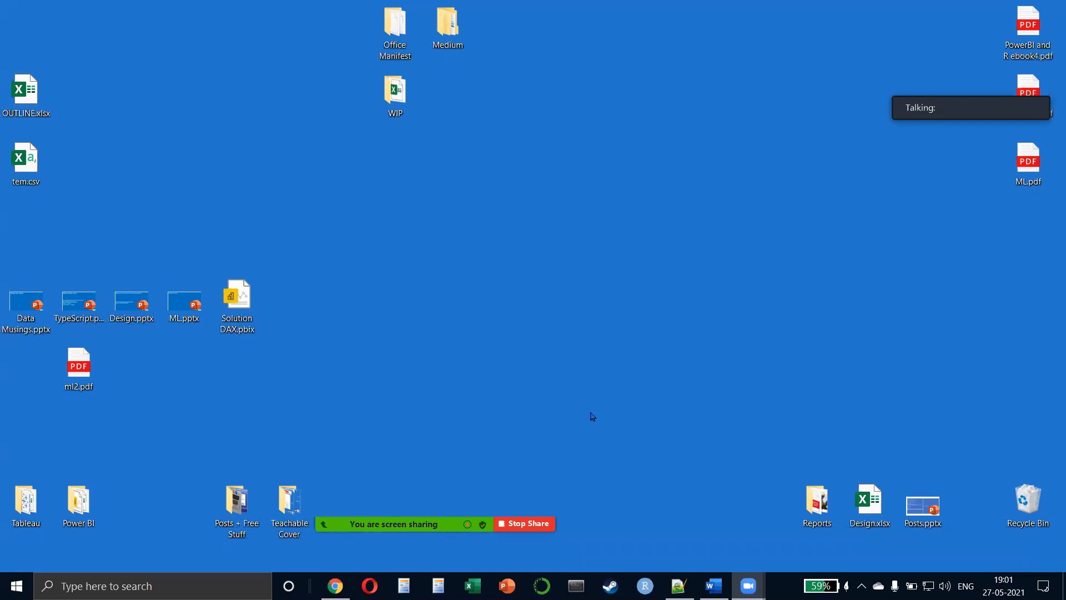
# - Open havishmconsulting.com in a new Chrome tab and view the home page down to the founder's profile
pyautogui.moveTo(335, 586)
pyautogui.click(314, 544)
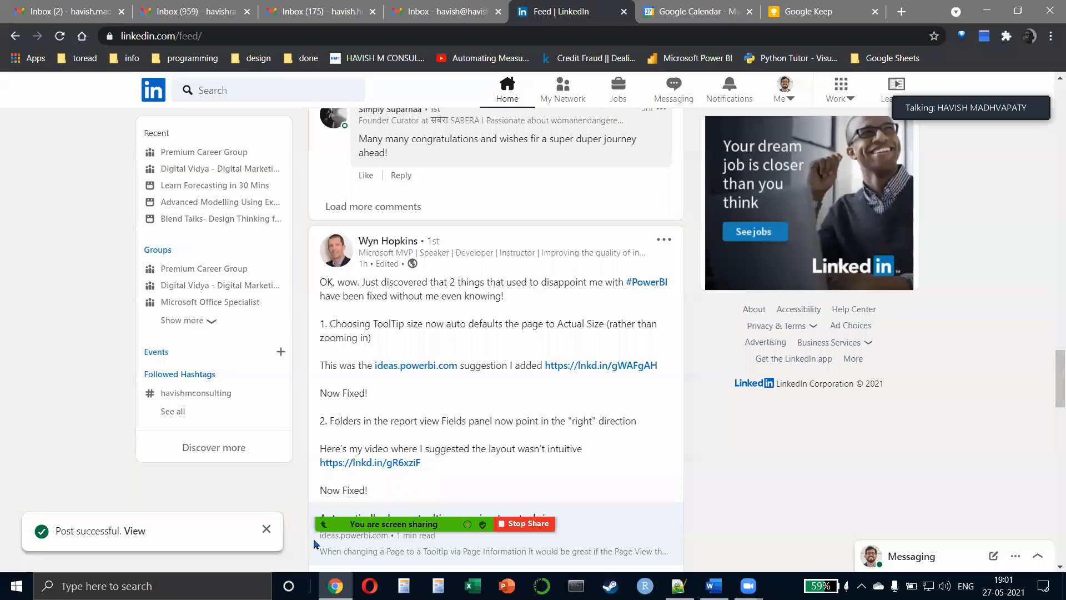
pyautogui.hotkey('ctrl', 't')
pyautogui.write('hav')
pyautogui.press('Return')
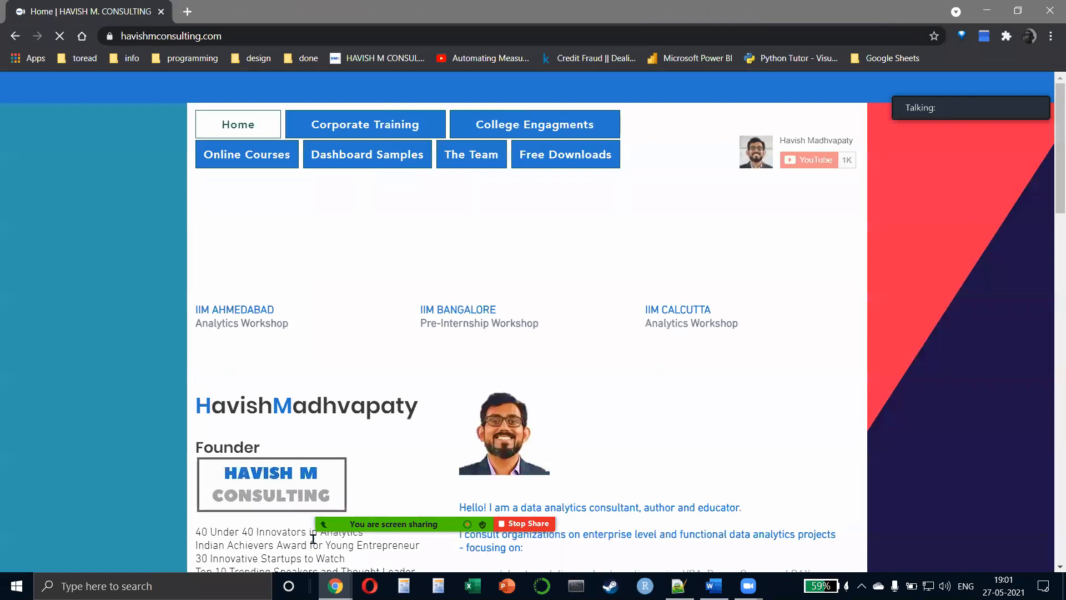
pyautogui.moveTo(465, 519)
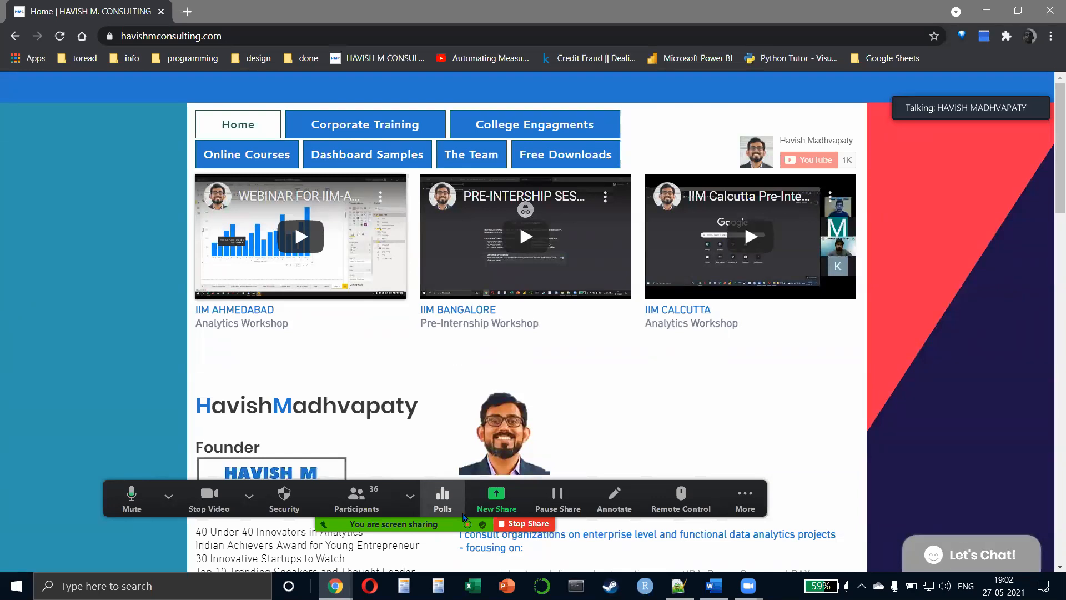
pyautogui.scroll(-5, 575, 388)
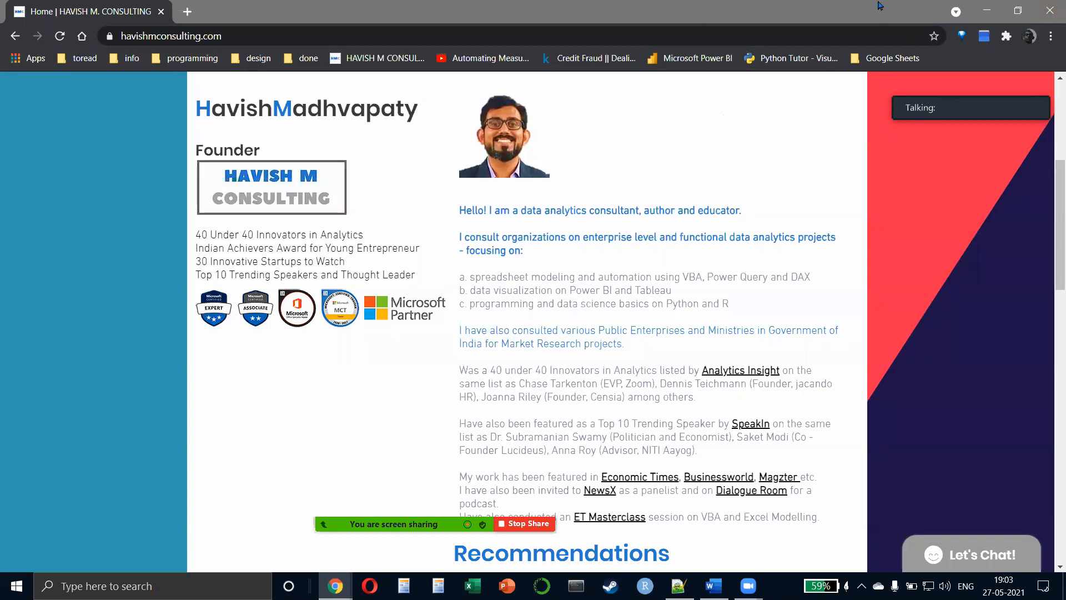
# - Close the Chrome window, switch to the topic outline in Notepad++, and show the speaker's video in the meeting overlay
pyautogui.hotkey('ctrl', 'l')
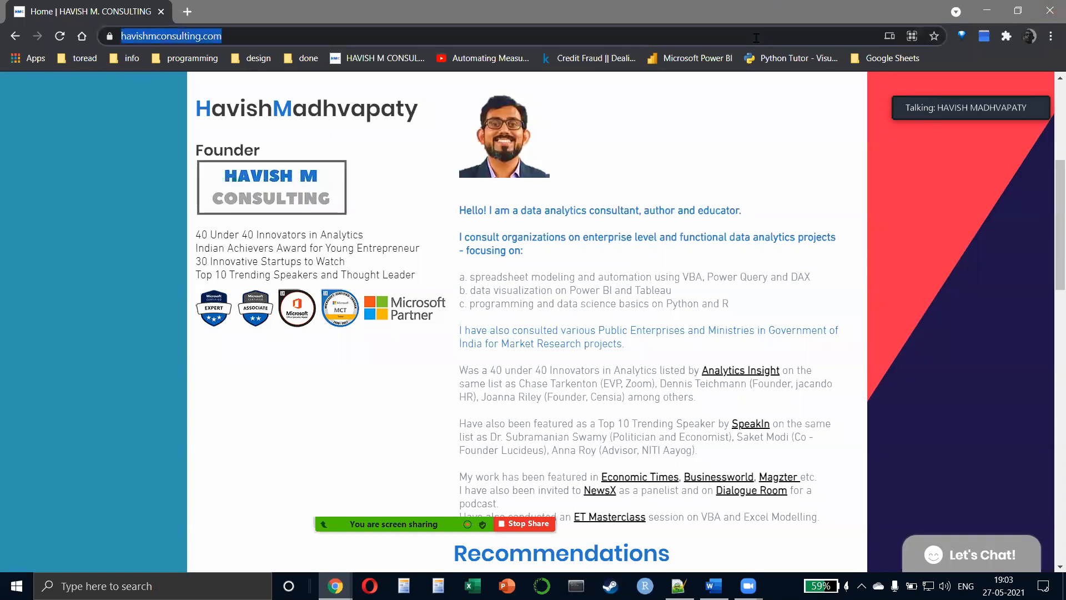
pyautogui.click(1050, 11)
pyautogui.hotkey('alt', 'Tab')
pyautogui.hotkey('alt', 'Tab')
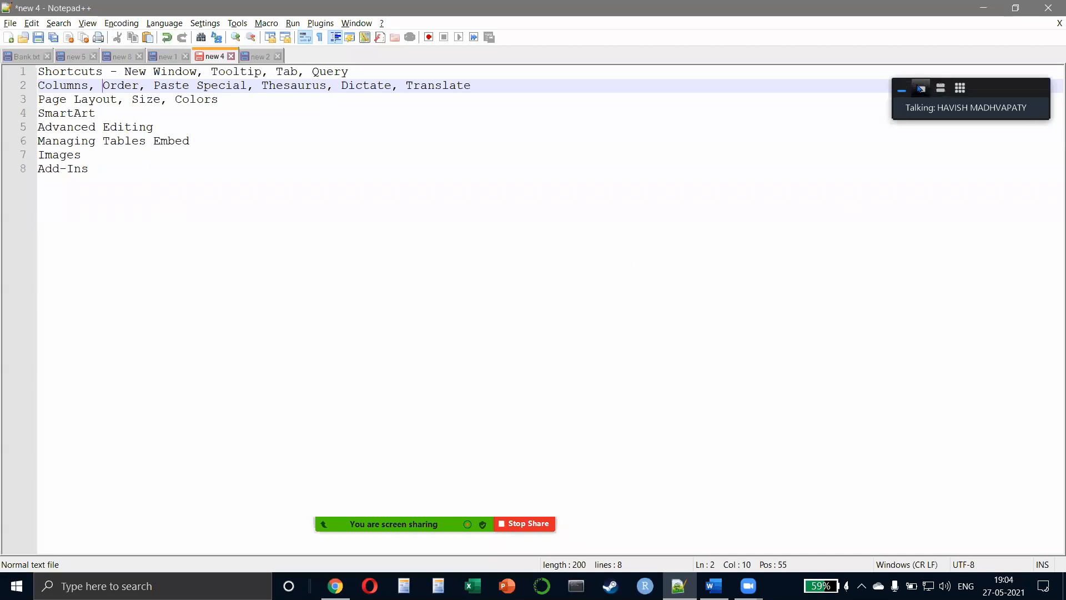
pyautogui.click(920, 89)
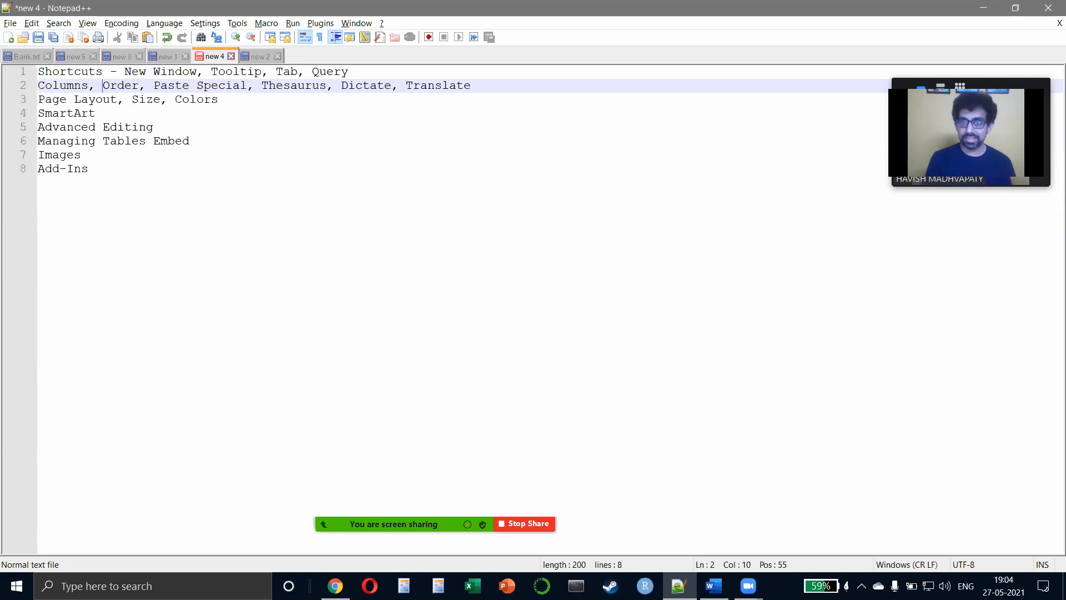
pyautogui.moveTo(405, 524)
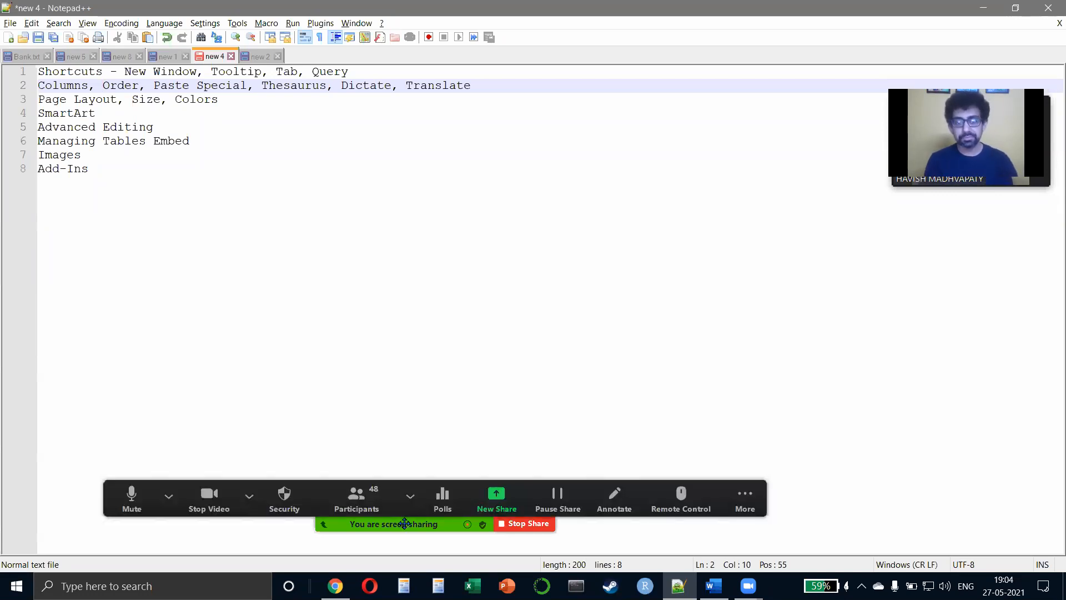
# - Launch Word and create a blank document
pyautogui.click(510, 206)
pyautogui.press('super')
pyautogui.write('word')
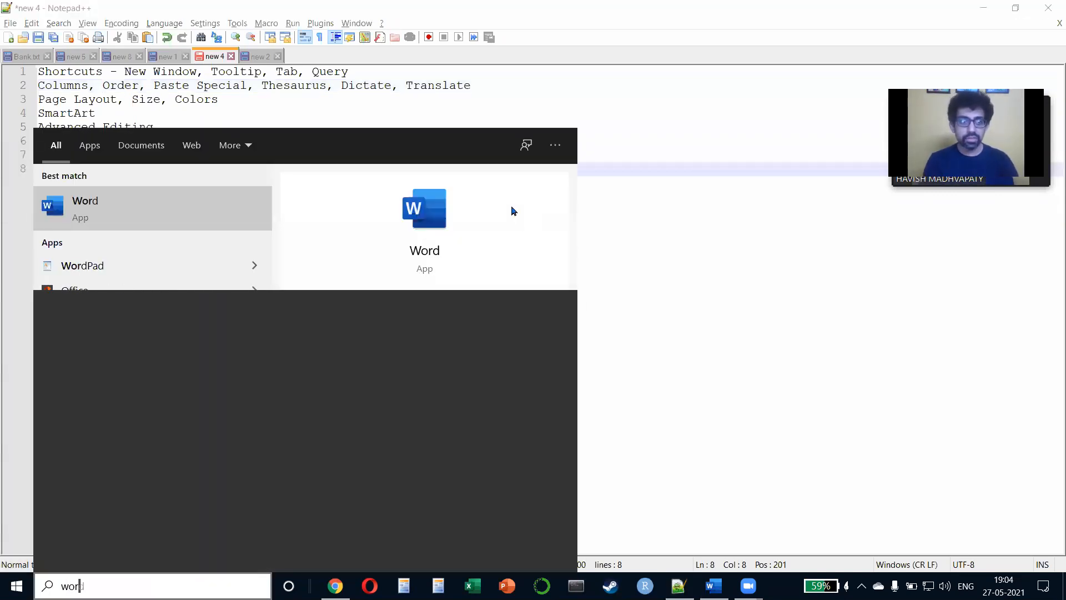
pyautogui.press('Return')
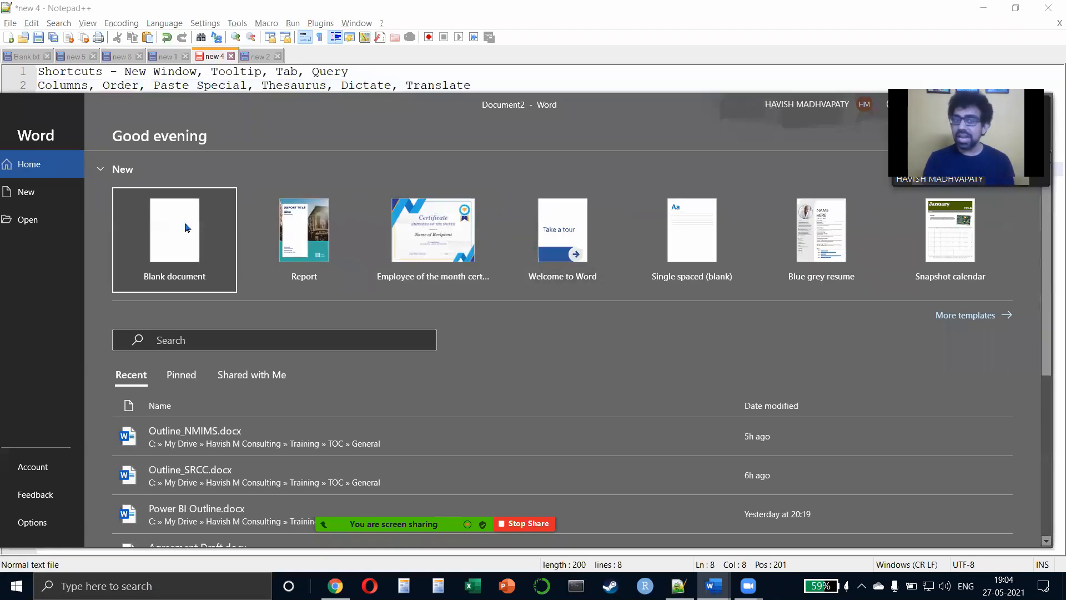
pyautogui.press('Return')
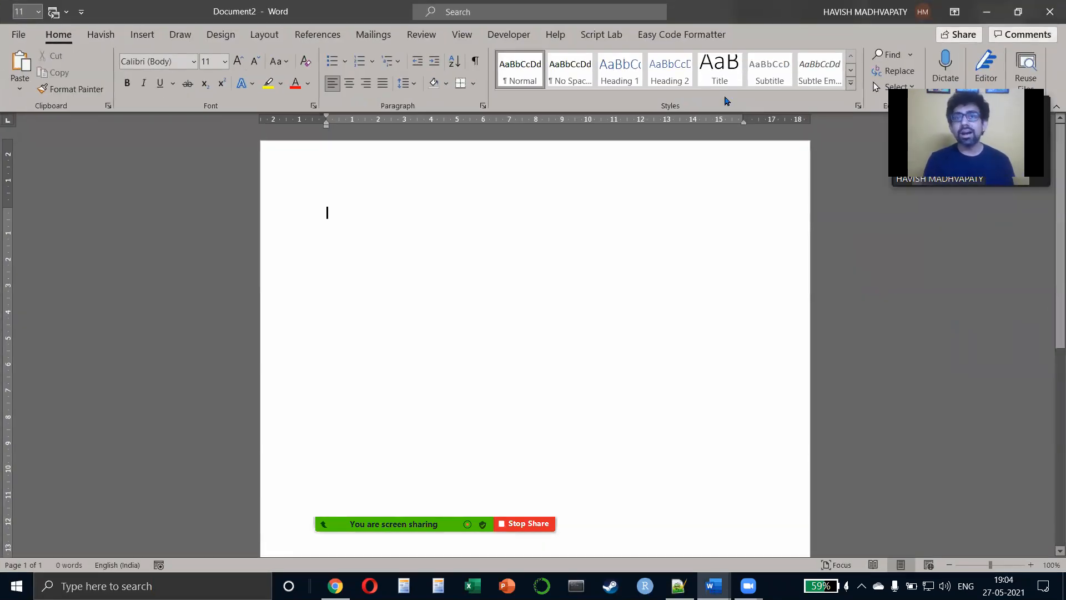
pyautogui.moveTo(461, 489)
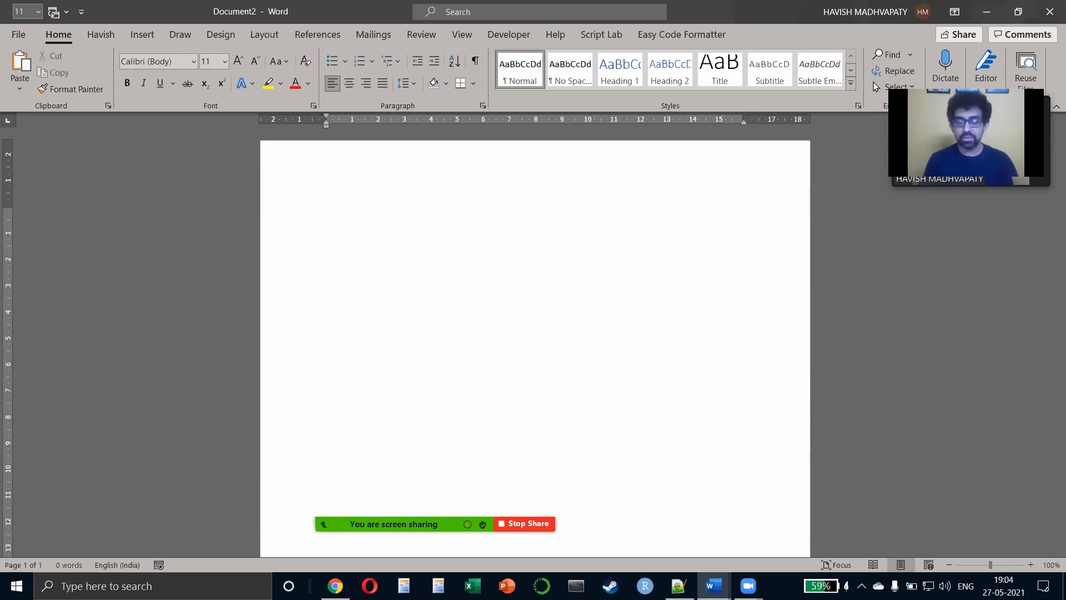
# - Launch Epic Pen and draw a red arrow pointing to Word's search box
pyautogui.press('super')
pyautogui.write('epic')
pyautogui.press('Return')
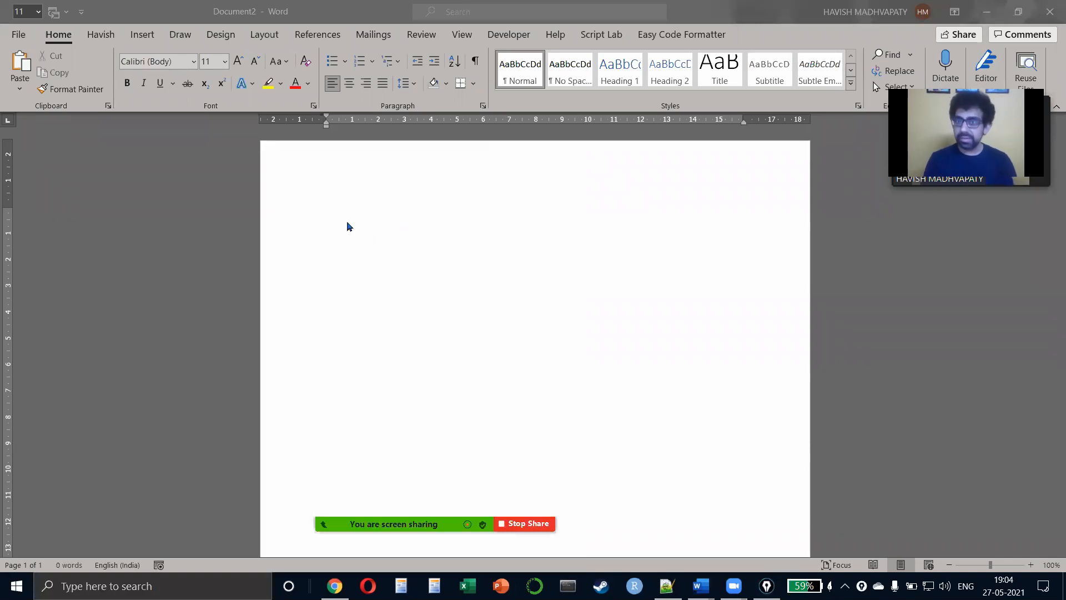
pyautogui.hotkey('ctrl', 'shift', 'a')
pyautogui.moveTo(232, 265); pyautogui.dragTo(410, 21)
pyautogui.hotkey('ctrl', 'shift', '2')
# - Look at the recently used and suggested actions offered by Word's search box
pyautogui.click(499, 13)
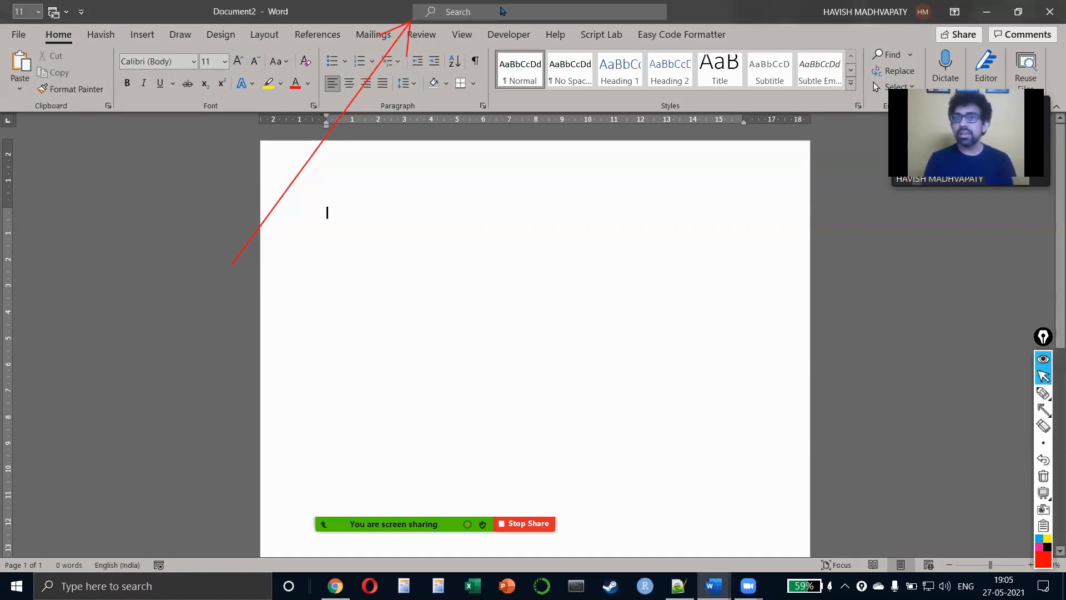
pyautogui.click(500, 13)
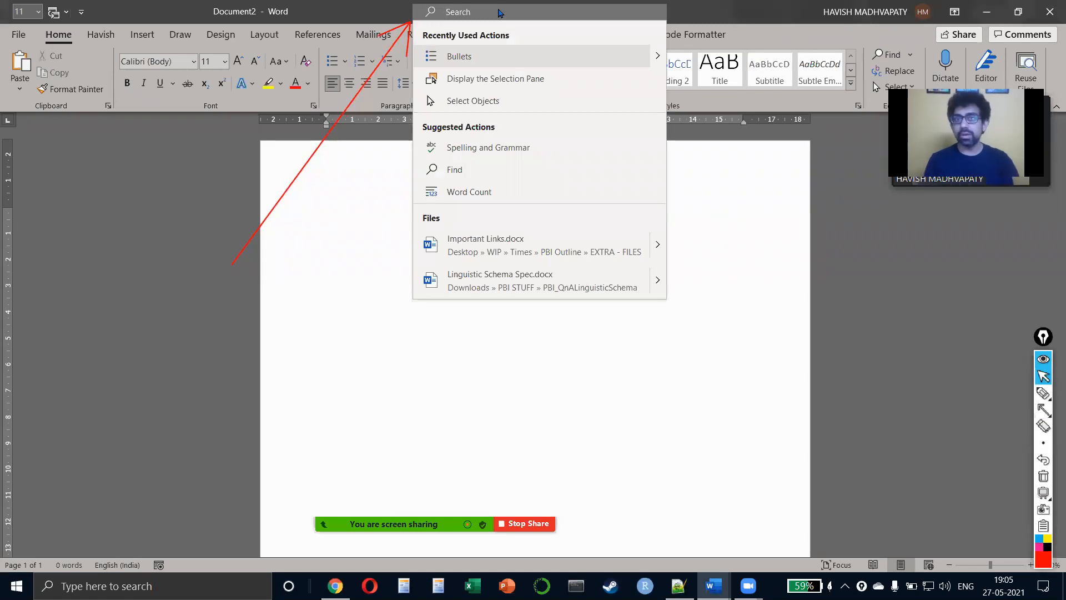
pyautogui.click(350, 197)
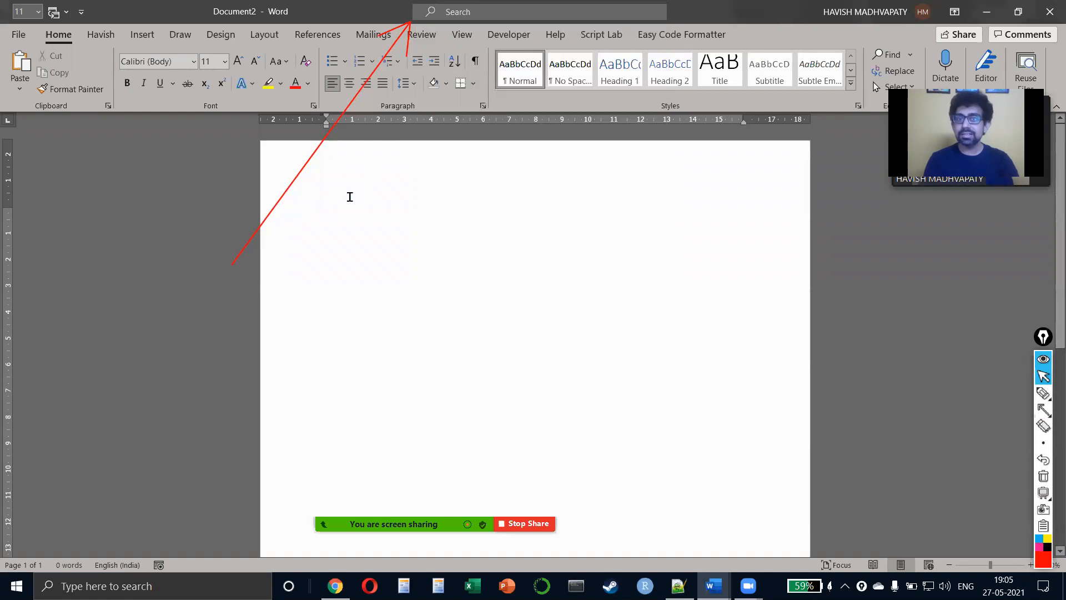
# - Generate placeholder text with =rand(2,2), remove the trailing empty line, and select all the text
pyautogui.click(350, 197)
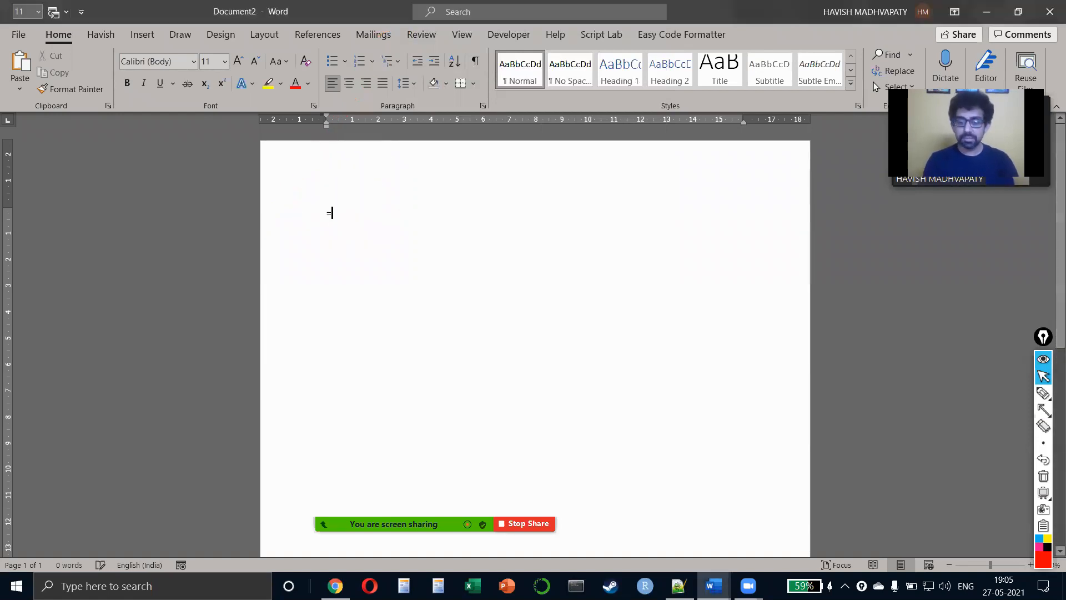
pyautogui.write('=rand(2,2)')
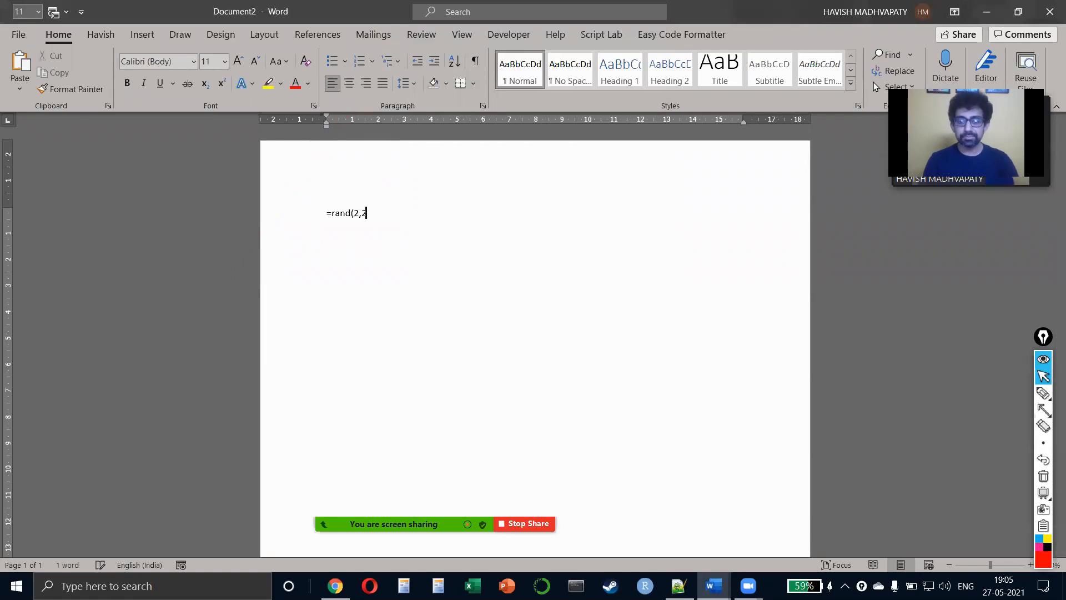
pyautogui.press('Return')
pyautogui.press('BackSpace')
pyautogui.hotkey('ctrl', 'a')
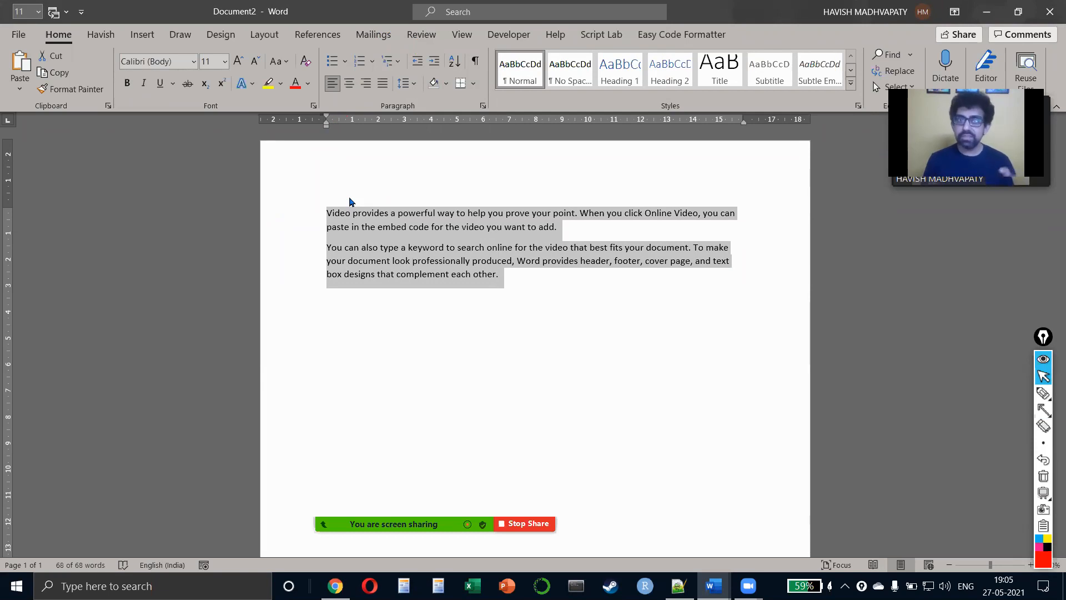
pyautogui.click(142, 34)
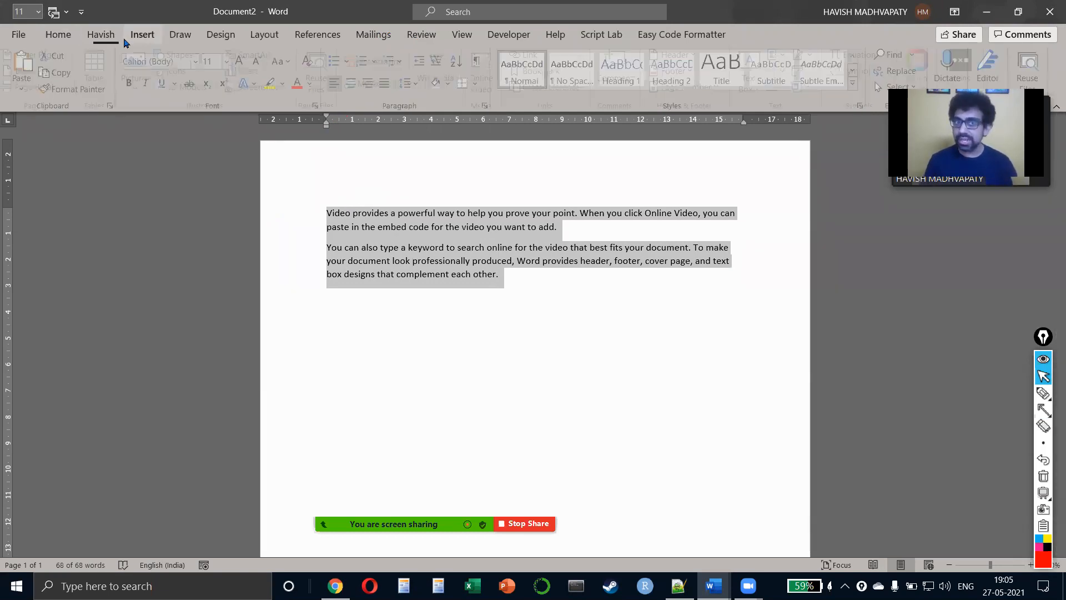
pyautogui.click(59, 36)
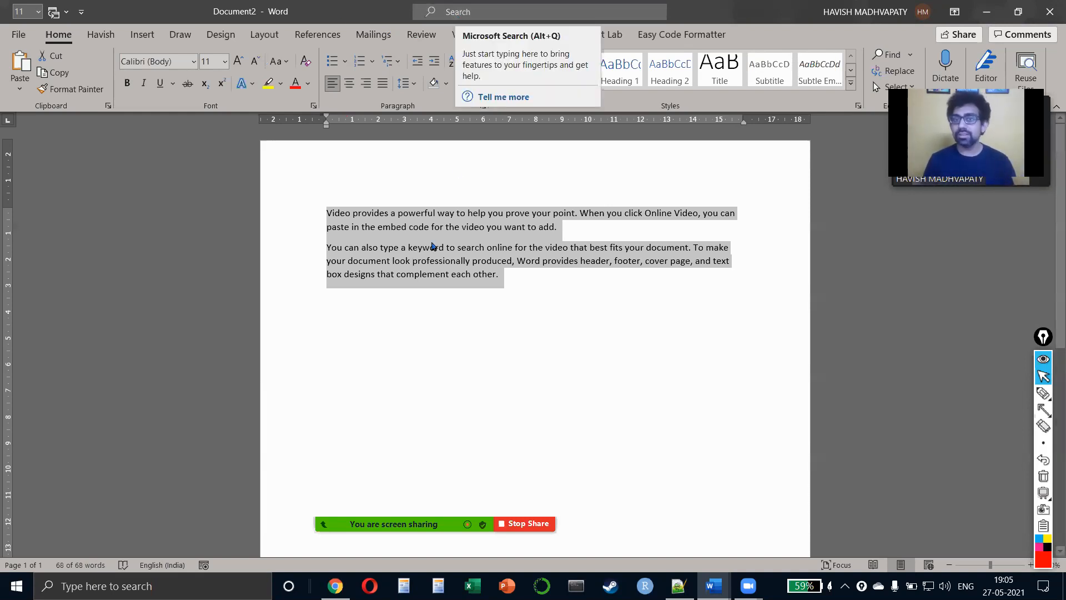
# - Search Word's commands for "align" and apply Align Left to the selected text
pyautogui.hotkey('alt', 'q')
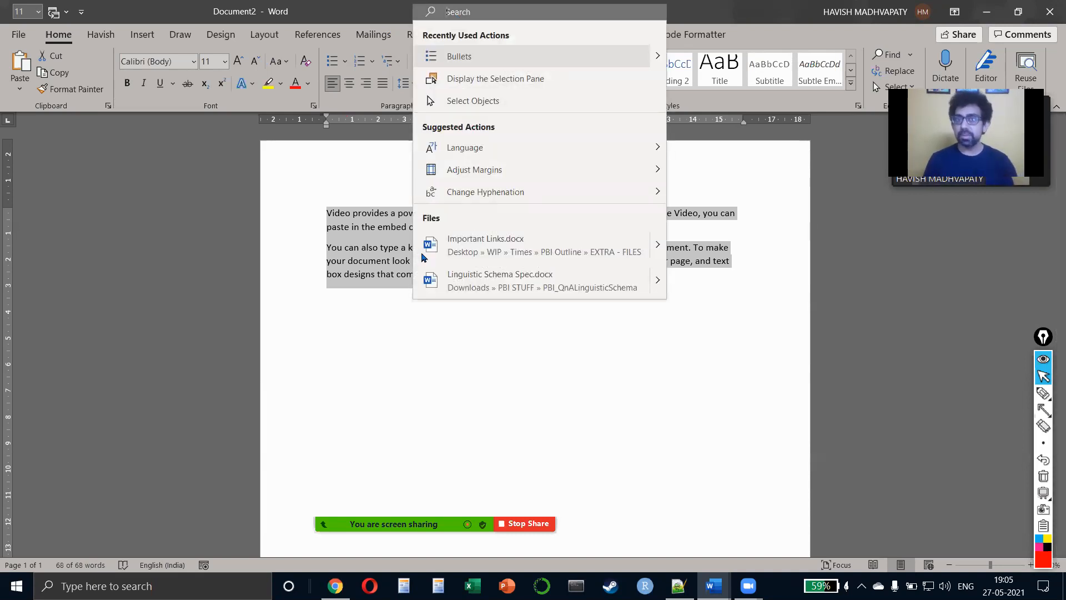
pyautogui.write('align')
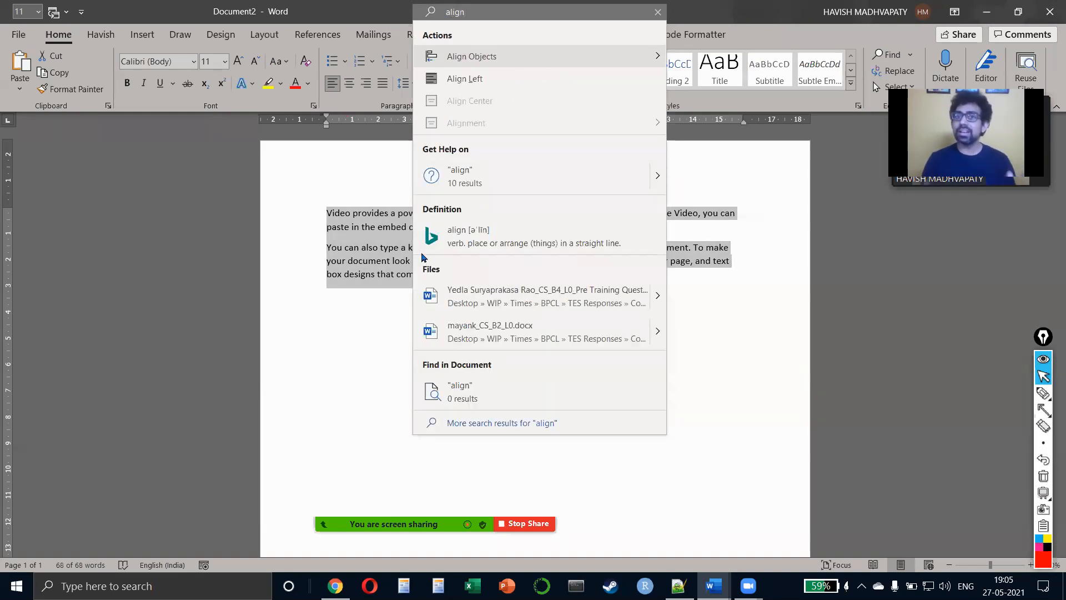
pyautogui.press('Down')
pyautogui.press('Down')
pyautogui.press('Down')
pyautogui.press('Down')
pyautogui.press('Down')
pyautogui.press('Down')
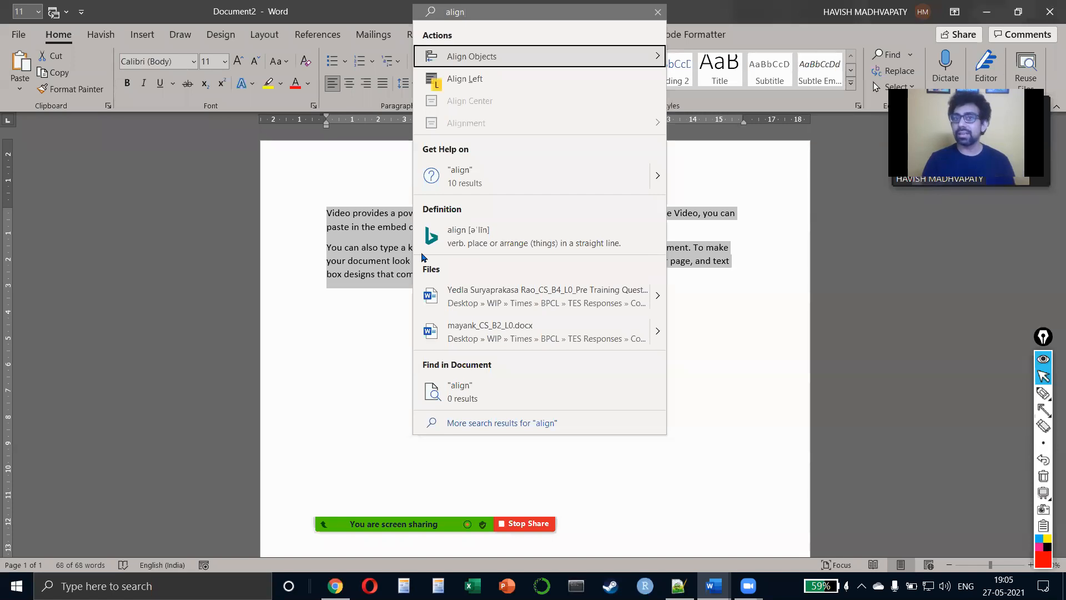
pyautogui.press('Up')
pyautogui.press('Up')
pyautogui.press('Up')
pyautogui.press('Up')
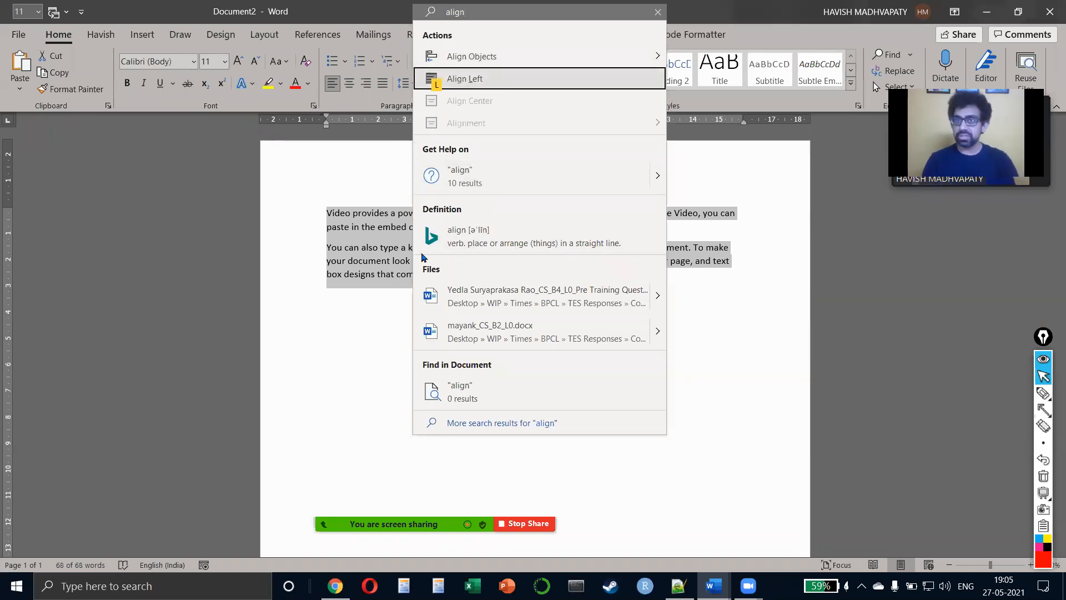
pyautogui.press('Return')
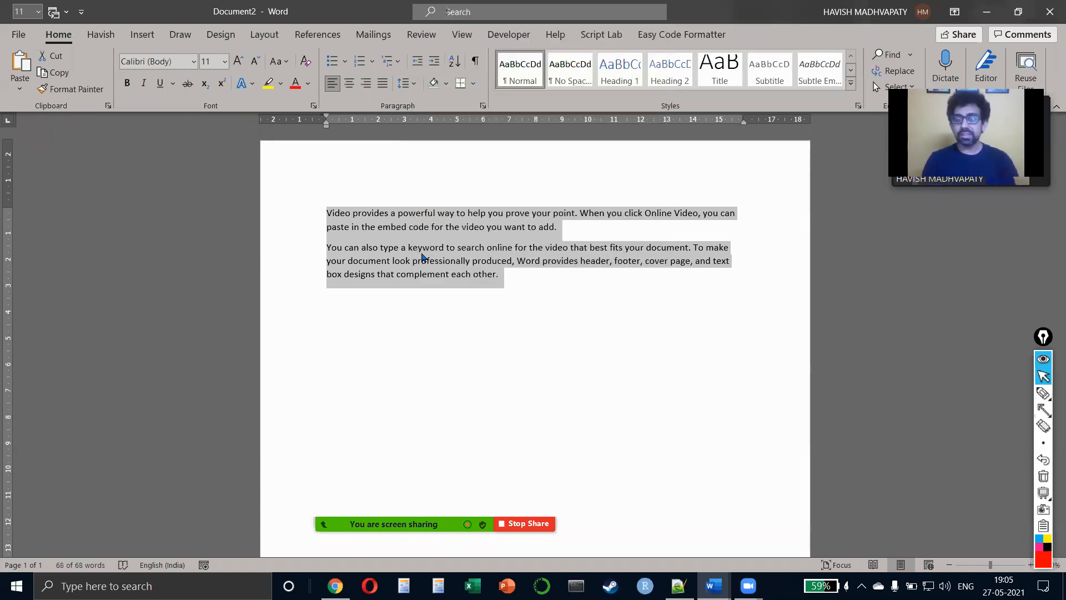
# - Search Word's commands for "font" and view the Font Color choices without applying one
pyautogui.write('fon')
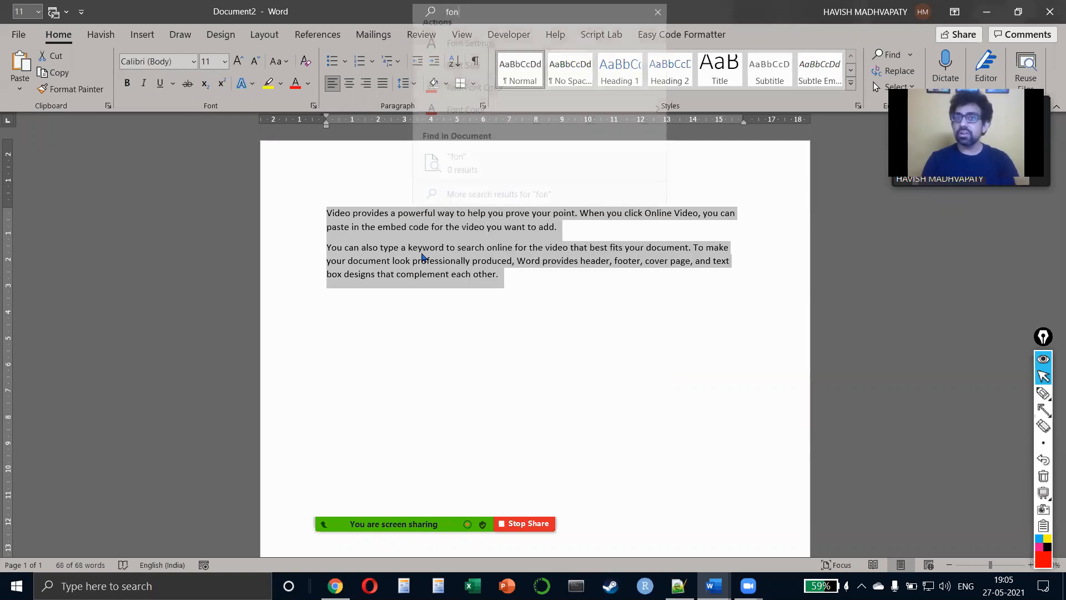
pyautogui.write('t')
pyautogui.press('Down')
pyautogui.press('Down')
pyautogui.press('Down')
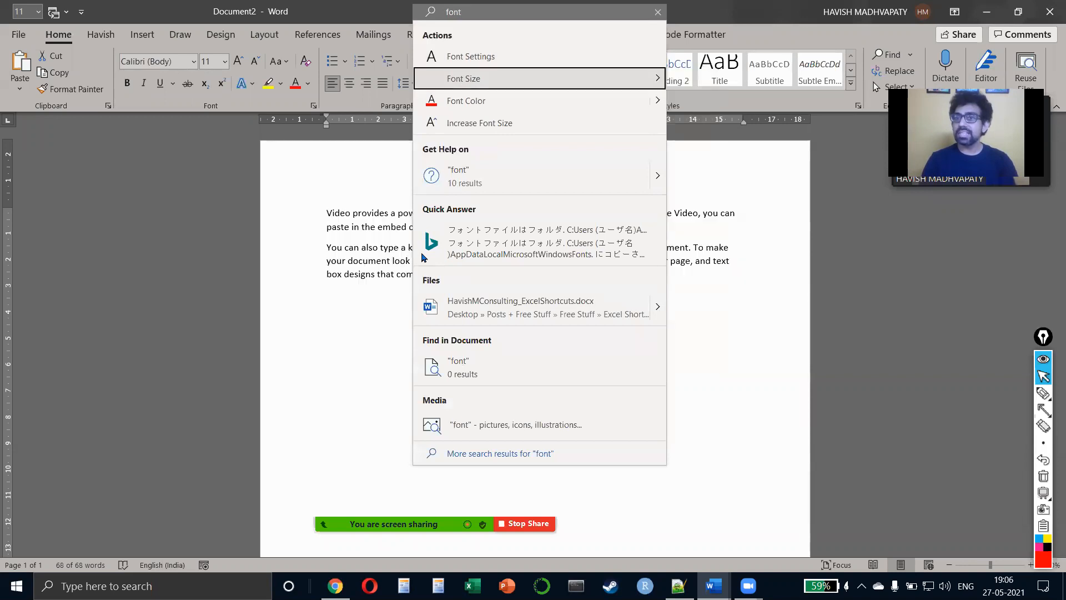
pyautogui.press('Right')
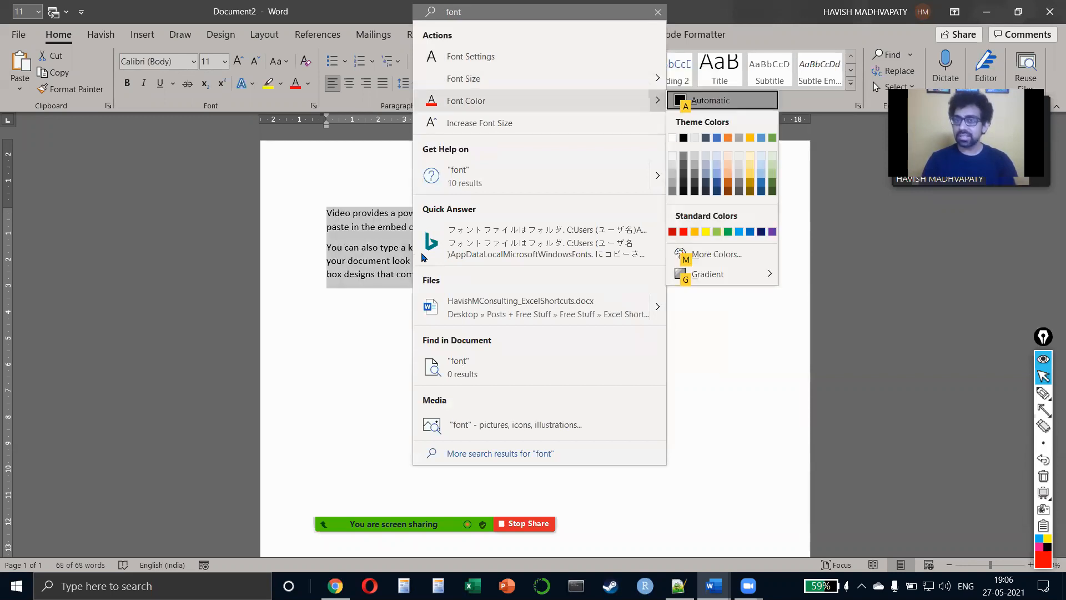
pyautogui.press('Escape')
pyautogui.press('Escape')
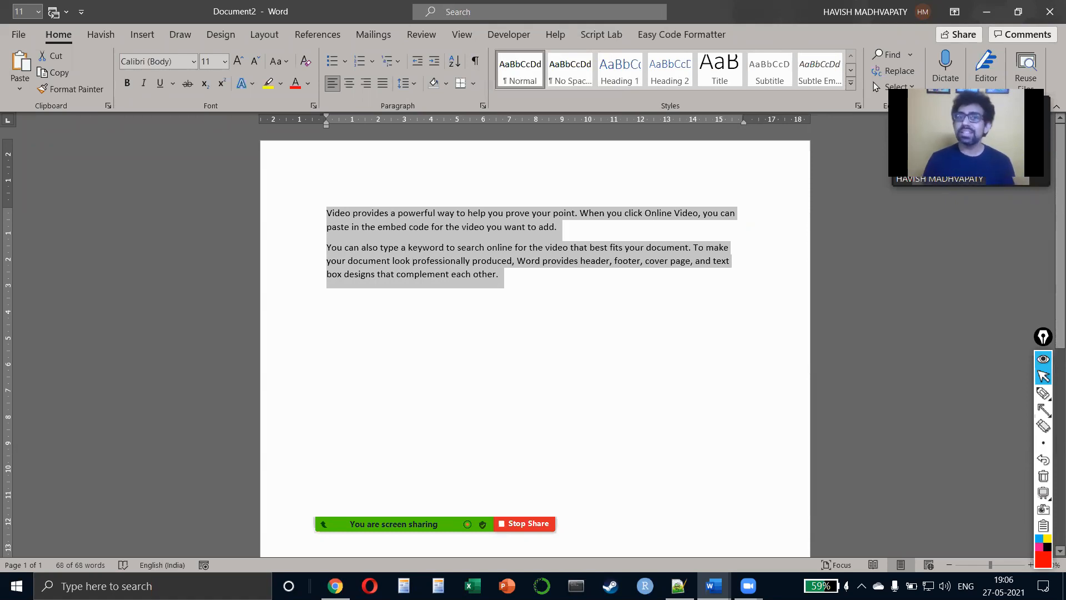
# - Look up synonyms for "powerful" in the first sentence with the Thesaurus, found by searching commands for "thes", and close the results
pyautogui.click(400, 229)
pyautogui.scroll(2, 399, 228)
pyautogui.doubleClick(403, 229)
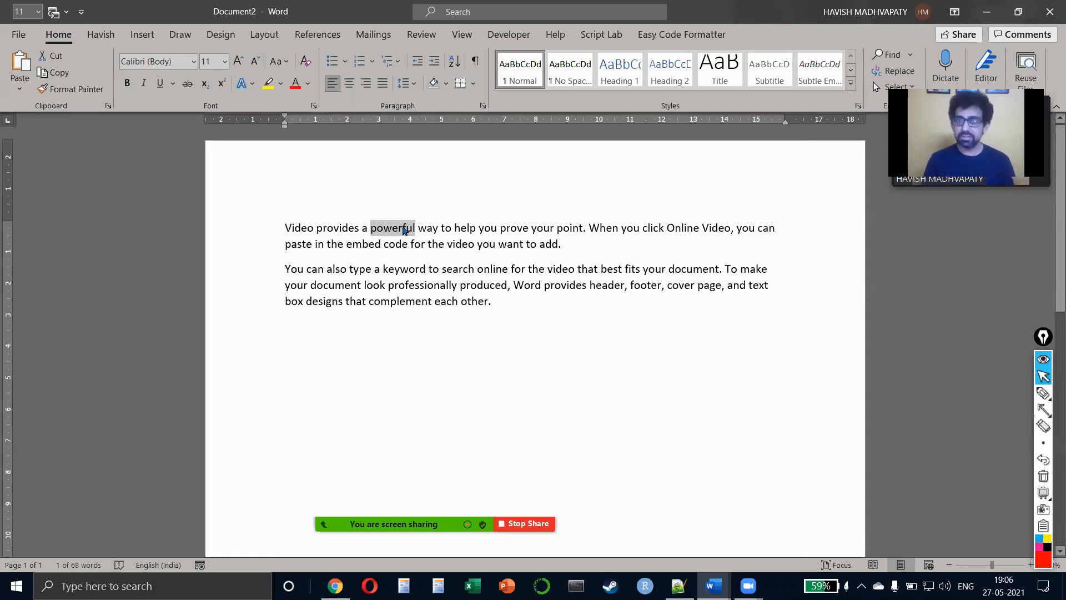
pyautogui.hotkey('alt', 'q')
pyautogui.write('thes')
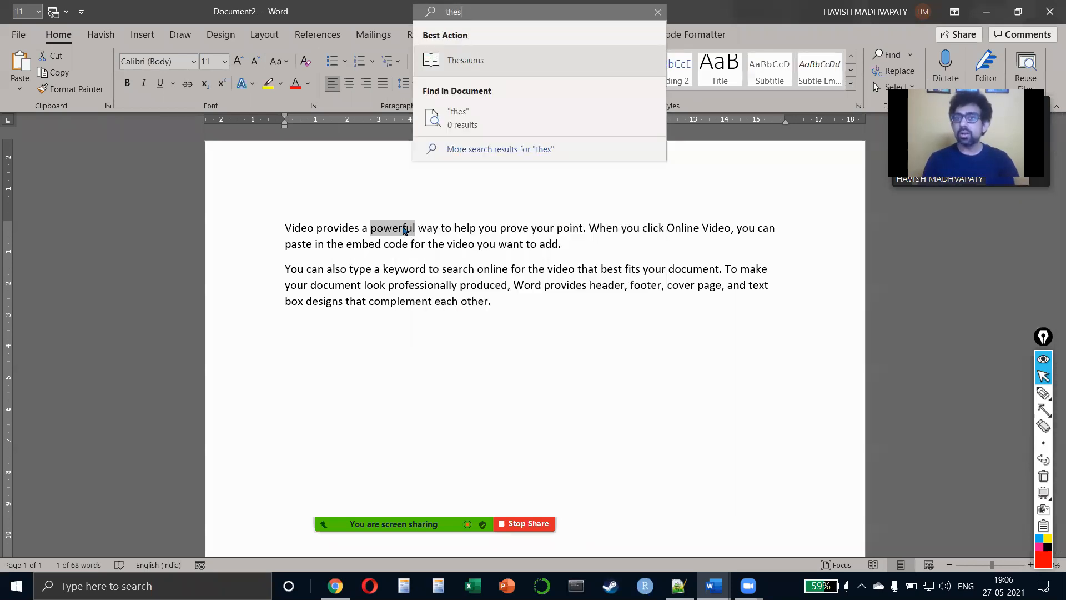
pyautogui.press('Return')
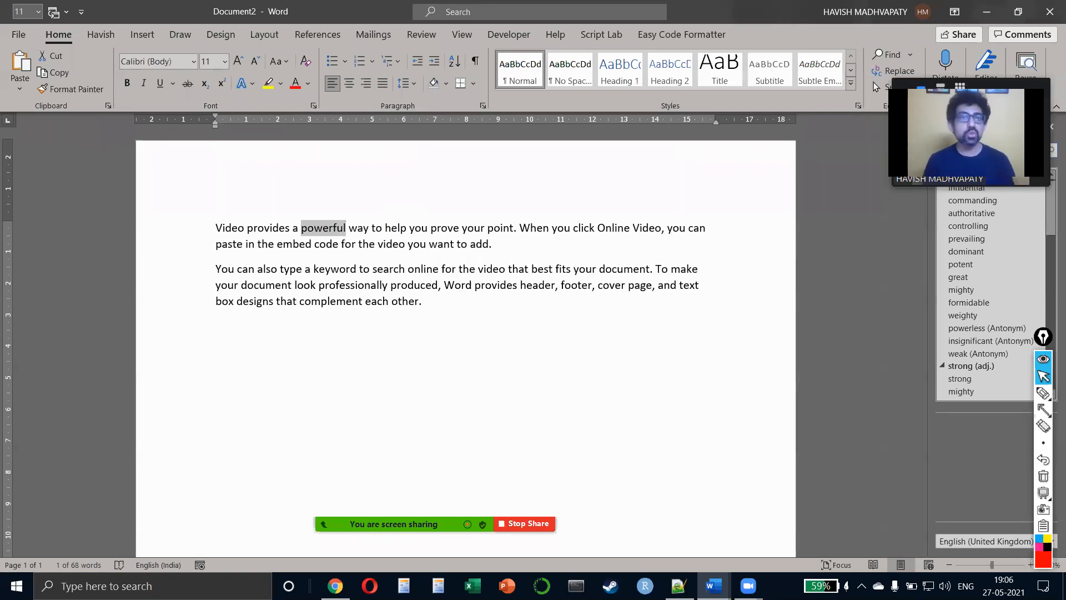
pyautogui.click(1051, 128)
pyautogui.click(641, 228)
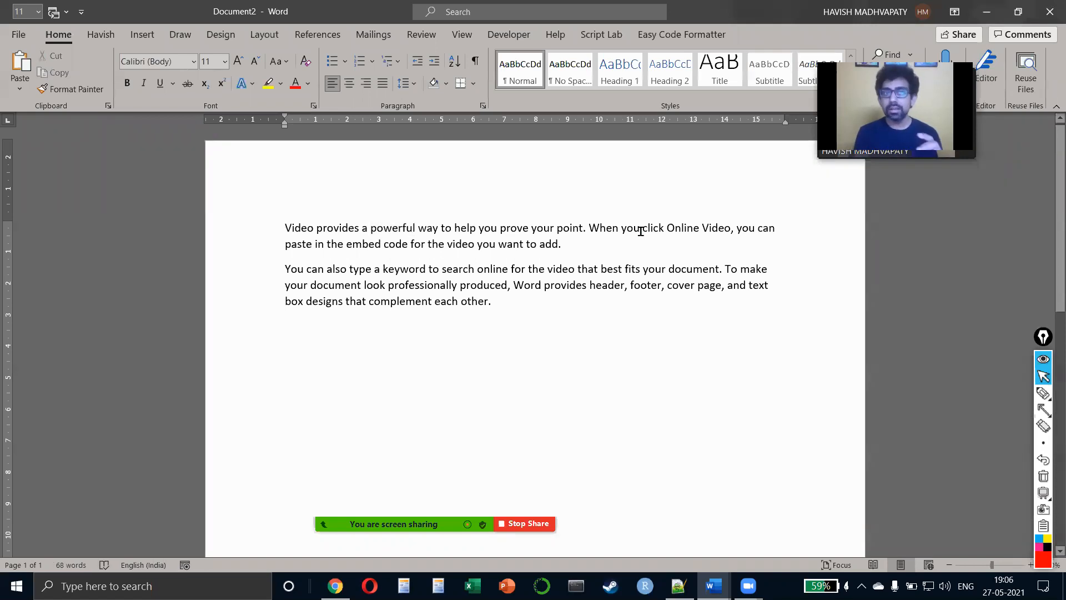
# - Remove the two remaining commands from the Quick Access Toolbar so that it is empty
pyautogui.rightClick(53, 11)
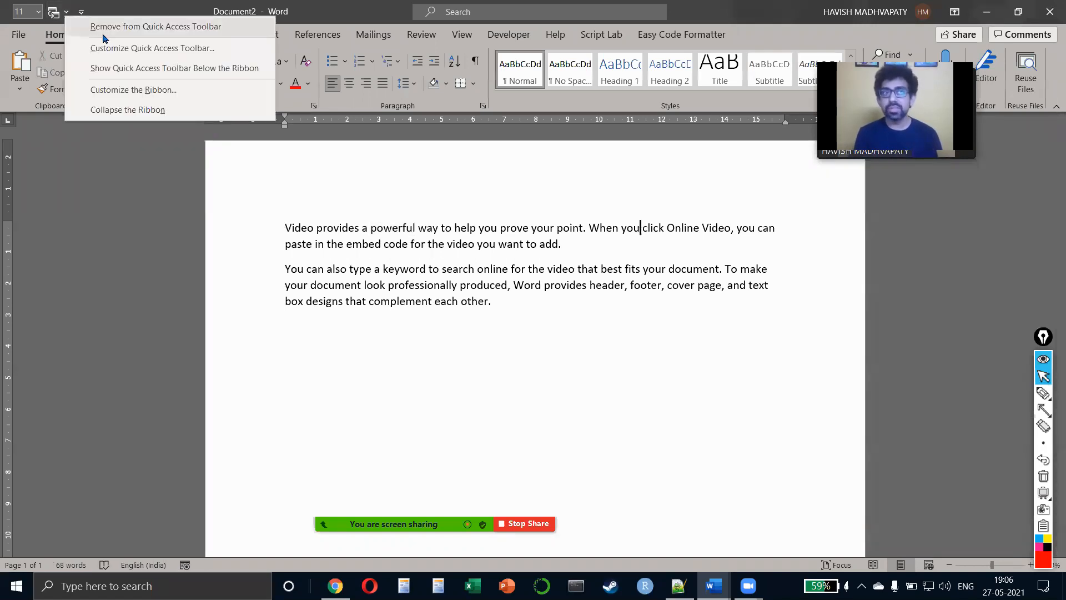
pyautogui.click(98, 24)
pyautogui.rightClick(45, 16)
pyautogui.click(49, 22)
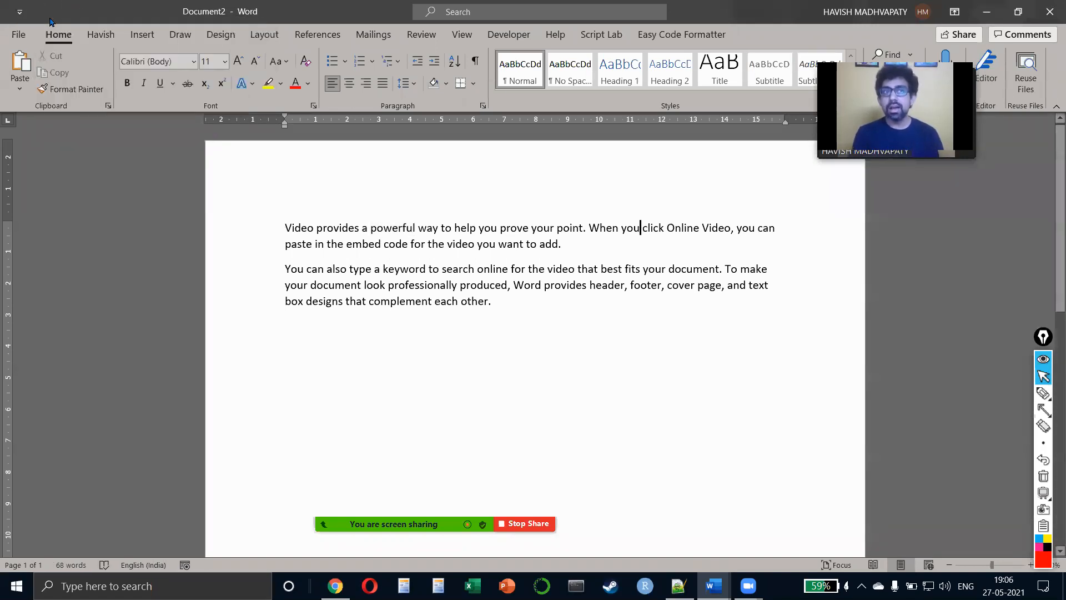
# - Point a red annotation arrow at the Quick Access Toolbar and view its list of customization options without choosing one
pyautogui.hotkey('ctrl', 'shift', 'a')
pyautogui.moveTo(202, 236)
pyautogui.mouseDown()
pyautogui.moveTo(0, 21)
pyautogui.moveTo(2, 31)
pyautogui.moveTo(36, 29)
pyautogui.moveTo(27, 19)
pyautogui.mouseUp()
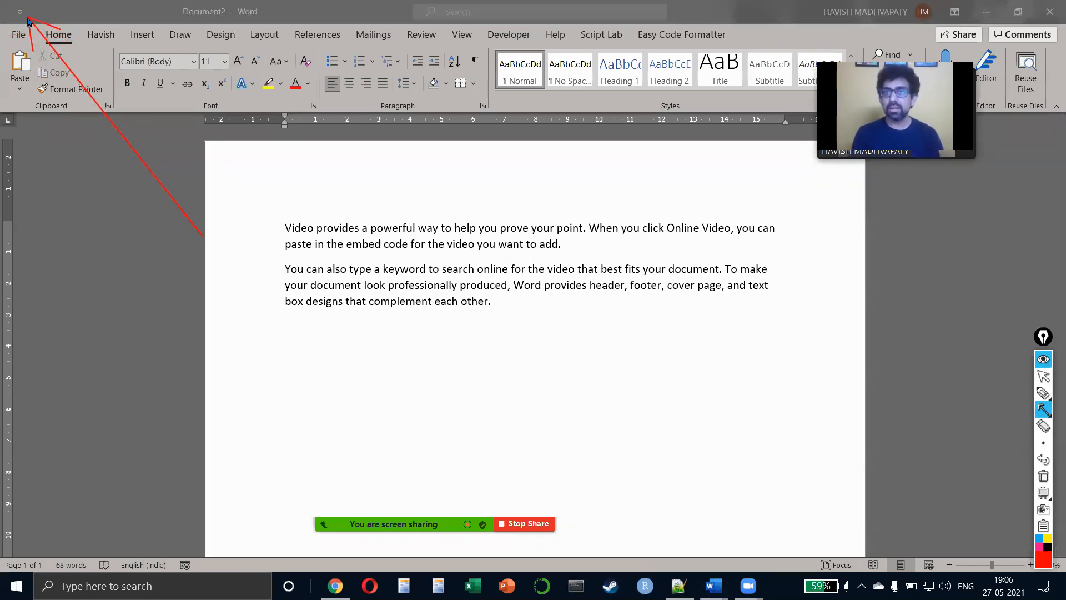
pyautogui.press('Escape')
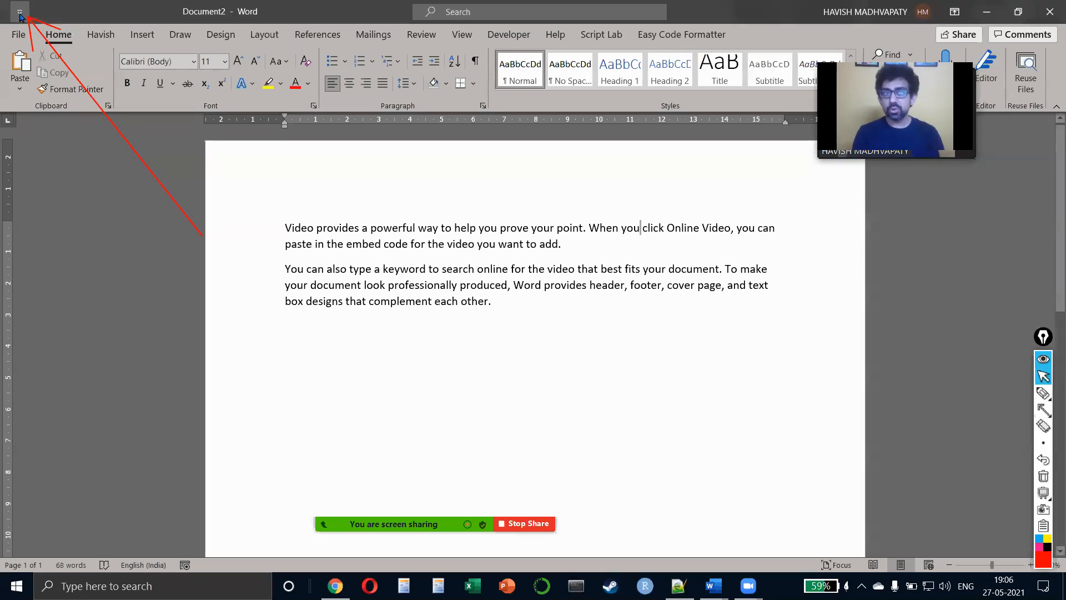
pyautogui.click(20, 13)
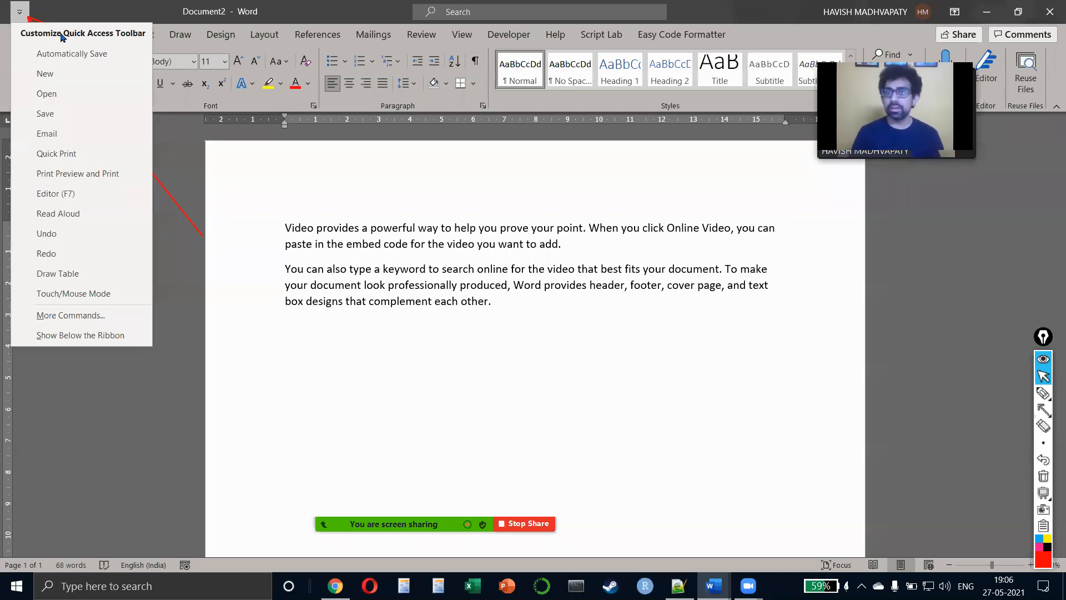
pyautogui.press('Escape')
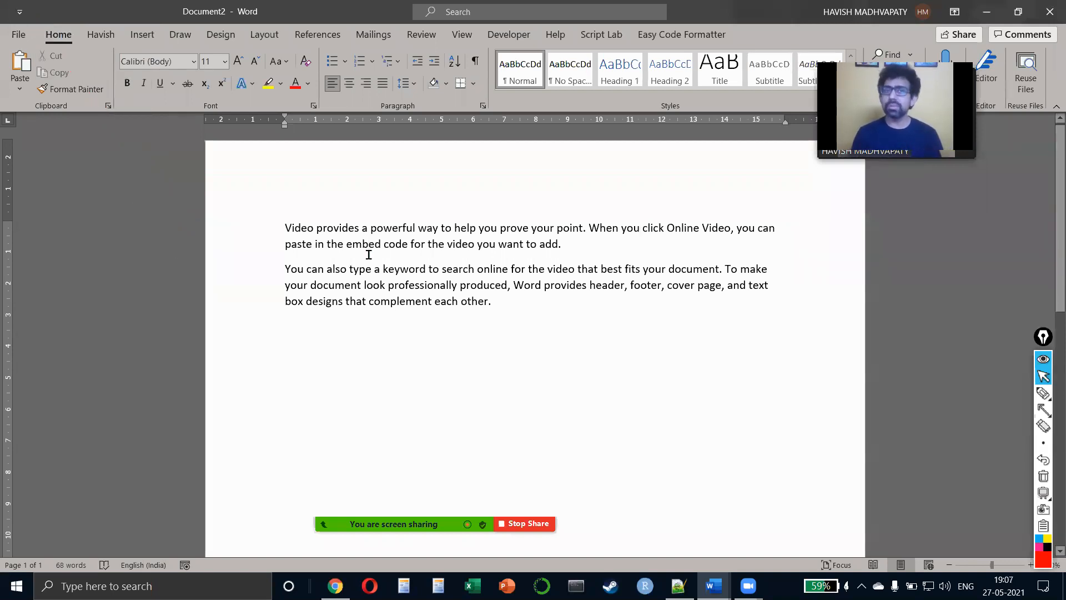
# - View the preset page margins and add the Margins command to the Quick Access Toolbar
pyautogui.click(268, 39)
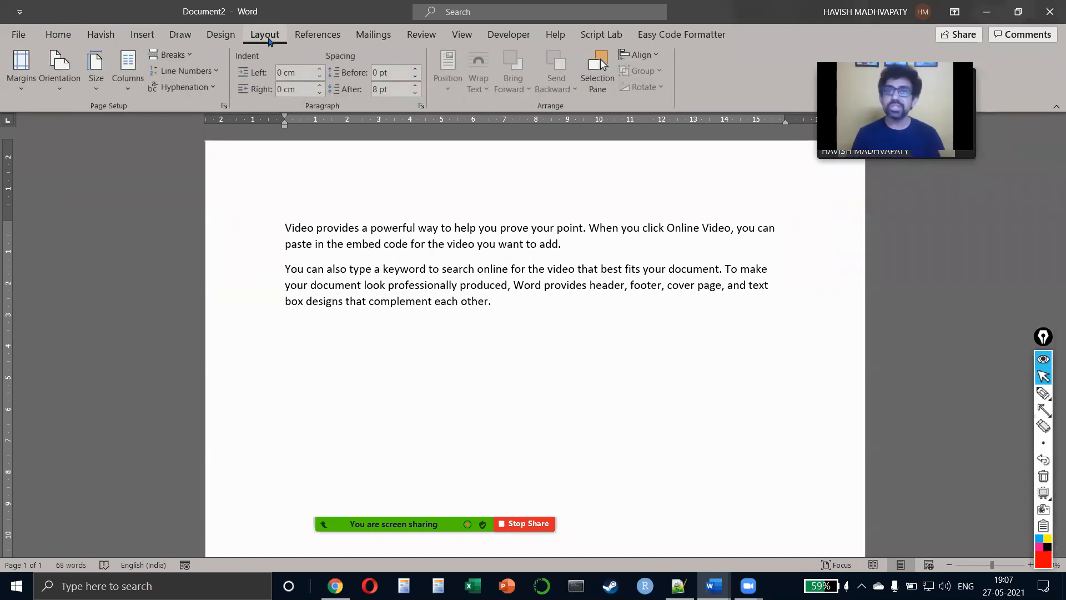
pyautogui.click(20, 61)
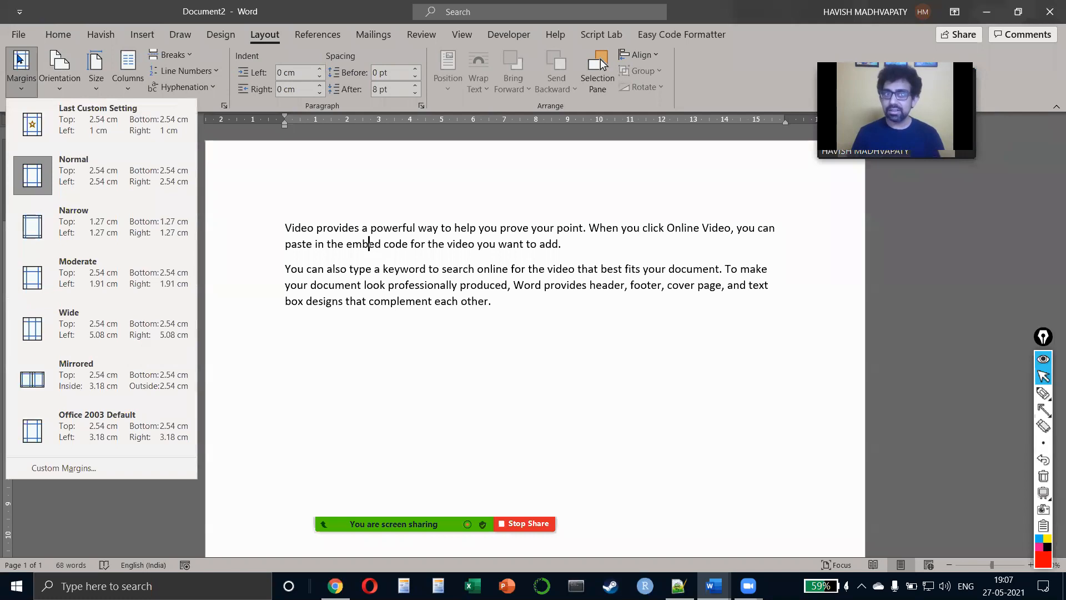
pyautogui.rightClick(26, 62)
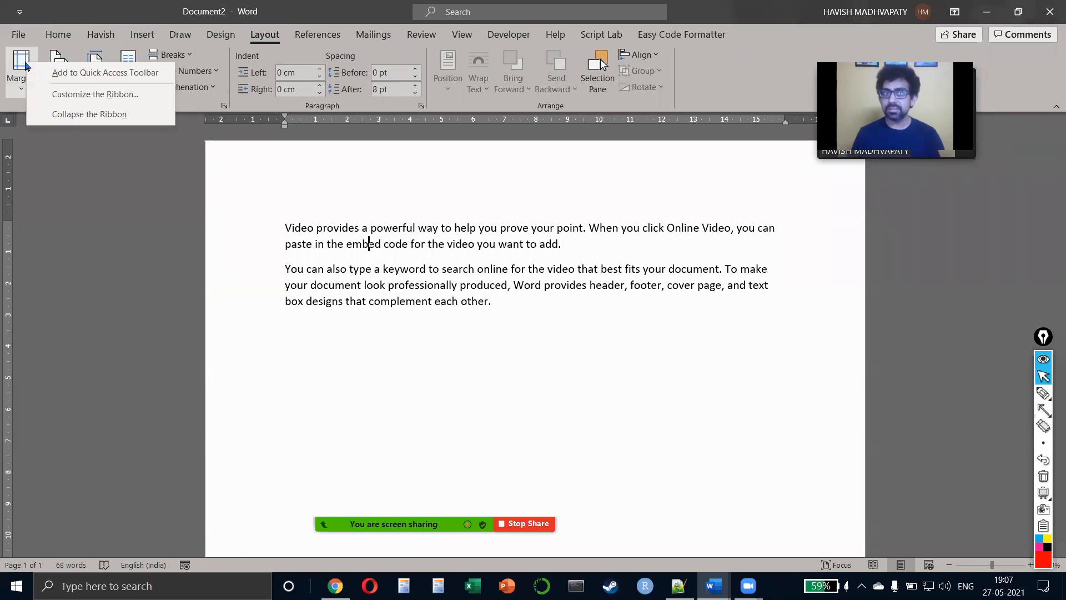
pyautogui.click(56, 76)
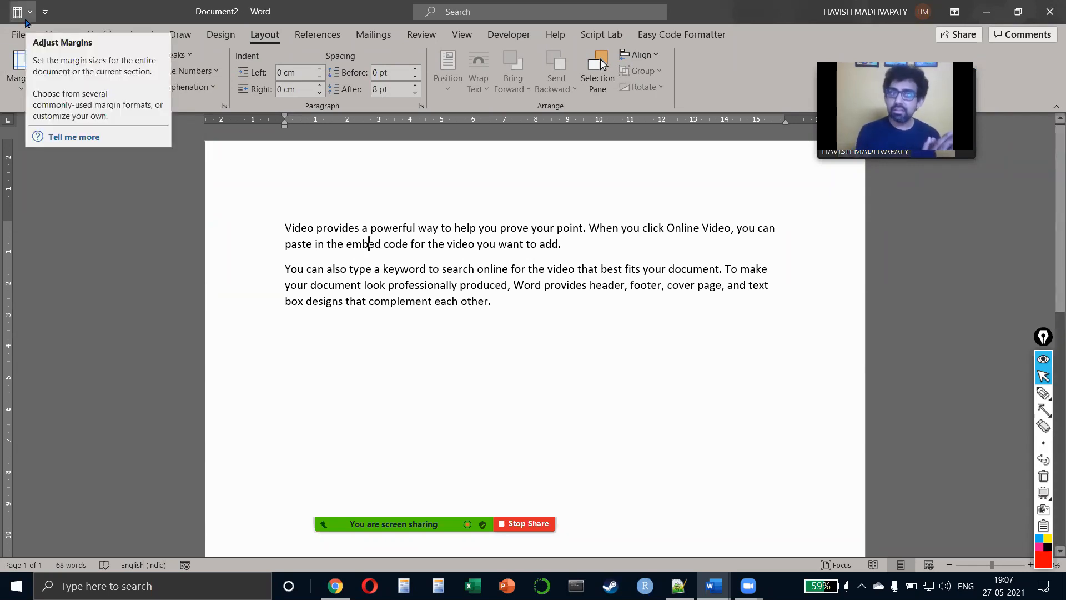
# - Open the Margins presets through the Quick Access Toolbar's key tip, close them without applying one, and remove Margins from that toolbar
pyautogui.click(416, 229)
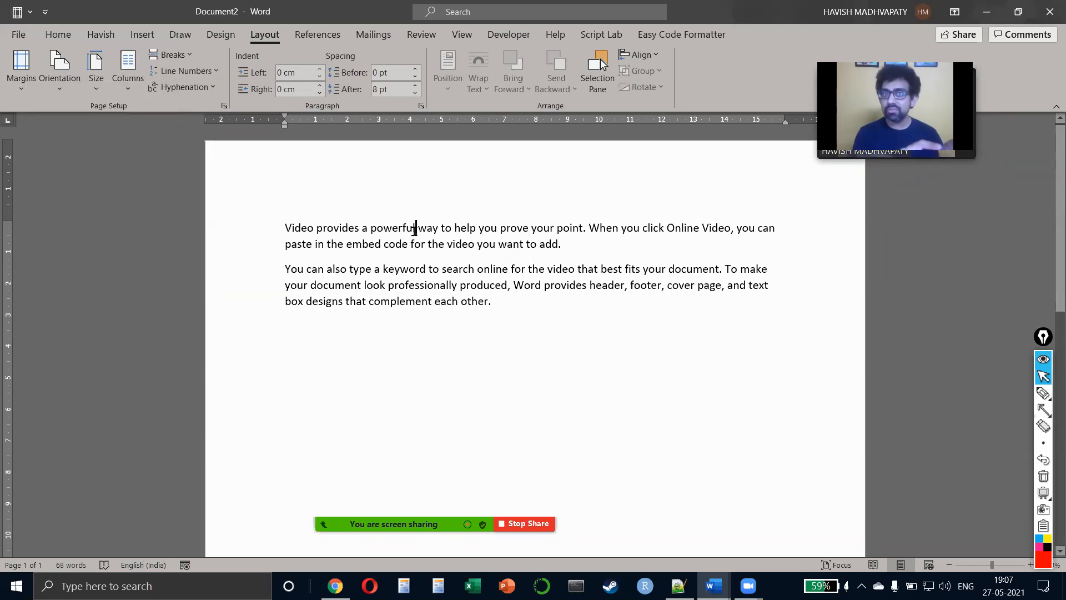
pyautogui.press('alt')
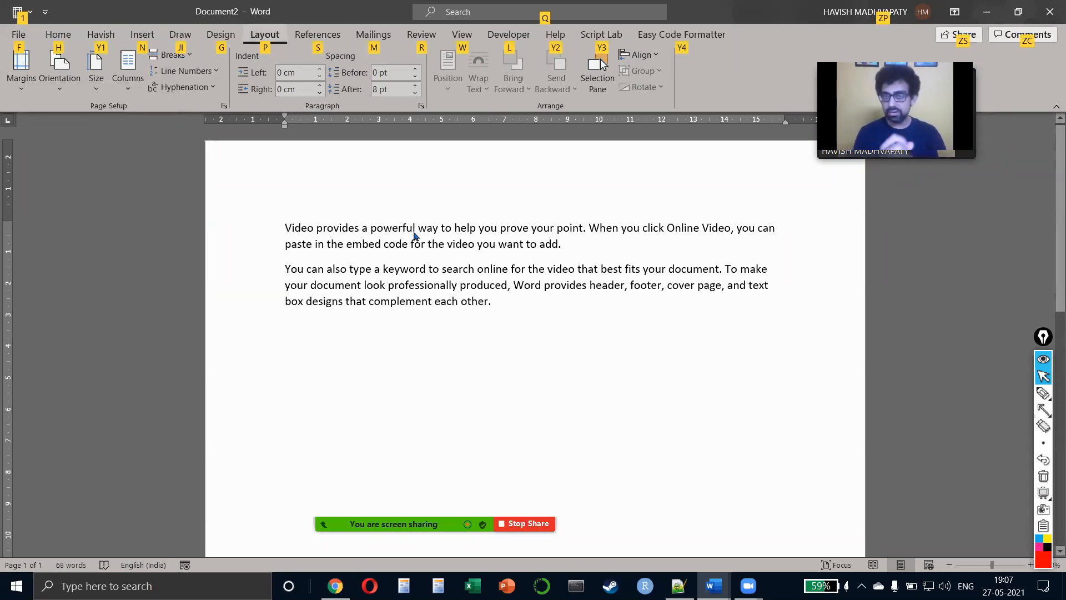
pyautogui.press('1')
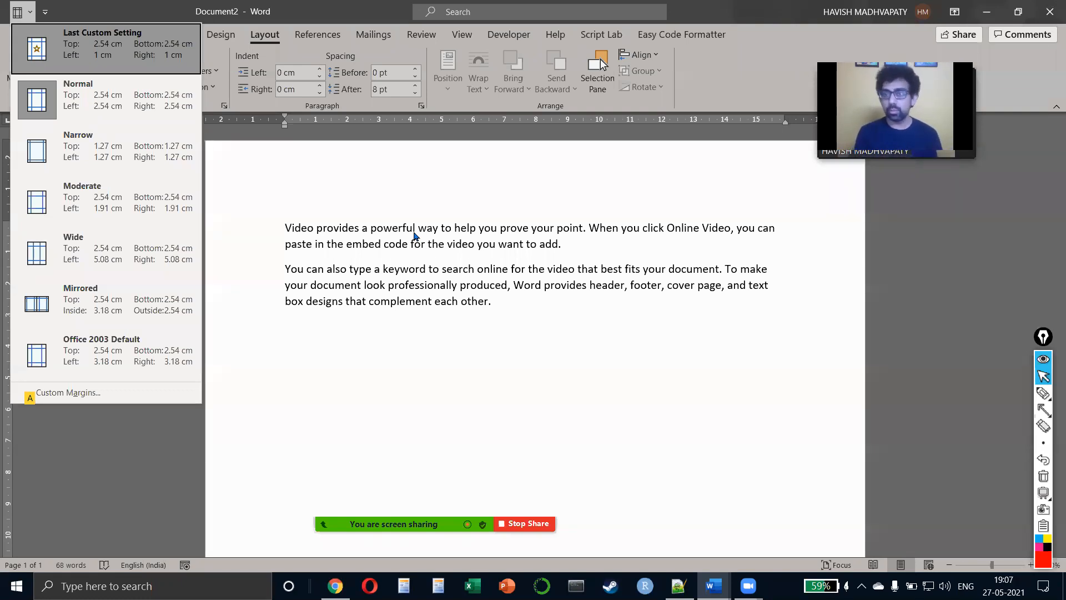
pyautogui.click(414, 236)
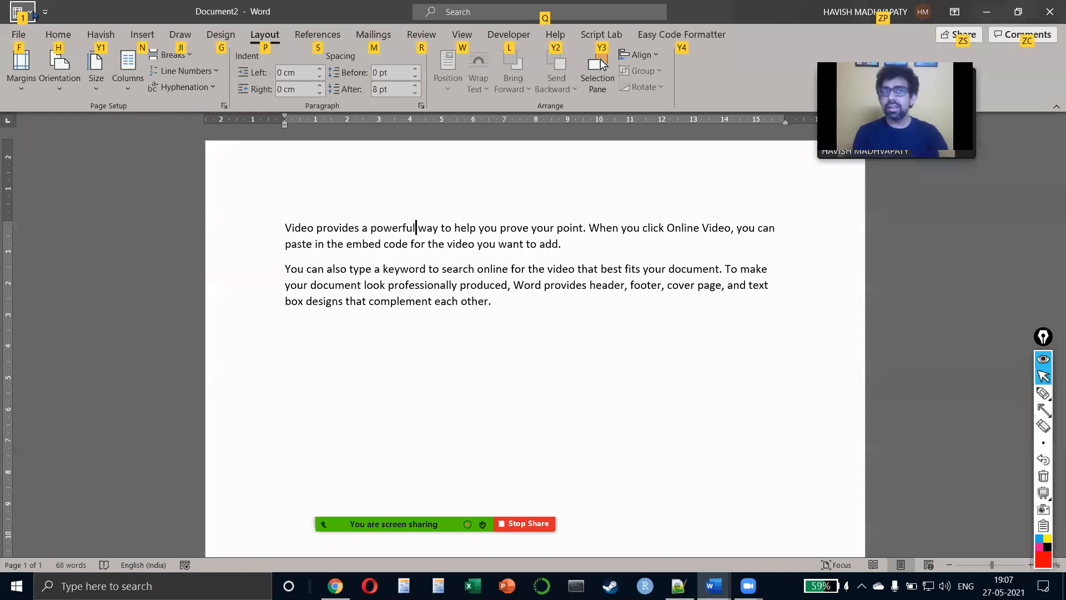
pyautogui.rightClick(18, 16)
pyautogui.click(56, 27)
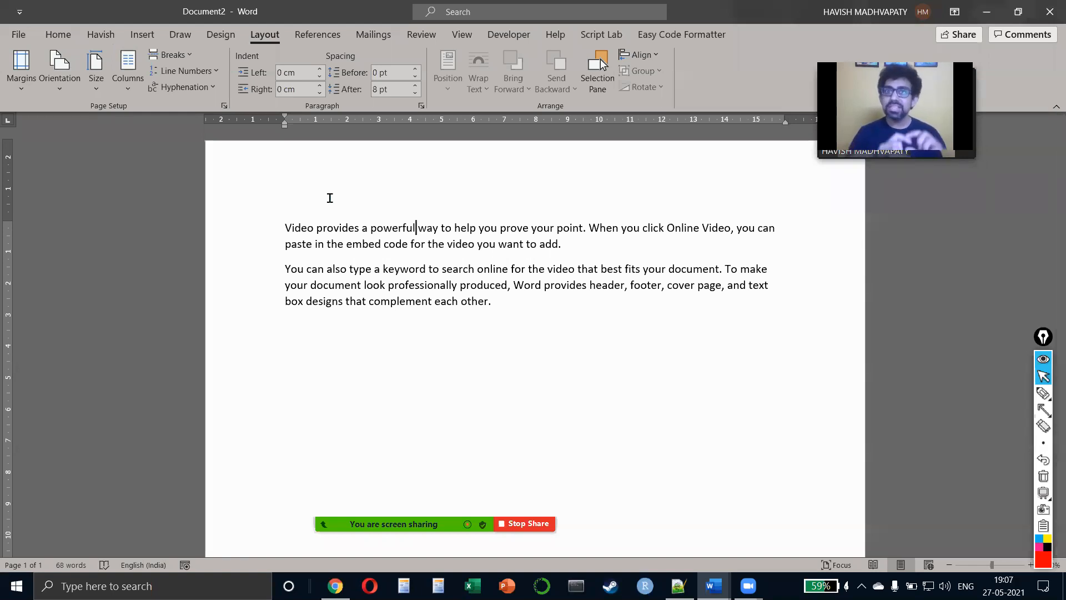
# - Mark the whole ribbon area with a red rectangle annotation and clear the annotation
pyautogui.hotkey('ctrl', 'shift', 'r')
pyautogui.moveTo(1, 1); pyautogui.dragTo(1049, 111)
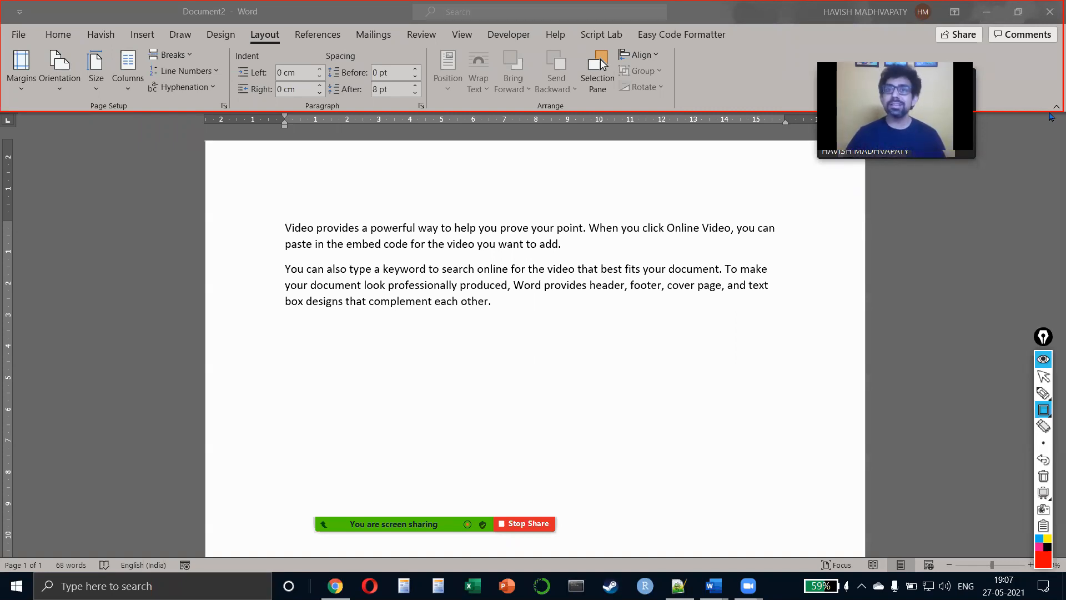
pyautogui.hotkey('ctrl', 'shift', '7')
pyautogui.hotkey('ctrl', 'shift', '2')
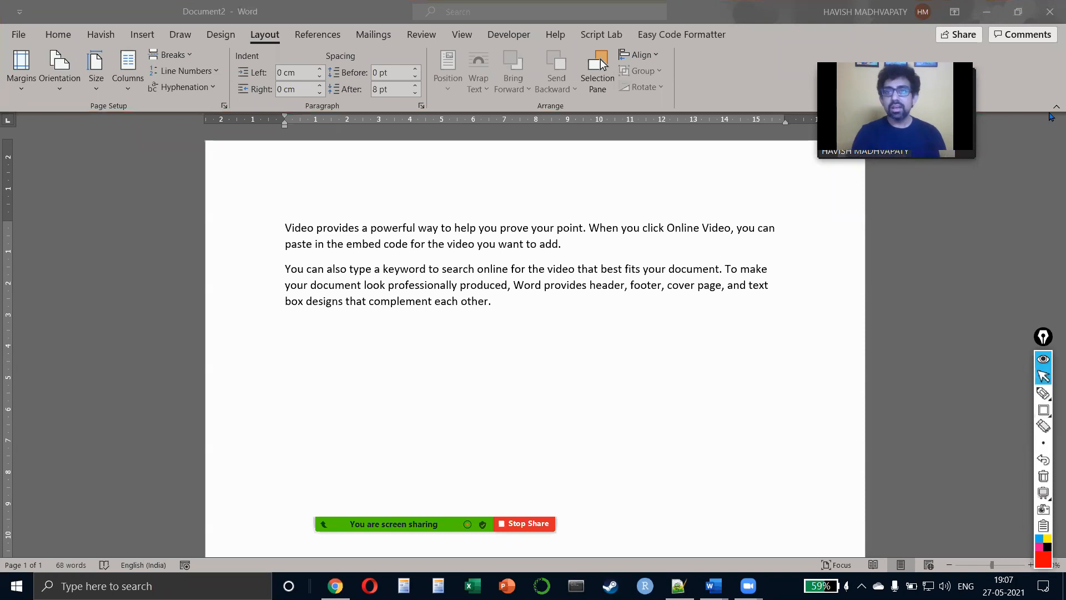
# - Insert the lines "Ctrl F1" and "Ctrl Shift F1" above the first paragraph, followed by an empty line
pyautogui.click(362, 238)
pyautogui.press('Home')
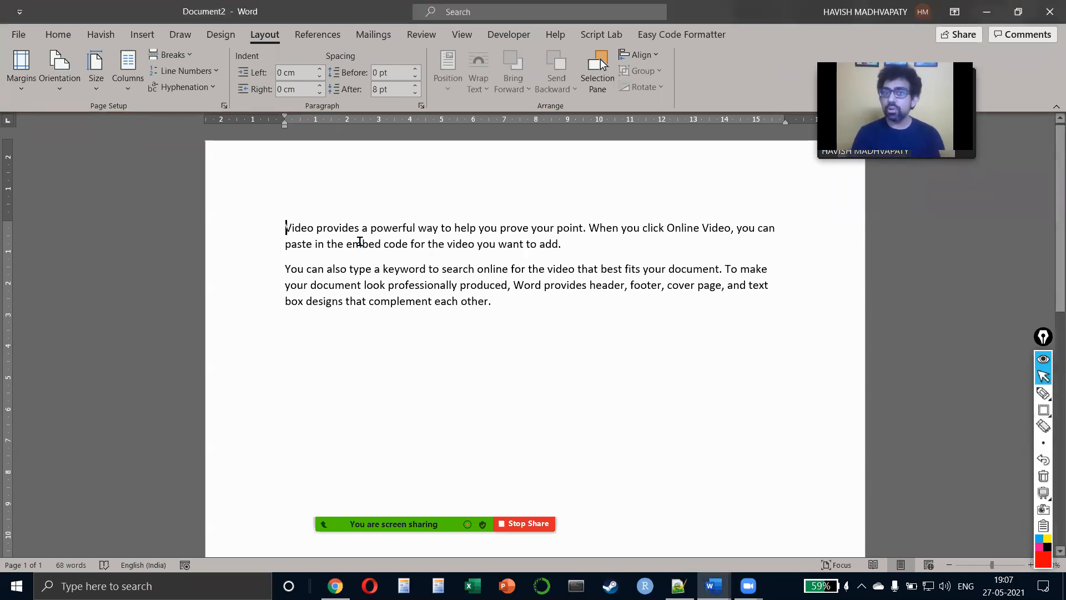
pyautogui.press('Return')
pyautogui.write('Ctrl F1')
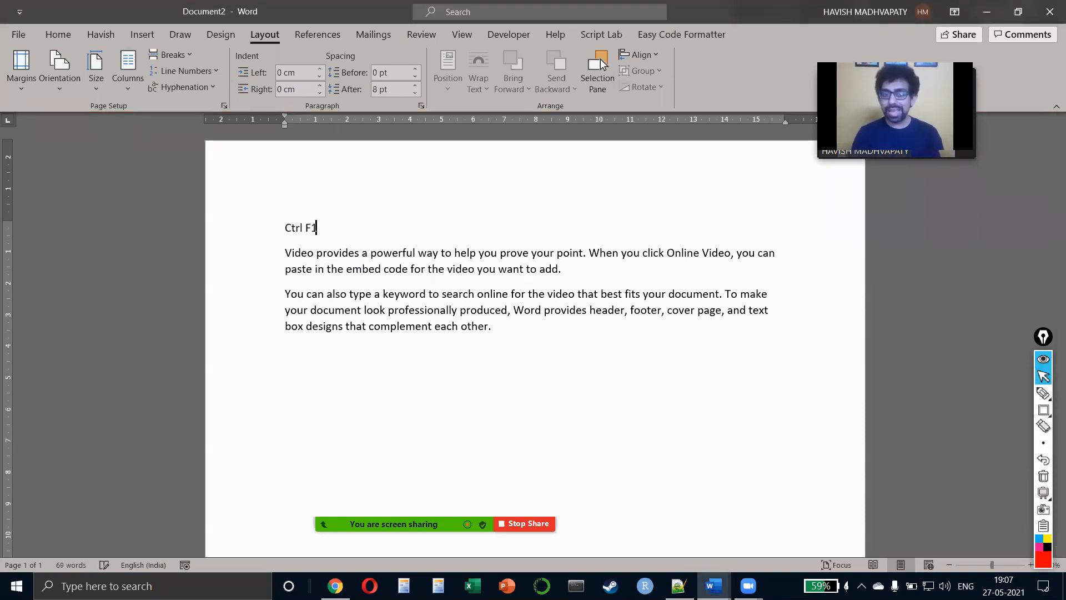
pyautogui.press('Return')
pyautogui.write('Ctrl Shif')
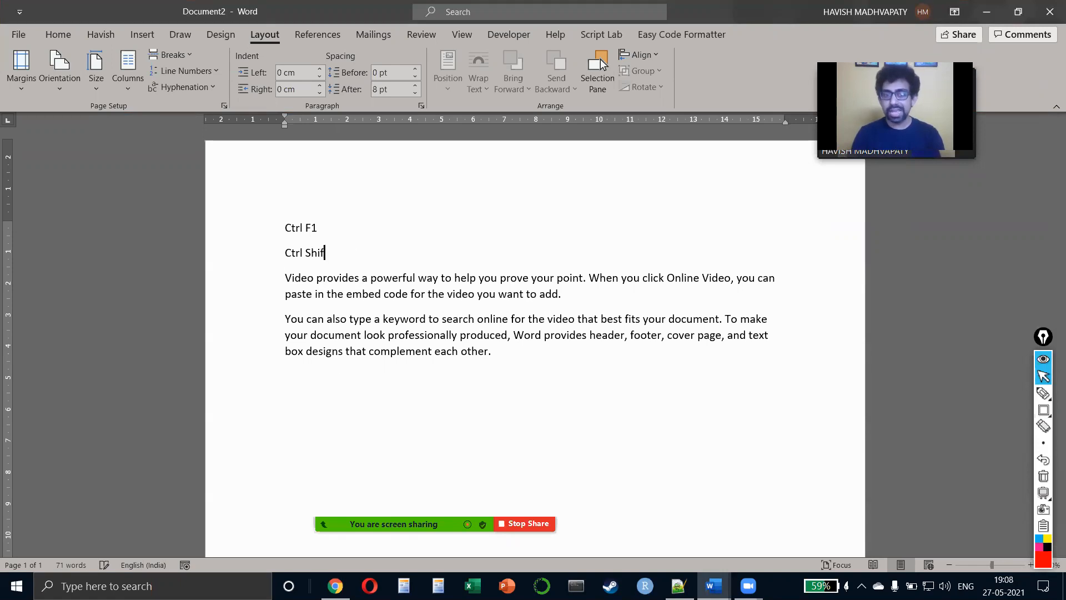
pyautogui.write('t F1')
pyautogui.press('Return')
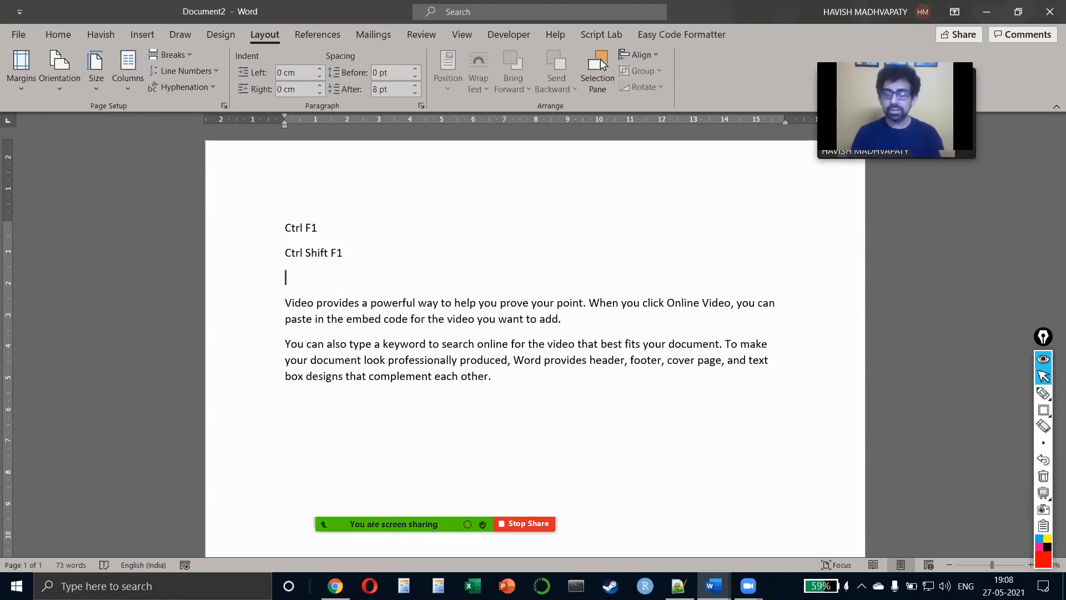
# - Collapse and restore the ribbon, and switch twice between the full-screen view and the normal window
pyautogui.hotkey('ctrl', 'F1')
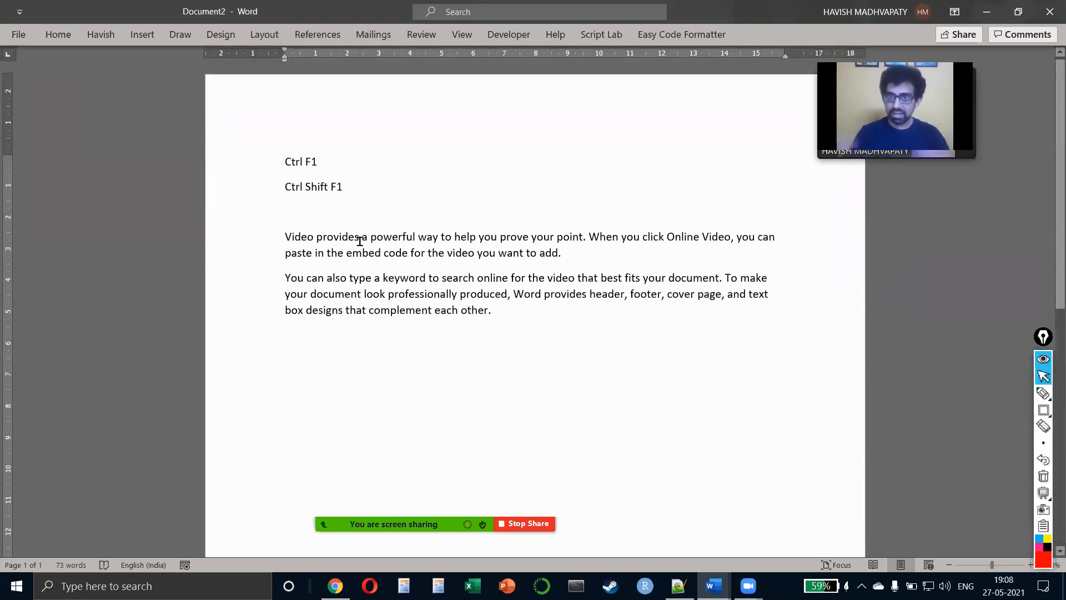
pyautogui.hotkey('ctrl', 'F1')
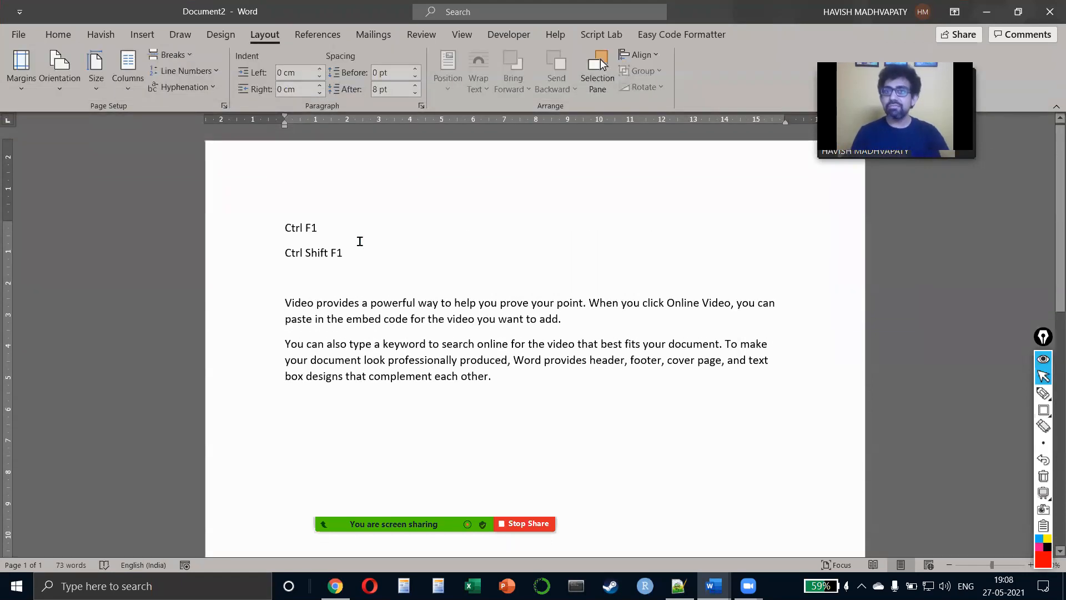
pyautogui.hotkey('ctrl', 'shift', 'F1')
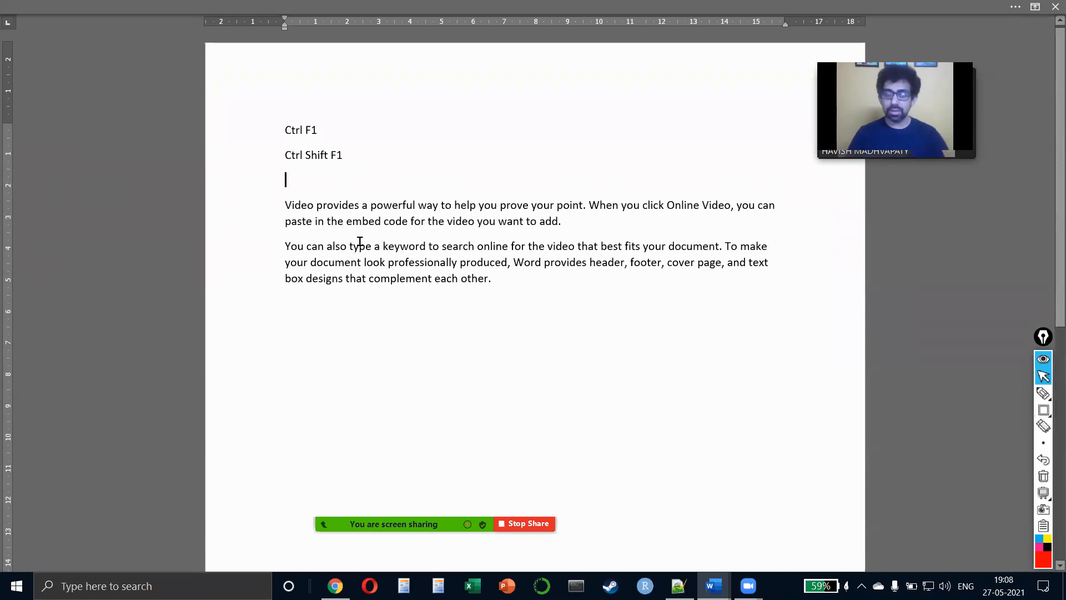
pyautogui.hotkey('ctrl', 'shift', 'F1')
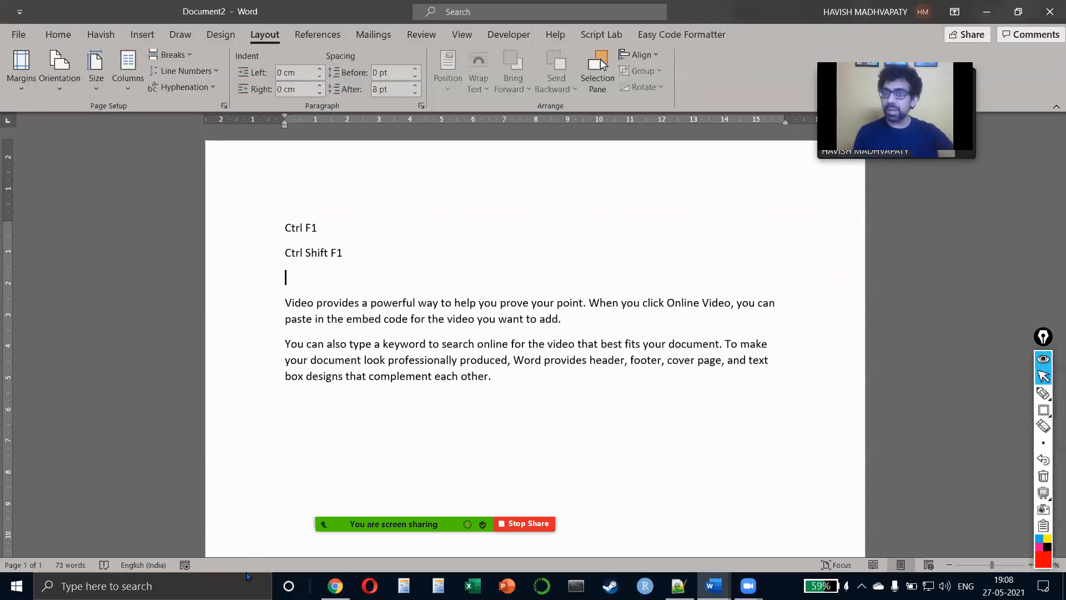
pyautogui.hotkey('ctrl', 'shift', 'F1')
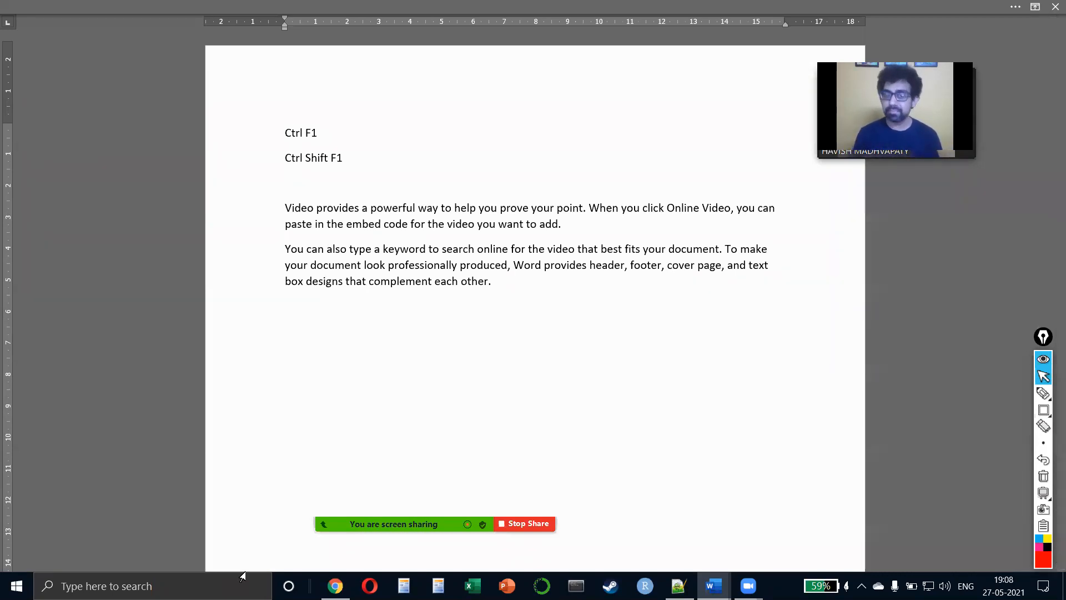
pyautogui.hotkey('ctrl', 'shift', 'F1')
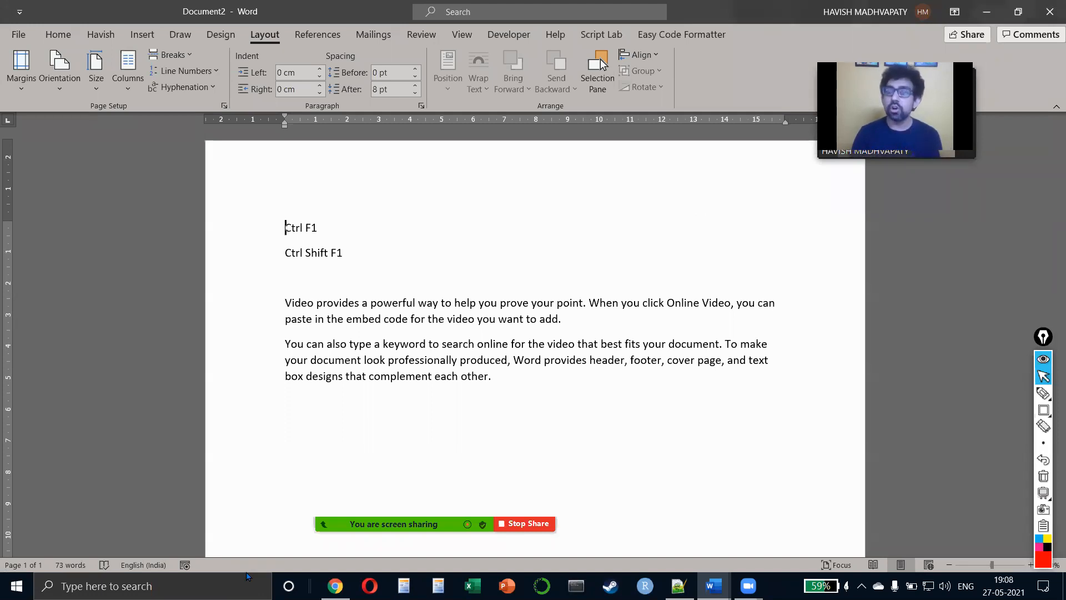
# - Replace all the document's text with the placeholder formula =rand(100,4)
pyautogui.hotkey('ctrl', 'a')
pyautogui.press('BackSpace')
pyautogui.write('=r')
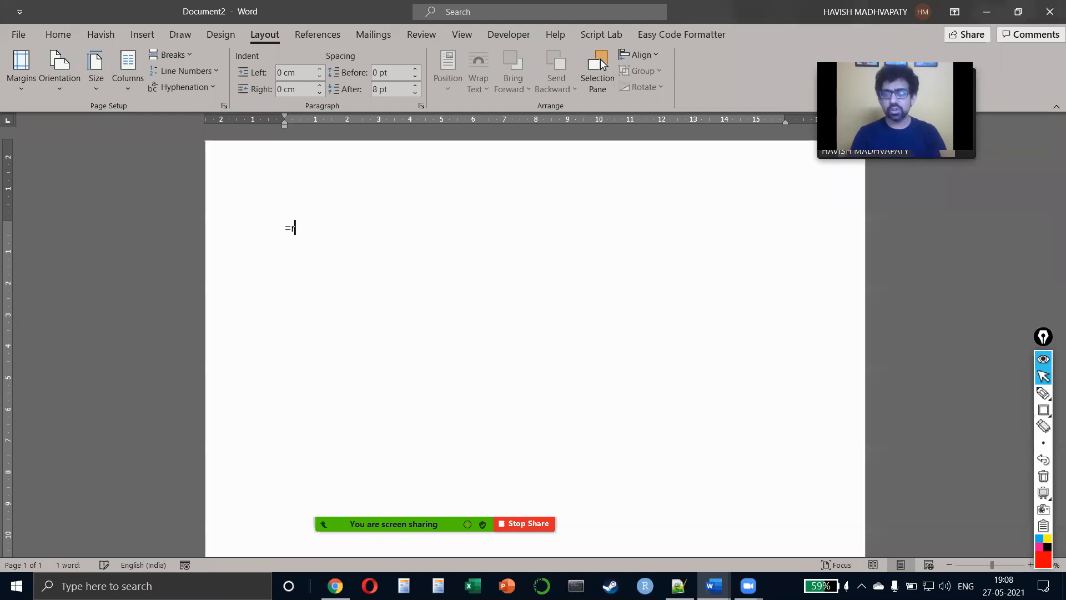
pyautogui.write('and(100m')
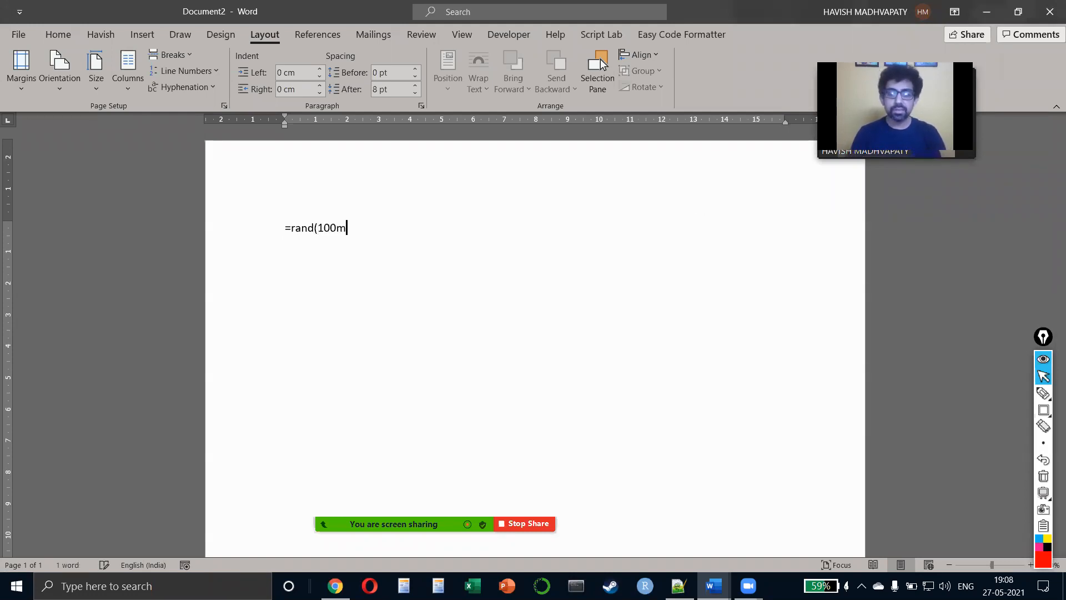
pyautogui.press('BackSpace')
pyautogui.write(',20)')
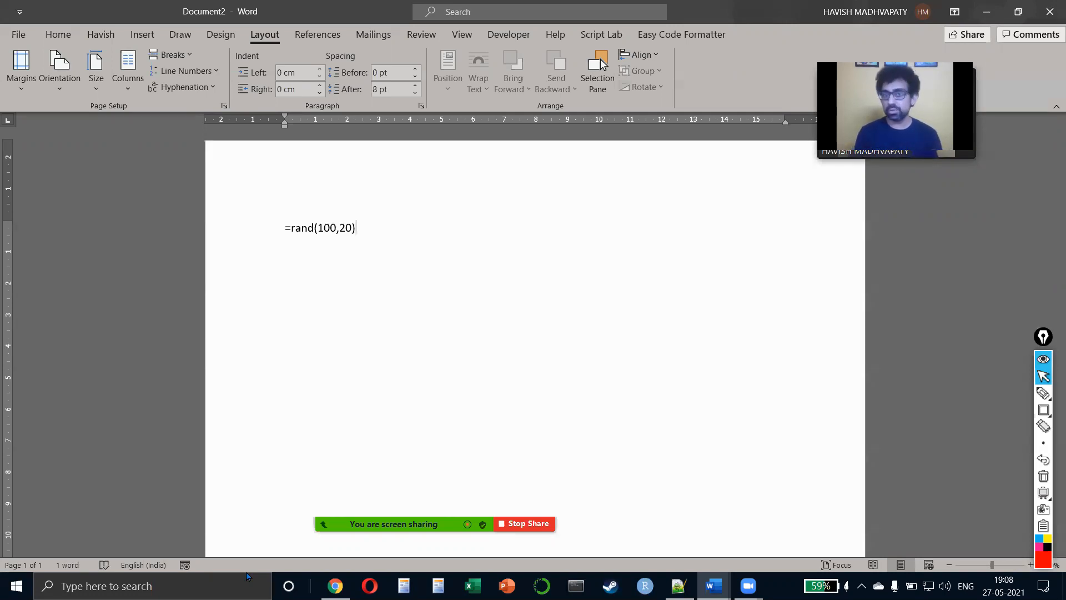
pyautogui.press('Left')
pyautogui.press('BackSpace')
pyautogui.press('BackSpace')
pyautogui.write('4')
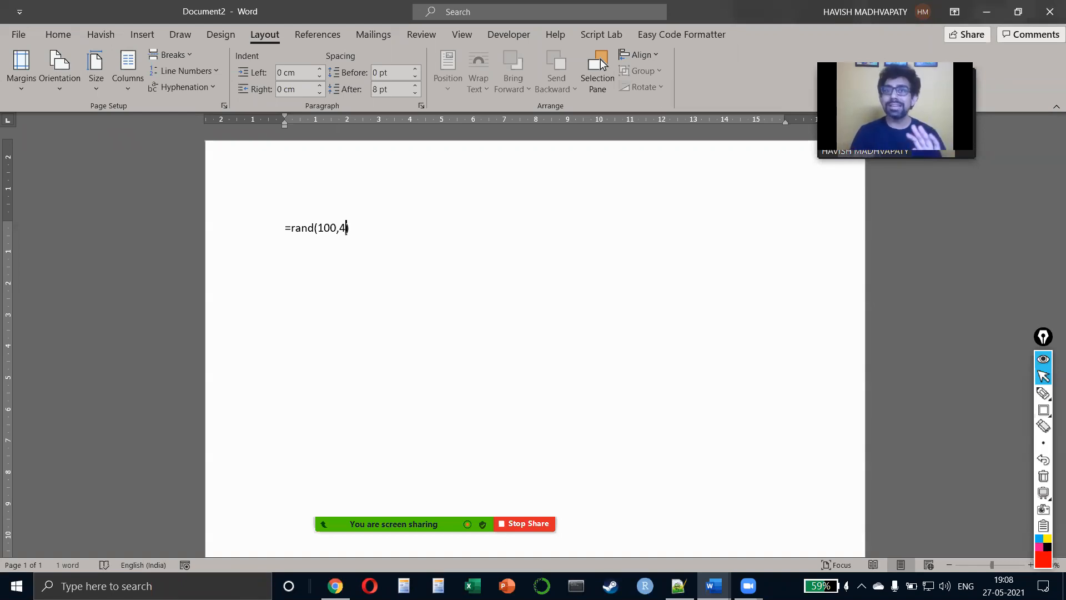
# - Change the formula to =rand(1,4) and generate one paragraph of placeholder text
pyautogui.press('Left')
pyautogui.press('BackSpace')
pyautogui.press('BackSpace')
pyautogui.press('BackSpace')
pyautogui.write(',')
pyautogui.press('End')
pyautogui.press('Return')
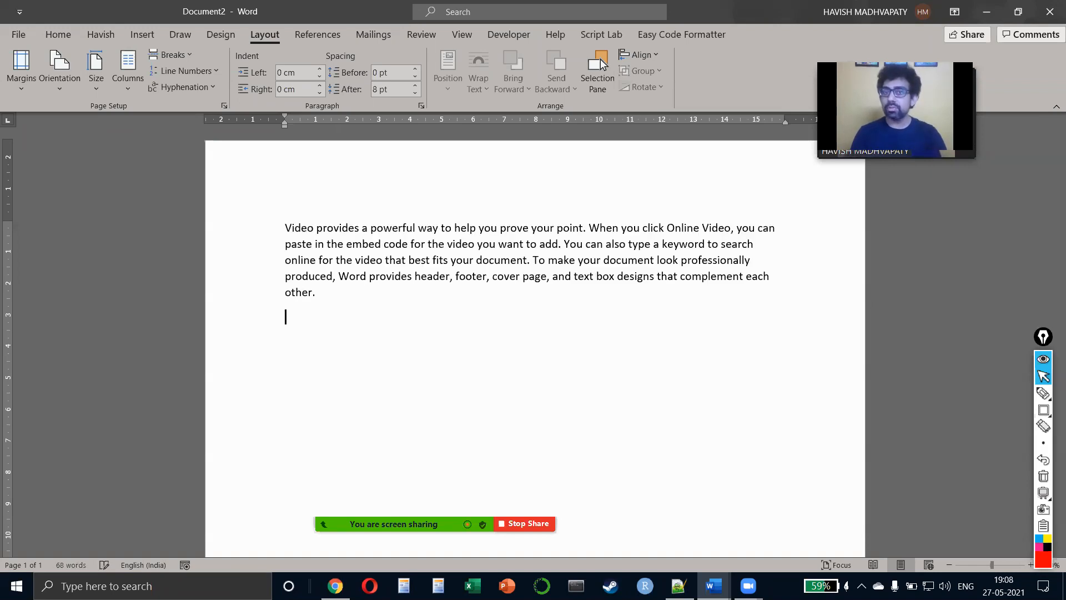
# - Undo the generated paragraph, change the formula to =rand(4,4), and generate four paragraphs
pyautogui.hotkey('ctrl', 'z')
pyautogui.press('BackSpace')
pyautogui.press('Left')
pyautogui.press('Left')
pyautogui.press('Left')
pyautogui.press('BackSpace')
pyautogui.write('4')
pyautogui.press('End')
pyautogui.press('Return')
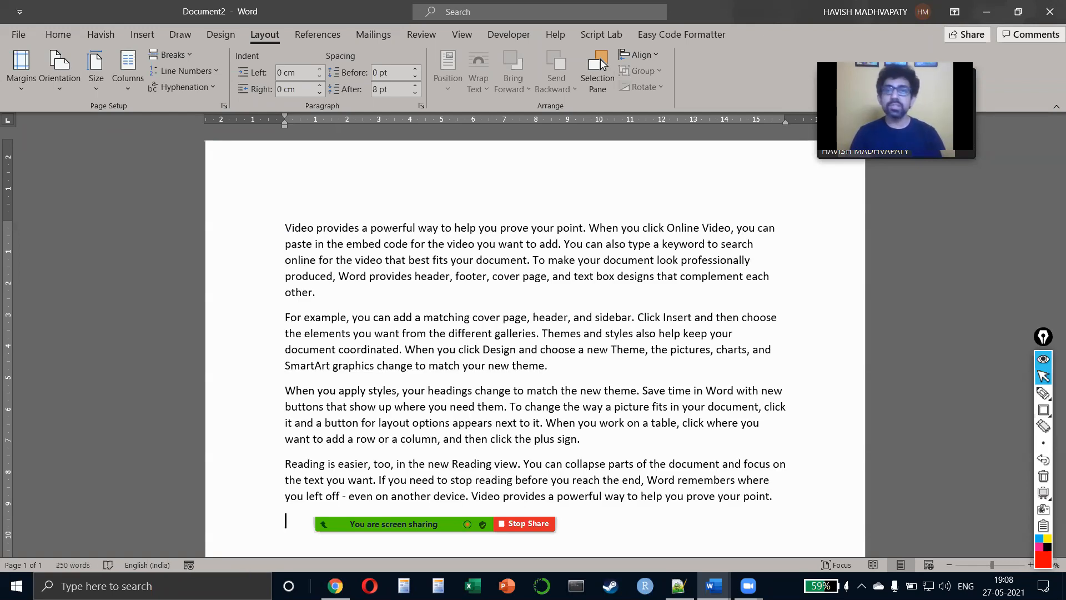
# - Undo the four generated paragraphs, generate 100 paragraphs with =rand(100,4), and return to the start of the document
pyautogui.hotkey('ctrl', 'z')
pyautogui.press('BackSpace')
pyautogui.press('Left')
pyautogui.press('Left')
pyautogui.press('BackSpace')
pyautogui.press('BackSpace')
pyautogui.write('100,')
pyautogui.press('End')
pyautogui.press('Return')
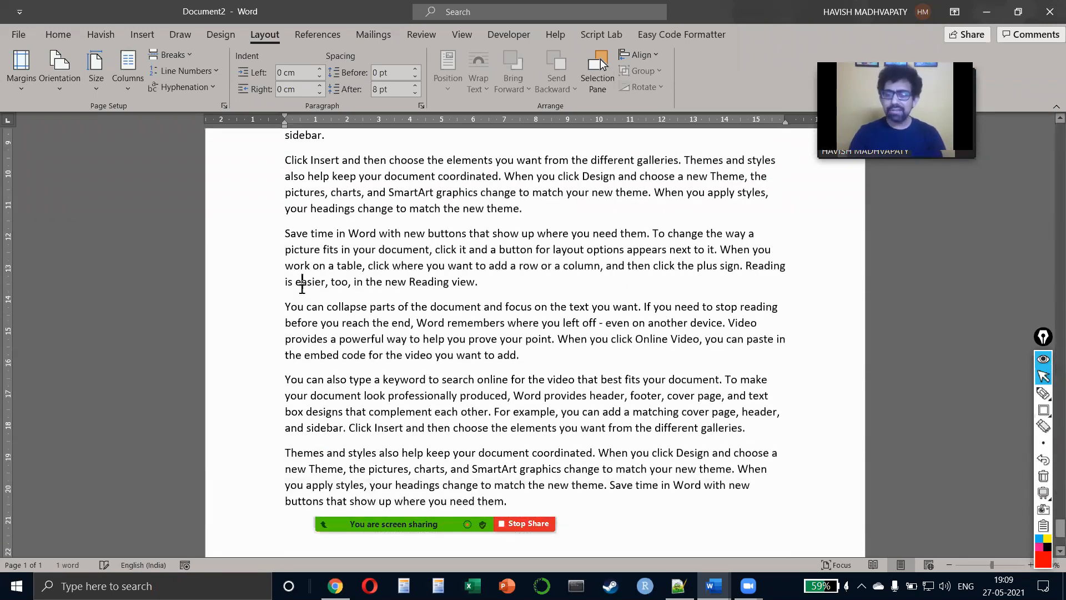
pyautogui.scroll(15, 302, 286)
pyautogui.hotkey('ctrl', 'Home')
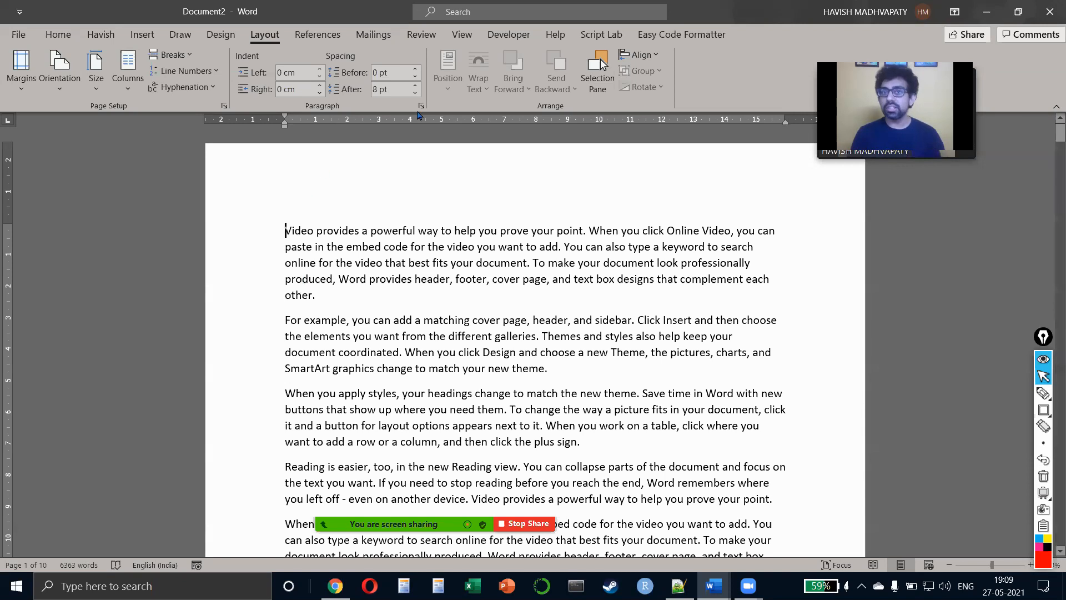
# - Set the page movement to Side to Side and flip through the document's pages horizontally
pyautogui.click(465, 34)
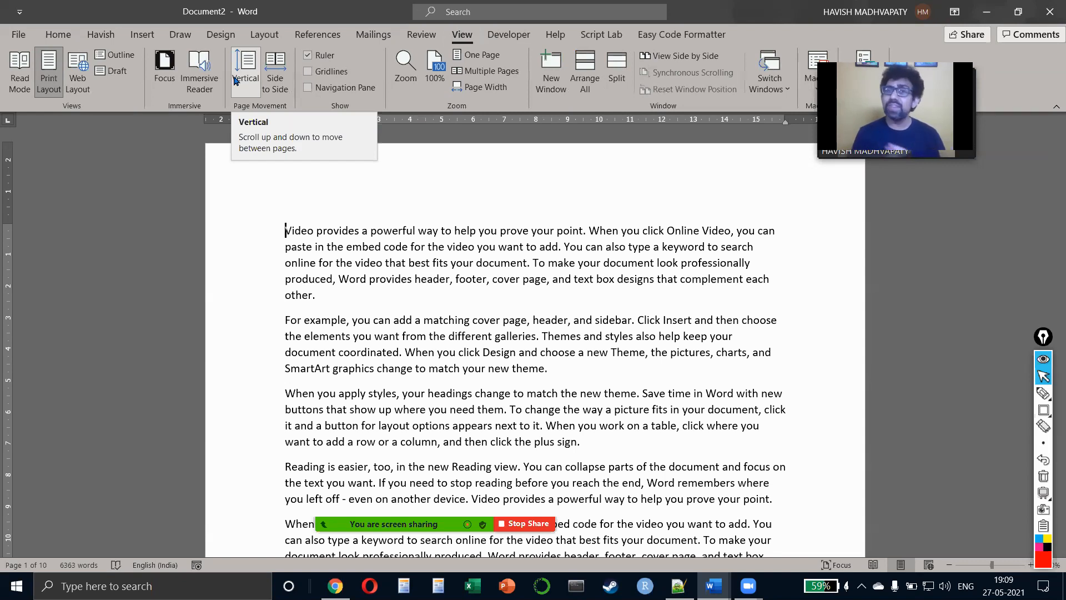
pyautogui.click(274, 76)
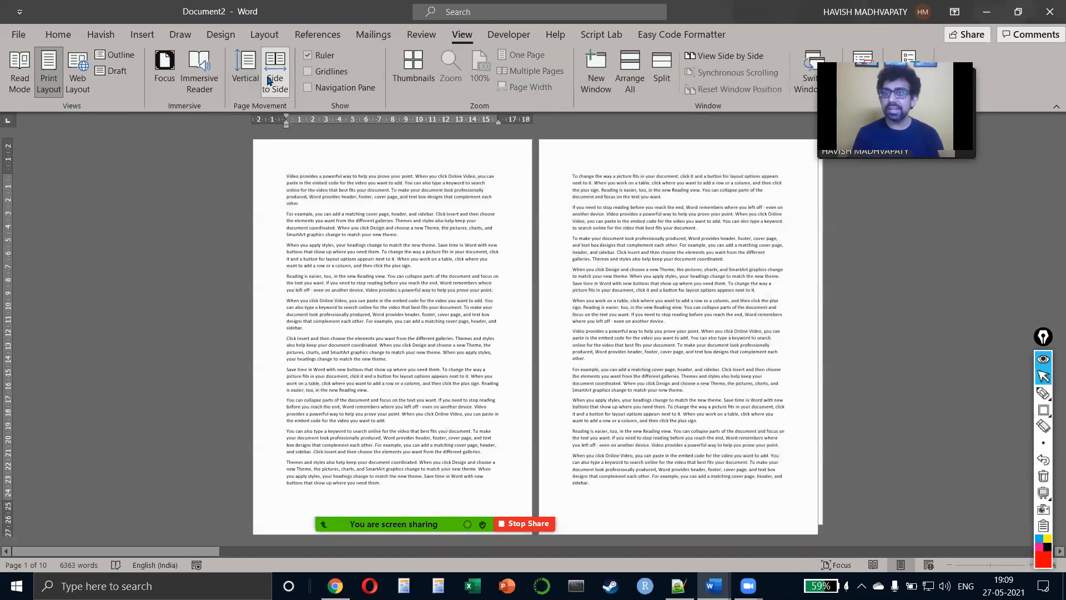
pyautogui.scroll(-1, 460, 297)
pyautogui.scroll(1, 460, 297)
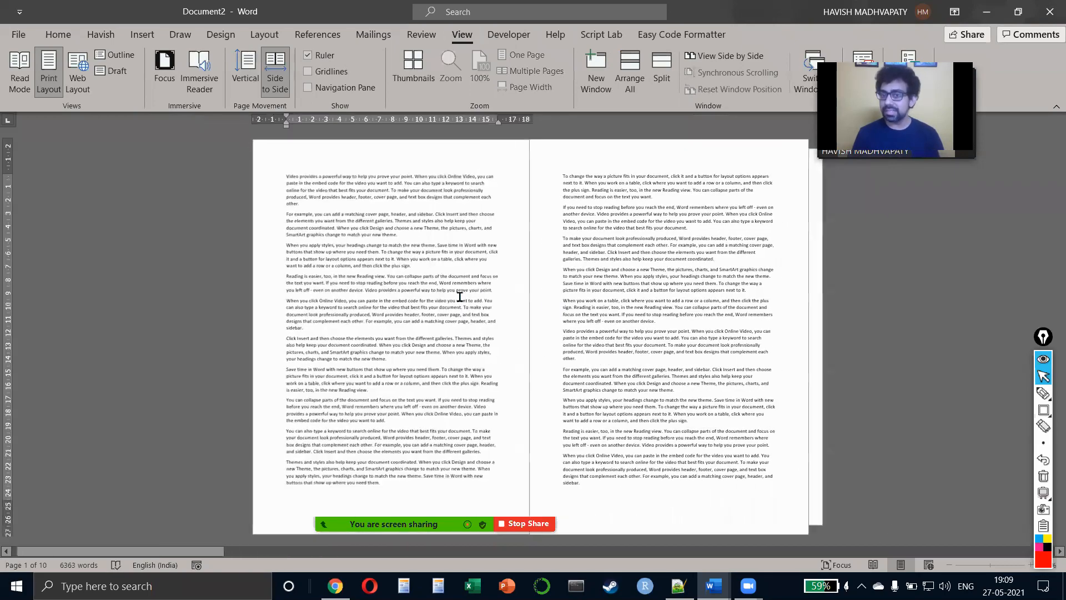
pyautogui.scroll(-2, 459, 297)
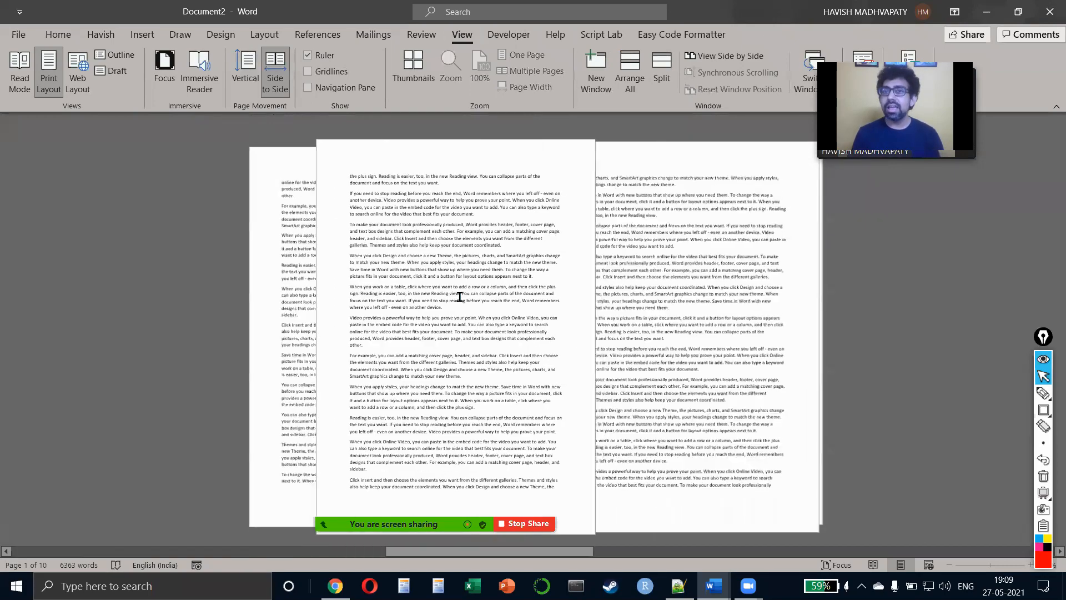
# - Hide the ribbon and status bar to view the pages side by side, restore them, and return to Vertical page movement
pyautogui.hotkey('ctrl', 'shift', 'F1')
pyautogui.scroll(2, 460, 297)
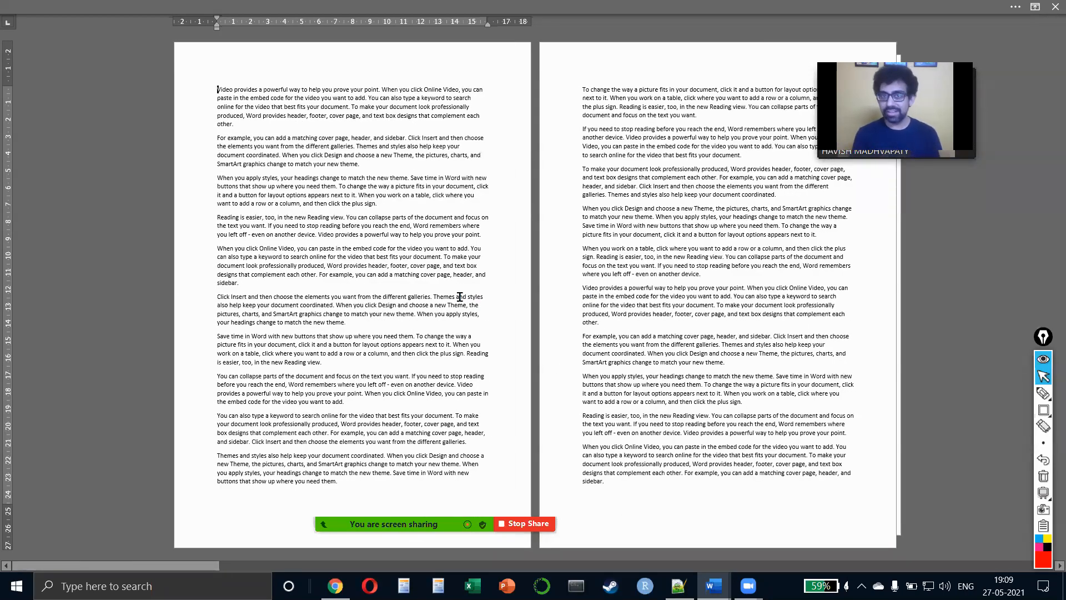
pyautogui.hotkey('ctrl', 'shift', 'F1')
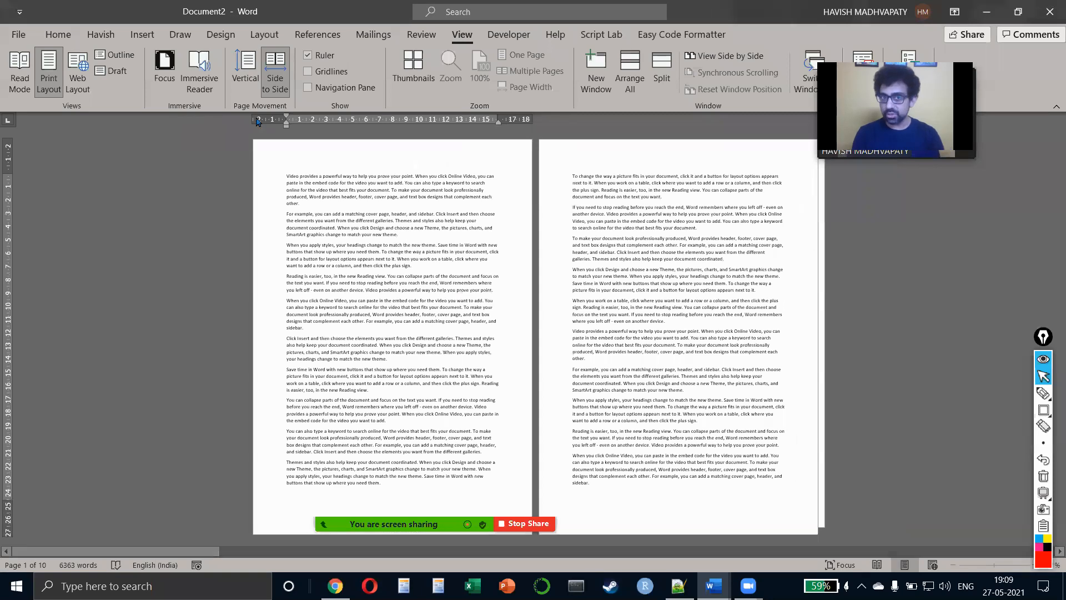
pyautogui.click(245, 71)
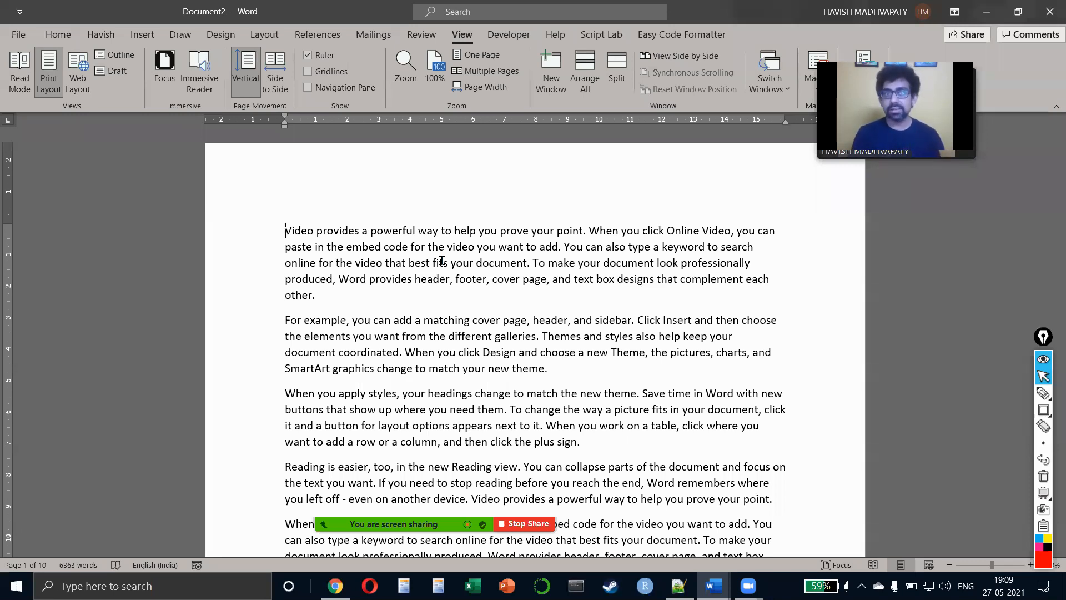
# - Open the document in Immersive Reader and turn off the syllable breaks
pyautogui.click(199, 72)
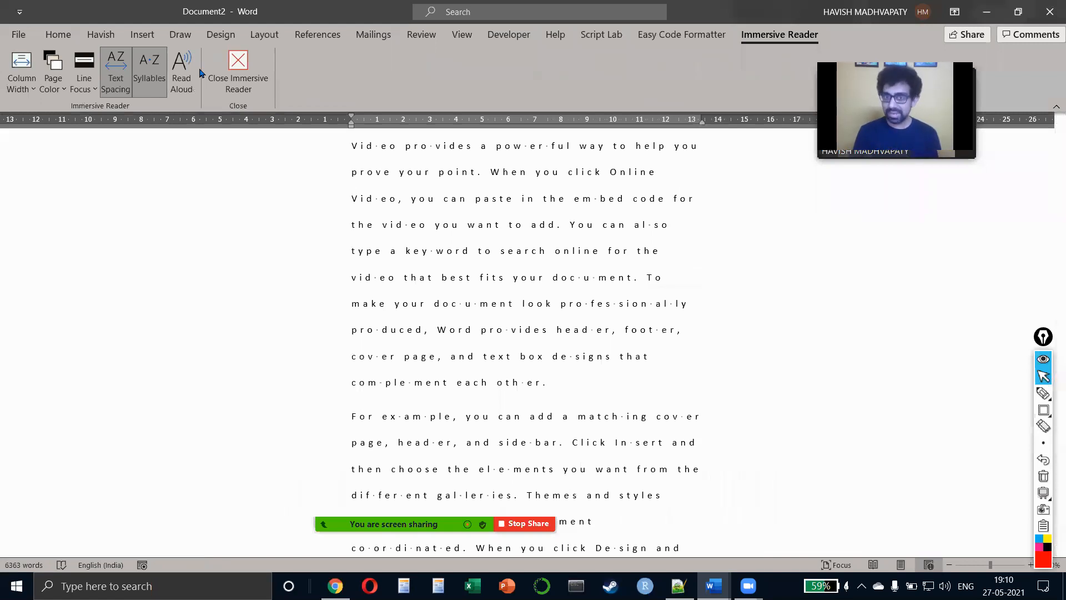
pyautogui.click(149, 74)
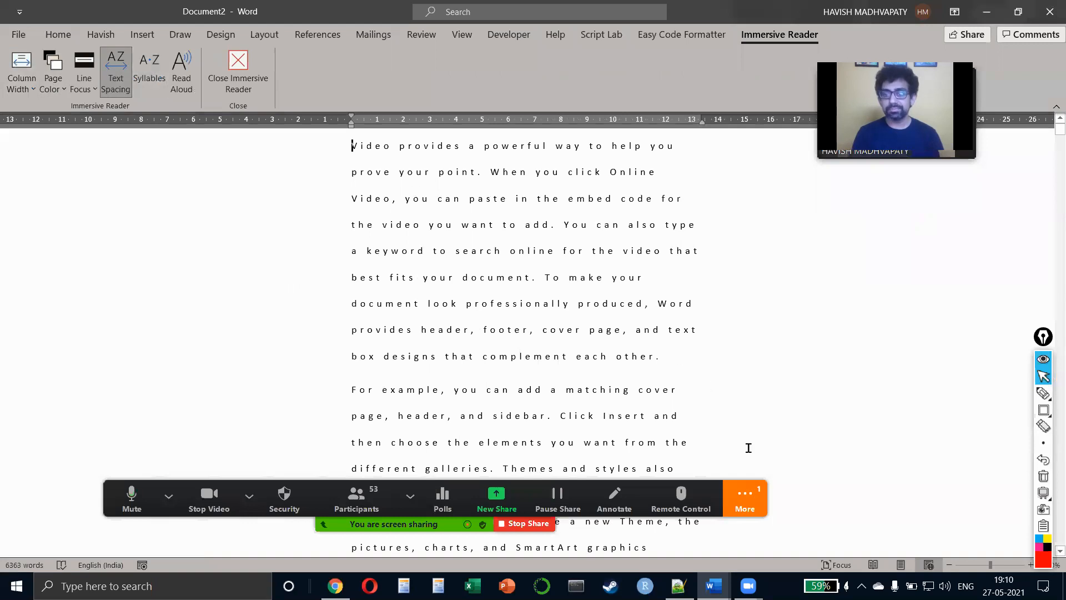
# - Open the meeting chat to read the new message, and close the chat window
pyautogui.click(745, 496)
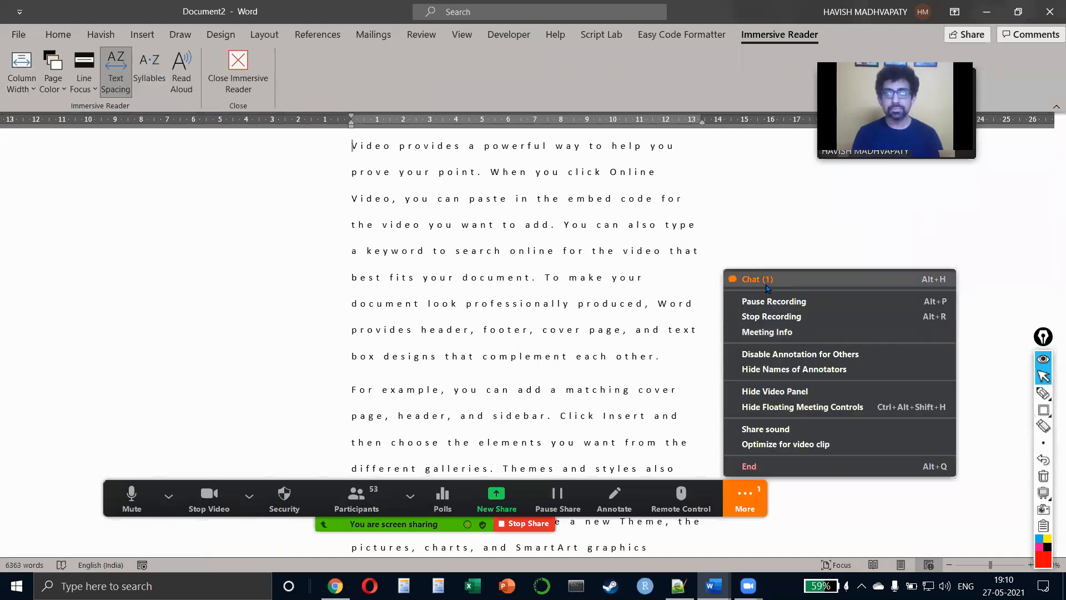
pyautogui.click(760, 279)
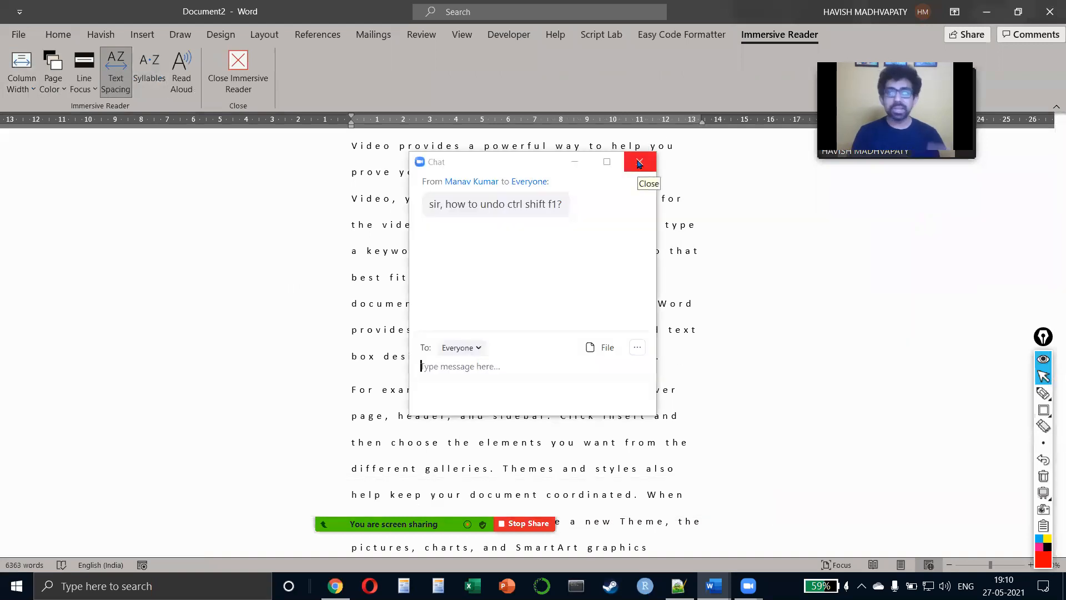
pyautogui.click(639, 162)
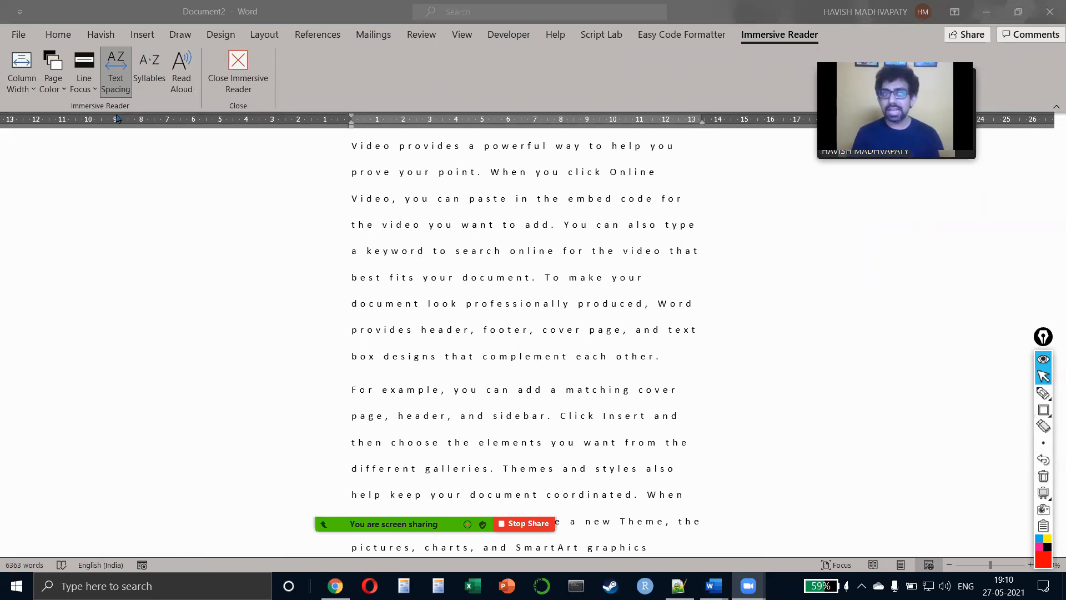
# - Set Line Focus to Three Lines and advance the focus band line by line through the opening paragraphs
pyautogui.click(76, 84)
pyautogui.click(77, 85)
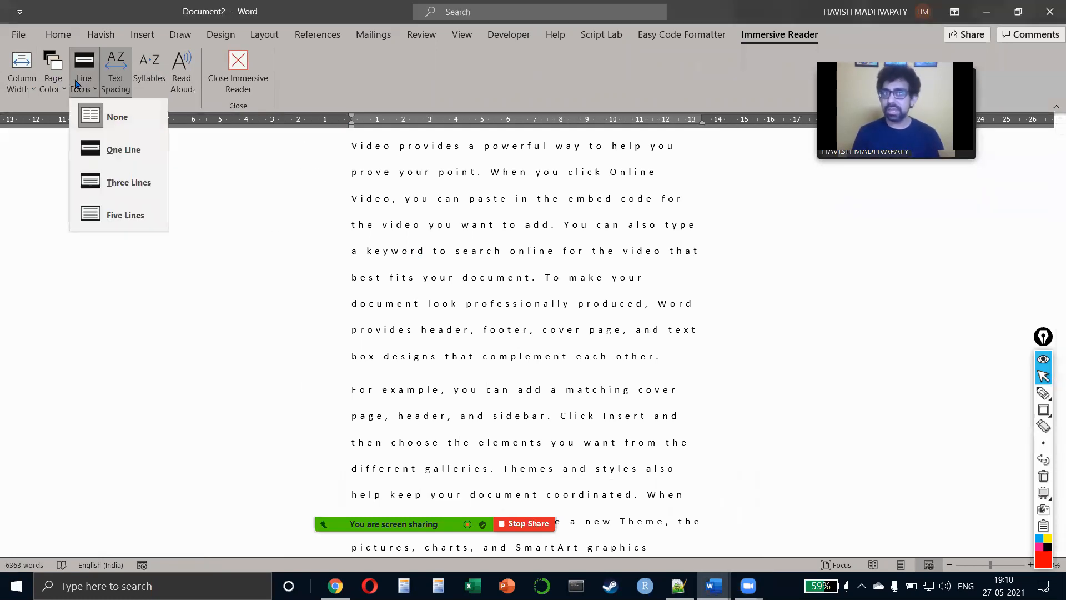
pyautogui.click(120, 184)
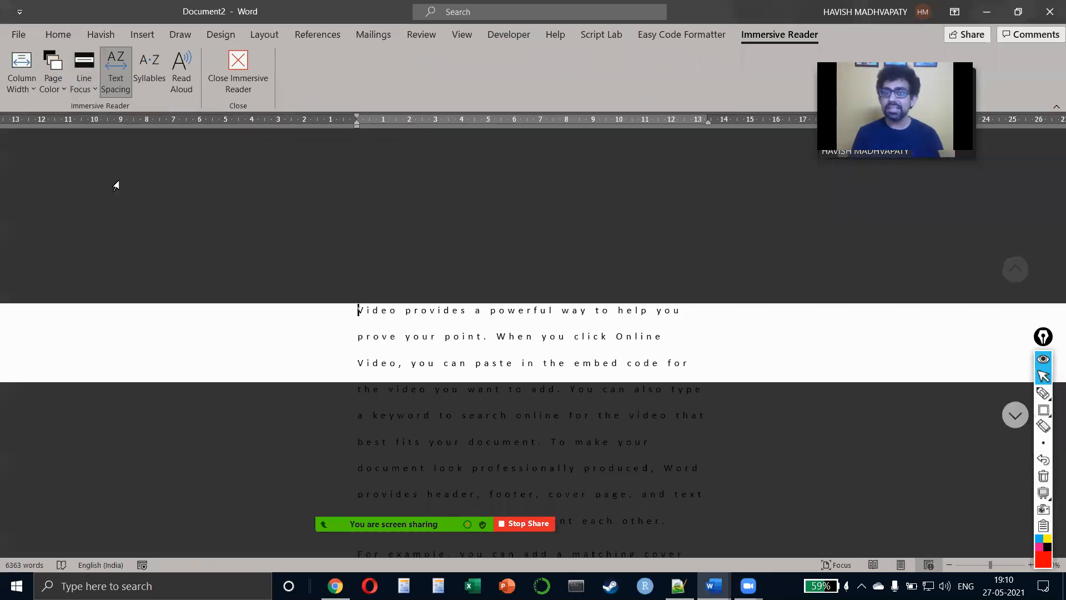
pyautogui.press('Down')
pyautogui.press('Down')
pyautogui.press('Down')
pyautogui.press('Down')
pyautogui.press('Down')
pyautogui.press('Down')
pyautogui.press('Down')
pyautogui.press('Down')
pyautogui.press('Down')
pyautogui.press('Down')
pyautogui.press('Down')
pyautogui.press('Down')
pyautogui.press('Down')
pyautogui.press('Down')
pyautogui.press('Down')
pyautogui.press('Down')
pyautogui.press('Down')
pyautogui.press('Down')
pyautogui.press('Down')
pyautogui.press('Down')
pyautogui.press('Down')
pyautogui.press('Down')
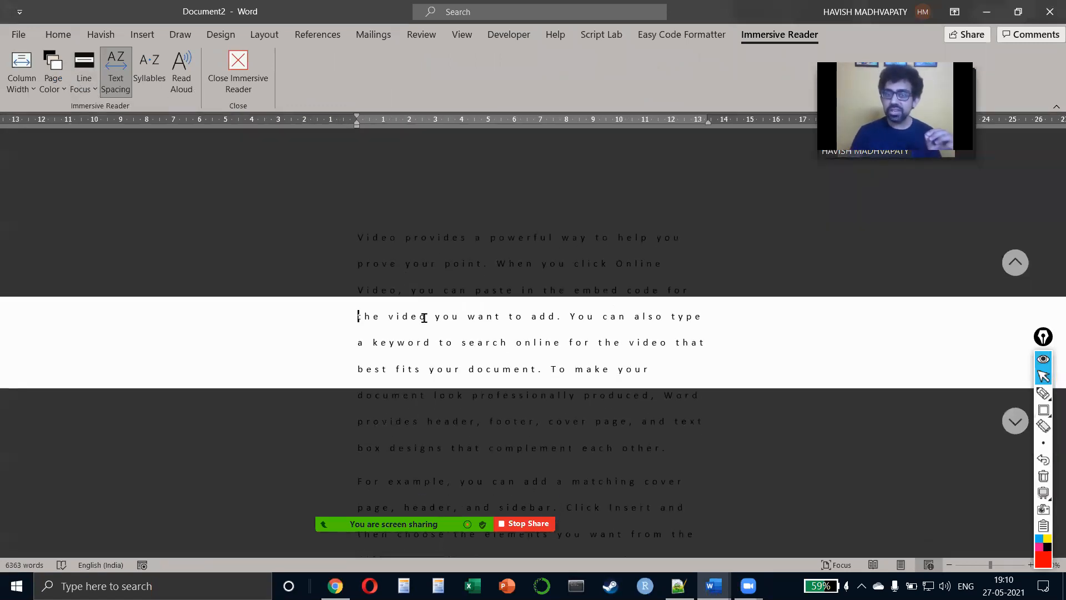
pyautogui.press('Down')
pyautogui.press('Down')
pyautogui.press('Down')
pyautogui.press('Down')
pyautogui.press('Down')
pyautogui.press('Down')
pyautogui.press('Down')
pyautogui.press('Down')
pyautogui.press('Down')
pyautogui.press('Down')
pyautogui.press('Down')
pyautogui.press('Down')
pyautogui.press('Down')
pyautogui.press('Down')
pyautogui.press('Down')
pyautogui.press('Down')
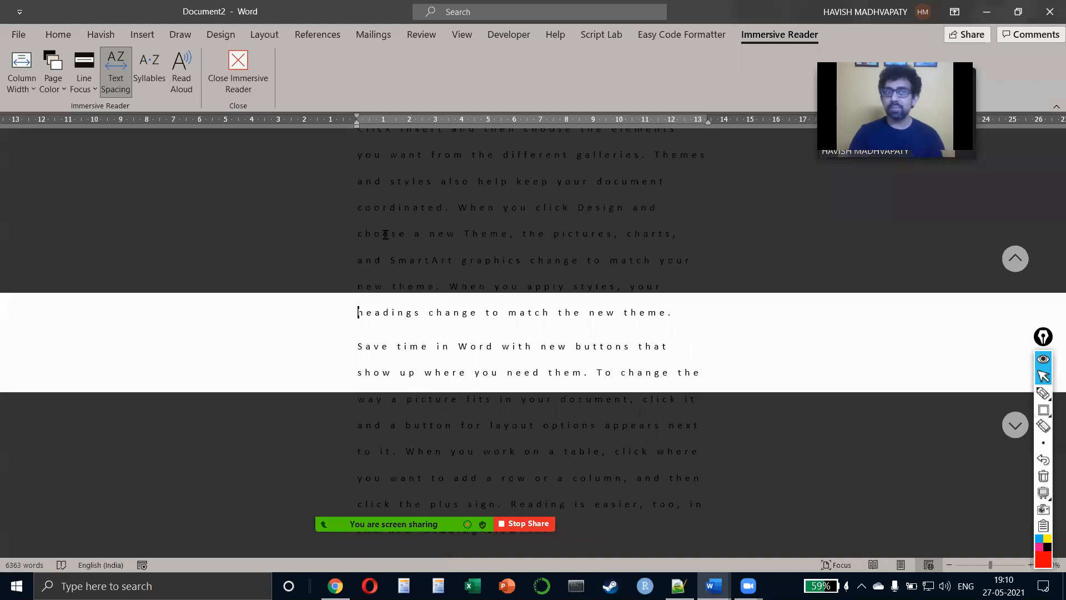
# - Change Line Focus to Five Lines and advance the wider band further through the text
pyautogui.click(83, 80)
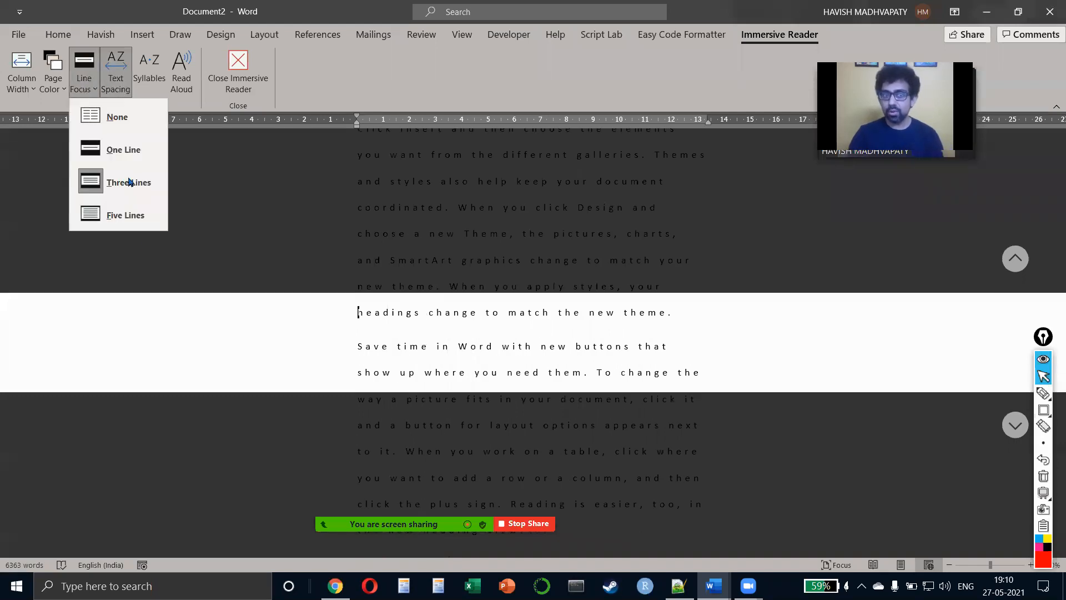
pyautogui.click(117, 213)
pyautogui.press('Down')
pyautogui.press('Down')
pyautogui.press('Down')
pyautogui.press('Down')
pyautogui.press('Down')
pyautogui.press('Down')
pyautogui.press('Down')
pyautogui.press('Down')
pyautogui.press('Down')
pyautogui.press('Down')
pyautogui.press('Down')
pyautogui.press('Down')
pyautogui.press('Down')
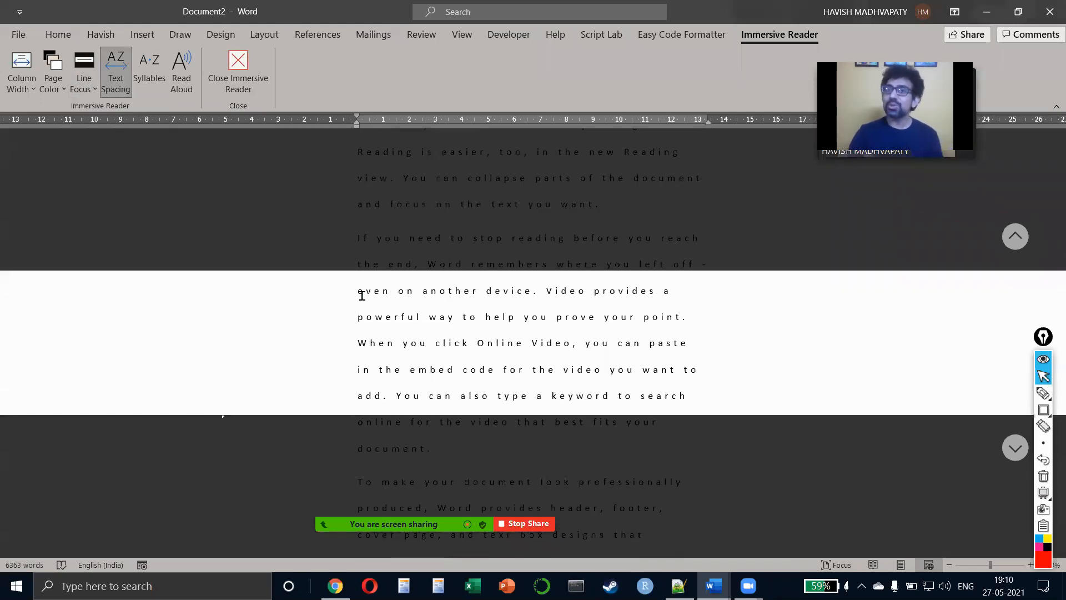
pyautogui.press('Down')
pyautogui.press('Down')
pyautogui.press('Down')
pyautogui.press('Down')
pyautogui.press('Down')
pyautogui.press('Down')
pyautogui.press('Down')
pyautogui.press('Down')
pyautogui.press('Down')
pyautogui.press('Down')
pyautogui.press('Down')
pyautogui.press('Down')
pyautogui.press('Down')
pyautogui.press('Down')
pyautogui.press('Down')
pyautogui.press('Down')
pyautogui.press('Down')
pyautogui.press('Down')
pyautogui.press('Down')
pyautogui.press('Down')
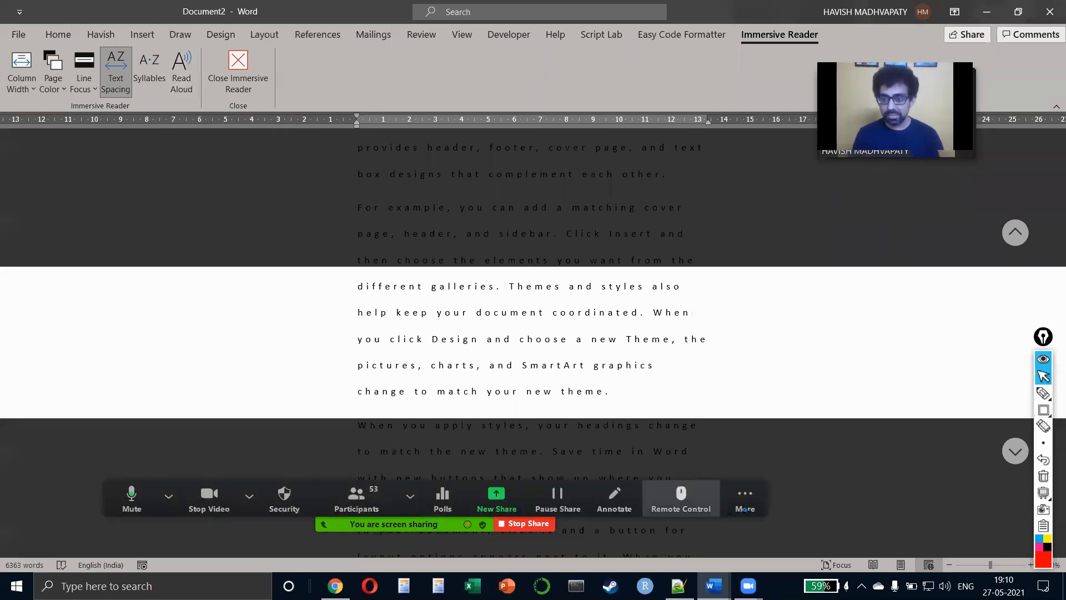
pyautogui.click(745, 509)
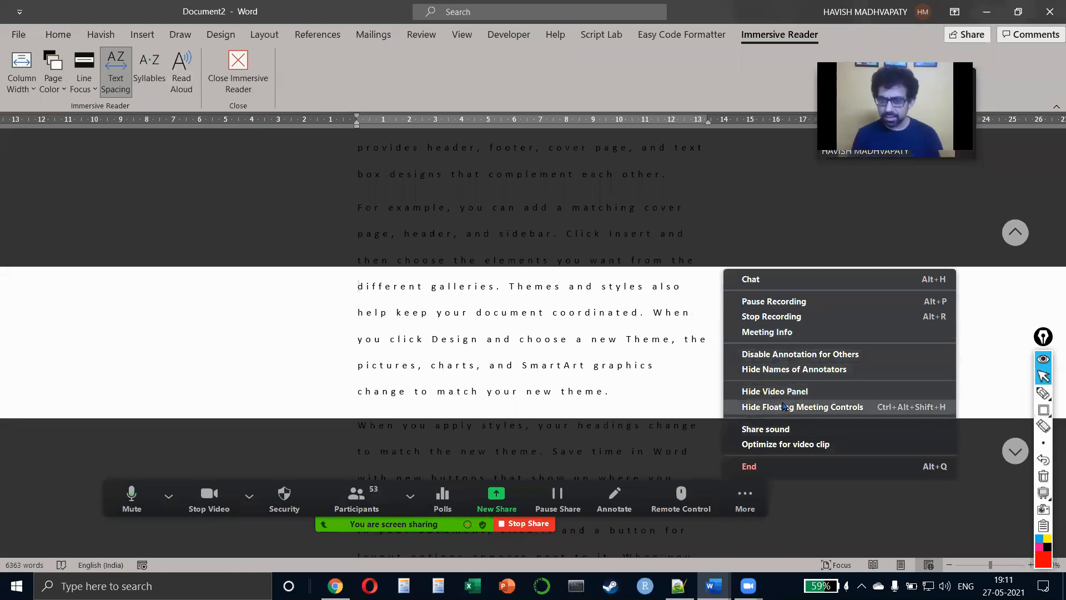
pyautogui.click(730, 410)
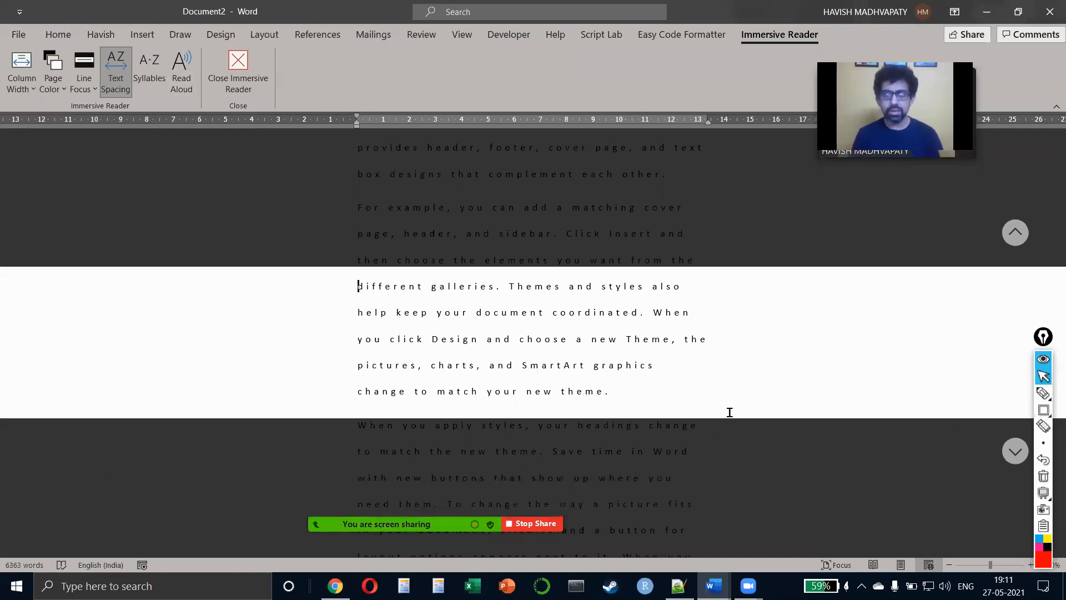
# - Start Read Aloud, move the webcam panel off the playback controls, and adjust the reading speed in the voice settings
pyautogui.click(185, 90)
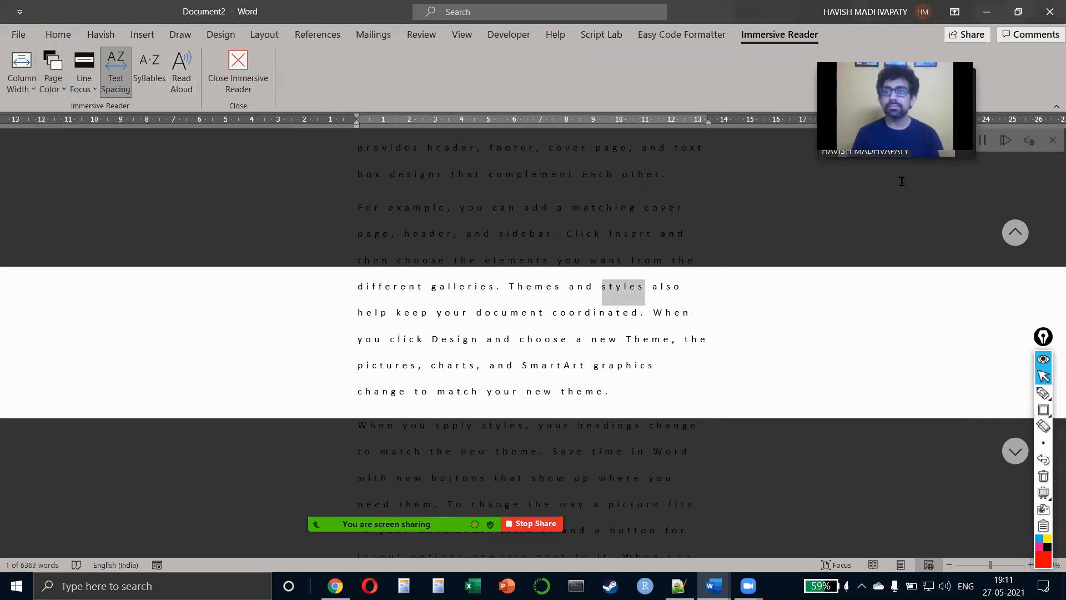
pyautogui.moveTo(894, 100); pyautogui.dragTo(681, 93)
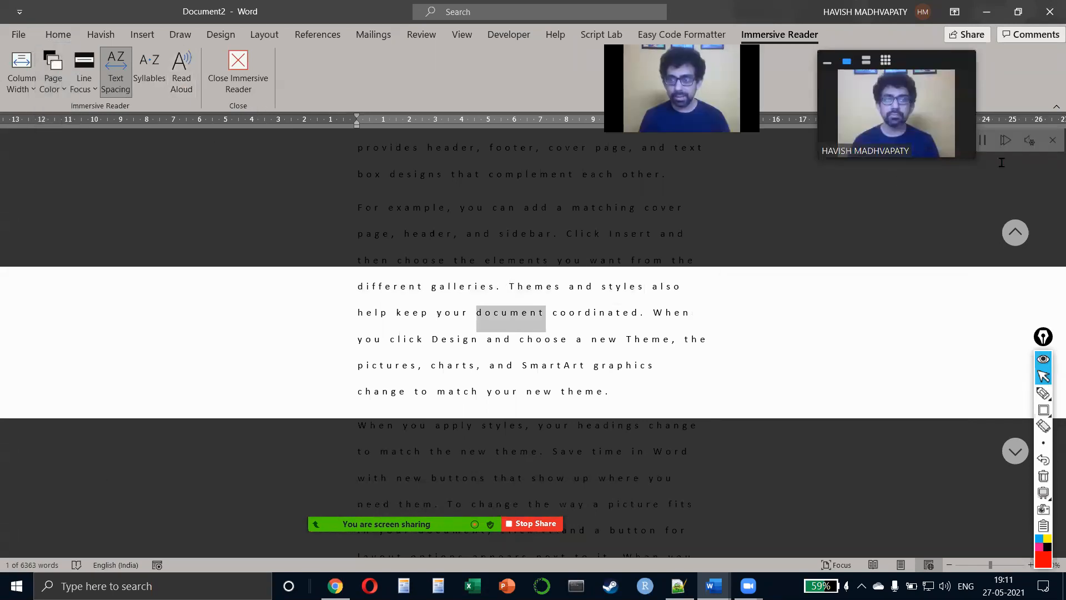
pyautogui.click(1030, 141)
pyautogui.moveTo(1019, 189); pyautogui.dragTo(995, 194)
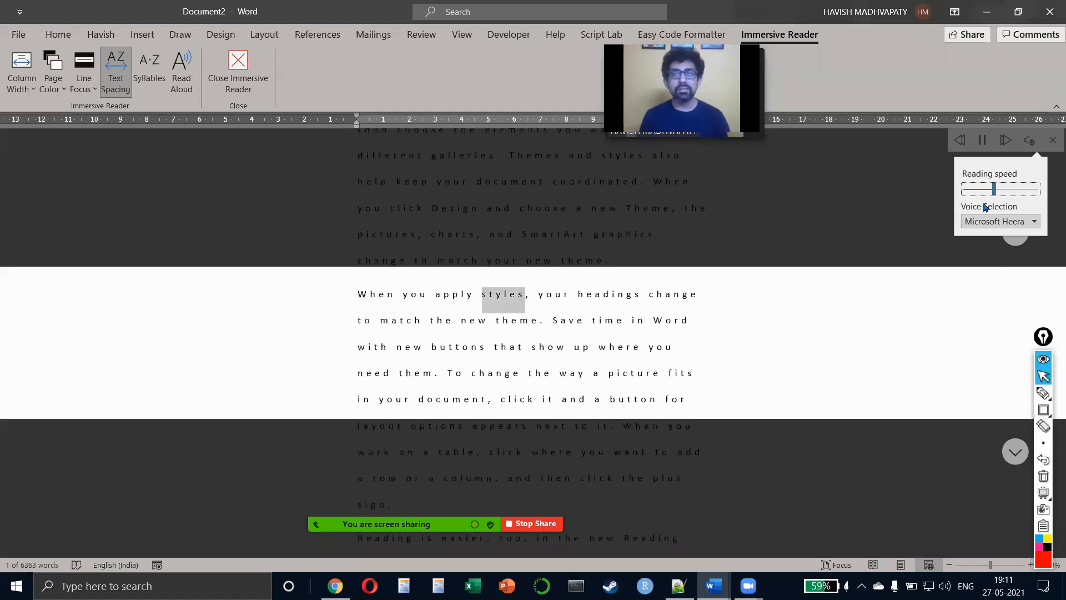
pyautogui.moveTo(999, 195); pyautogui.dragTo(1006, 192)
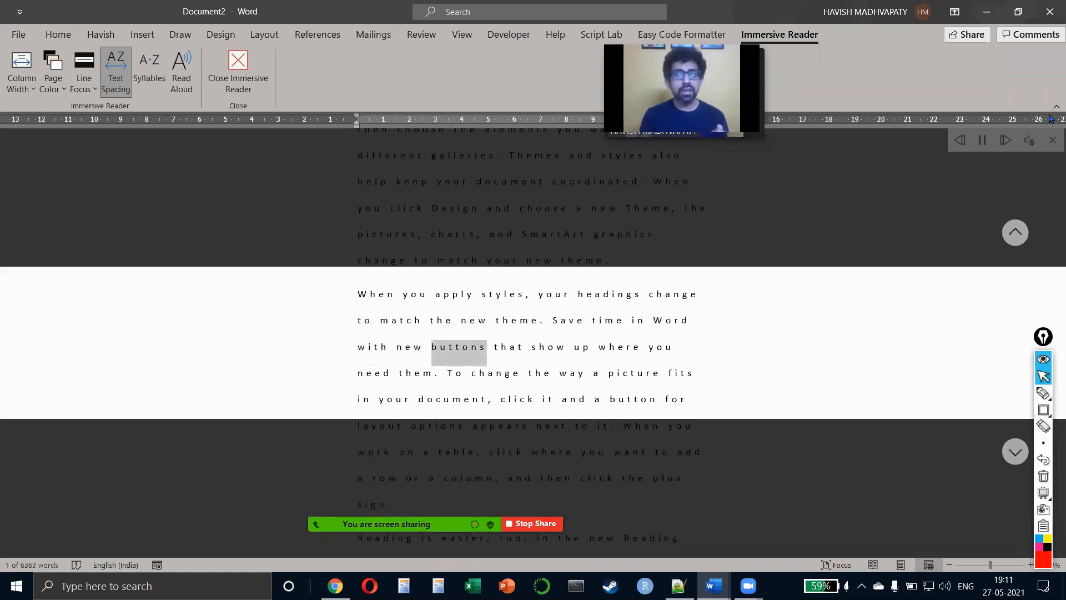
# - Stop the reading within the current paragraph and close Immersive Reader
pyautogui.click(599, 346)
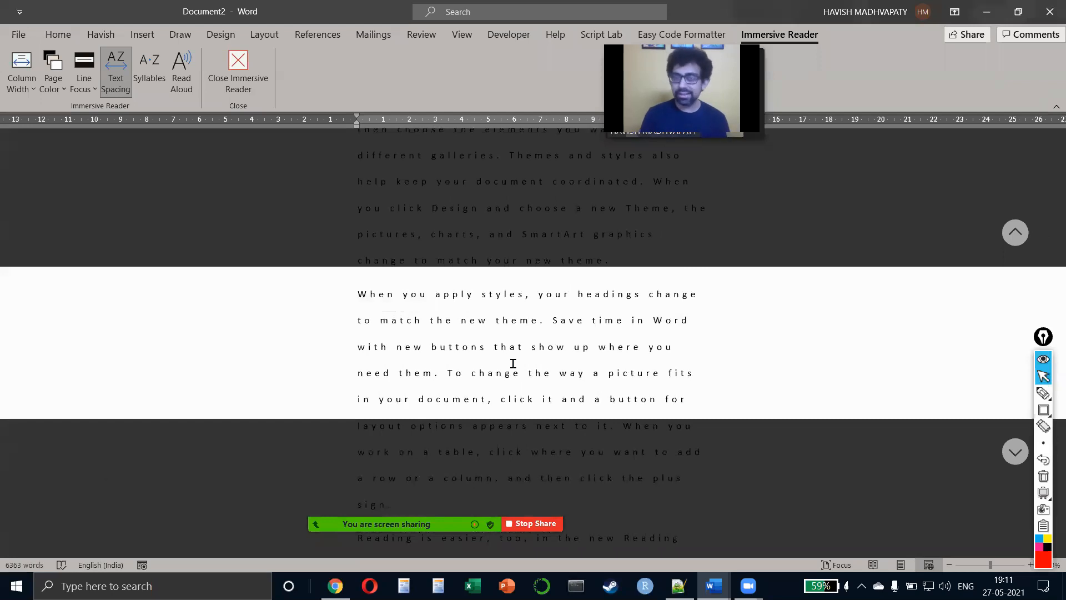
pyautogui.click(238, 69)
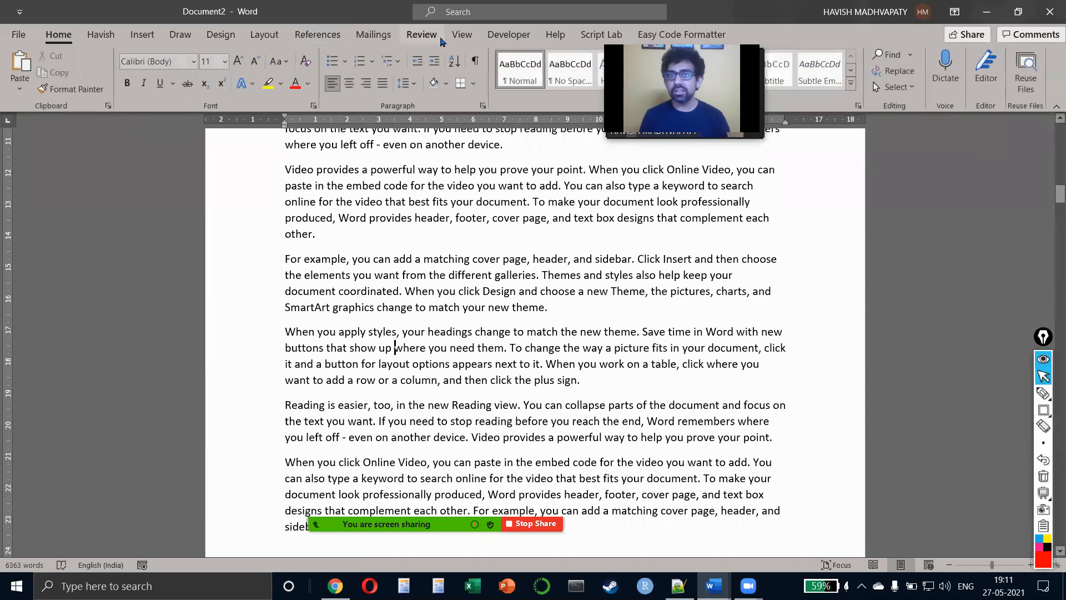
# - View the document in Focus mode, exit it, and enter Focus mode a second time
pyautogui.click(462, 34)
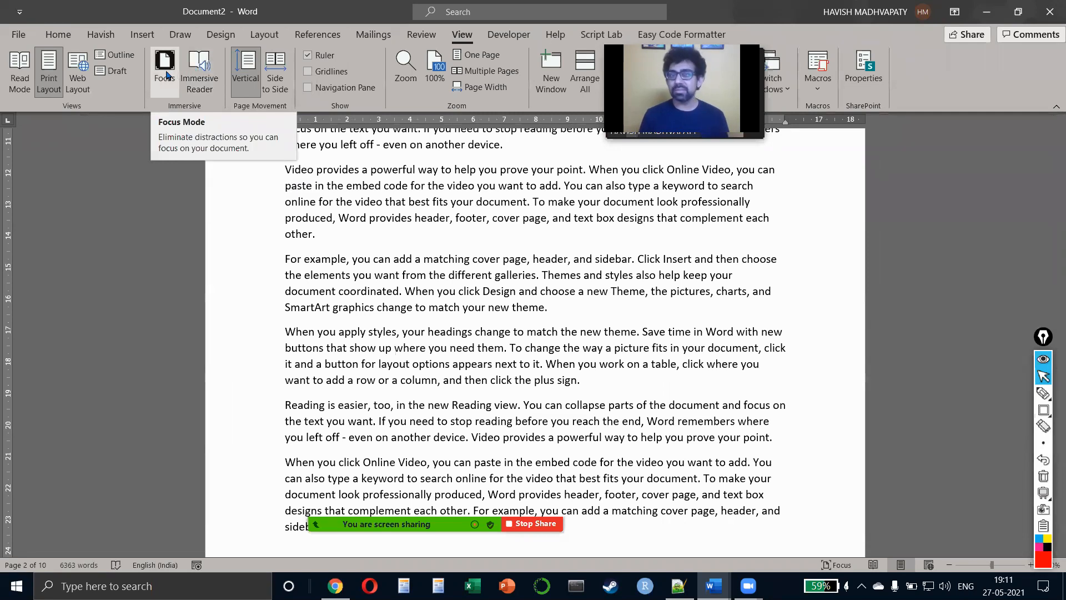
pyautogui.click(166, 74)
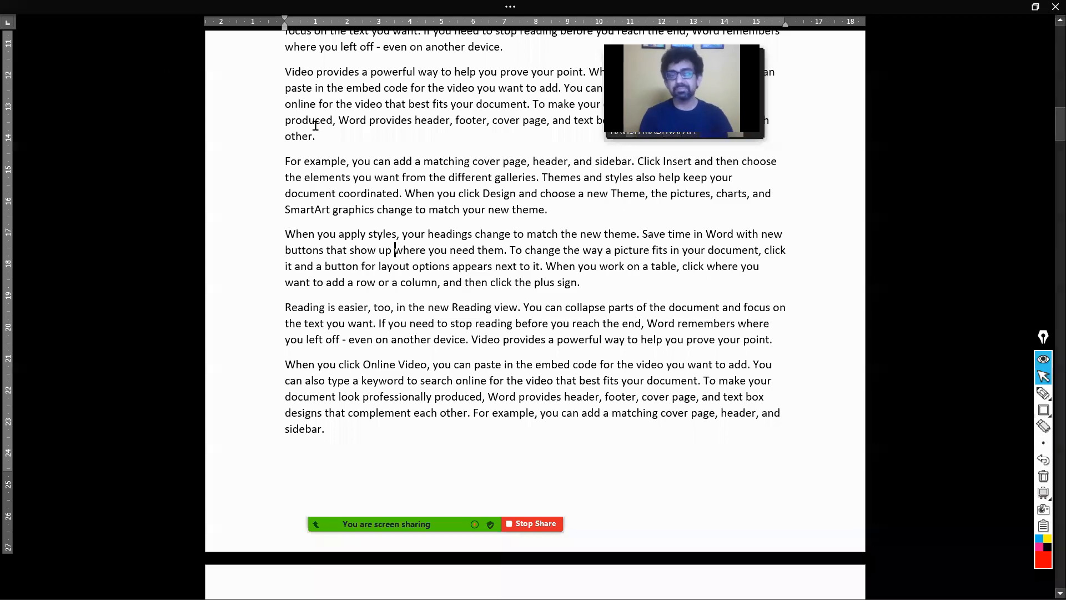
pyautogui.press('Escape')
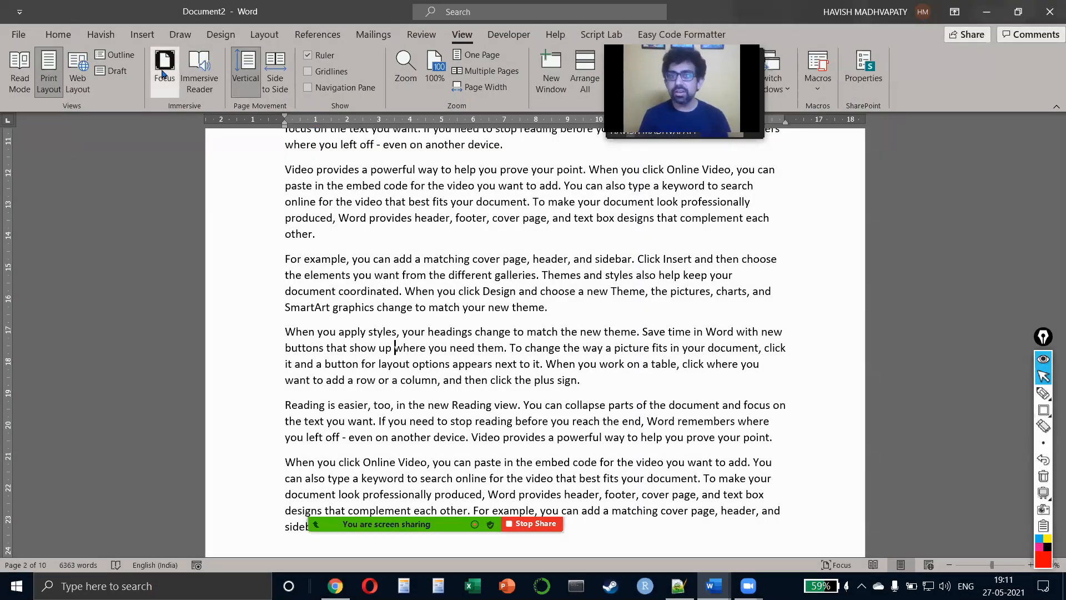
pyautogui.click(164, 72)
pyautogui.moveTo(512, 13)
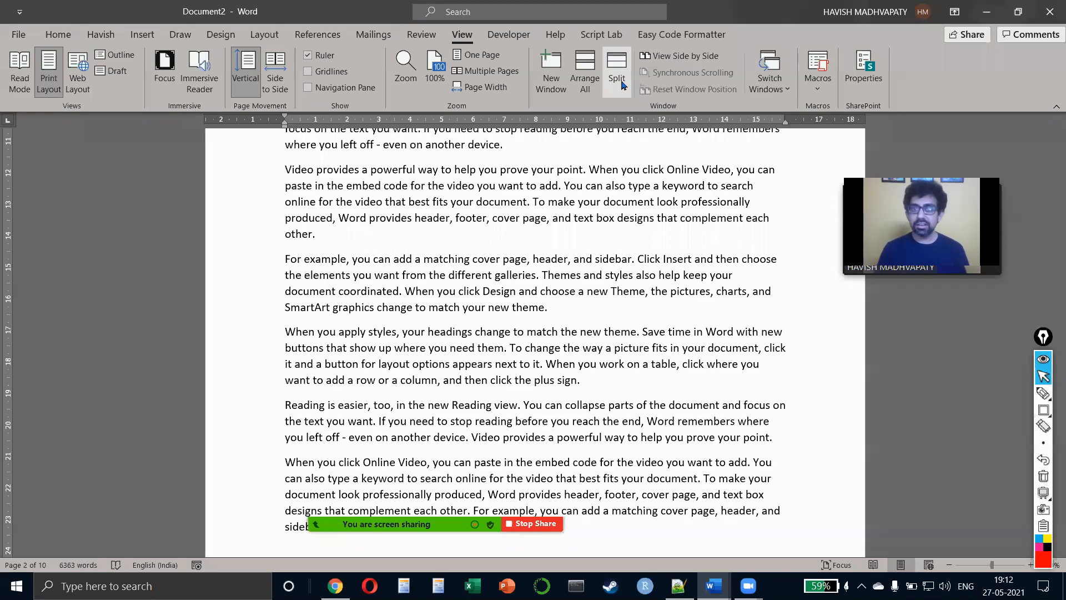
# - Split the document window into two panes from the first page and scroll each pane independently
pyautogui.scroll(20, 572, 290)
pyautogui.scroll(-5, 572, 290)
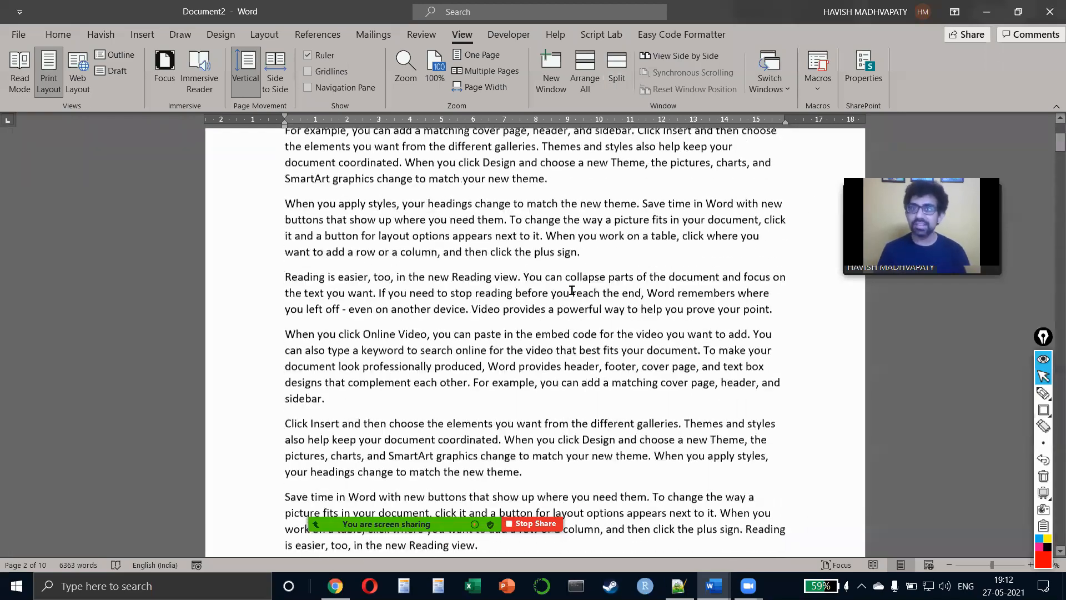
pyautogui.scroll(4, 572, 290)
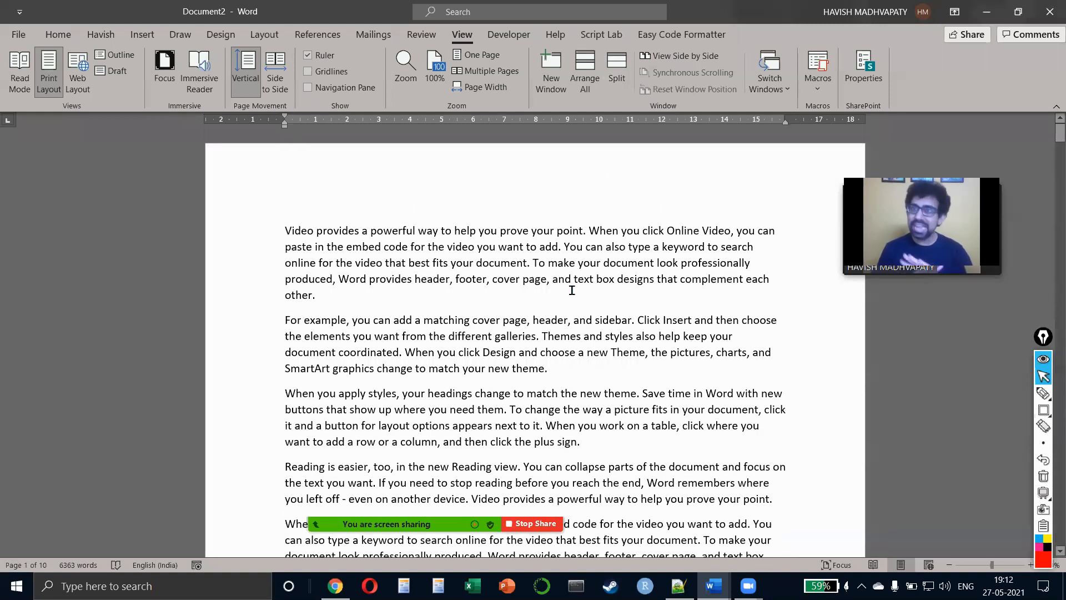
pyautogui.click(624, 71)
pyautogui.scroll(-5, 561, 263)
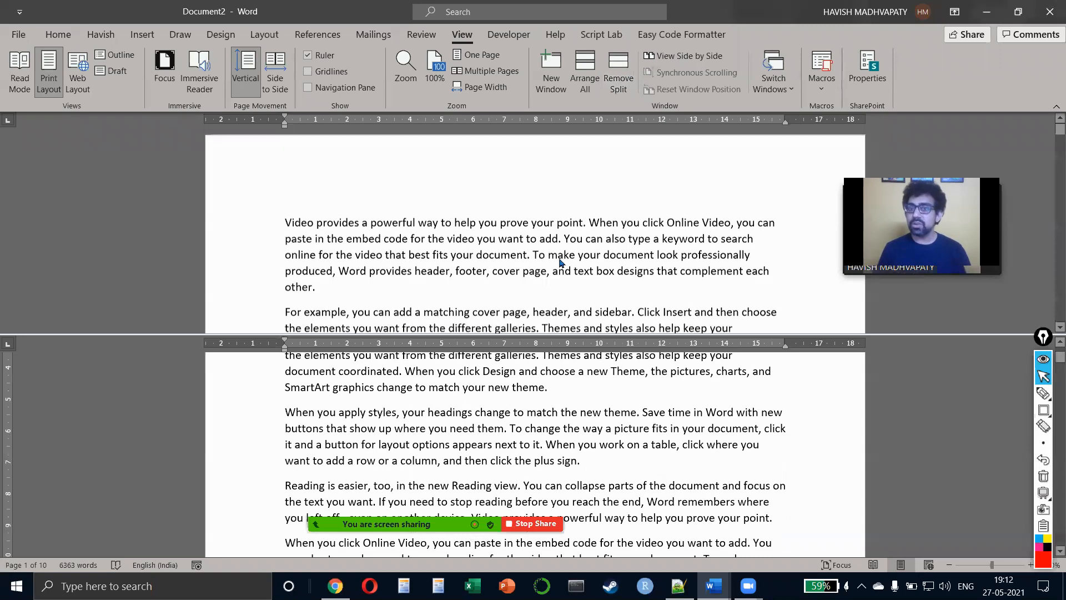
pyautogui.scroll(-10, 593, 412)
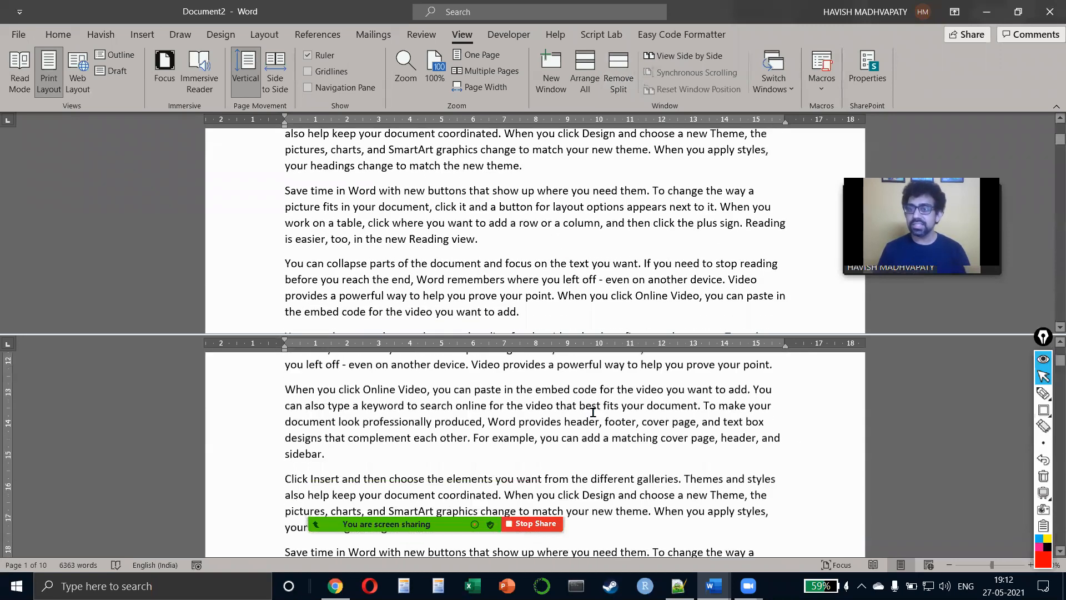
# - Scroll only the lower pane down to the end of page 2 and raise the split divider slightly
pyautogui.scroll(-3, 593, 411)
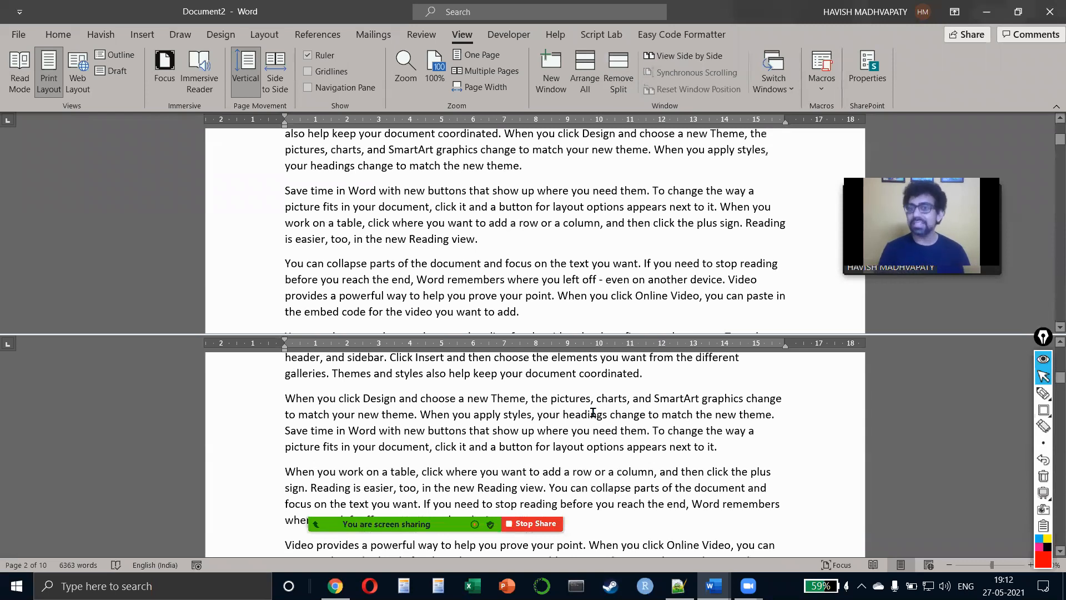
pyautogui.scroll(-8, 593, 412)
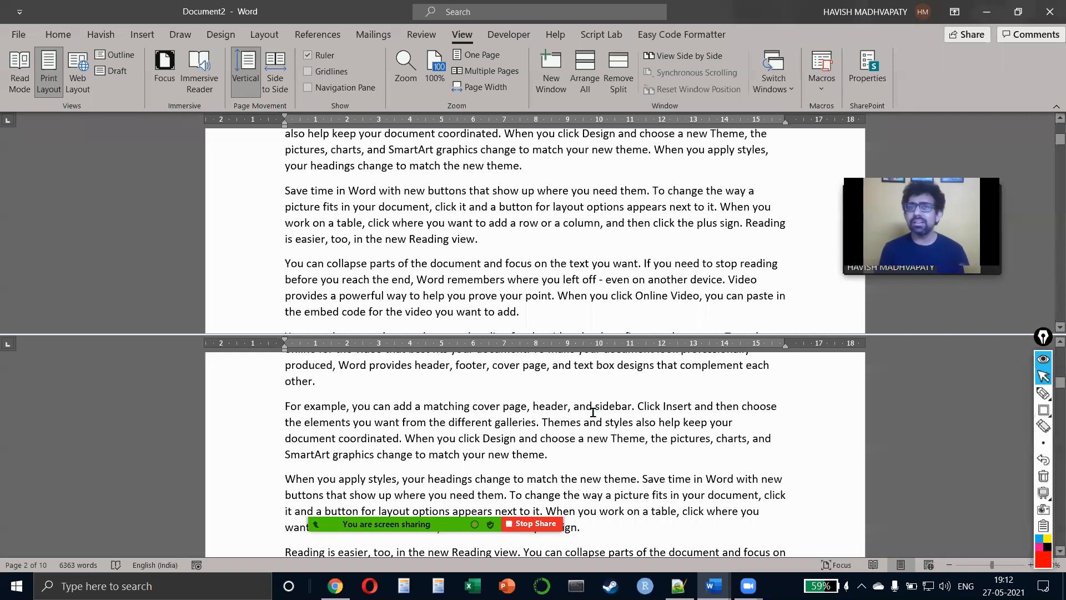
pyautogui.scroll(-5, 593, 412)
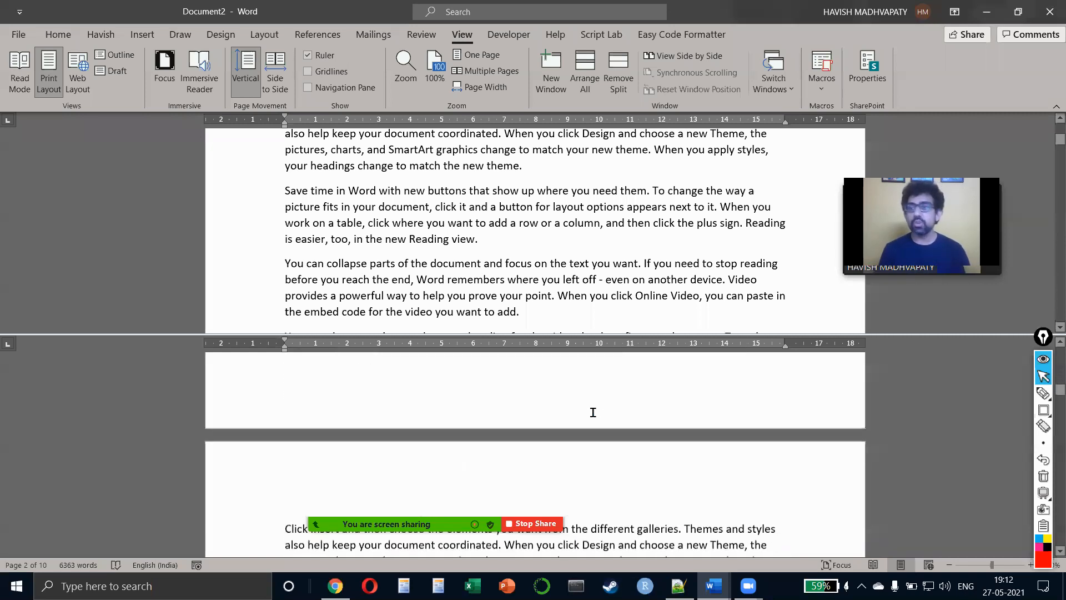
pyautogui.moveTo(121, 334)
pyautogui.mouseDown()
pyautogui.moveTo(115, 309)
pyautogui.moveTo(112, 324)
pyautogui.mouseUp()
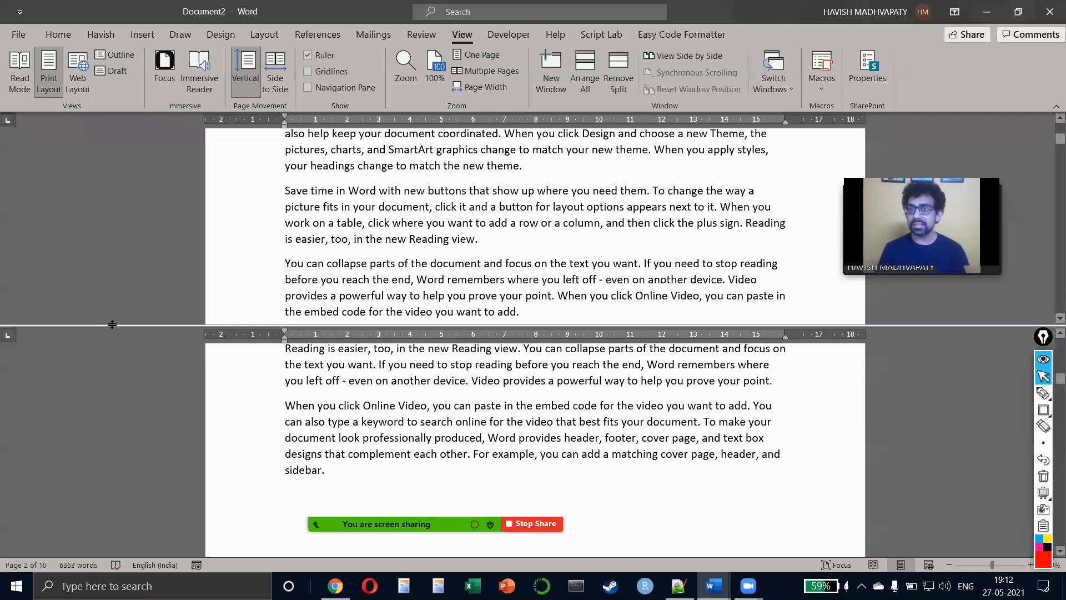
# - Place Document1 beside Document2 and fill it with sample text using =rand(5,5)
pyautogui.click(662, 56)
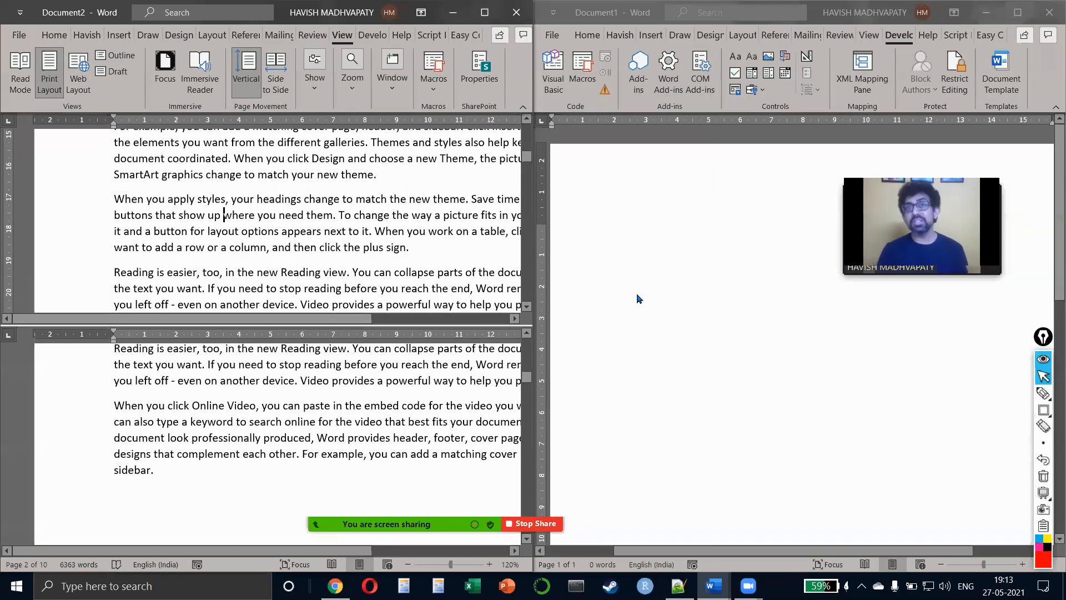
pyautogui.click(639, 298)
pyautogui.write('=rad')
pyautogui.press('BackSpace')
pyautogui.write('nd(5,5)')
pyautogui.press('Return')
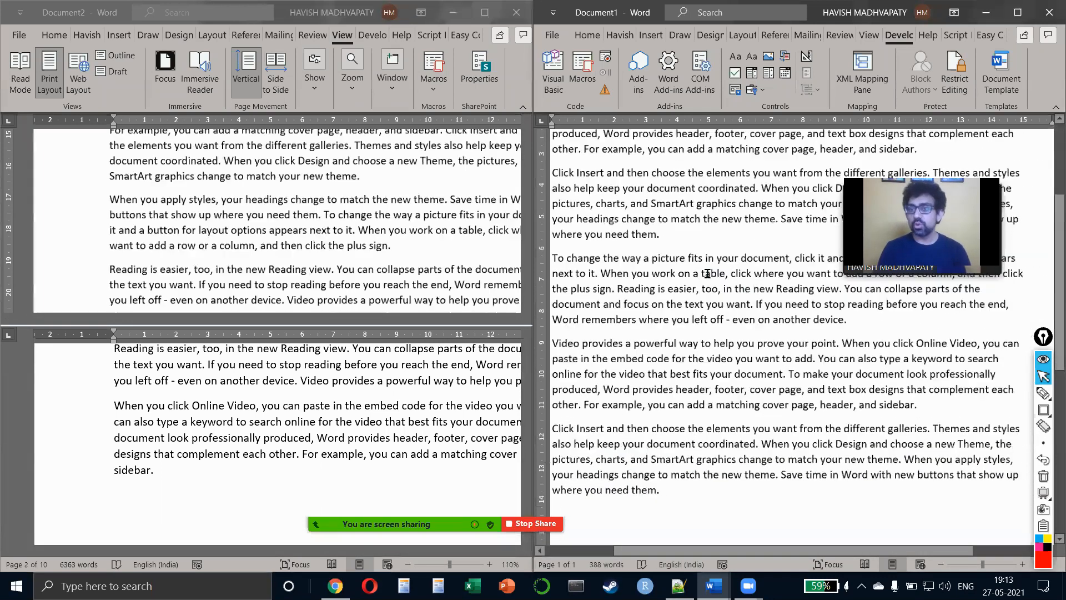
# - Zoom and scroll Document1 and both panes of Document2 separately to compare the two documents side by side
pyautogui.keyDown('ctrl'); pyautogui.scroll(-3, 707, 273); pyautogui.keyUp('ctrl')
pyautogui.keyDown('ctrl'); pyautogui.scroll(-3, 321, 242); pyautogui.keyUp('ctrl')
pyautogui.scroll(-5, 321, 243)
pyautogui.scroll(-3, 347, 472)
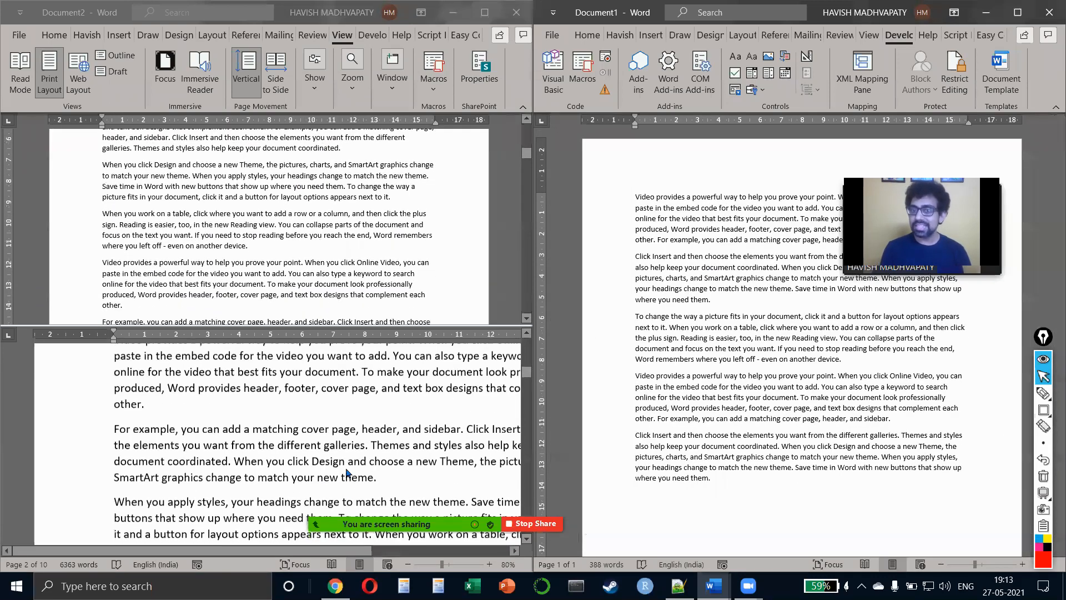
pyautogui.keyDown('ctrl'); pyautogui.scroll(2, 680, 368); pyautogui.keyUp('ctrl')
pyautogui.scroll(-2, 679, 369)
pyautogui.scroll(4, 679, 368)
# - Close Document1 without keeping its text and remove the split from the Document2 window
pyautogui.click(1048, 21)
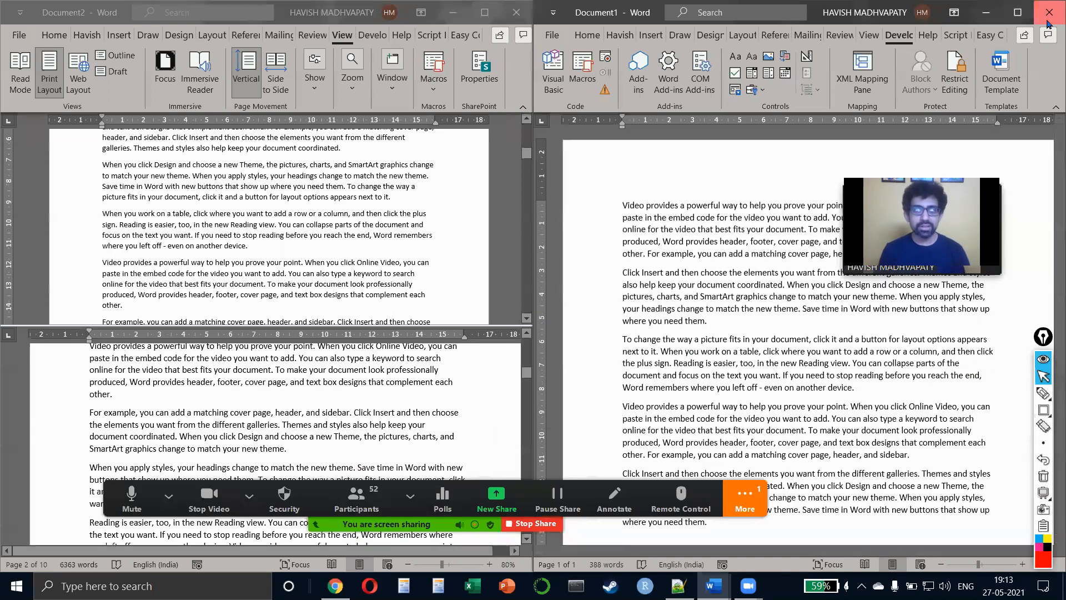
pyautogui.click(926, 368)
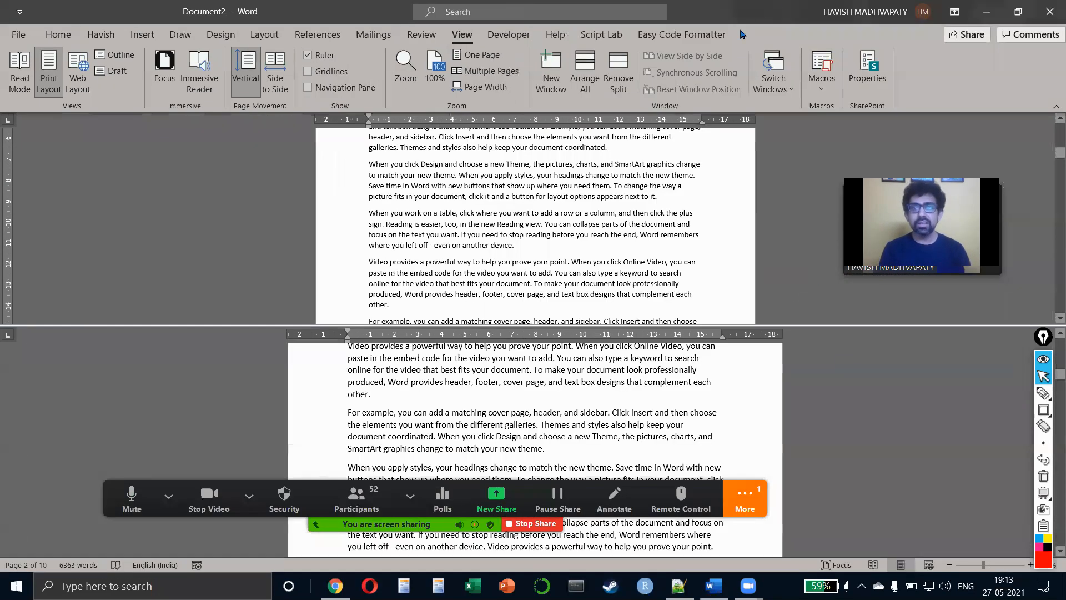
pyautogui.click(618, 75)
# - Read the participants' questions in the meeting chat and close the chat window
pyautogui.click(745, 500)
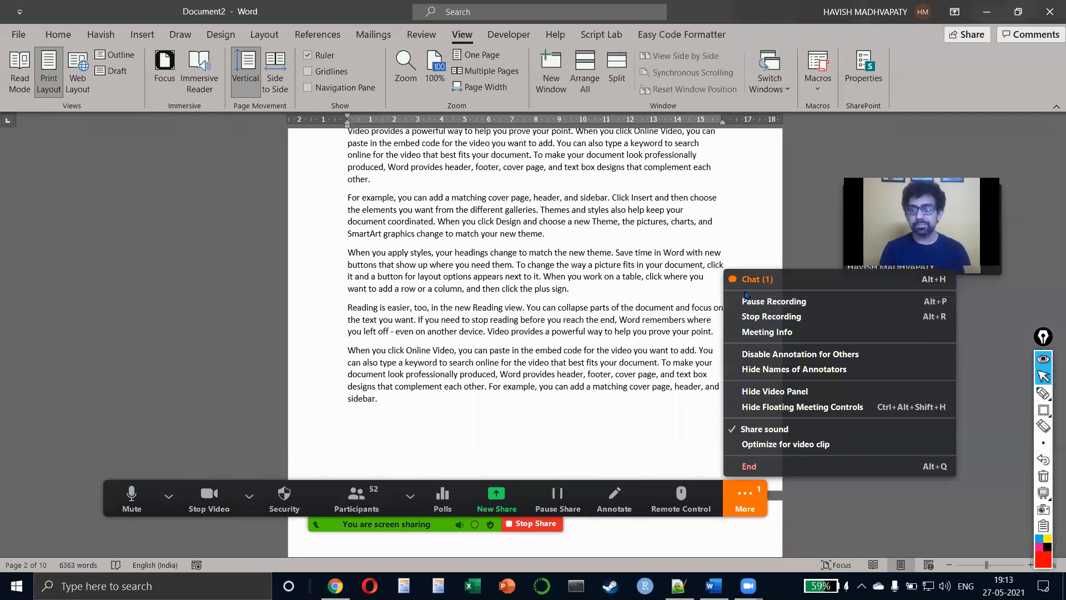
pyautogui.click(757, 279)
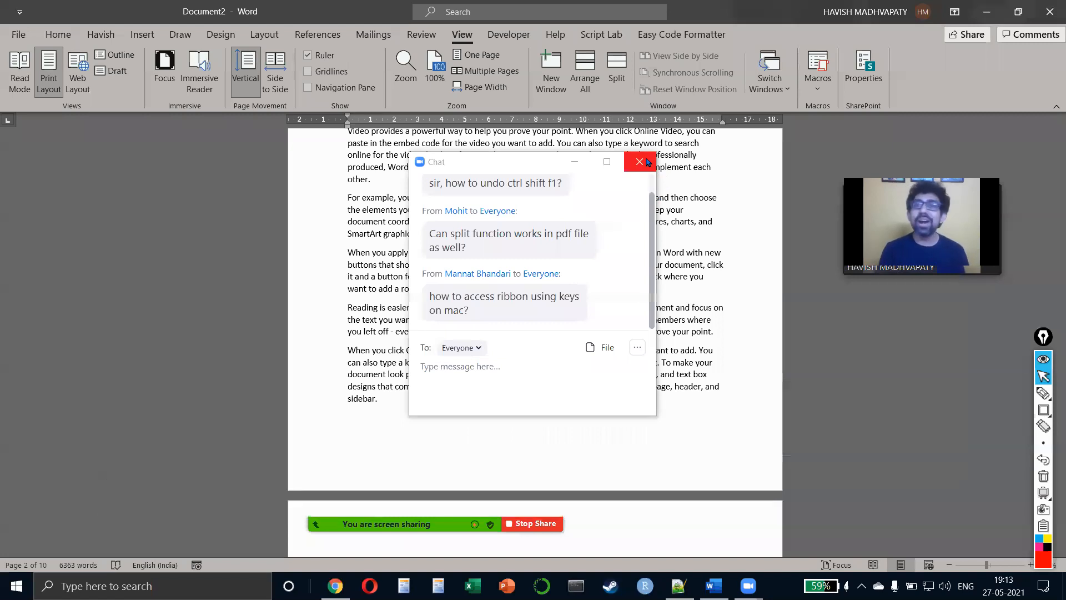
pyautogui.click(647, 161)
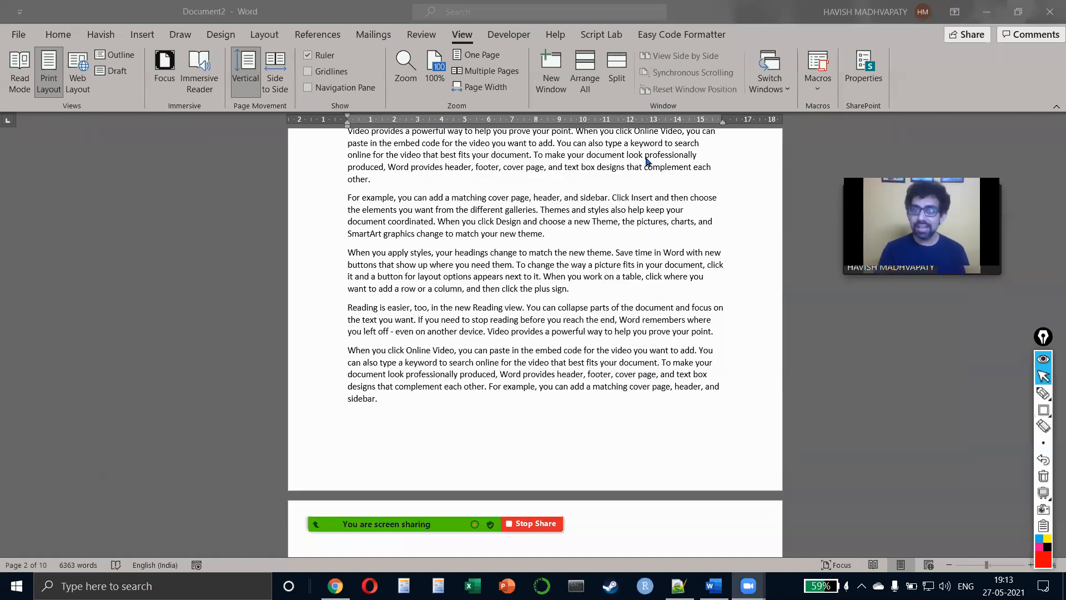
# - Bring the end of page 1 into view and check the meeting chat again for new questions
pyautogui.scroll(1, 647, 162)
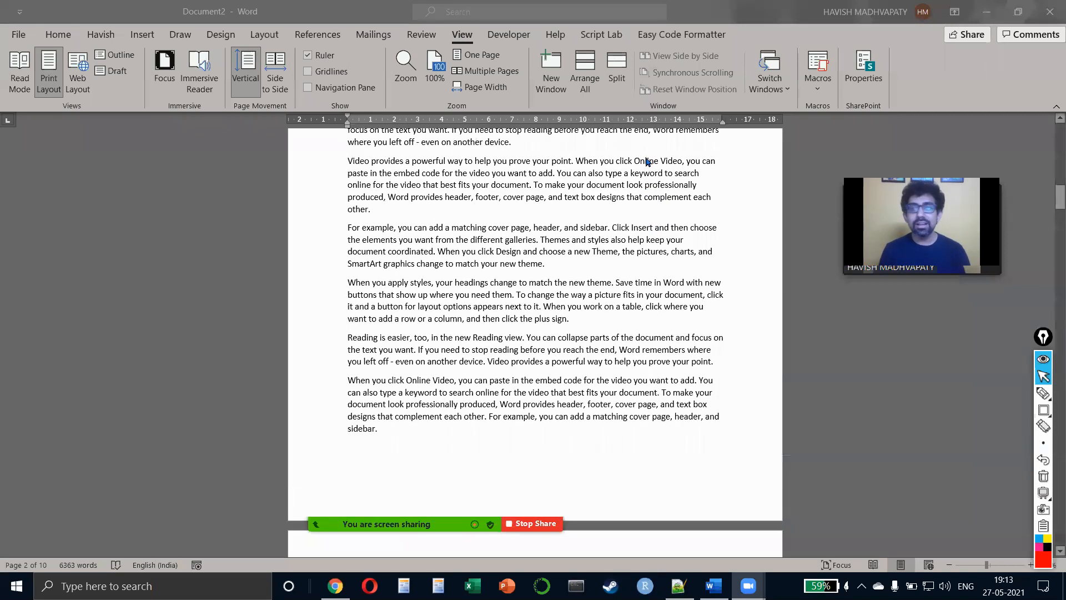
pyautogui.keyDown('ctrl'); pyautogui.scroll(2, 648, 161); pyautogui.keyUp('ctrl')
pyautogui.scroll(-15, 610, 300)
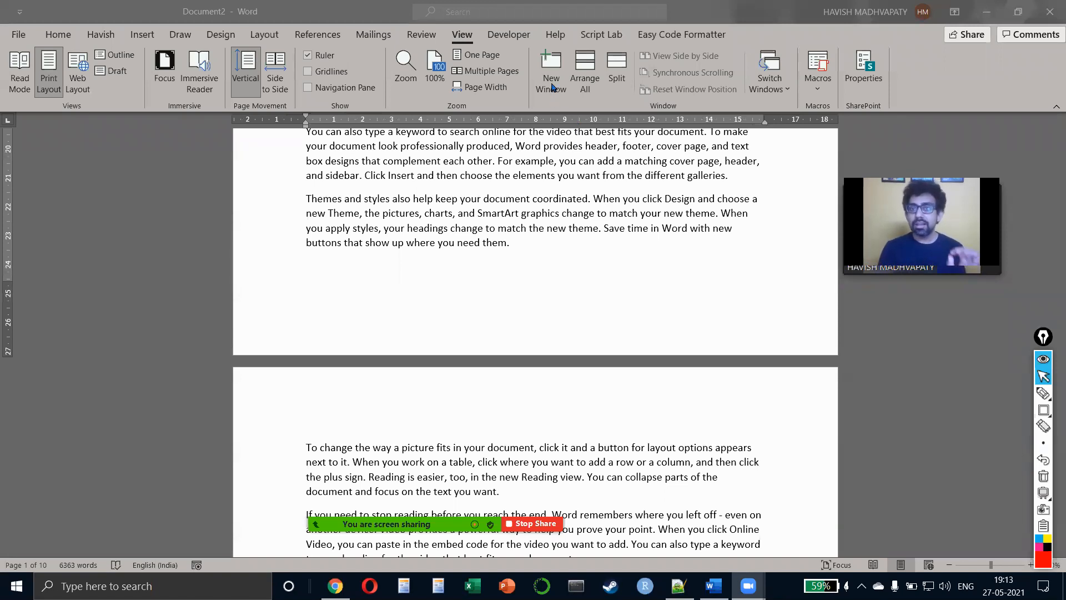
pyautogui.click(563, 172)
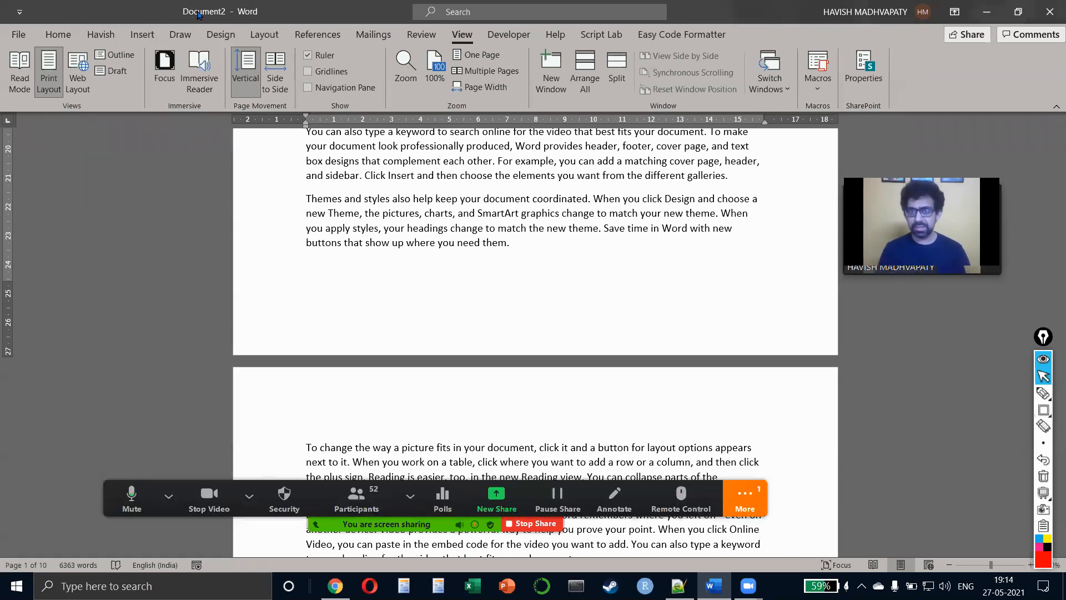
pyautogui.click(744, 495)
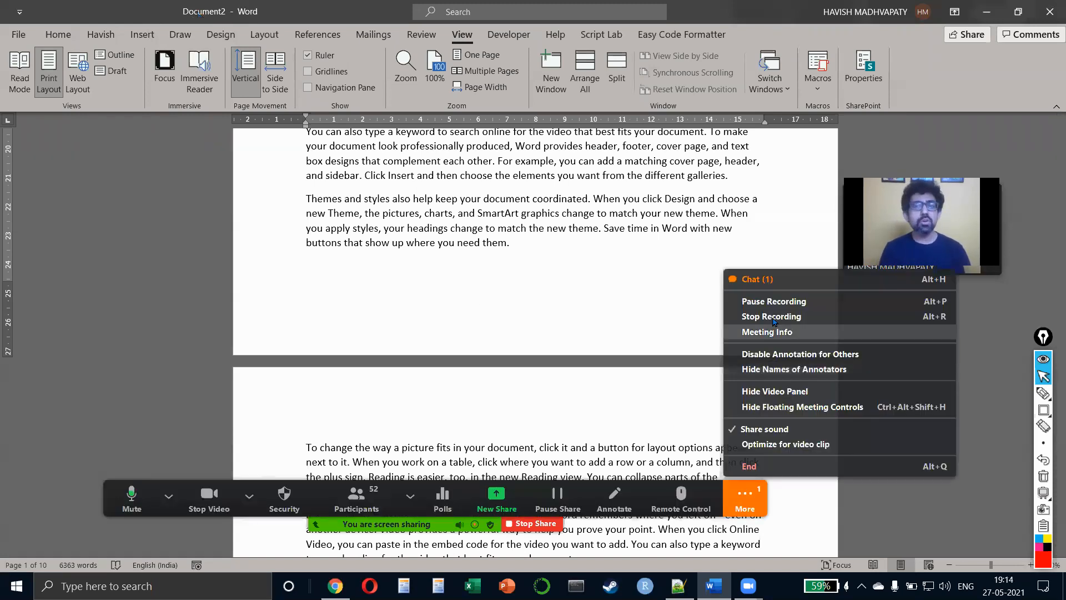
pyautogui.click(768, 279)
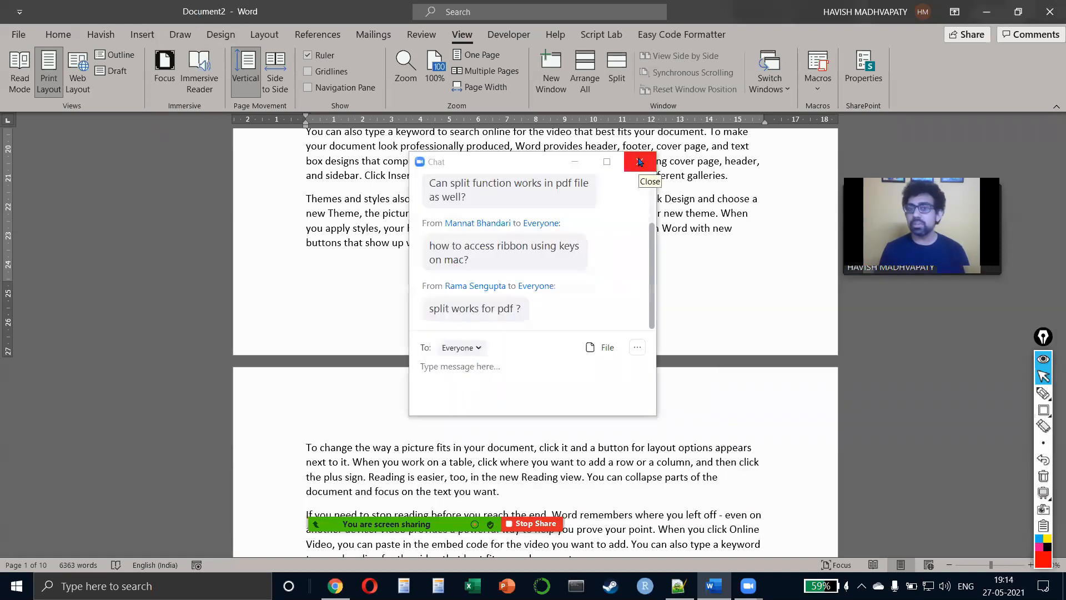
pyautogui.click(640, 162)
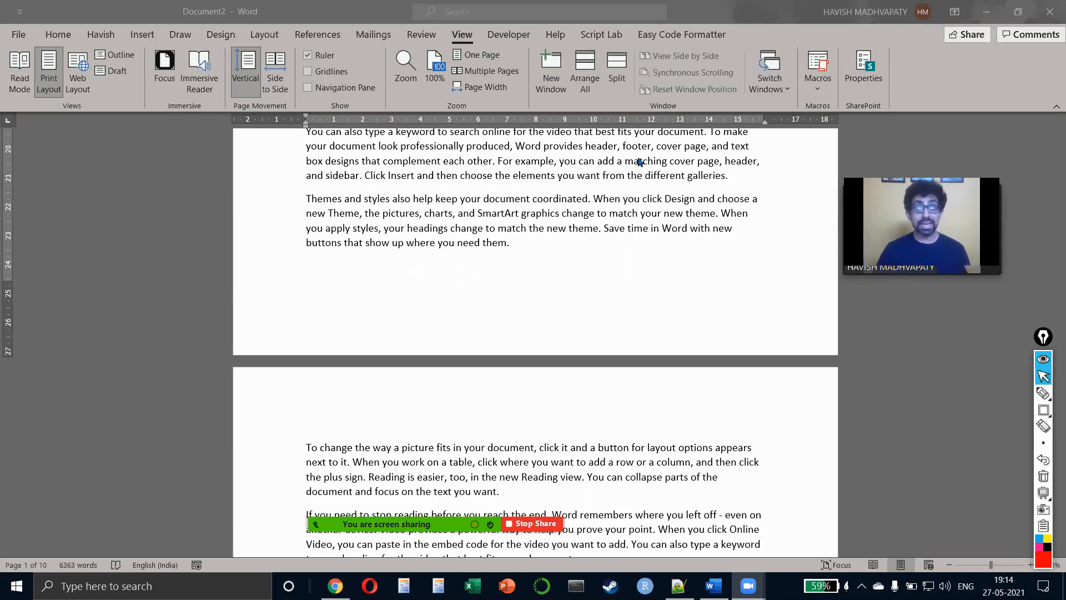
# - Open a second window of Document2 and arrange both windows side by side, with the original one on the left half
pyautogui.click(550, 67)
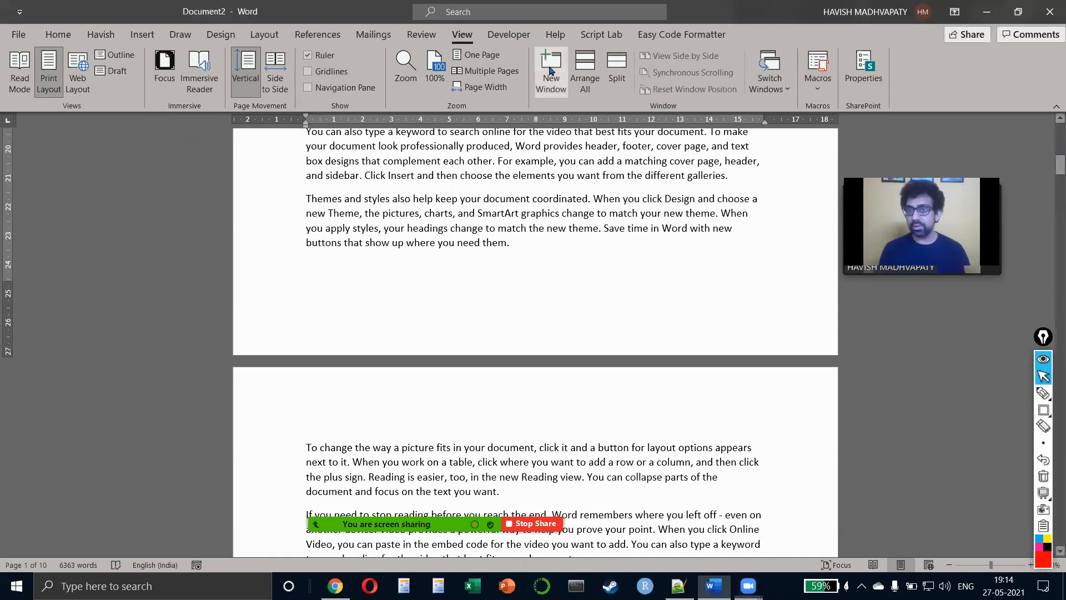
pyautogui.hotkey('alt', 'Tab')
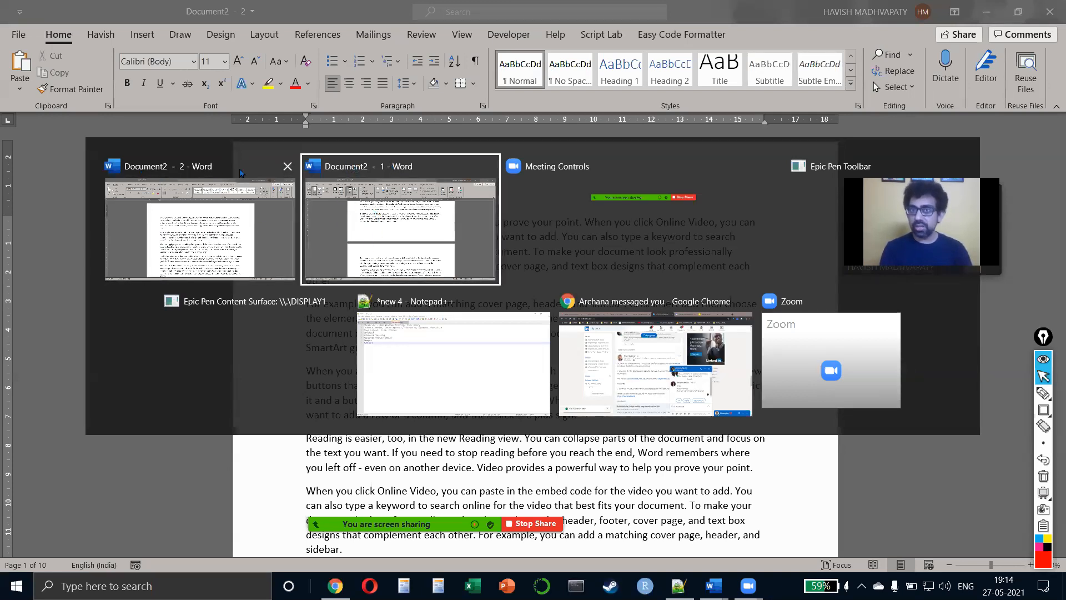
pyautogui.click(383, 237)
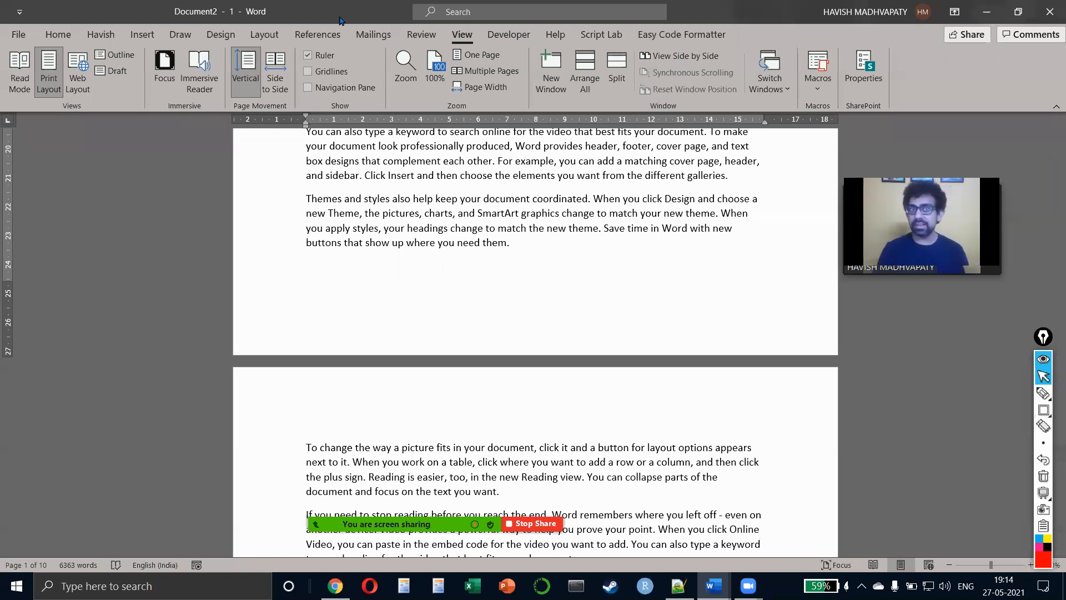
pyautogui.moveTo(340, 20); pyautogui.dragTo(3, 139)
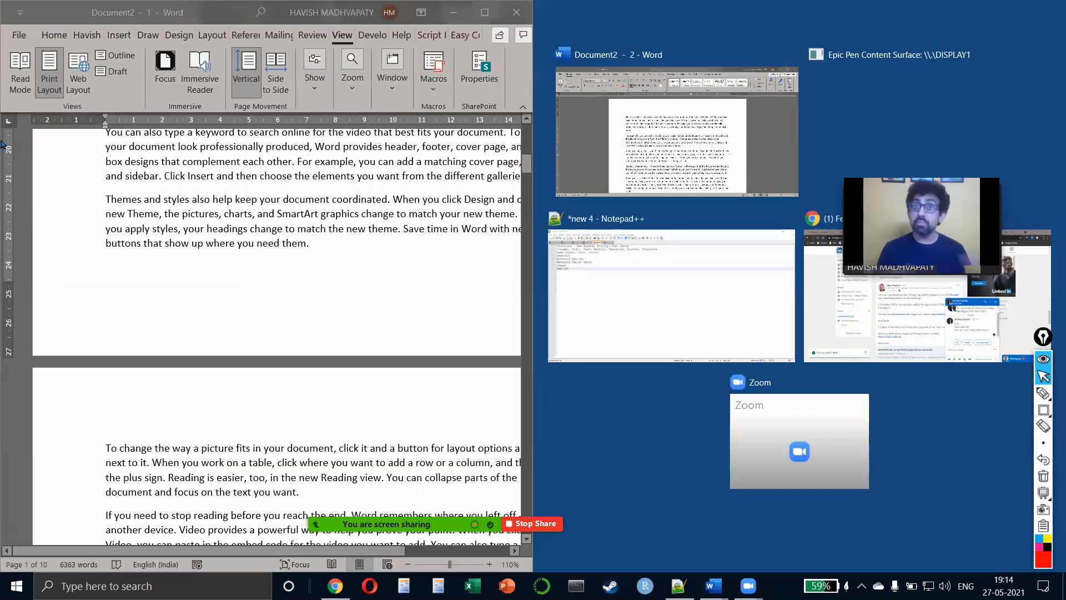
pyautogui.click(694, 123)
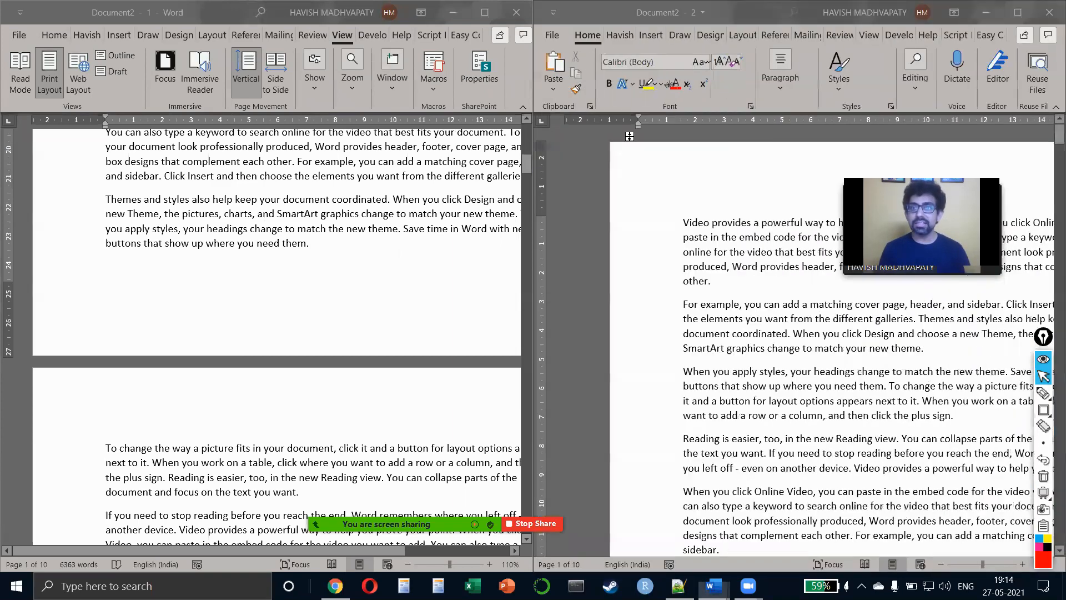
# - Zoom and scroll each Document2 window independently to view different pages of the same document
pyautogui.keyDown('ctrl'); pyautogui.scroll(-4, 712, 374); pyautogui.keyUp('ctrl')
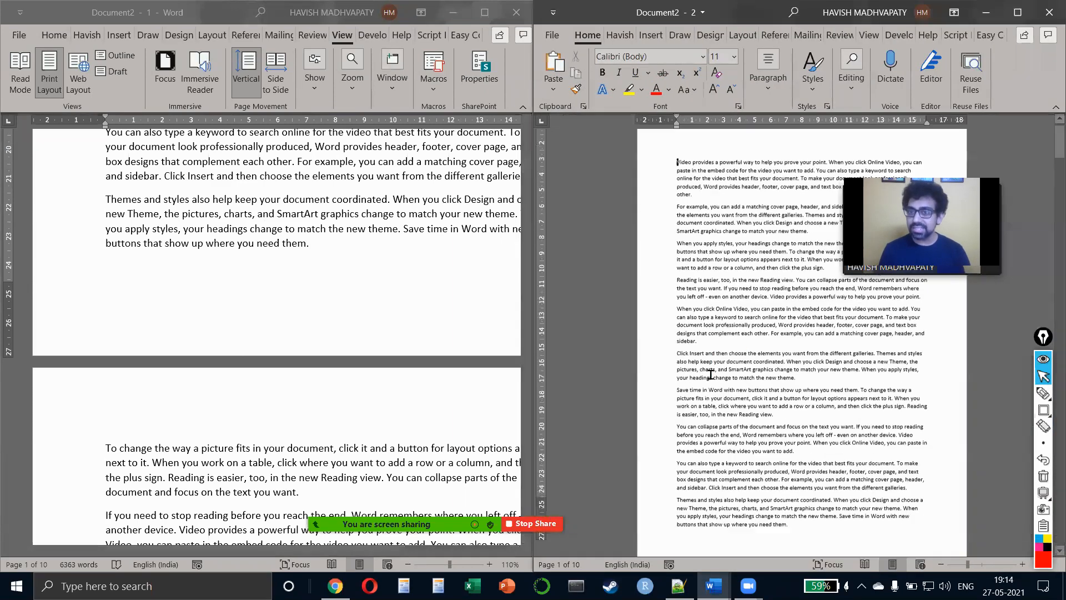
pyautogui.keyDown('ctrl'); pyautogui.scroll(4, 711, 374); pyautogui.keyUp('ctrl')
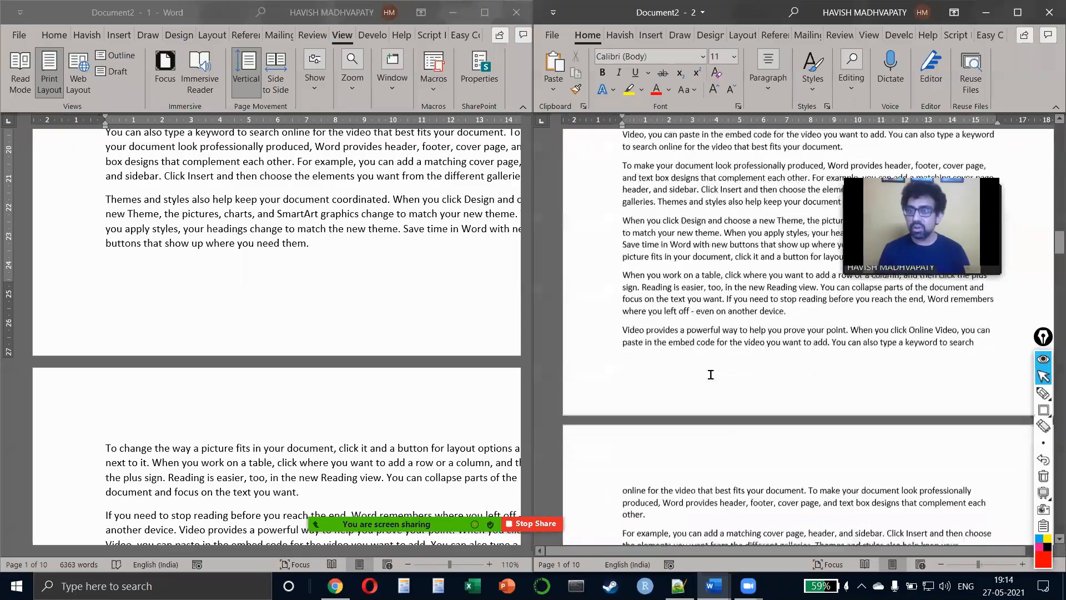
pyautogui.scroll(-1, 306, 297)
pyautogui.keyDown('ctrl'); pyautogui.scroll(-2, 306, 298); pyautogui.keyUp('ctrl')
pyautogui.scroll(-10, 306, 298)
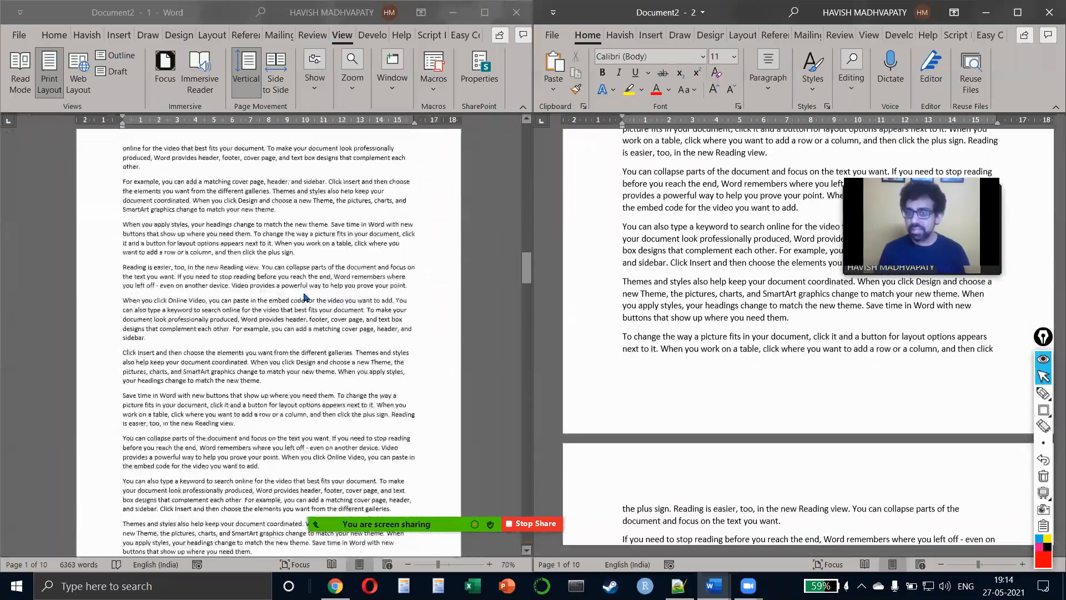
pyautogui.scroll(-8, 305, 297)
pyautogui.keyDown('ctrl'); pyautogui.scroll(2, 306, 298); pyautogui.keyUp('ctrl')
pyautogui.scroll(-10, 305, 296)
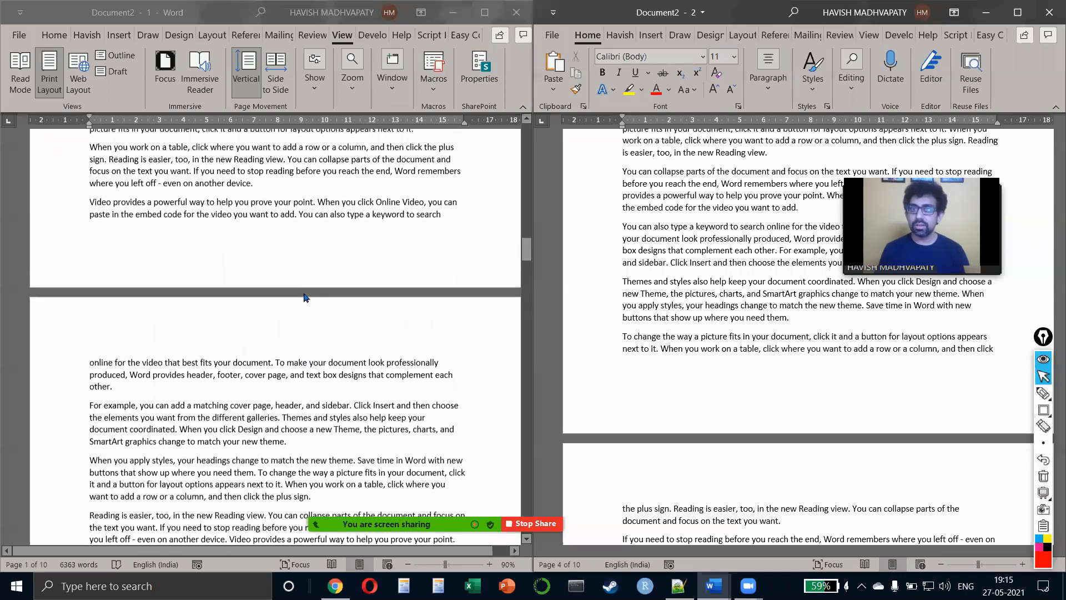
# - Close the second Document2 window, maximize the remaining one, and place the cursor after "prove" in the last paragraph above the page break
pyautogui.click(1049, 13)
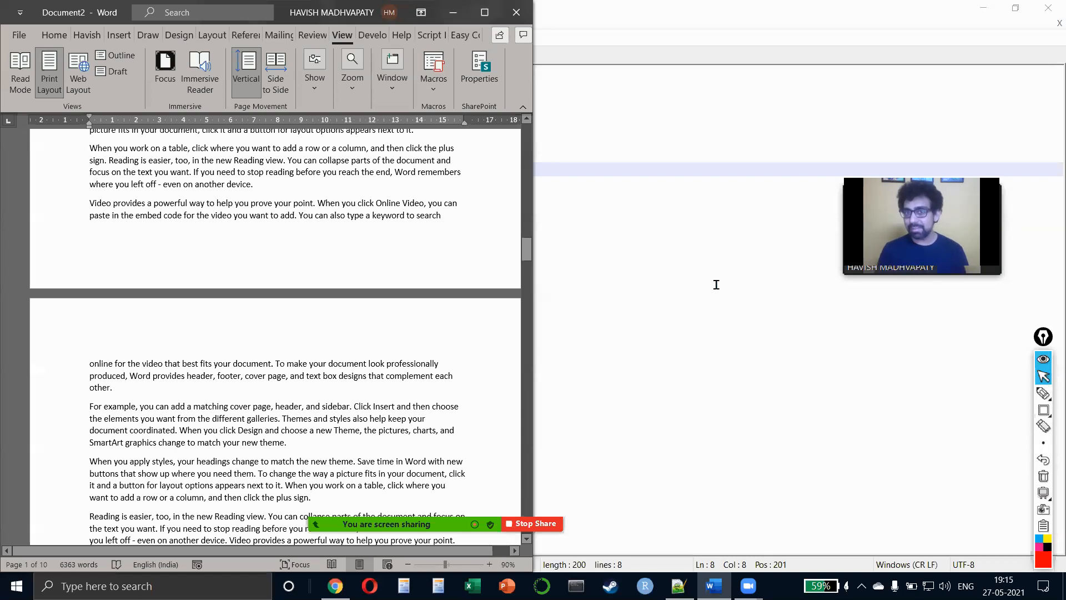
pyautogui.click(485, 13)
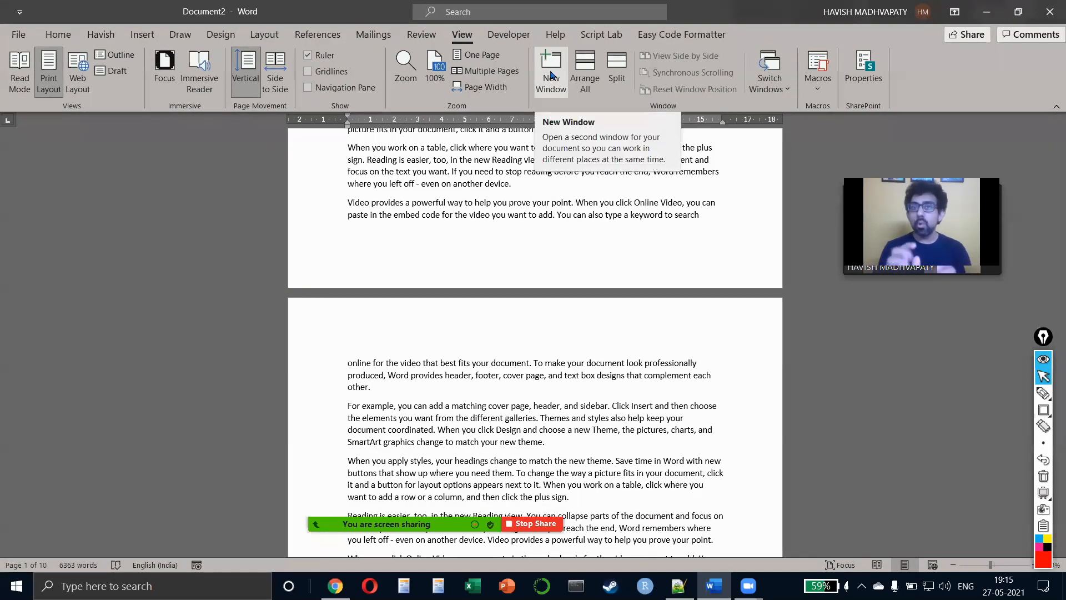
pyautogui.press('XF86AudioRaiseVolume')
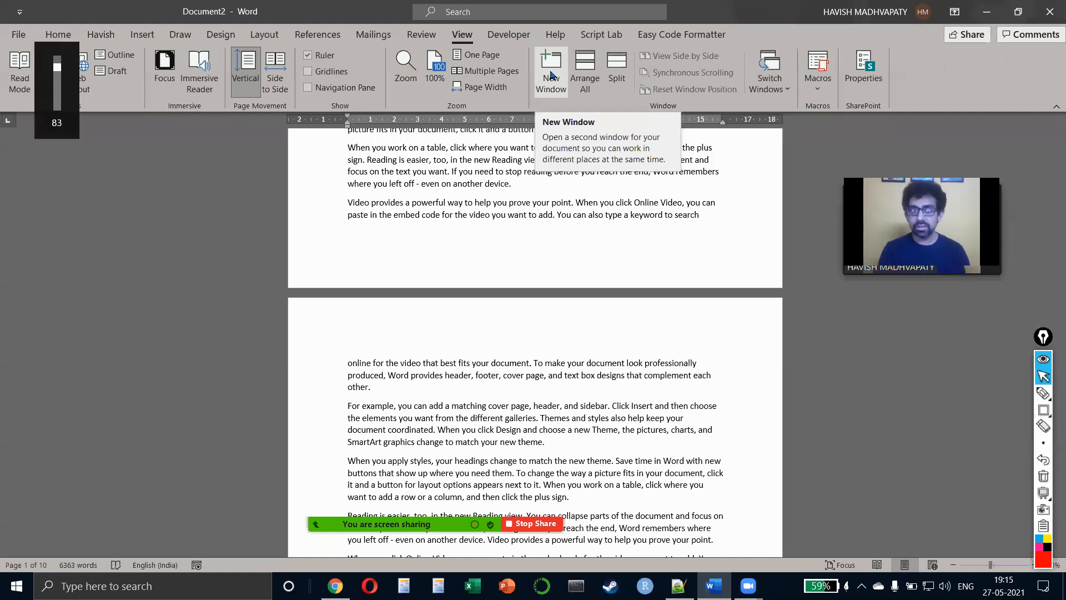
pyautogui.click(529, 204)
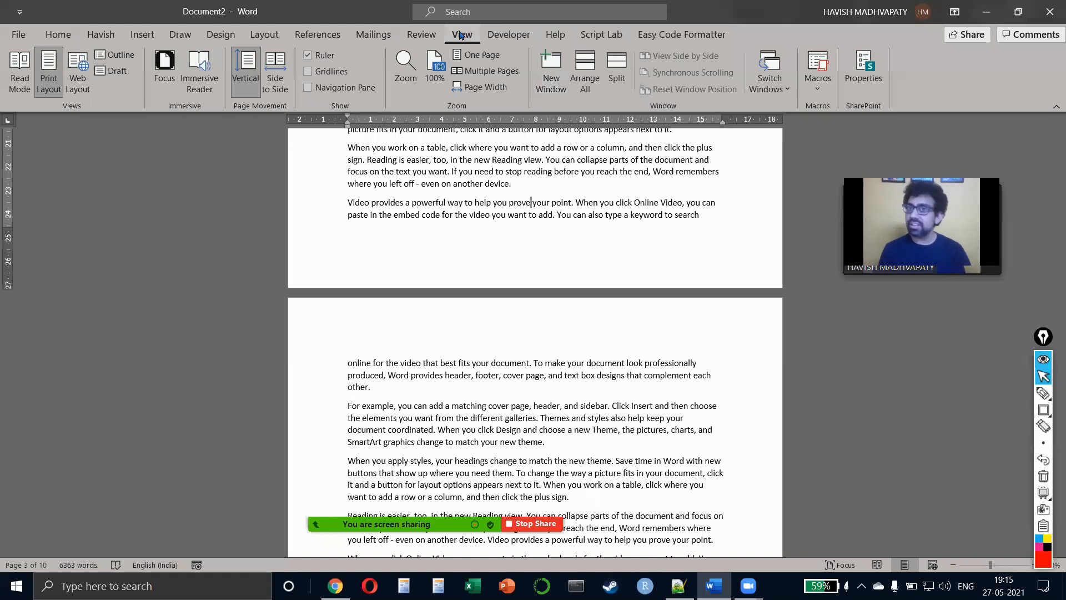
# - Revisit the command search suggestions, the Quick Access Toolbar options and the custom ribbon commands, ending on the Home commands
pyautogui.click(468, 14)
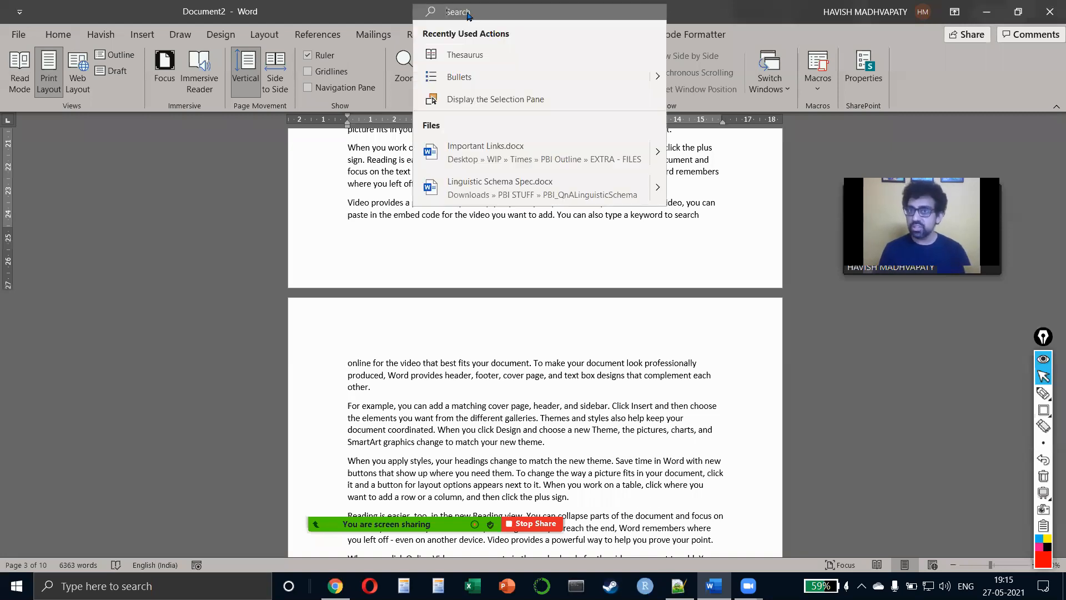
pyautogui.click(20, 11)
pyautogui.click(108, 10)
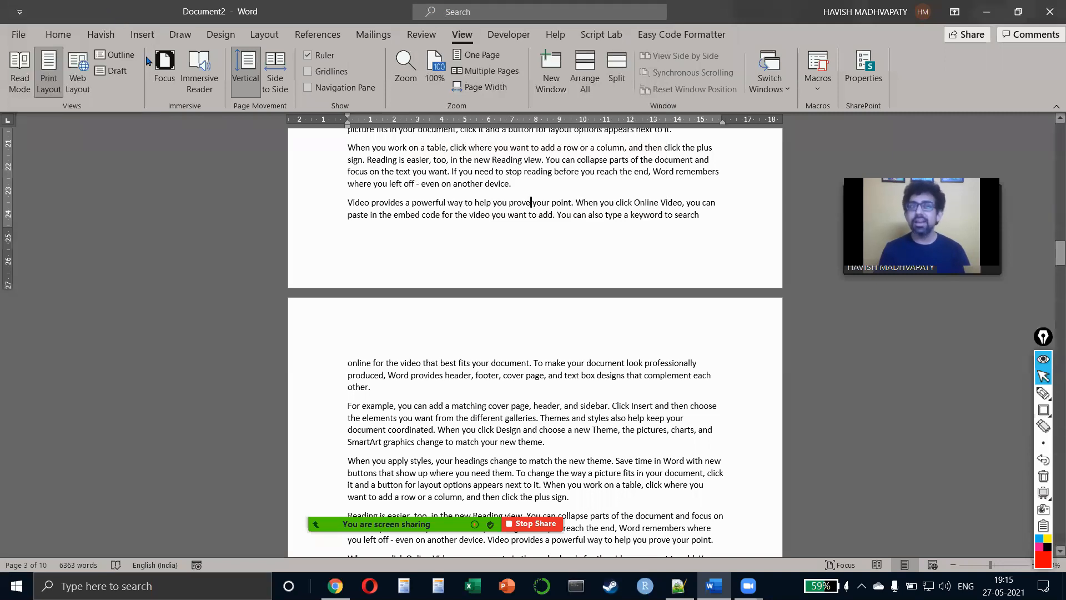
pyautogui.click(108, 40)
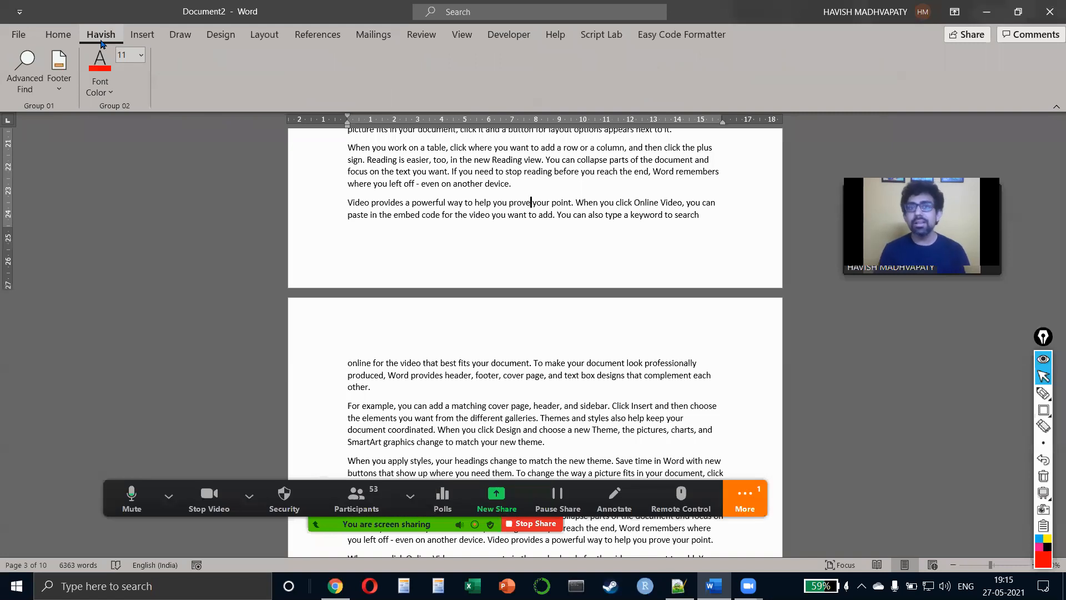
pyautogui.click(58, 34)
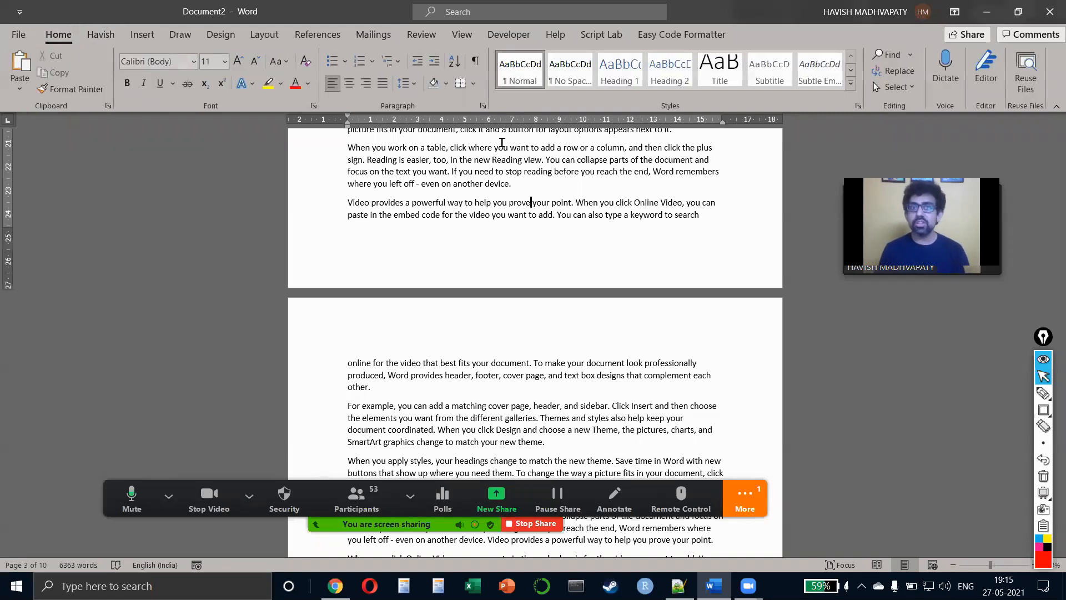
# - Read the new messages in the Zoom meeting chat and close the chat window
pyautogui.scroll(3, 487, 167)
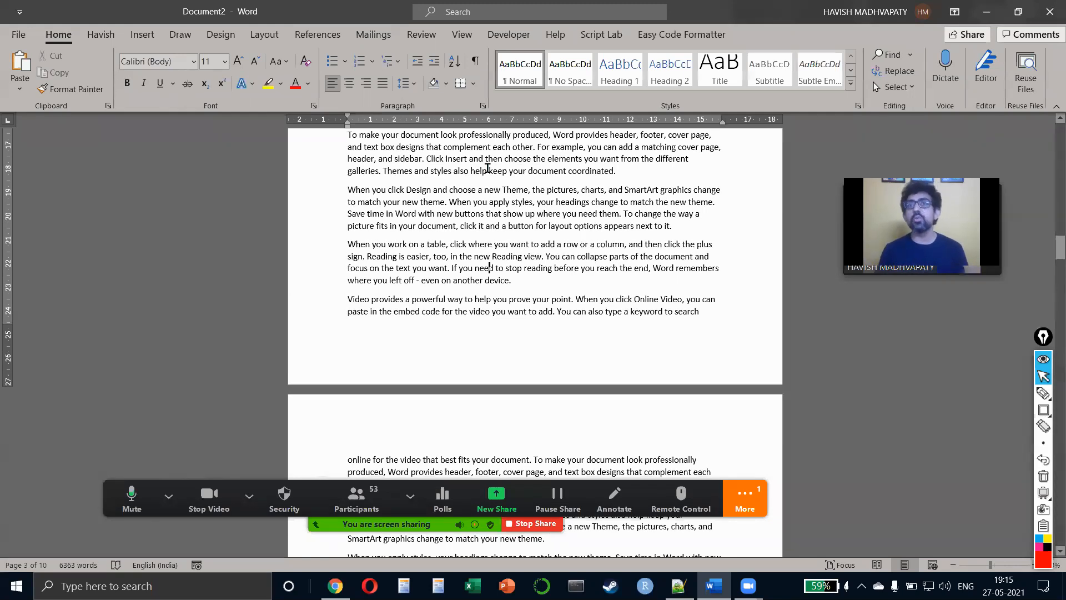
pyautogui.click(745, 498)
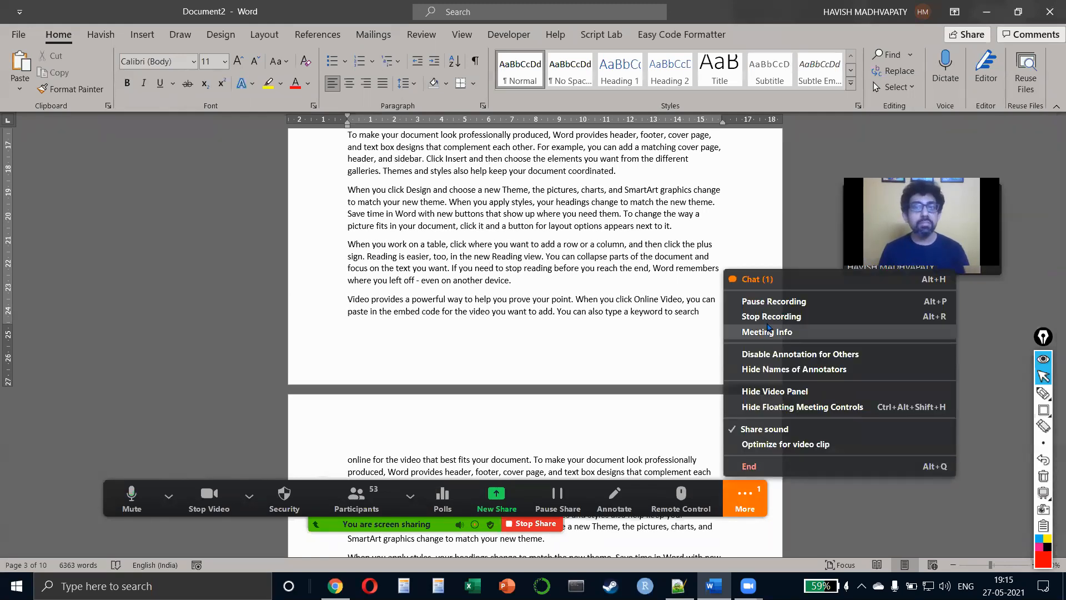
pyautogui.click(763, 282)
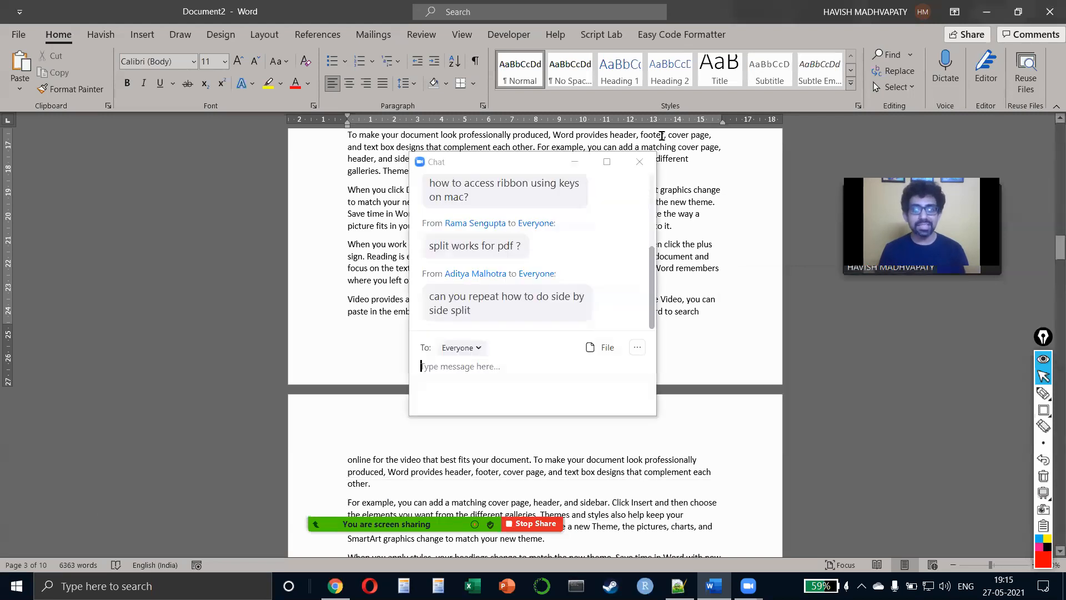
pyautogui.click(640, 160)
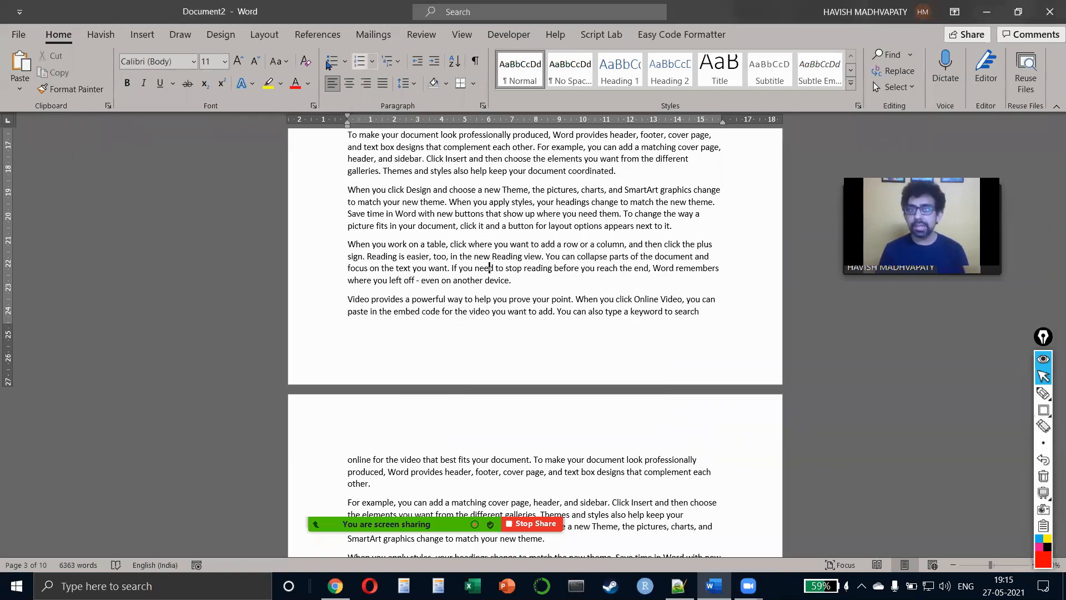
# - Split the Document2 window into two horizontal panes and remove the split again
pyautogui.click(462, 35)
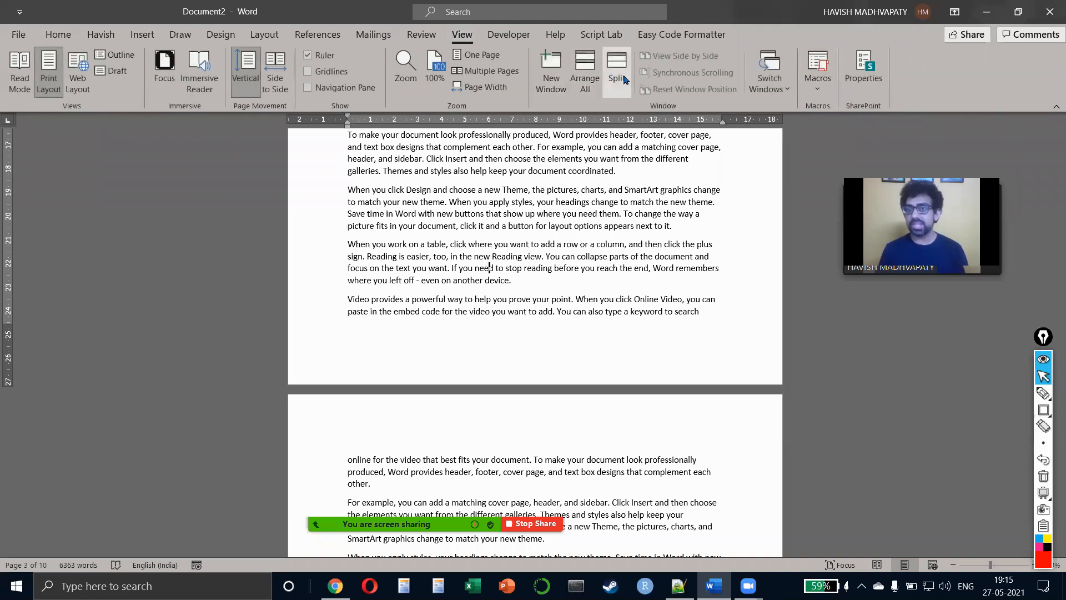
pyautogui.click(624, 83)
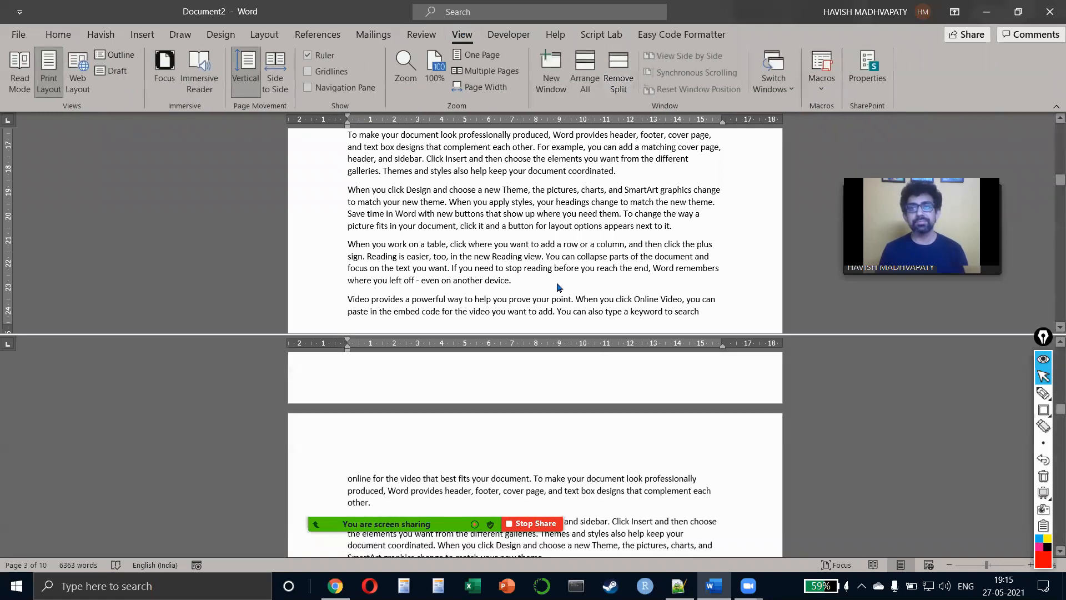
pyautogui.moveTo(560, 333)
pyautogui.mouseDown()
pyautogui.moveTo(556, 197)
pyautogui.moveTo(560, 352)
pyautogui.moveTo(560, 333)
pyautogui.mouseUp()
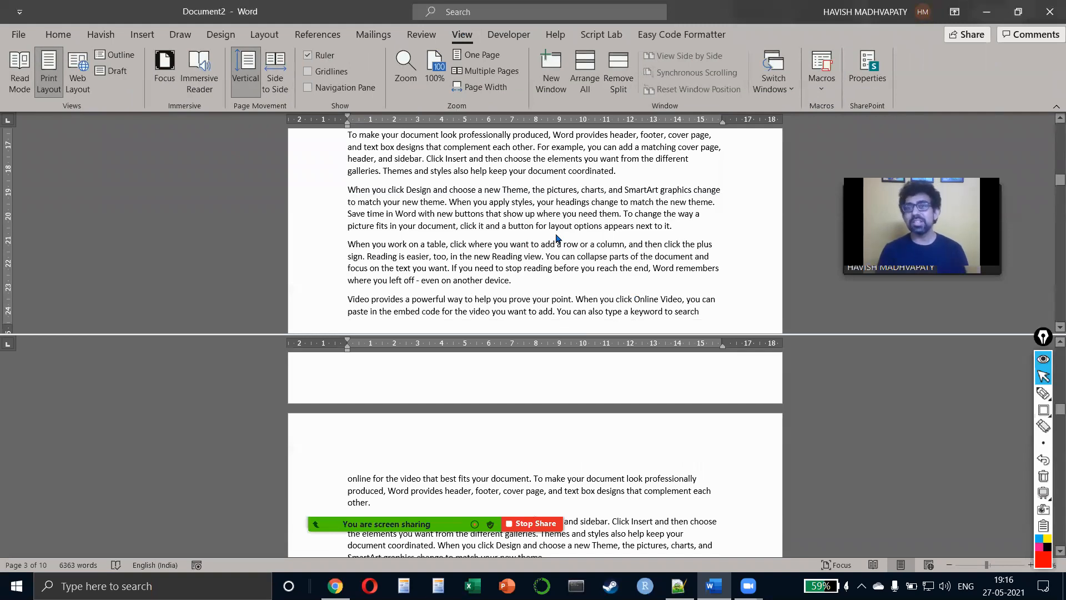
pyautogui.click(618, 69)
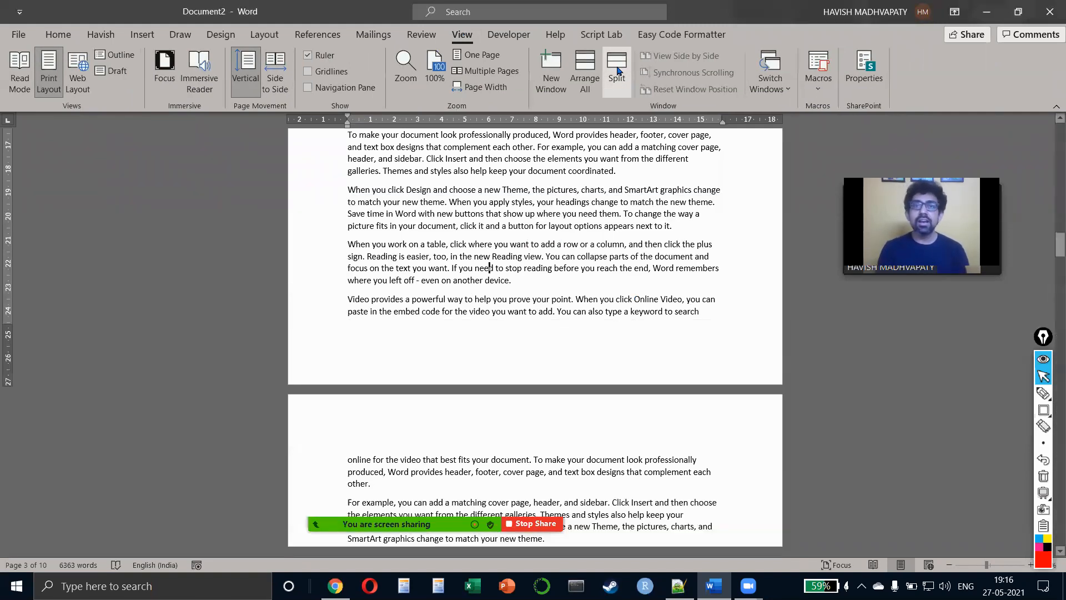
# - Return to the start of Document2 and switch to Notepad++ to review the topic list in new 4
pyautogui.hotkey('ctrl', 'Home')
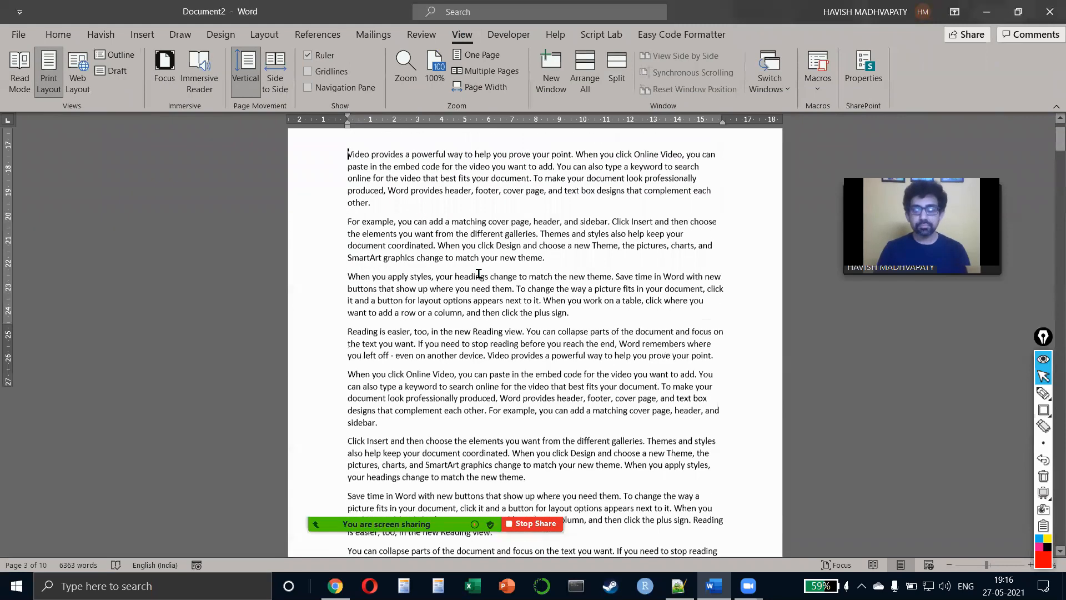
pyautogui.hotkey('alt', 'Tab')
pyautogui.hotkey('alt', 'Tab')
pyautogui.hotkey('alt', 'Tab')
pyautogui.hotkey('alt', 'Tab')
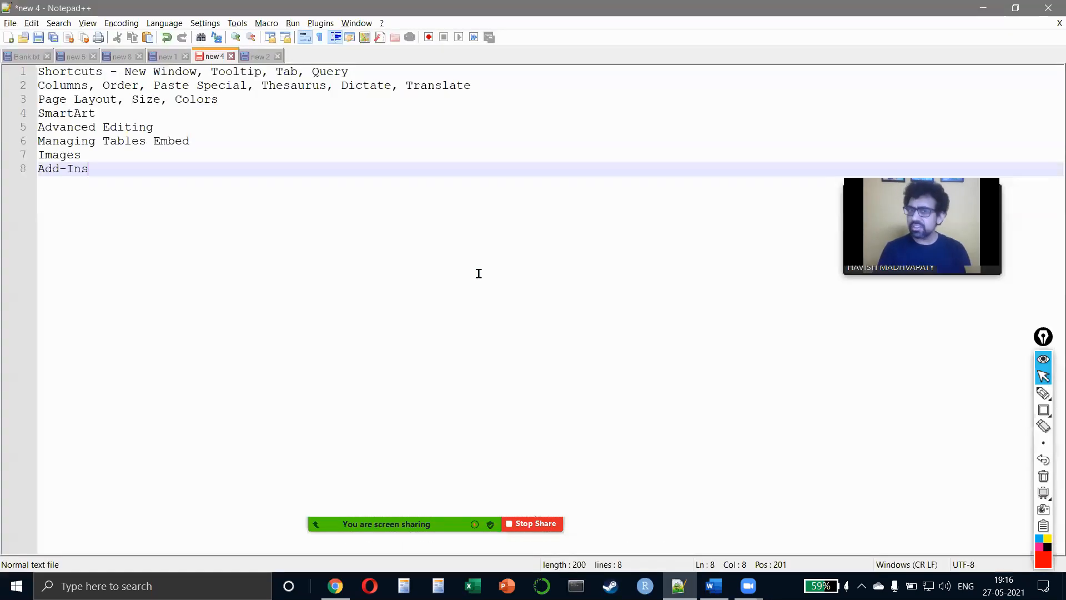
# - Switch back to Word and delete all the text in Document2
pyautogui.hotkey('alt', 'Tab')
pyautogui.hotkey('ctrl', 'a')
pyautogui.press('Delete')
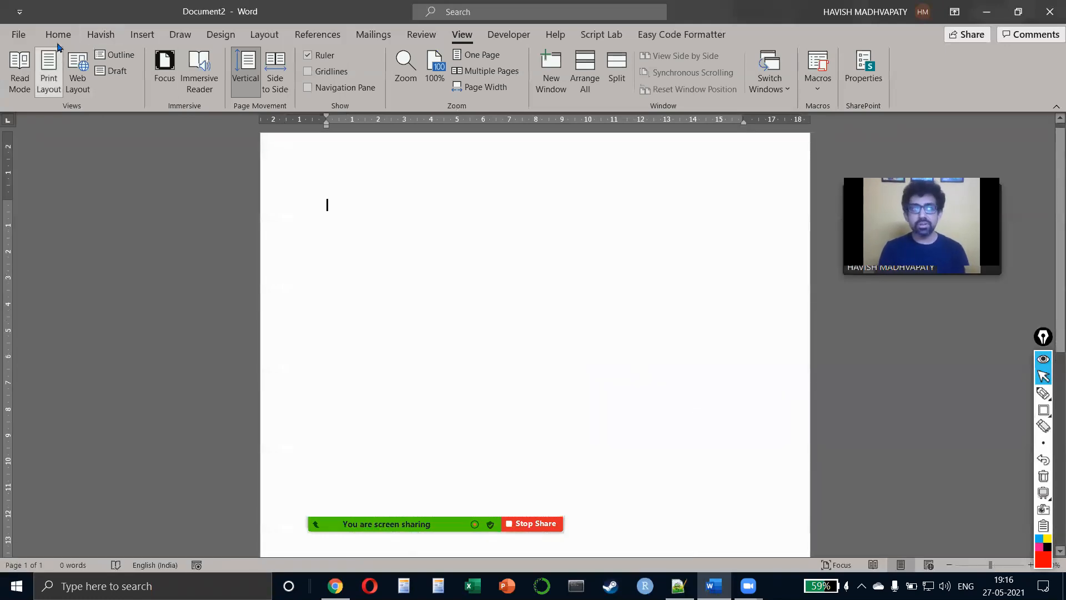
# - Dictate a paragraph about Word converting speech into text and the dictate feature's supported languages, and pause the dictation
pyautogui.click(58, 33)
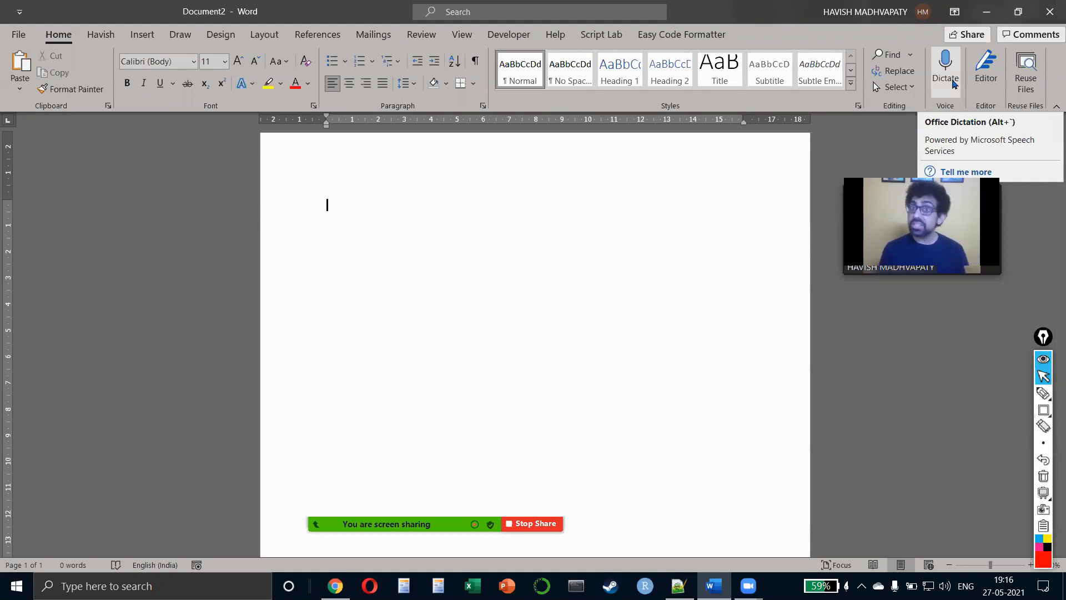
pyautogui.click(952, 84)
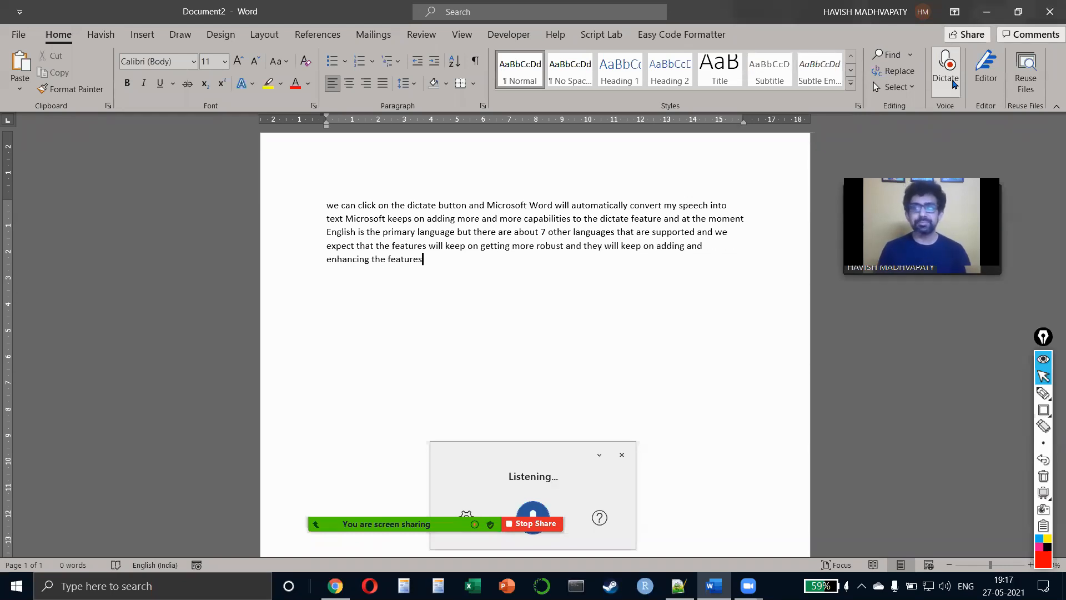
pyautogui.click(953, 83)
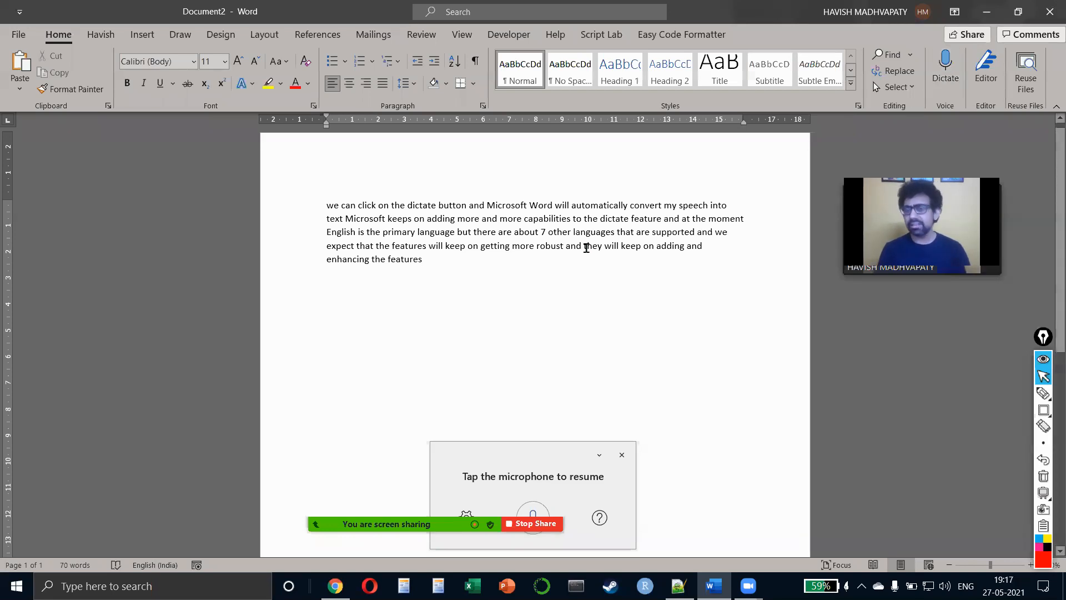
# - Review the available spoken languages in the dictation settings, including the preview languages, without changing the selection
pyautogui.click(470, 515)
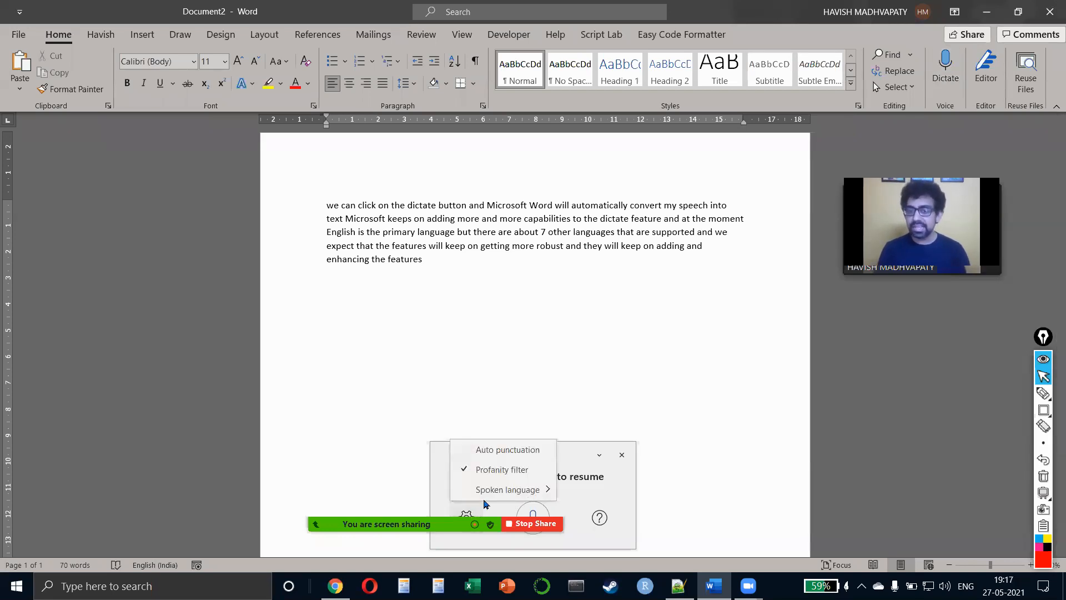
pyautogui.moveTo(535, 491)
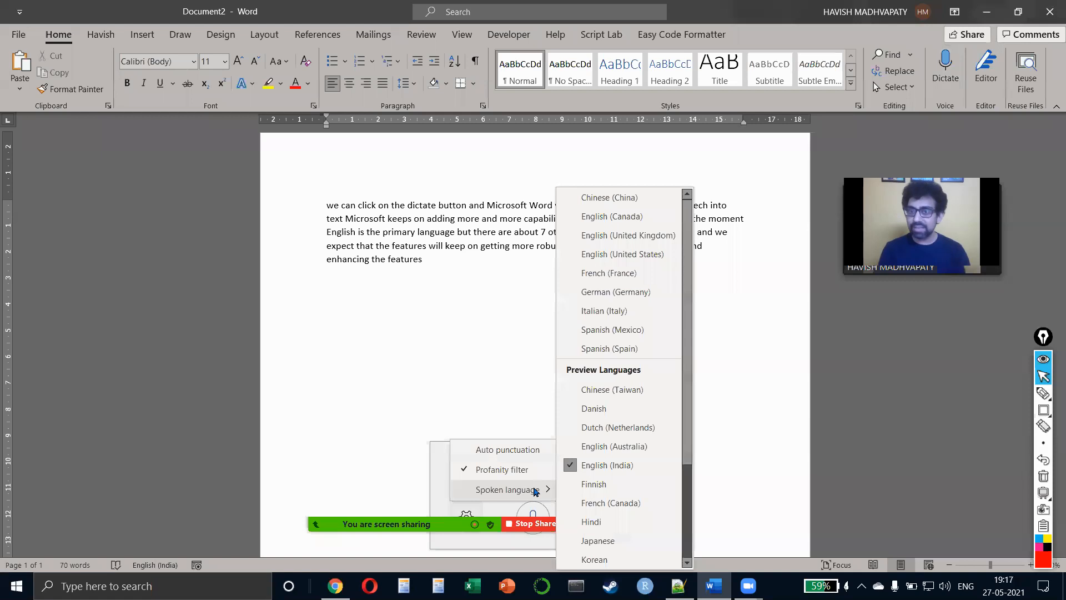
pyautogui.scroll(-2, 616, 444)
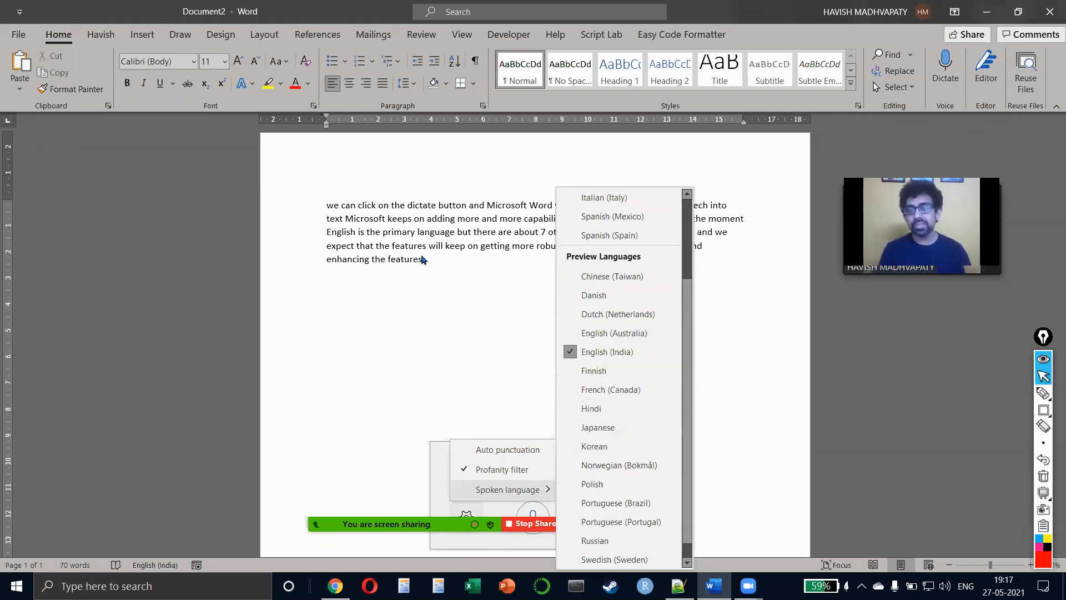
pyautogui.click(424, 259)
# - Select the whole dictated paragraph, close dictation, and translate the selection with Microsoft Translator
pyautogui.hotkey('ctrl', 'a')
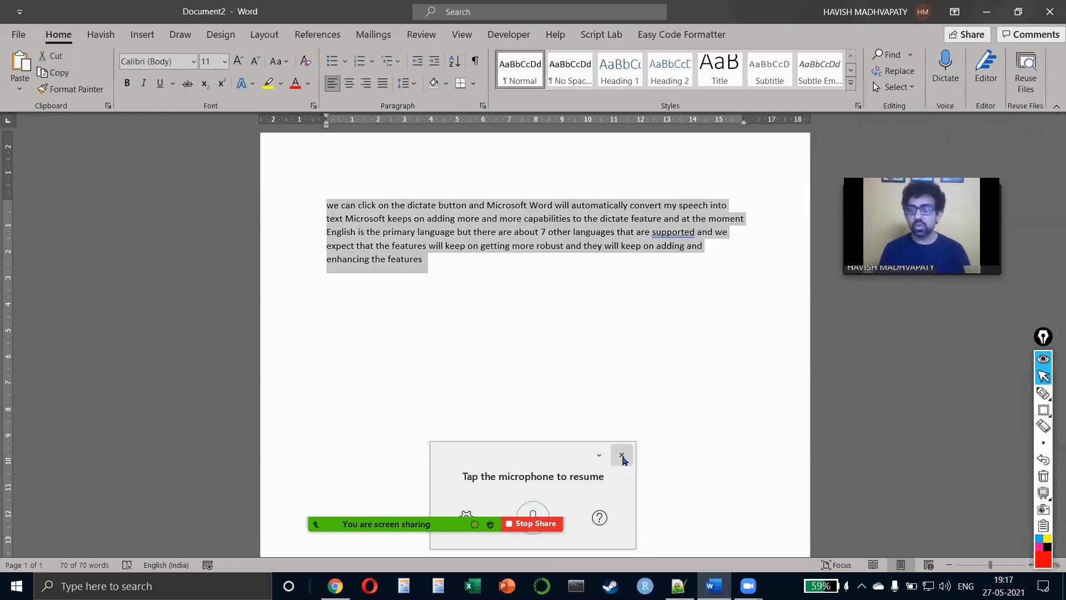
pyautogui.click(622, 455)
pyautogui.click(422, 35)
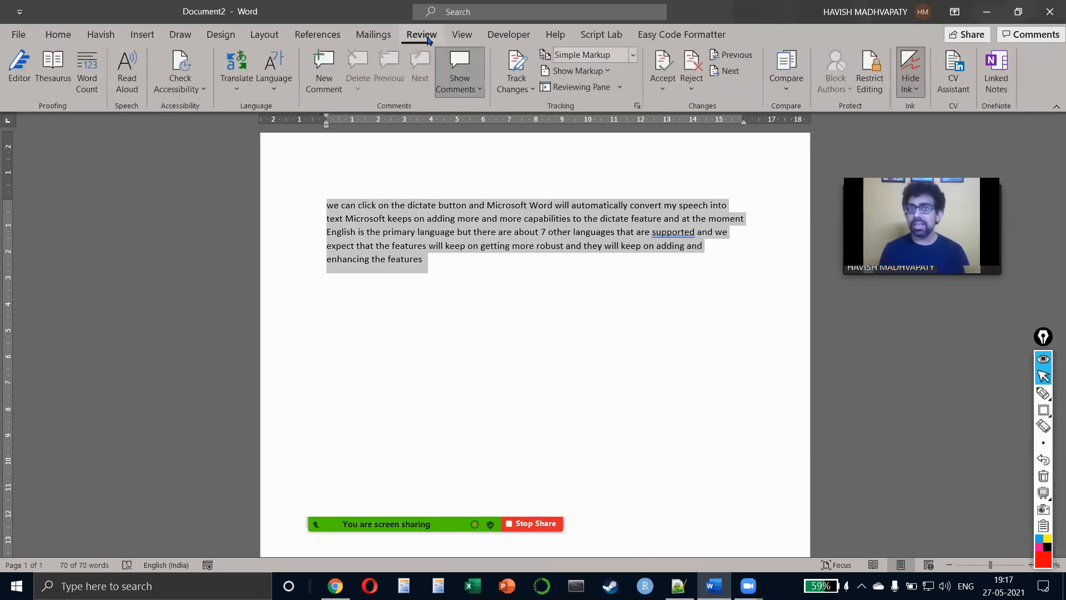
pyautogui.click(229, 92)
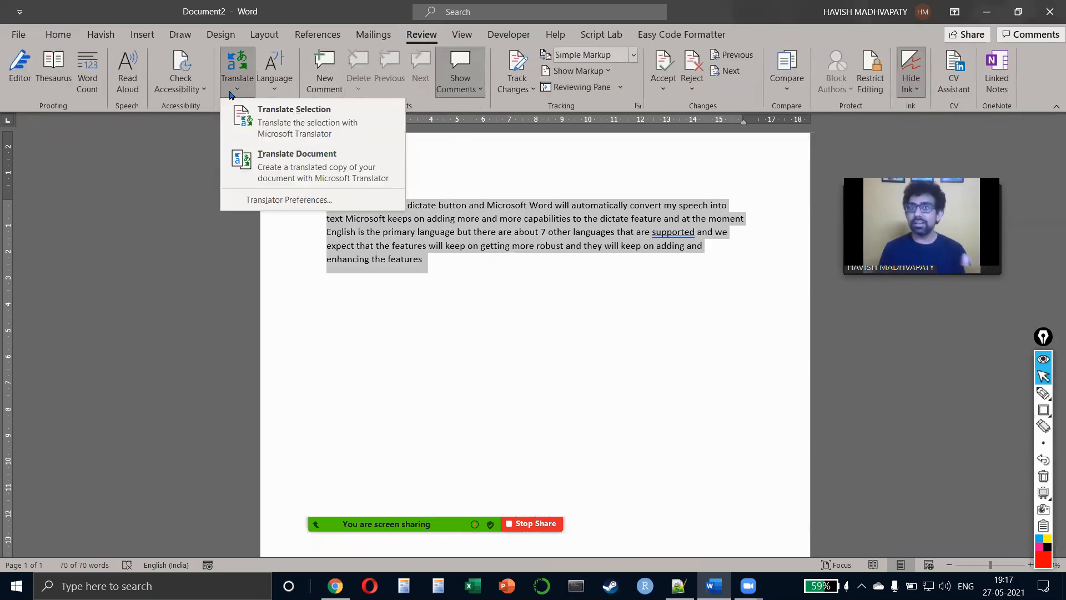
pyautogui.click(292, 116)
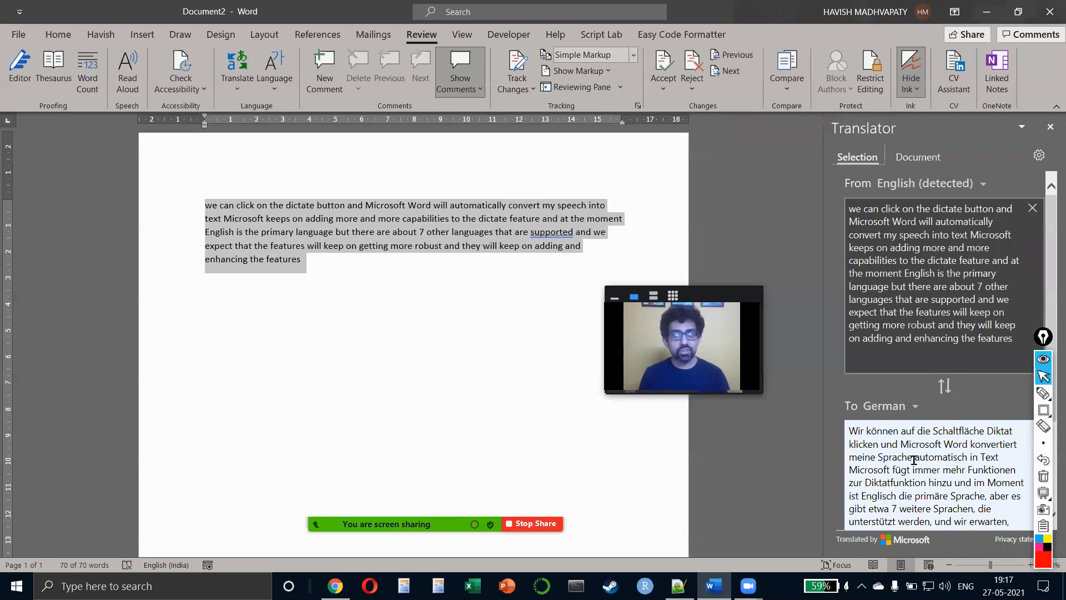
# - Set the translation's target language to Hindi and insert the translation in place of the selected English paragraph
pyautogui.click(905, 407)
pyautogui.scroll(4, 921, 318)
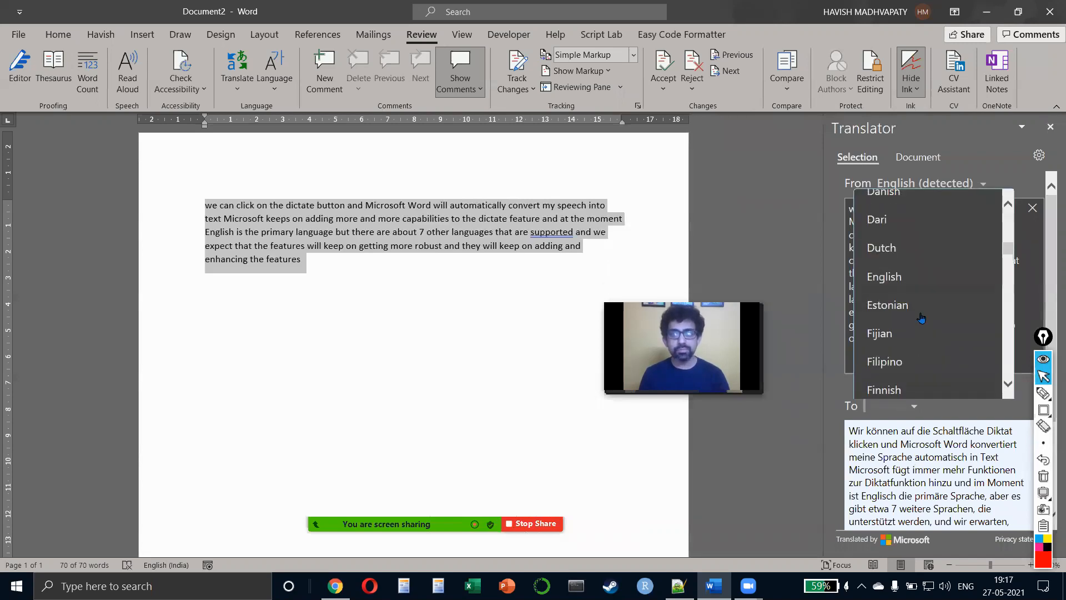
pyautogui.scroll(-5, 921, 318)
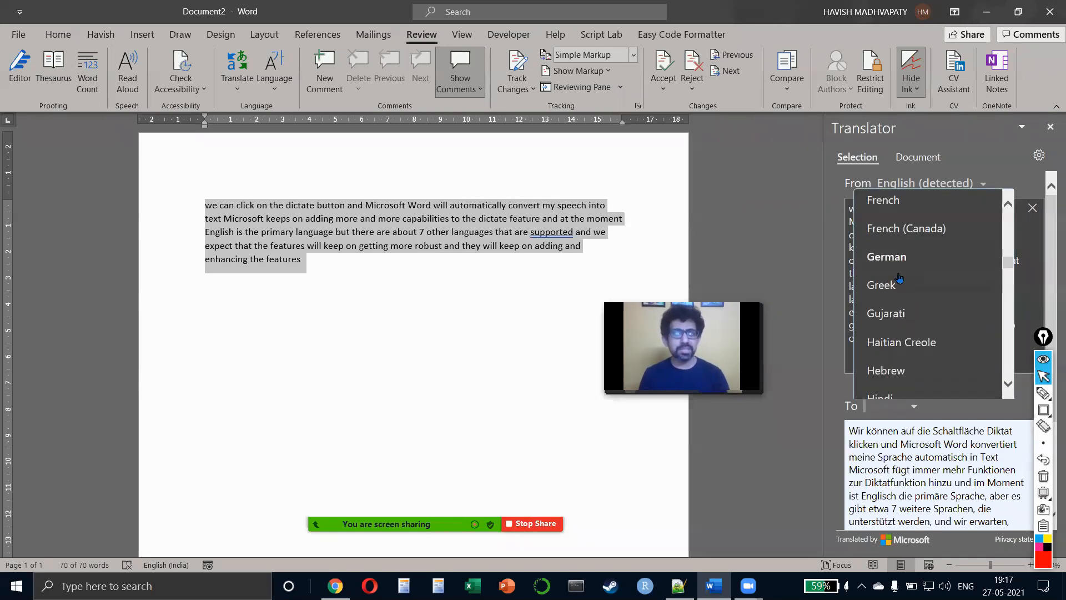
pyautogui.scroll(-1, 906, 322)
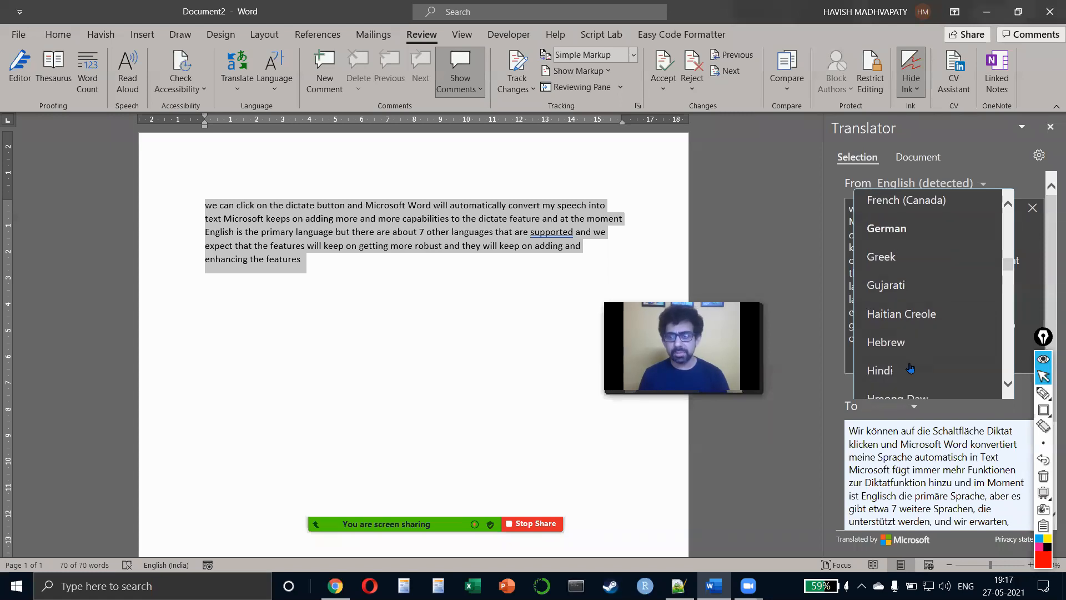
pyautogui.click(909, 363)
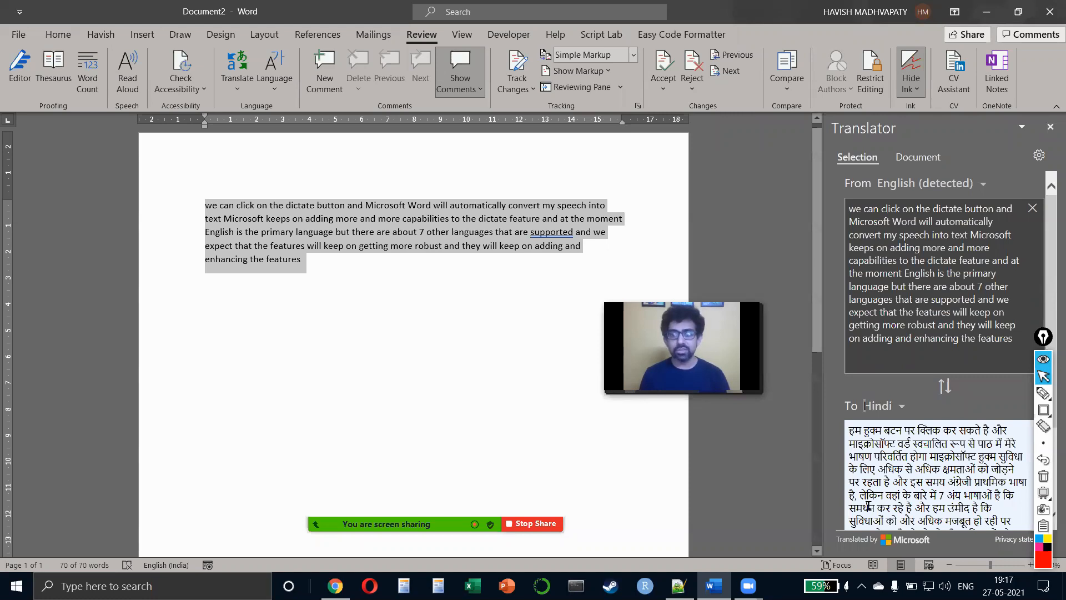
pyautogui.scroll(-3, 921, 416)
pyautogui.click(999, 423)
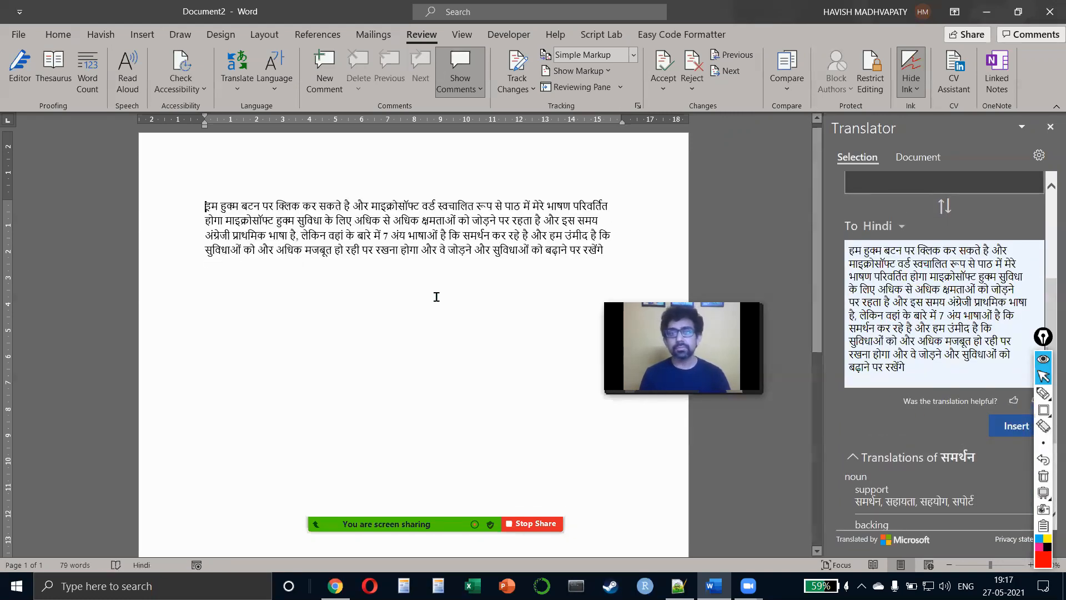
# - Undo the insertion of the Hindi translation
pyautogui.click(387, 249)
pyautogui.hotkey('ctrl', 'a')
pyautogui.hotkey('ctrl', 'z')
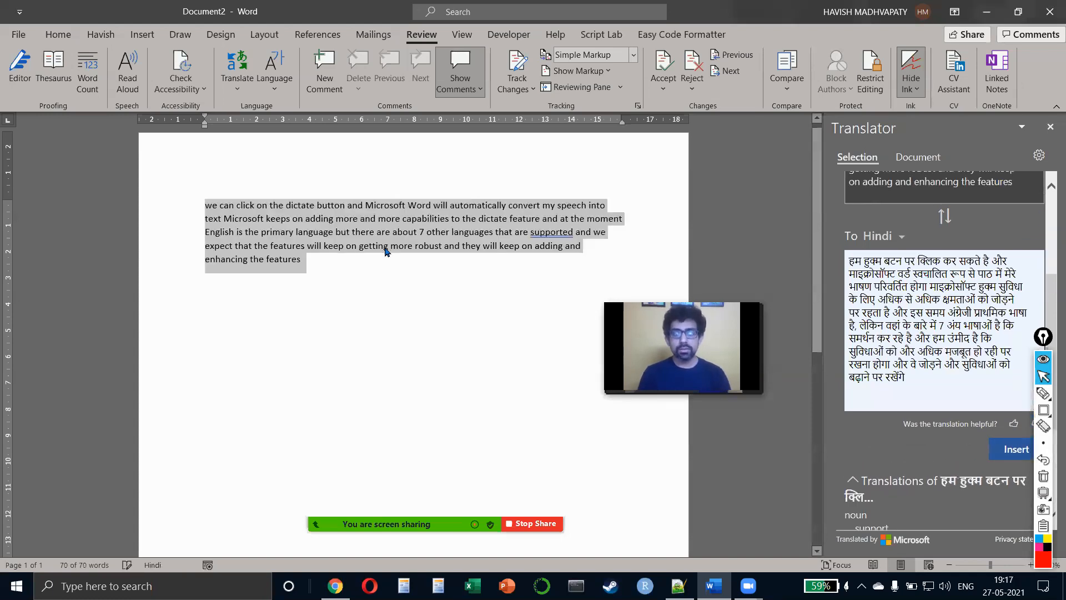
pyautogui.press('XF86AudioRaiseVolume')
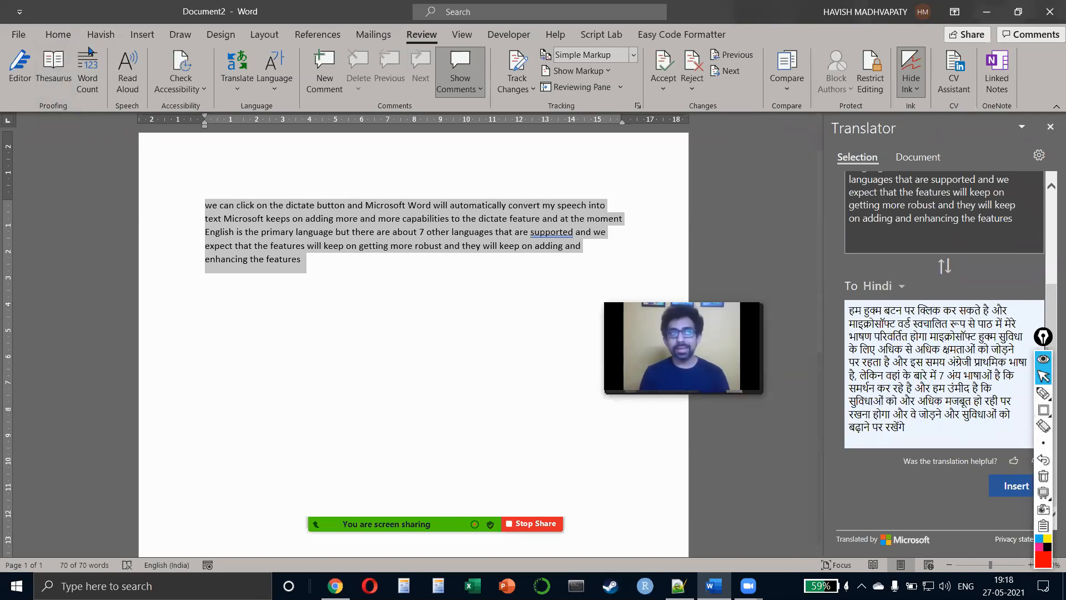
# - Delete the dictated English paragraph and undo the deletion
pyautogui.click(58, 34)
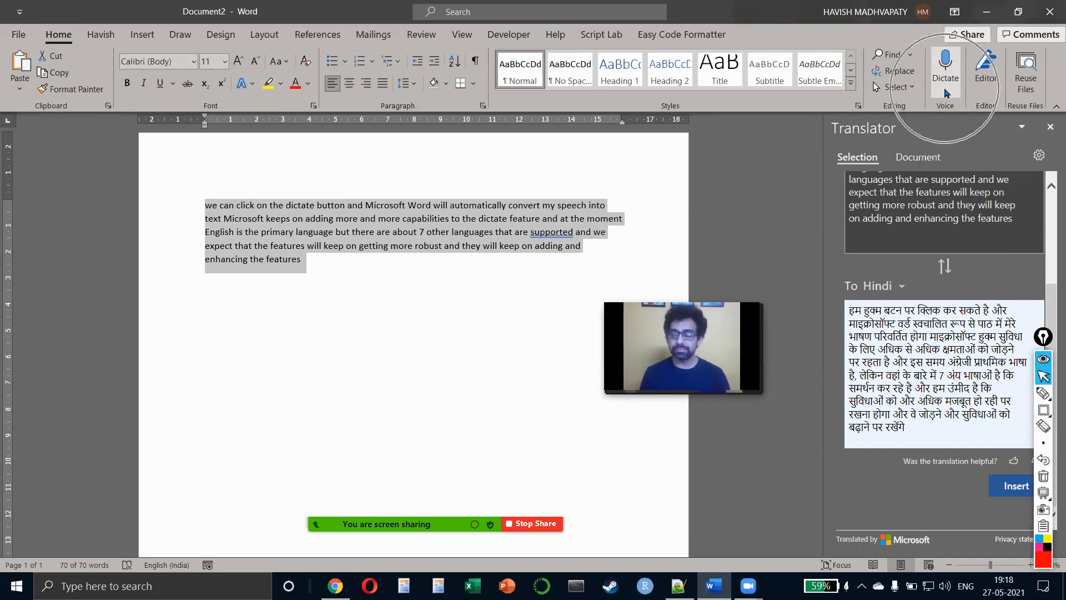
pyautogui.tripleClick(463, 233)
pyautogui.press('Delete')
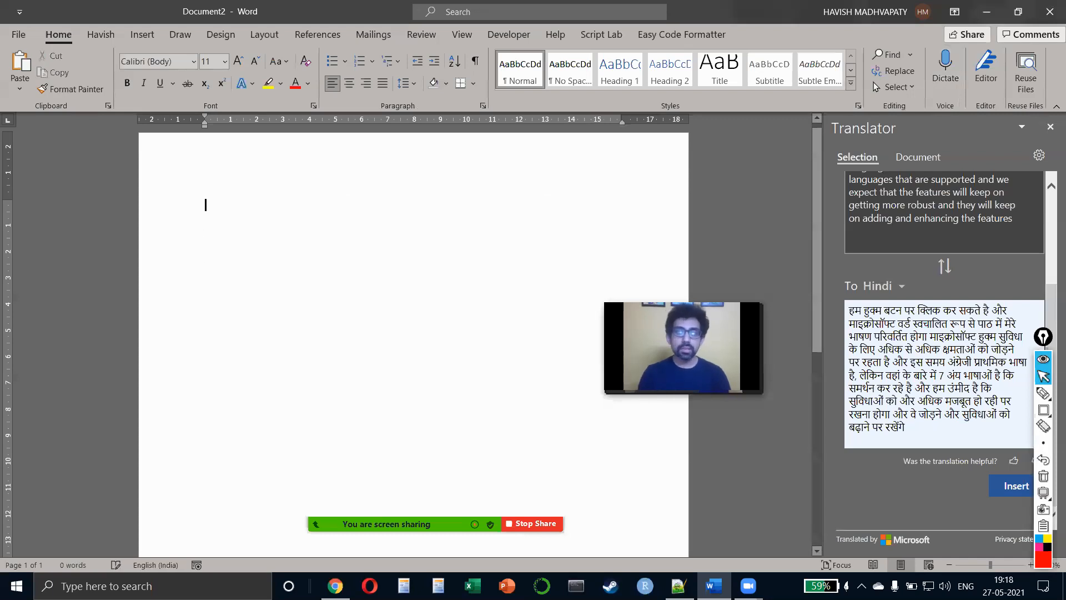
pyautogui.hotkey('ctrl', 'z')
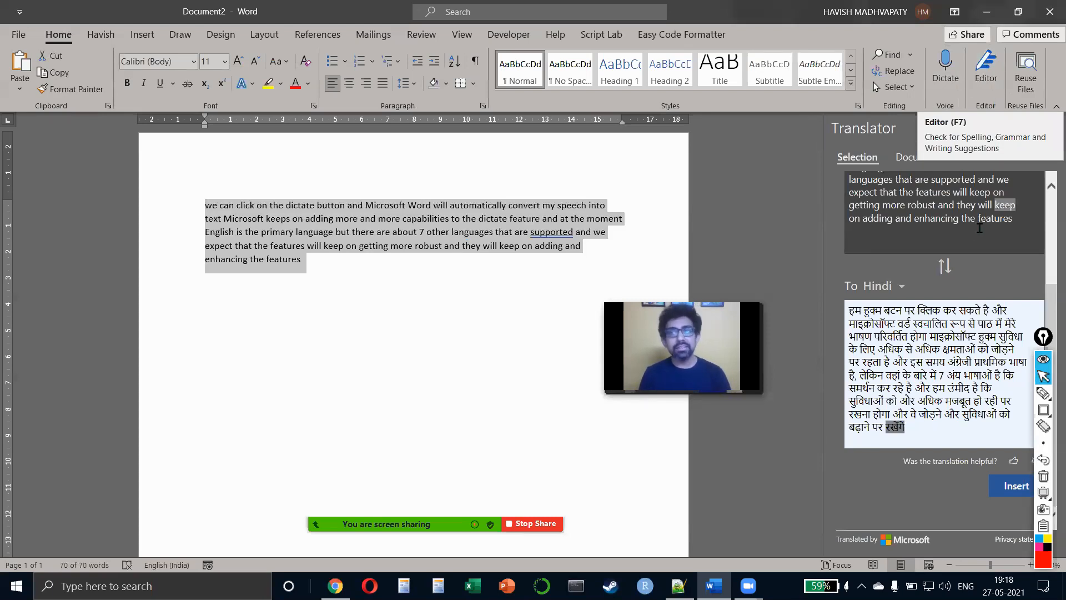
# - Close Translator, run Editor on the dictated paragraph, and accept the grammar suggestion "supported,"
pyautogui.click(1048, 133)
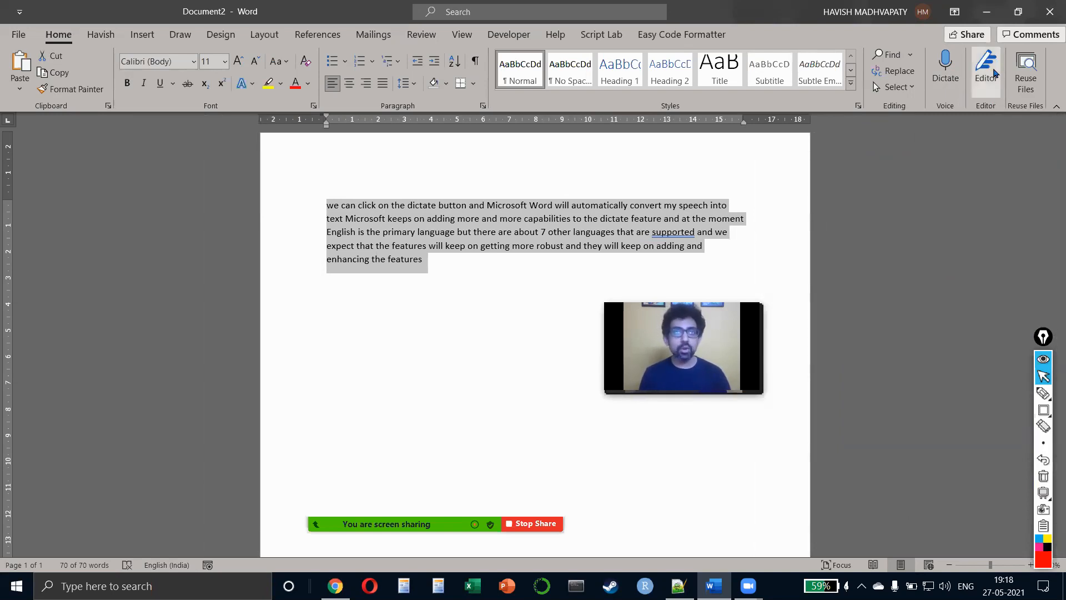
pyautogui.click(993, 73)
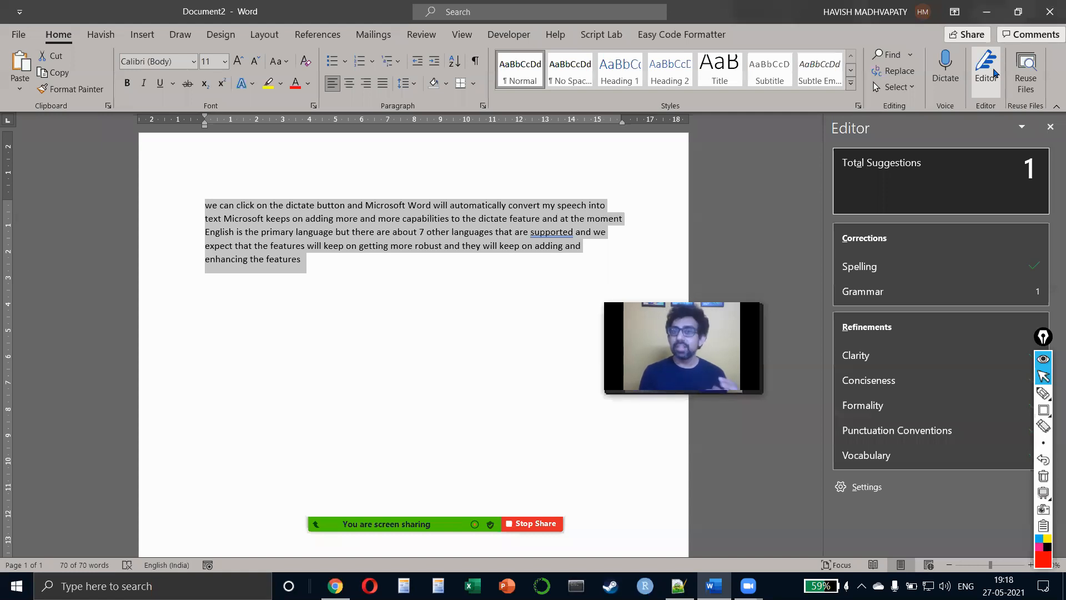
pyautogui.click(953, 291)
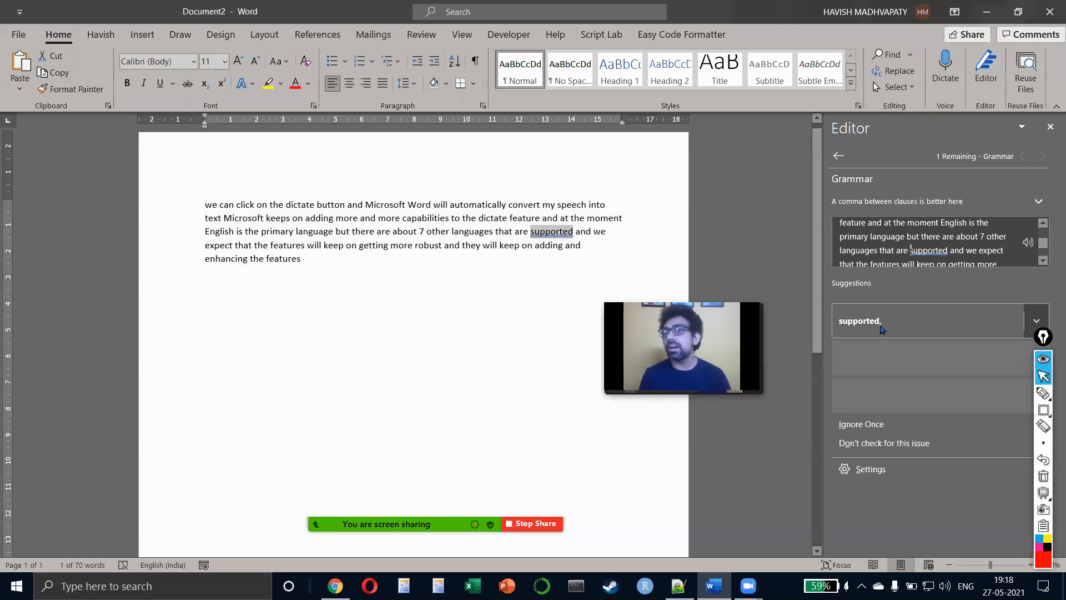
pyautogui.click(881, 329)
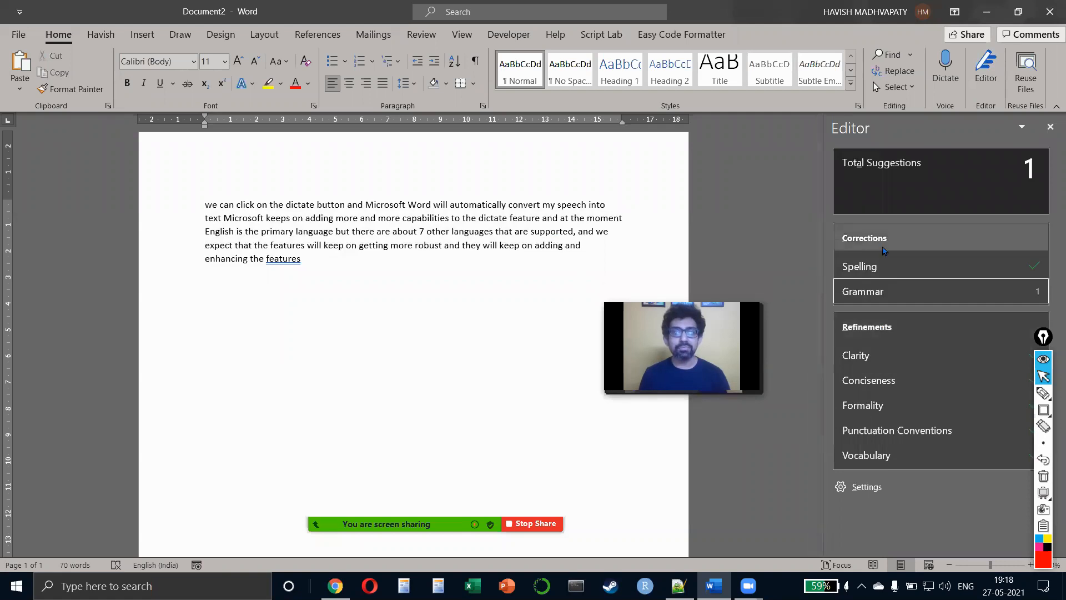
# - Accept Editor's grammar suggestion "features." and replace "at the moment" with the conciseness suggestion "now" in the dictated paragraph
pyautogui.click(856, 296)
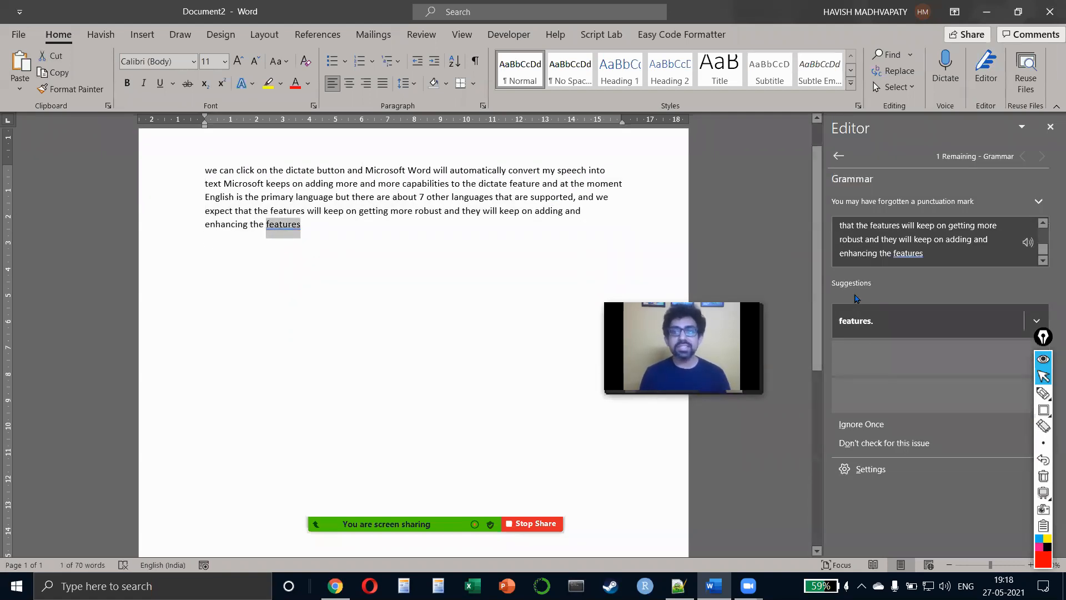
pyautogui.click(874, 332)
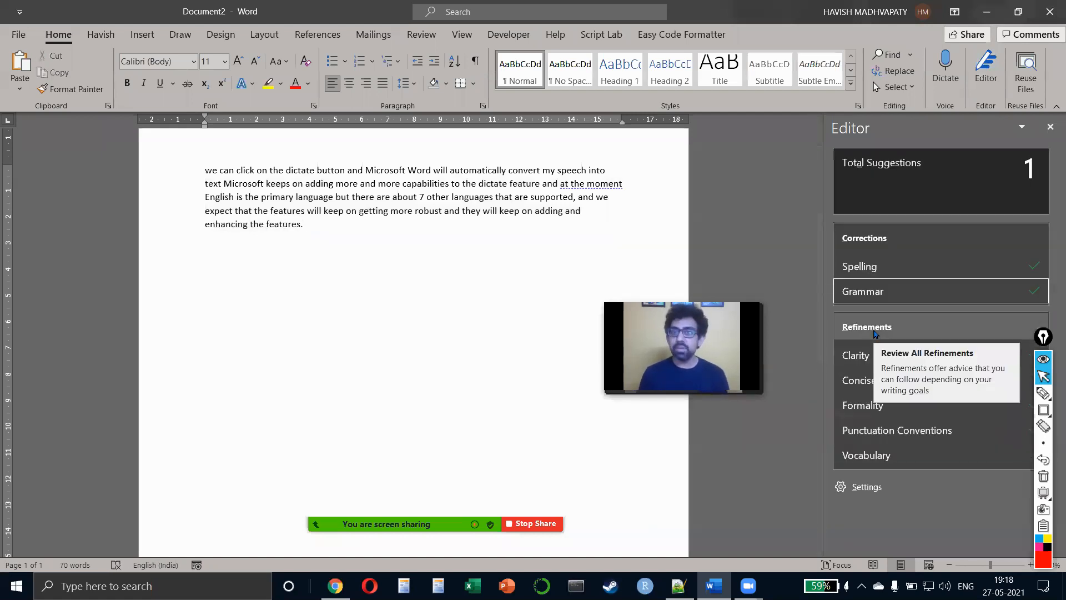
pyautogui.click(580, 183)
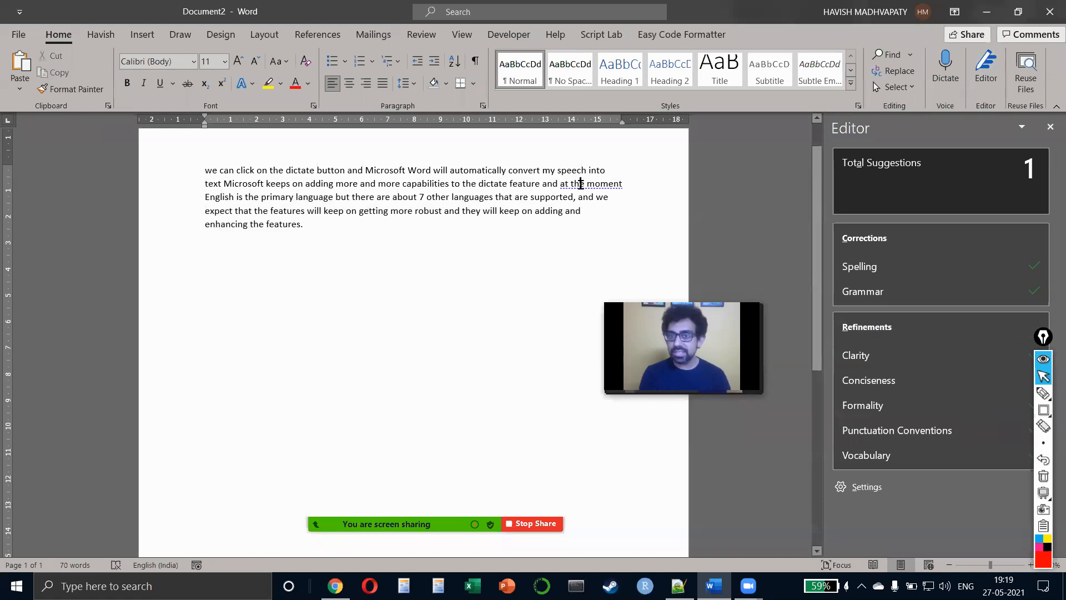
pyautogui.rightClick(602, 185)
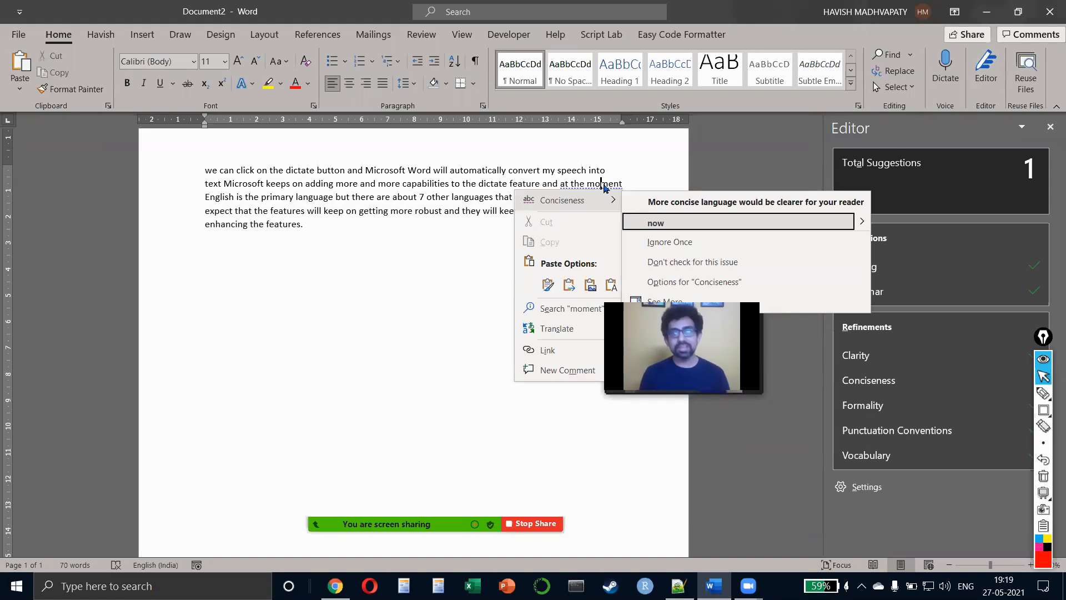
pyautogui.click(699, 222)
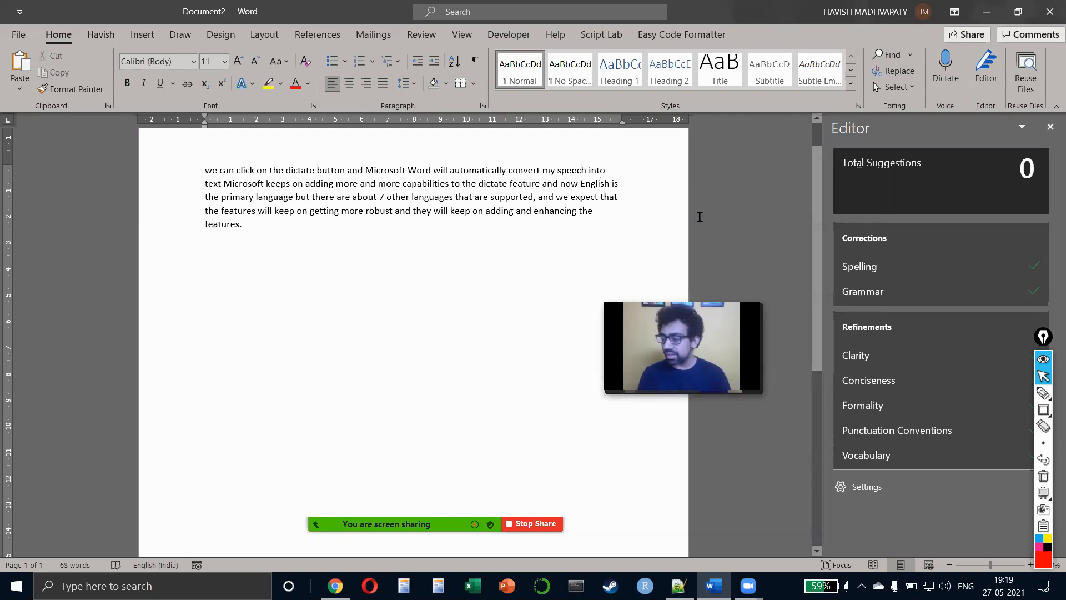
# - Delete all the text in the document
pyautogui.hotkey('ctrl', 'a')
pyautogui.press('Delete')
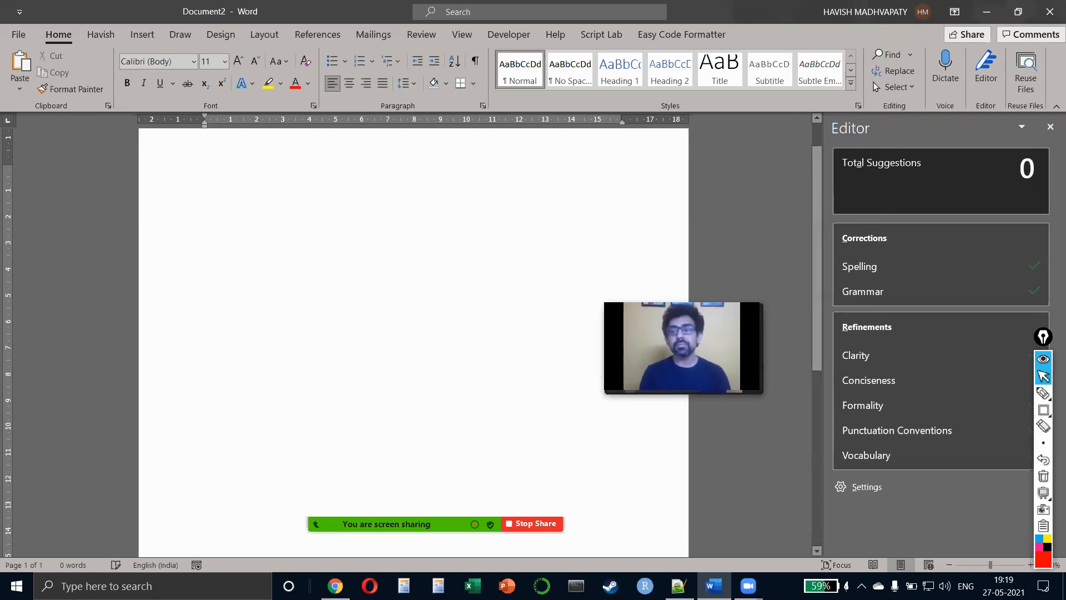
# - Switch to Notepad++, review the list of session topics from the top, and return to the Word document
pyautogui.hotkey('alt', 'Tab')
pyautogui.press('Up')
pyautogui.press('Up')
pyautogui.press('Up')
pyautogui.press('Up')
pyautogui.press('Up')
pyautogui.press('Up')
pyautogui.press('Up')
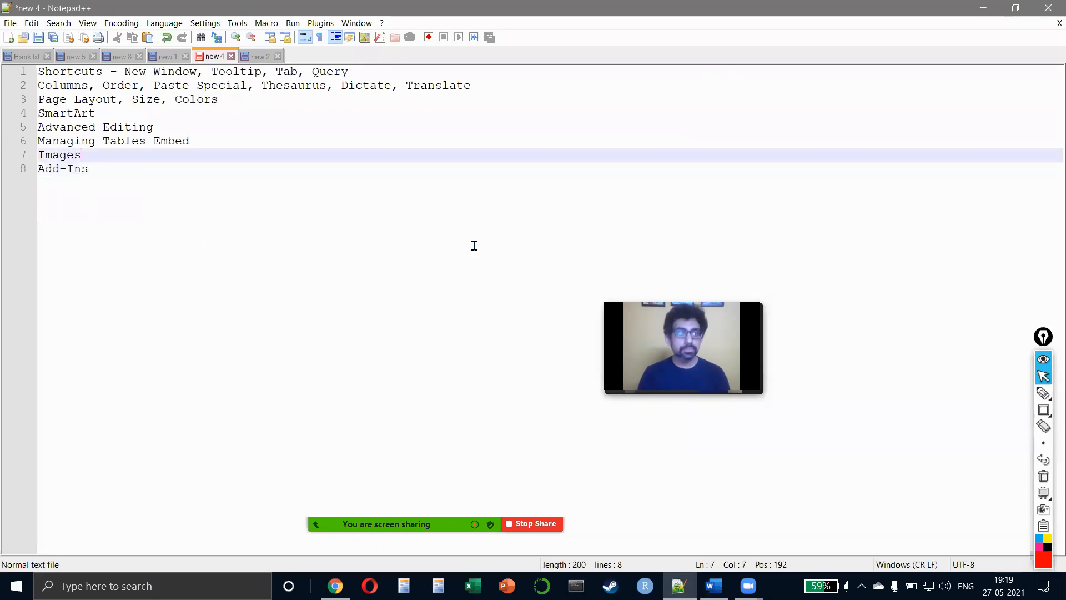
pyautogui.hotkey('shift', 'Down')
pyautogui.hotkey('alt', 'Tab')
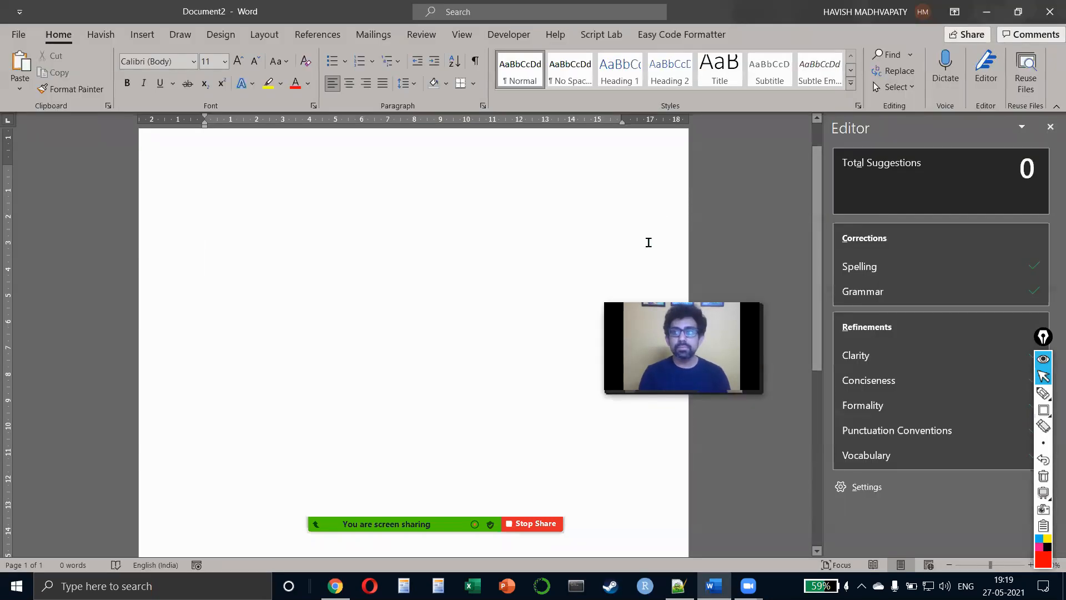
pyautogui.click(422, 35)
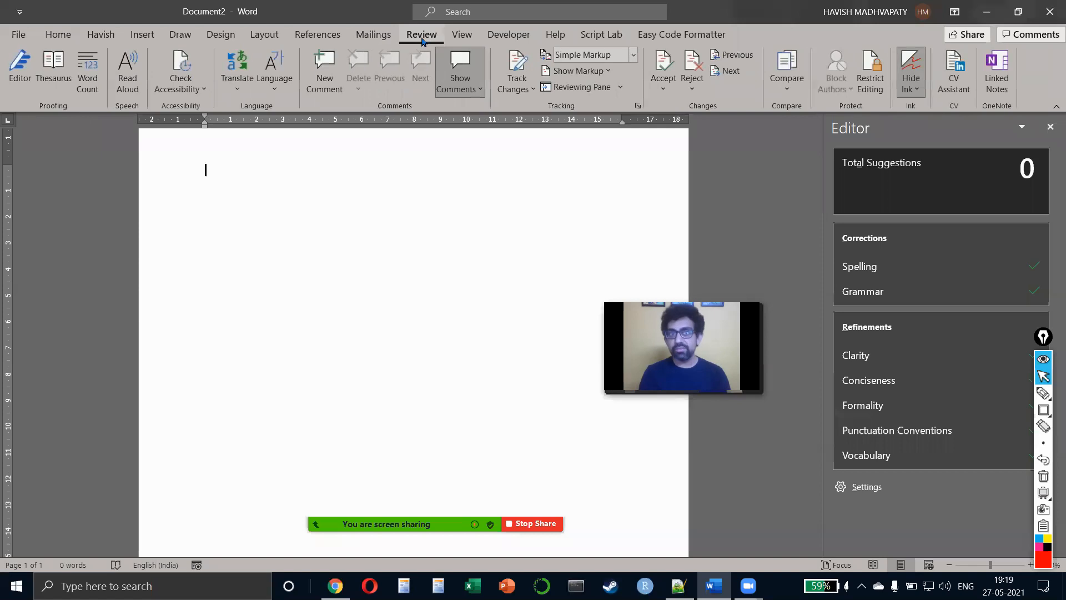
pyautogui.click(235, 94)
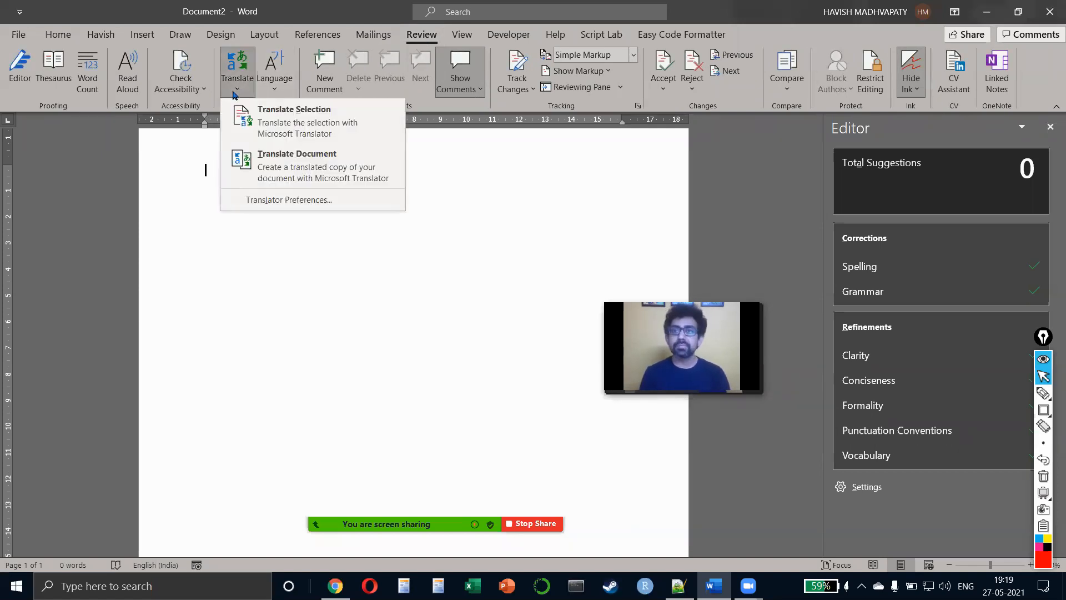
pyautogui.click(234, 94)
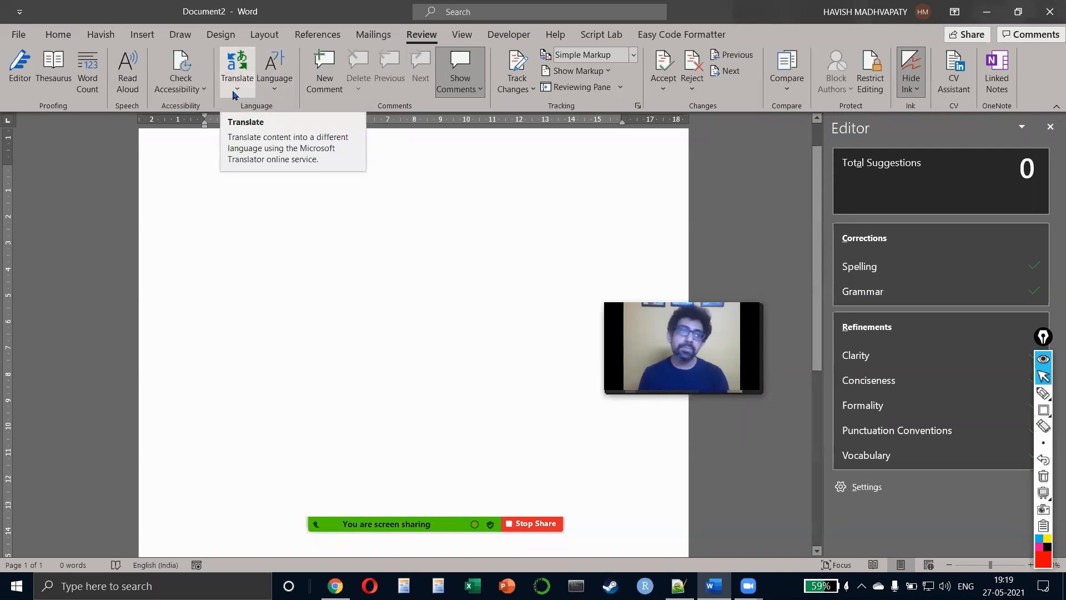
pyautogui.hotkey('alt', 'Tab')
pyautogui.hotkey('alt', 'Tab')
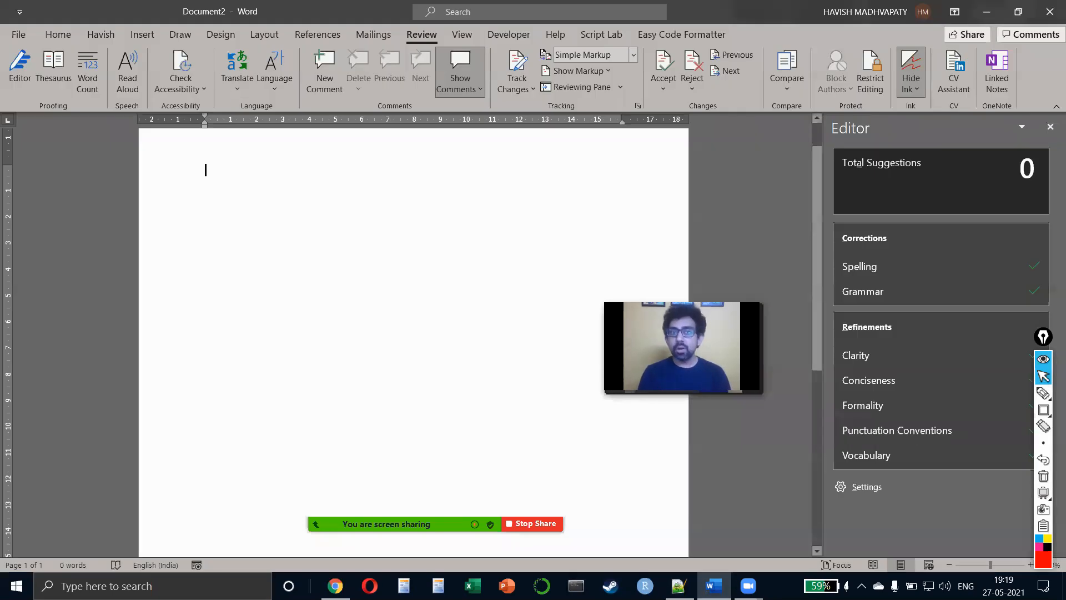
# - Close Editor and generate sample text in the empty document with =rand(10,20)
pyautogui.click(1050, 126)
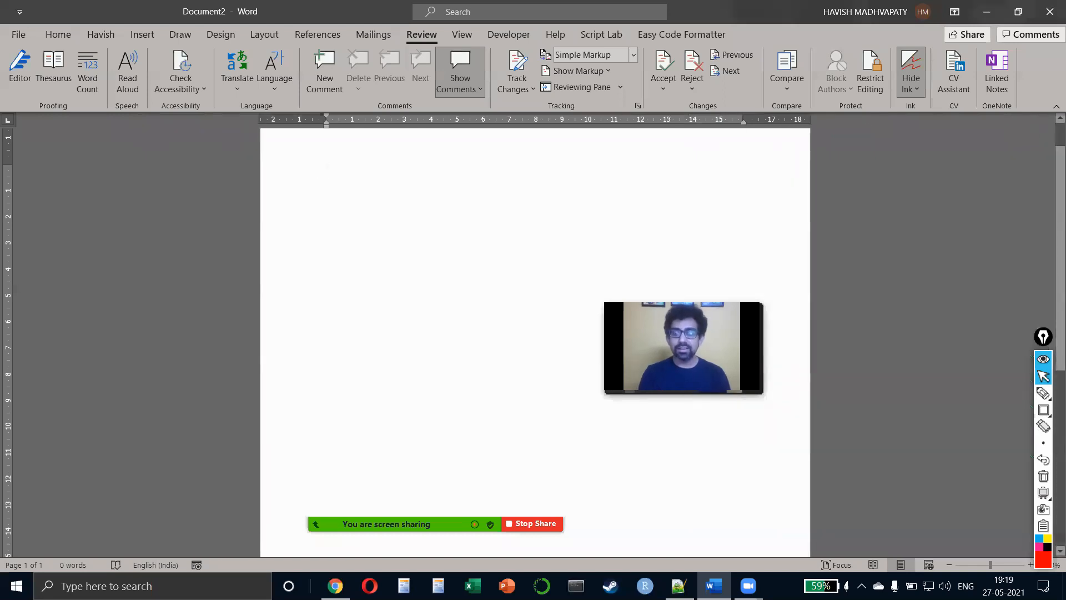
pyautogui.write('=rand(10,20)')
pyautogui.press('Return')
pyautogui.hotkey('ctrl', 'z')
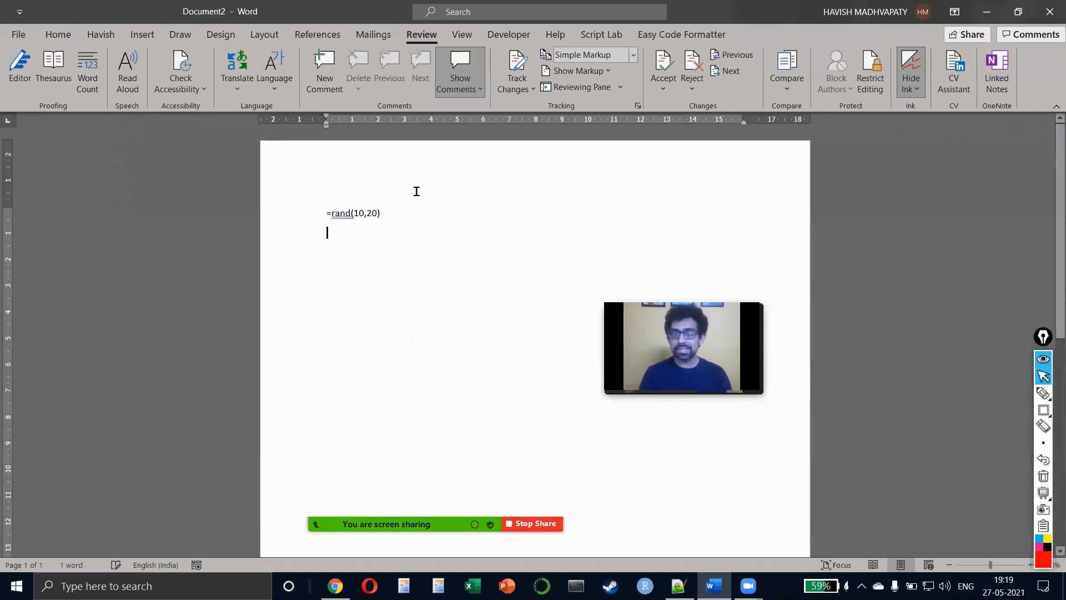
pyautogui.press('Return')
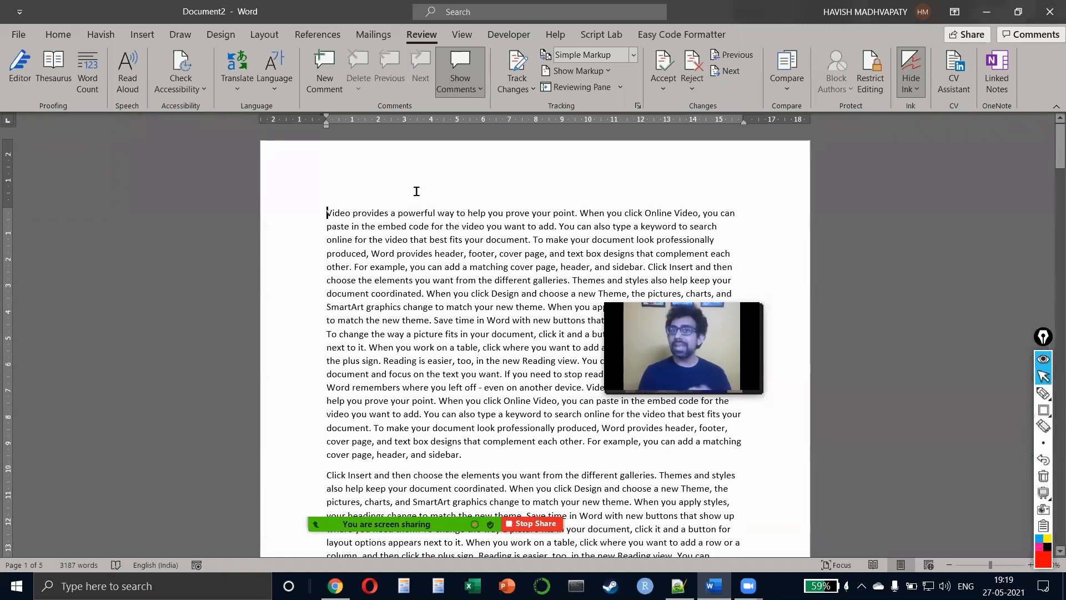
pyautogui.click(261, 35)
pyautogui.click(10, 71)
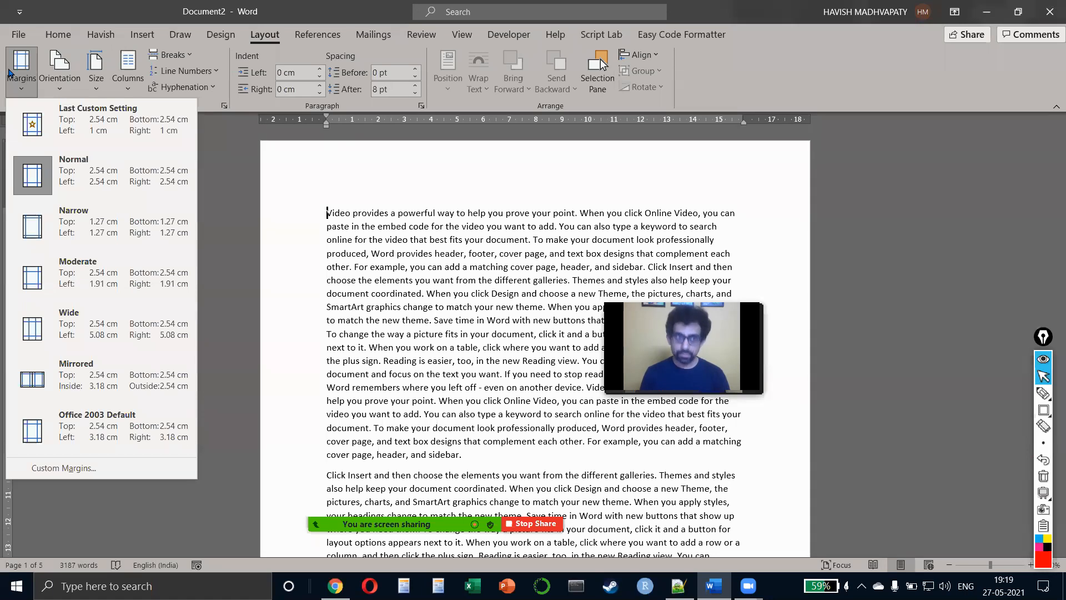
pyautogui.click(60, 36)
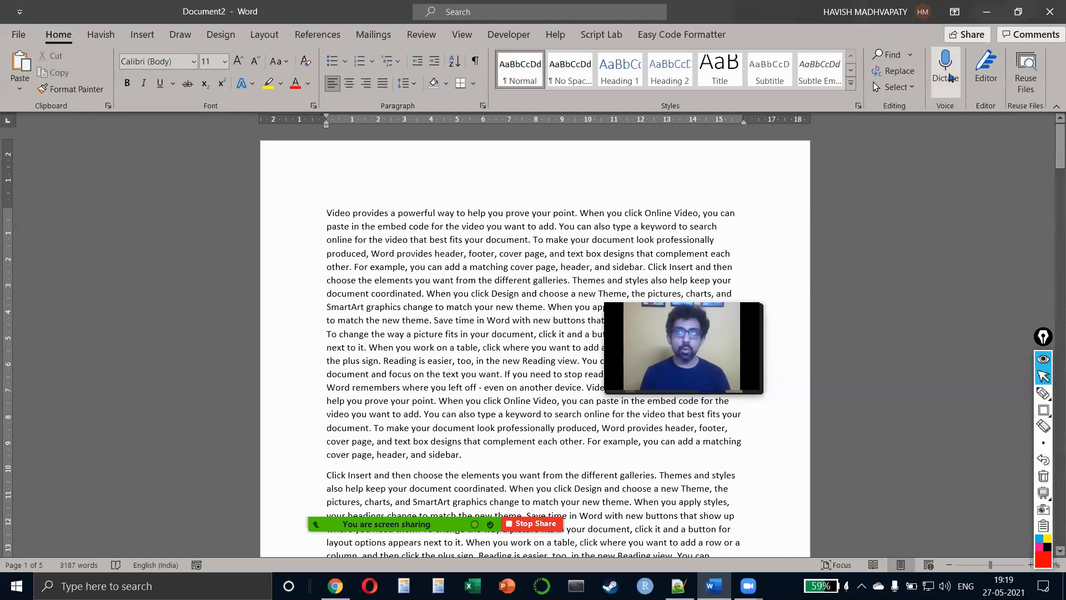
pyautogui.press('ctrl')
pyautogui.press('ctrl')
pyautogui.press('ctrl')
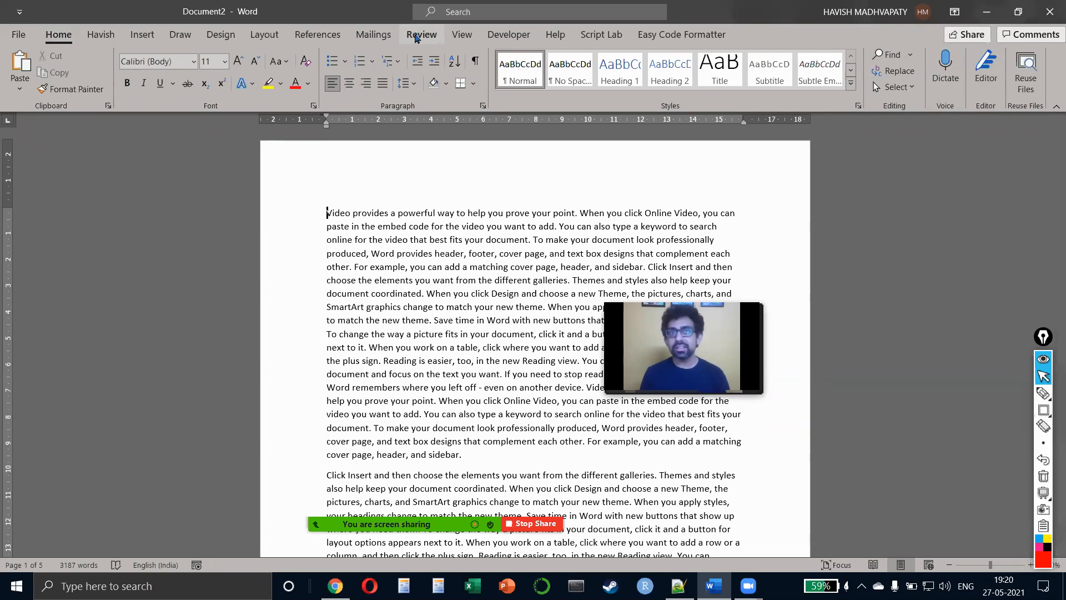
pyautogui.click(417, 37)
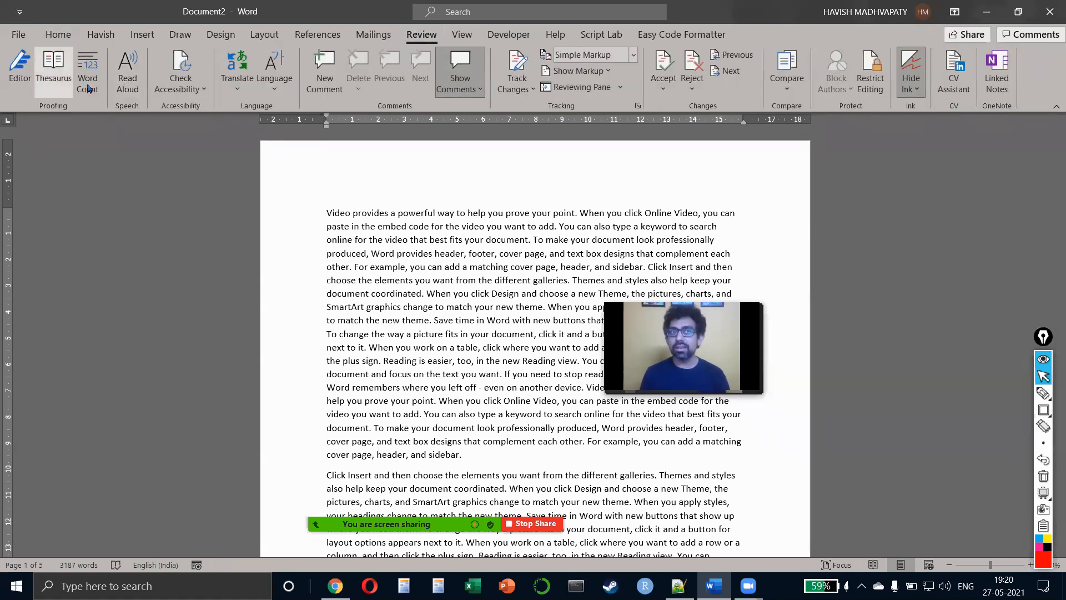
pyautogui.click(58, 34)
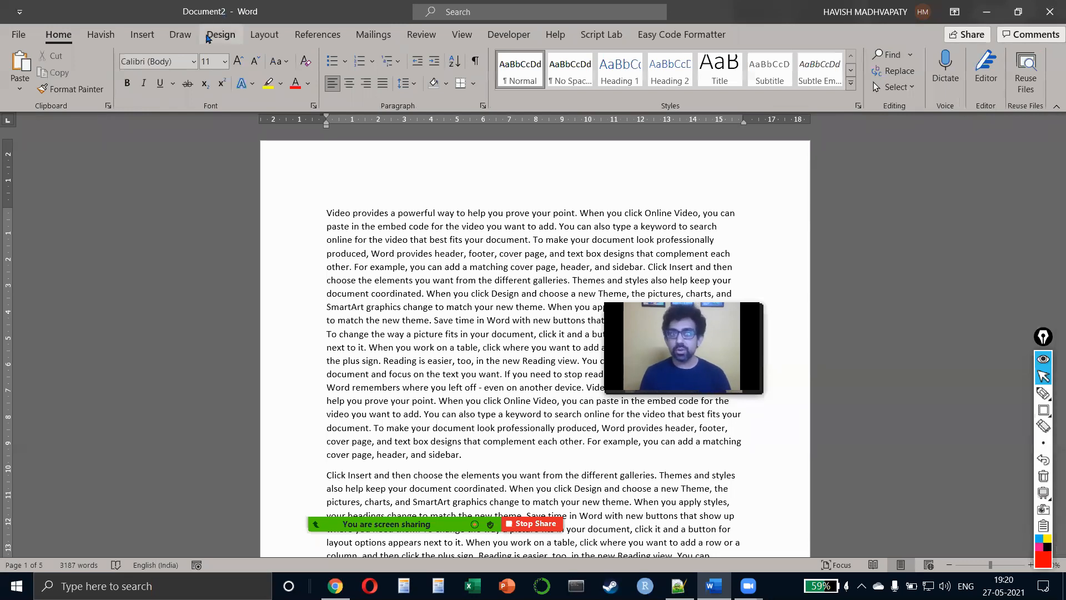
# - Set the document's page margins to the Narrow preset, 1.27 cm on all sides
pyautogui.click(260, 37)
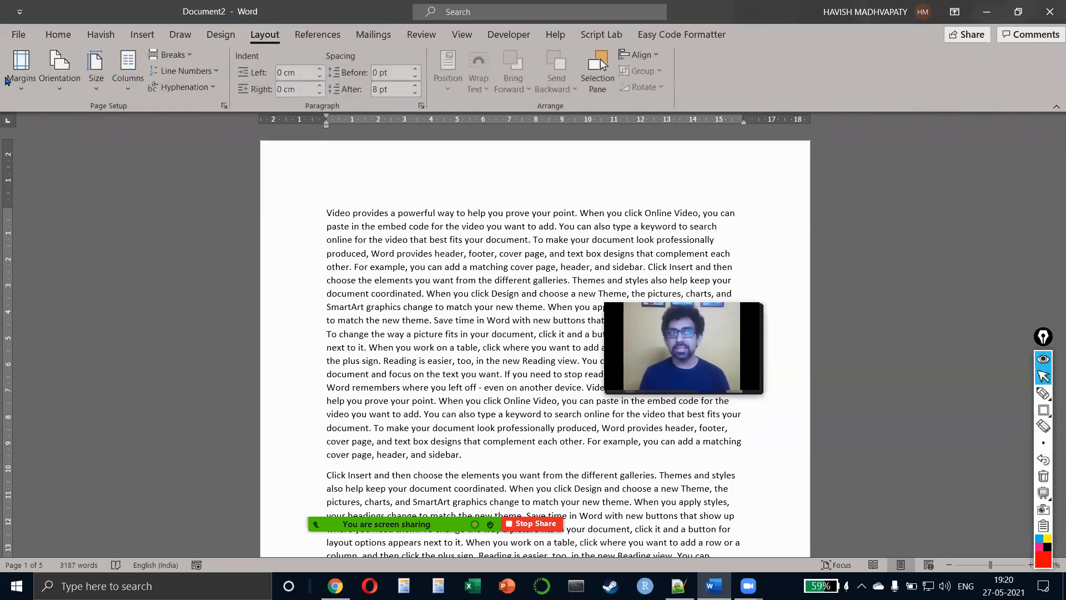
pyautogui.click(21, 69)
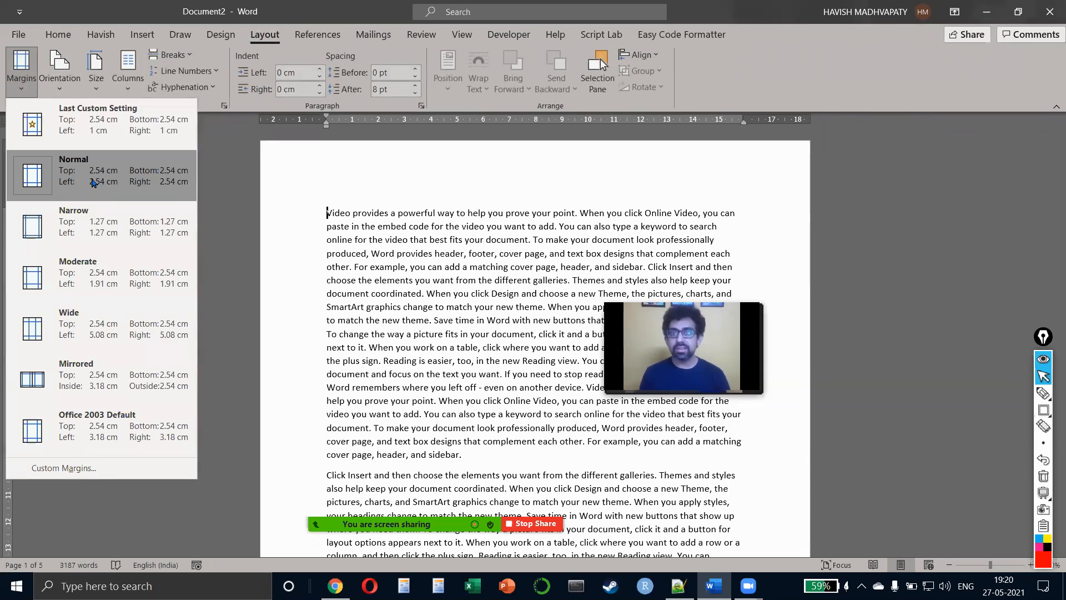
pyautogui.click(107, 226)
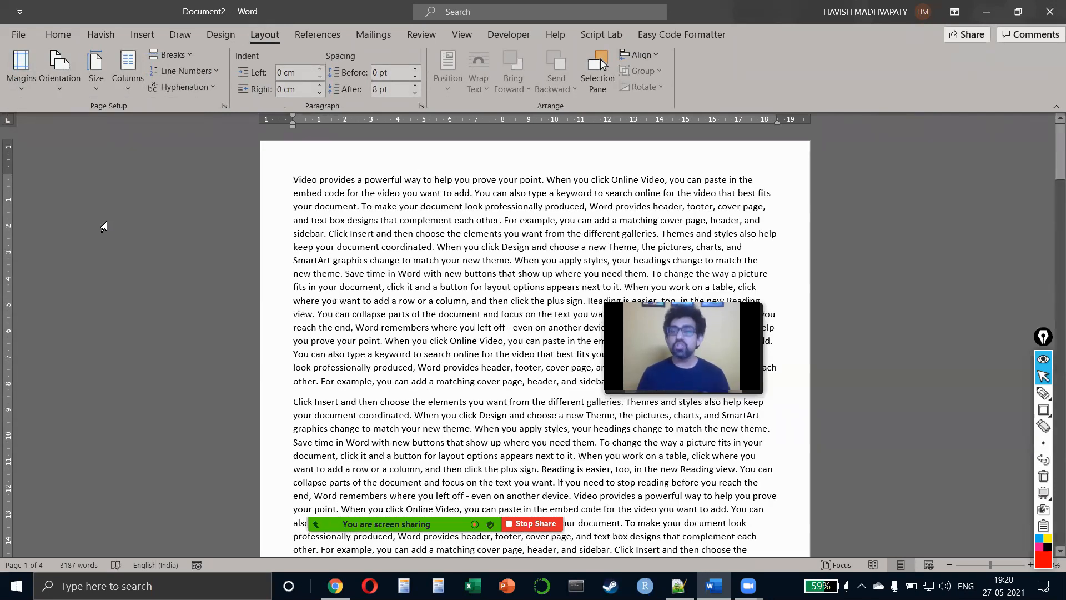
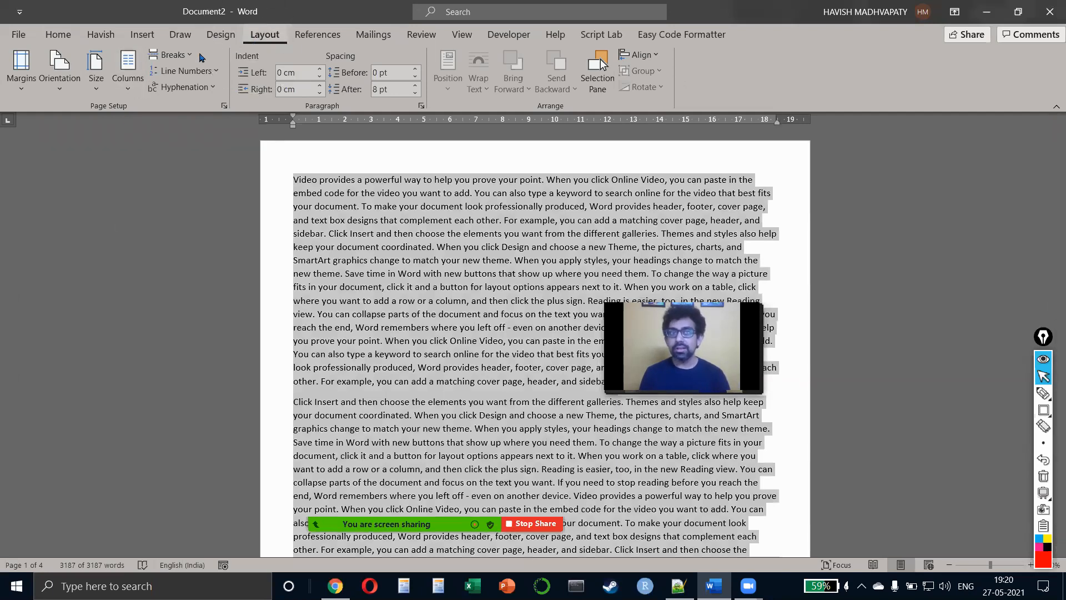
# - Lay out the whole sample text in two columns and justify its paragraphs
pyautogui.click(134, 80)
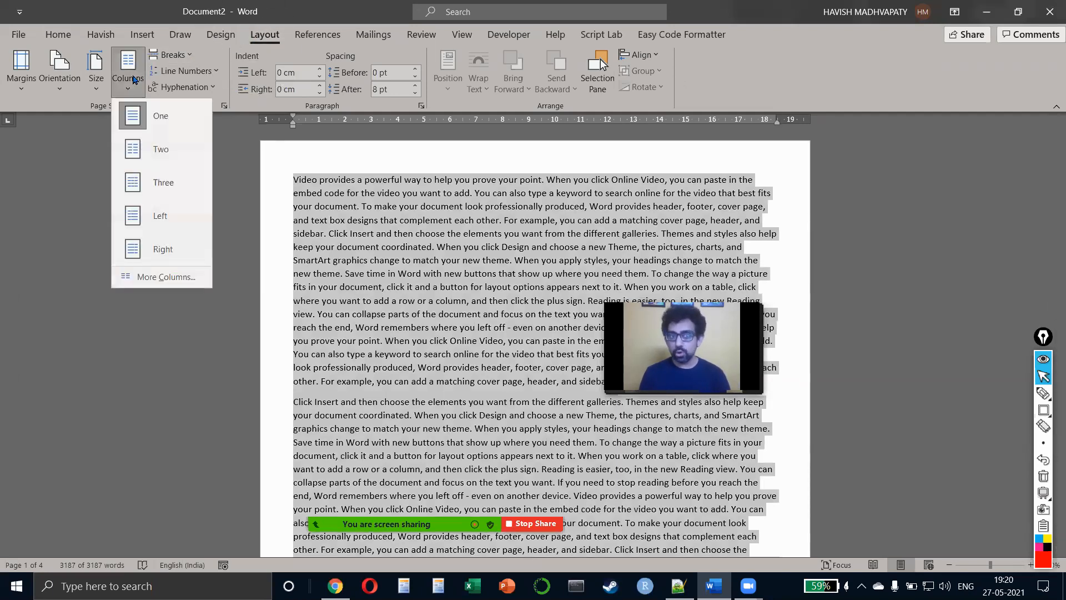
pyautogui.click(154, 150)
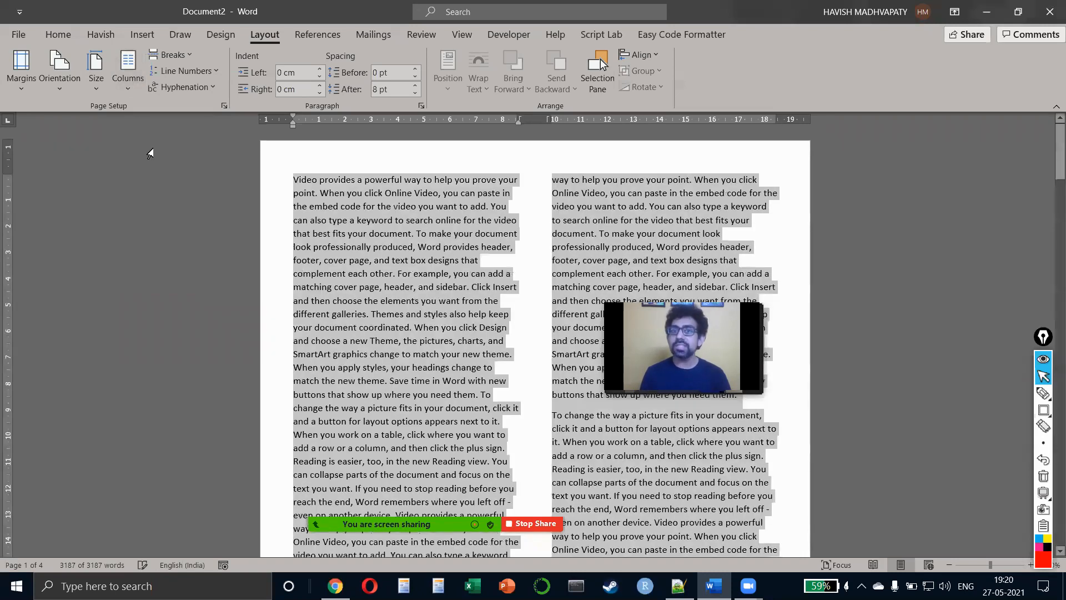
pyautogui.hotkey('ctrl', 'j')
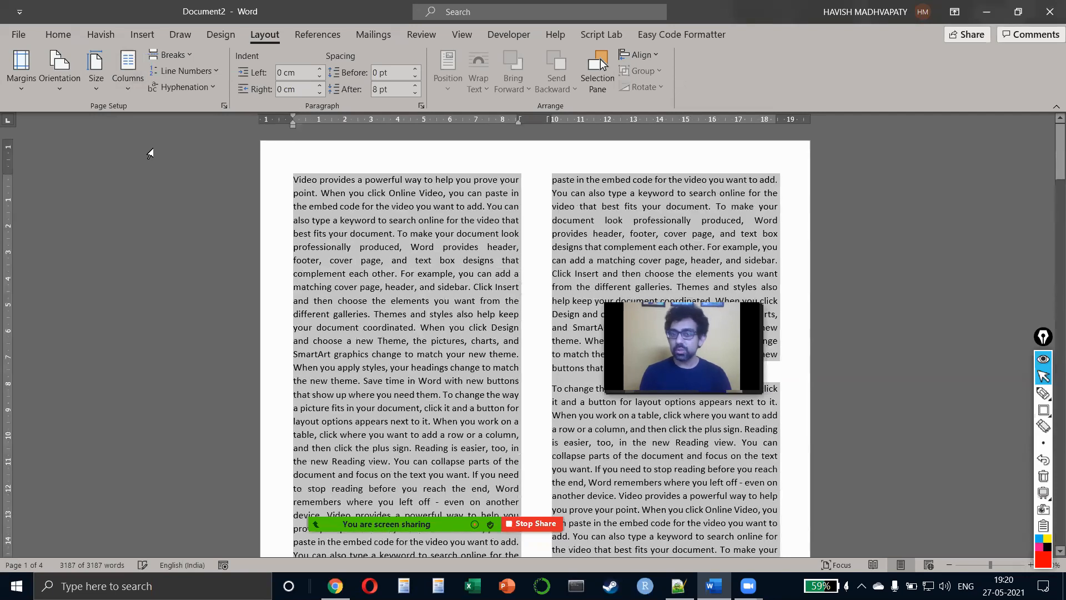
pyautogui.click(493, 318)
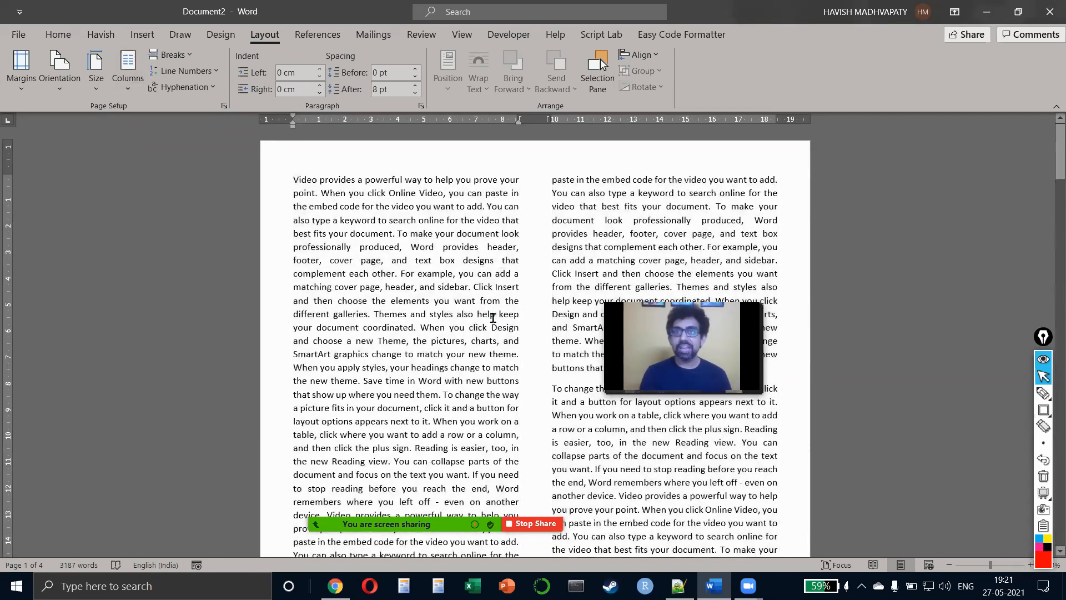
pyautogui.scroll(-5, 493, 318)
pyautogui.scroll(5, 493, 318)
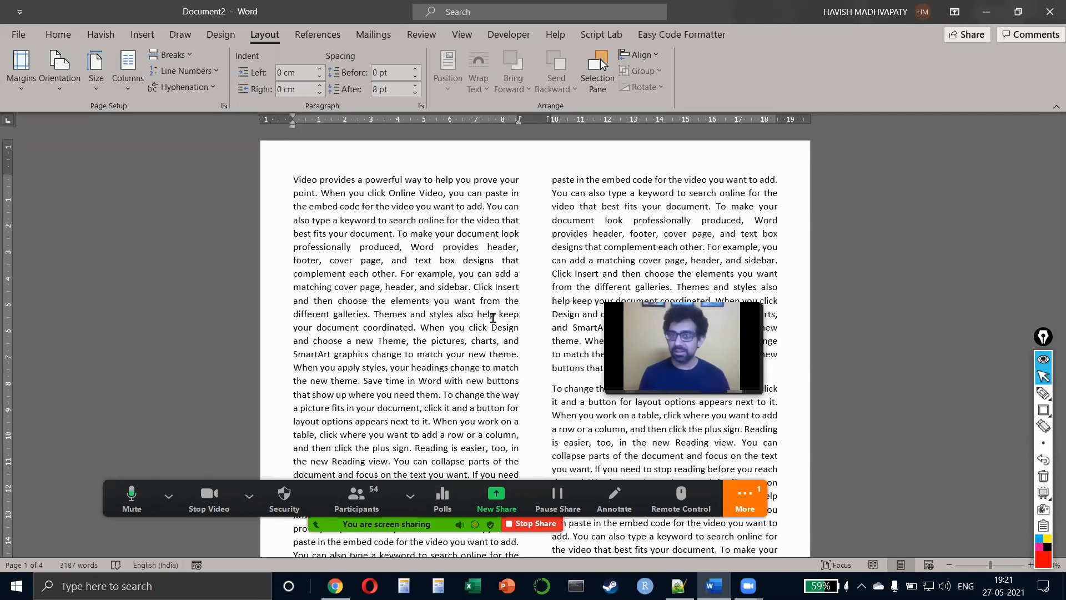
# - Undo the text justification and lay out the whole sample text in three columns
pyautogui.hotkey('ctrl', 'z')
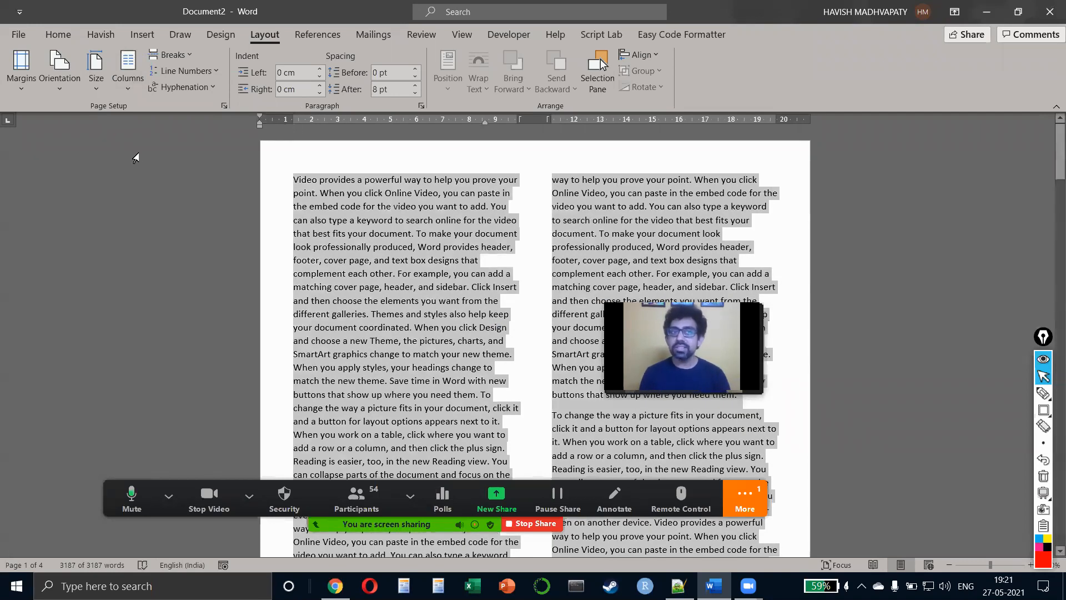
pyautogui.click(128, 67)
pyautogui.click(157, 181)
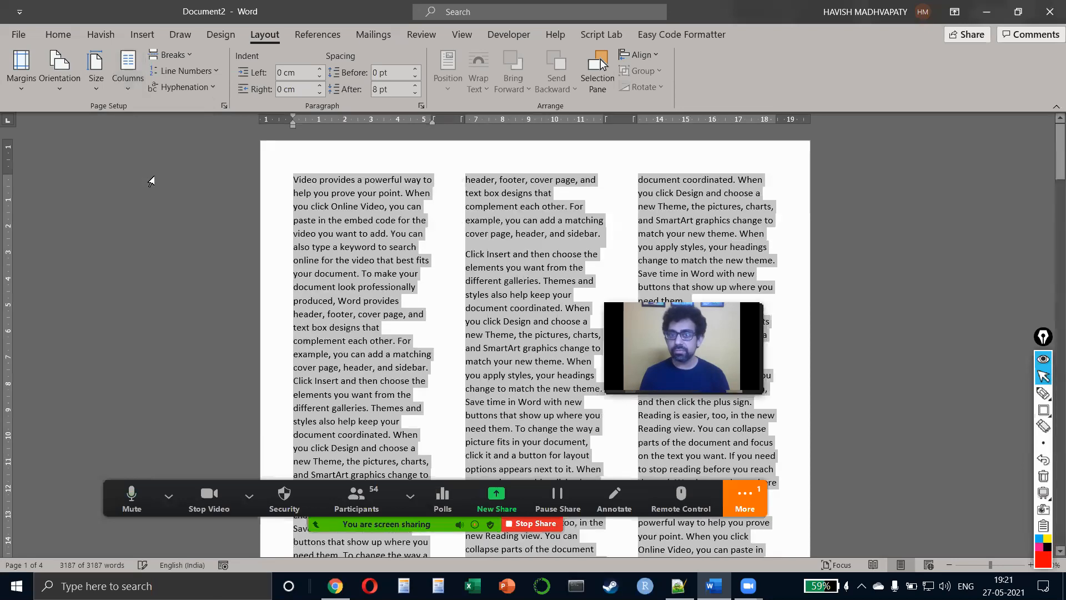
# - Change the page orientation to Landscape and check the three-column layout at a smaller zoom
pyautogui.click(51, 87)
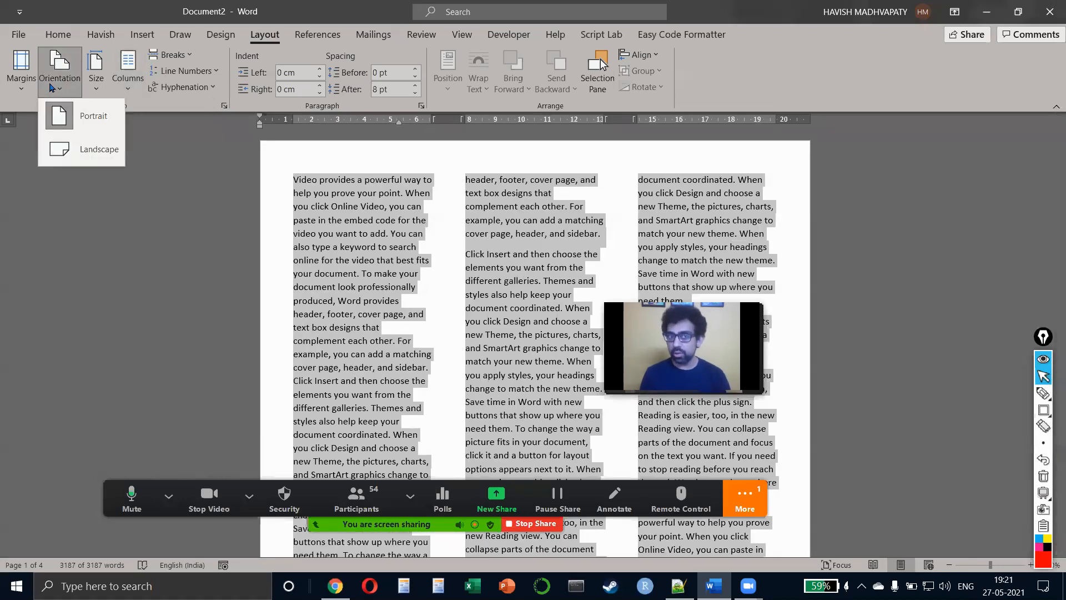
pyautogui.click(66, 149)
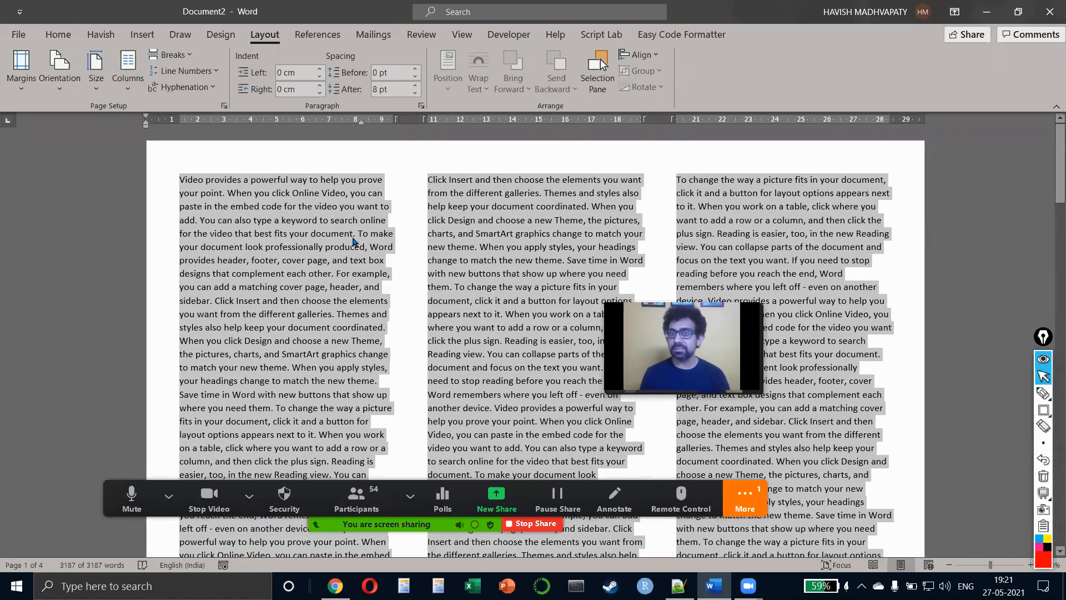
pyautogui.click(352, 236)
pyautogui.scroll(-5, 352, 236)
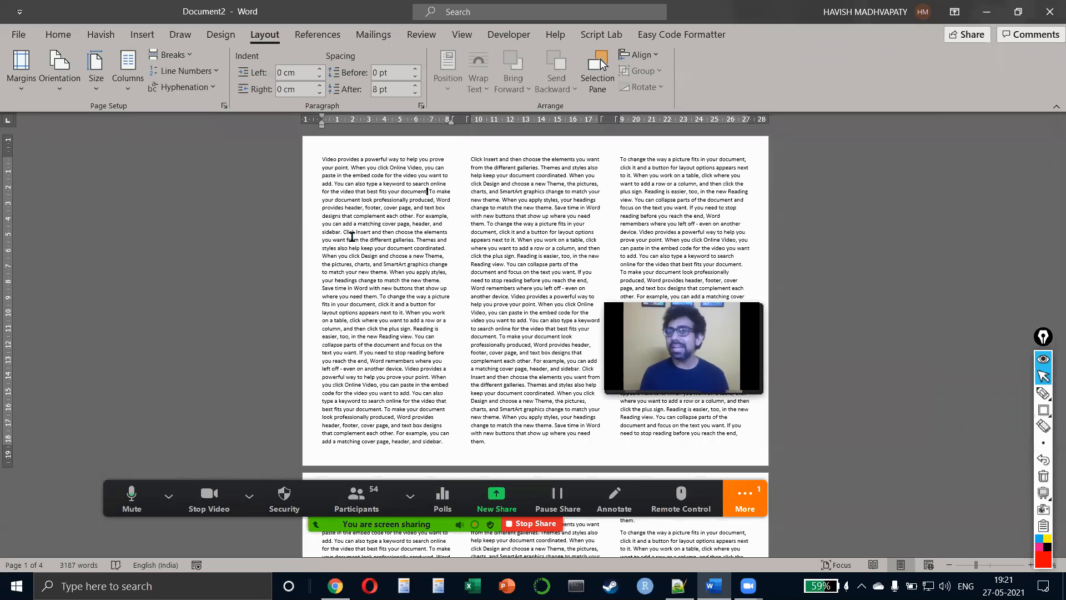
# - Read the newest message in the meeting chat and close the chat window
pyautogui.click(739, 500)
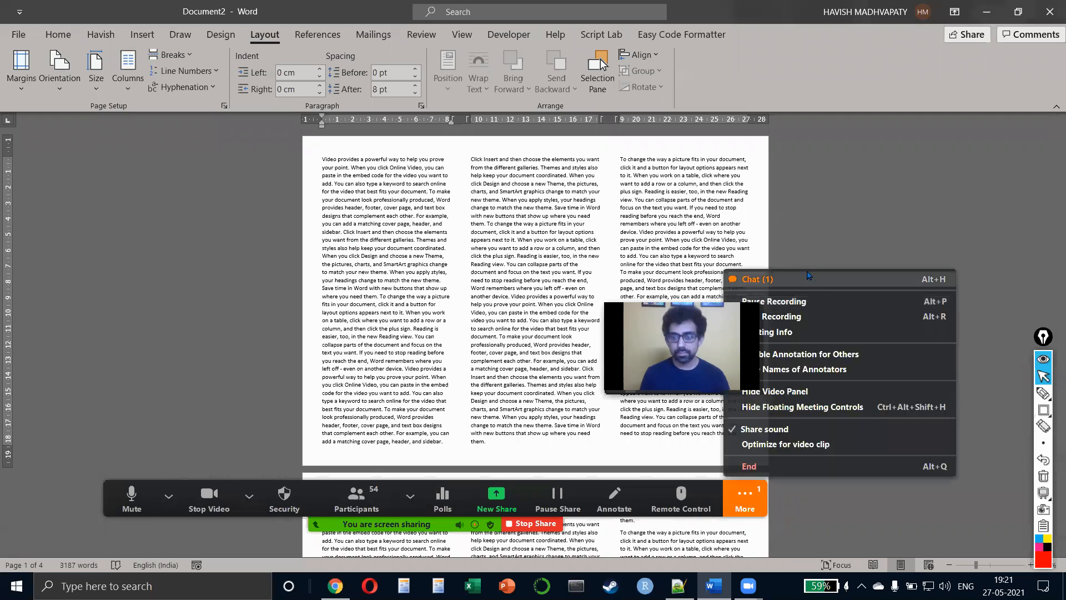
pyautogui.click(755, 278)
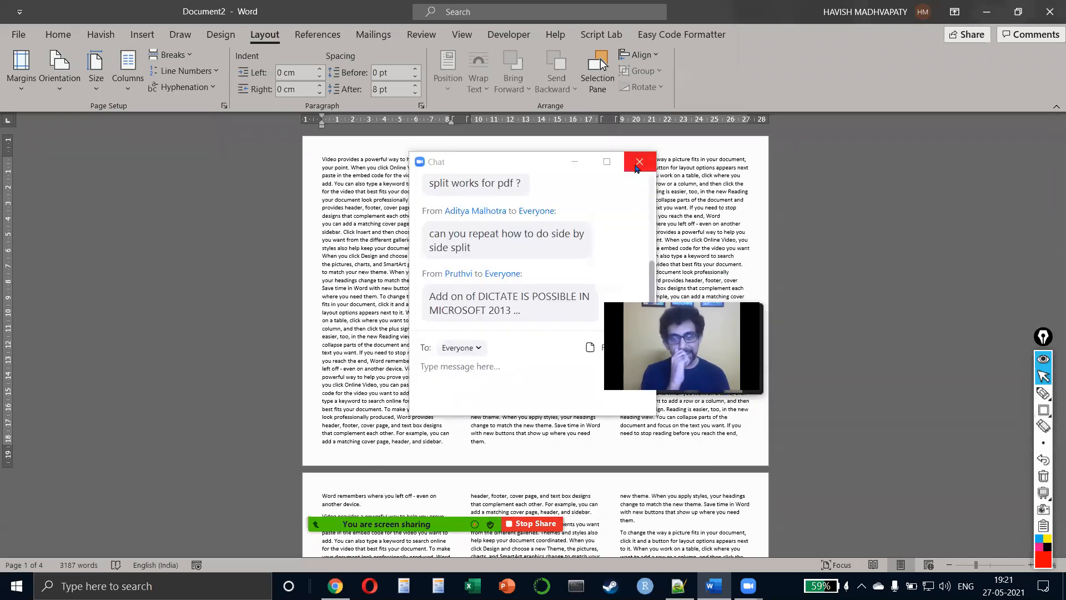
pyautogui.click(638, 163)
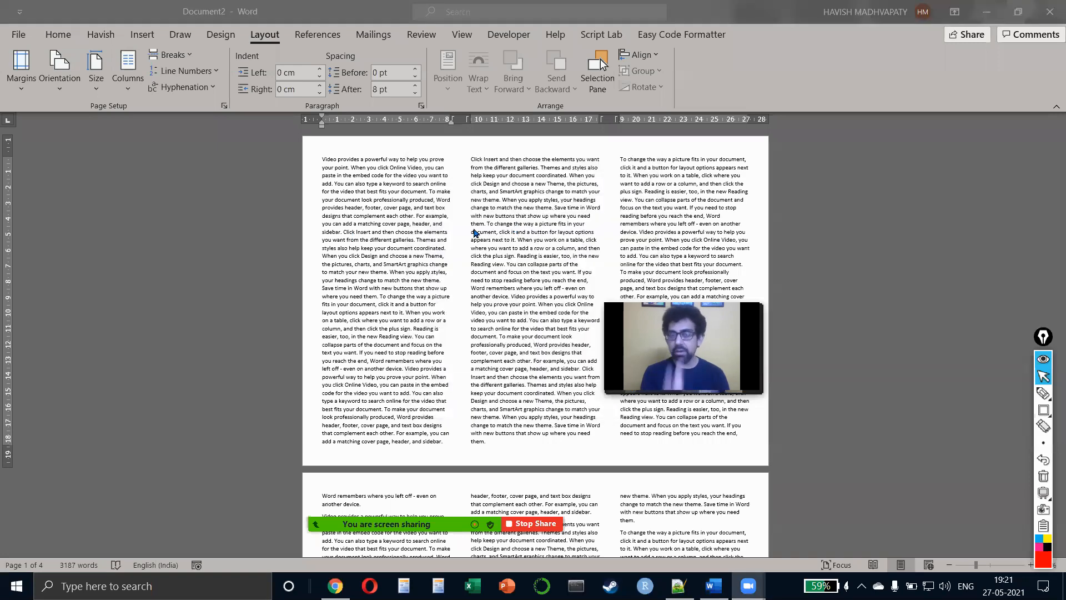
# - Change the document from three equal columns to the Left column preset with a narrow first column
pyautogui.scroll(5, 474, 231)
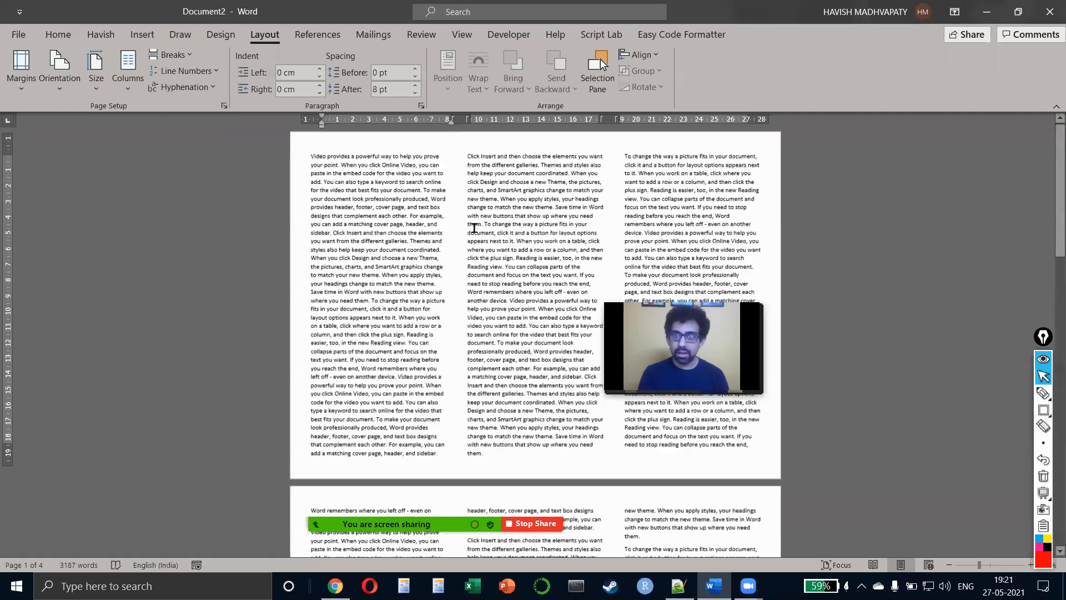
pyautogui.scroll(1, 475, 229)
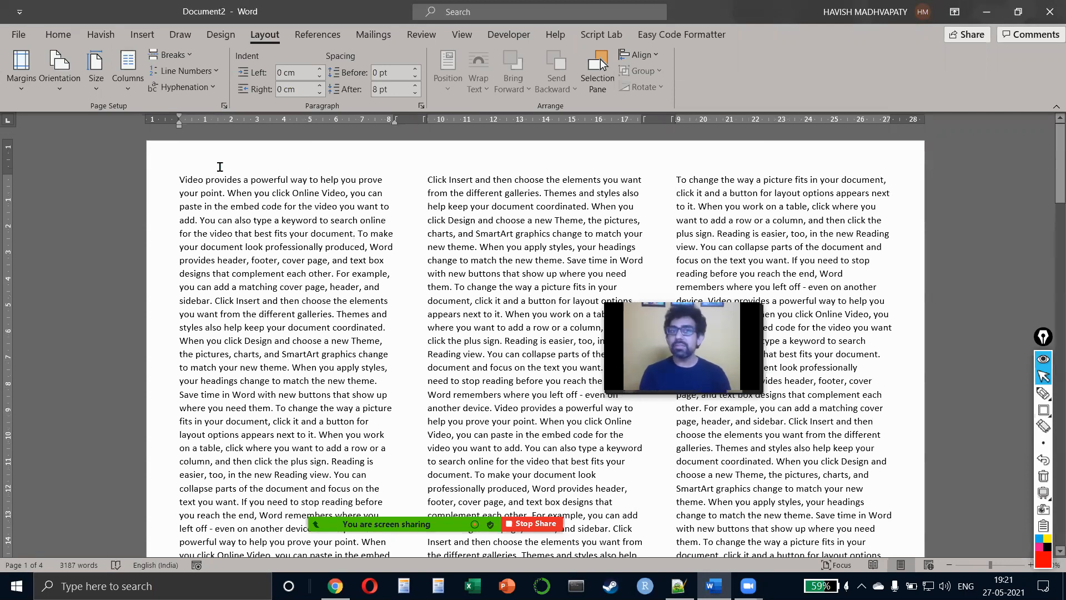
pyautogui.click(172, 178)
pyautogui.scroll(-2, 172, 179)
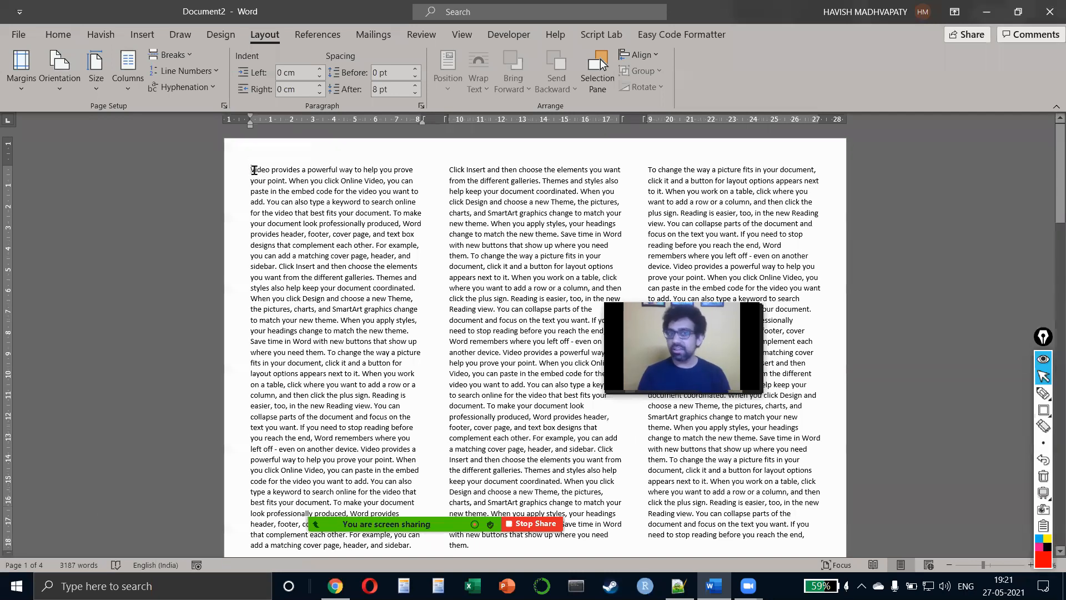
pyautogui.scroll(1, 250, 168)
pyautogui.scroll(1, 249, 168)
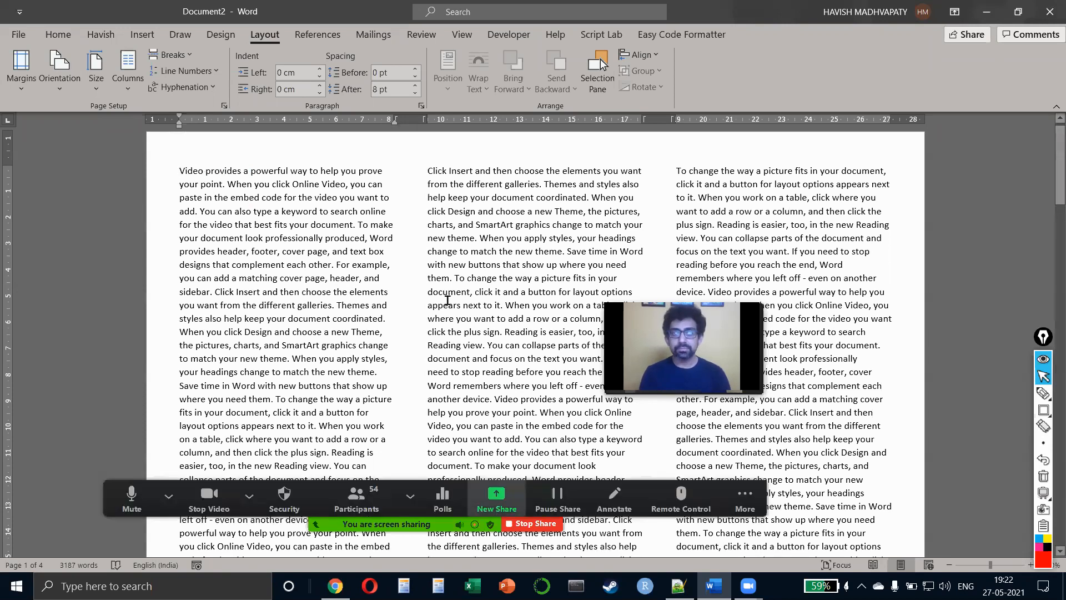
pyautogui.click(130, 89)
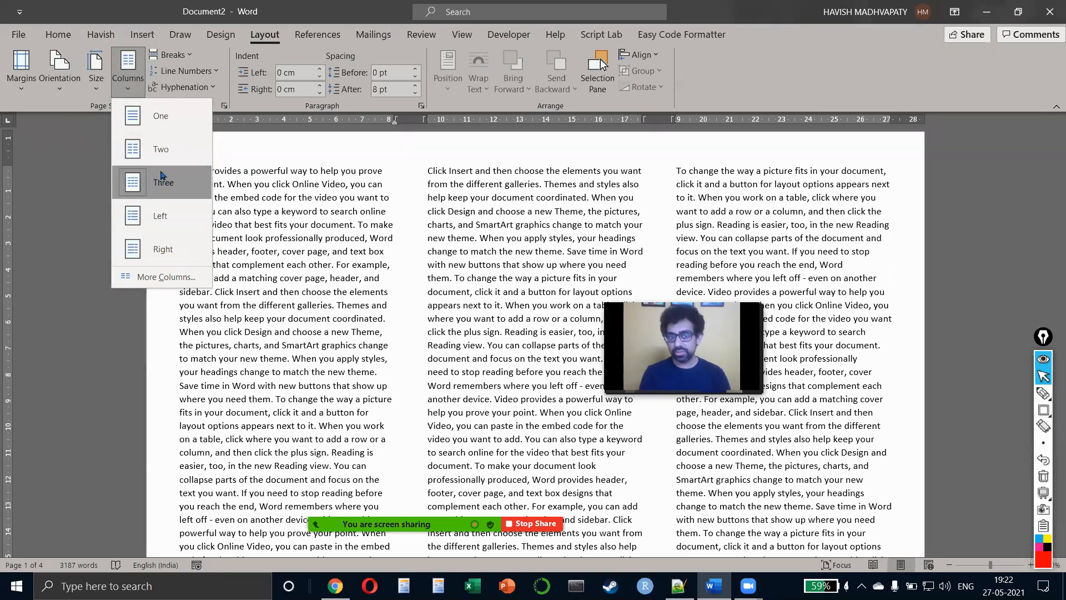
pyautogui.click(156, 214)
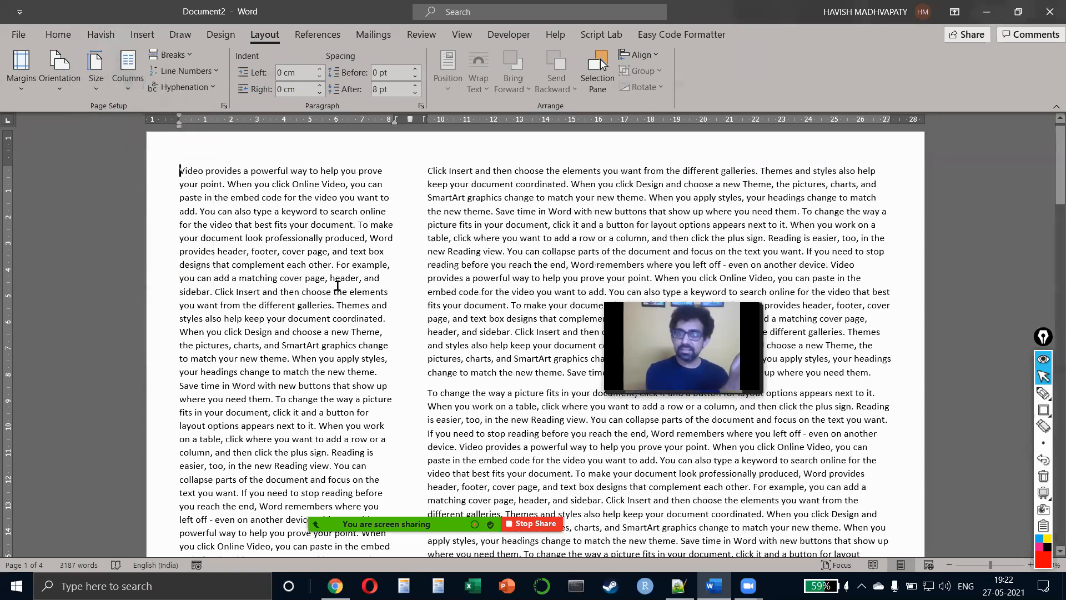
# - Set the page orientation to Portrait and lay out the whole sample text with the Left column preset
pyautogui.click(60, 69)
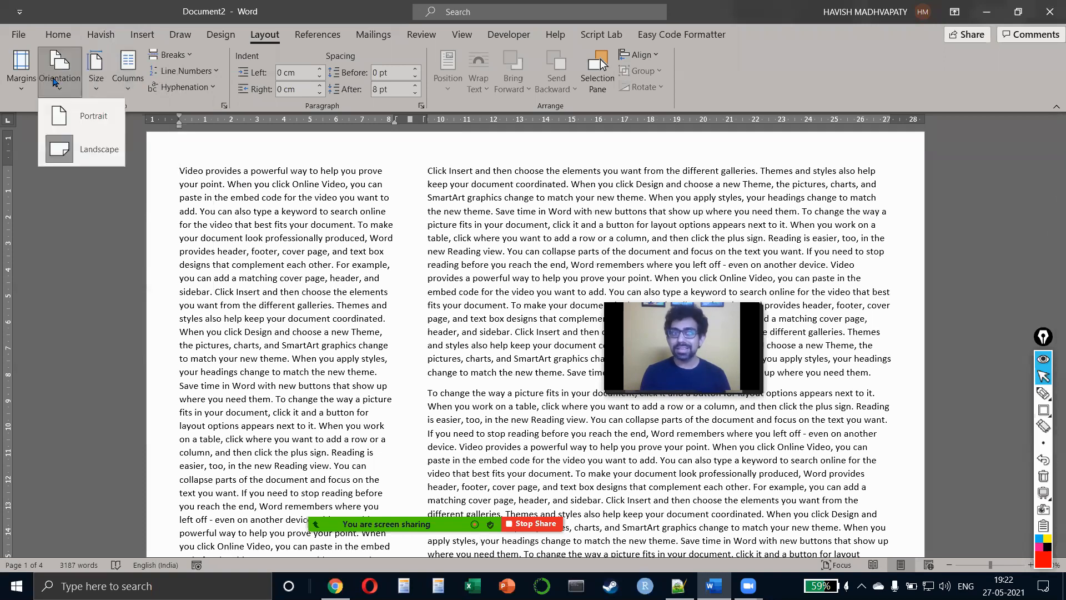
pyautogui.click(94, 130)
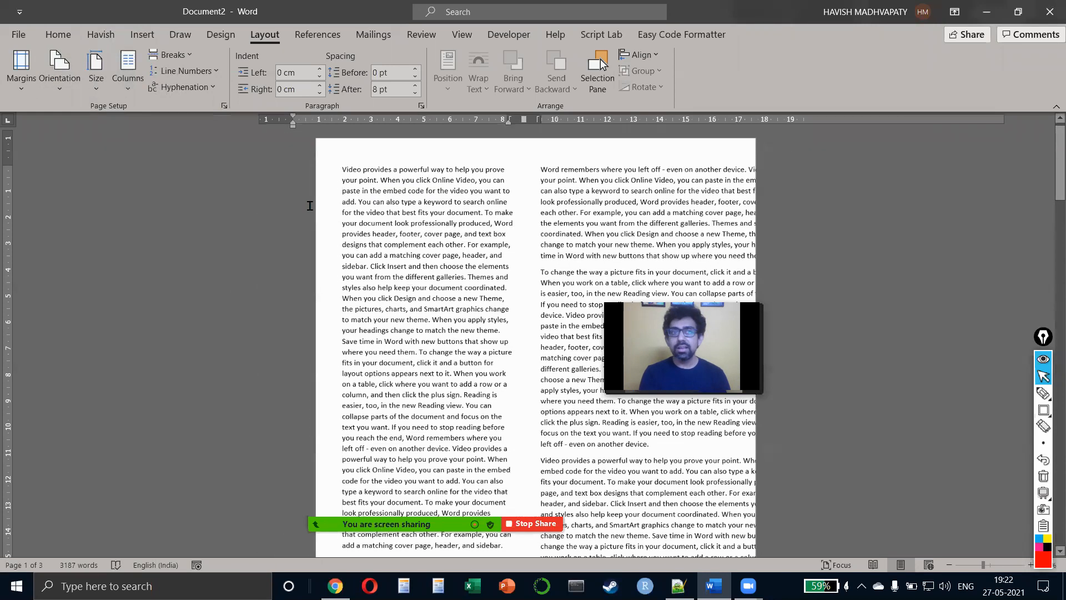
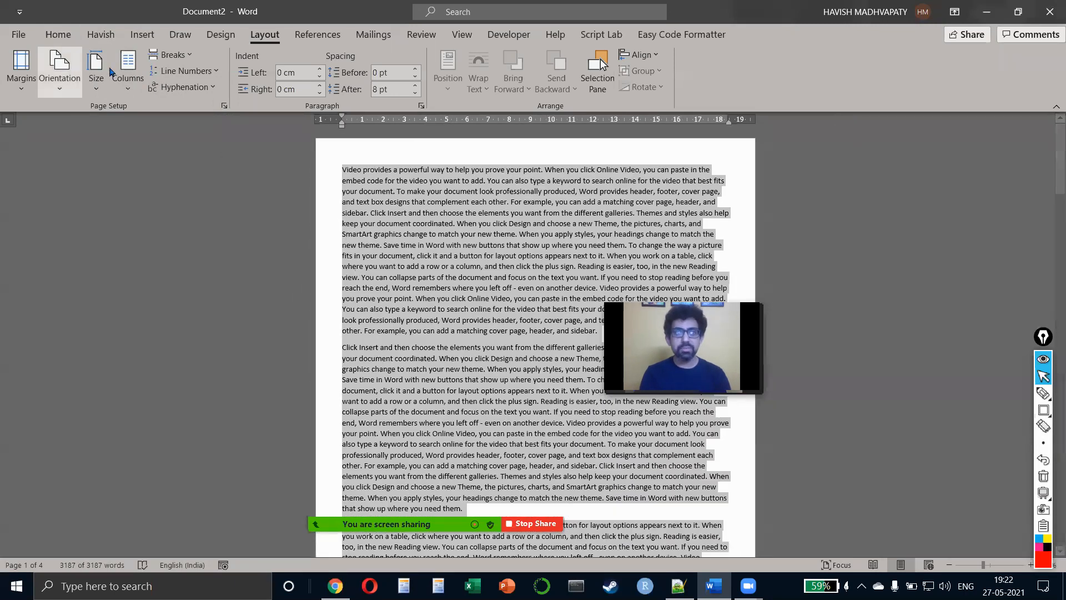
pyautogui.click(127, 72)
pyautogui.click(177, 231)
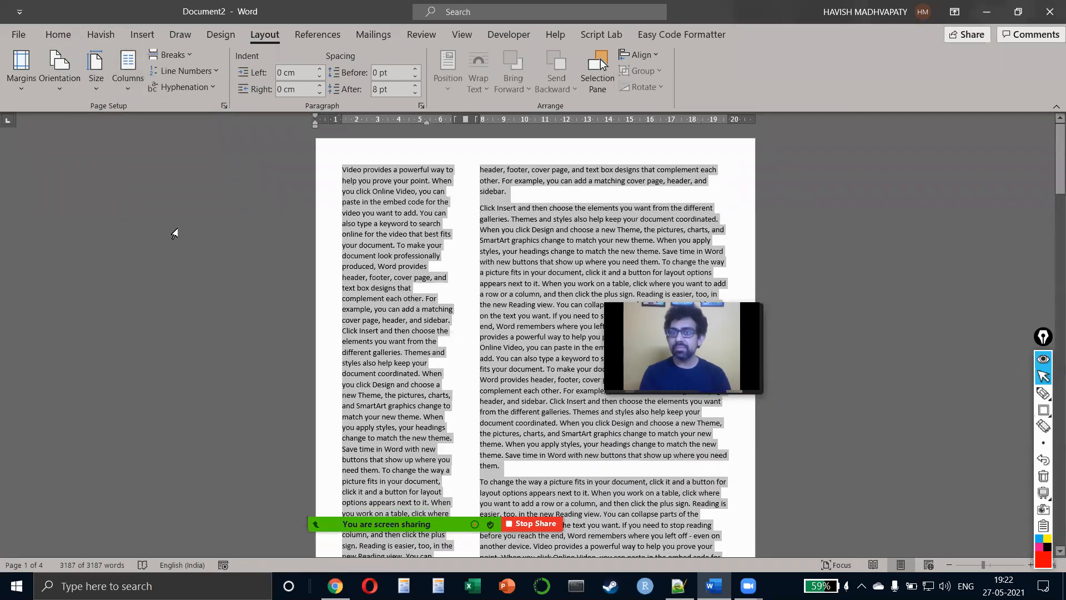
pyautogui.click(513, 243)
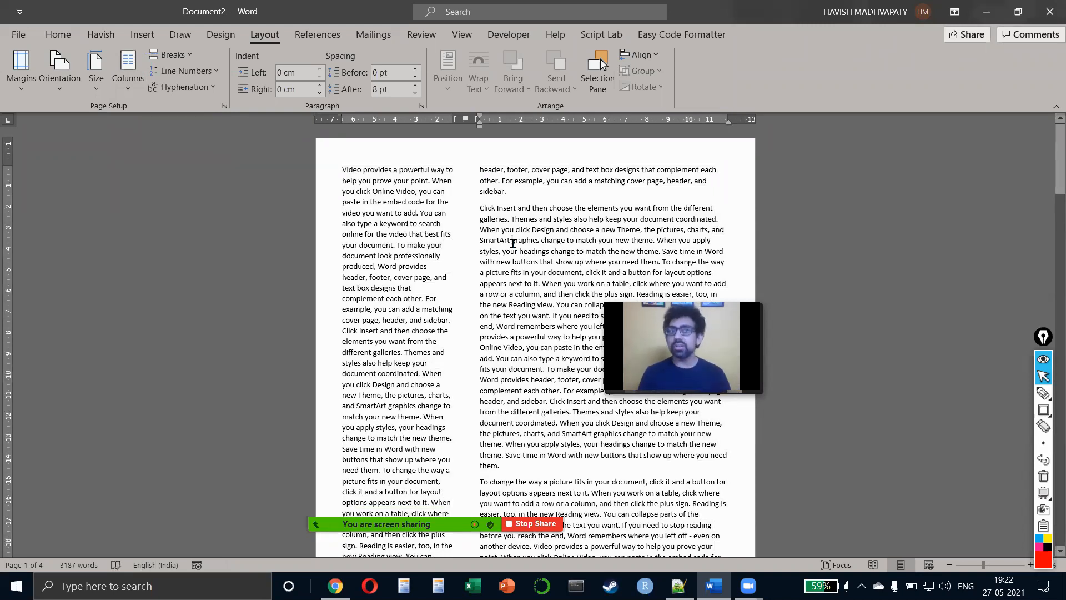
# - Look at the custom column settings and read the newest question in the meeting chat
pyautogui.click(128, 72)
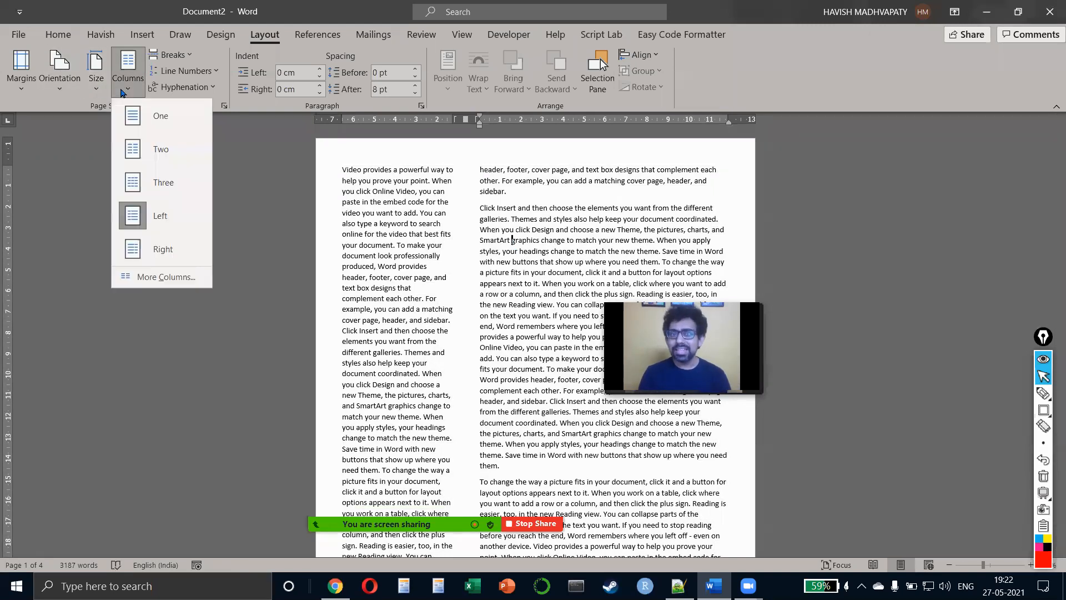
pyautogui.click(174, 279)
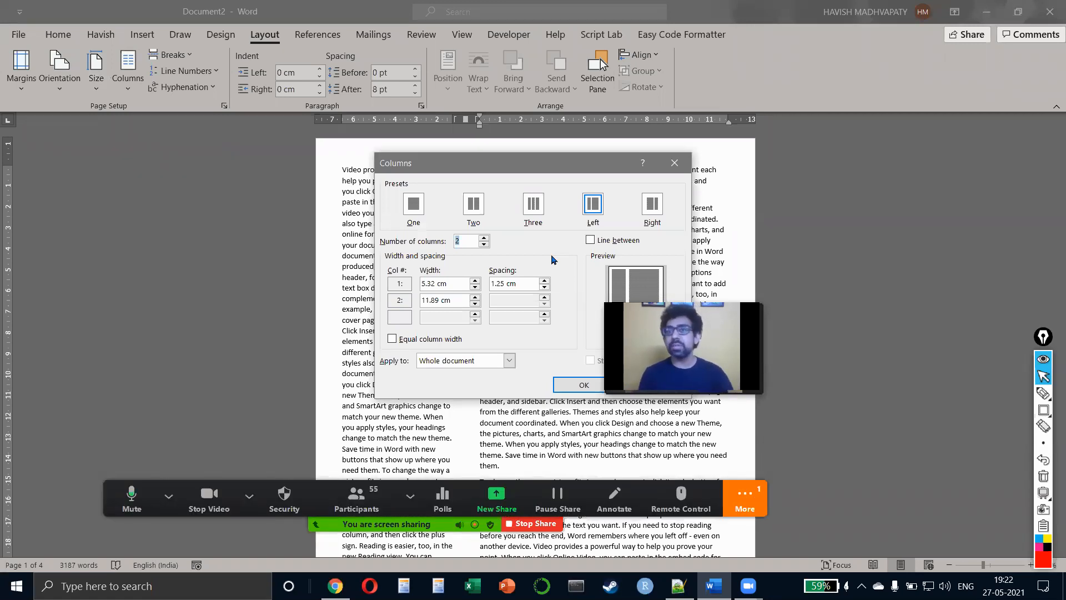
pyautogui.click(759, 494)
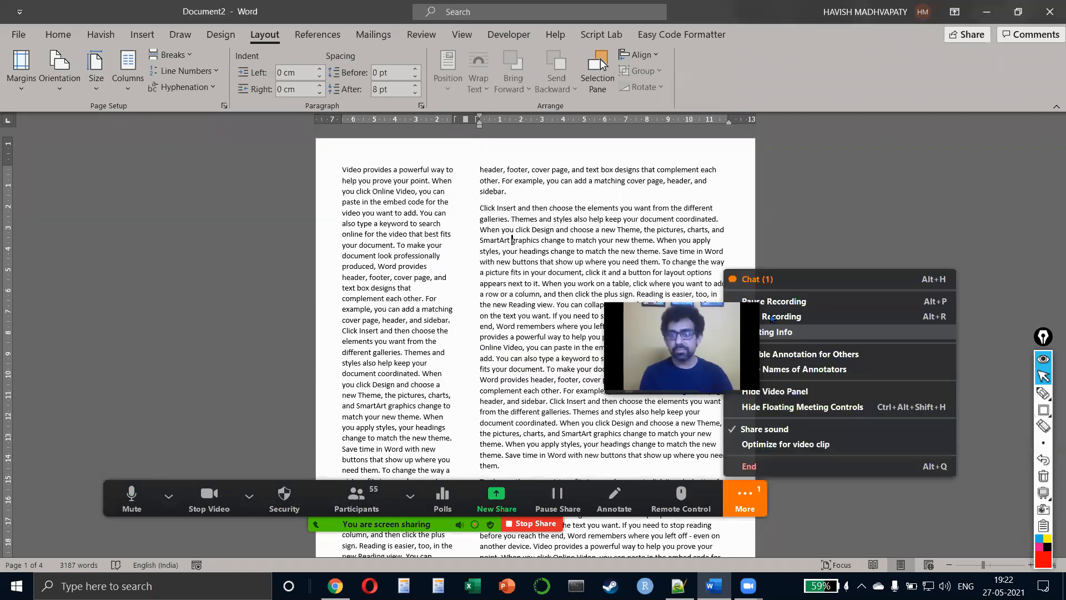
pyautogui.click(777, 284)
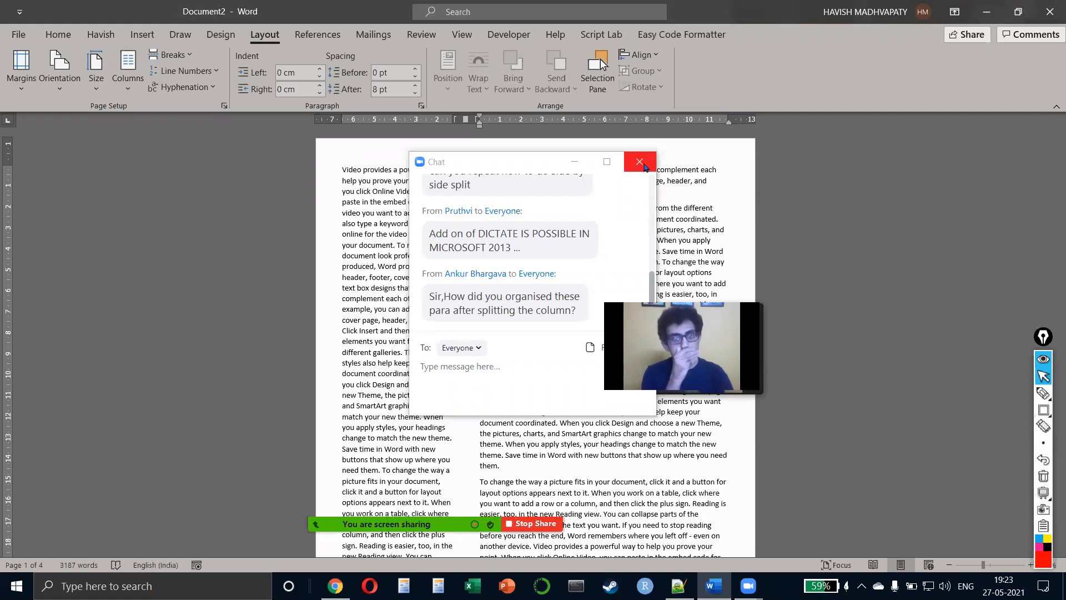
pyautogui.click(644, 166)
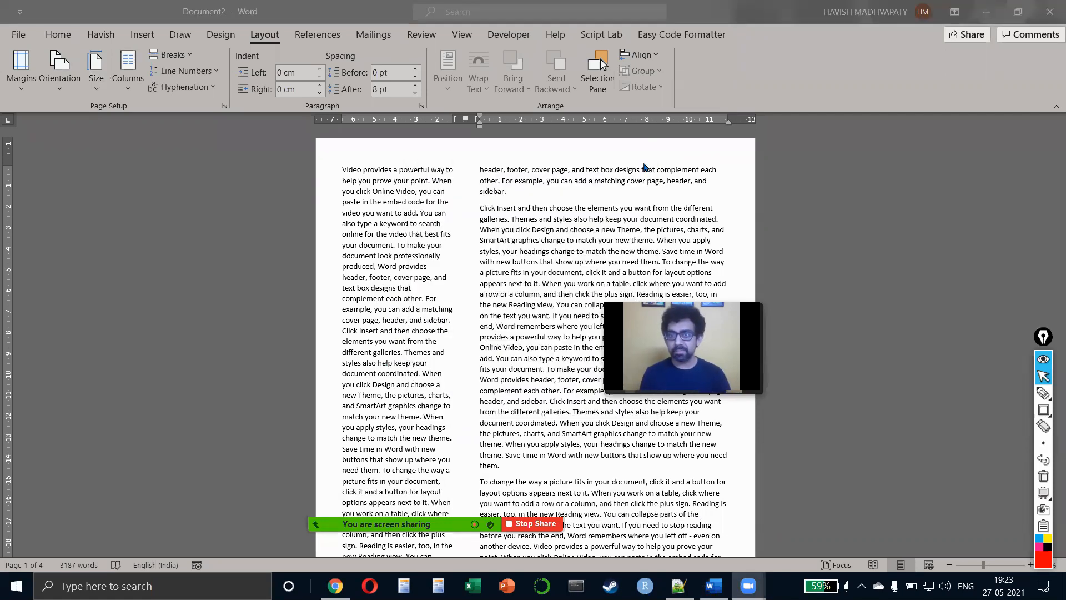
# - Undo the Left column layout and lay out the whole sample text in two columns
pyautogui.hotkey('ctrl', 'z')
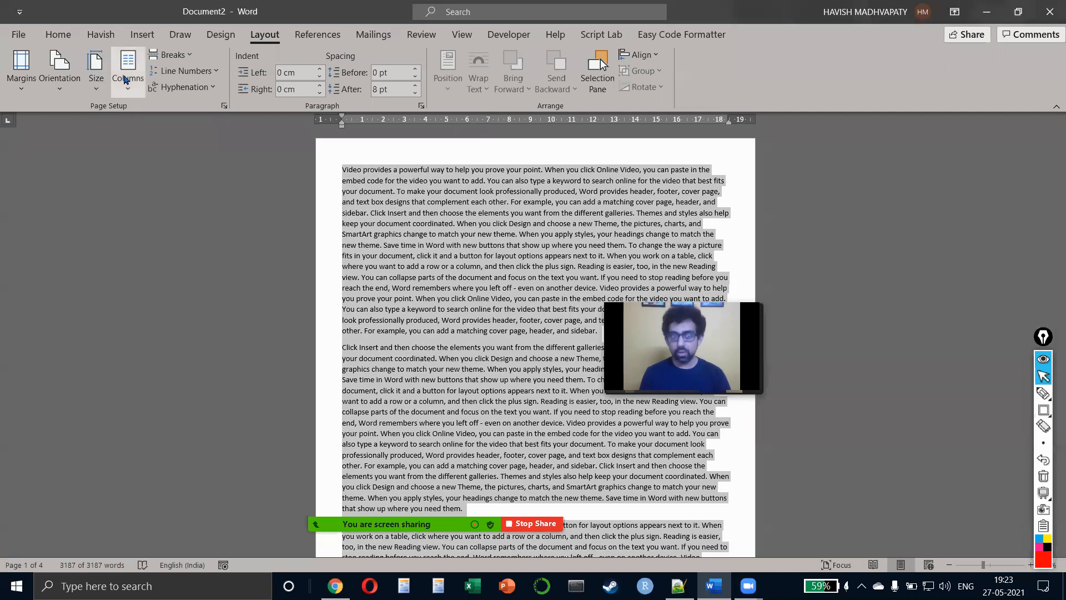
pyautogui.click(125, 79)
pyautogui.click(161, 156)
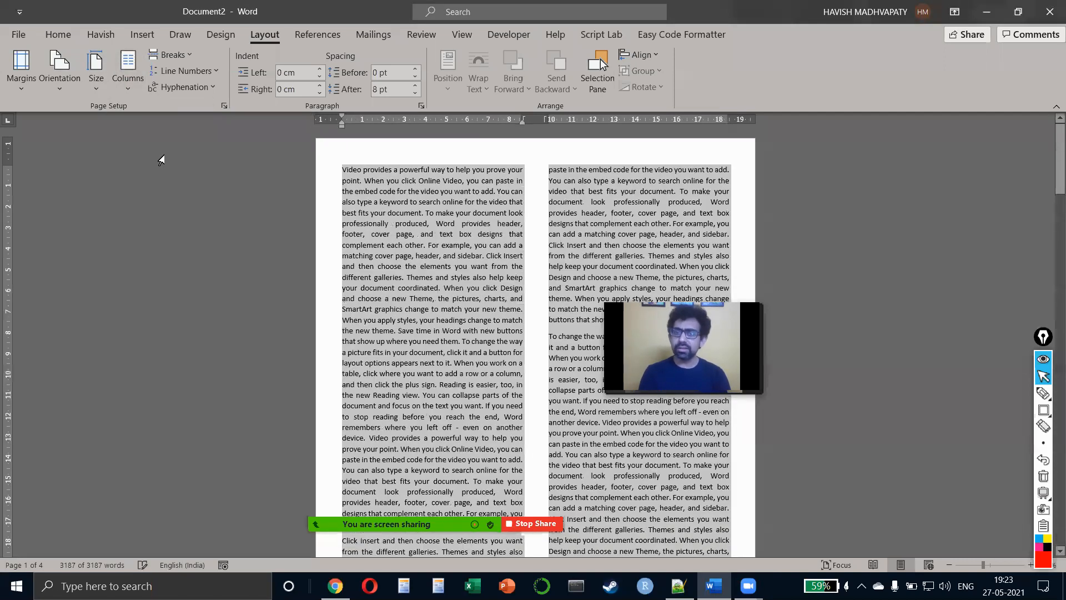
# - Try justified alignment on the two-column sample text and return it to left alignment
pyautogui.click(65, 39)
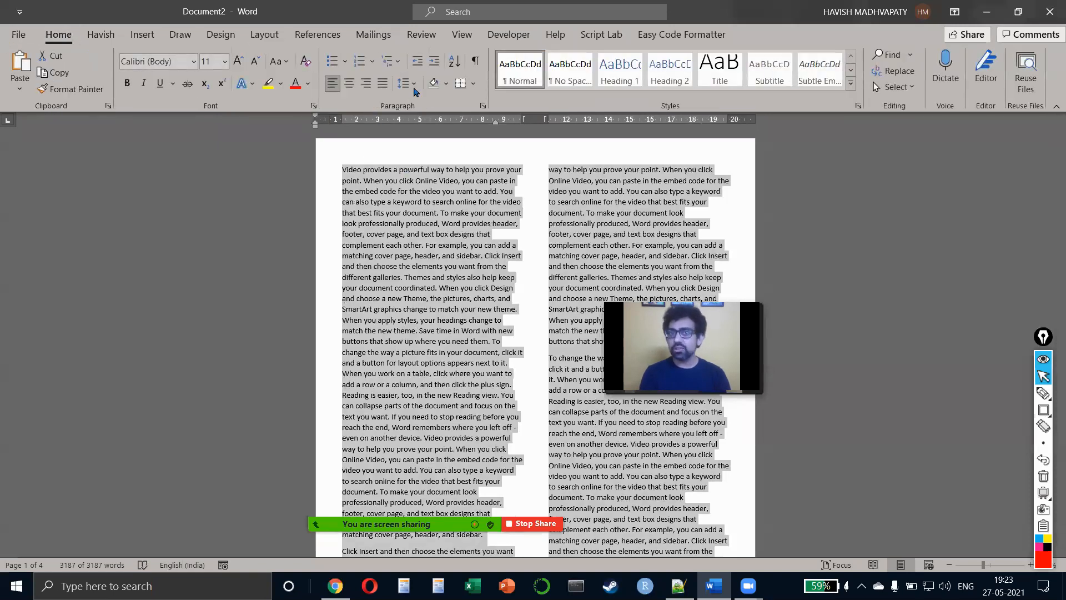
pyautogui.click(384, 83)
pyautogui.click(413, 224)
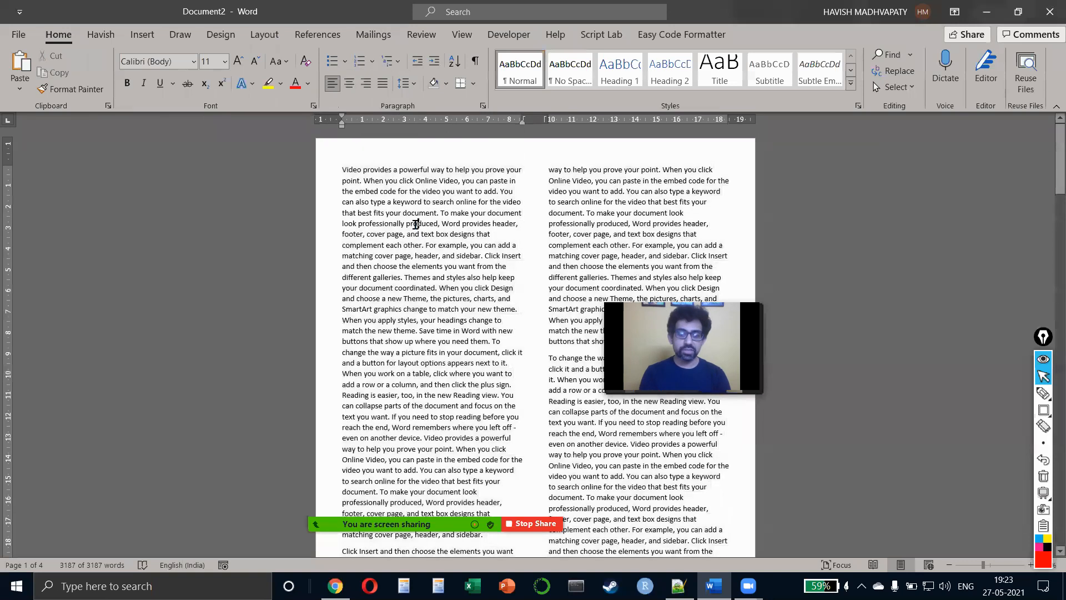
pyautogui.hotkey('ctrl', 'l')
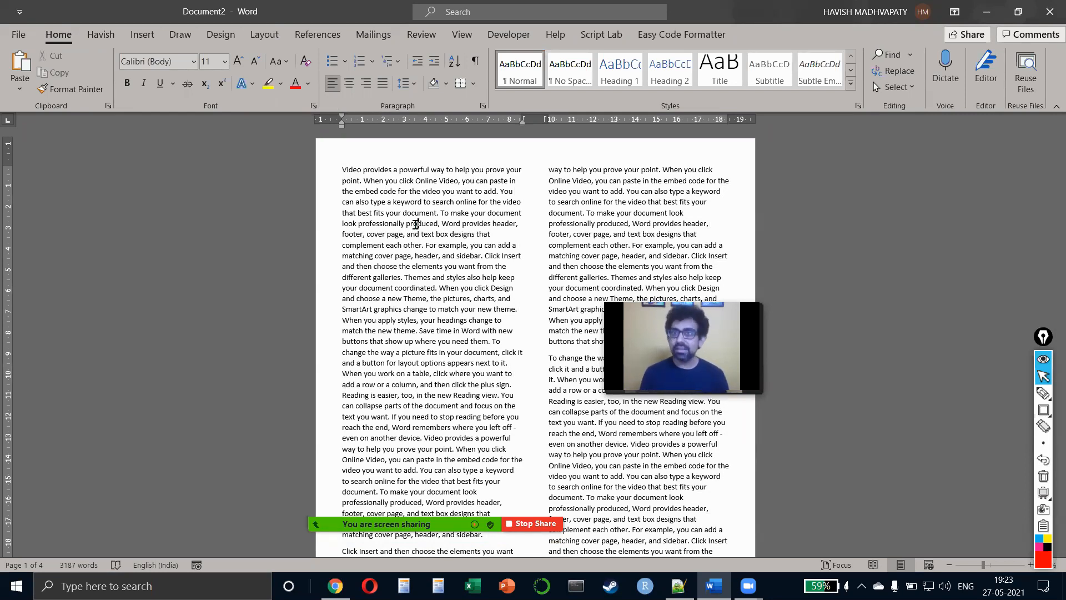
# - Insert a page break at the very start of the document and place the cursor on the blank first page
pyautogui.hotkey('ctrl', 'Home')
pyautogui.press('Return')
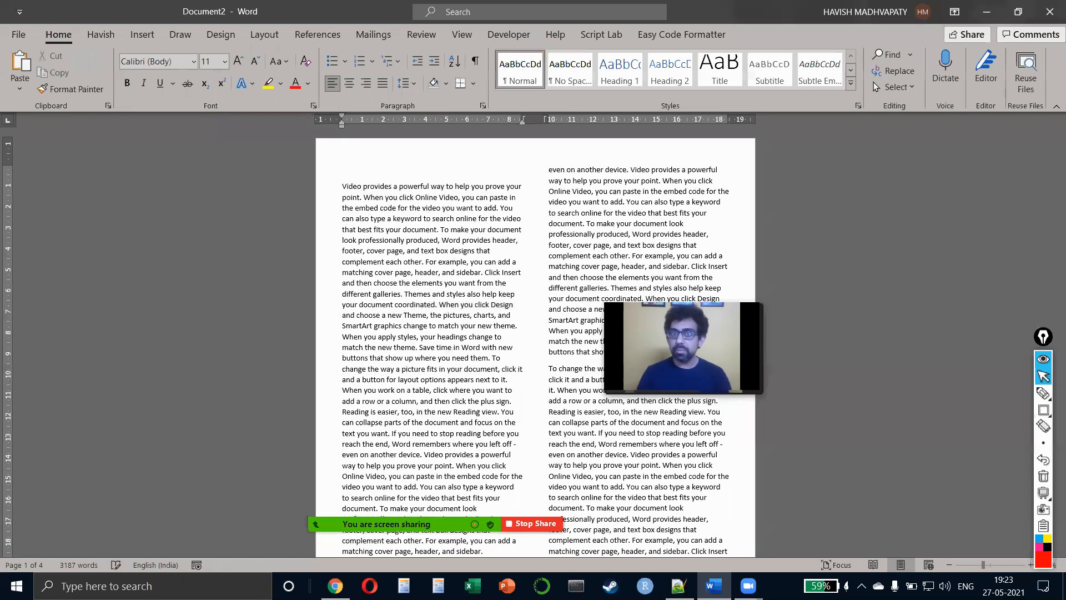
pyautogui.press('BackSpace')
pyautogui.hotkey('ctrl', 'Return')
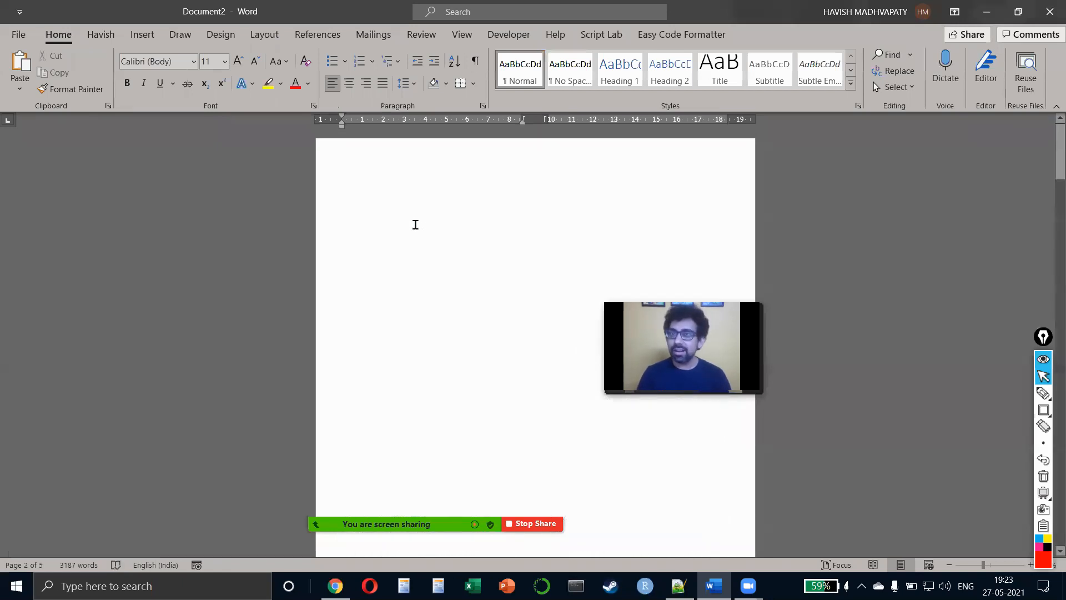
pyautogui.click(415, 224)
pyautogui.press('Home')
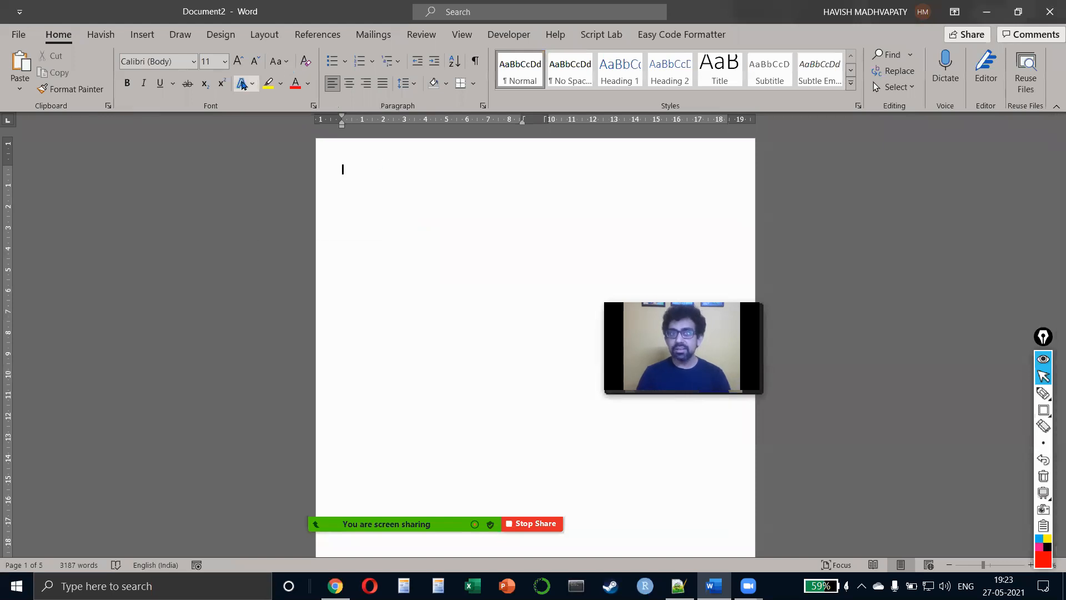
# - Look over the available text effects for the blank first page and close the gallery without choosing one
pyautogui.click(242, 83)
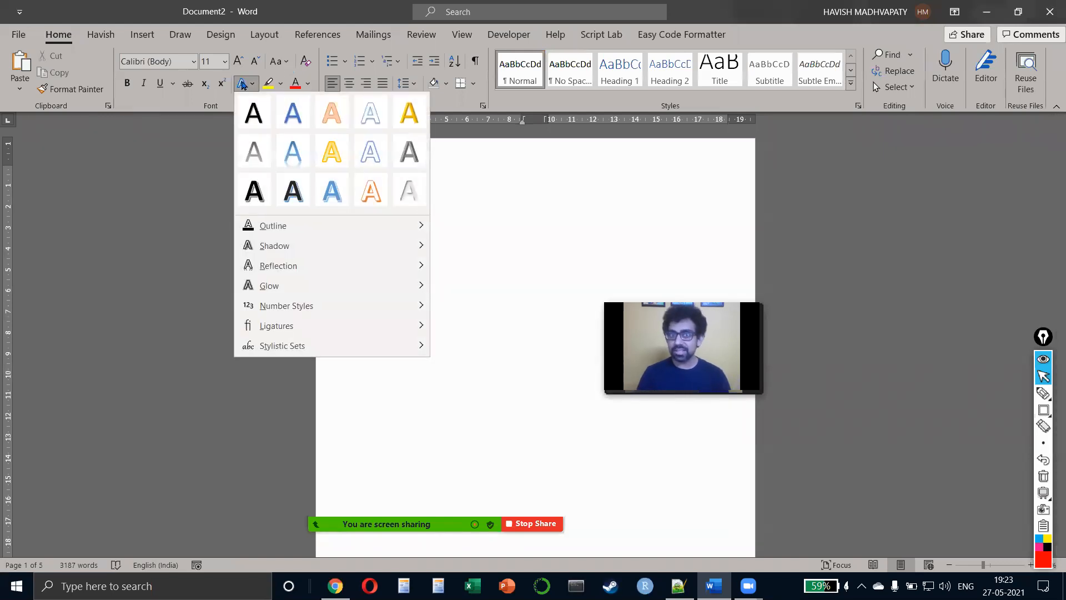
pyautogui.click(632, 200)
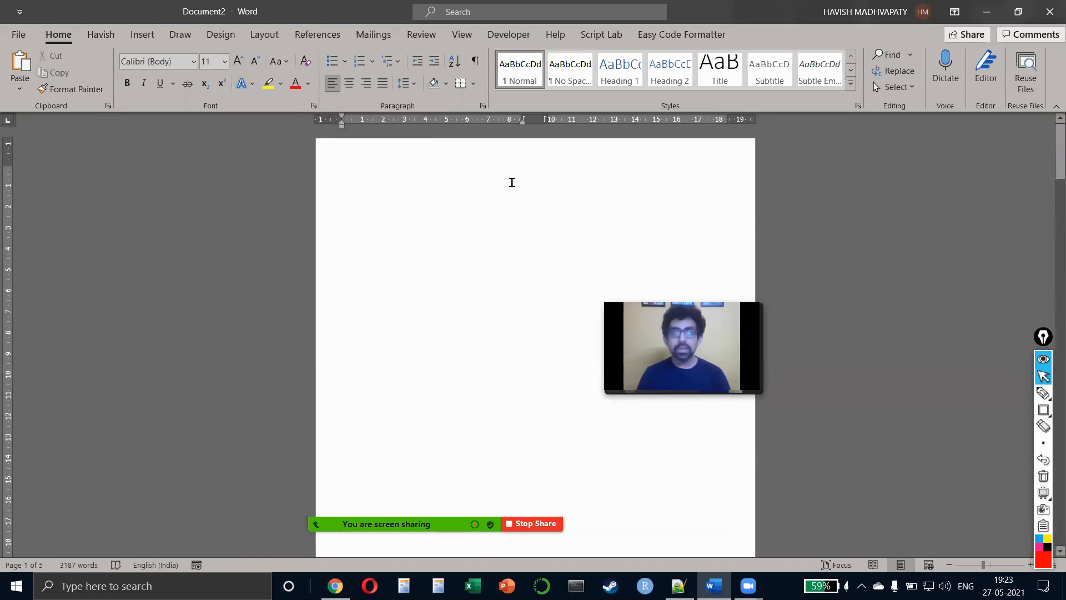
pyautogui.click(449, 169)
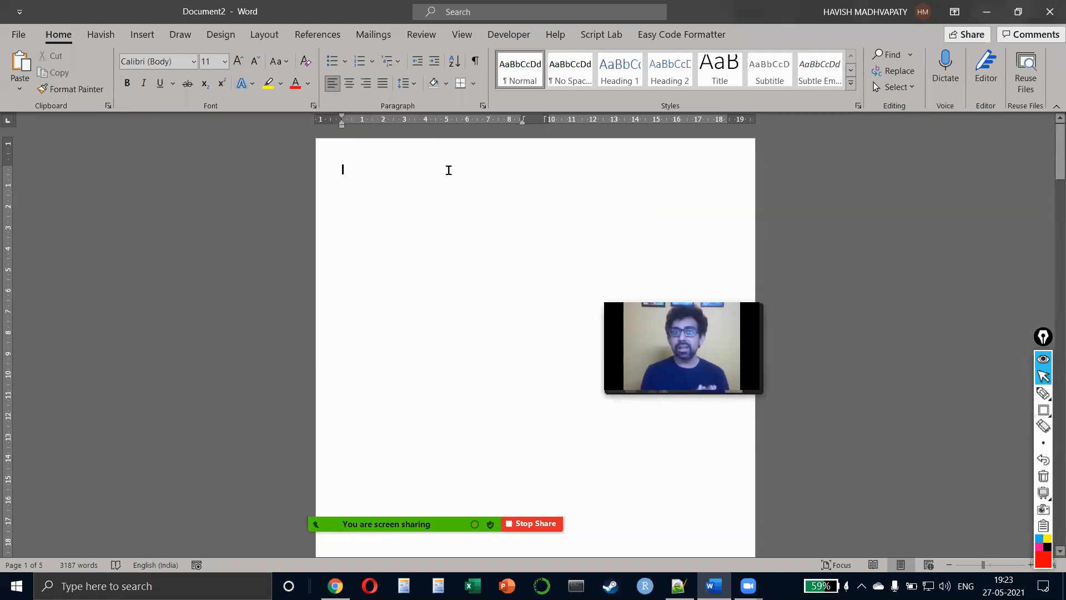
# - Switch to Google Chrome and open the Canva home page in a new browser window
pyautogui.hotkey('alt', 'Tab')
pyautogui.hotkey('alt', 'Tab')
pyautogui.hotkey('alt', 'Tab')
pyautogui.hotkey('alt', 'Tab')
pyautogui.hotkey('alt', 'Tab')
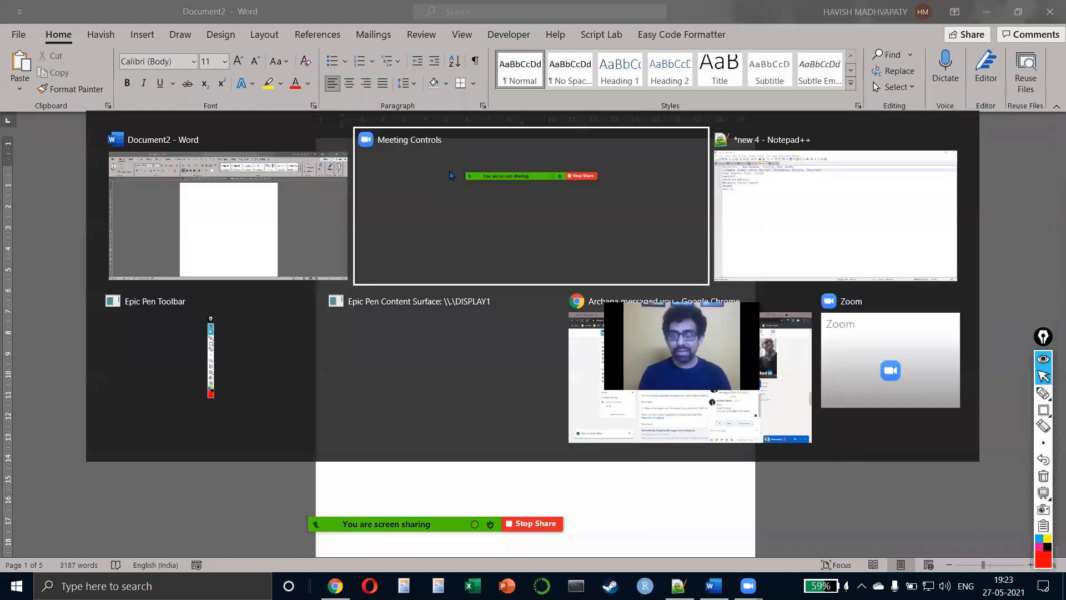
pyautogui.hotkey('ctrl', 'n')
pyautogui.write('canv')
pyautogui.press('Return')
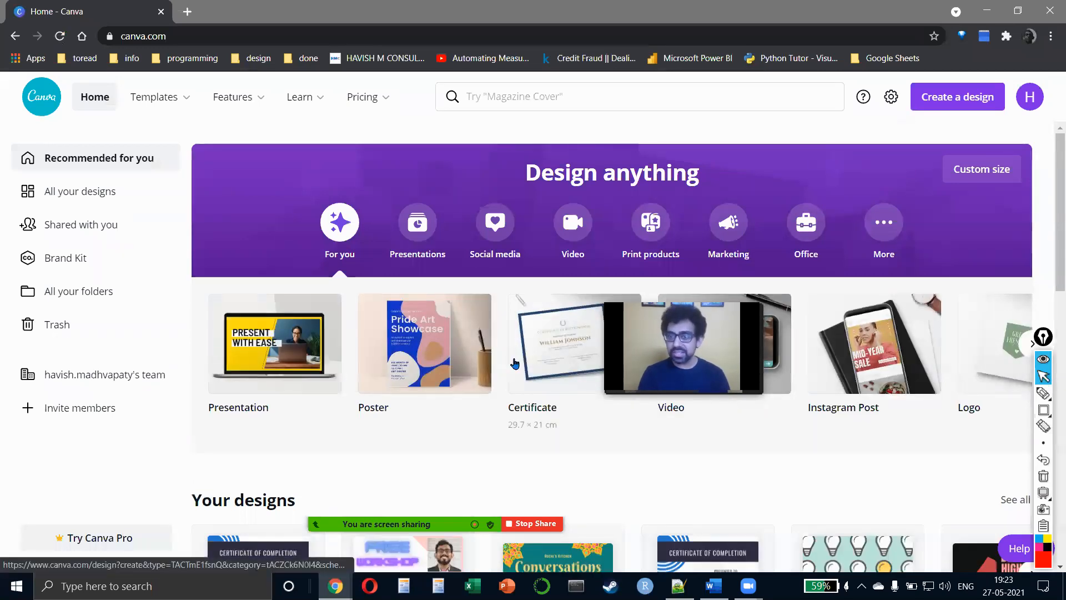
# - Create a blank A4 design from the suggested design types and browse its templates
pyautogui.hscroll(5, 537, 305)
pyautogui.hscroll(5, 515, 363)
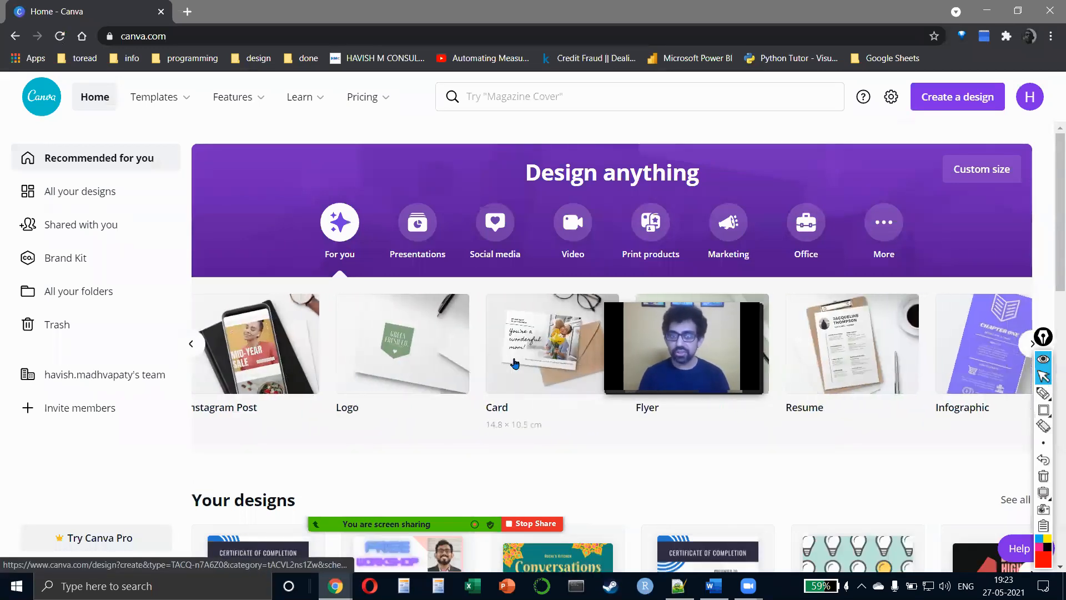
pyautogui.click(541, 362)
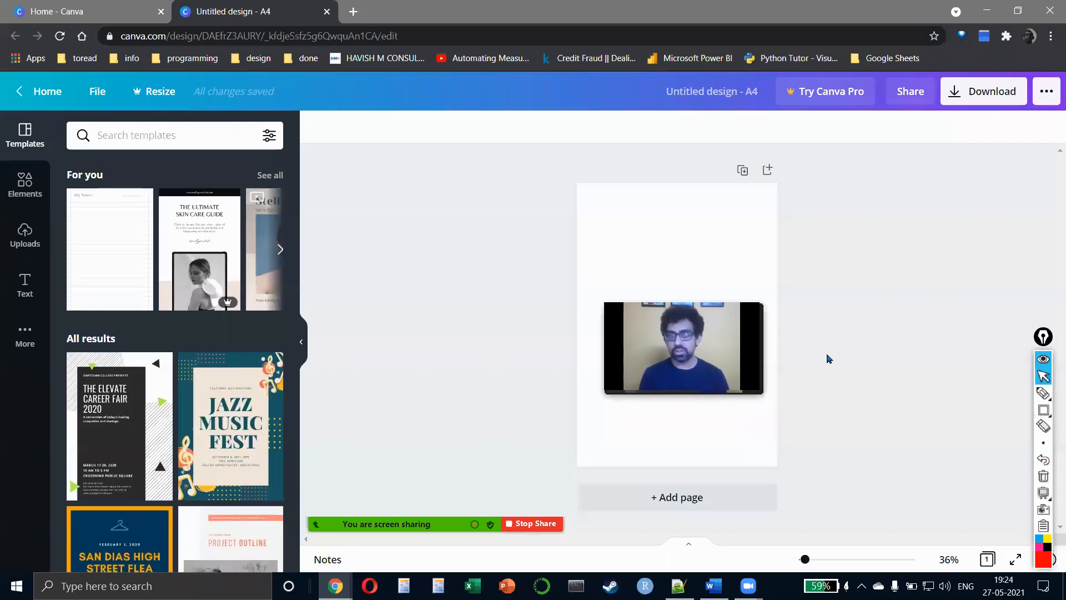
pyautogui.scroll(-6, 279, 517)
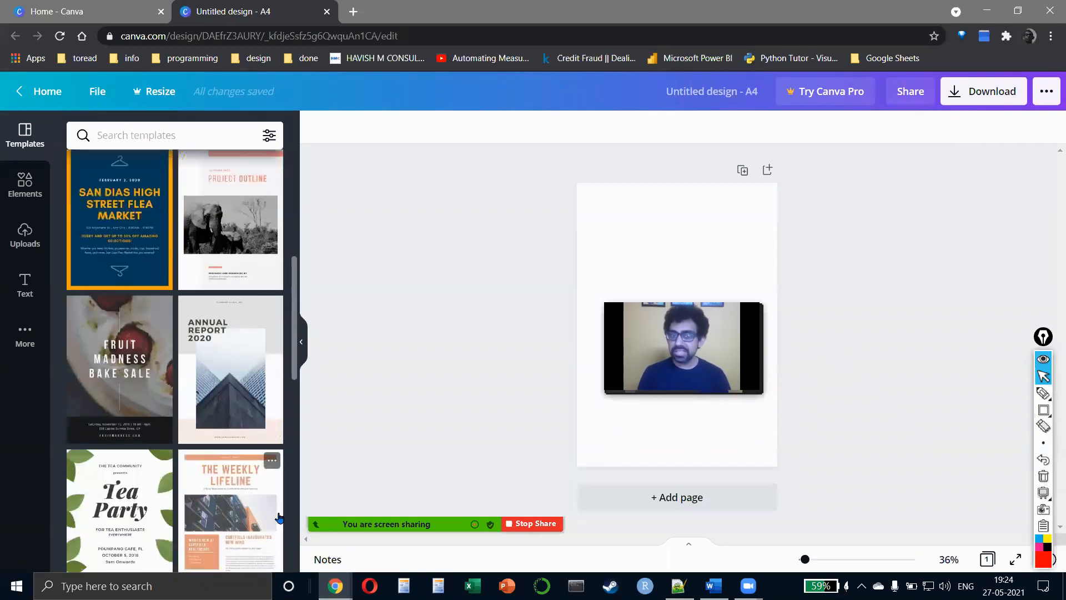
# - Apply the cover page of the White and Grey Minimalist Annual Report template to the blank A4 design
pyautogui.click(228, 427)
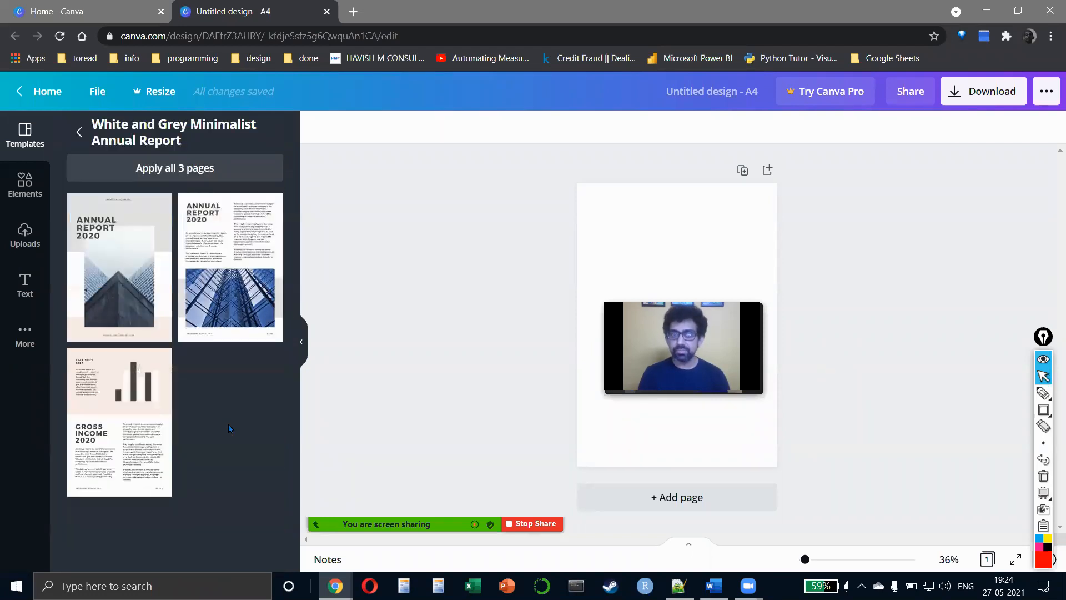
pyautogui.click(118, 268)
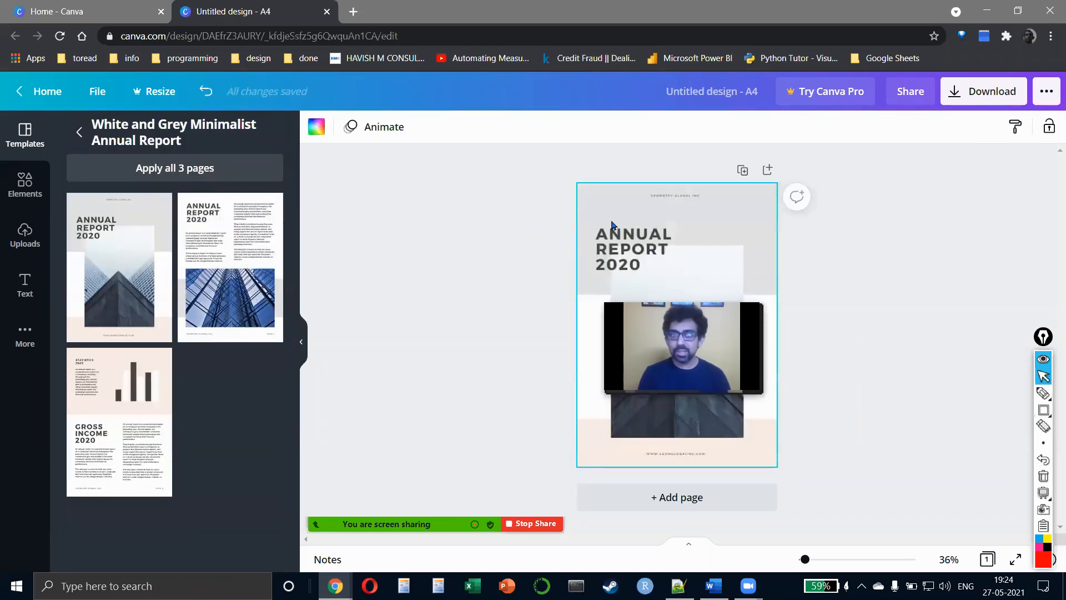
pyautogui.scroll(3, 613, 226)
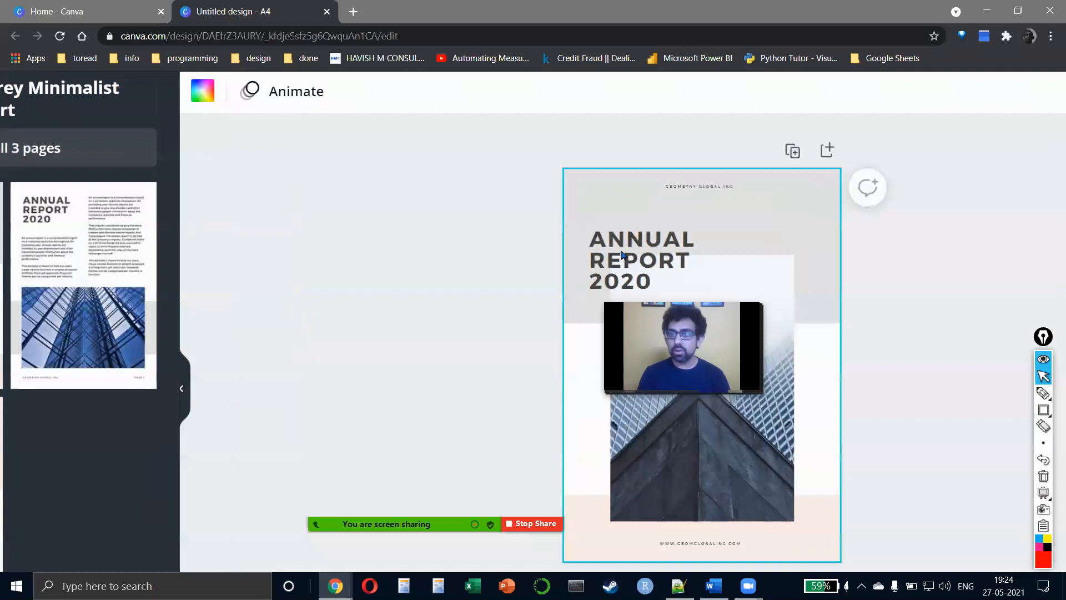
# - Move the ANNUAL REPORT 2020 title towards the cover's upper-left corner and delete the company name line above it
pyautogui.moveTo(622, 254); pyautogui.dragTo(600, 215)
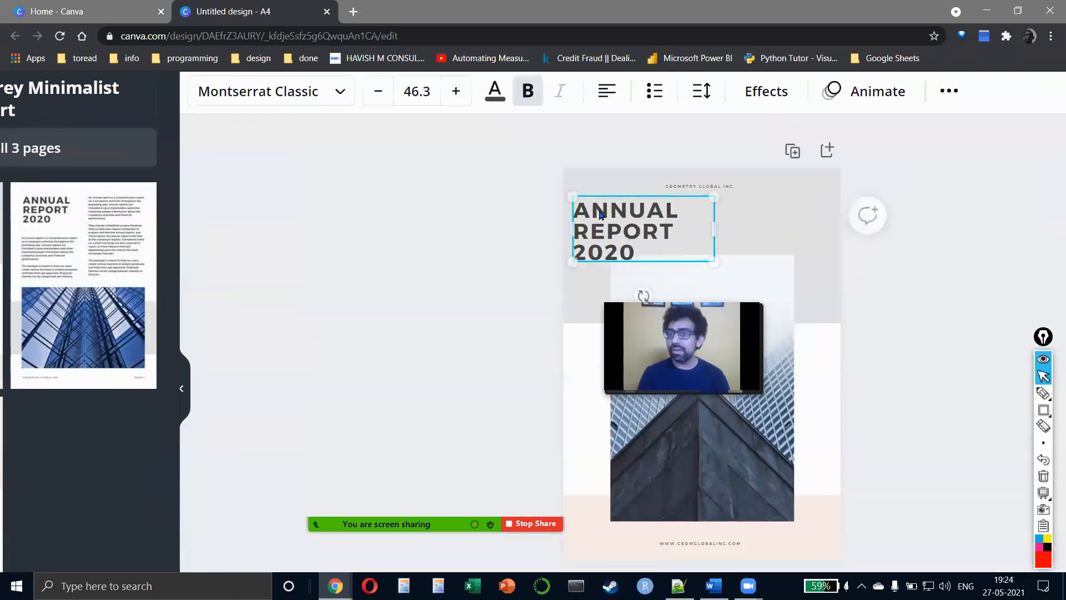
pyautogui.click(684, 188)
pyautogui.press('Delete')
# - Recolour the ANNUAL REPORT 2020 title dark blue from the default colours and deselect it
pyautogui.click(637, 224)
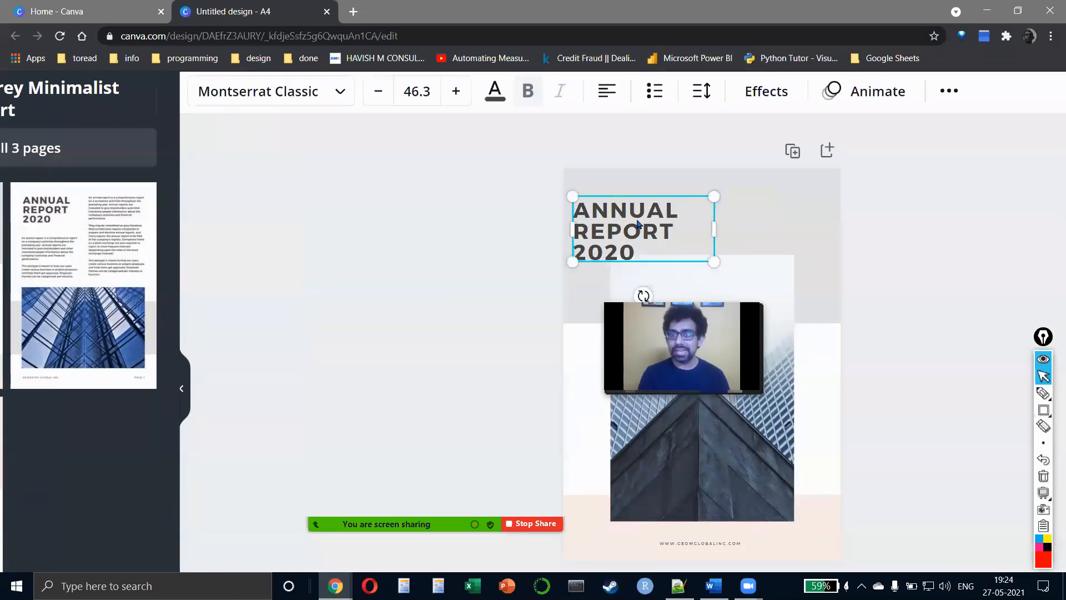
pyautogui.scroll(-3, 451, 92)
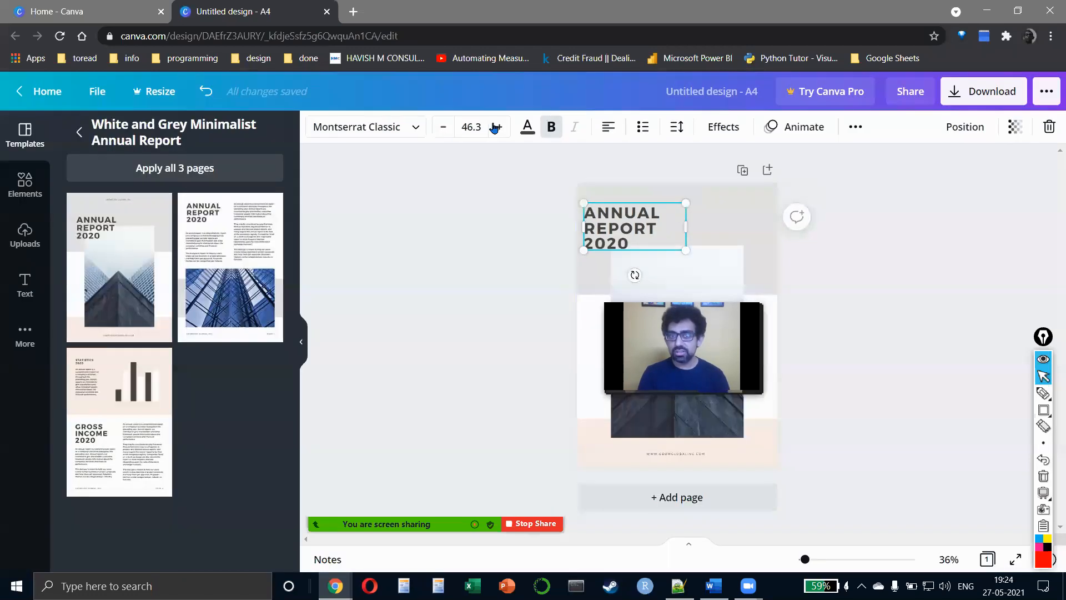
pyautogui.click(526, 131)
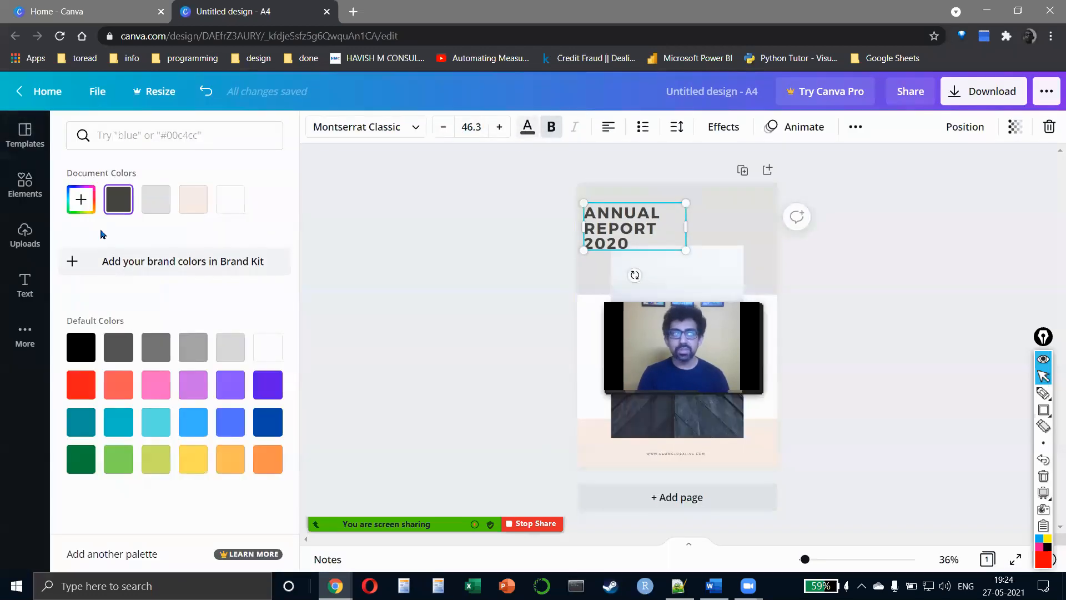
pyautogui.click(192, 200)
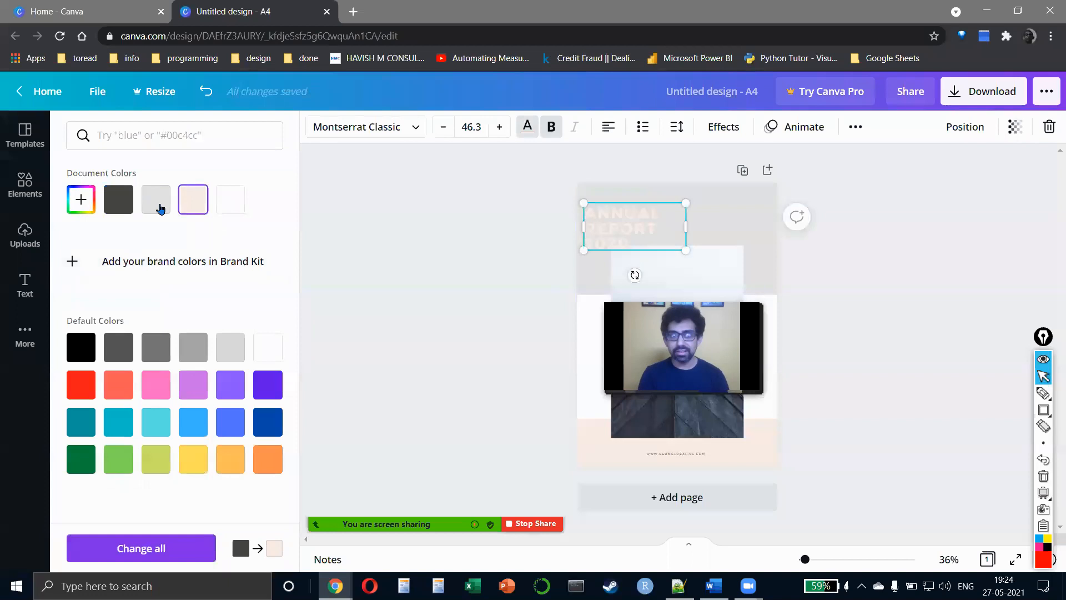
pyautogui.click(81, 199)
pyautogui.click(268, 425)
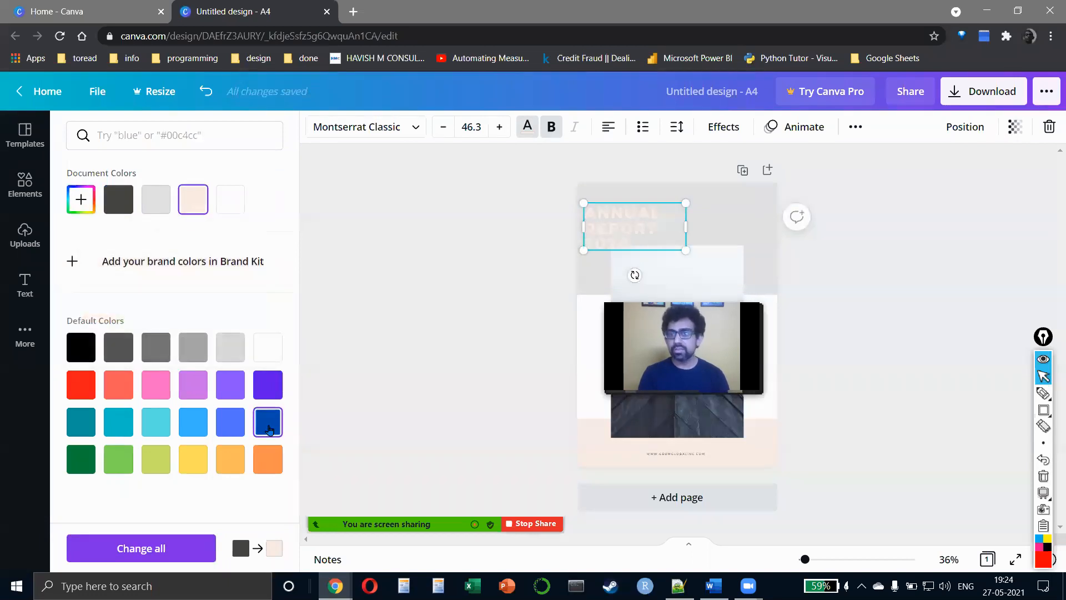
pyautogui.click(529, 257)
pyautogui.click(883, 289)
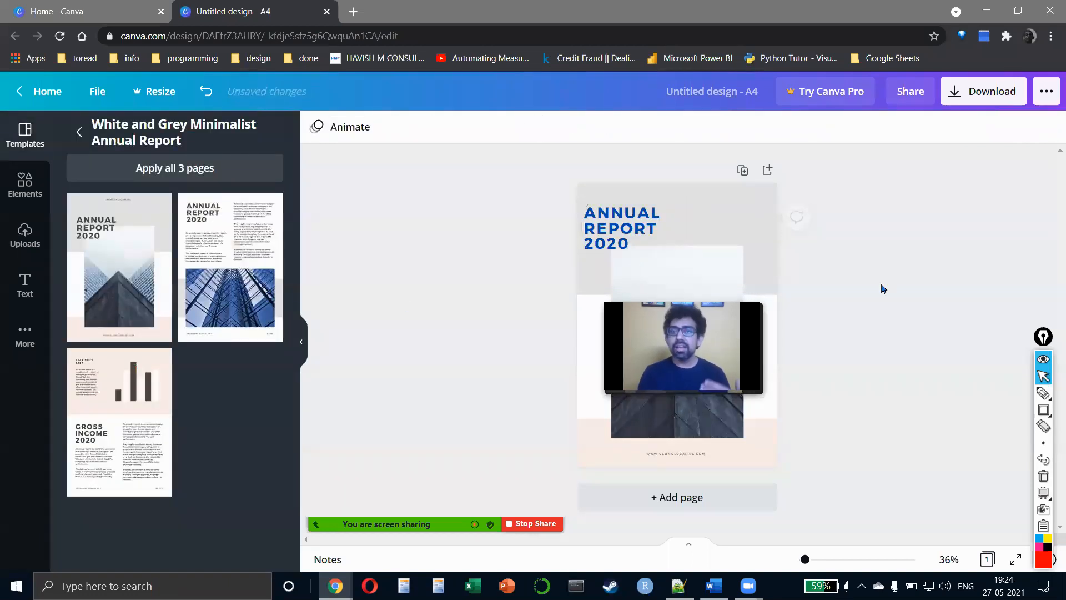
# - Download the cover design as a JPG image
pyautogui.click(1010, 103)
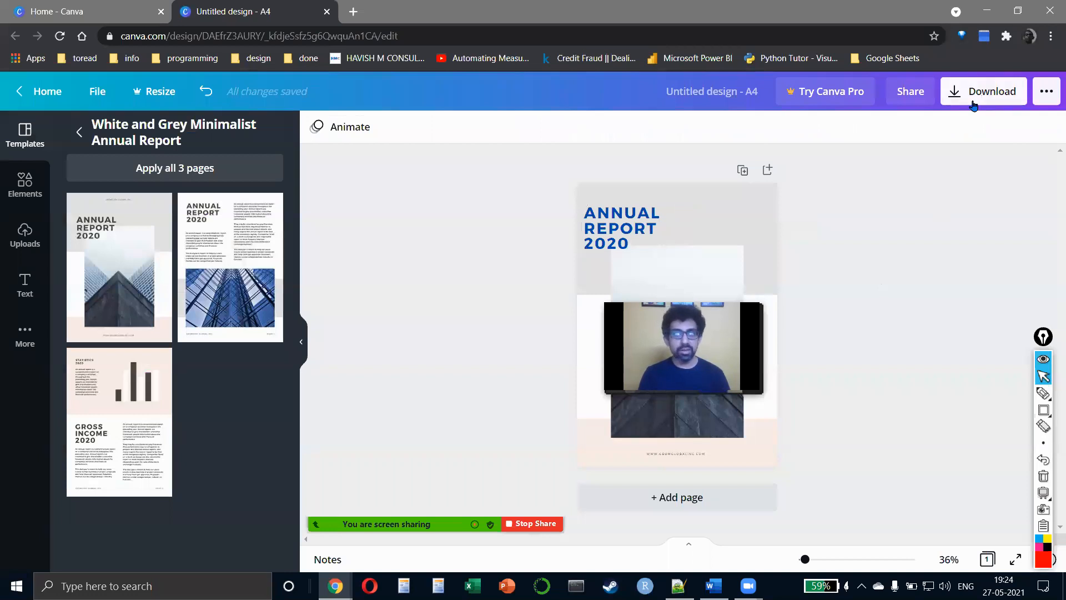
pyautogui.click(980, 189)
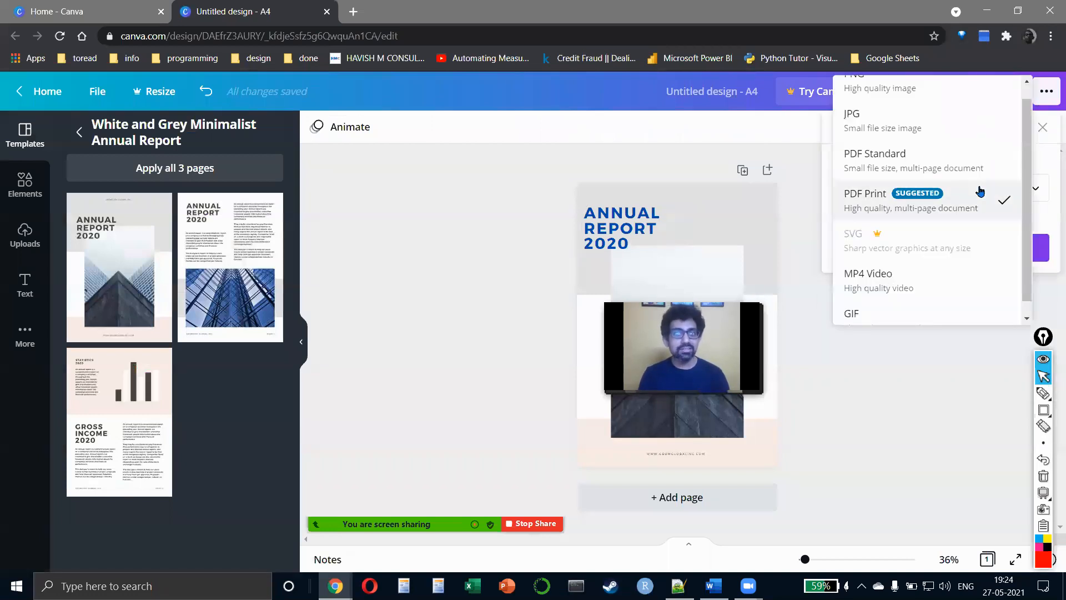
pyautogui.scroll(1, 980, 191)
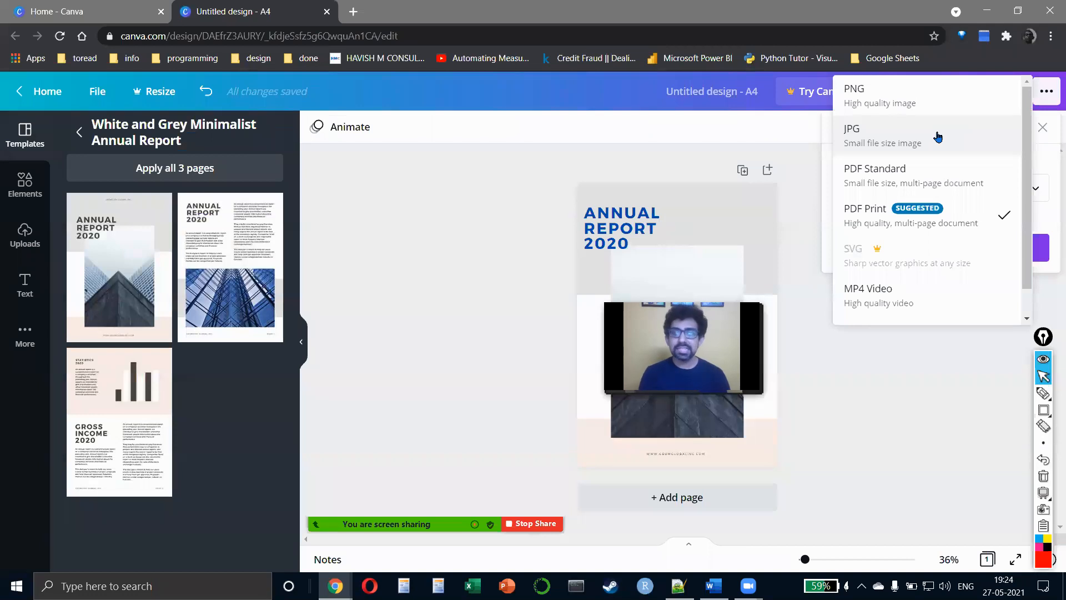
pyautogui.click(898, 138)
pyautogui.click(903, 319)
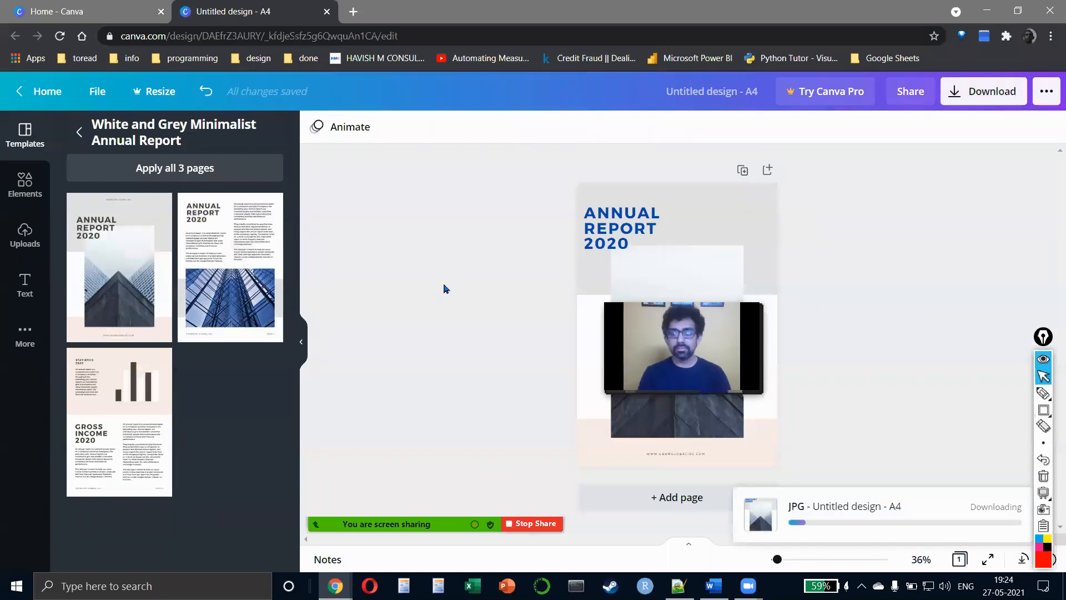
# - Switch to Microsoft Word and insert the picture Untitled design.jpg from the Downloads folder on the blank first page
pyautogui.hotkey('alt', 'Tab')
pyautogui.hotkey('alt', 'Tab')
pyautogui.write('npd')
pyautogui.press('BackSpace')
pyautogui.press('BackSpace')
pyautogui.press('BackSpace')
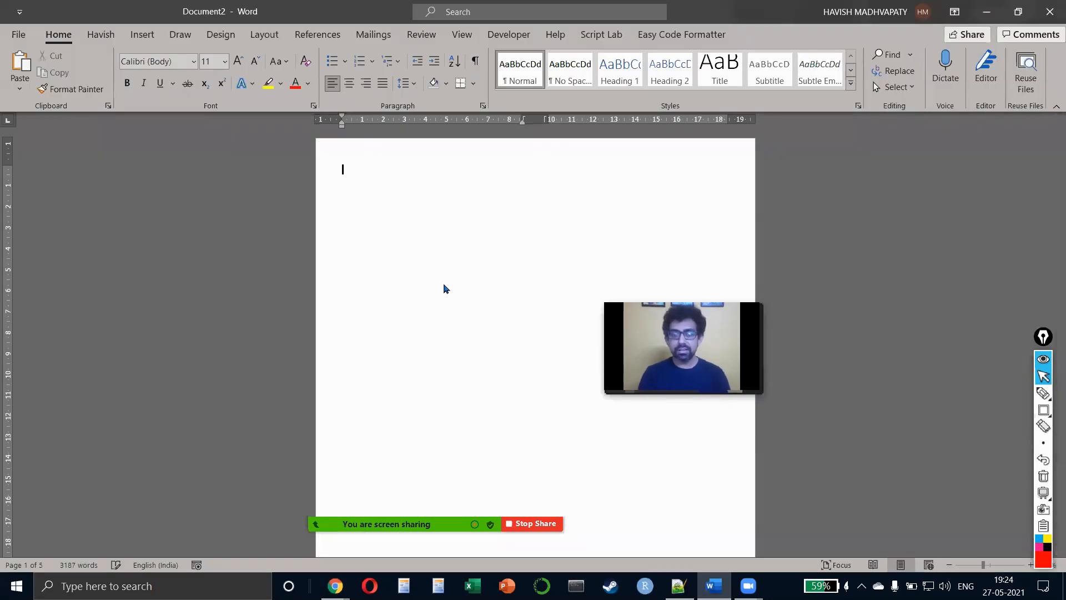
pyautogui.hotkey('alt', 'n')
pyautogui.press('p')
pyautogui.press('d')
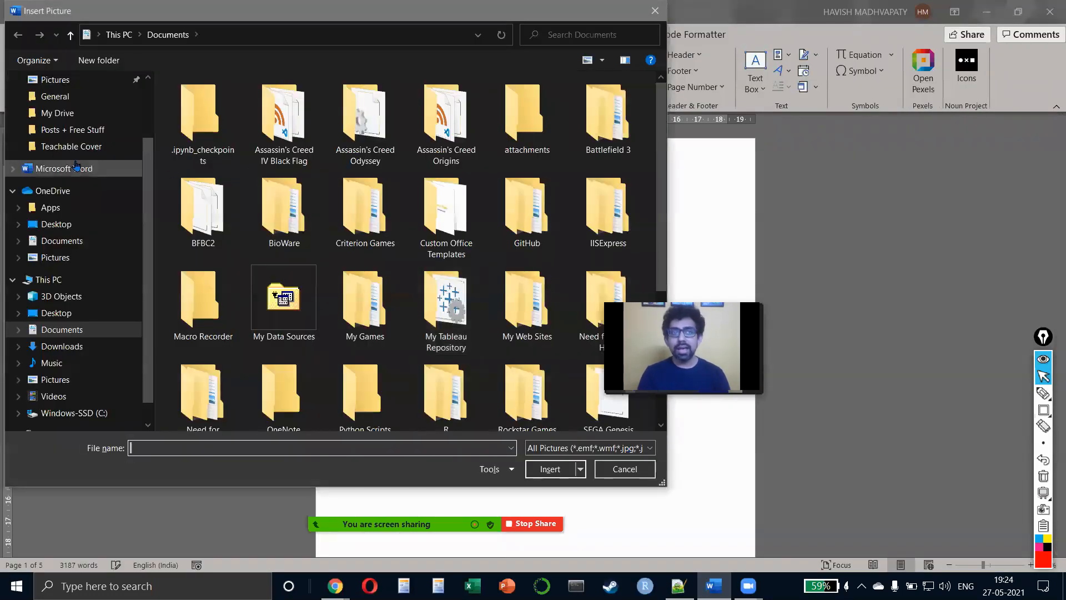
pyautogui.click(77, 128)
pyautogui.click(242, 124)
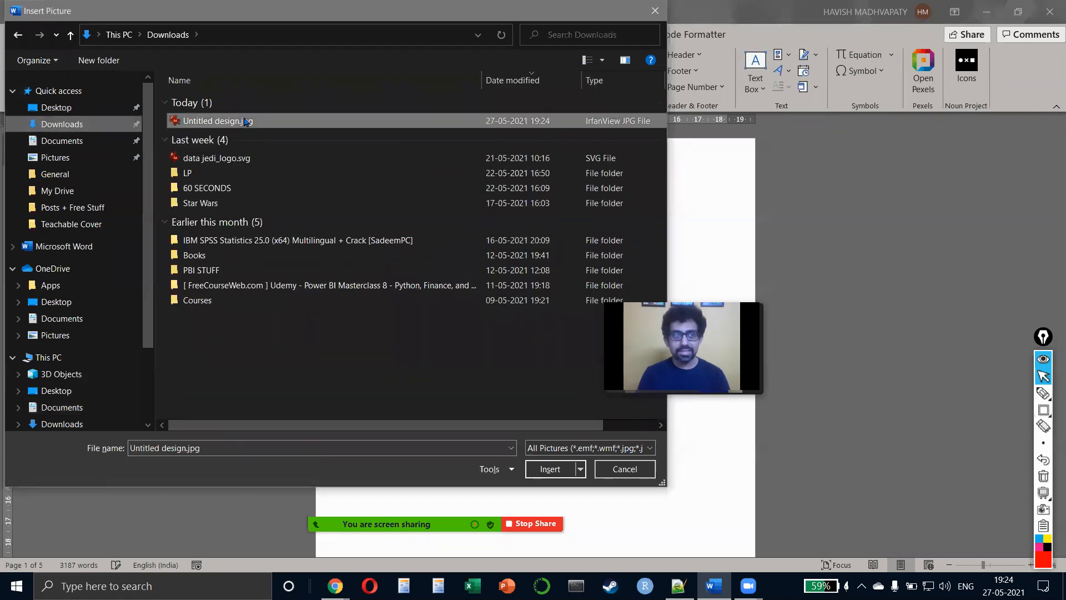
pyautogui.doubleClick(244, 123)
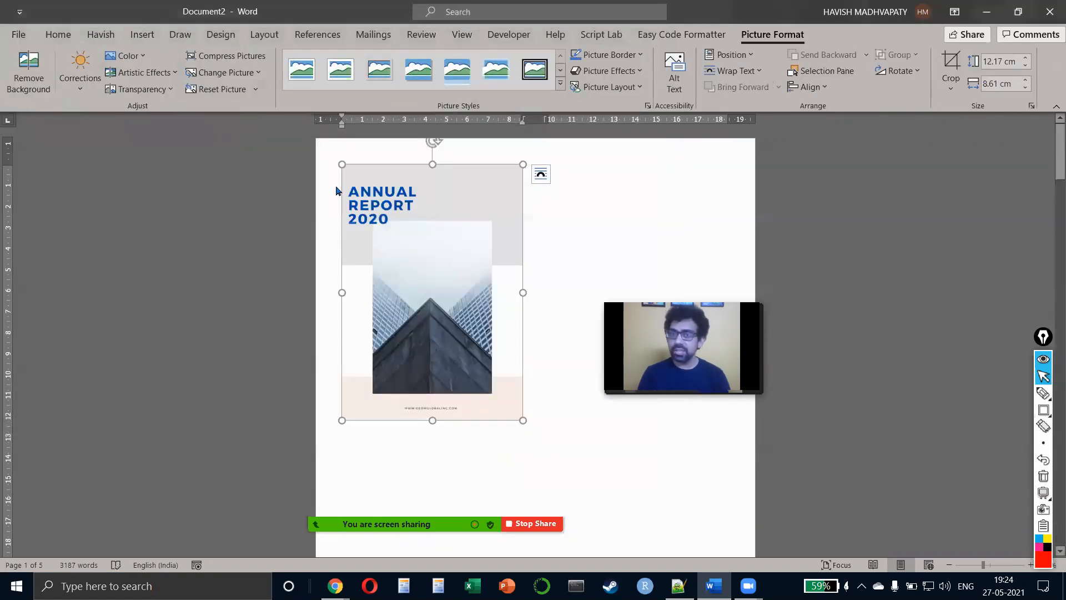
# - Set the cover picture's text wrapping to In Front of Text and move it to the page's upper-left corner
pyautogui.click(539, 176)
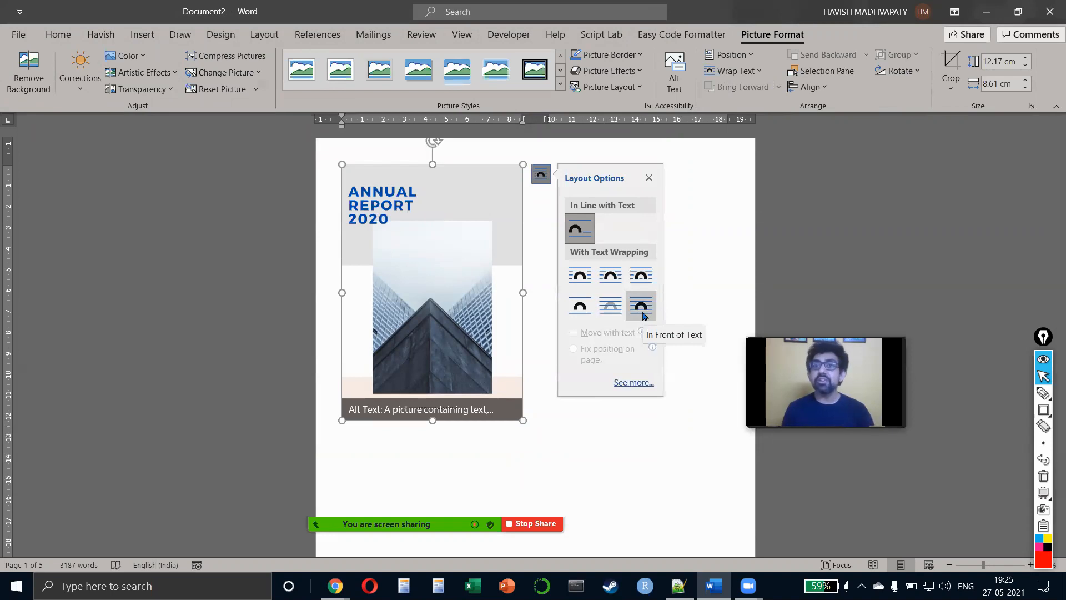
pyautogui.click(642, 306)
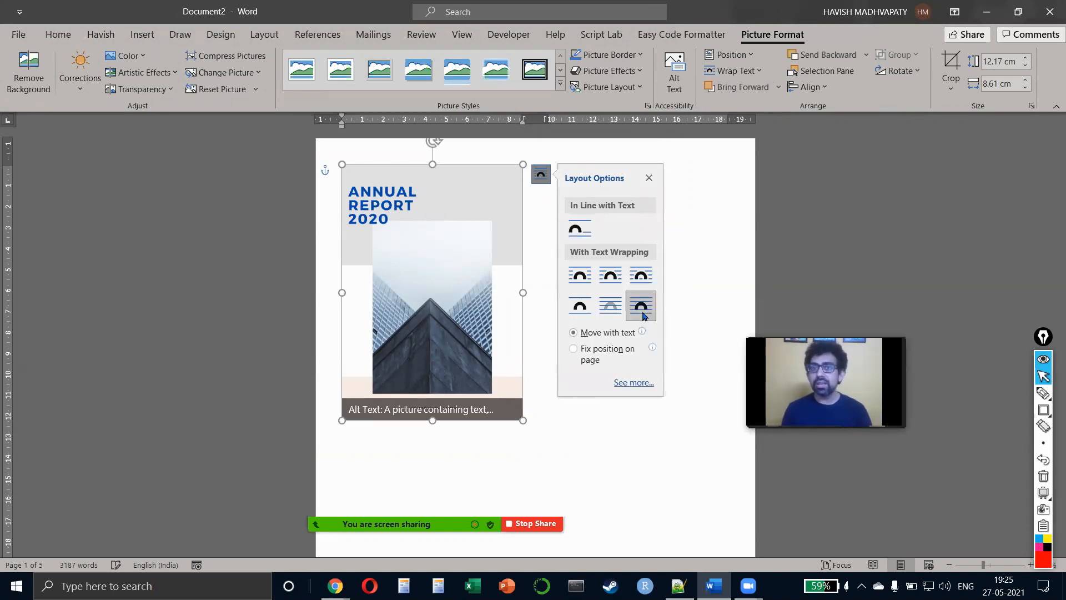
pyautogui.moveTo(434, 228); pyautogui.dragTo(404, 200)
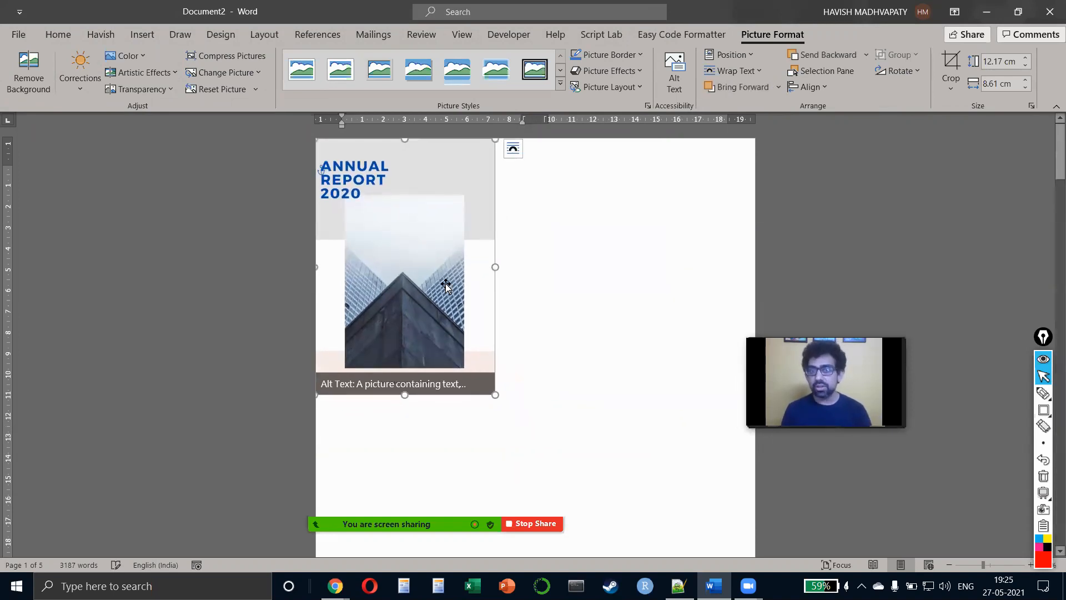
# - Enlarge the cover picture to fill the whole first page, about 29.64 cm high and 20.96 cm wide
pyautogui.scroll(-3, 450, 298)
pyautogui.moveTo(520, 227); pyautogui.dragTo(617, 363)
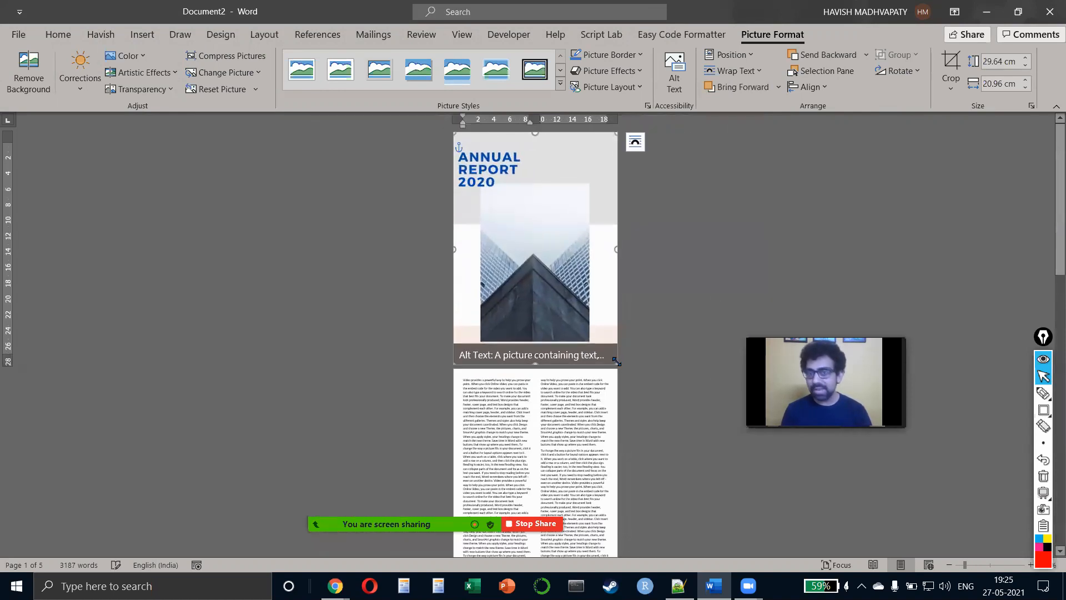
pyautogui.scroll(3, 550, 253)
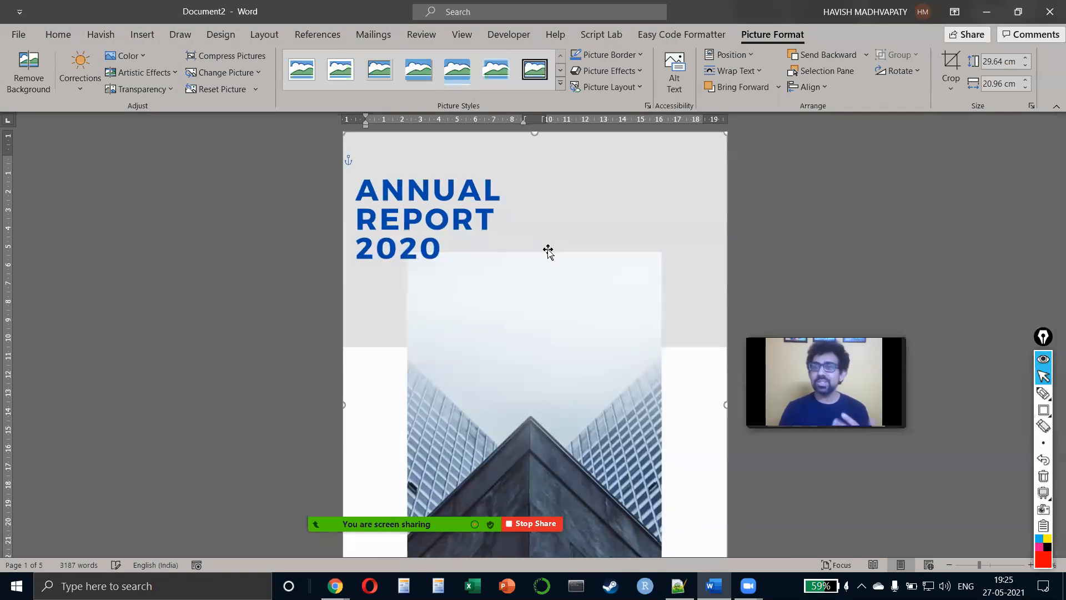
pyautogui.scroll(-5, 548, 252)
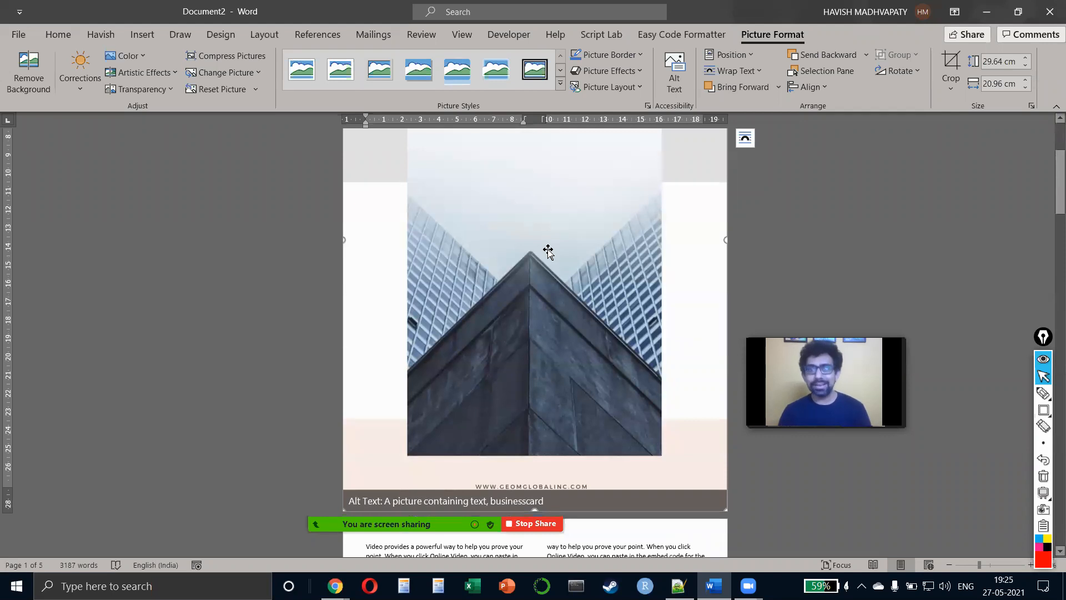
# - Look over the built-in text box designs and close the gallery without inserting one
pyautogui.click(142, 35)
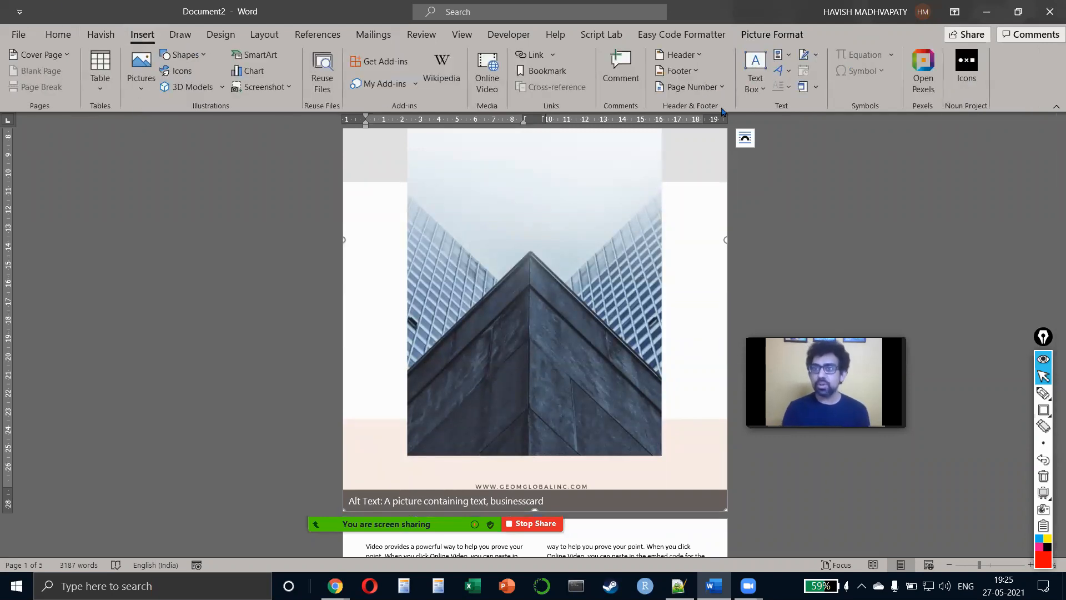
pyautogui.click(746, 81)
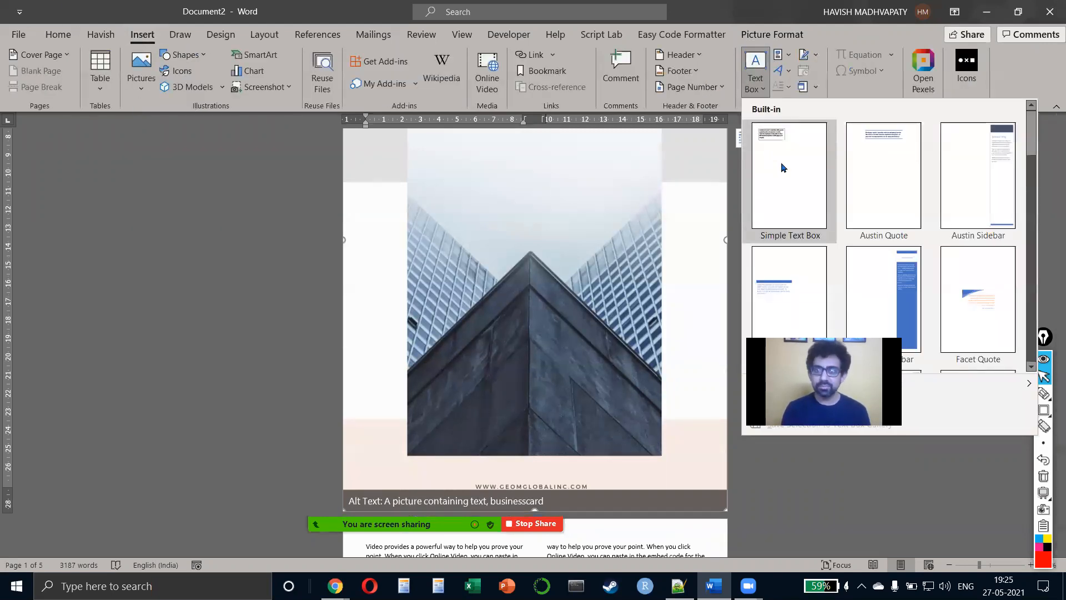
pyautogui.scroll(5, 576, 241)
pyautogui.click(576, 239)
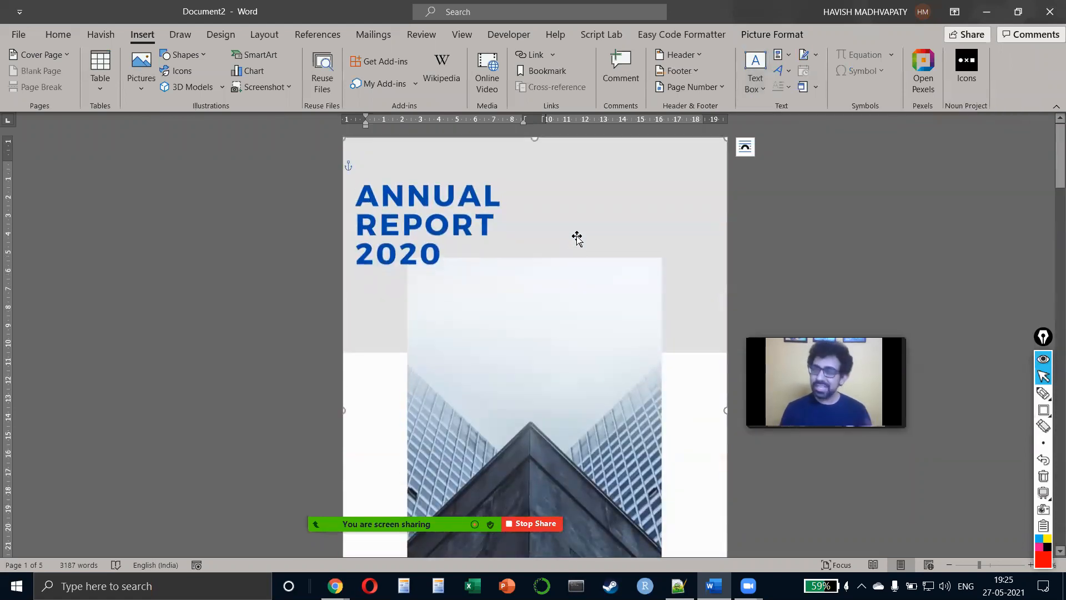
# - Switch to Google Chrome, close the annual report design and create another blank A4 design in Canva
pyautogui.hotkey('alt', 'Tab')
pyautogui.press('Tab')
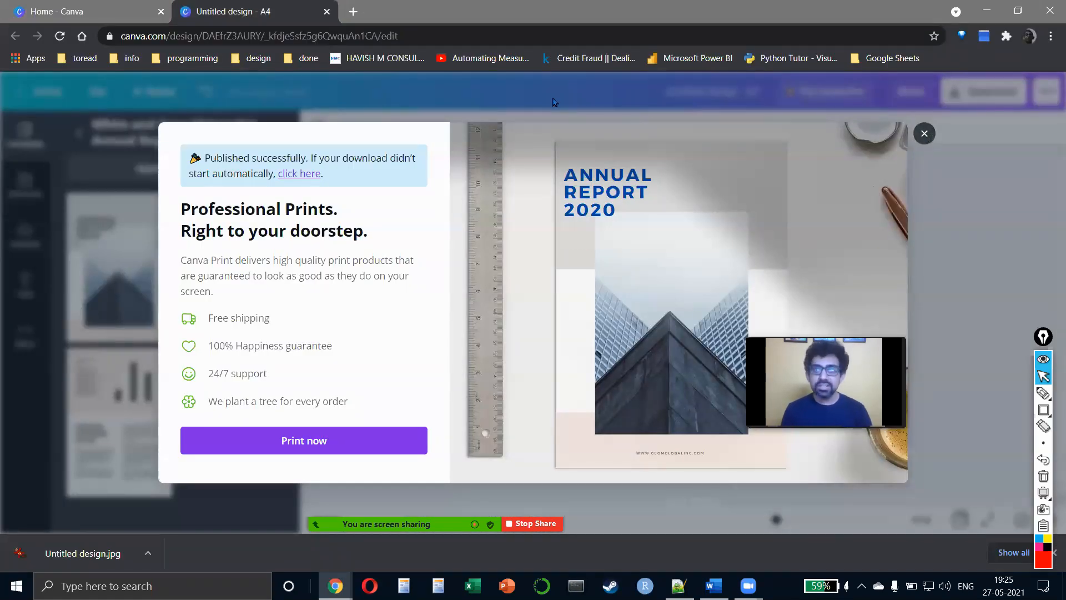
pyautogui.hotkey('ctrl', 'w')
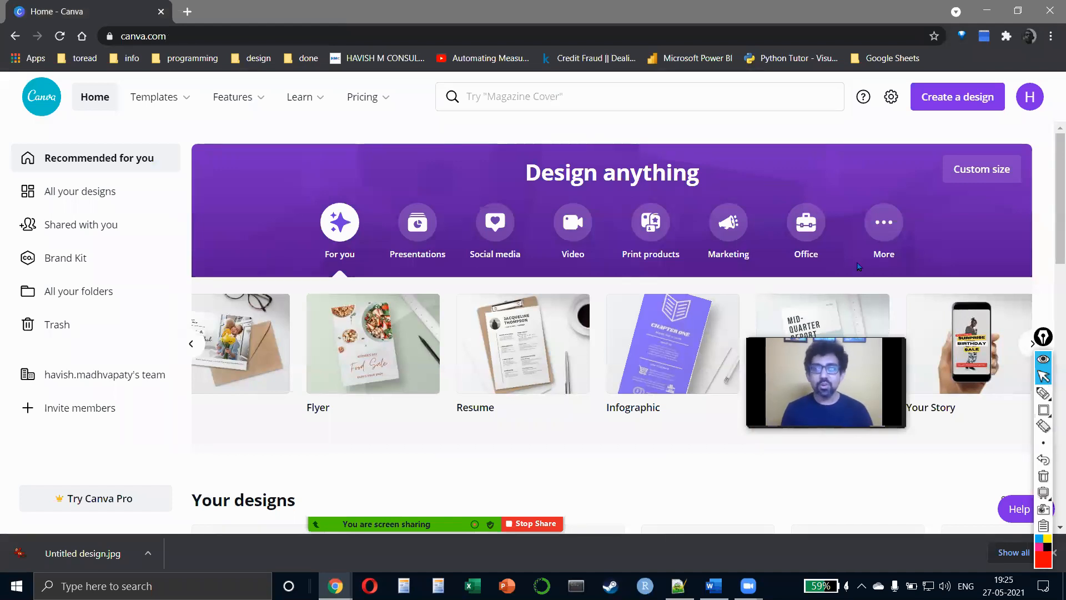
pyautogui.click(823, 316)
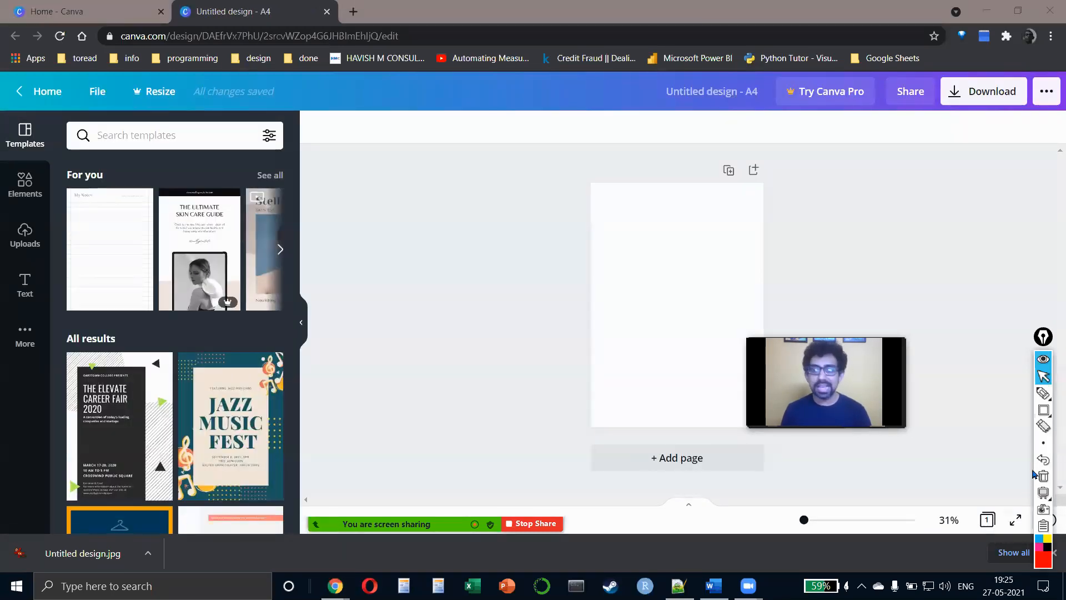
# - Close the browser's downloads bar and browse the A4 templates for other cover designs
pyautogui.moveTo(1039, 339); pyautogui.dragTo(1017, 324)
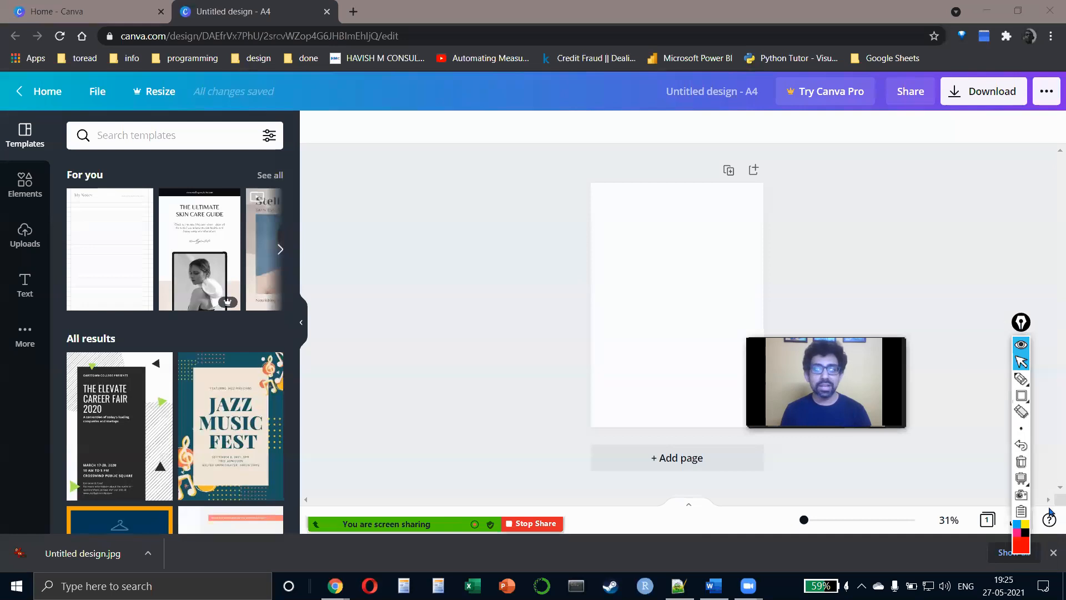
pyautogui.click(1055, 553)
pyautogui.scroll(-10, 222, 400)
pyautogui.scroll(2, 221, 398)
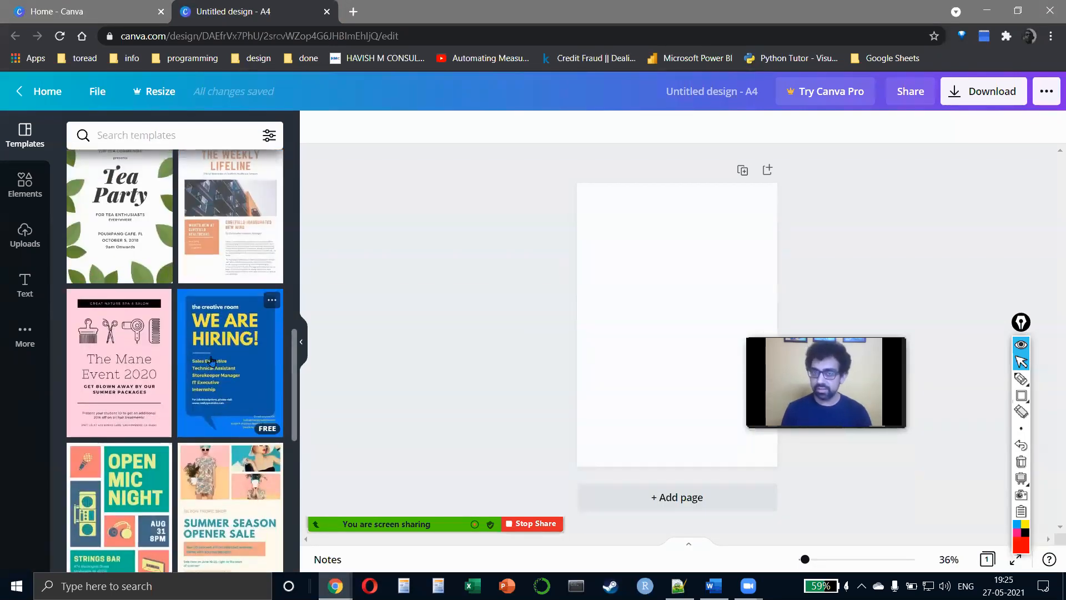
pyautogui.hotkey('alt', 'Tab')
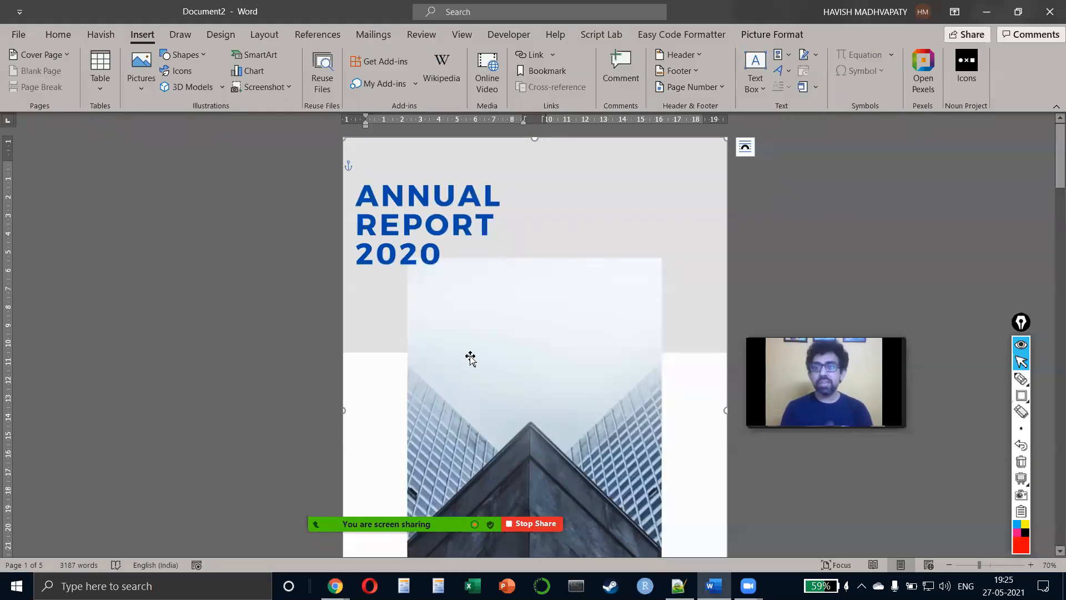
pyautogui.hotkey('alt', 'Tab')
pyautogui.press('Tab')
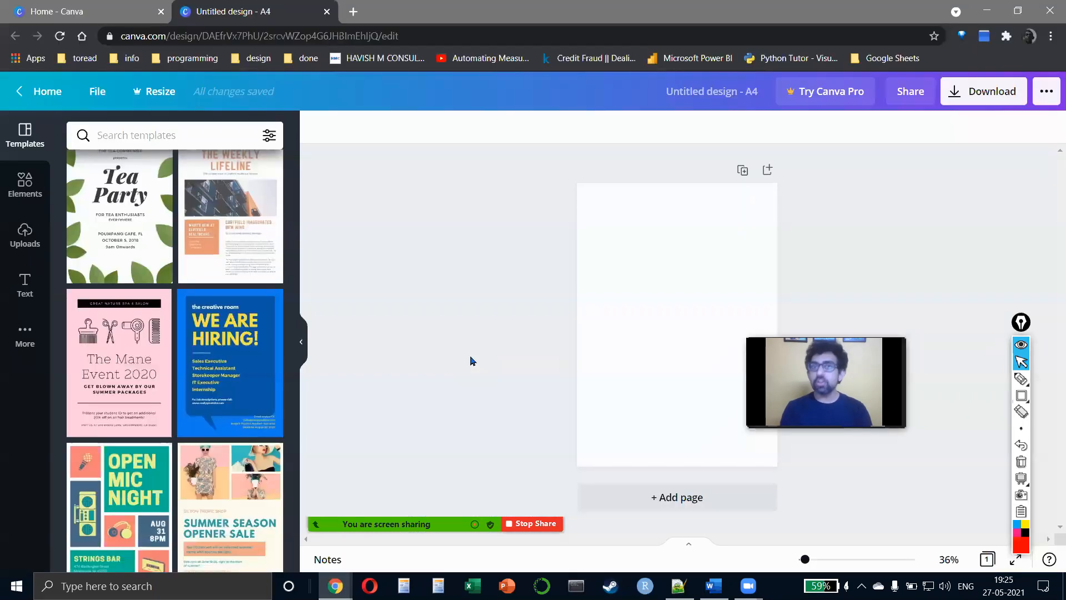
# - Open pixabay.com in a new browser tab and enter "business" as the image search term
pyautogui.click(353, 11)
pyautogui.write('pixabay')
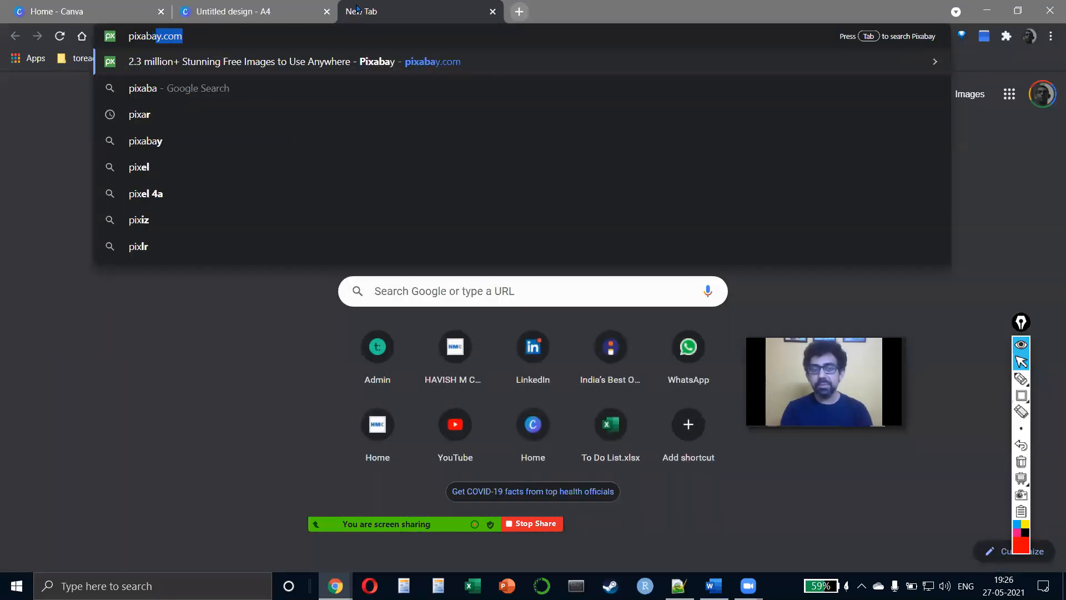
pyautogui.press('Return')
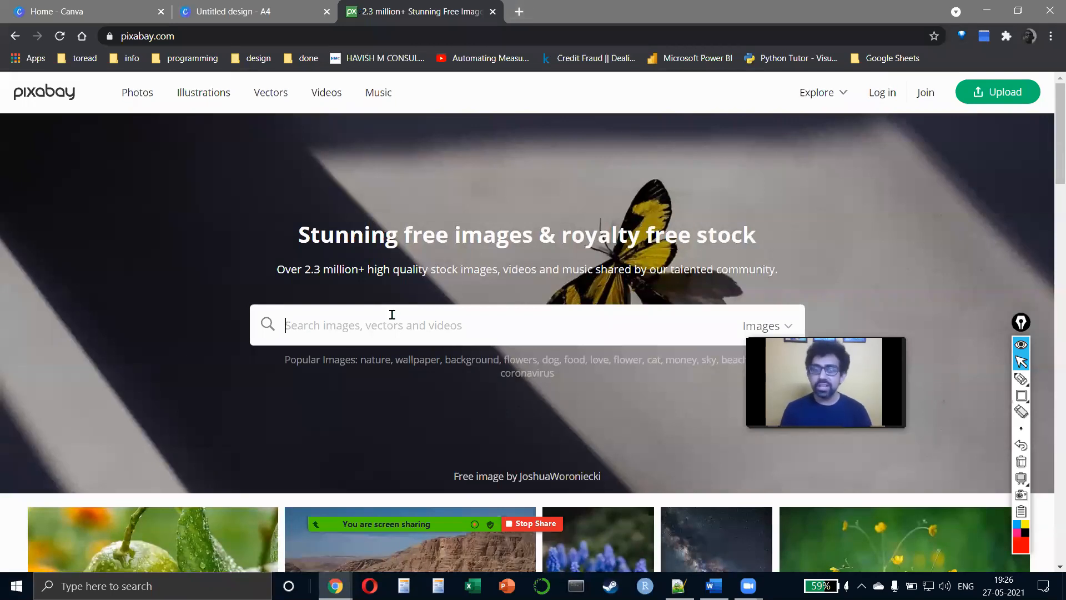
pyautogui.write('business')
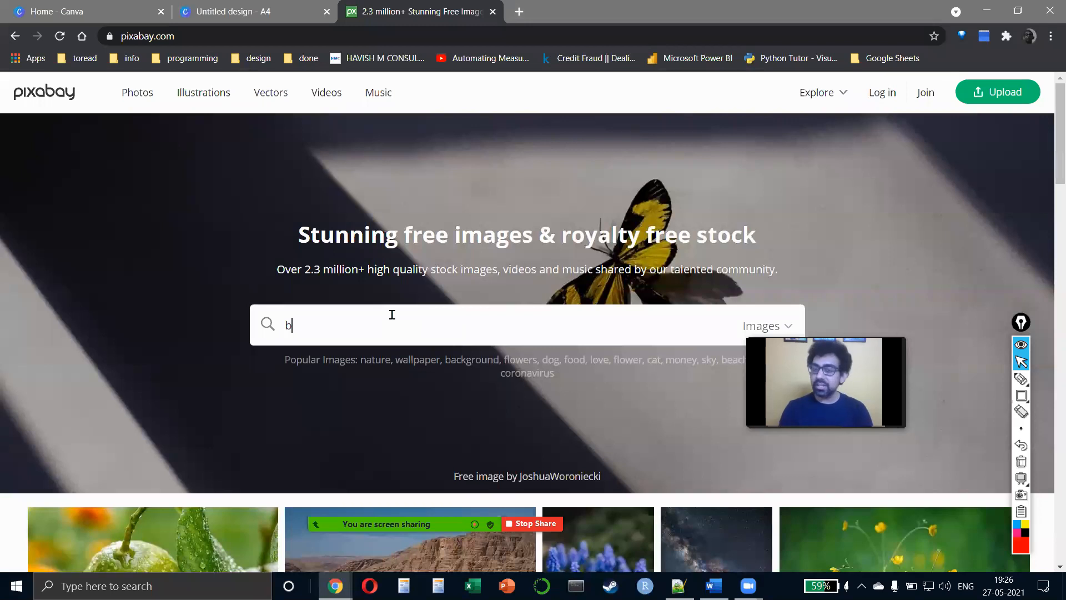
# - Search Pixabay for "business" images and browse the results
pyautogui.press('Return')
pyautogui.scroll(-3, 392, 314)
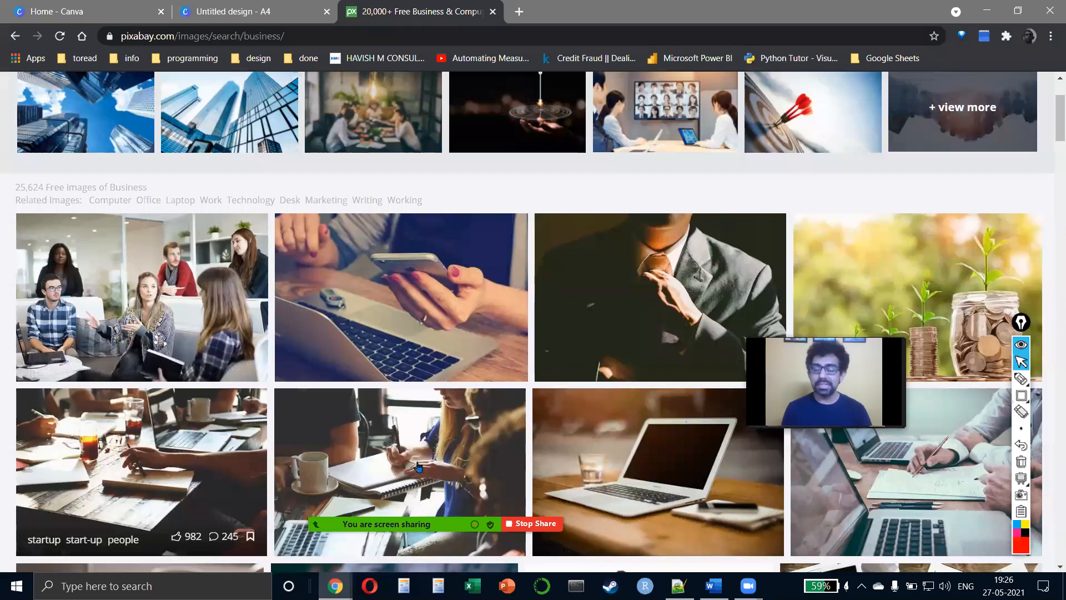
pyautogui.moveTo(473, 502)
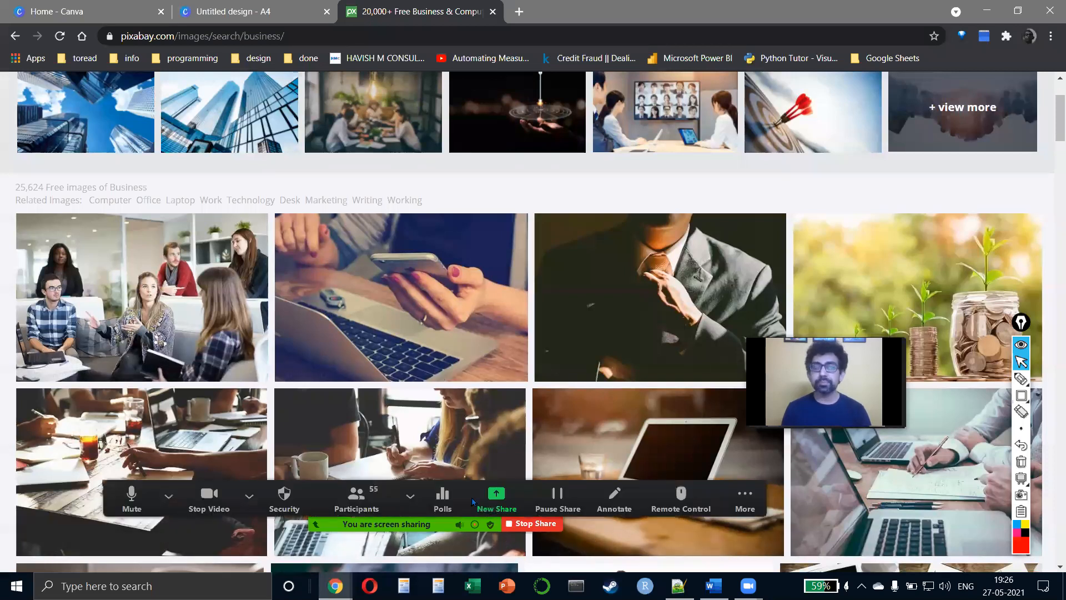
pyautogui.scroll(3, 400, 309)
# - Switch to the Word document and undo the recent edits until the annual report cover picture is removed from the page
pyautogui.hotkey('alt', 'Tab')
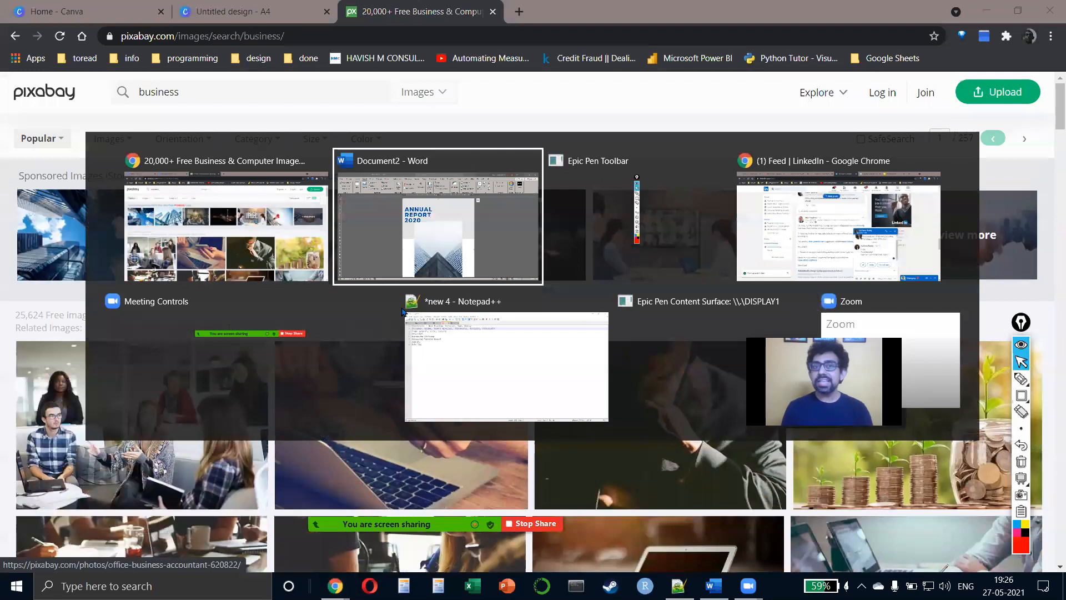
pyautogui.hotkey('ctrl', 'z')
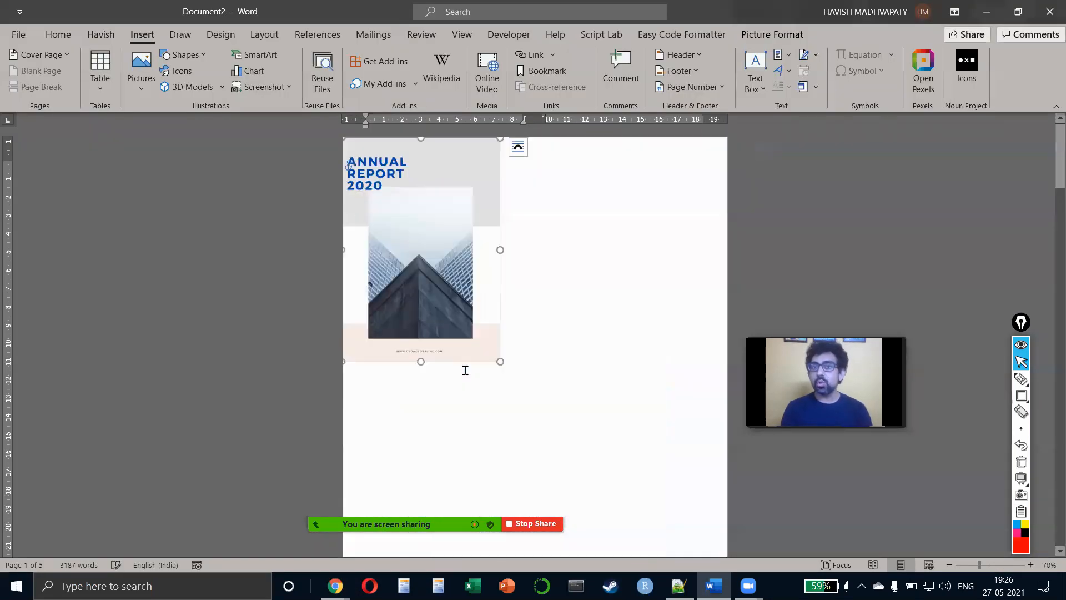
pyautogui.hotkey('ctrl', 'z')
pyautogui.hotkey('ctrl', 'z')
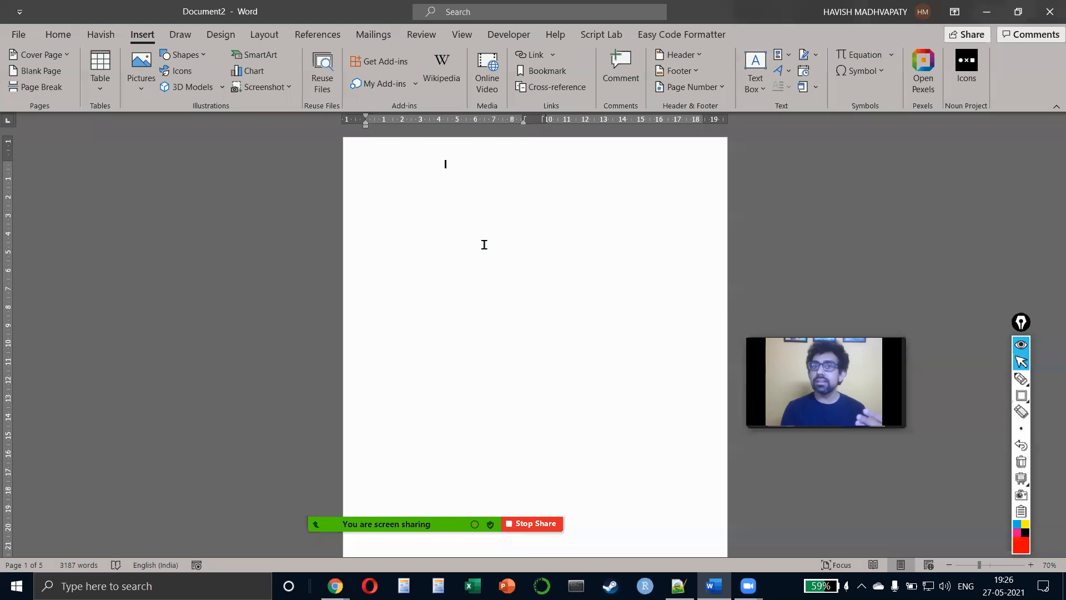
# - Open the online video insertion dialog and dismiss it without inserting a video
pyautogui.click(480, 89)
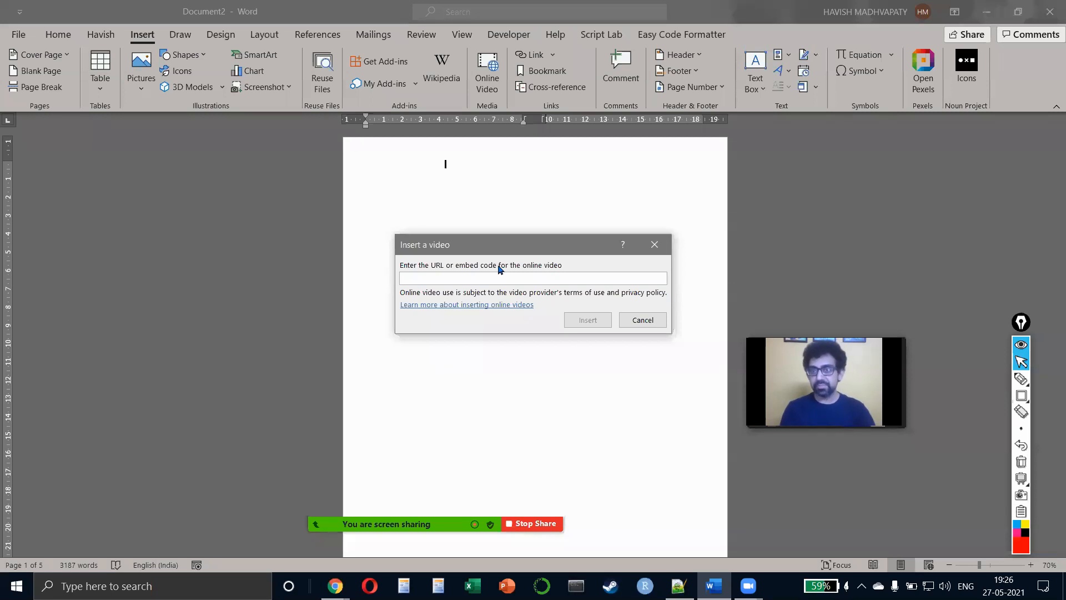
pyautogui.press('Escape')
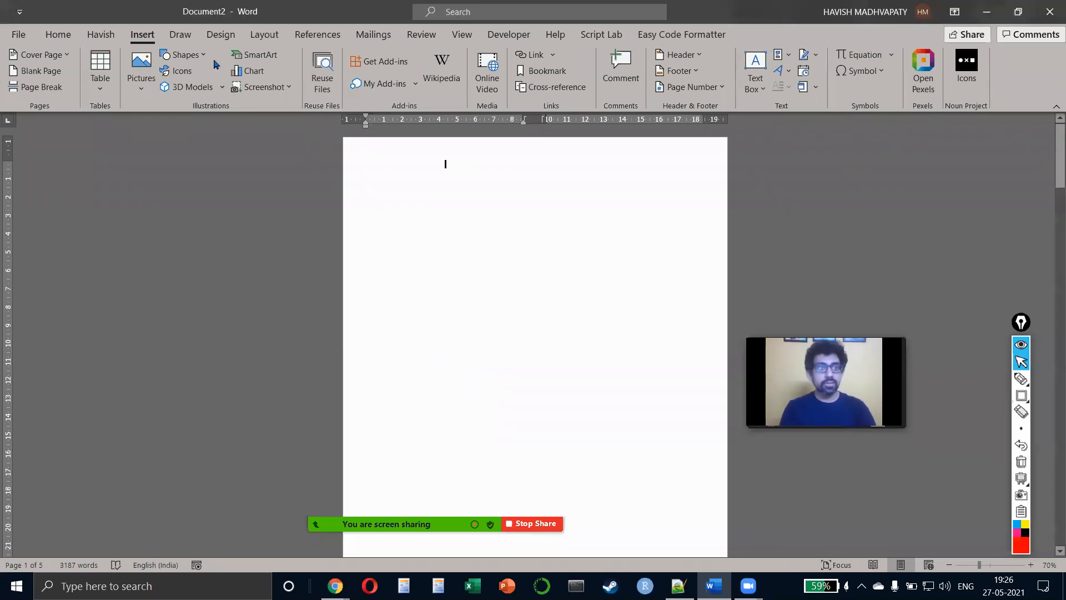
# - Generate sample paragraphs on the blank page with =rand(5,2) and set the text to a single column
pyautogui.click(270, 32)
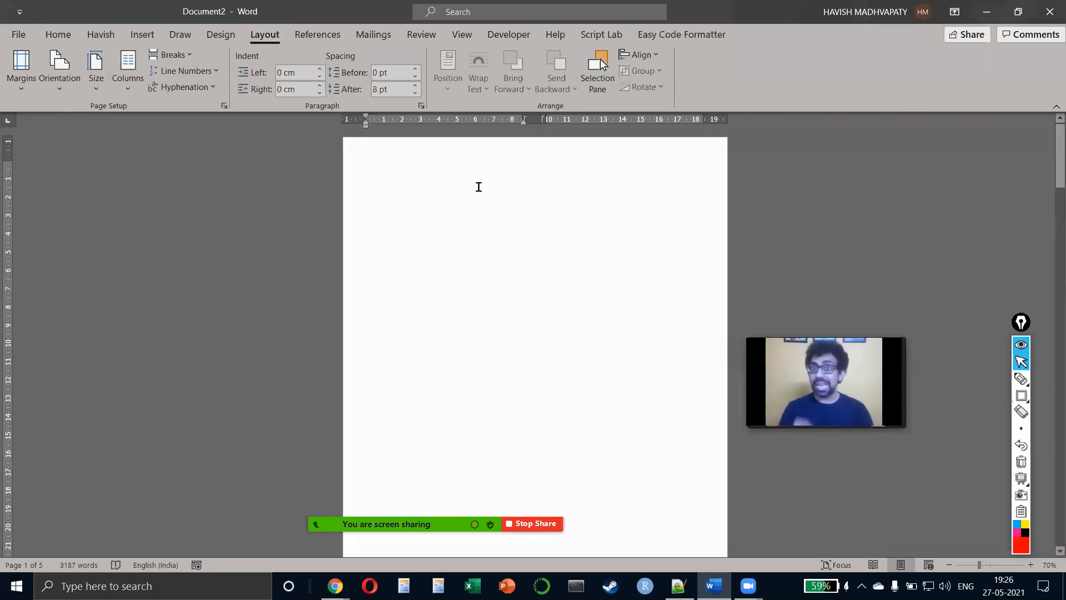
pyautogui.write('=rand')
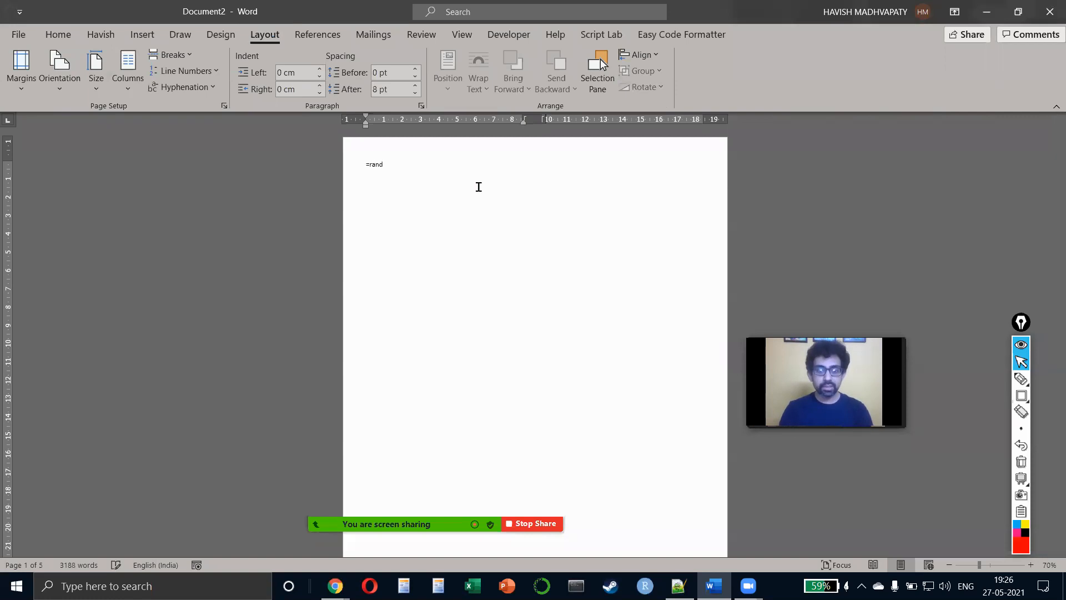
pyautogui.write('(5,2)')
pyautogui.press('Return')
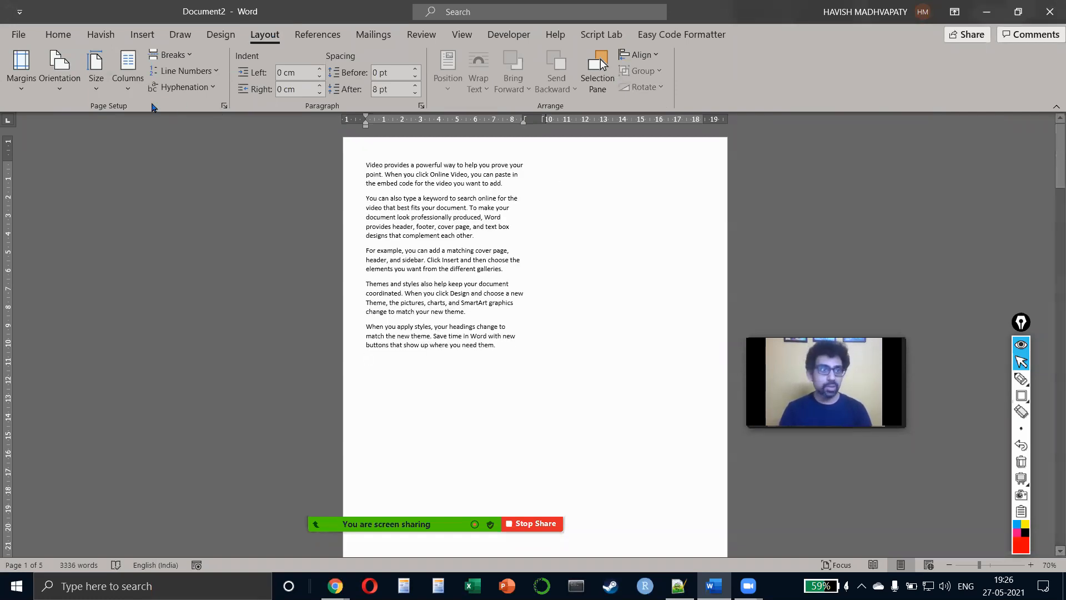
pyautogui.click(127, 70)
pyautogui.click(161, 127)
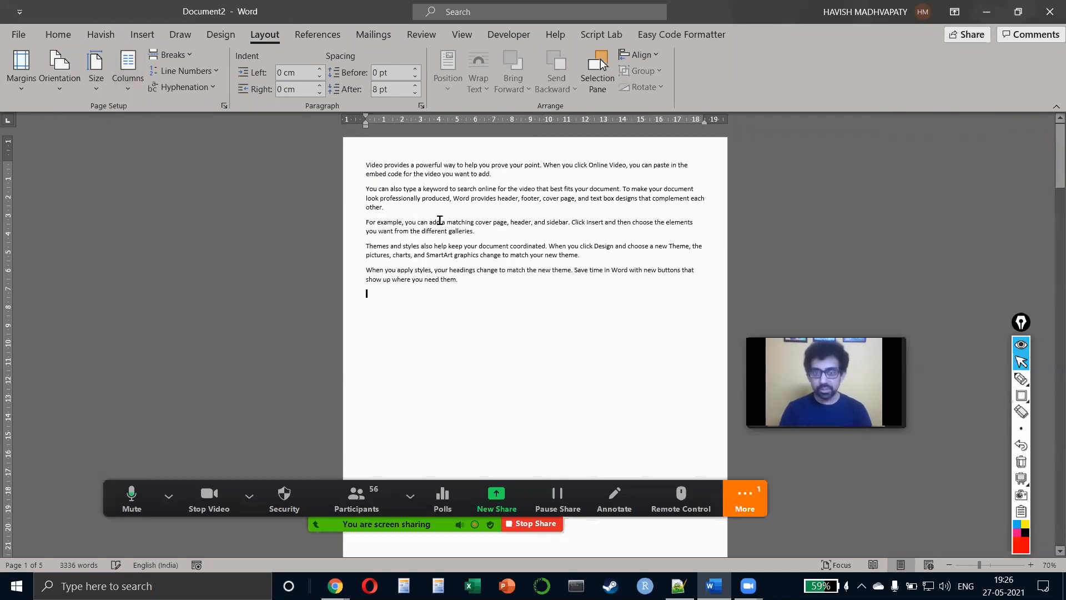
# - Select all the document text and apply the "1. 2. 3." numbering format
pyautogui.scroll(2, 440, 217)
pyautogui.hotkey('ctrl', 'a')
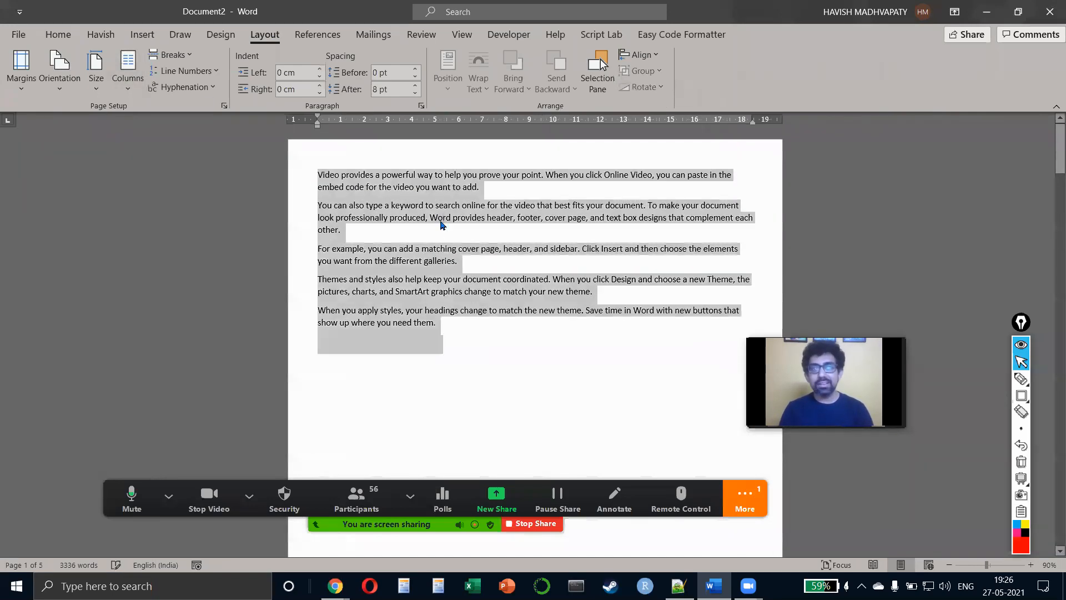
pyautogui.click(66, 36)
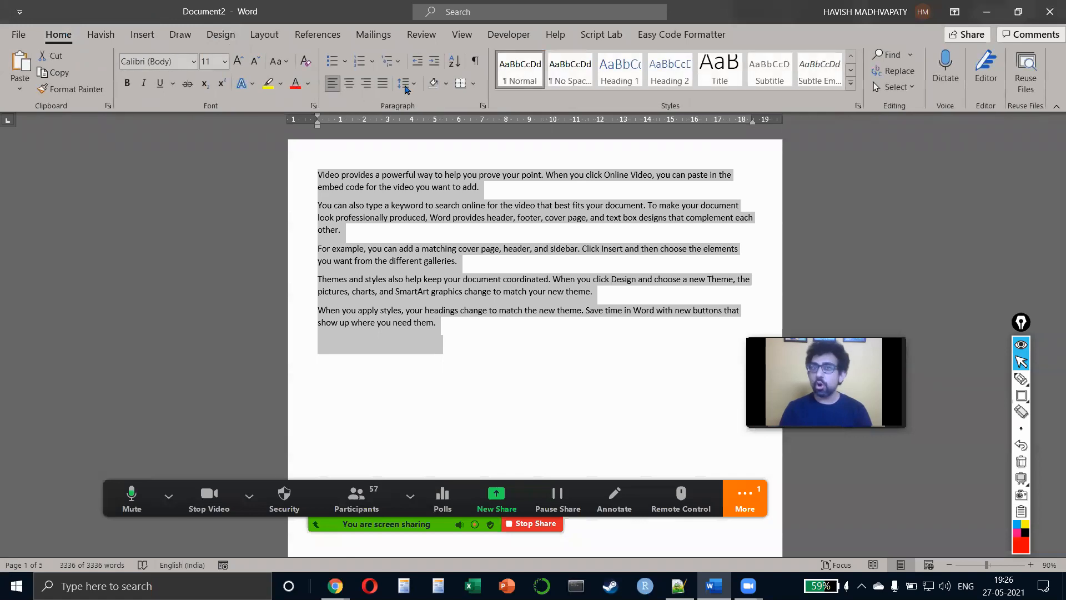
pyautogui.click(372, 61)
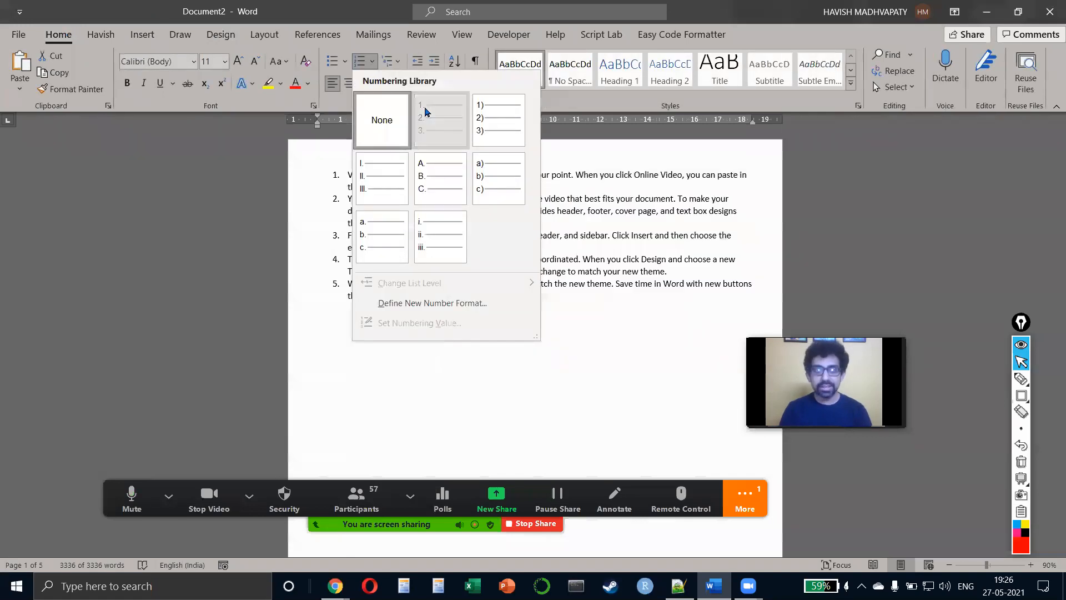
pyautogui.click(440, 118)
# - Demote the second, third and fifth paragraphs of the numbered list to lettered sub-items
pyautogui.click(348, 198)
pyautogui.press('Tab')
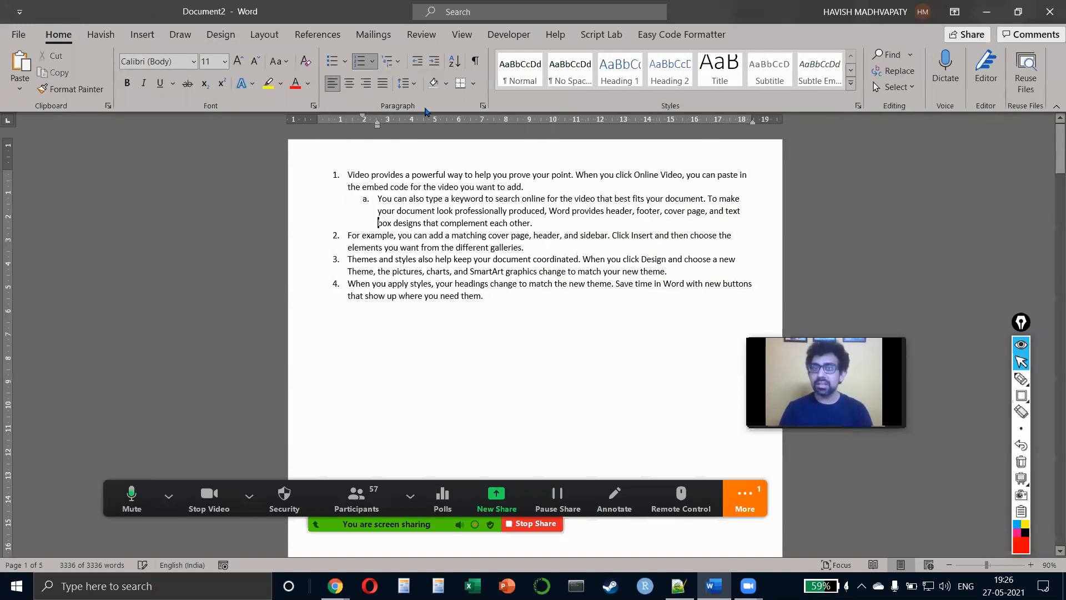
pyautogui.press('Down')
pyautogui.press('Tab')
pyautogui.press('Down')
pyautogui.press('Down')
pyautogui.press('Home')
pyautogui.press('Tab')
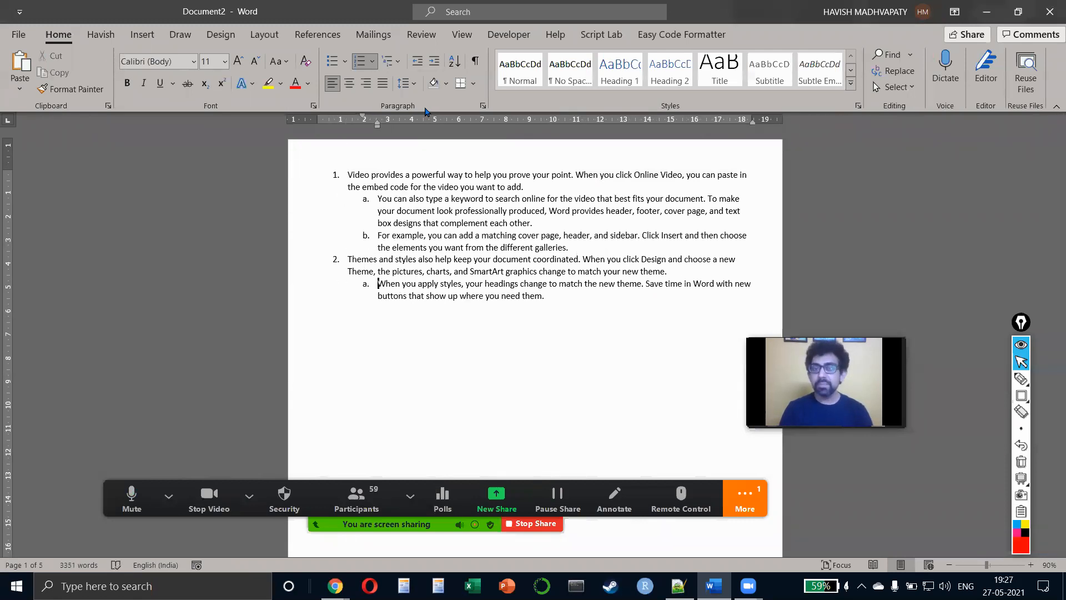
# - Copy the "You can also type a keyword" sub-item and delete it from the list
pyautogui.scroll(2, 413, 235)
pyautogui.press('Up')
pyautogui.press('Up')
pyautogui.press('Up')
pyautogui.press('Up')
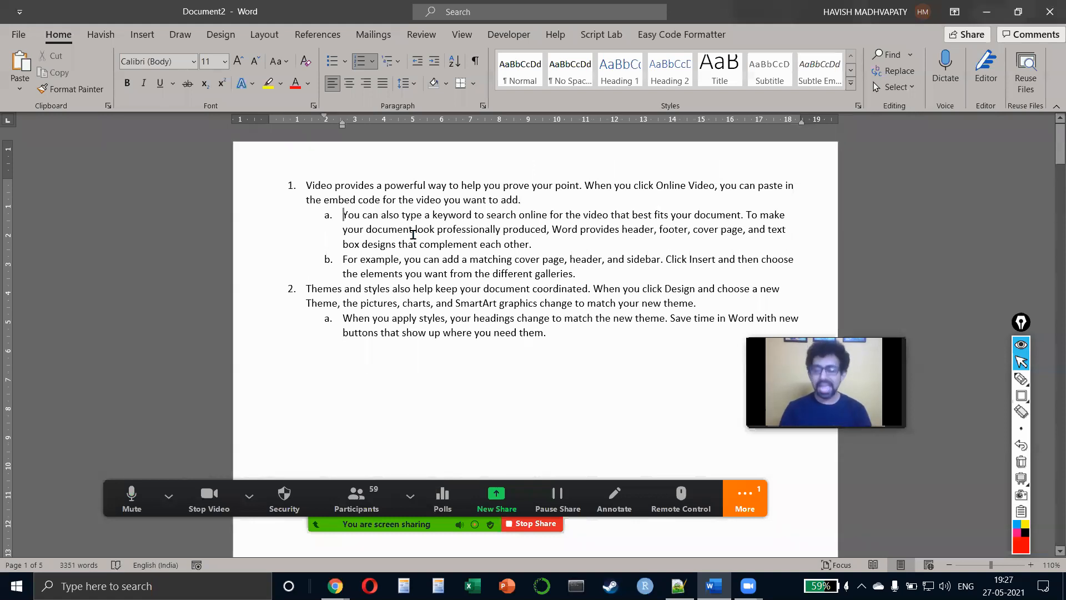
pyautogui.hotkey('shift', 'Down')
pyautogui.hotkey('shift', 'Down')
pyautogui.hotkey('shift', 'Down')
pyautogui.hotkey('ctrl', 'c')
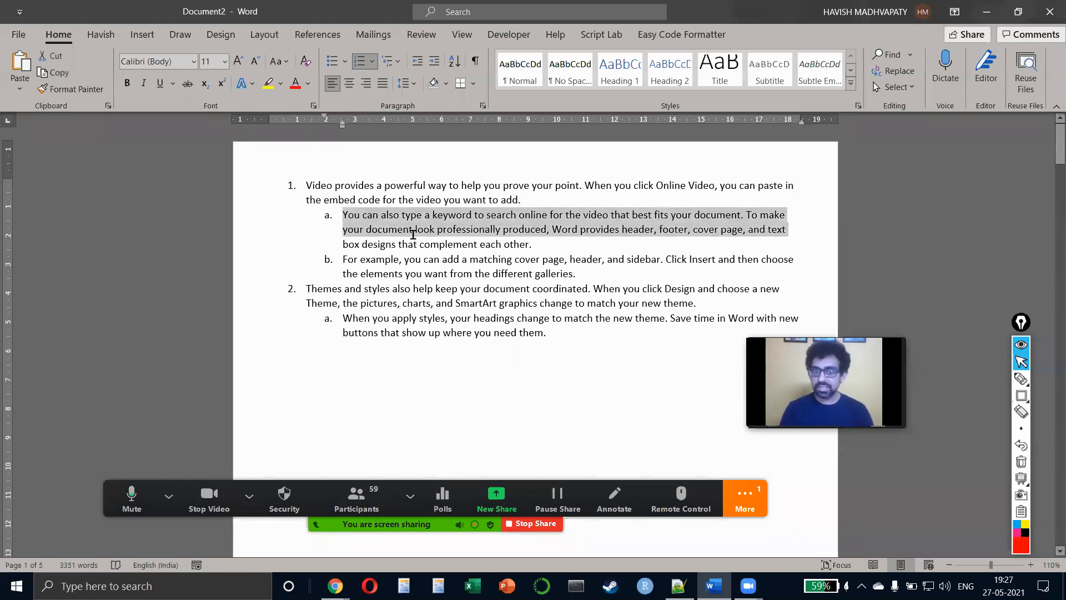
pyautogui.press('Delete')
# - Try pasting the copied sub-item above the first list item and undo the whole copy-and-paste move
pyautogui.press('Up')
pyautogui.press('Up')
pyautogui.press('Home')
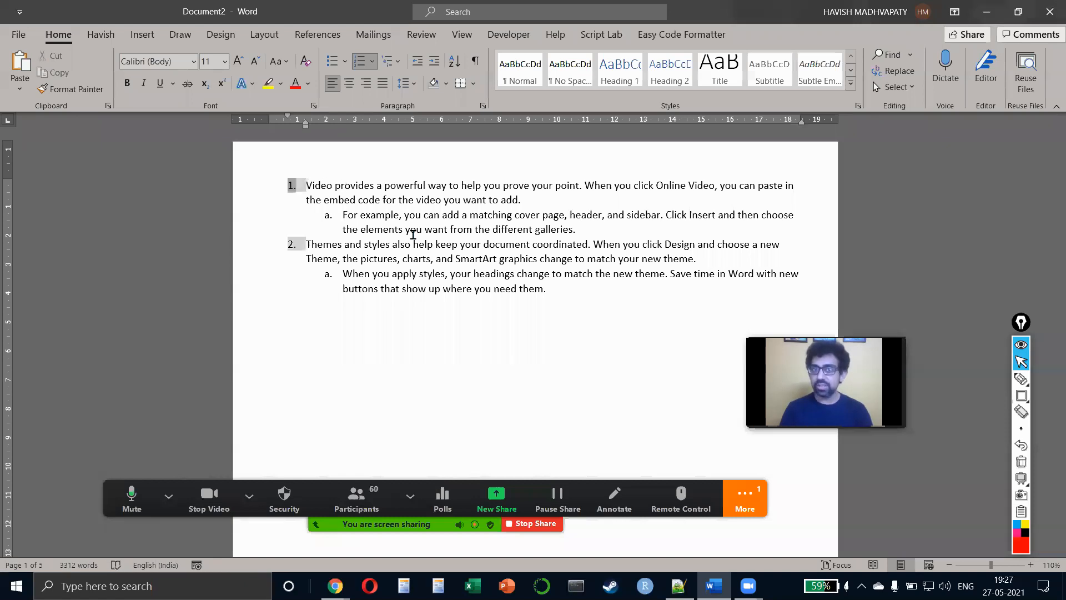
pyautogui.hotkey('ctrl', 'v')
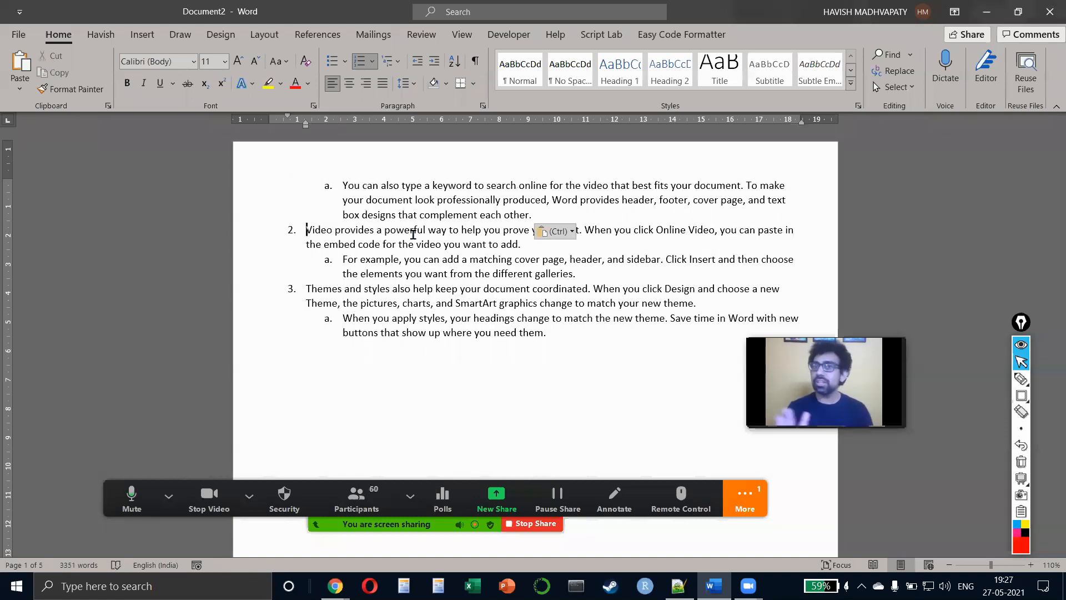
pyautogui.hotkey('ctrl', 'z')
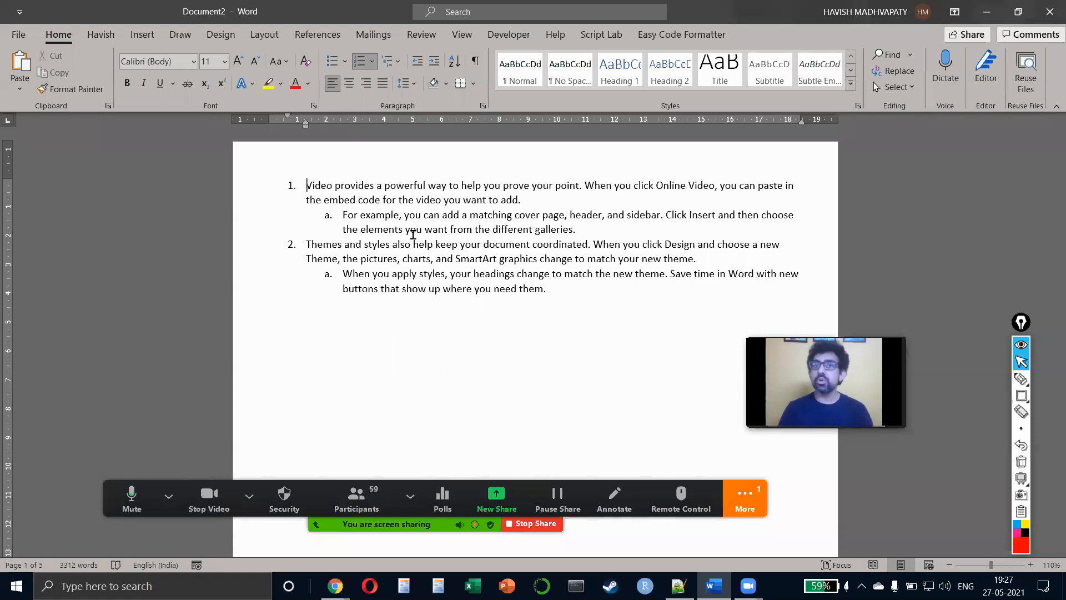
pyautogui.hotkey('ctrl', 'y')
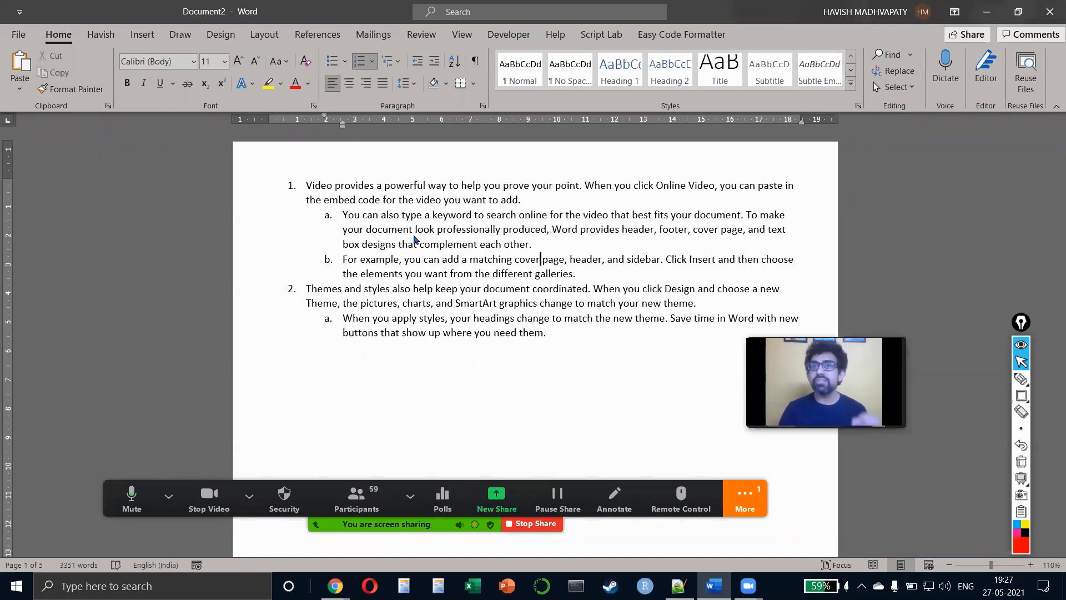
pyautogui.press('Down')
pyautogui.press('Down')
pyautogui.press('Down')
pyautogui.press('Down')
pyautogui.press('Down')
pyautogui.press('Down')
pyautogui.press('Down')
pyautogui.press('Down')
pyautogui.scroll(10, 414, 239)
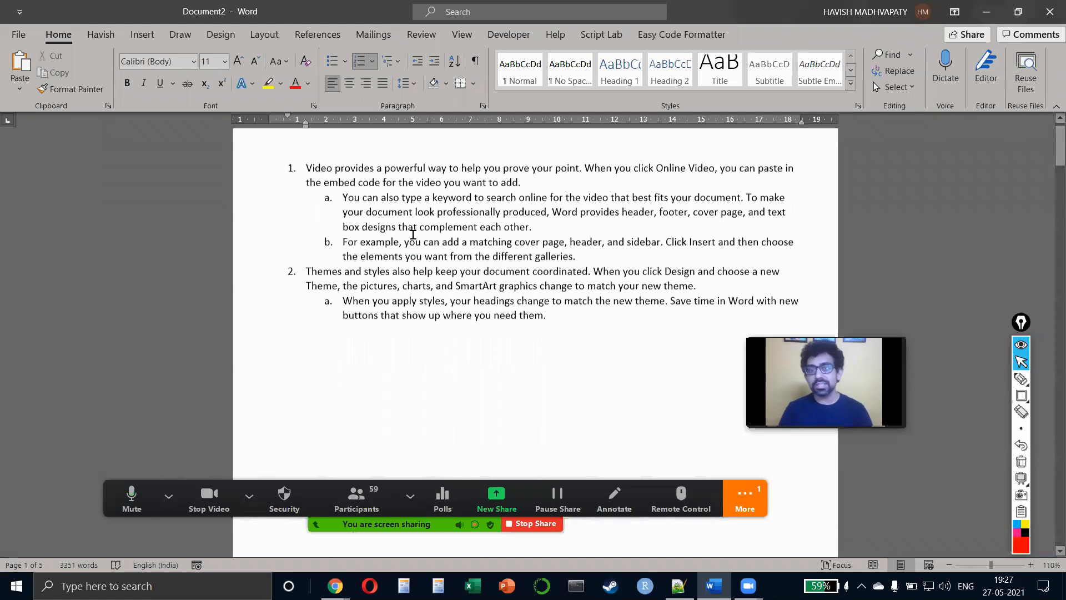
pyautogui.press('Down')
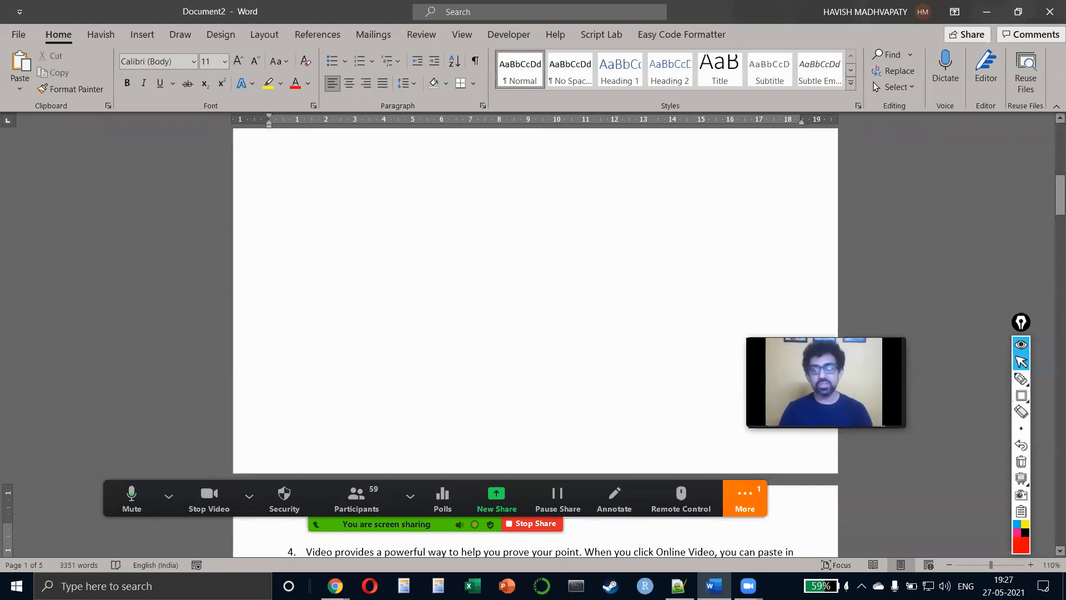
pyautogui.scroll(10, 614, 325)
# - End the numbered list after its last sub-item and enter the unnumbered line "Alt Shift Up Down" below it
pyautogui.click(614, 324)
pyautogui.press('Return')
pyautogui.hotkey('shift', 'Tab')
pyautogui.press('BackSpace')
pyautogui.press('BackSpace')
pyautogui.press('Return')
pyautogui.write('A')
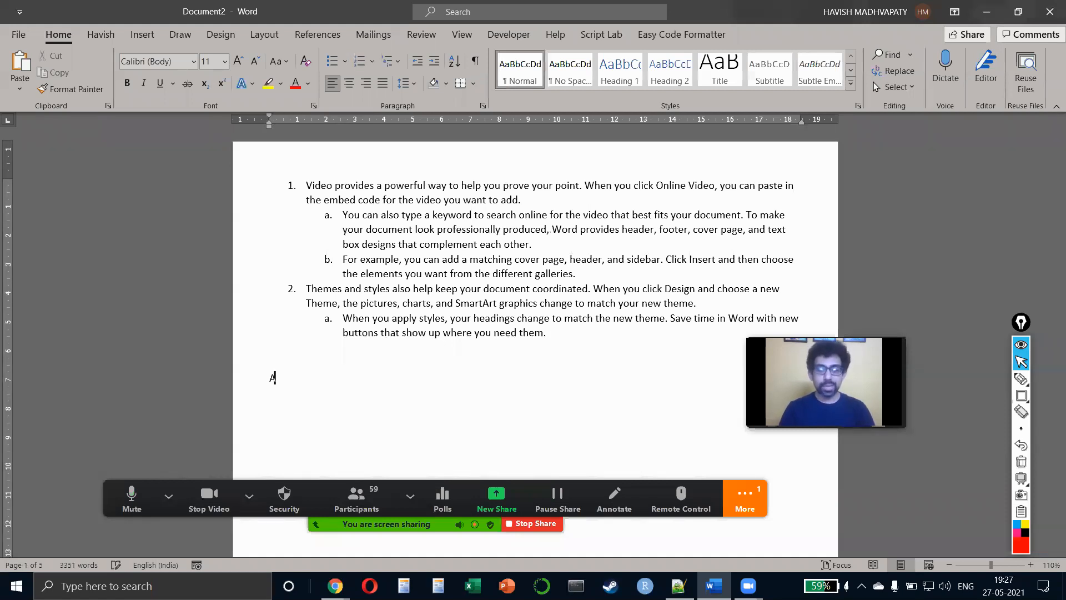
pyautogui.write('lt Shift Up ')
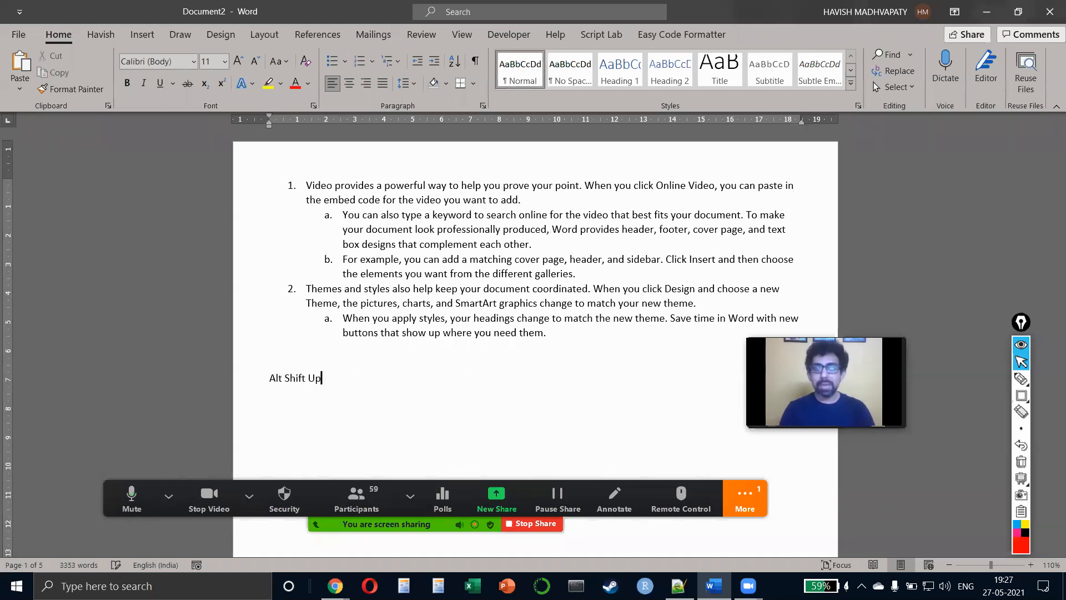
pyautogui.write('Down')
# - Move the "For example" sub-item repeatedly up and down through the list order
pyautogui.press('Up')
pyautogui.press('Up')
pyautogui.press('Up')
pyautogui.press('Up')
pyautogui.press('Up')
pyautogui.press('Up')
pyautogui.press('Up')
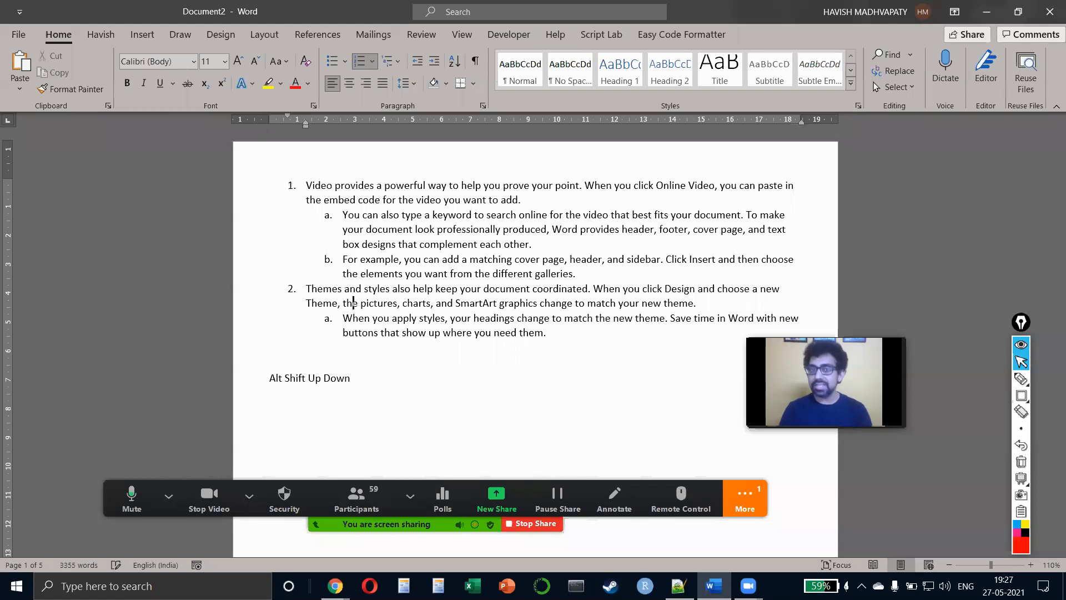
pyautogui.hotkey('alt', 'shift', 'Up')
pyautogui.hotkey('alt', 'shift', 'Up')
pyautogui.hotkey('alt', 'shift', 'Down')
pyautogui.hotkey('alt', 'shift', 'Down')
pyautogui.hotkey('alt', 'shift', 'Down')
pyautogui.hotkey('alt', 'shift', 'Down')
pyautogui.hotkey('alt', 'shift', 'Up')
pyautogui.hotkey('alt', 'shift', 'Up')
pyautogui.hotkey('alt', 'shift', 'Up')
pyautogui.hotkey('alt', 'shift', 'Down')
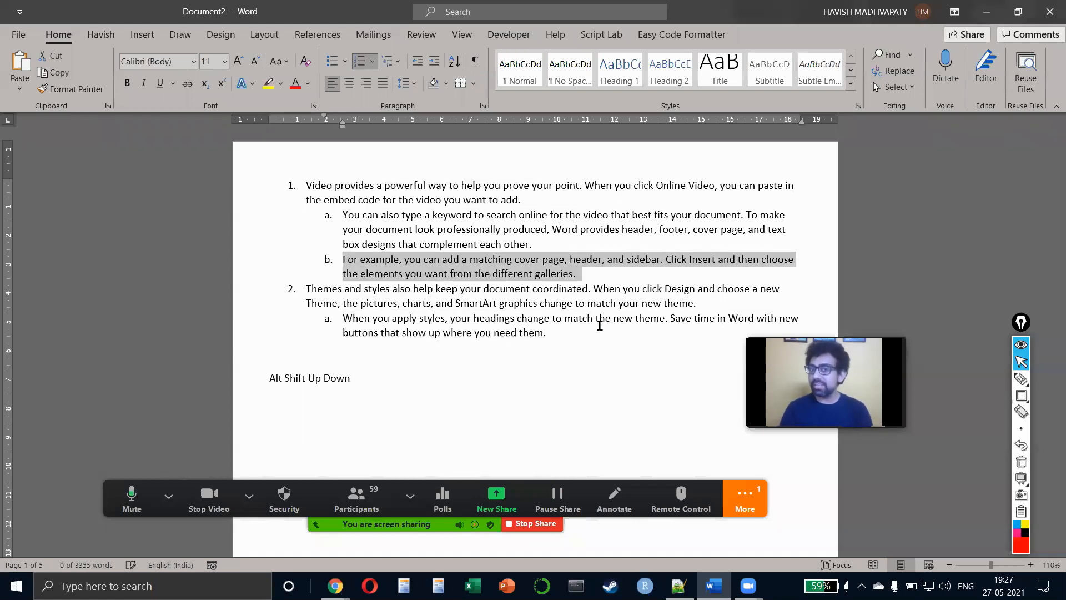
pyautogui.hotkey('alt', 'shift', 'Up')
pyautogui.hotkey('alt', 'shift', 'Down')
pyautogui.hotkey('alt', 'shift', 'Down')
pyautogui.hotkey('alt', 'shift', 'Up')
# - Move the "For example" sub-item below the "Themes and styles" item and back under the first item
pyautogui.press('Down')
pyautogui.press('Up')
pyautogui.hotkey('alt', 'shift', 'Down')
pyautogui.hotkey('alt', 'shift', 'Down')
pyautogui.hotkey('alt', 'shift', 'Up')
pyautogui.hotkey('alt', 'shift', 'Up')
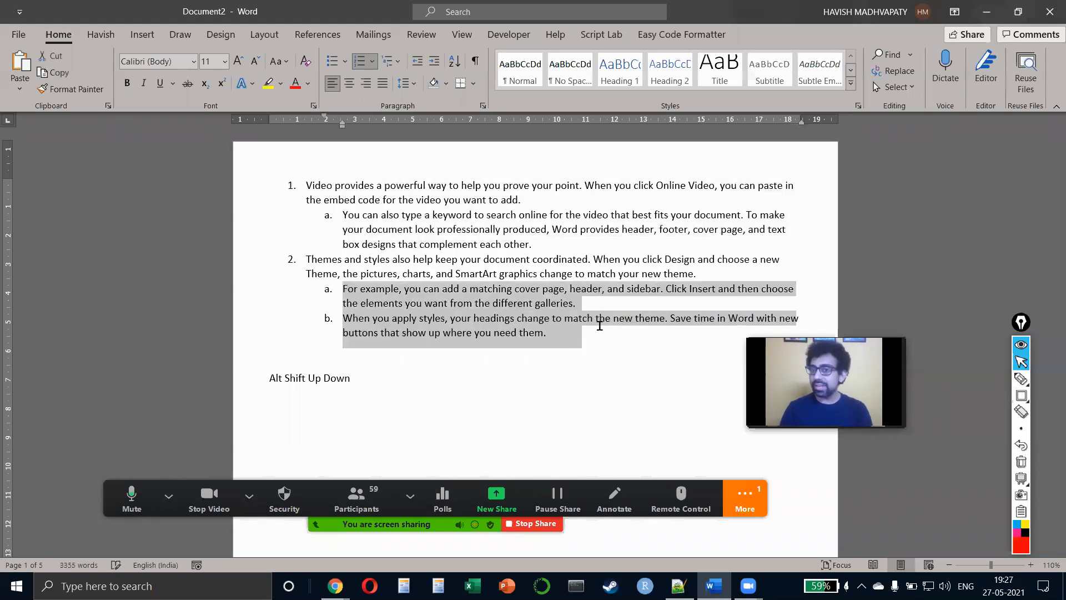
pyautogui.press('Left')
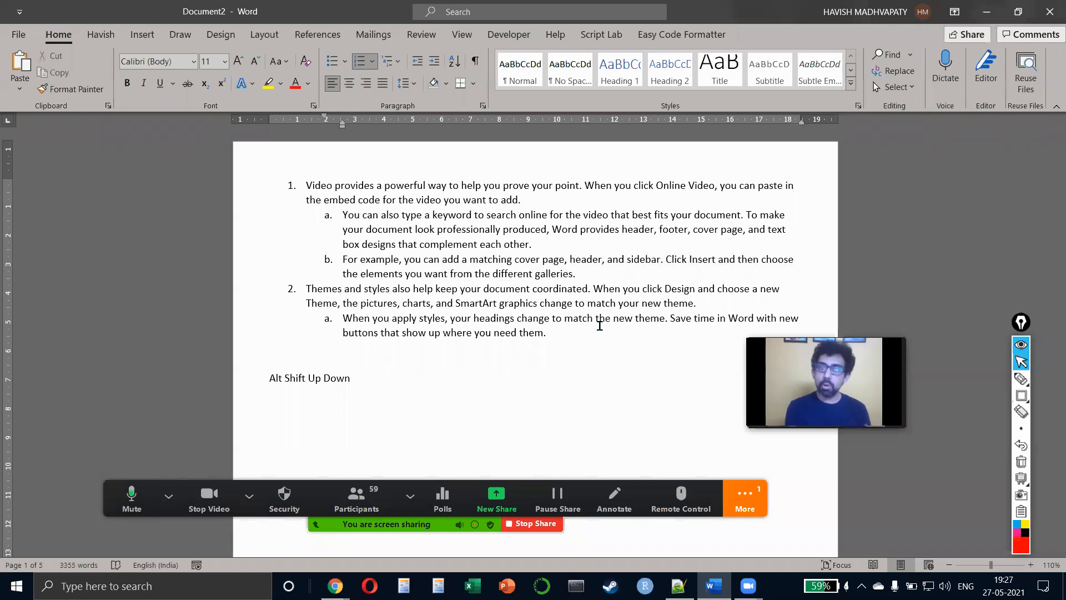
# - Demote and promote the "For example" sub-item through the list levels, ending with it as a top-level numbered item
pyautogui.press('Tab')
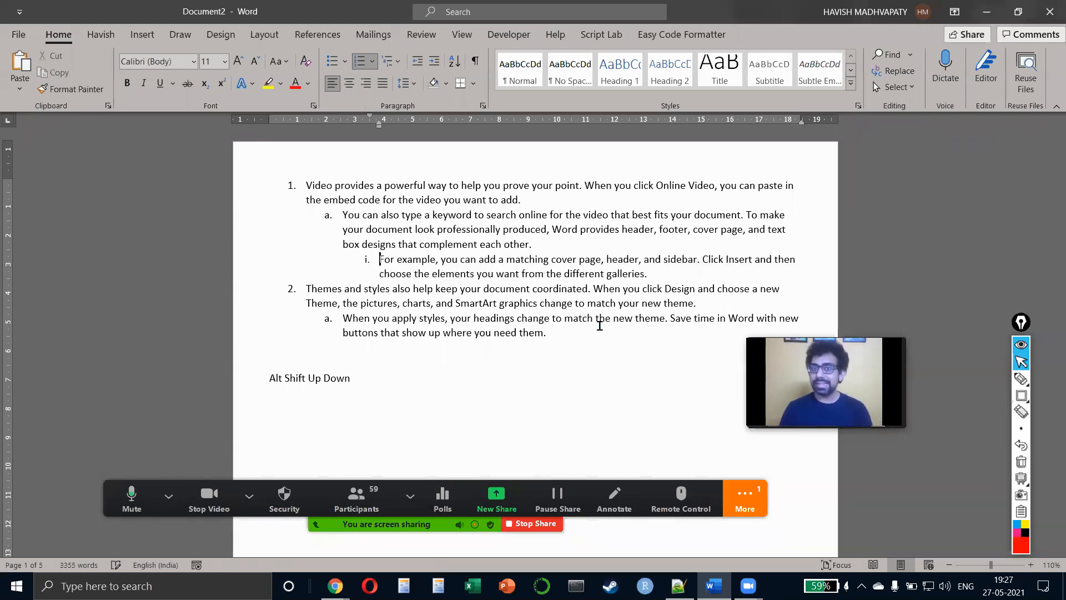
pyautogui.press('Tab')
pyautogui.hotkey('shift', 'Tab')
pyautogui.hotkey('shift', 'Tab')
pyautogui.press('Tab')
pyautogui.hotkey('shift', 'Tab')
pyautogui.press('Tab')
pyautogui.hotkey('shift', 'Tab')
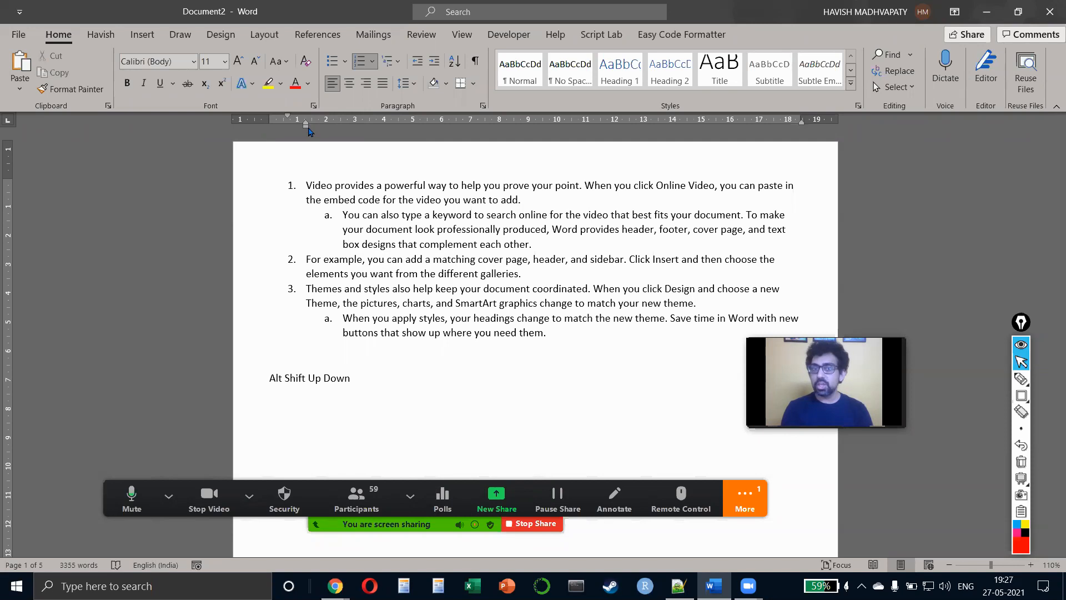
# - Try increasing the text indent and the first-line indent of the "For example" item, undoing each change
pyautogui.moveTo(306, 125); pyautogui.dragTo(348, 131)
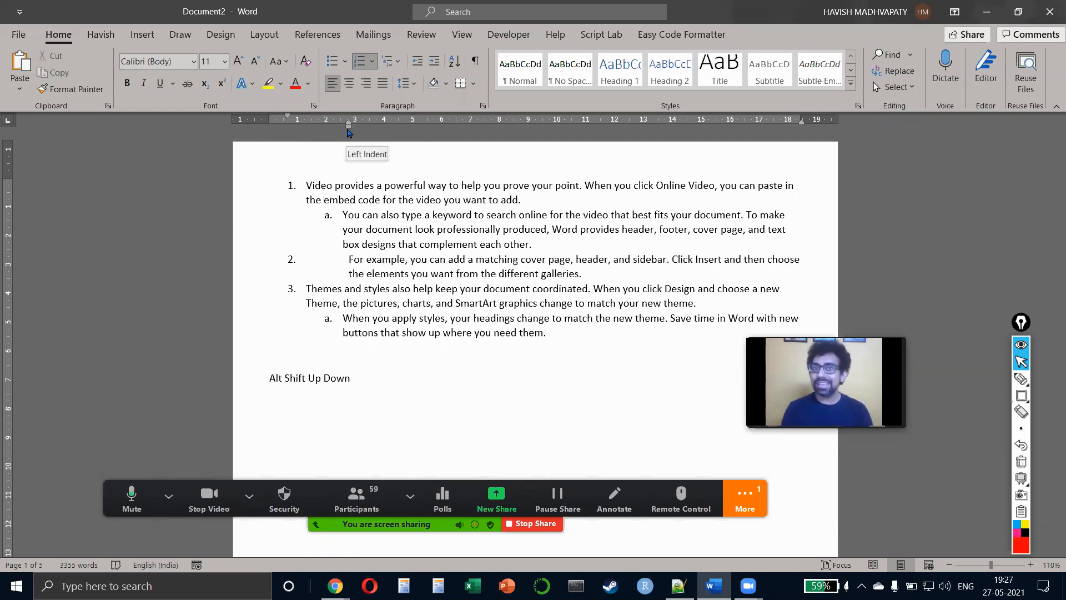
pyautogui.hotkey('ctrl', 'z')
pyautogui.moveTo(288, 117); pyautogui.dragTo(340, 115)
pyautogui.hotkey('ctrl', 'z')
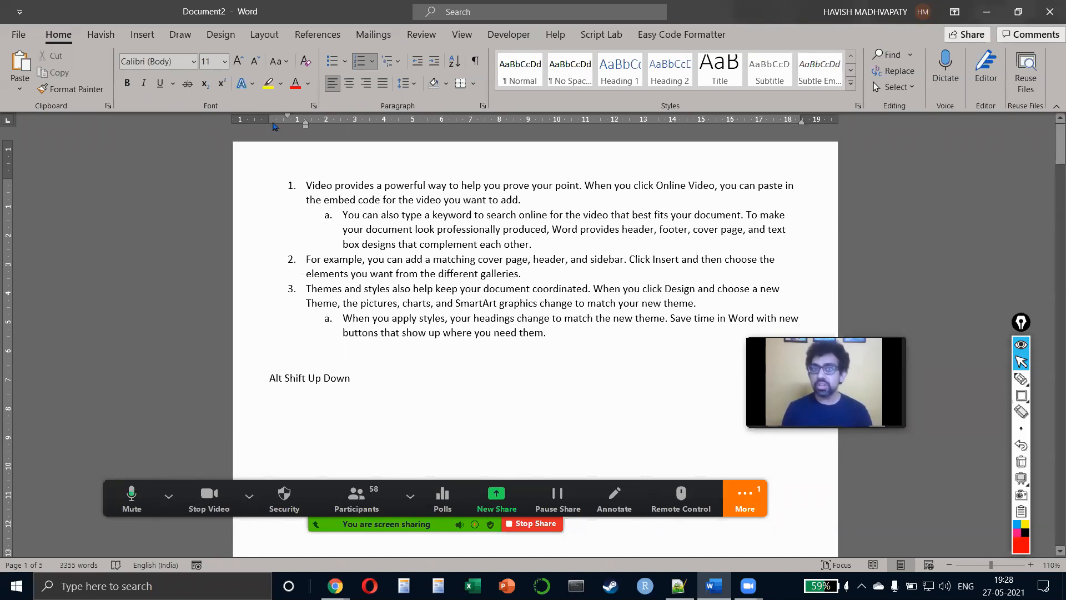
# - Circle the indent markers on the horizontal ruler with the screen annotation pen, and return to the normal pointer
pyautogui.hotkey('ctrl', 'shift', '3')
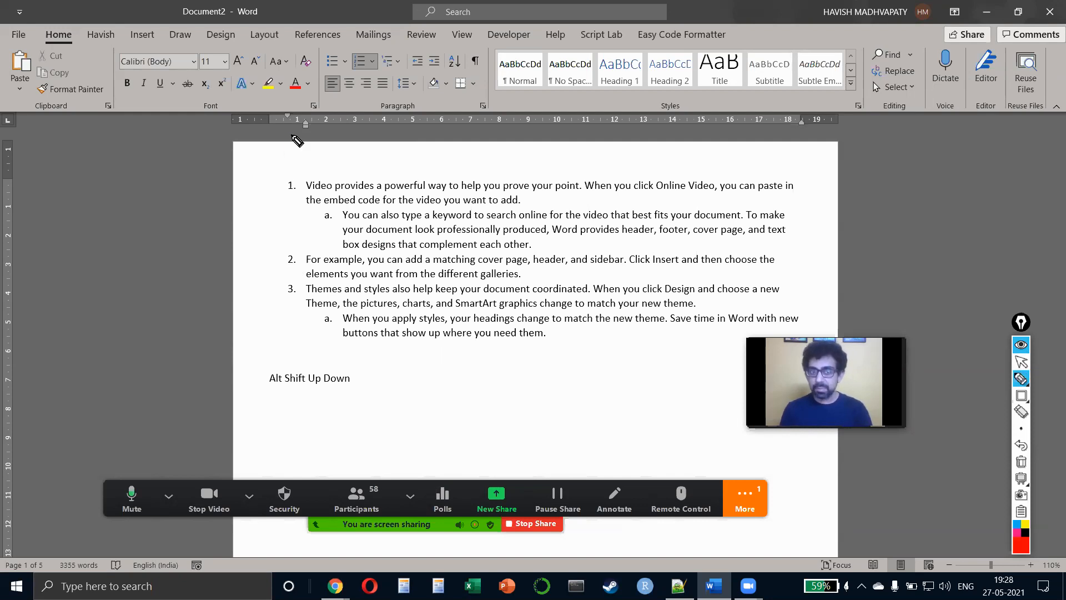
pyautogui.moveTo(269, 119); pyautogui.dragTo(283, 98)
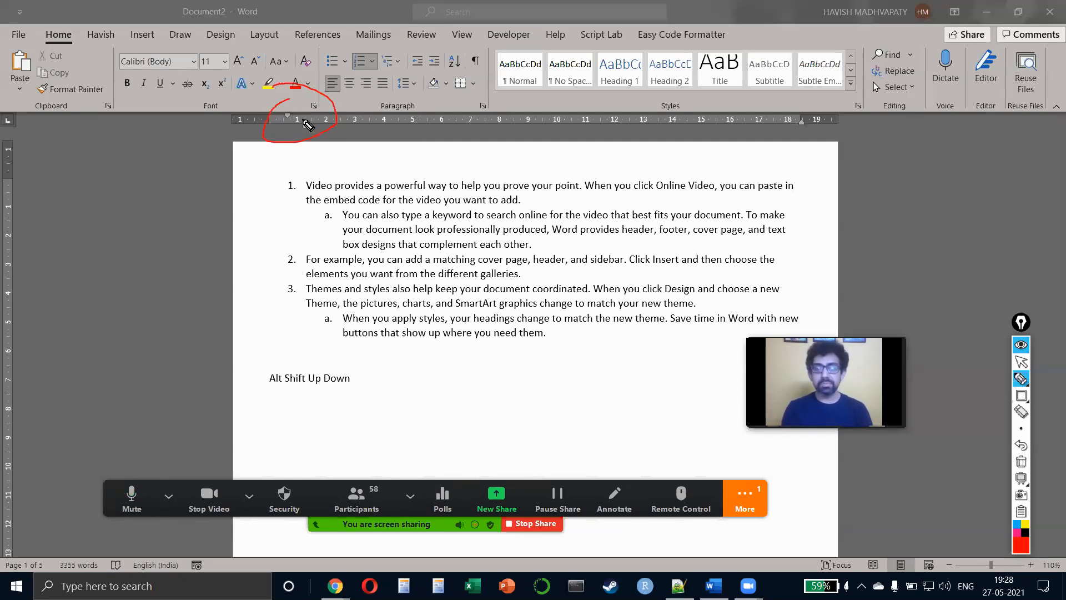
pyautogui.hotkey('ctrl', 'shift', '1')
# - Open the meeting chat to read the latest participant questions, and close it
pyautogui.click(745, 497)
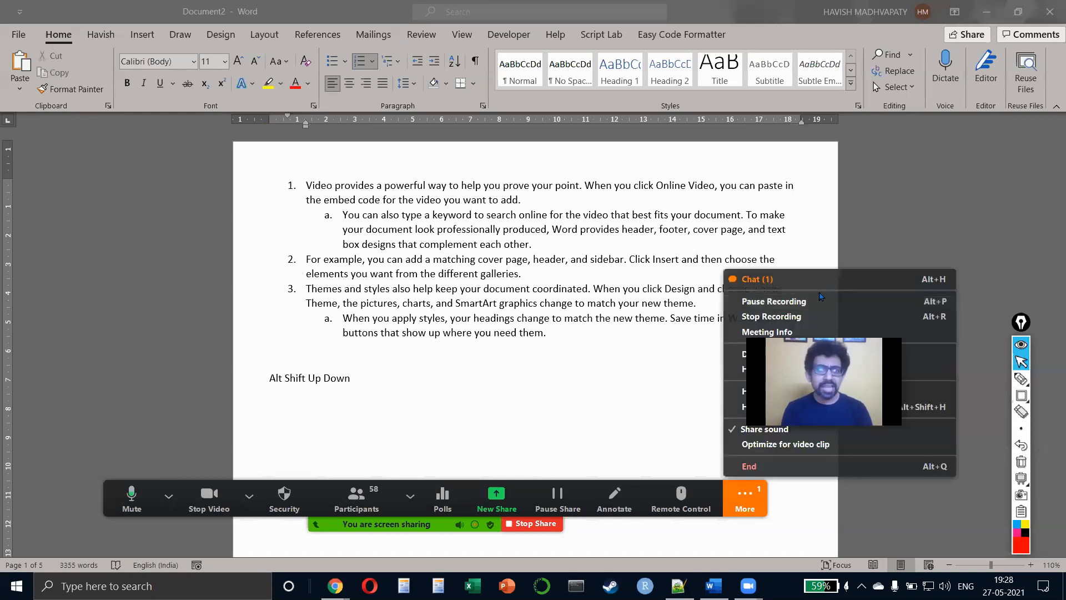
pyautogui.click(825, 285)
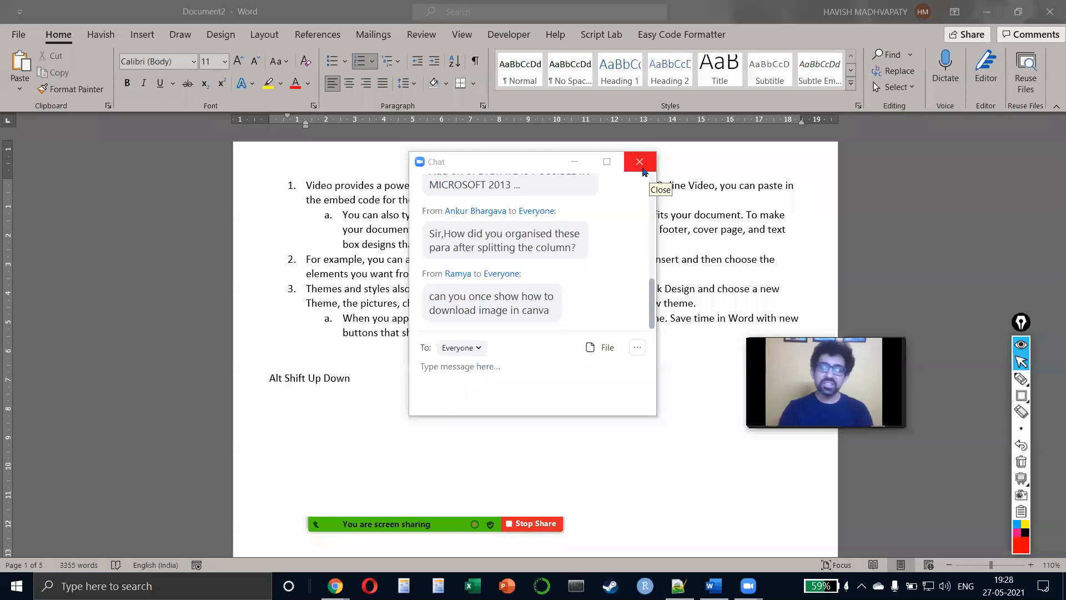
pyautogui.click(643, 171)
# - Switch to the untitled A4 design in Canva, show its download options and dismiss them
pyautogui.hotkey('alt', 'Tab')
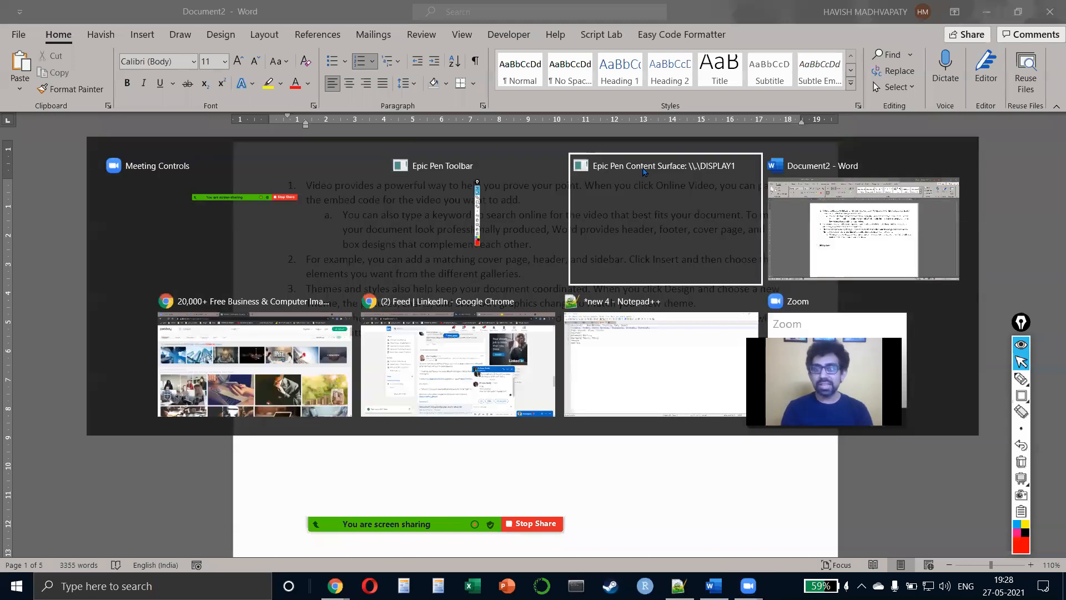
pyautogui.press('Tab')
pyautogui.press('Tab')
pyautogui.hotkey('ctrl', 'shift', 'Tab')
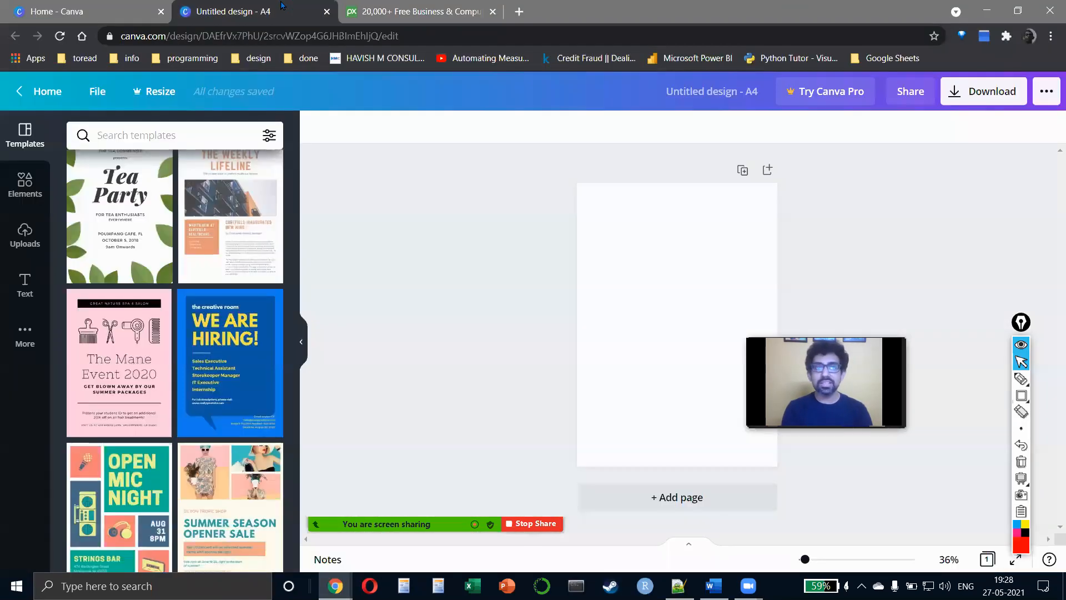
pyautogui.click(1013, 91)
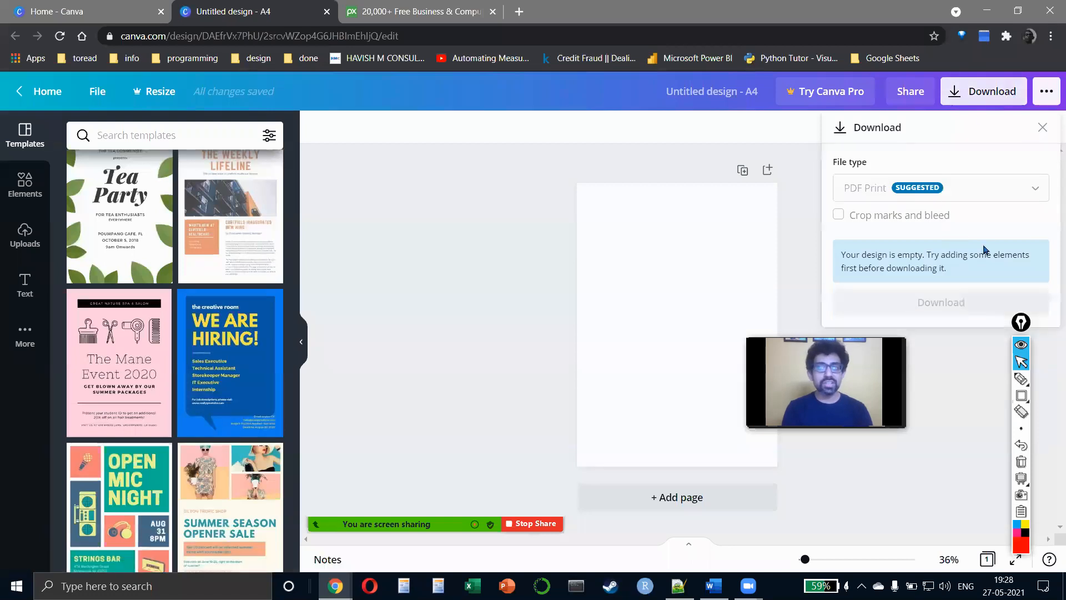
pyautogui.click(459, 299)
# - Switch to Notepad++ to check the session's topic list, and return to the Word document
pyautogui.hotkey('alt', 'Tab')
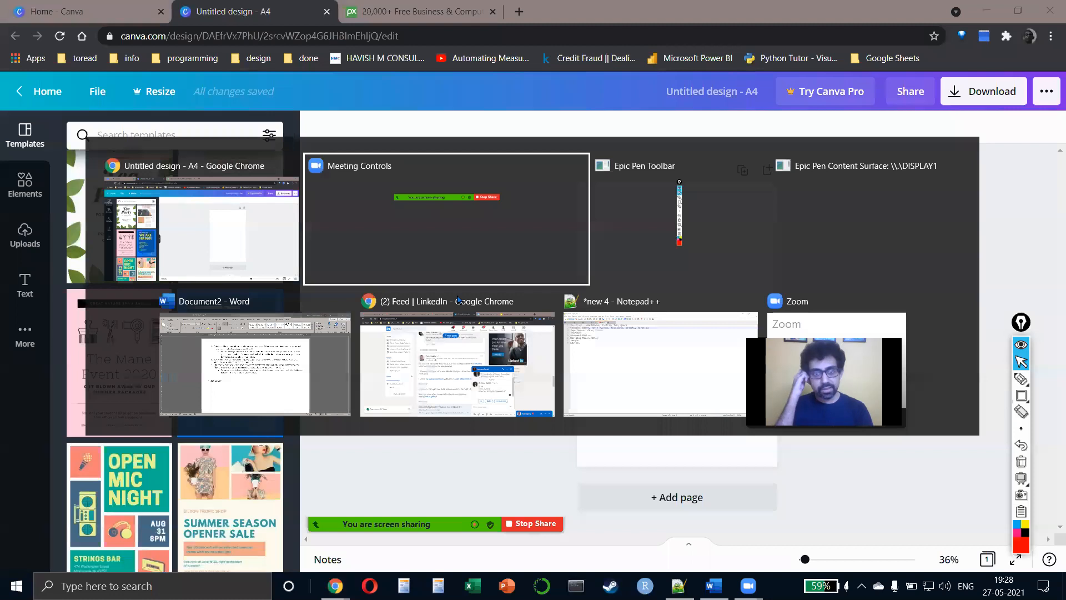
pyautogui.press('Tab')
pyautogui.press('Tab')
pyautogui.press('Tab')
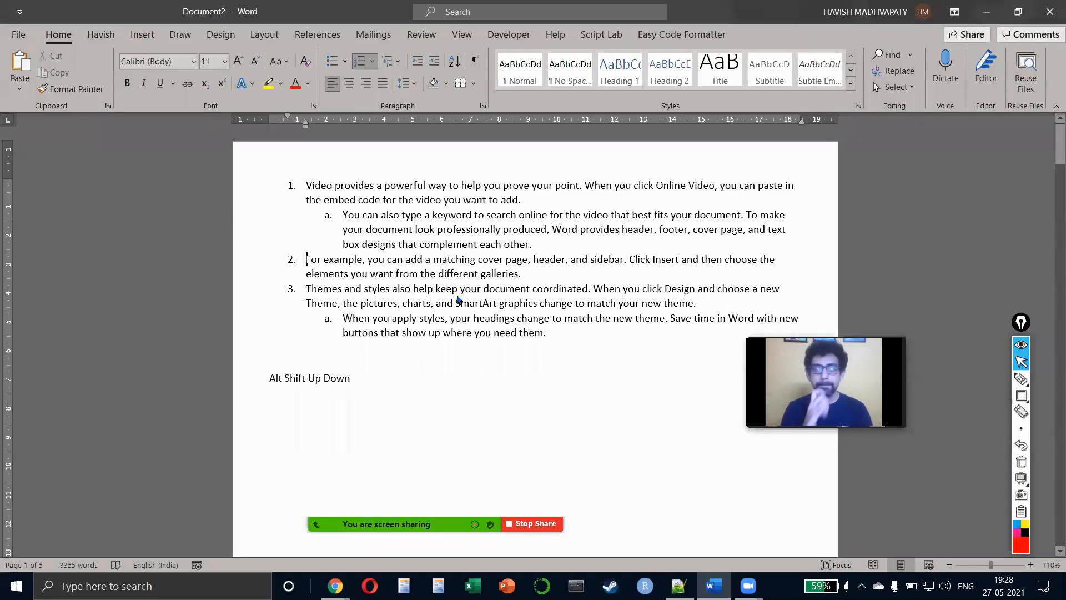
pyautogui.hotkey('alt', 'Tab')
pyautogui.hotkey('alt', 'Tab')
pyautogui.hotkey('alt', 'Tab')
pyautogui.press('Tab')
pyautogui.press('Tab')
pyautogui.press('Tab')
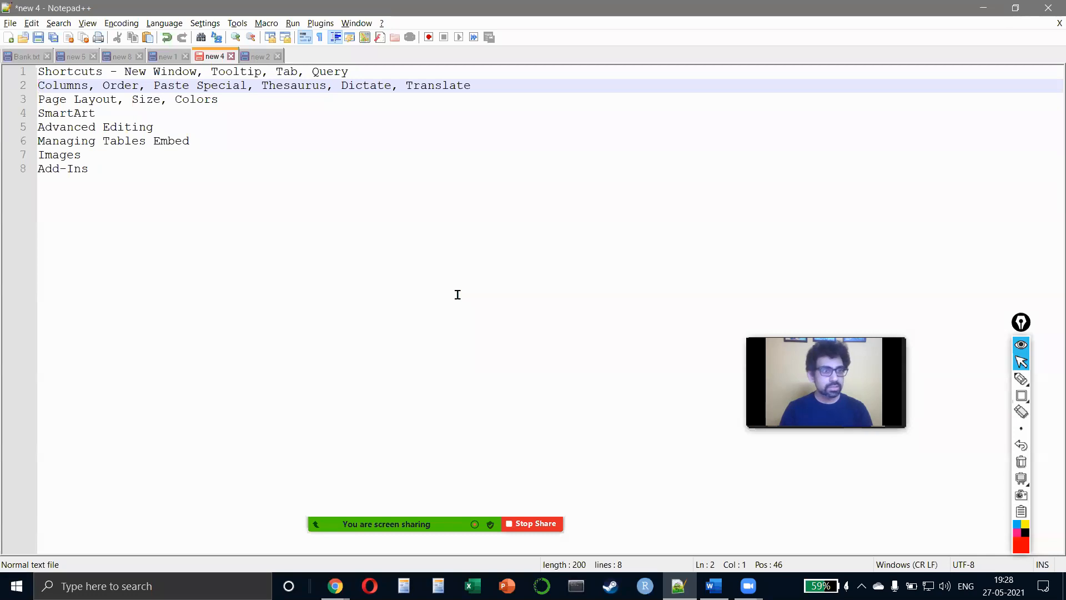
pyautogui.hotkey('alt', 'Tab')
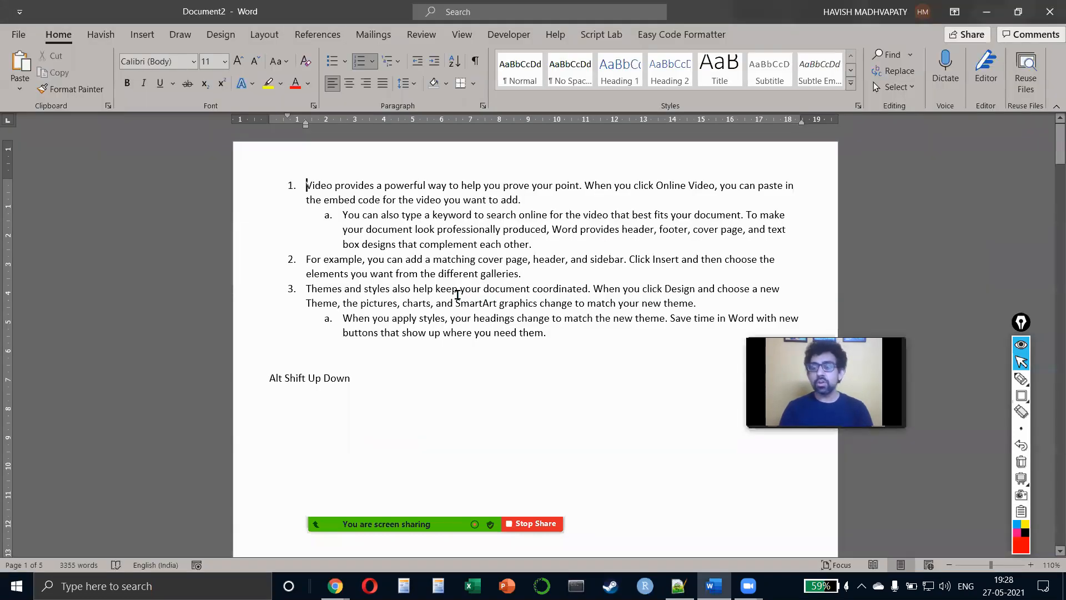
# - Switch to Chrome and load the Wikipedia main page in the tab showing Pixabay
pyautogui.hotkey('alt', 'Tab')
pyautogui.press('Tab')
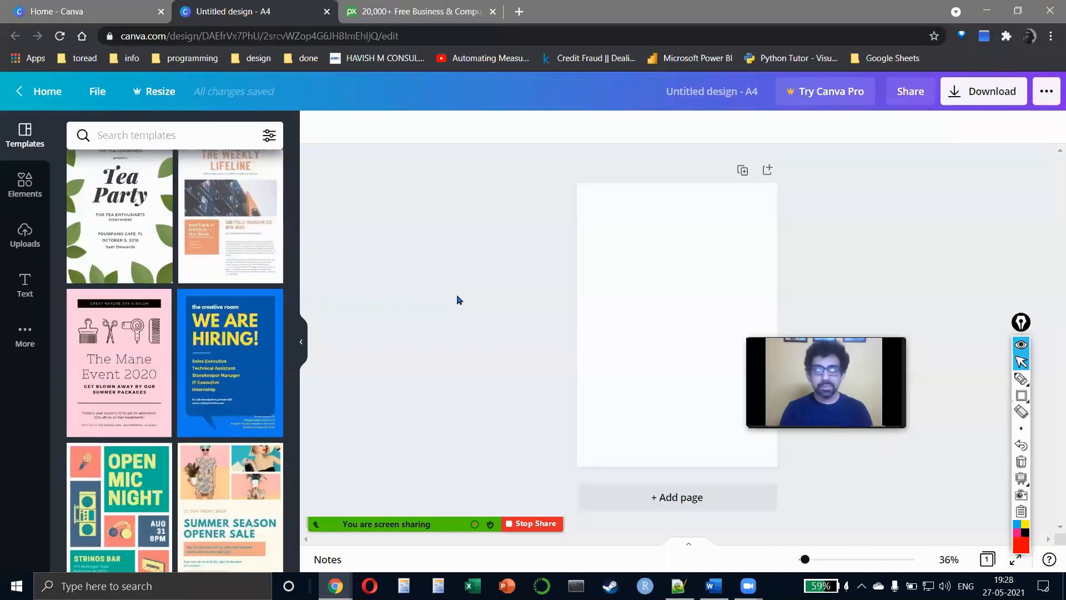
pyautogui.click(417, 7)
pyautogui.click(473, 36)
pyautogui.write('wik')
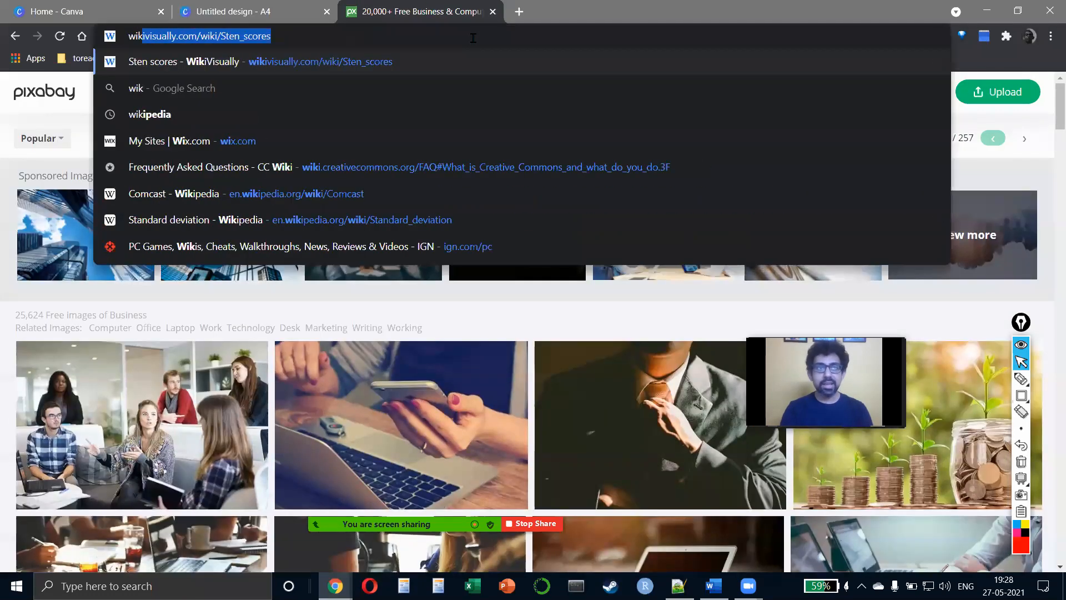
pyautogui.write('i')
pyautogui.press('Return')
pyautogui.click(231, 232)
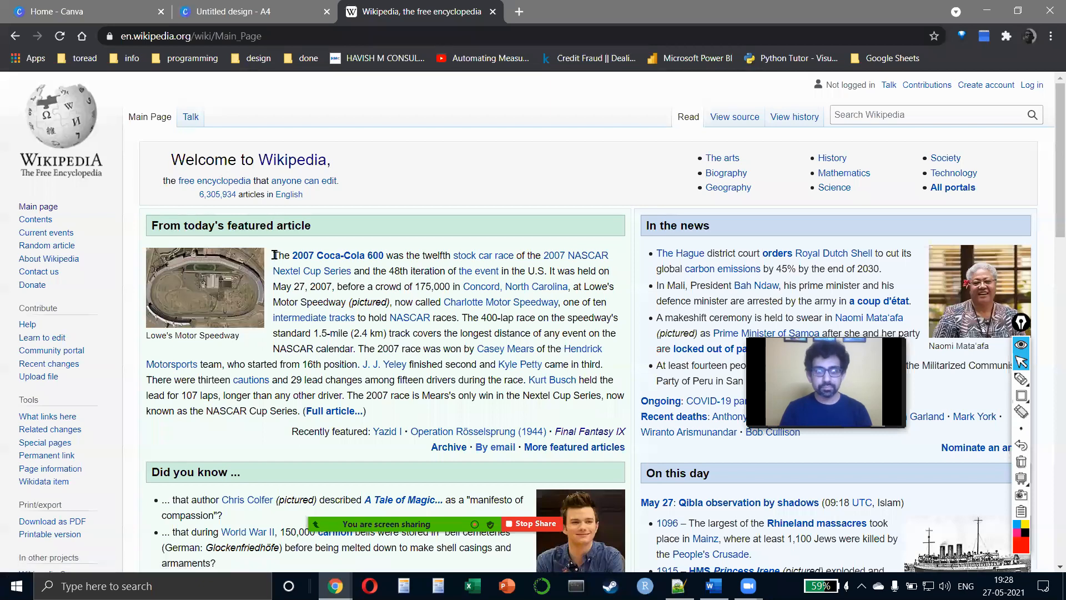
# - Copy the featured article text on the 2007 Coca-Cola 600, up to "any other driver.", and paste it into the blank Word document
pyautogui.moveTo(274, 255); pyautogui.dragTo(346, 393)
pyautogui.hotkey('ctrl', 'c')
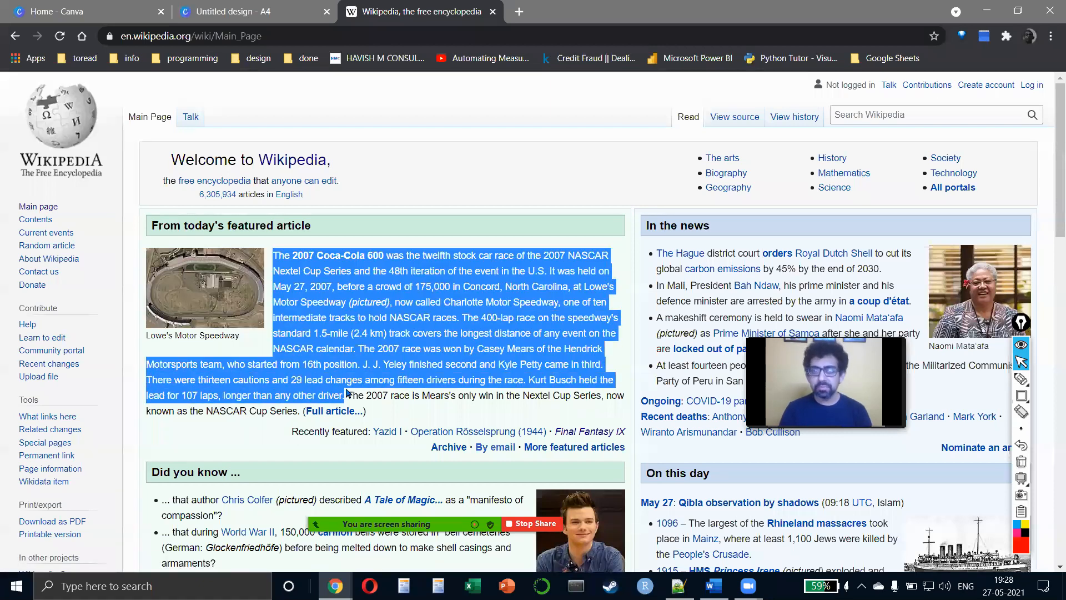
pyautogui.hotkey('alt', 'Tab')
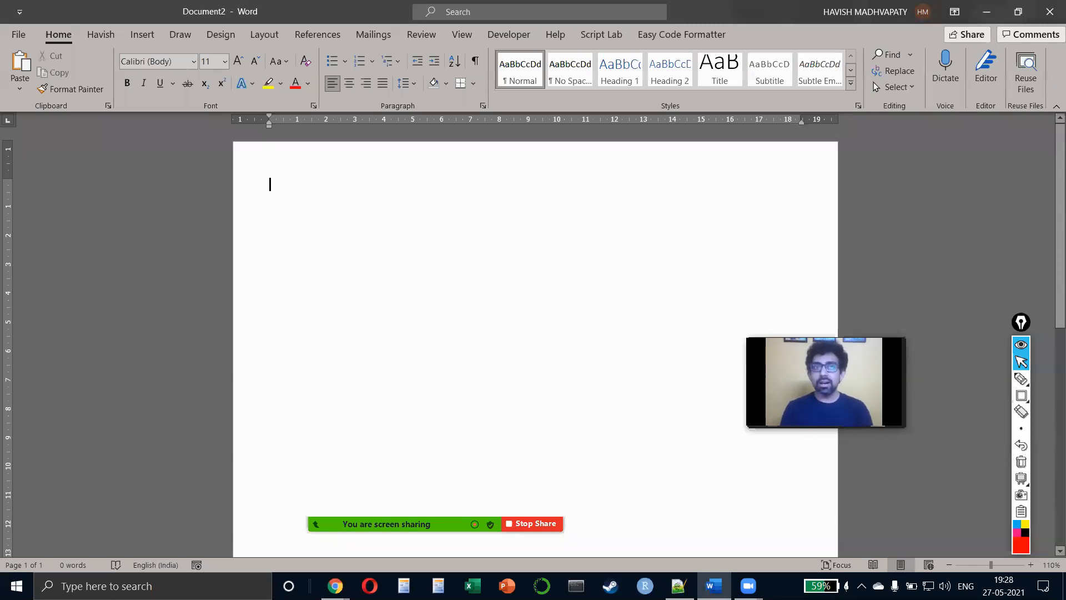
pyautogui.hotkey('ctrl', 'v')
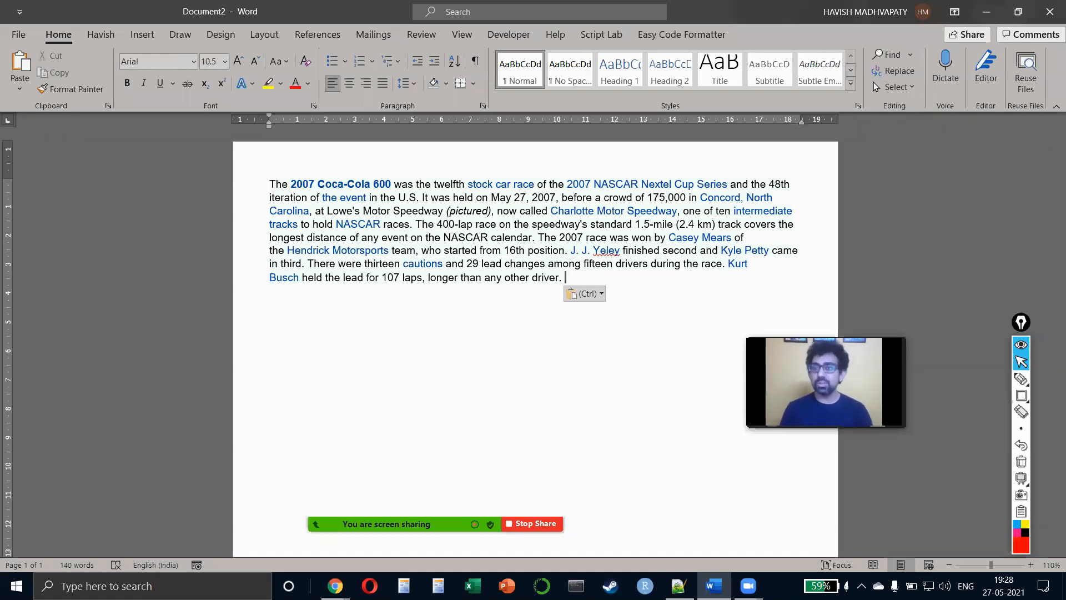
# - Bold the last line's worth of pasted text and enlarge about two middle lines by two font-size increments
pyautogui.hotkey('shift', 'Up')
pyautogui.hotkey('ctrl', 'b')
pyautogui.press('Up')
pyautogui.press('Up')
pyautogui.press('Up')
pyautogui.press('Up')
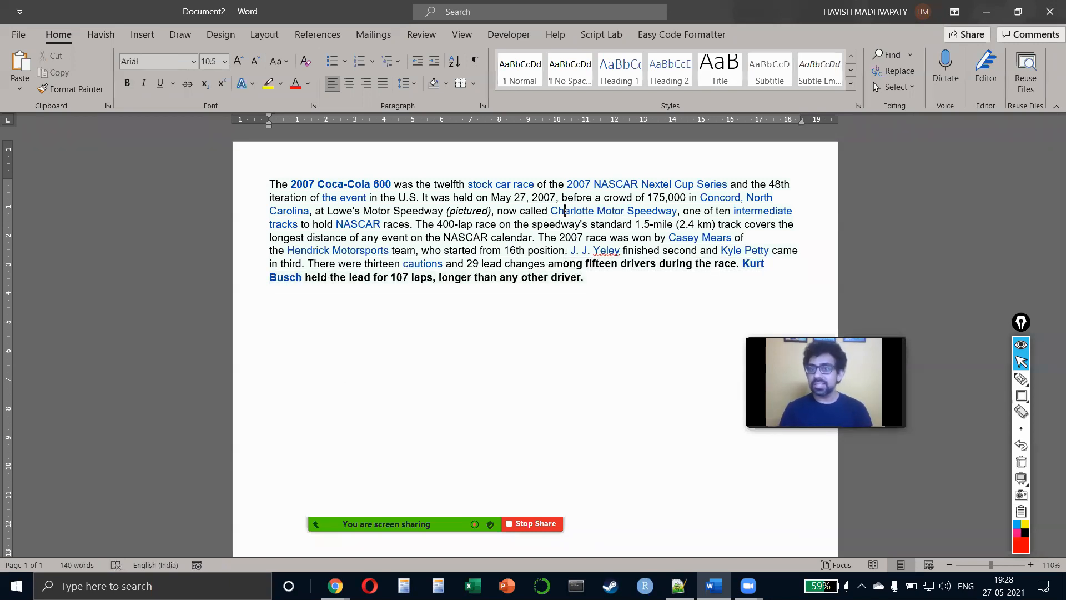
pyautogui.hotkey('shift', 'Down')
pyautogui.hotkey('shift', 'Down')
pyautogui.hotkey('ctrl', 'shift', '.')
pyautogui.hotkey('ctrl', 'shift', '.')
pyautogui.press('Up')
pyautogui.press('Up')
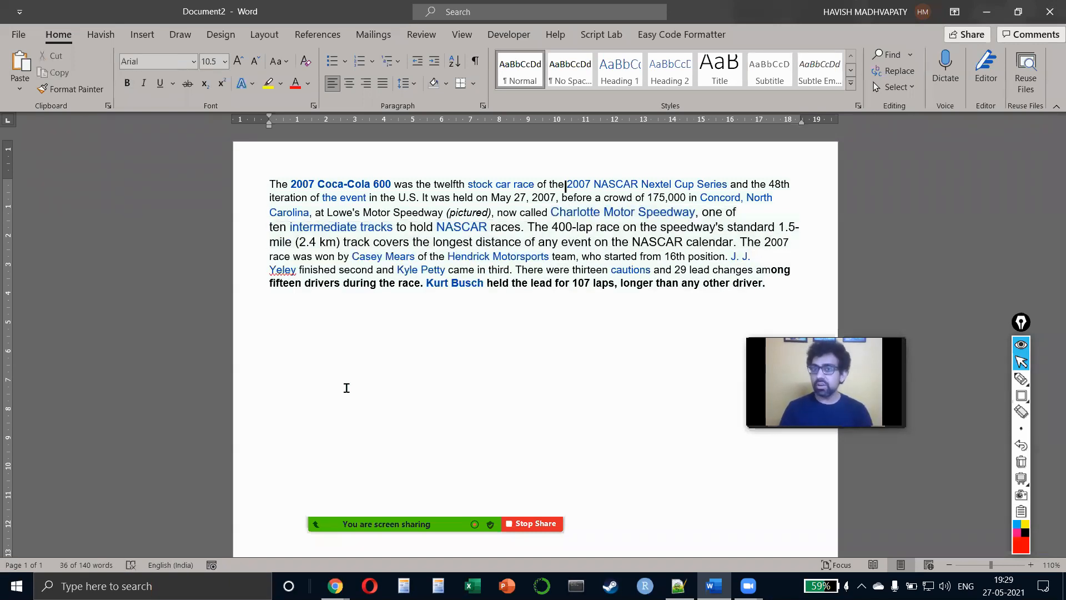
pyautogui.hotkey('ctrl', 'a')
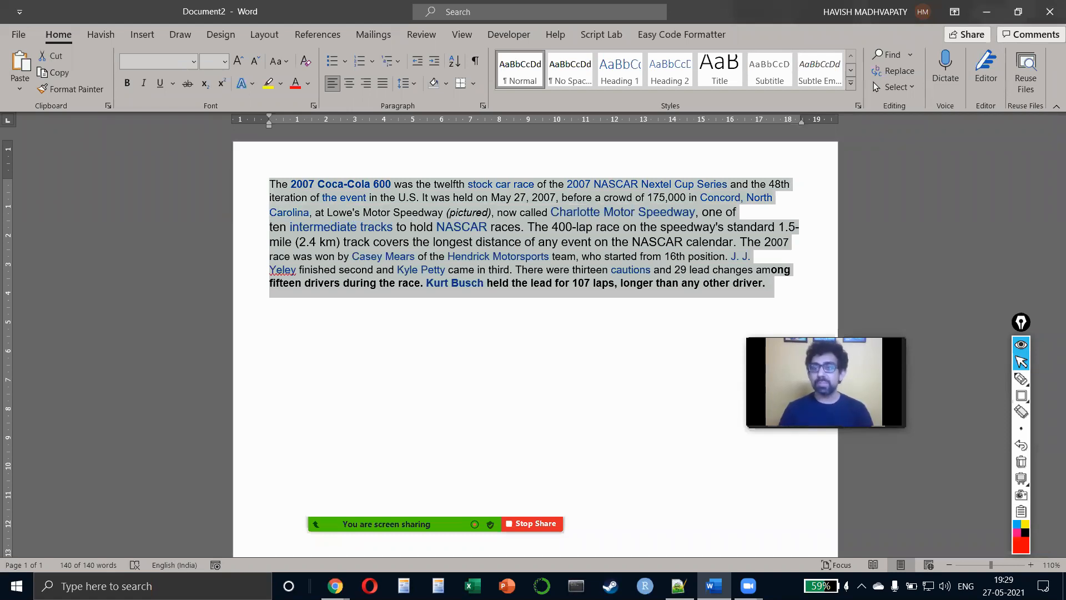
# - Add the line "Ctrl + Spacebar" below the pasted paragraph
pyautogui.hotkey('ctrl', 'End')
pyautogui.press('Return')
pyautogui.write('Ctrl + Space')
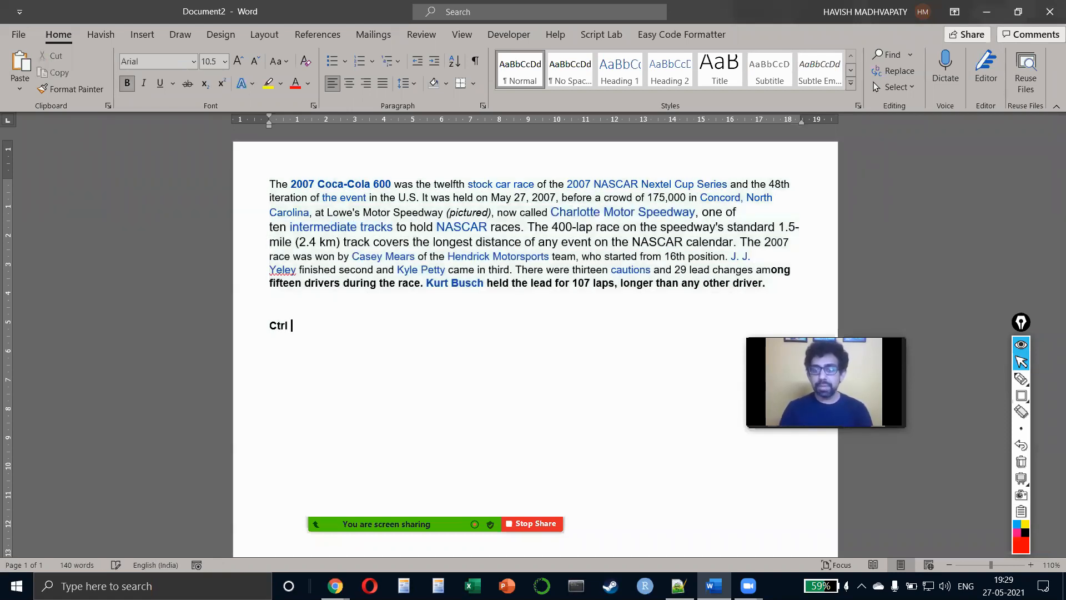
pyautogui.write('bar')
# - Clear all character formatting from the pasted paragraph, undoing and redoing the change once for comparison
pyautogui.press('Up')
pyautogui.press('Up')
pyautogui.press('Down')
pyautogui.press('Left')
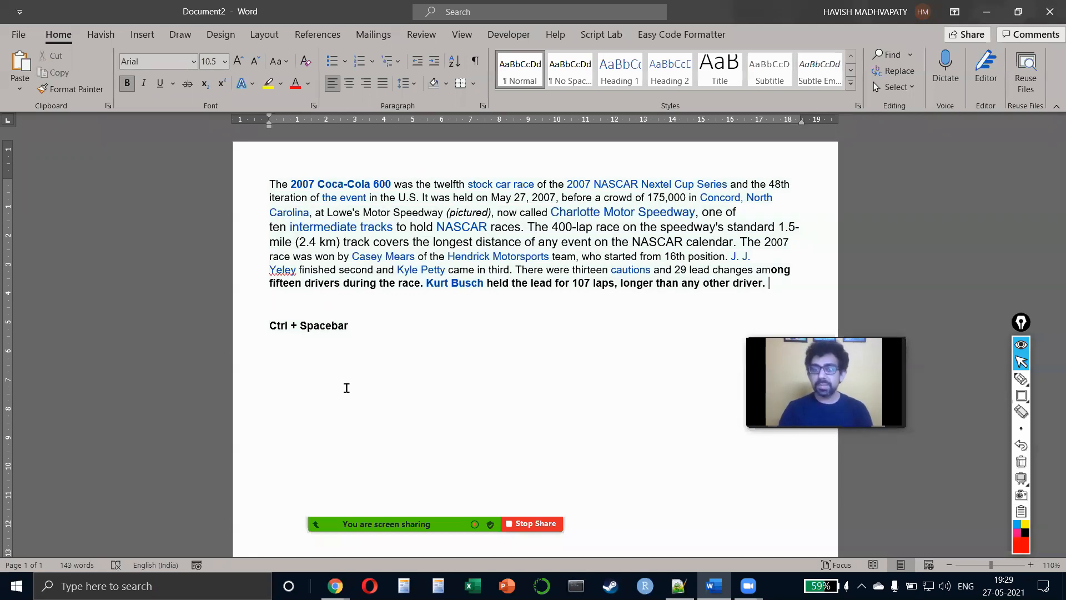
pyautogui.hotkey('ctrl', 'shift', 'Up')
pyautogui.hotkey('ctrl', 'space')
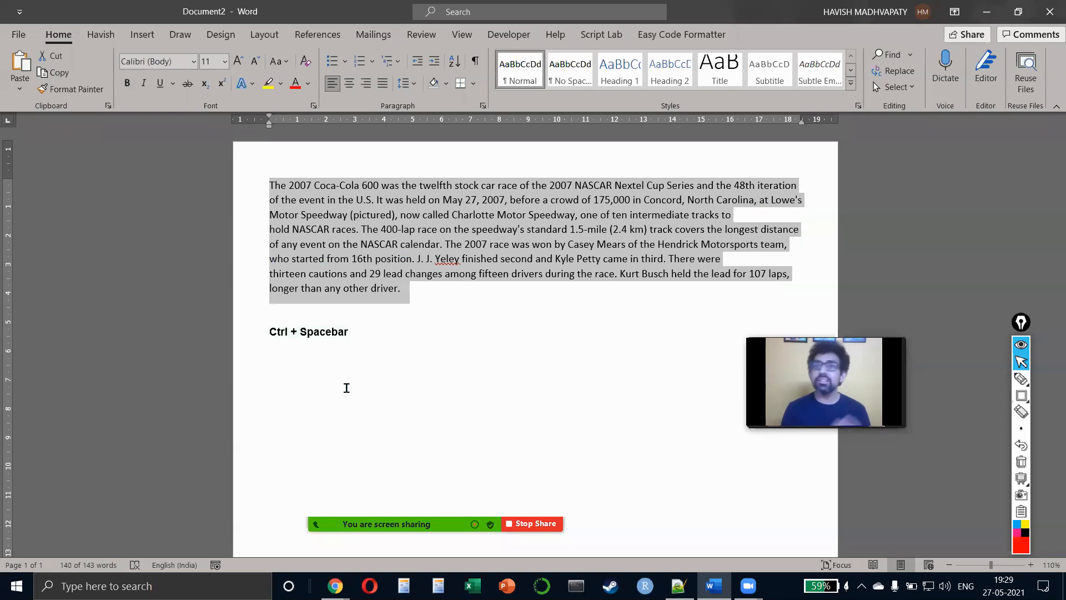
pyautogui.hotkey('ctrl', 'z')
pyautogui.hotkey('ctrl', 'y')
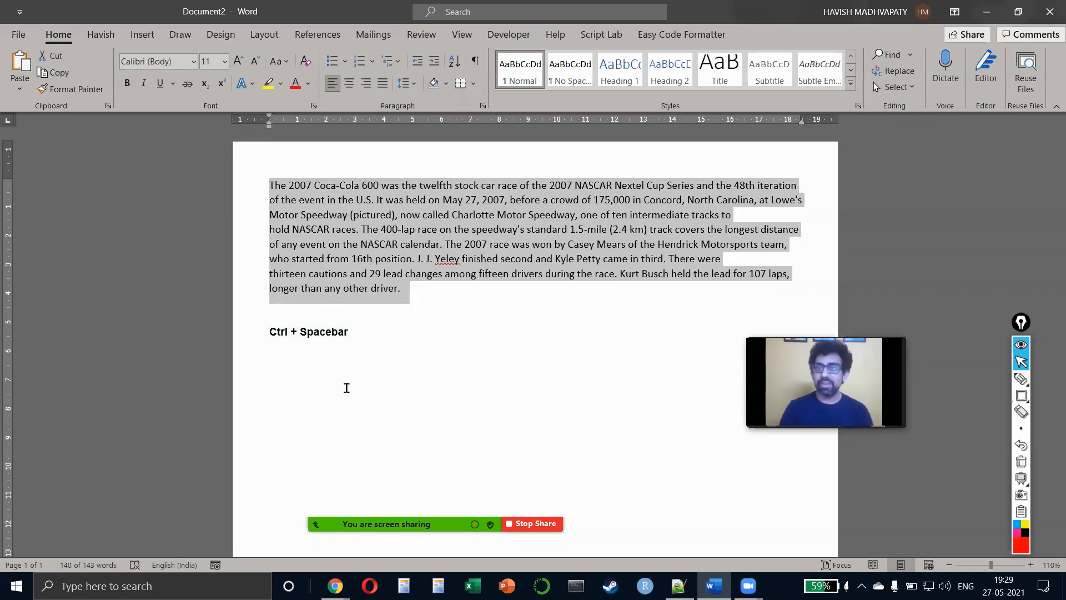
# - Delete all text from the Word document, and check the topic list in Notepad++ before returning to Word
pyautogui.press('Delete')
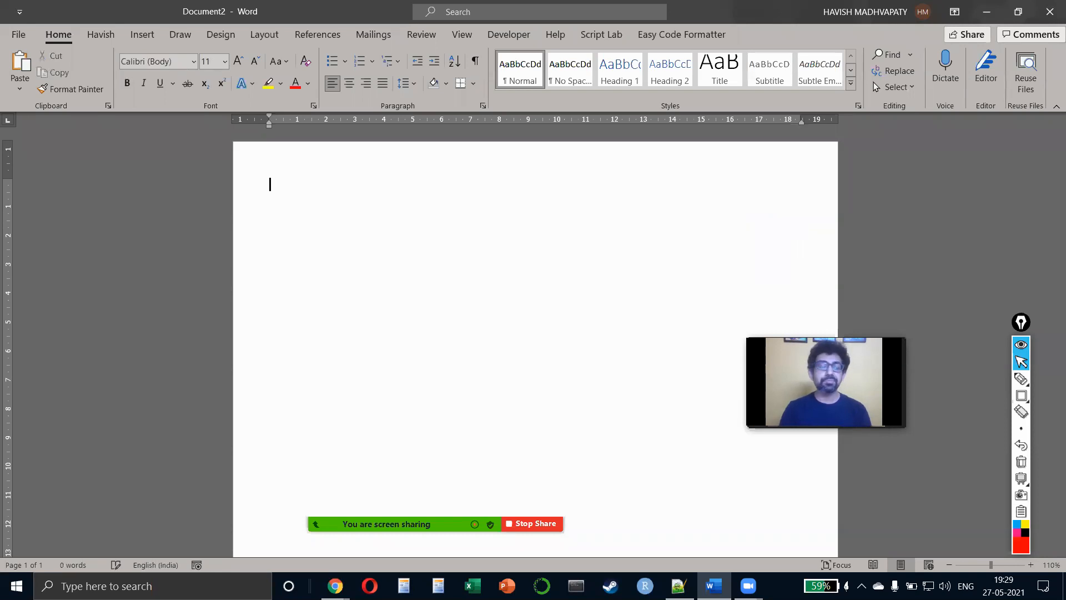
pyautogui.hotkey('alt', 'Tab')
pyautogui.hotkey('alt', 'Tab')
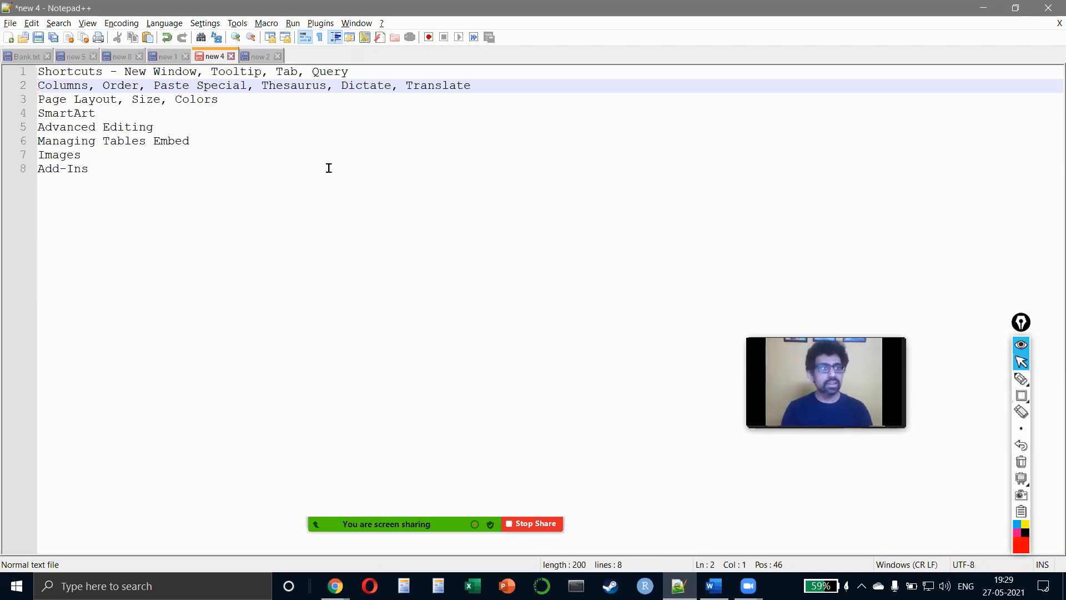
pyautogui.hotkey('alt', 'Tab')
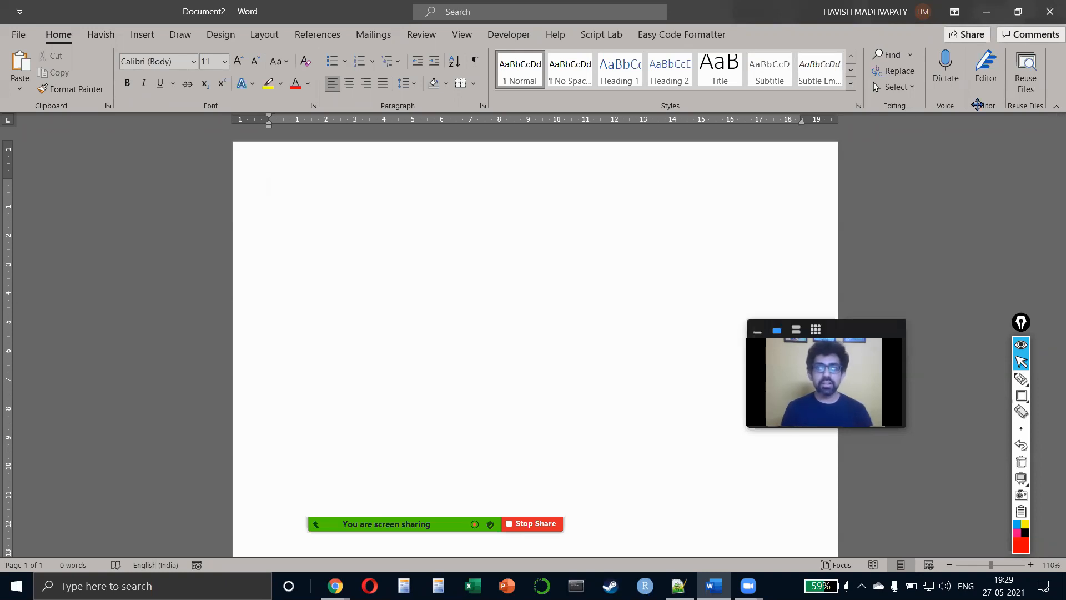
pyautogui.moveTo(838, 385); pyautogui.dragTo(978, 105)
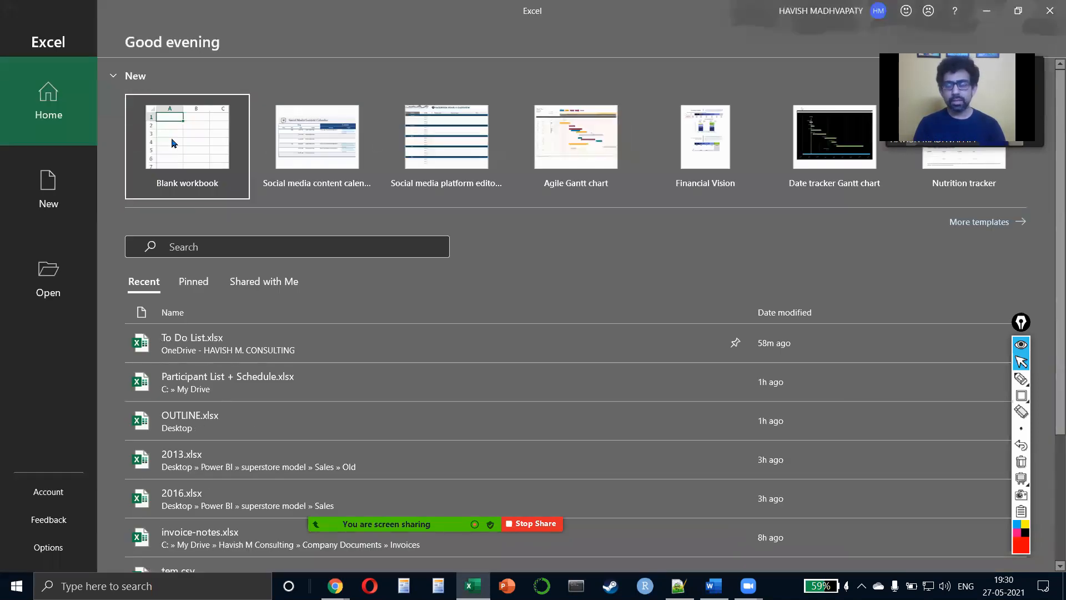
# - Create a blank workbook in Excel
pyautogui.click(173, 143)
pyautogui.scroll(3, 133, 183)
pyautogui.press('Down')
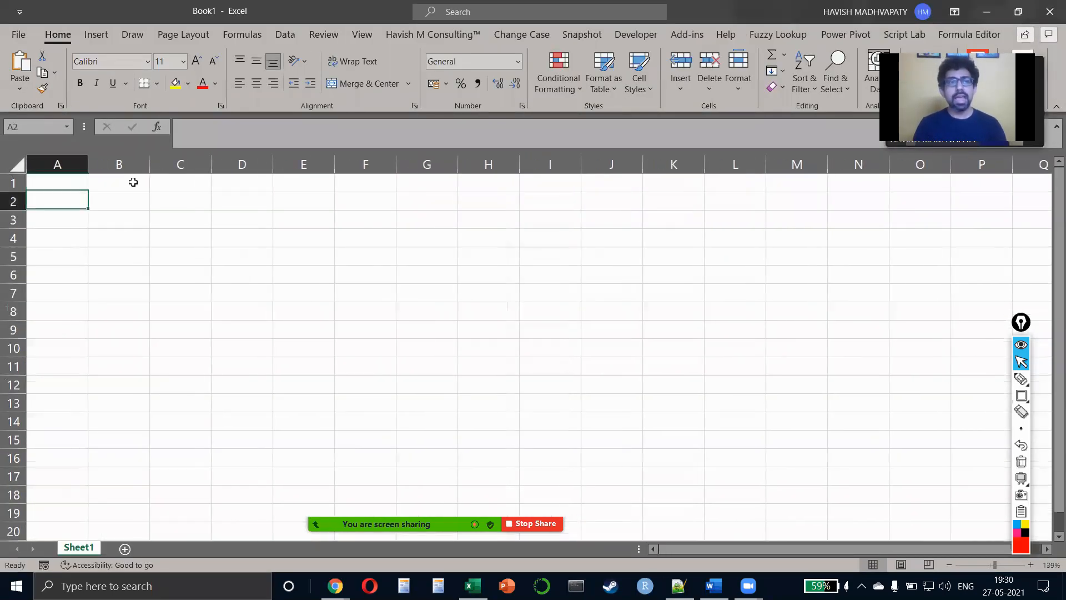
# - Enter three people's first names in C3:C5 and the header "Name" above them in C2
pyautogui.press('Right')
pyautogui.press('Right')
pyautogui.press('Down')
pyautogui.write('Havish')
pyautogui.press('Return')
pyautogui.write('Sanjay')
pyautogui.press('Return')
pyautogui.write('Anmol')
pyautogui.press('Return')
pyautogui.press('Up')
pyautogui.press('Up')
pyautogui.press('Up')
pyautogui.press('Up')
pyautogui.write('Name')
# - Enter the header "Sales" in D2 with the values 10, 30 and 40 in D3:D5
pyautogui.press('Right')
pyautogui.write('Sales')
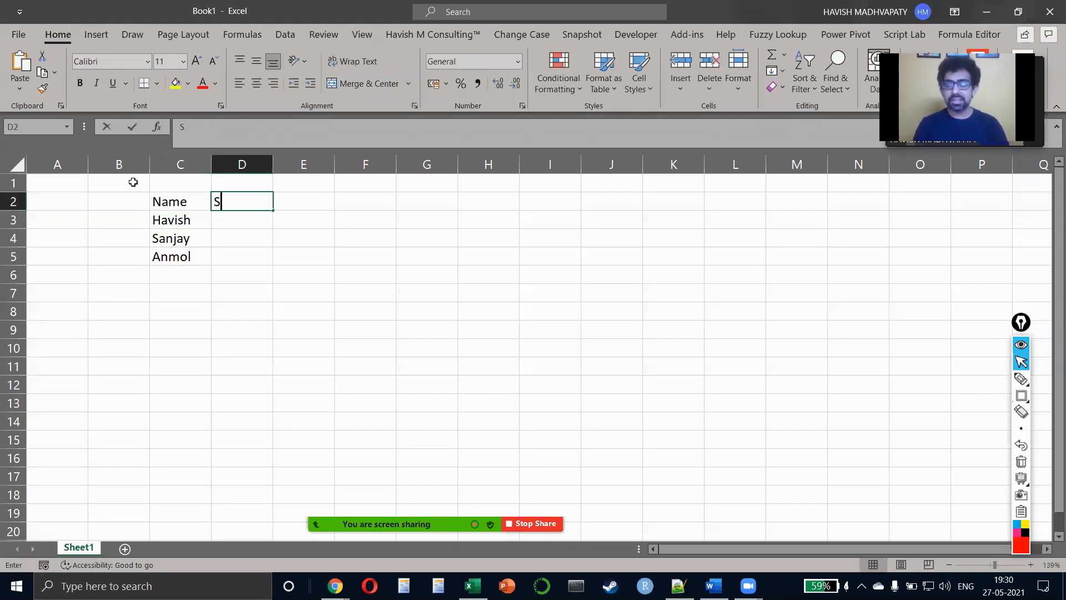
pyautogui.press('Return')
pyautogui.write('10')
pyautogui.press('Return')
pyautogui.write('30')
pyautogui.press('Return')
pyautogui.write('40')
pyautogui.press('Return')
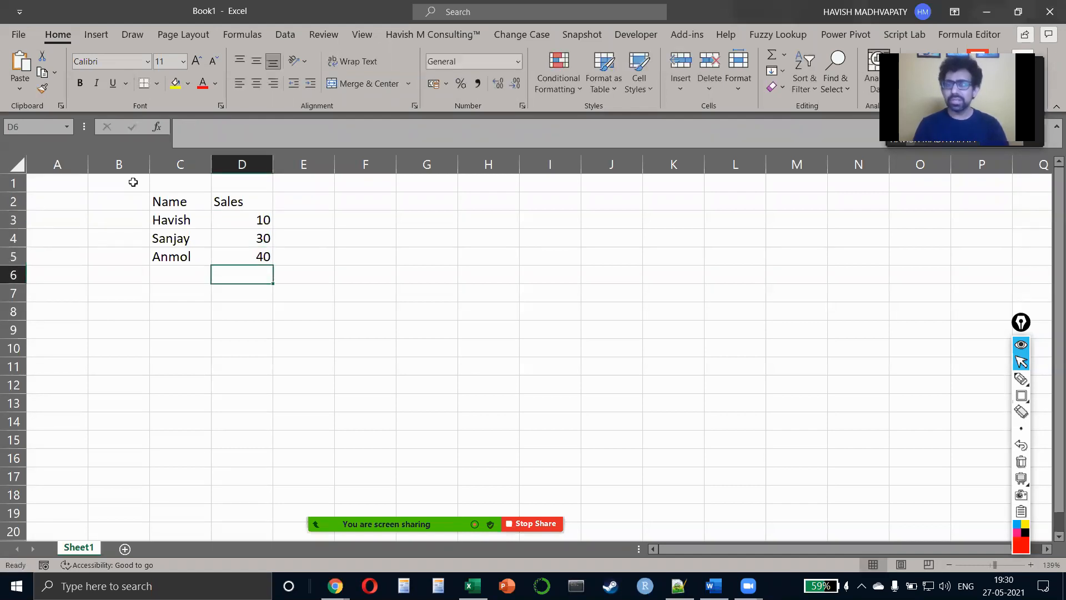
# - Select the whole Name and Sales data block, C2:D5
pyautogui.press('Up')
pyautogui.press('Left')
pyautogui.press('Up')
pyautogui.press('Up')
pyautogui.press('Up')
pyautogui.hotkey('ctrl', 'a')
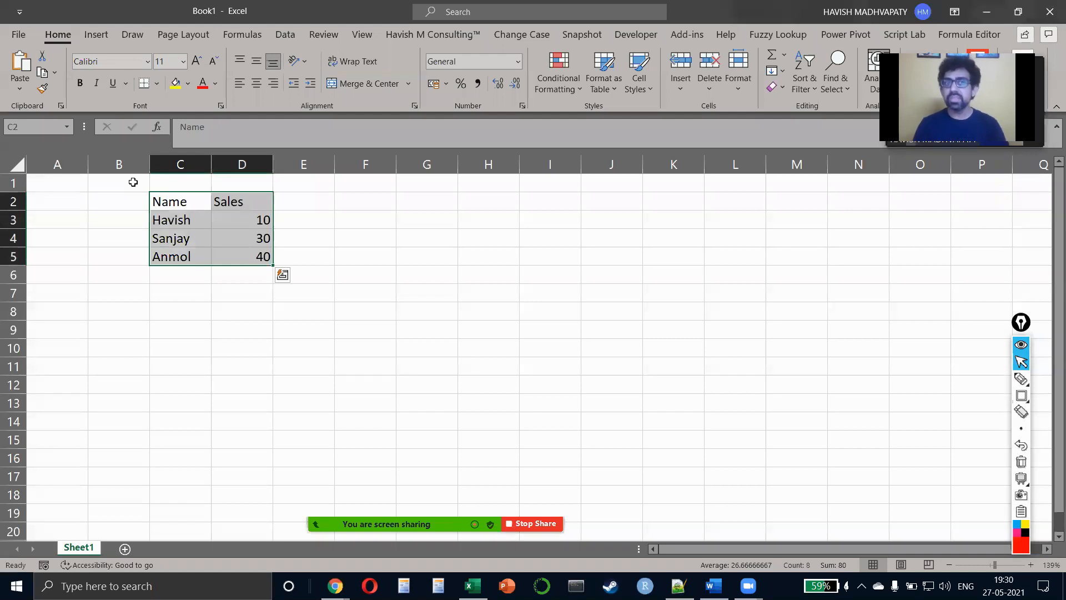
# - Switch to the blank Word document and insert an embedded Excel spreadsheet as a table
pyautogui.hotkey('alt', 'Tab')
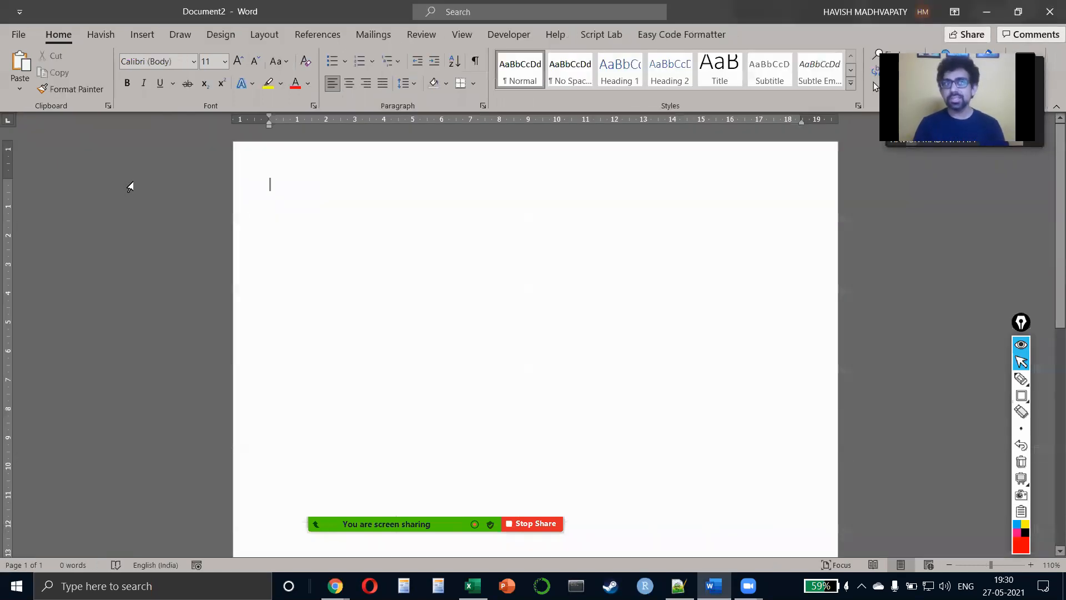
pyautogui.click(142, 36)
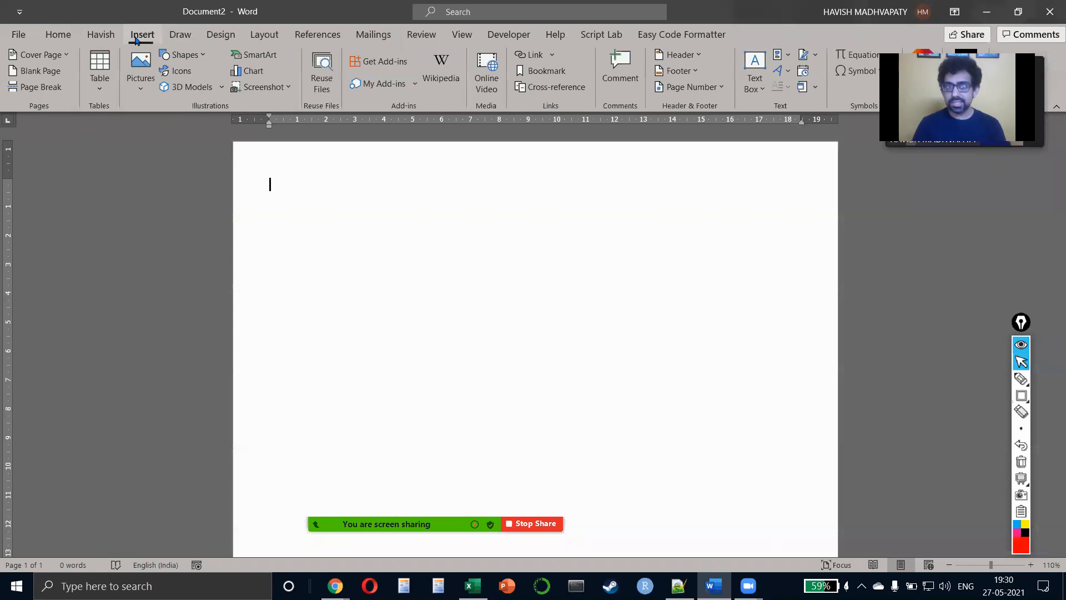
pyautogui.click(112, 83)
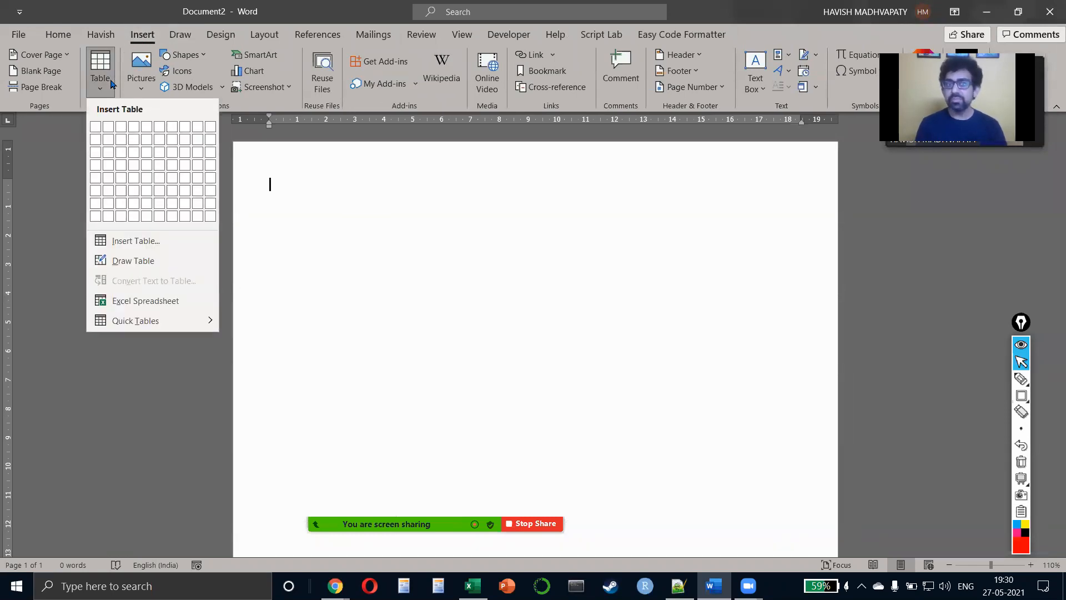
pyautogui.click(172, 307)
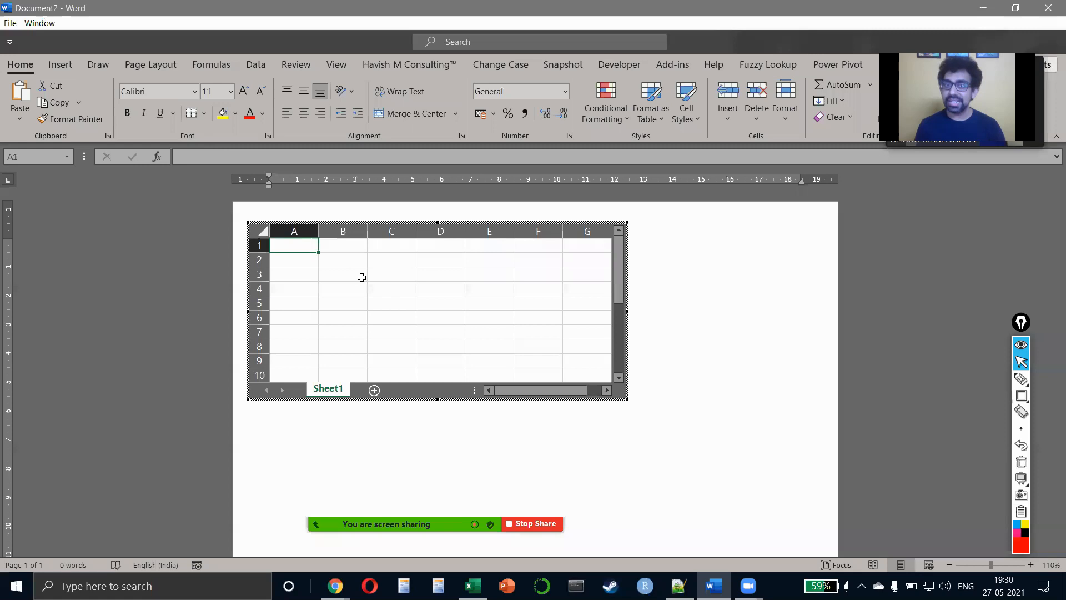
# - Try an ordinary paste of the workbook's Name and Sales block into the embedded sheet at A1
pyautogui.hotkey('alt', 'Tab')
pyautogui.hotkey('ctrl', 'c')
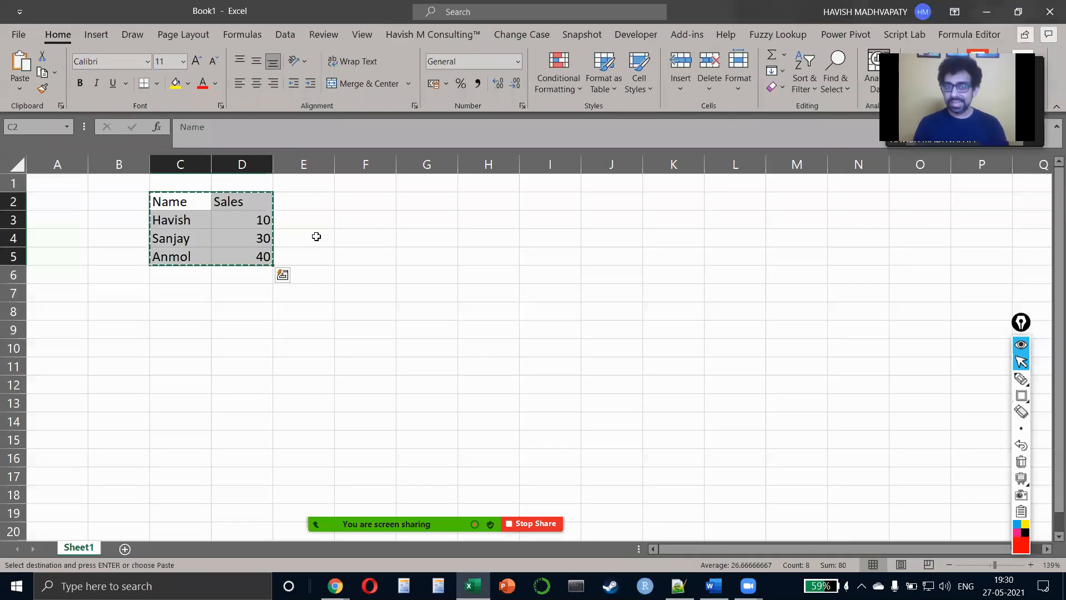
pyautogui.hotkey('alt', 'Tab')
pyautogui.hotkey('ctrl', 'v')
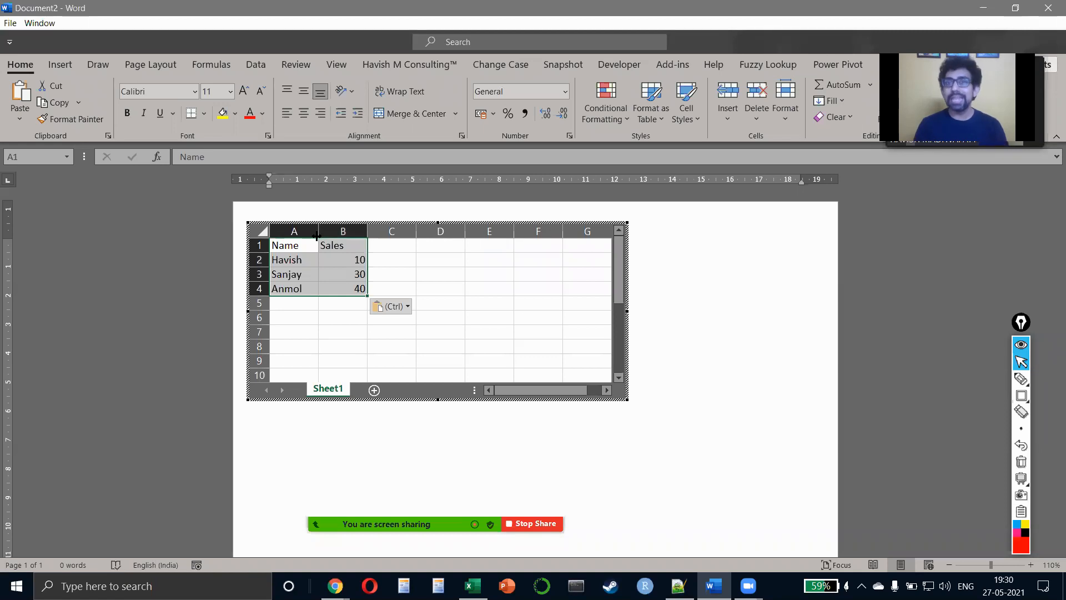
pyautogui.hotkey('ctrl', 'z')
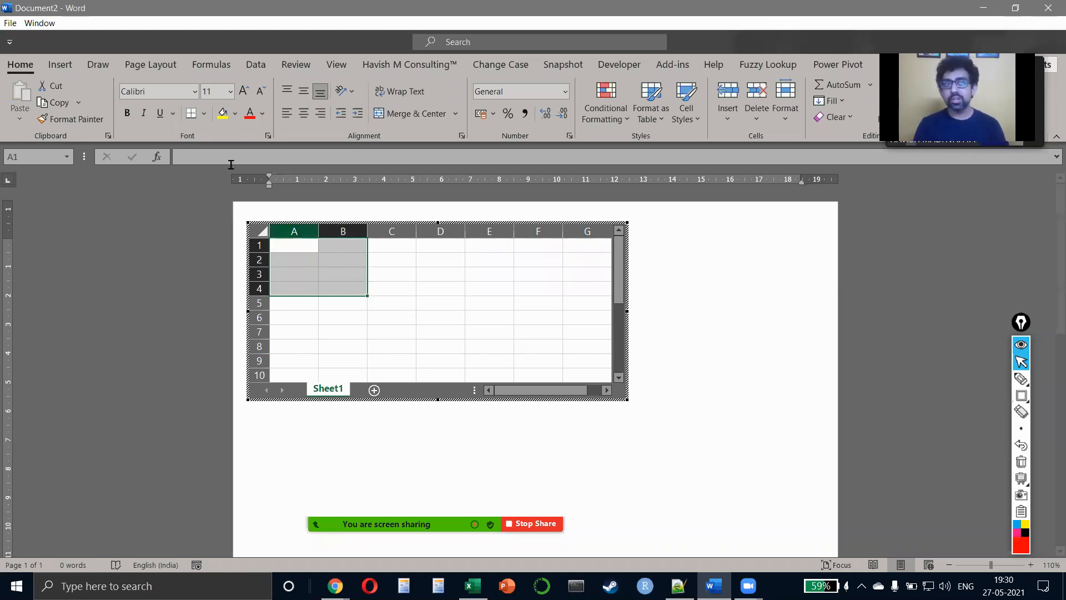
# - Copy the workbook's Name and Sales block, paste it as a link at A1 of the embedded sheet, and center the pasted cells
pyautogui.hotkey('alt', 'Tab')
pyautogui.hotkey('ctrl', 'c')
pyautogui.hotkey('alt', 'Tab')
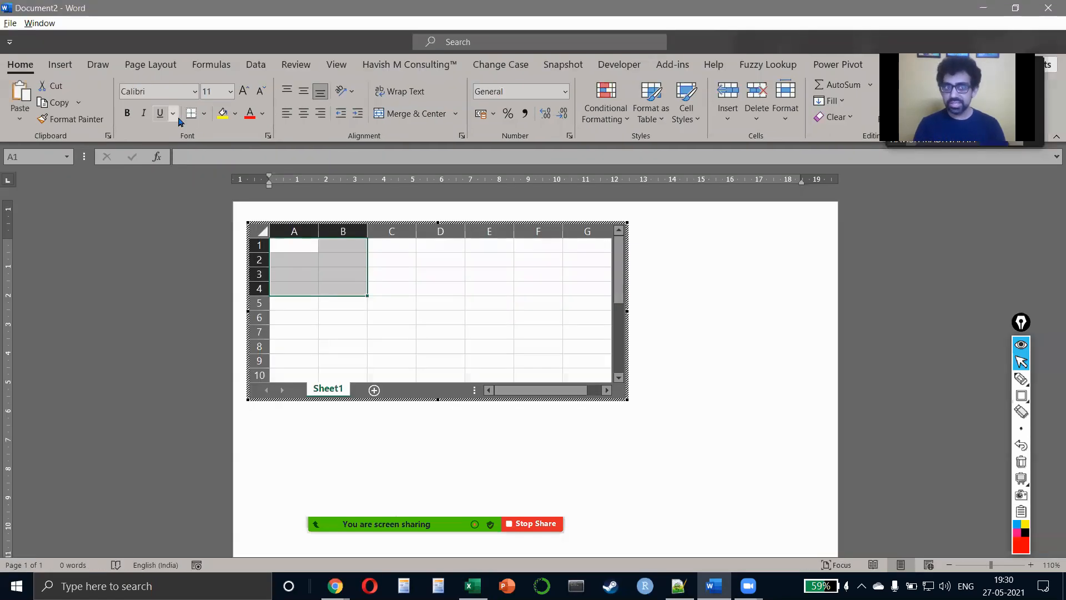
pyautogui.click(21, 119)
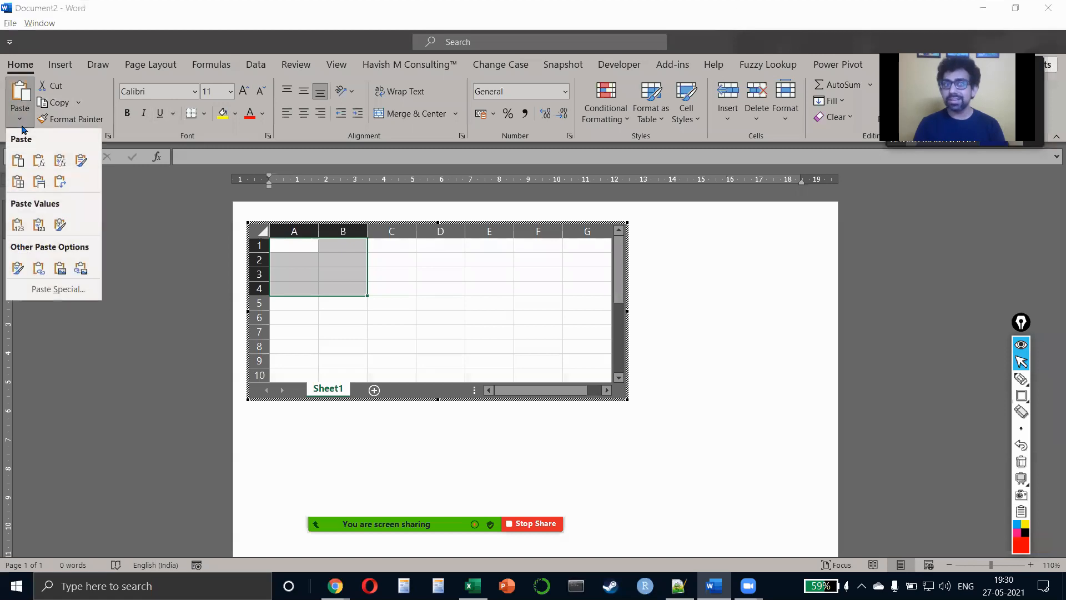
pyautogui.click(39, 269)
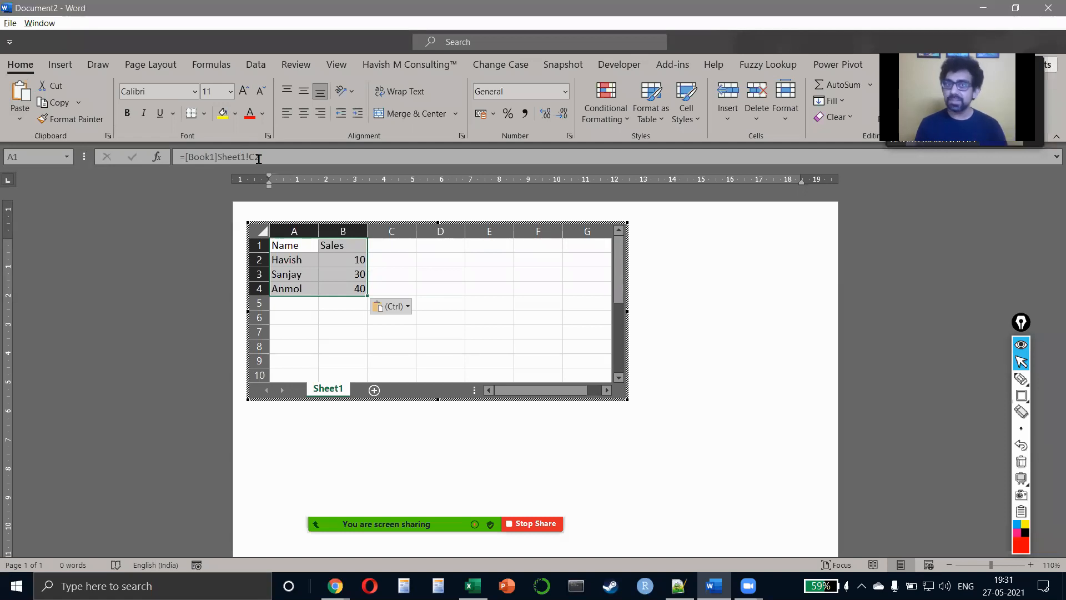
pyautogui.click(305, 115)
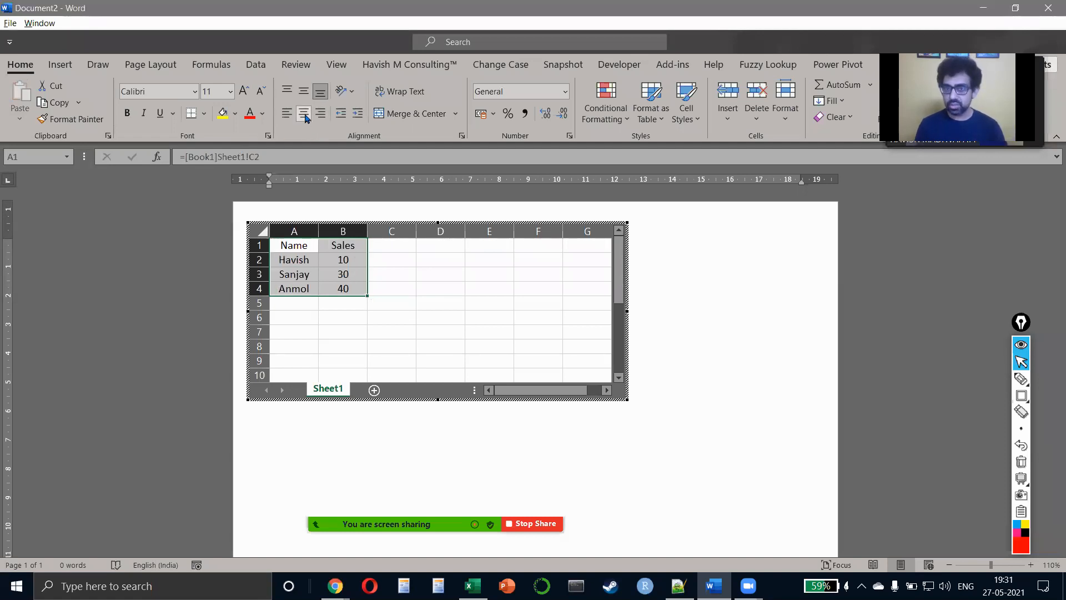
# - Add a SUM formula in B5 of the embedded sheet totaling the Sales values in B2:B4
pyautogui.click(354, 258)
pyautogui.press('Down')
pyautogui.press('Down')
pyautogui.press('Down')
pyautogui.write('=SUM(')
pyautogui.press('Up')
pyautogui.hotkey('shift', 'Up')
pyautogui.hotkey('shift', 'Up')
pyautogui.press('Return')
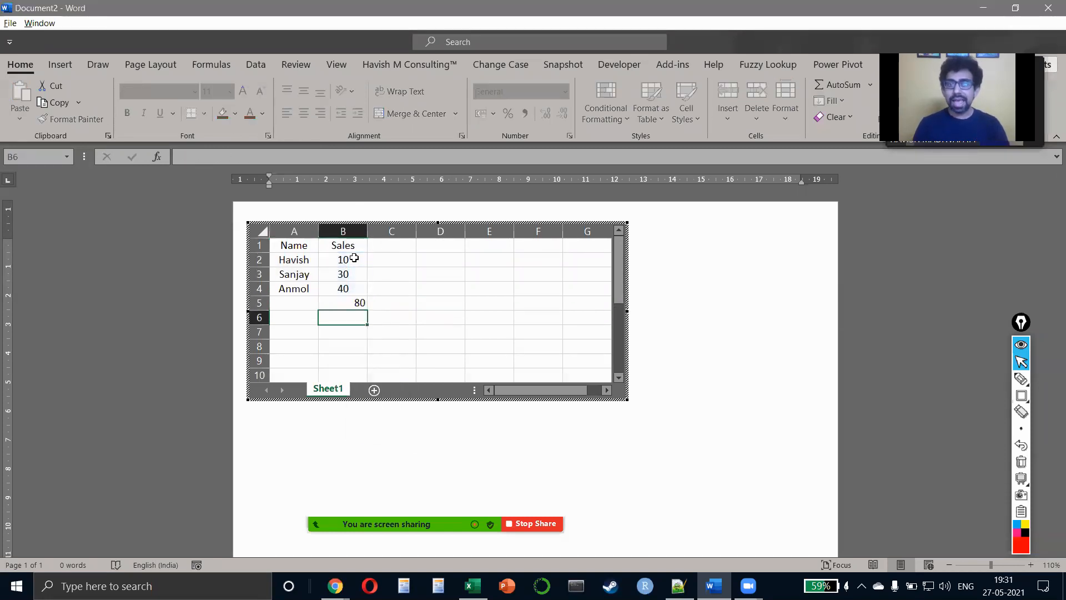
# - Center the Sales total in B5 and make it bold
pyautogui.press('Up')
pyautogui.click(304, 114)
pyautogui.hotkey('ctrl', 'b')
# - Apply blue gradient-fill data bars to the Sales values in B2:B4 of the embedded sheet
pyautogui.press('Up')
pyautogui.hotkey('shift', 'Up')
pyautogui.hotkey('shift', 'Up')
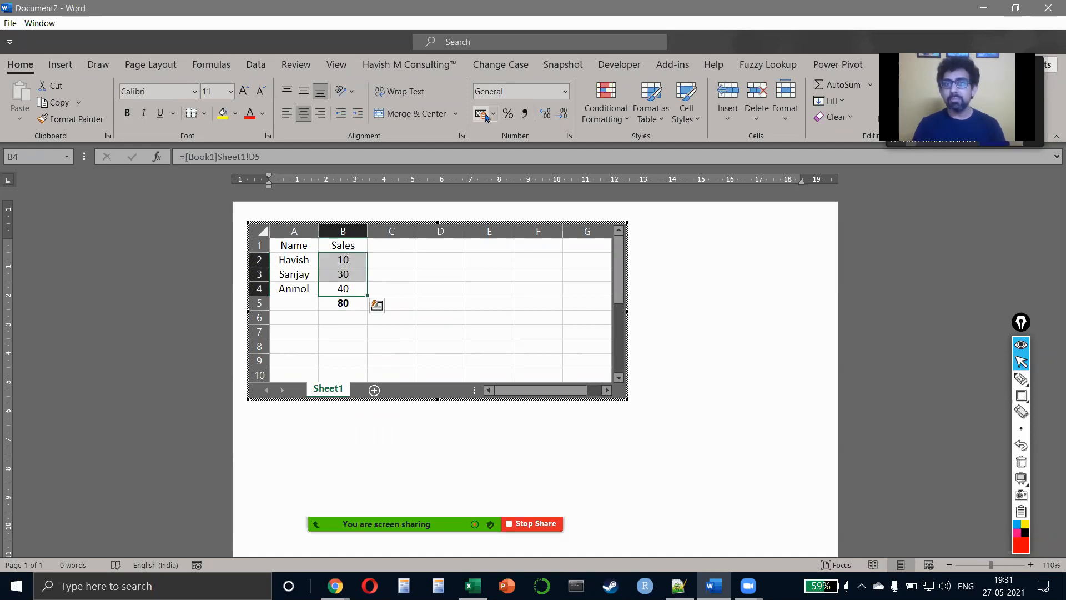
pyautogui.click(606, 111)
pyautogui.moveTo(674, 212)
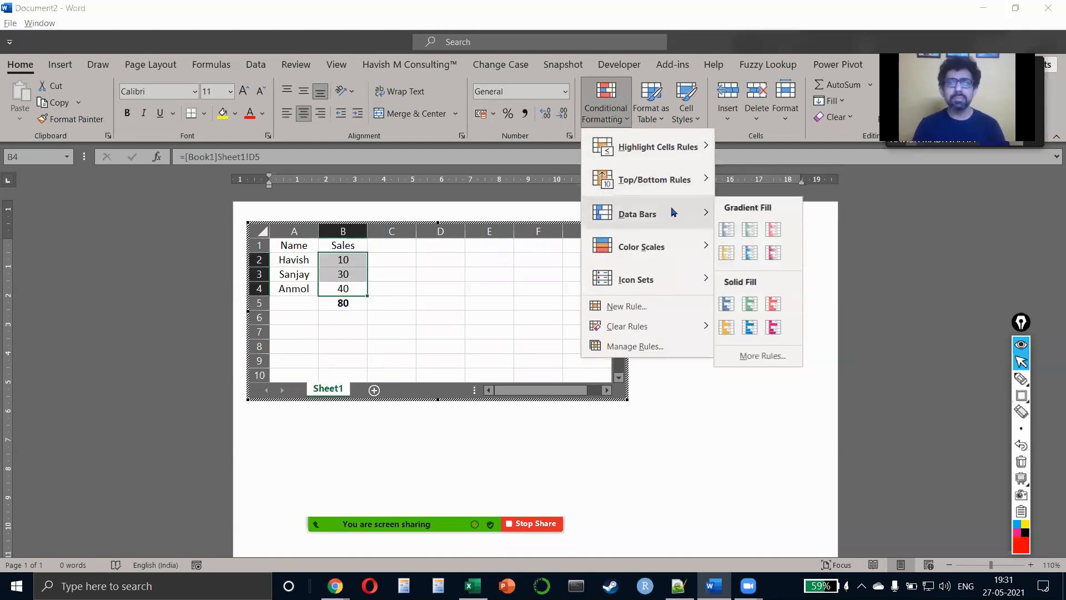
pyautogui.click(727, 231)
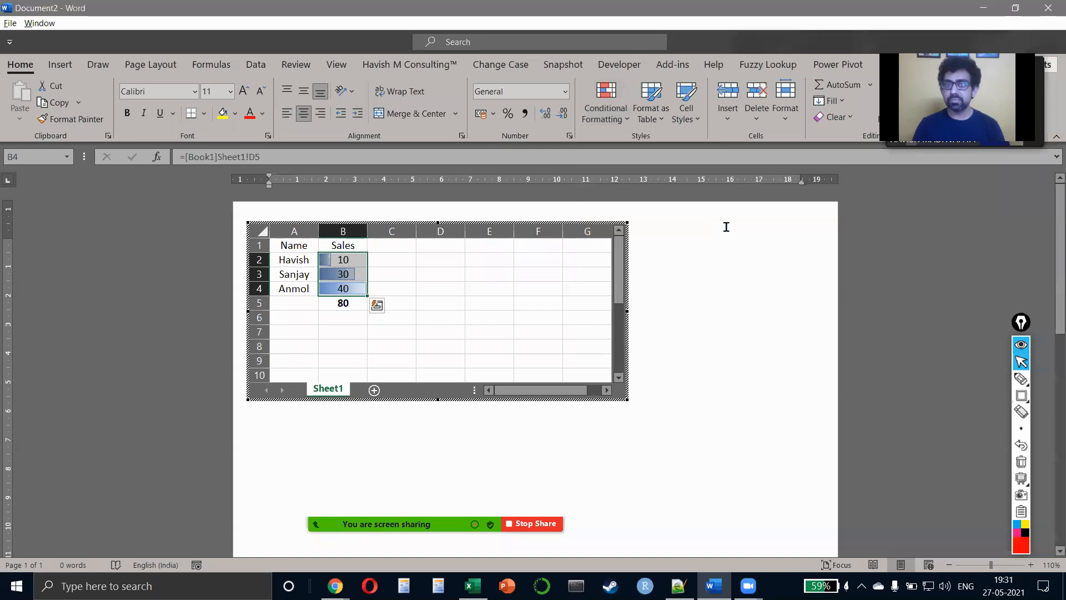
pyautogui.click(500, 272)
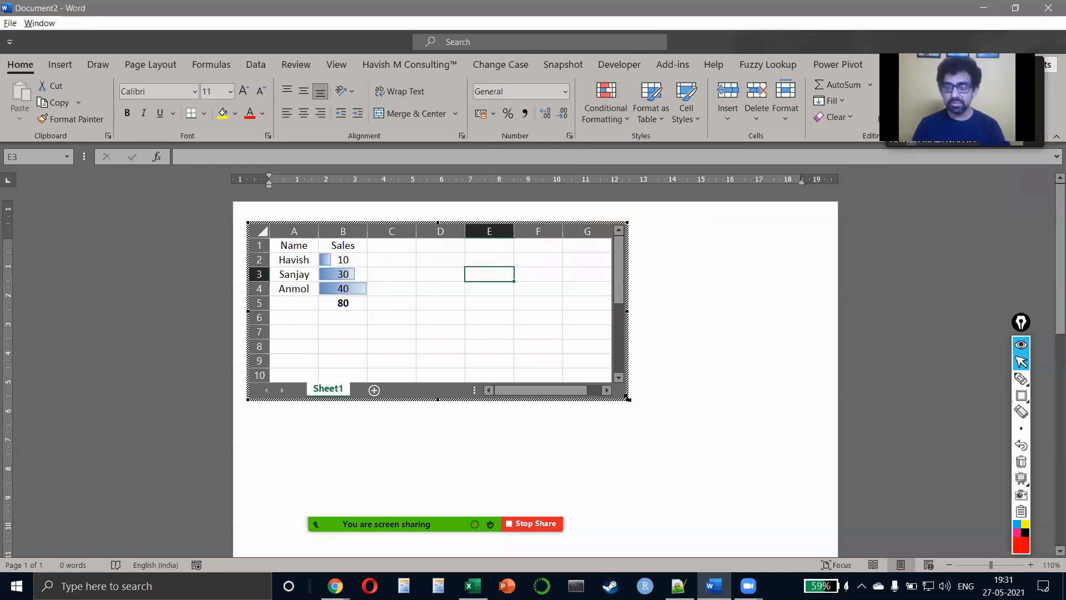
# - Shrink the embedded sheet's frame to show only A1:B5 and enlarge the object on the page to about 6.3 cm wide
pyautogui.moveTo(627, 399); pyautogui.dragTo(383, 313)
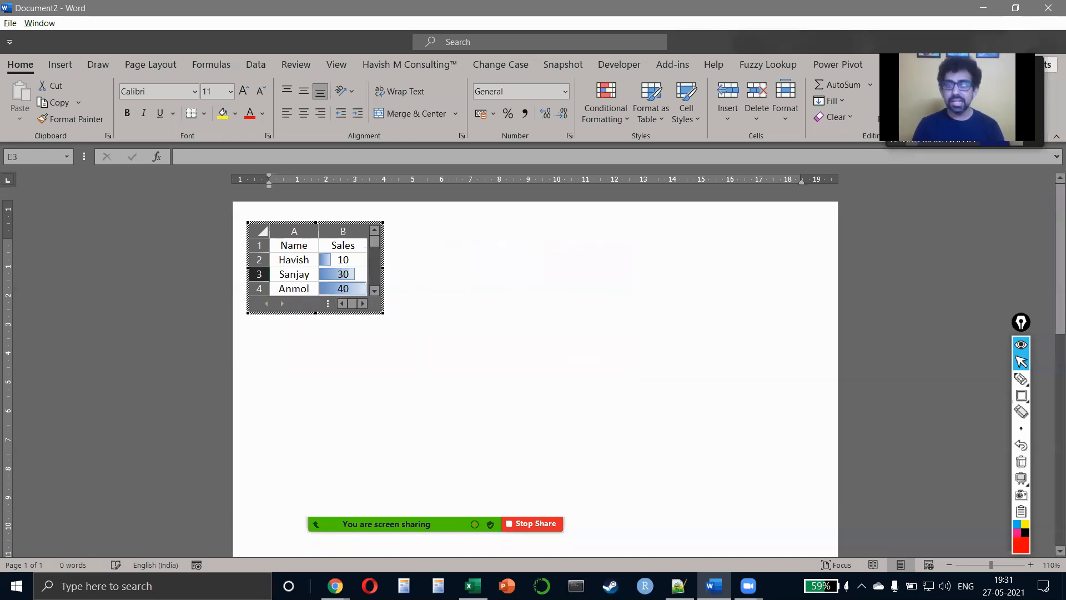
pyautogui.moveTo(316, 314); pyautogui.dragTo(316, 328)
pyautogui.hotkey('alt', 'Tab')
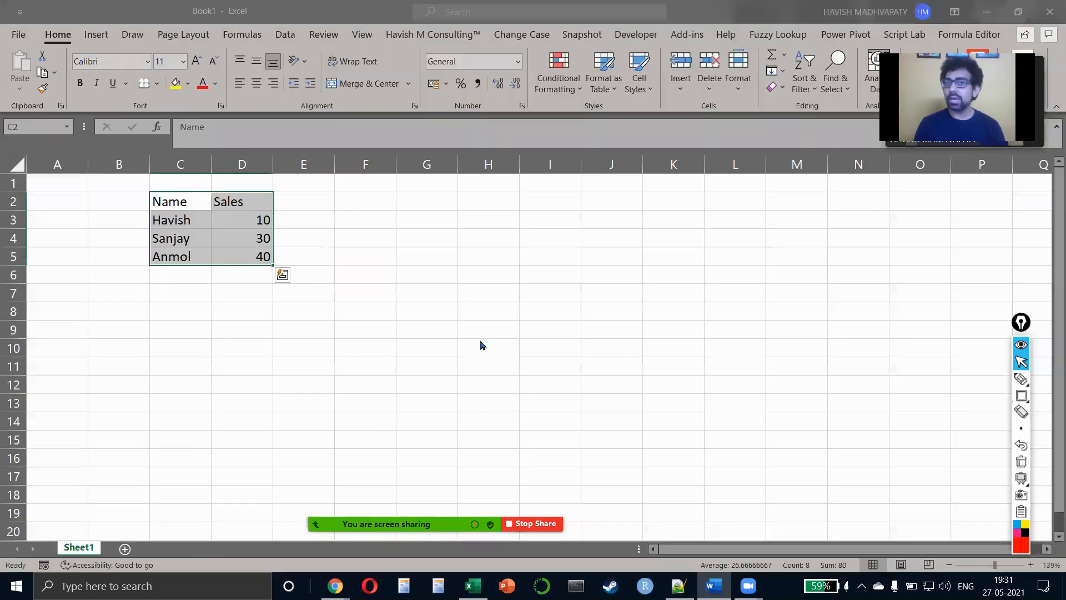
pyautogui.hotkey('alt', 'Tab')
pyautogui.click(370, 245)
pyautogui.moveTo(371, 247); pyautogui.dragTo(451, 305)
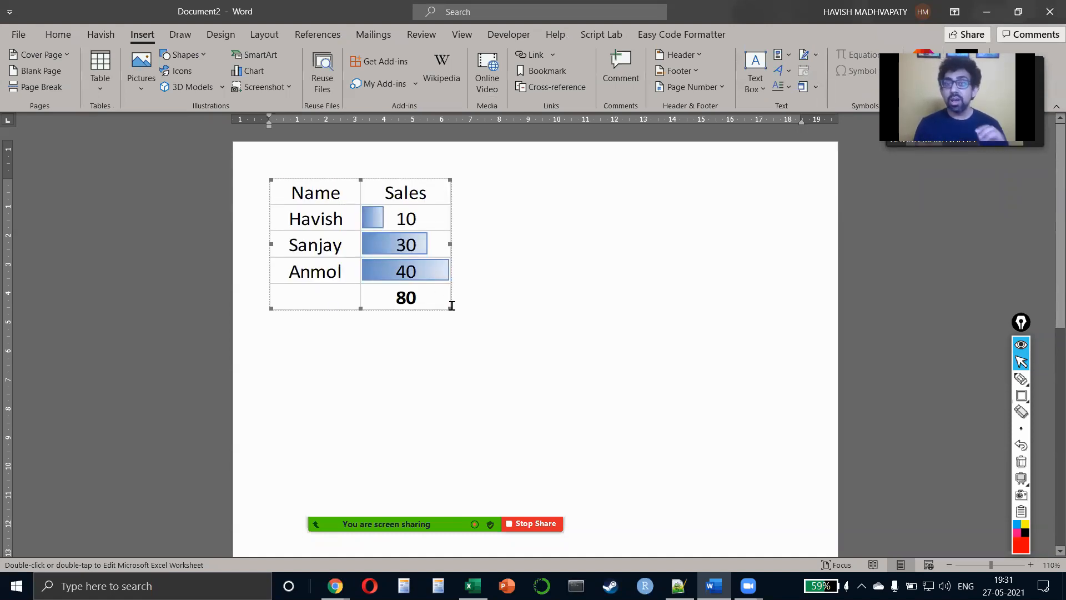
# - Arrange the two windows side by side, with Word on the left half and the Excel workbook on the right half
pyautogui.press('super+Left')
pyautogui.hotkey('alt', 'Tab')
pyautogui.press('super+Right')
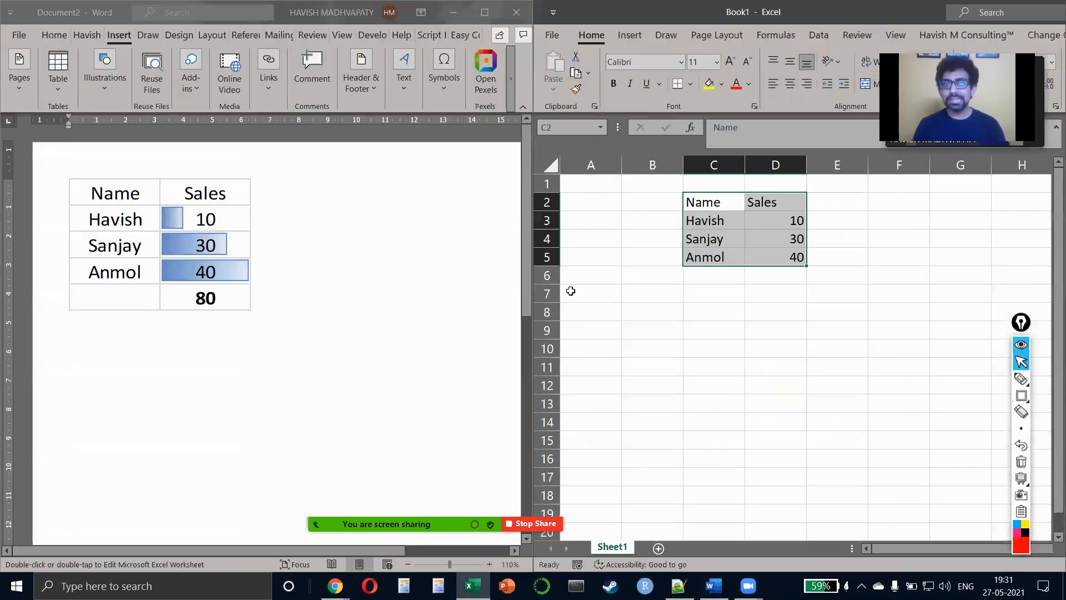
# - Set the first person's Sales value in D3 of the source workbook to 20
pyautogui.click(662, 297)
pyautogui.press('Right')
pyautogui.press('Up')
pyautogui.press('Up')
pyautogui.press('Up')
pyautogui.press('Up')
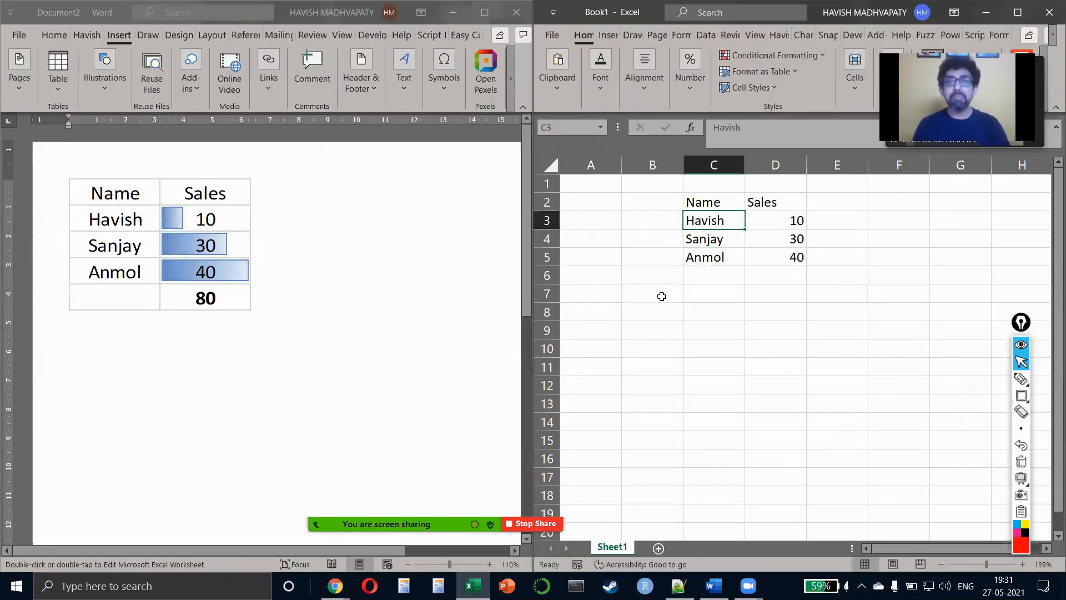
pyautogui.press('Right')
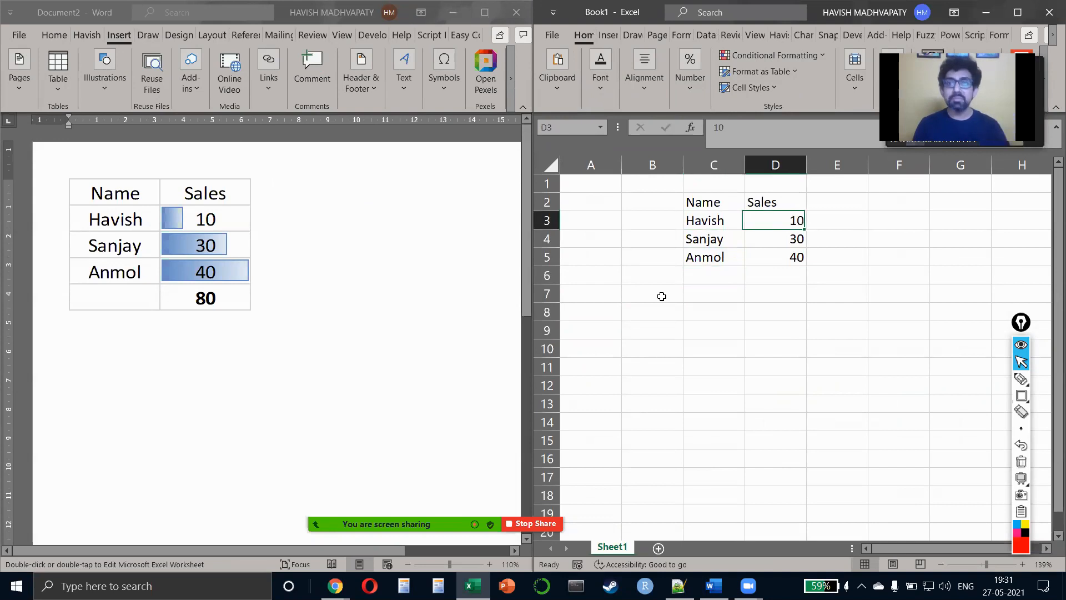
pyautogui.write('20')
pyautogui.press('Return')
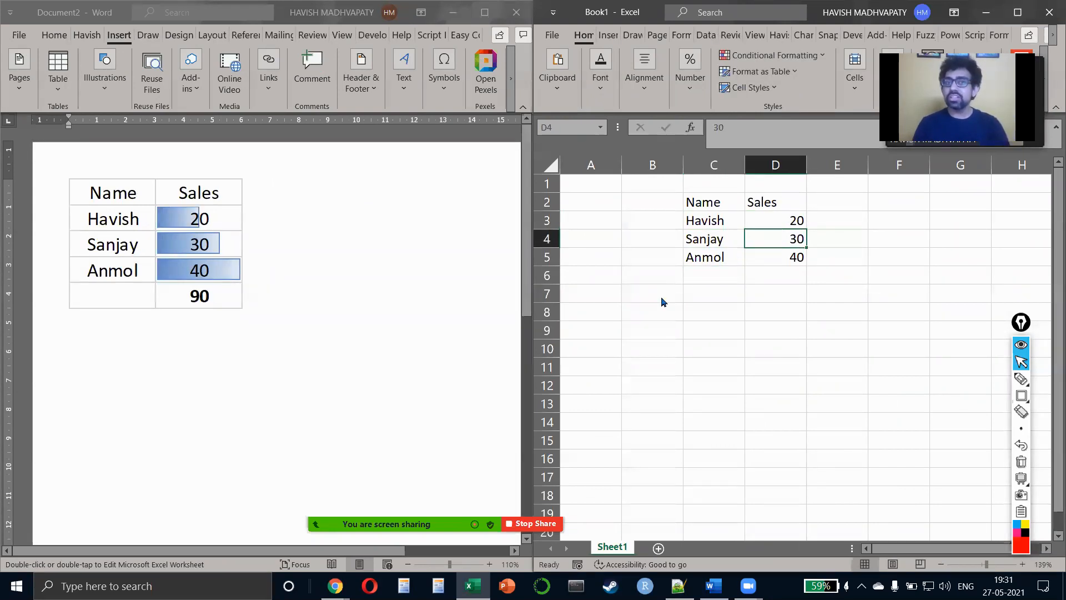
# - Set the Sales value in D4 of the source workbook to 100 and undo both Sales changes
pyautogui.press('Up')
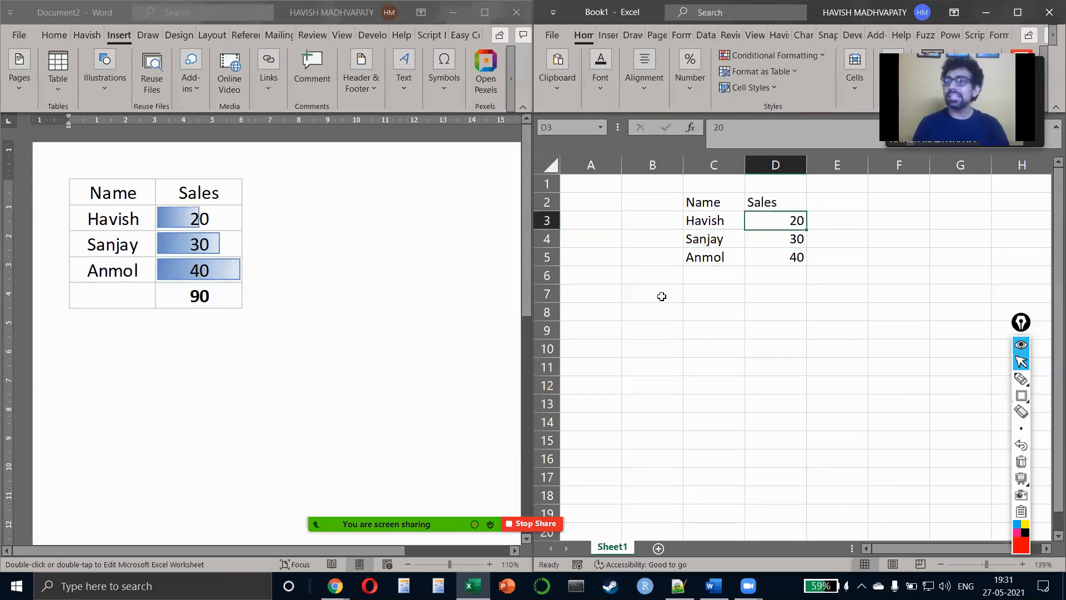
pyautogui.press('Down')
pyautogui.write('100')
pyautogui.press('Return')
pyautogui.hotkey('ctrl', 'z')
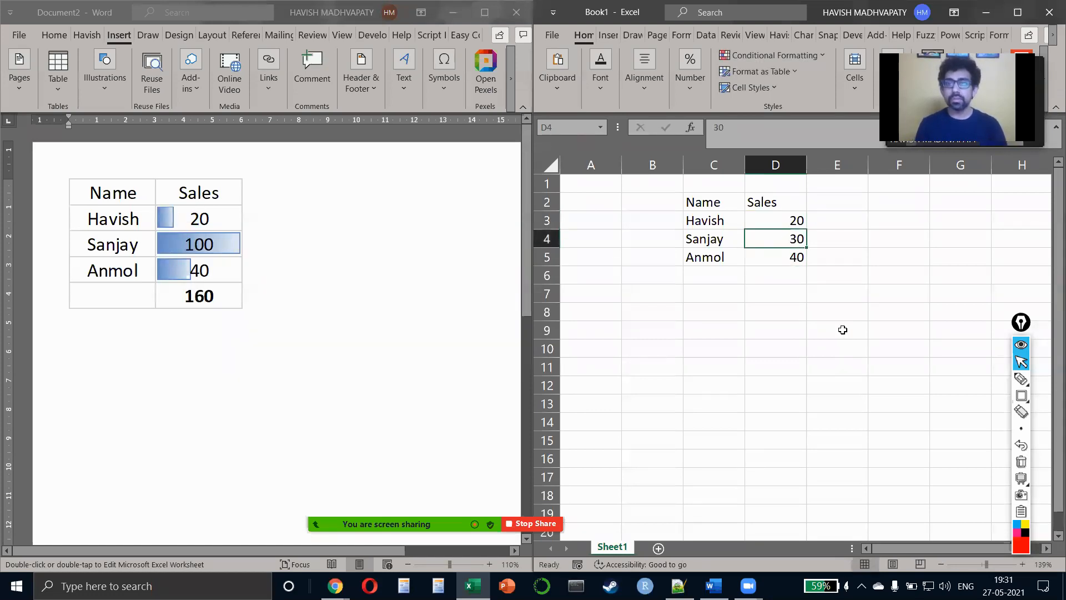
pyautogui.hotkey('ctrl', 'z')
# - Maximize the Word document and open its embedded worksheet object for editing in place
pyautogui.scroll(-2, 391, 338)
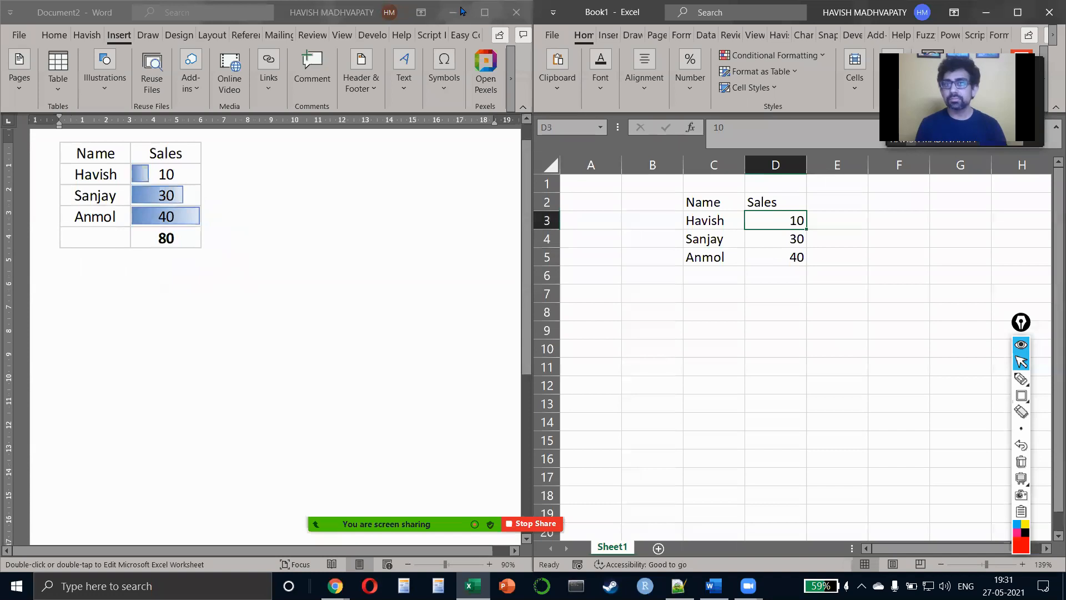
pyautogui.click(485, 14)
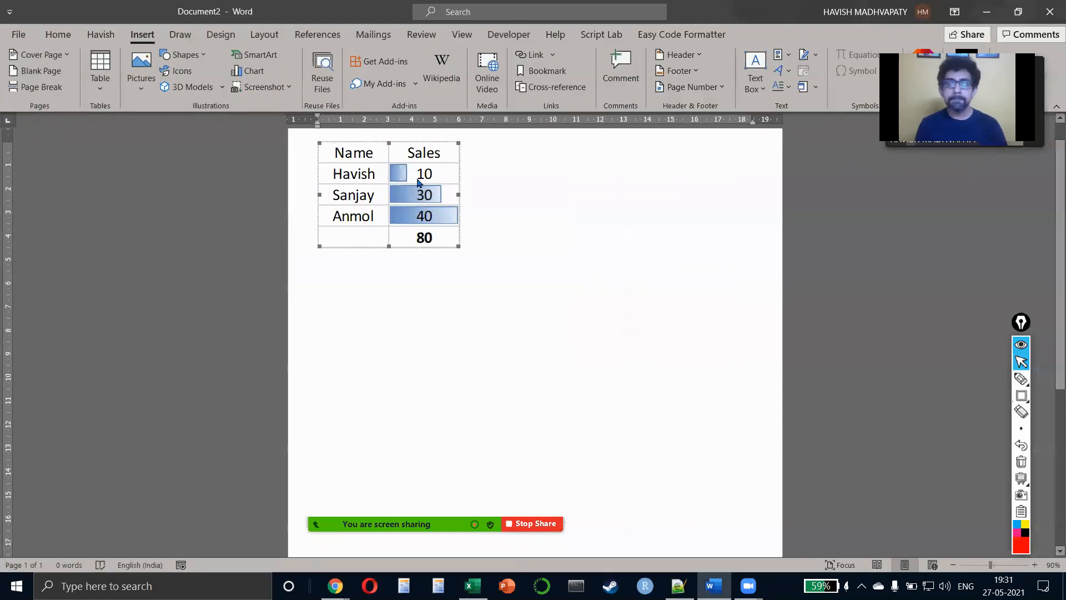
pyautogui.scroll(1, 419, 183)
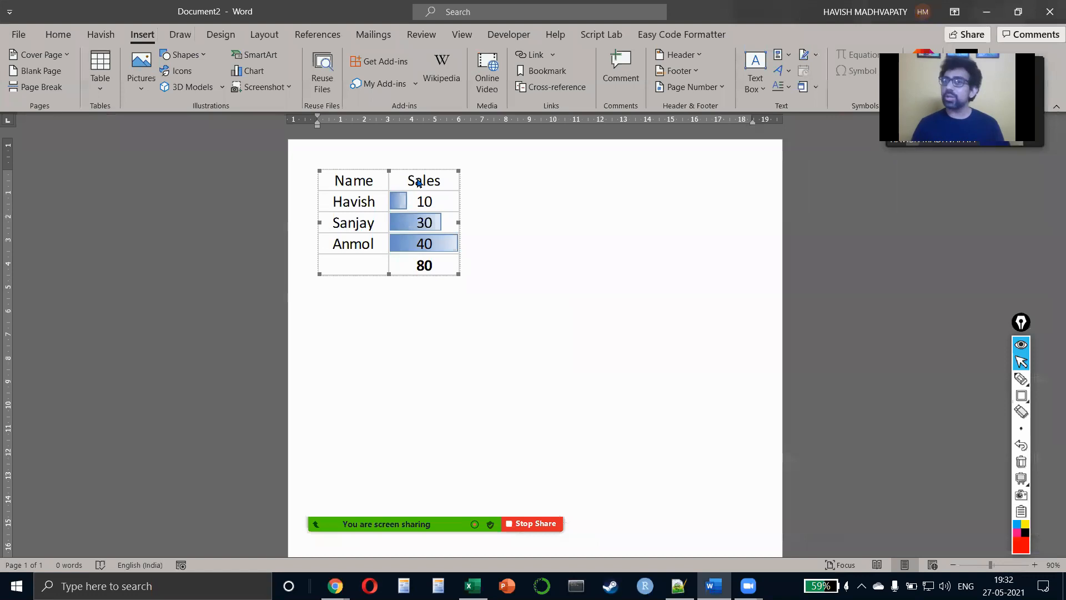
pyautogui.rightClick(415, 226)
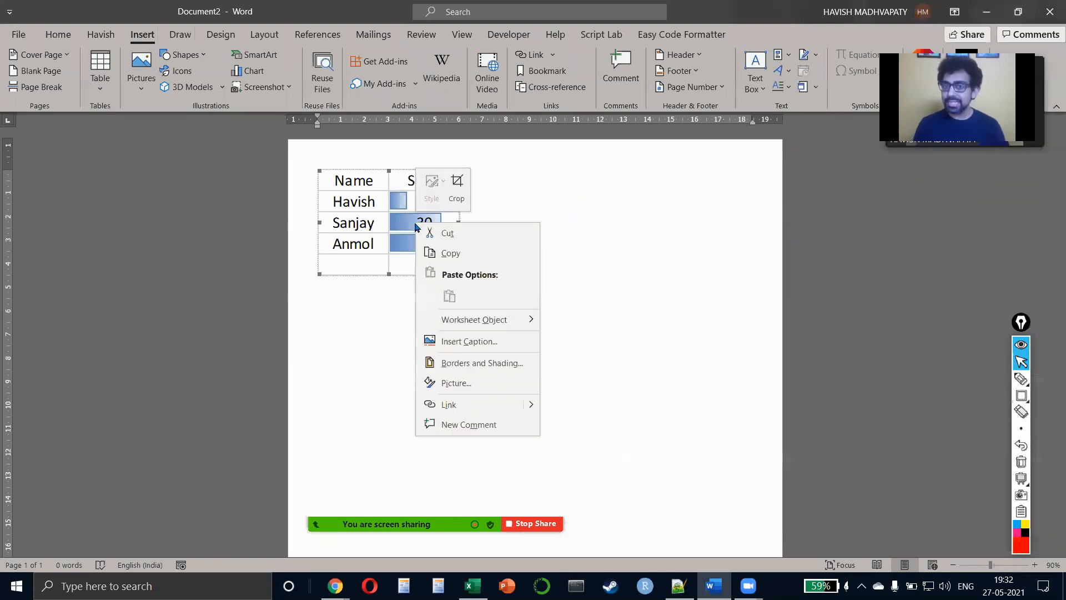
pyautogui.moveTo(507, 323)
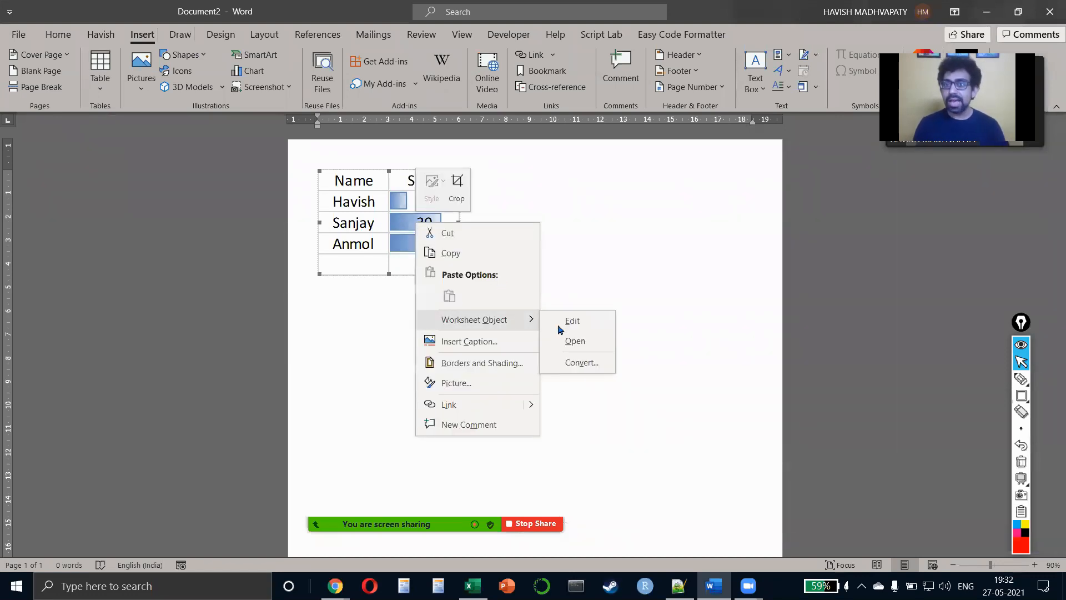
pyautogui.click(572, 321)
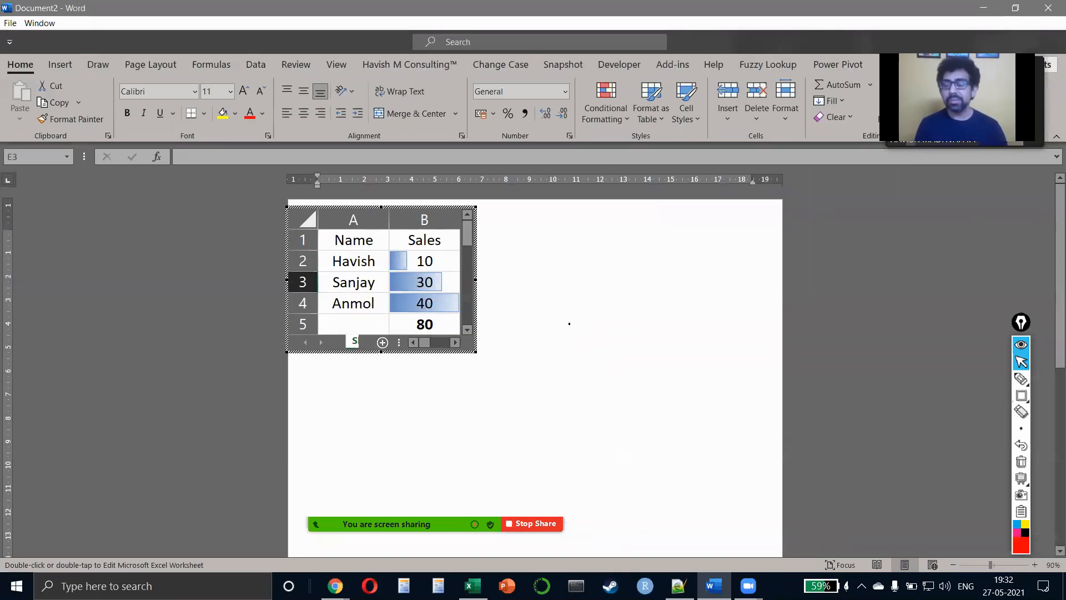
# - Check the link formula in A1 and its source workbook in Edit Links, and leave worksheet editing
pyautogui.click(358, 246)
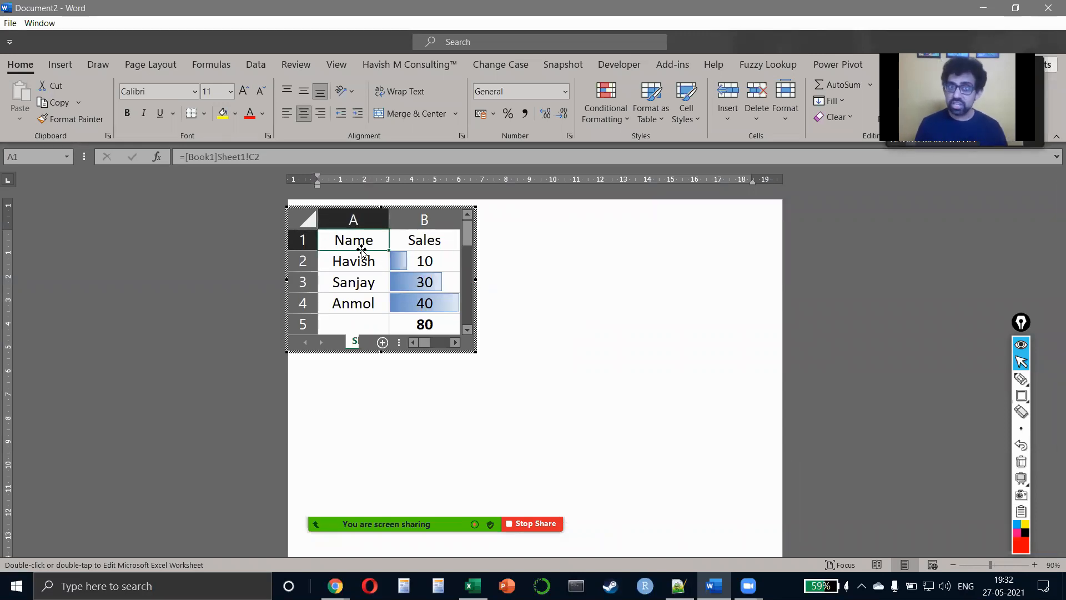
pyautogui.click(256, 65)
pyautogui.click(301, 122)
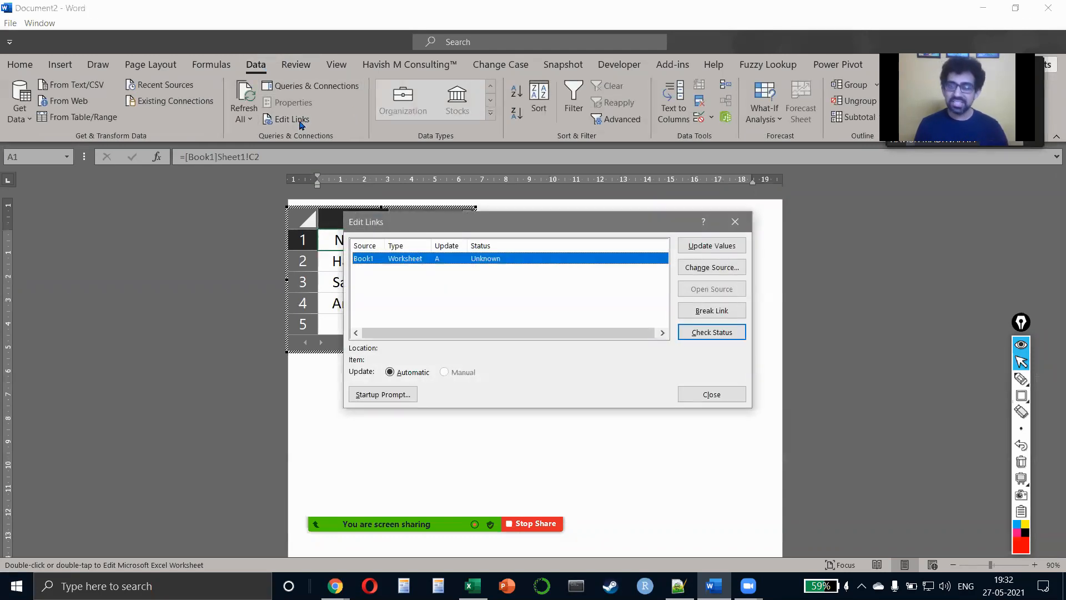
pyautogui.click(733, 222)
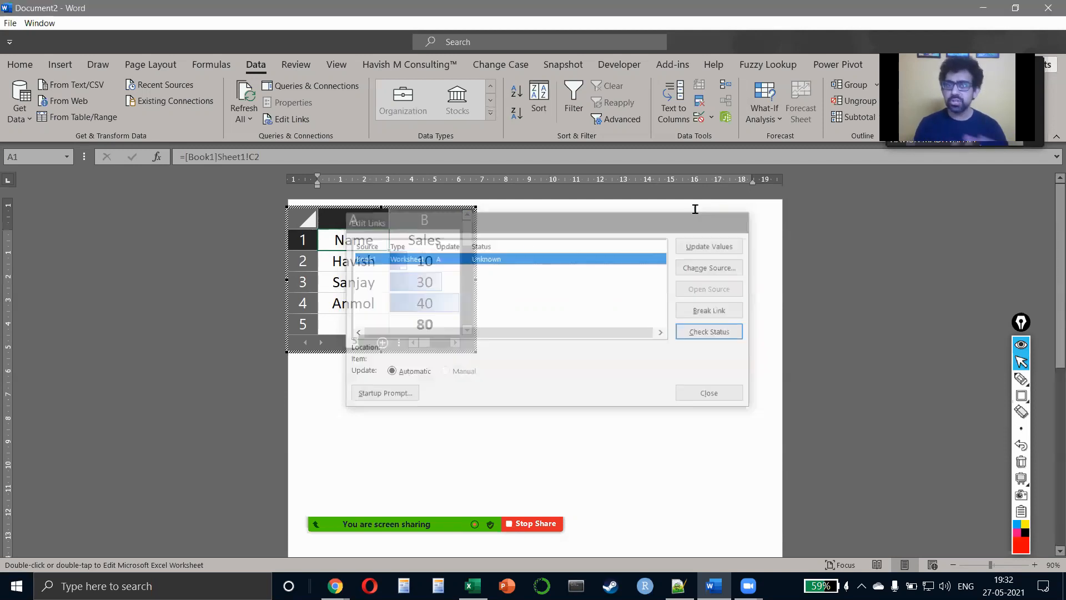
pyautogui.click(642, 307)
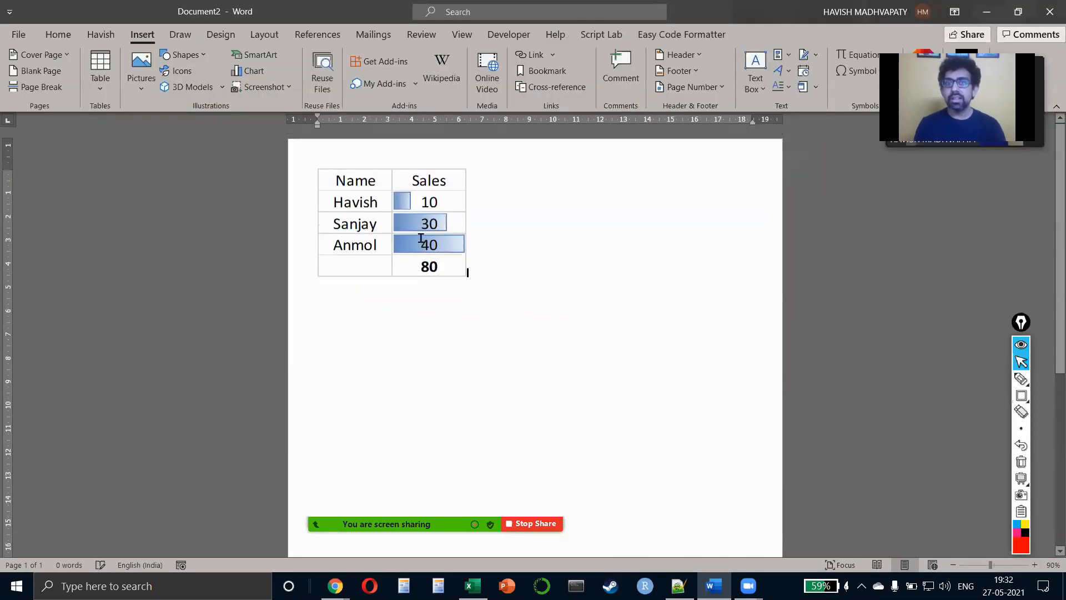
# - Delete the embedded worksheet from the document, and copy the Name and Sales table in C2:D5 of the Book1 workbook in Excel
pyautogui.click(420, 238)
pyautogui.press('Delete')
pyautogui.hotkey('alt', 'Tab')
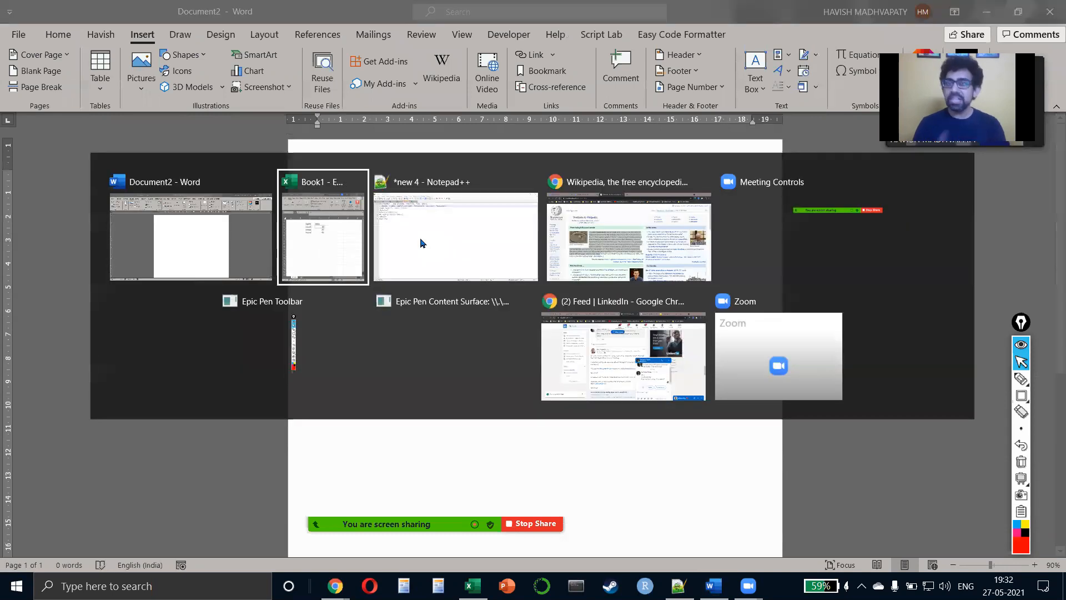
pyautogui.press('Left')
pyautogui.press('Up')
pyautogui.hotkey('ctrl', 'shift', 'Right')
pyautogui.hotkey('ctrl', 'shift', 'Down')
pyautogui.hotkey('ctrl', 'c')
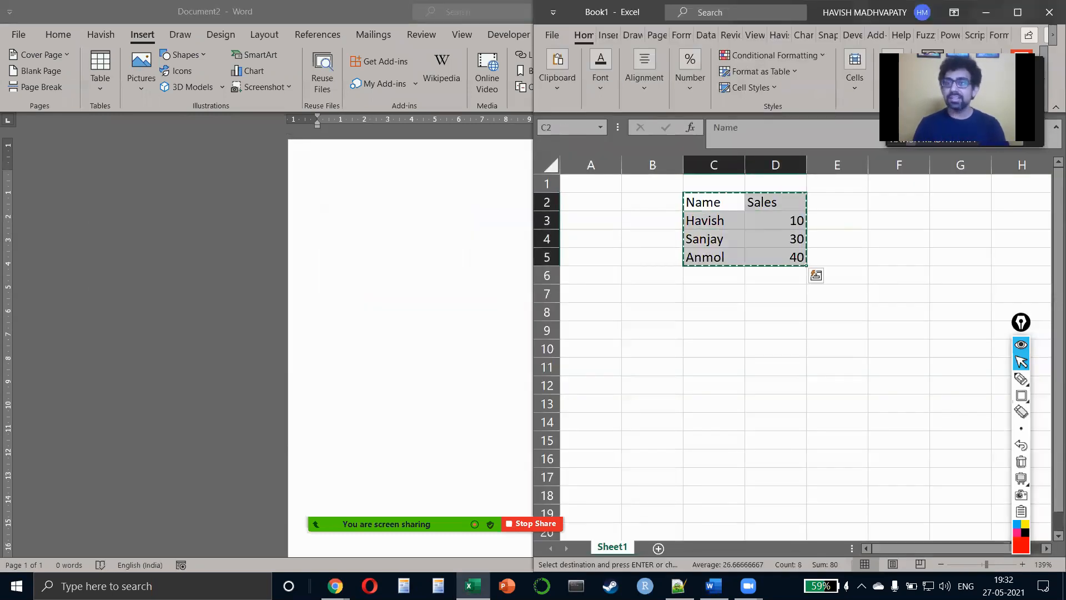
# - Paste the copied Name and Sales table into the Word document as a bordered table in the destination style
pyautogui.hotkey('alt', 'Tab')
pyautogui.hotkey('ctrl', 'v')
pyautogui.click(420, 226)
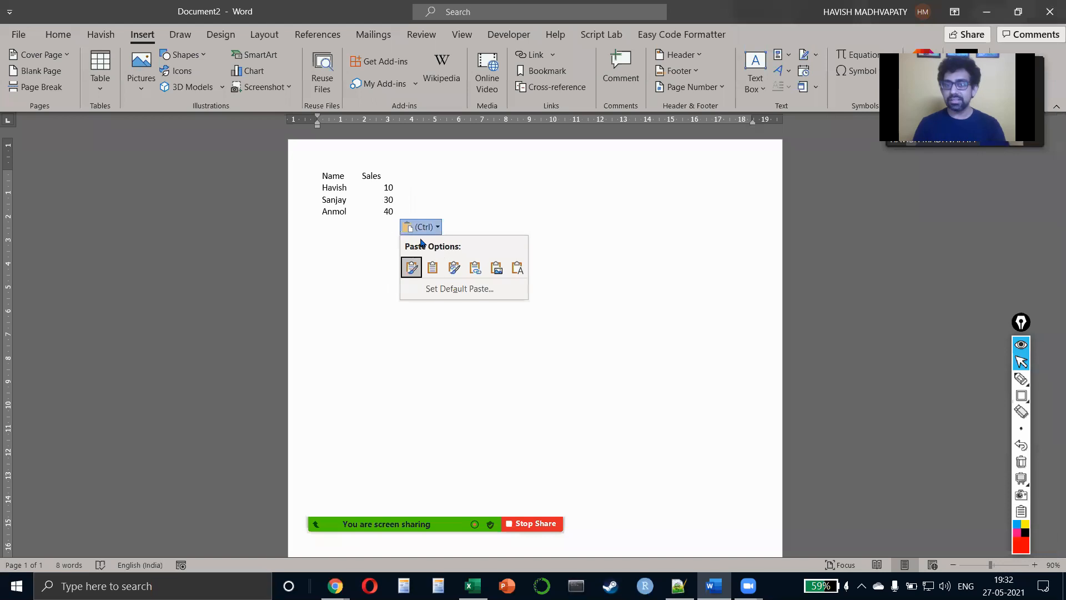
pyautogui.click(412, 267)
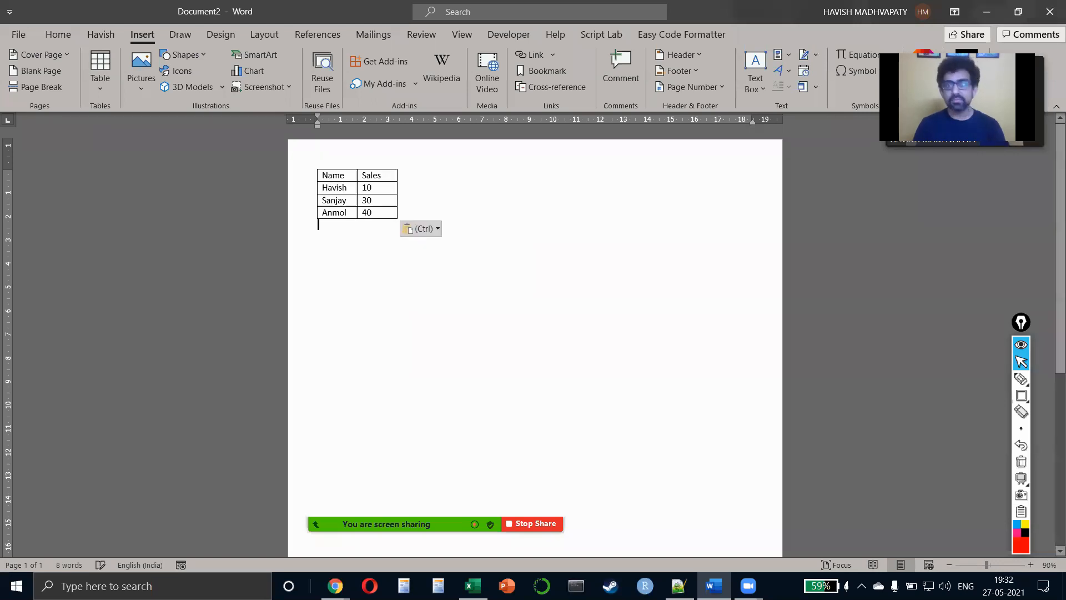
# - Add a new row at the end of the table and label it Sum in the Name column
pyautogui.keyDown('ctrl'); pyautogui.scroll(4, 300, 198); pyautogui.keyUp('ctrl')
pyautogui.keyDown('ctrl'); pyautogui.scroll(1, 299, 199); pyautogui.keyUp('ctrl')
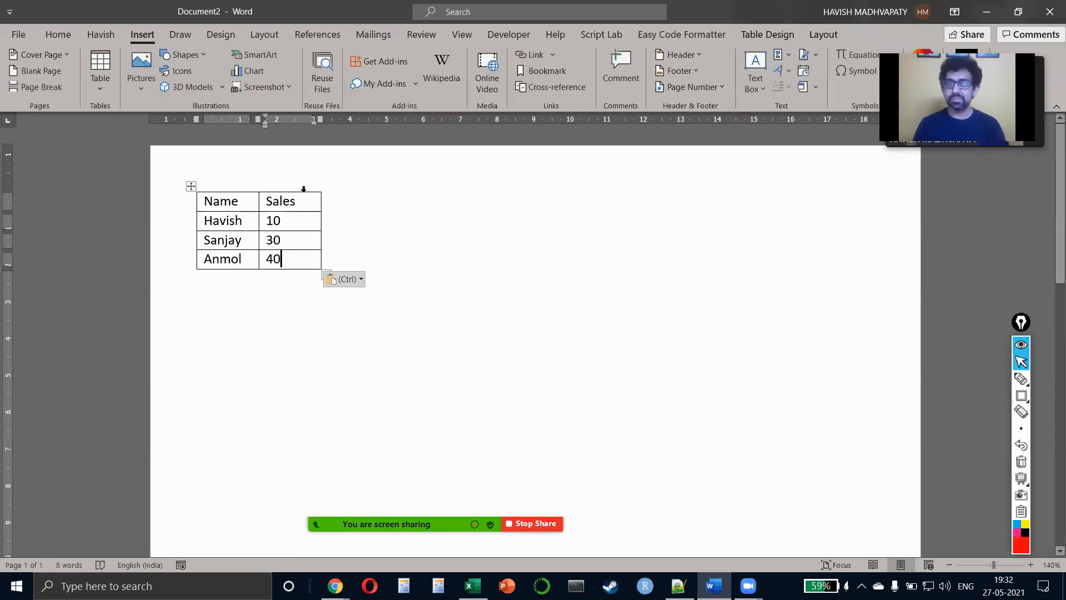
pyautogui.press('Return')
pyautogui.write('Sum')
pyautogui.press('Tab')
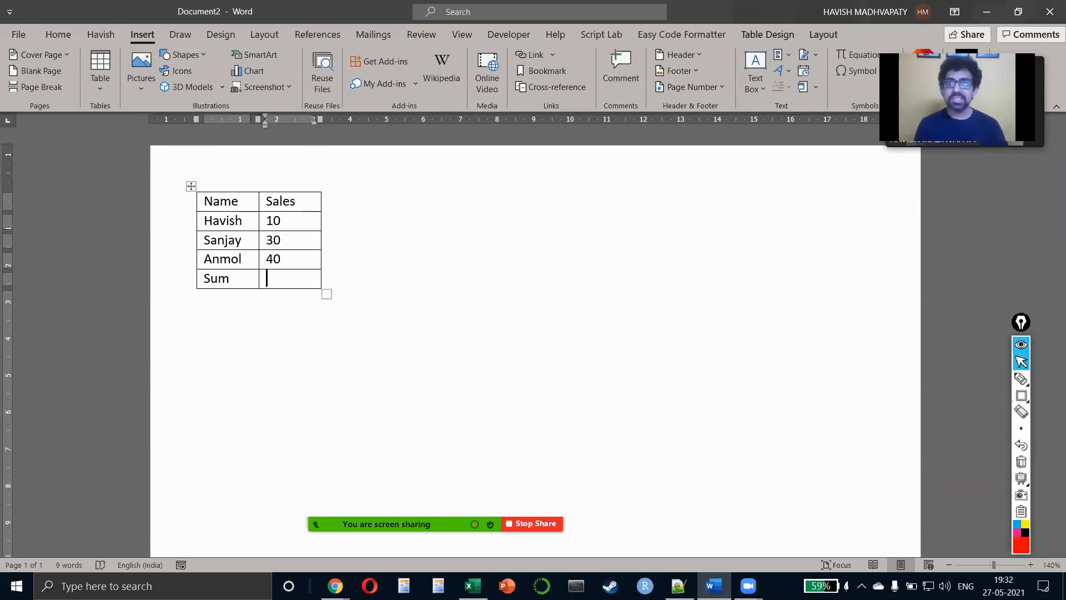
# - Insert the formula =SUM(ABOVE) in the Sum row's Sales cell, show its field code, and undo the formula
pyautogui.click(827, 35)
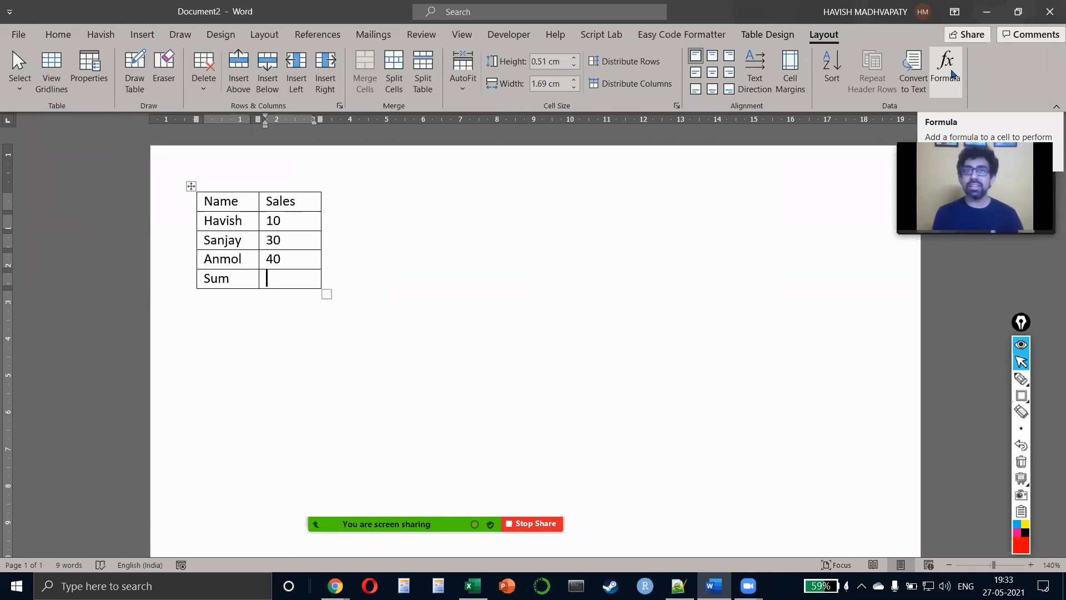
pyautogui.click(951, 74)
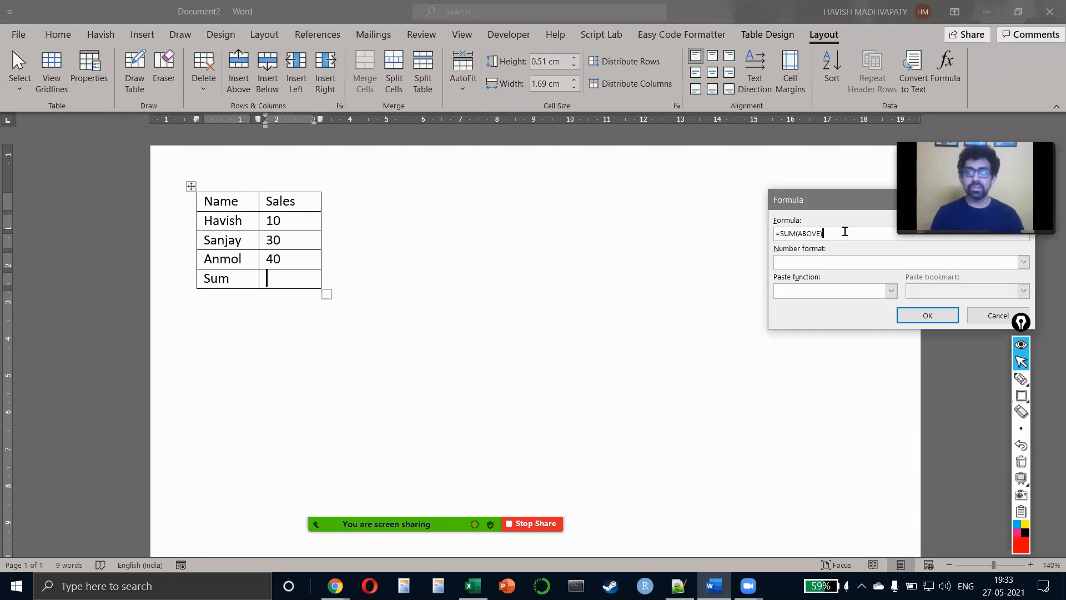
pyautogui.click(936, 314)
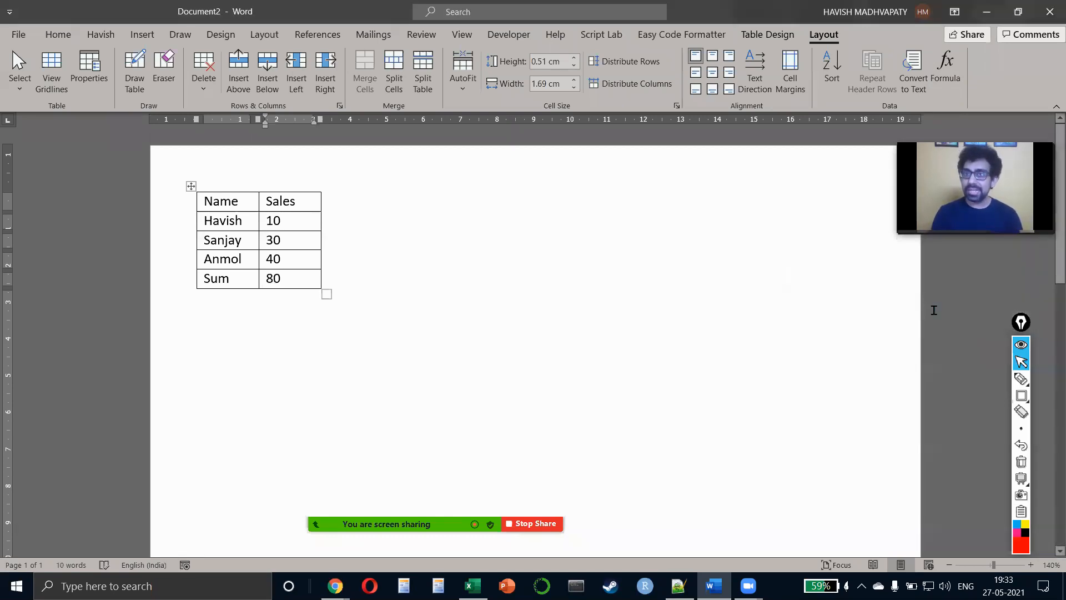
pyautogui.hotkey('alt', 'F9')
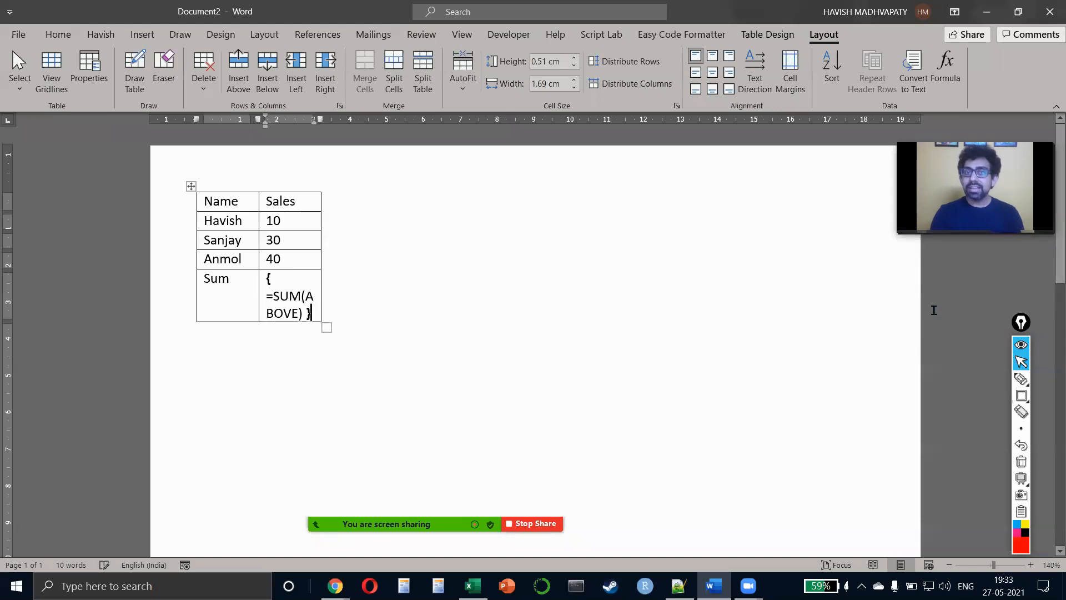
pyautogui.hotkey('ctrl', 'z')
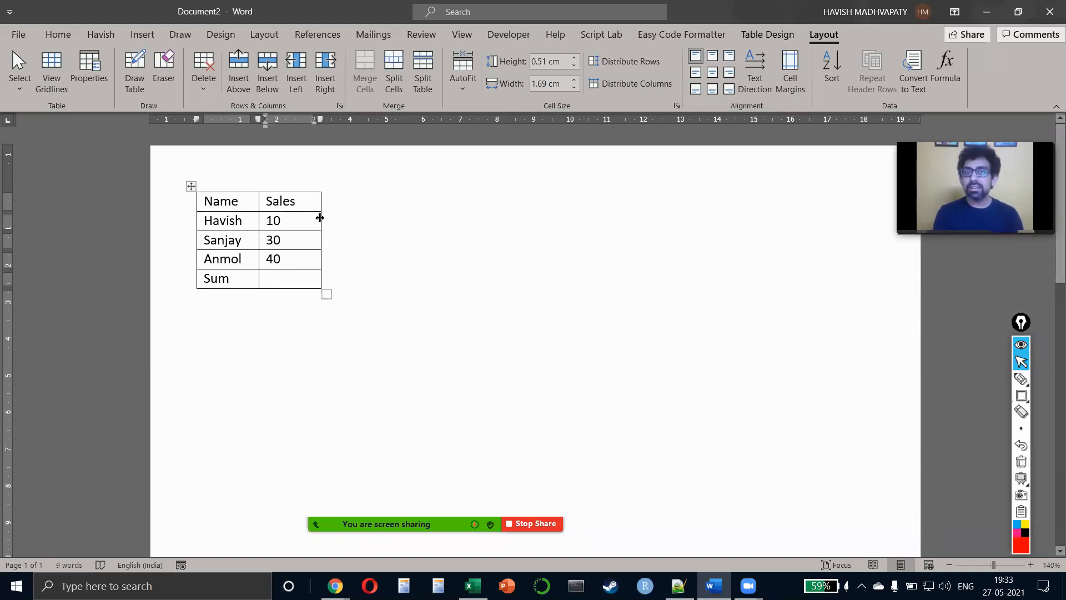
# - Widen the table's Sales column to about 5.05 cm
pyautogui.moveTo(319, 222); pyautogui.dragTo(436, 222)
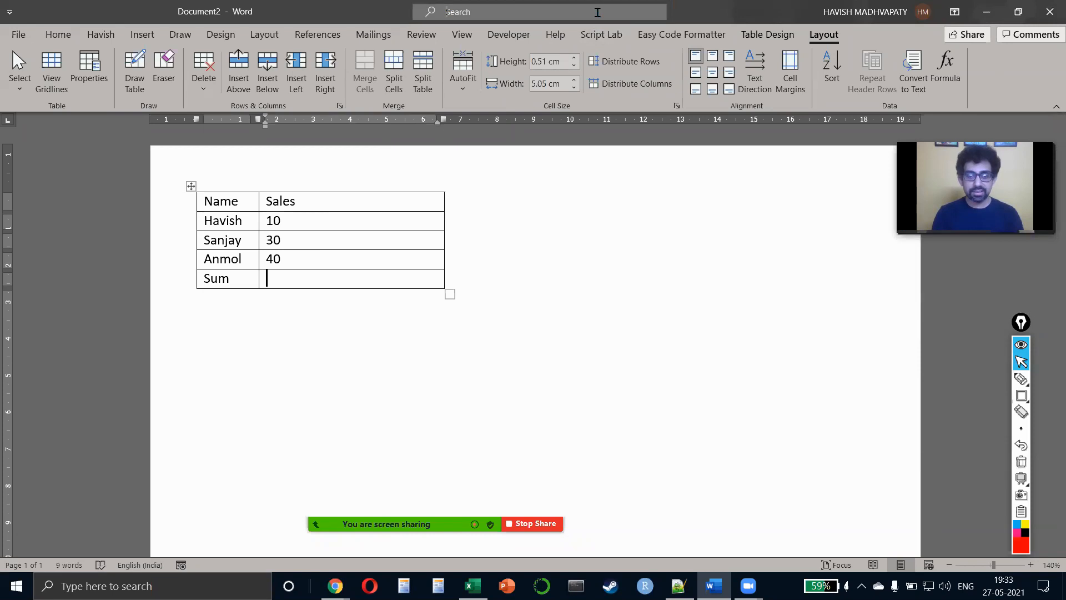
# - Search the available commands for "merge" and for "code", and leave the search
pyautogui.click(599, 16)
pyautogui.write('merge')
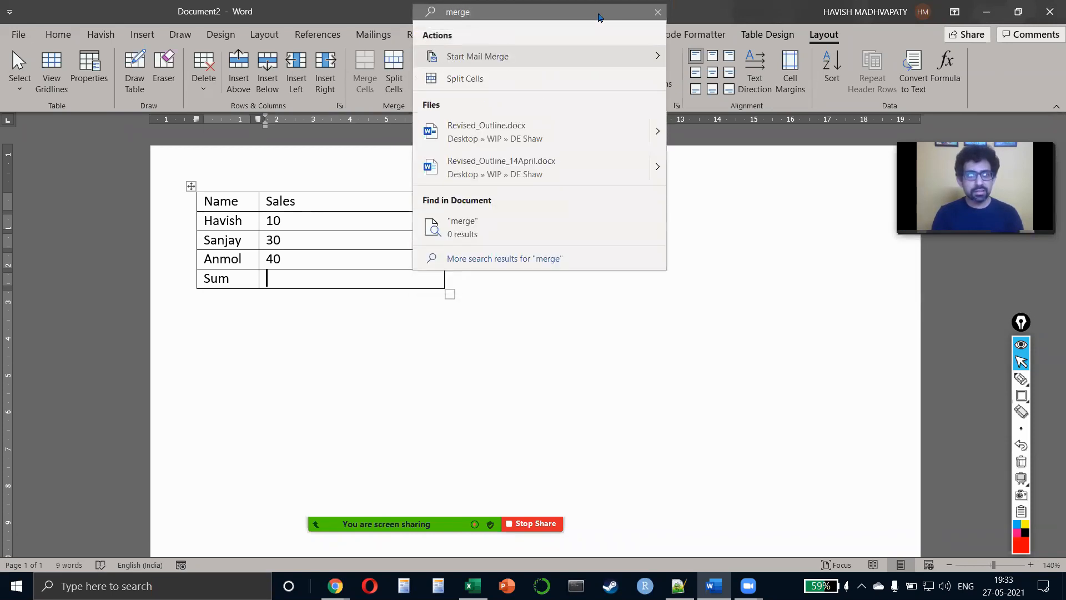
pyautogui.press('BackSpace')
pyautogui.press('BackSpace')
pyautogui.press('BackSpace')
pyautogui.press('BackSpace')
pyautogui.press('BackSpace')
pyautogui.write('code')
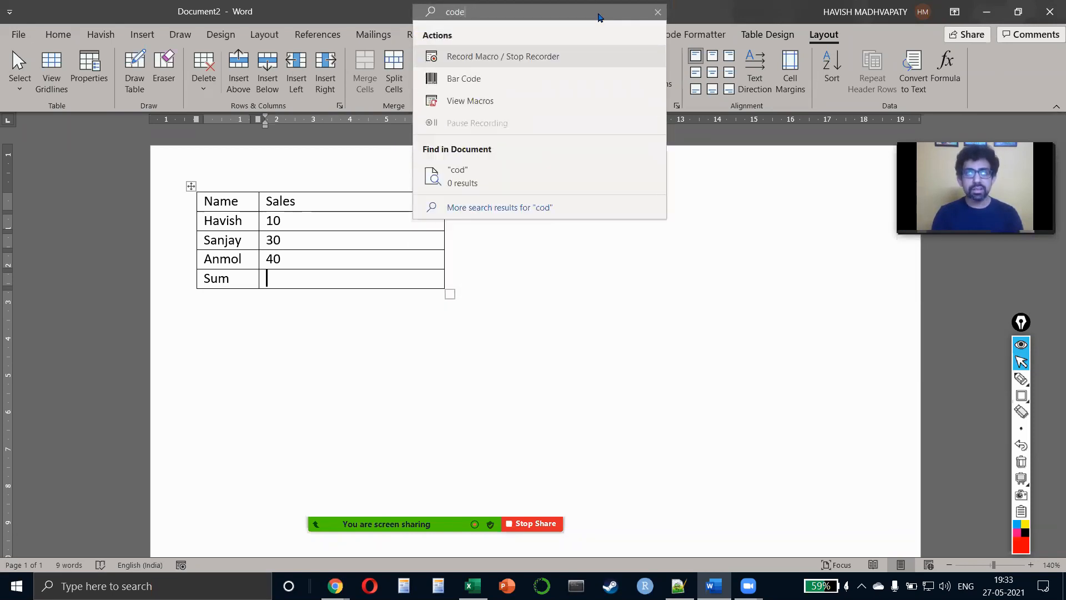
pyautogui.press('BackSpace')
pyautogui.press('BackSpace')
pyautogui.press('BackSpace')
pyautogui.press('BackSpace')
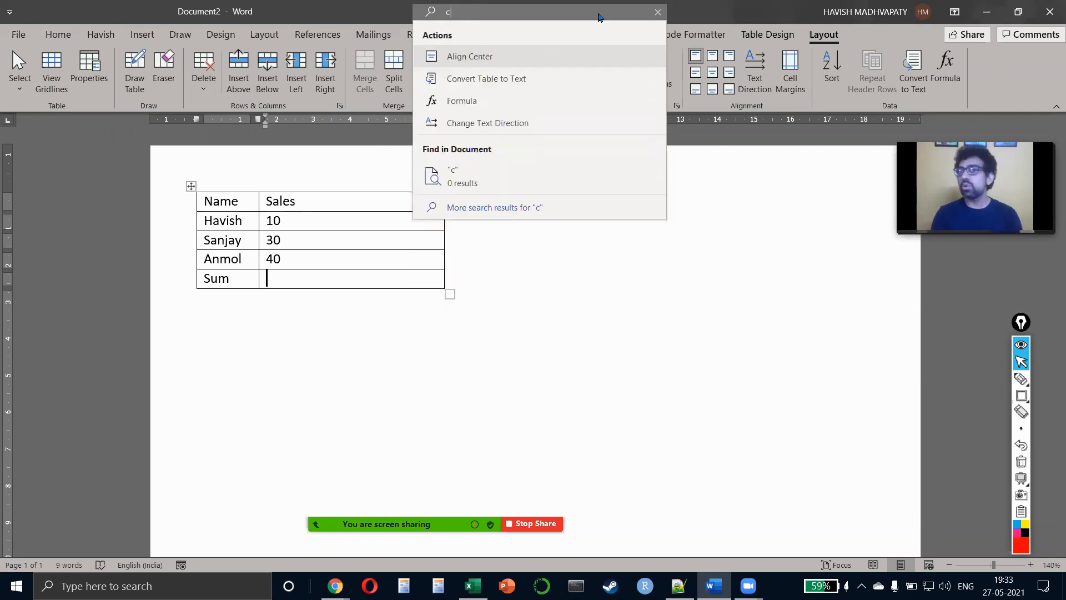
pyautogui.press('Escape')
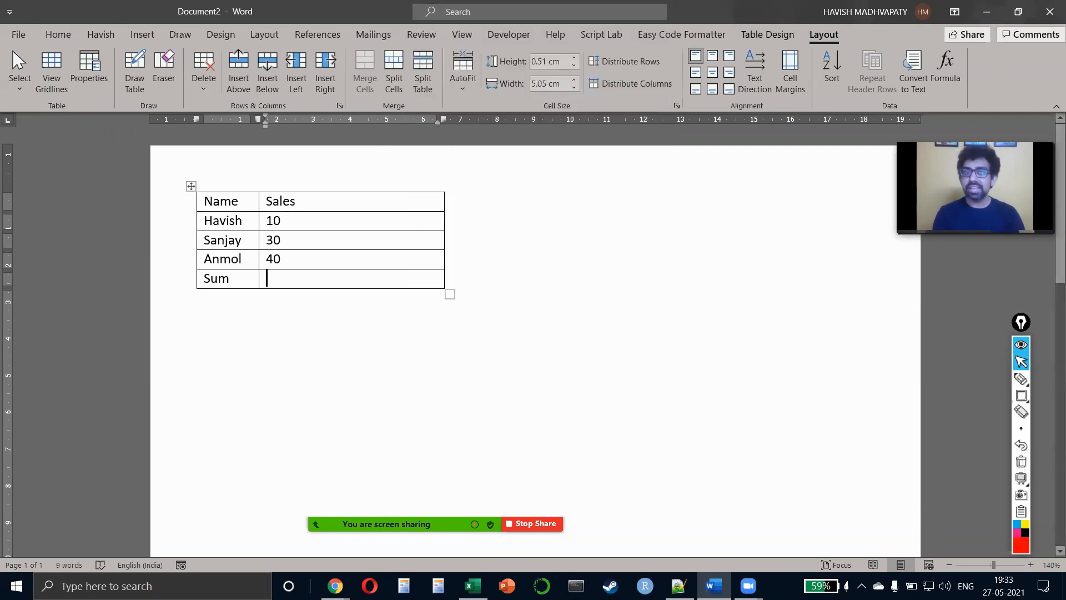
# - Insert the formula =SUM(ABOVE) in the Sum row's Sales cell and display its result instead of the field code
pyautogui.hotkey('ctrl', 'z')
pyautogui.hotkey('ctrl', 'y')
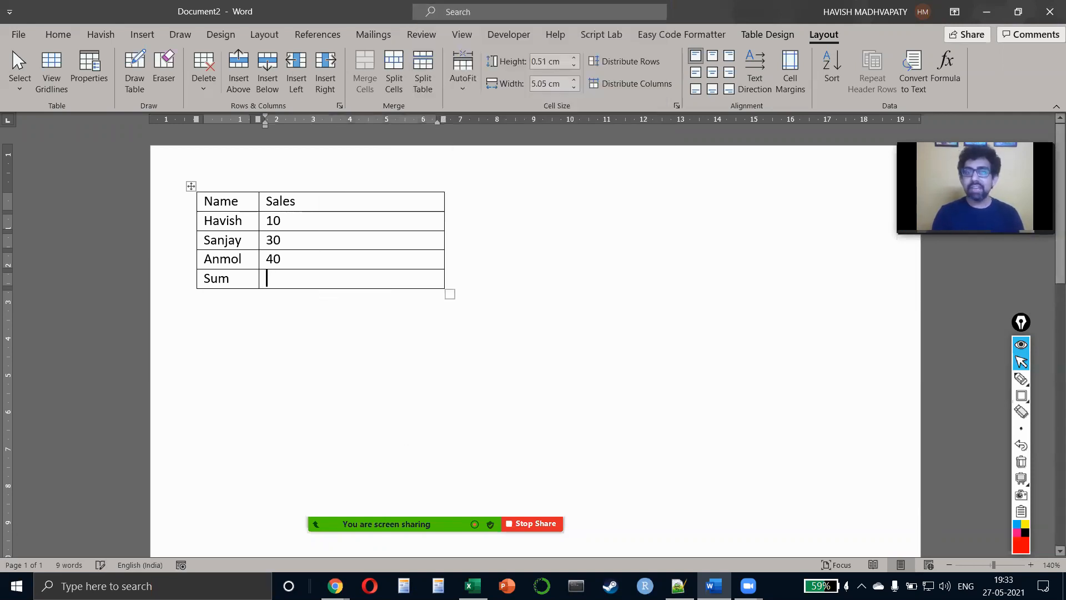
pyautogui.click(945, 71)
pyautogui.click(926, 315)
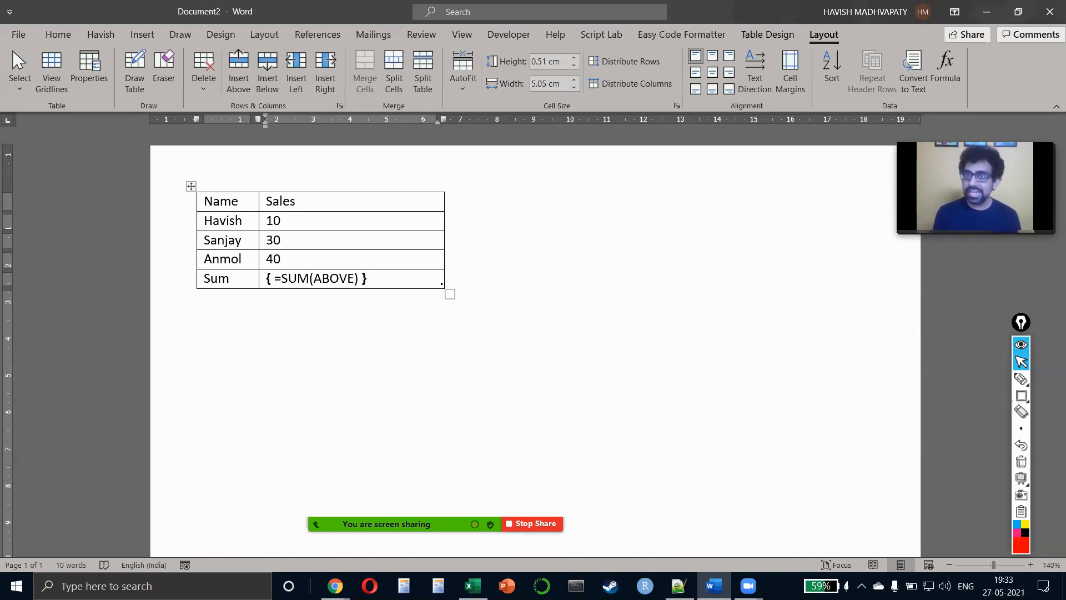
pyautogui.press('F9')
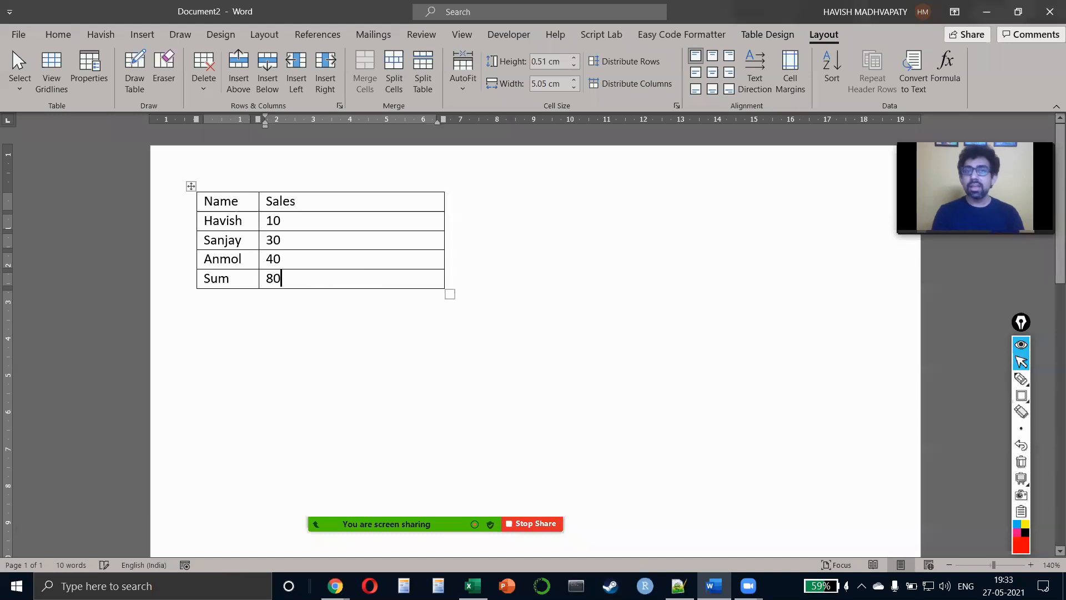
# - Set the Sales value in the row above Sum to 60 and update the sum field
pyautogui.press('Up')
pyautogui.press('BackSpace')
pyautogui.press('BackSpace')
pyautogui.write('60')
pyautogui.press('Down')
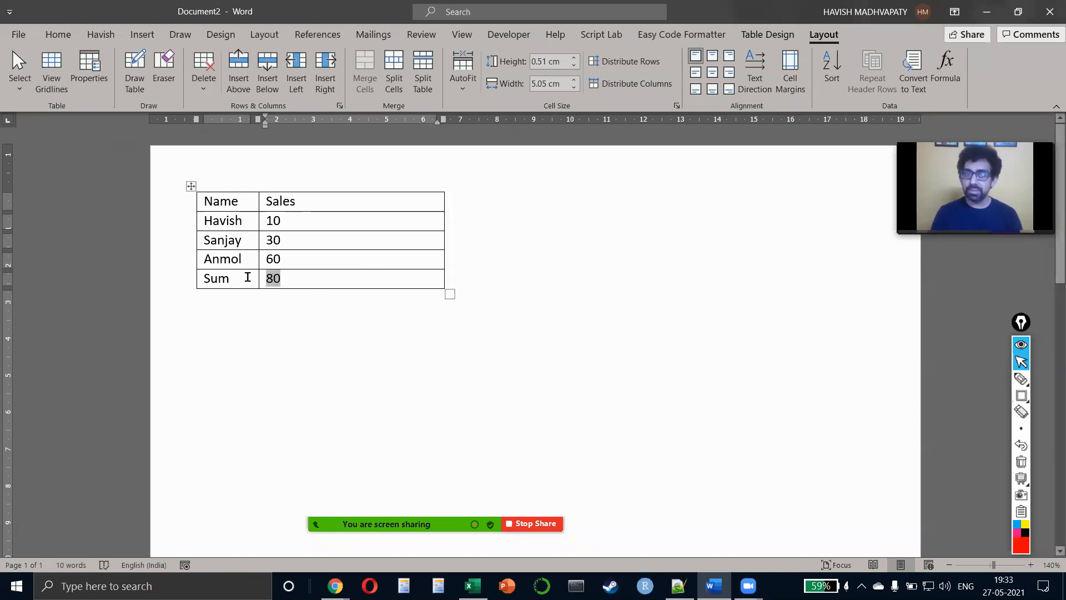
pyautogui.rightClick(271, 280)
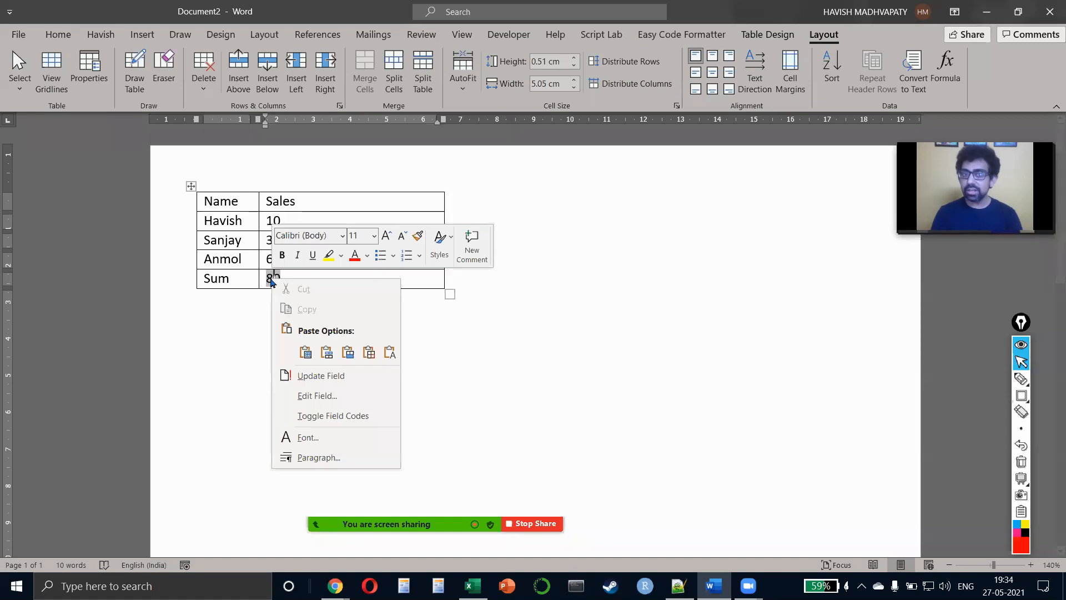
pyautogui.click(341, 378)
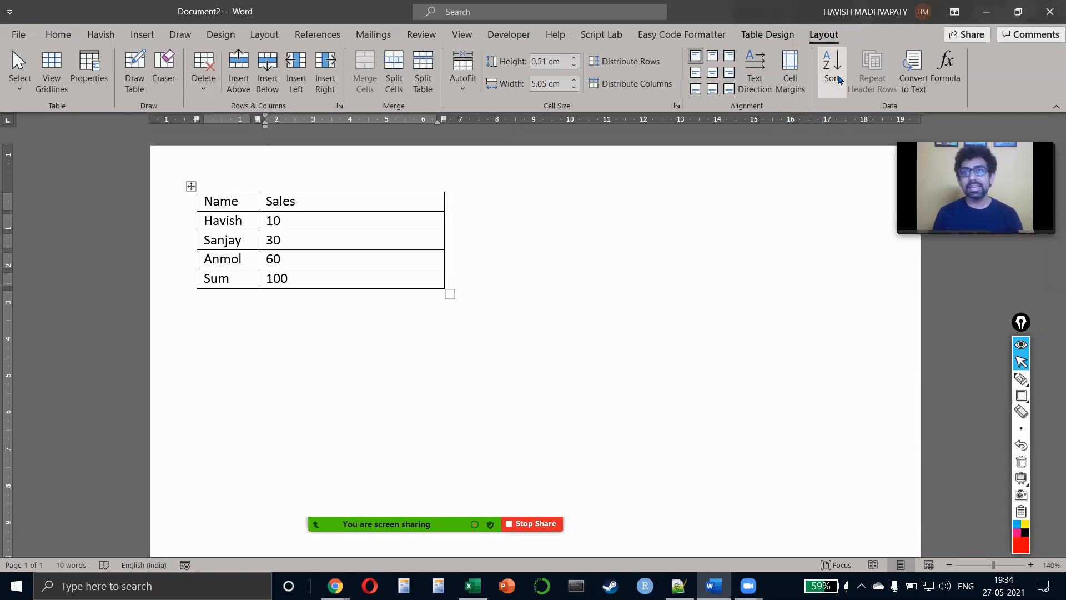
# - Sort the whole table with its header row by Sales as numbers in descending order, and undo the sort
pyautogui.click(832, 69)
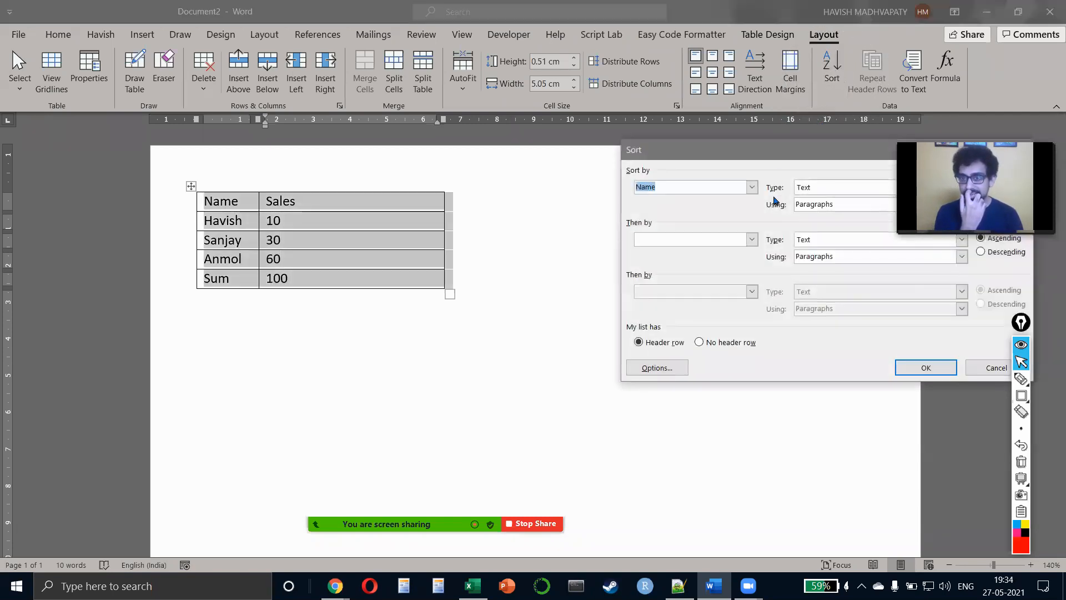
pyautogui.moveTo(769, 147); pyautogui.dragTo(654, 138)
pyautogui.click(637, 178)
pyautogui.click(606, 201)
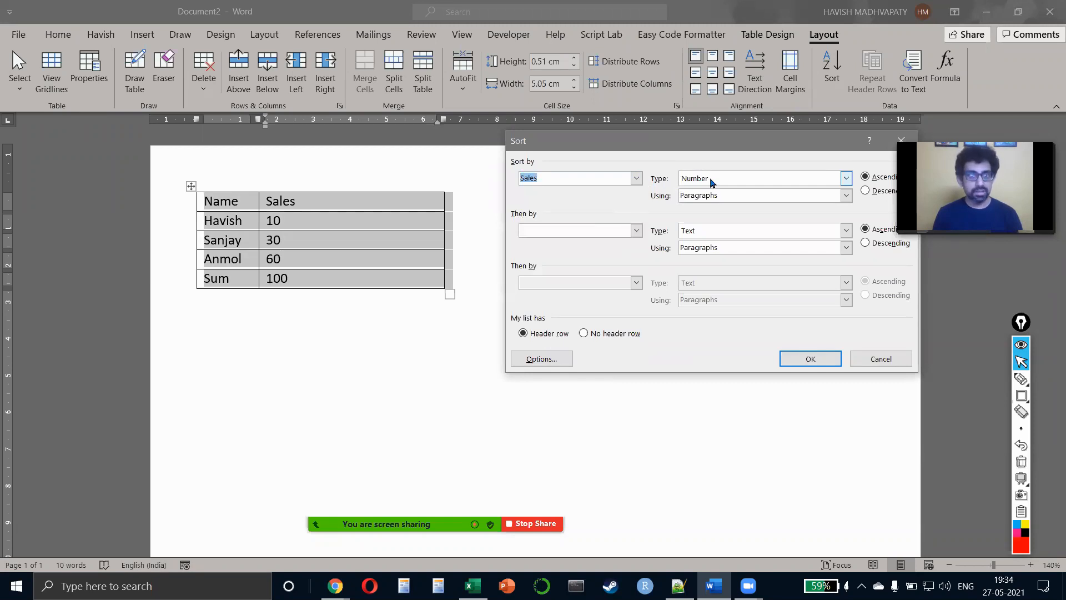
pyautogui.click(868, 191)
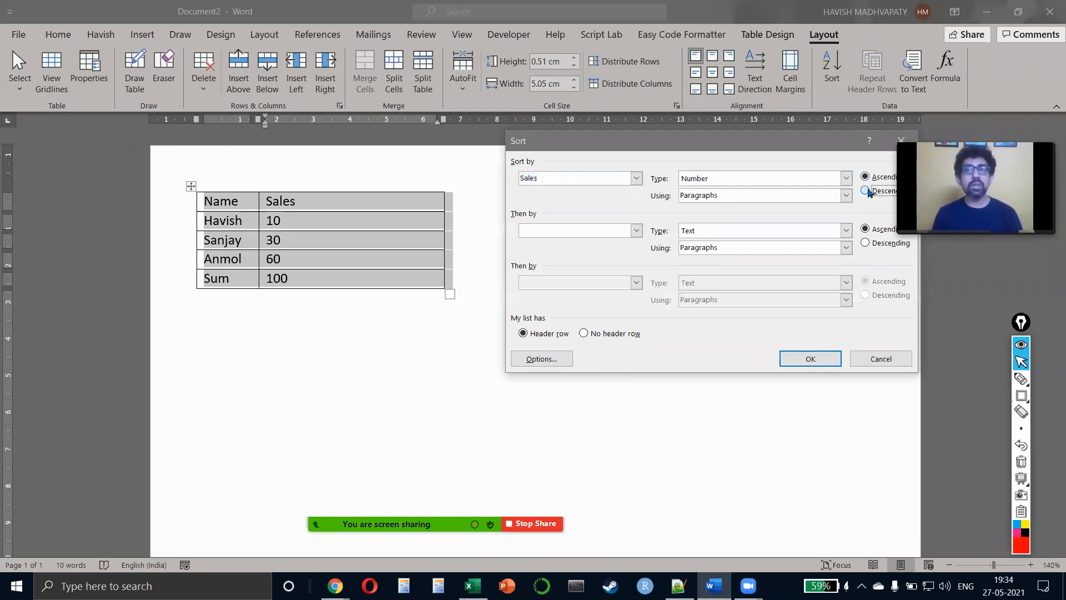
pyautogui.click(799, 361)
pyautogui.hotkey('ctrl', 'z')
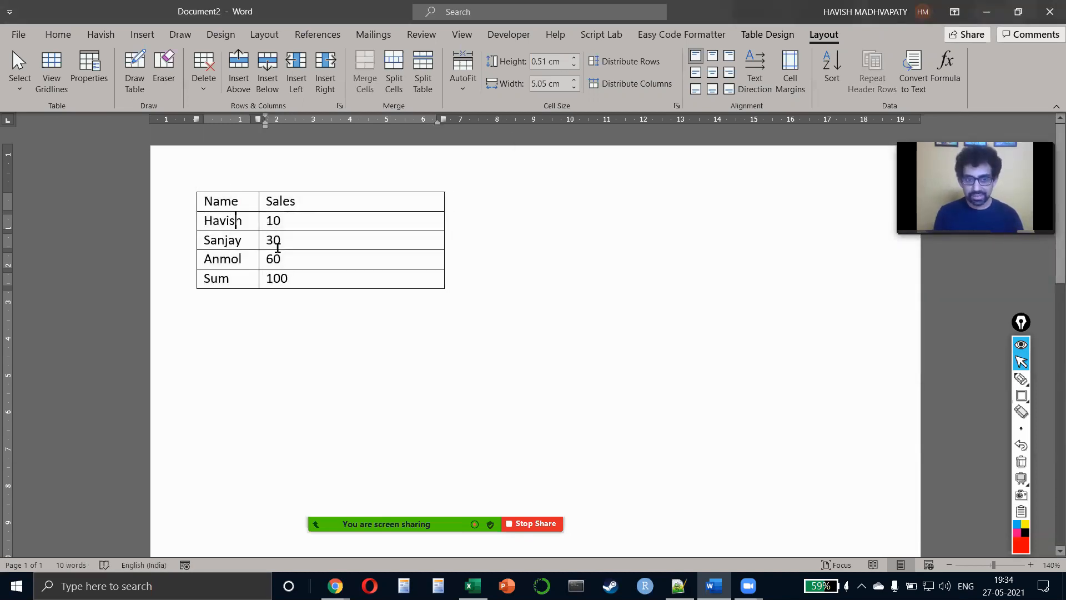
# - Sort only the three rows between the header and Sum by Column 2 as numbers, descending, with no header row
pyautogui.moveTo(233, 219); pyautogui.dragTo(278, 259)
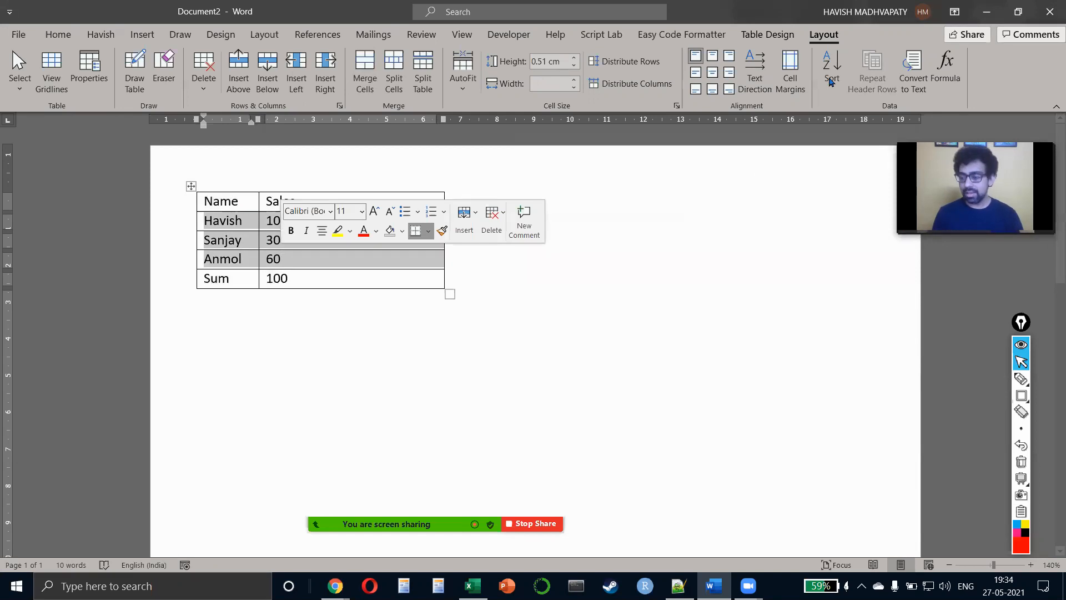
pyautogui.click(831, 82)
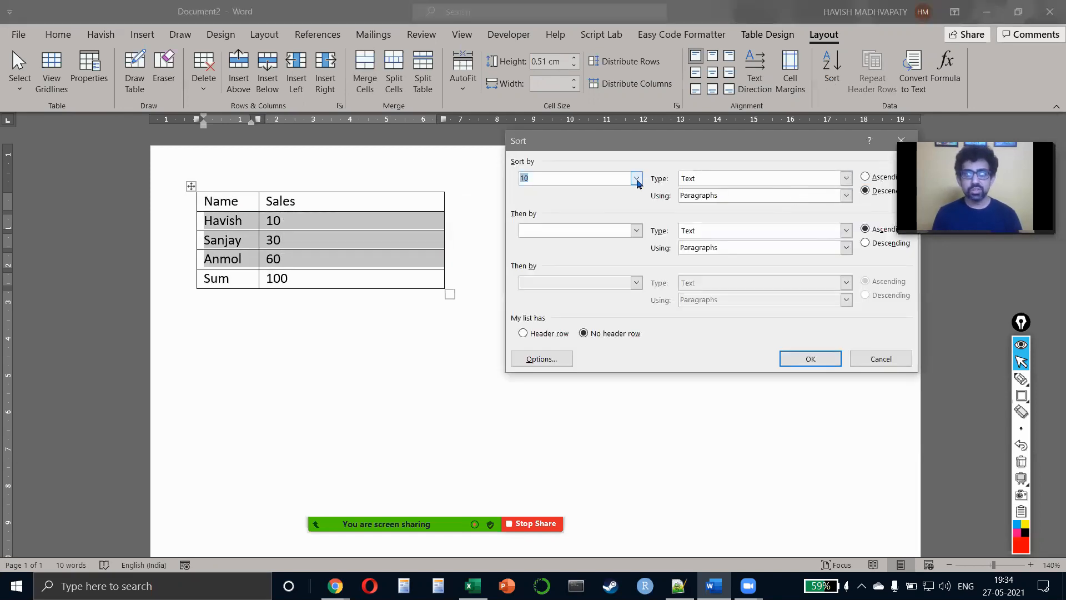
pyautogui.click(636, 178)
pyautogui.click(590, 201)
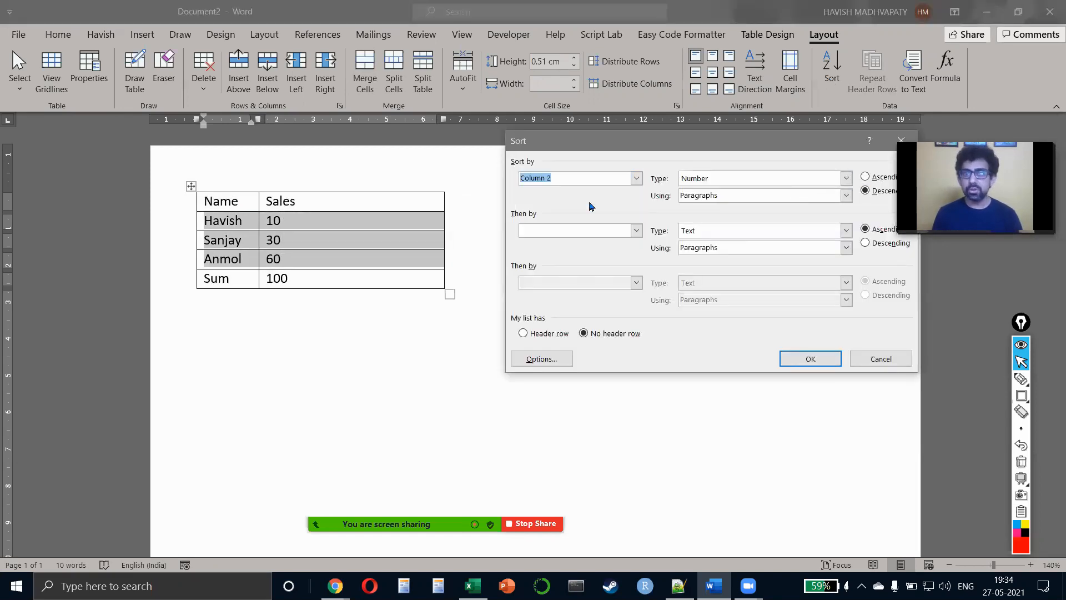
pyautogui.click(810, 359)
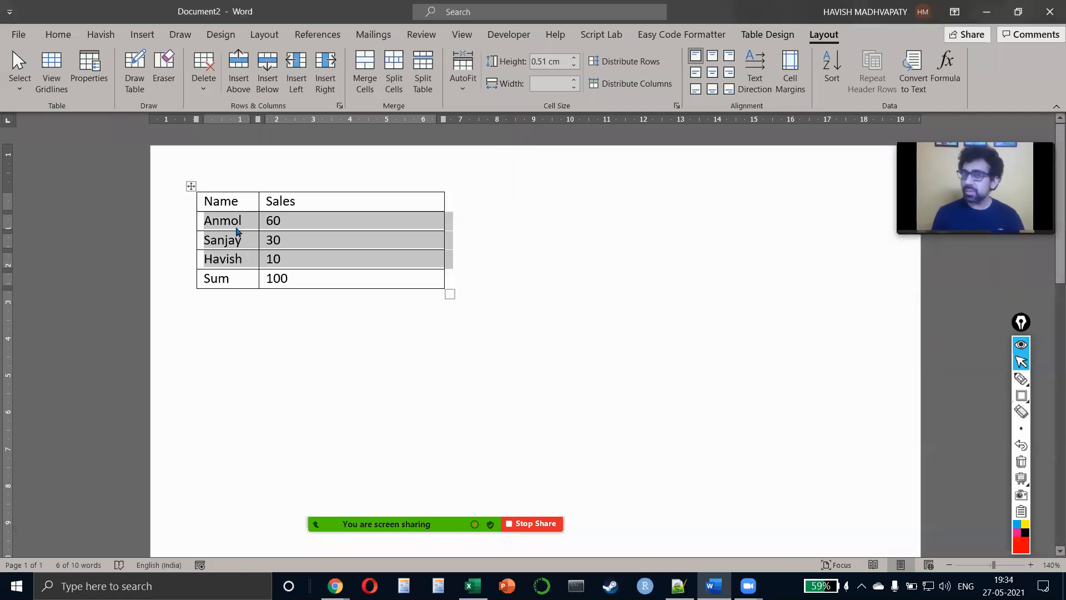
# - Cut the whole table out of the document, and close the Book1 workbook in Excel without saving
pyautogui.click(190, 187)
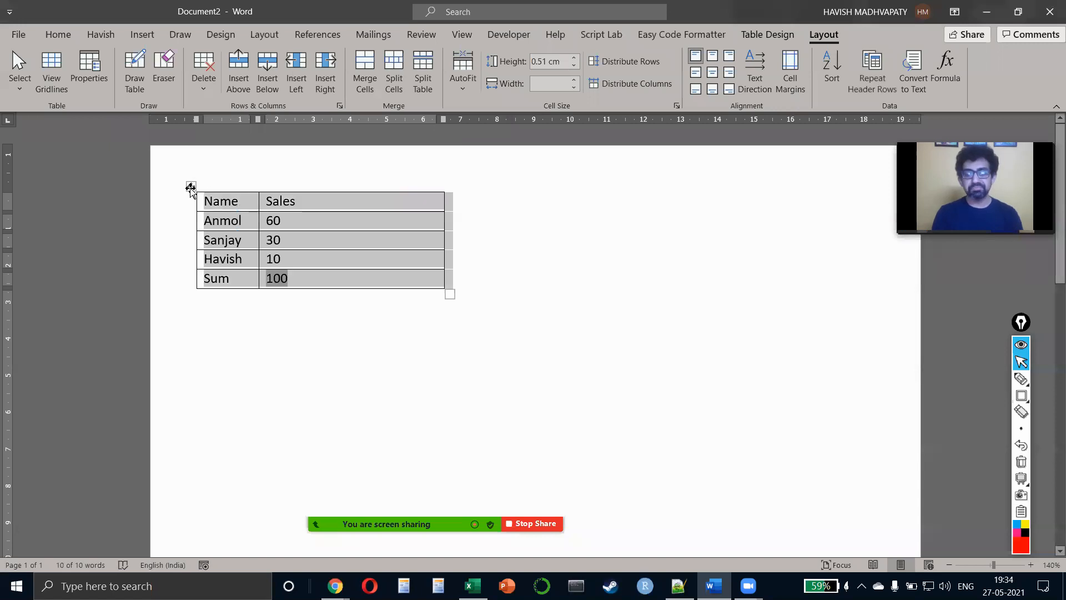
pyautogui.hotkey('ctrl', 'x')
pyautogui.hotkey('alt', 'Tab')
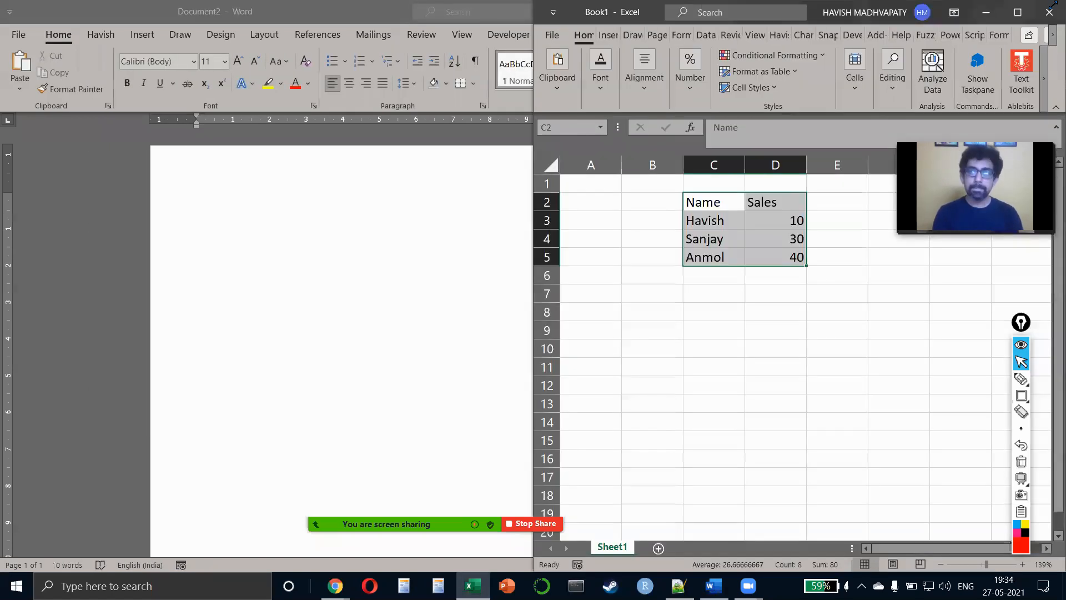
pyautogui.click(1050, 12)
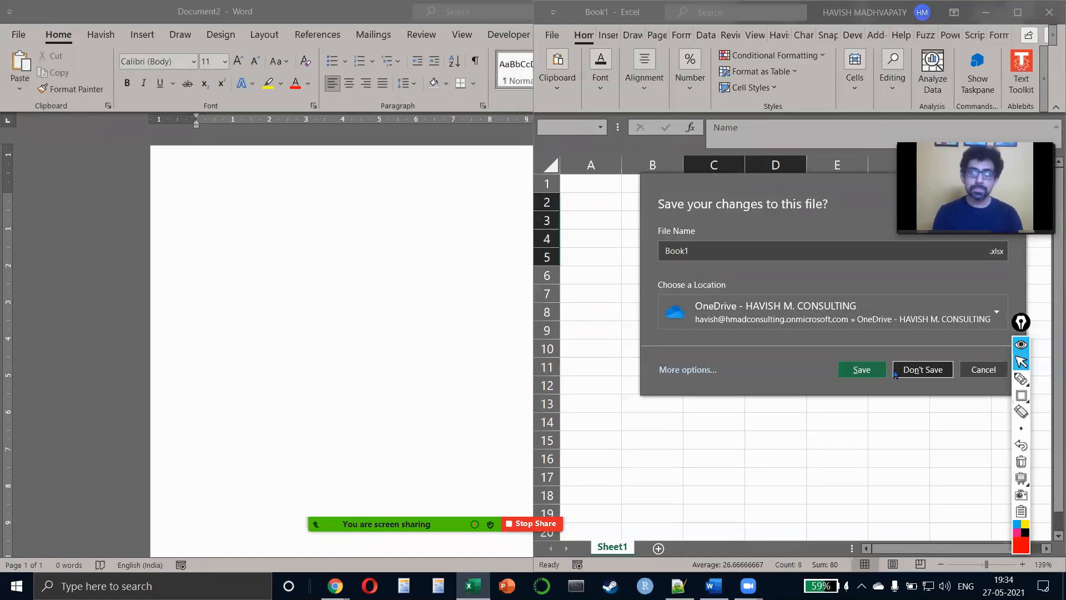
pyautogui.click(896, 371)
pyautogui.click(478, 581)
pyautogui.rightClick(475, 584)
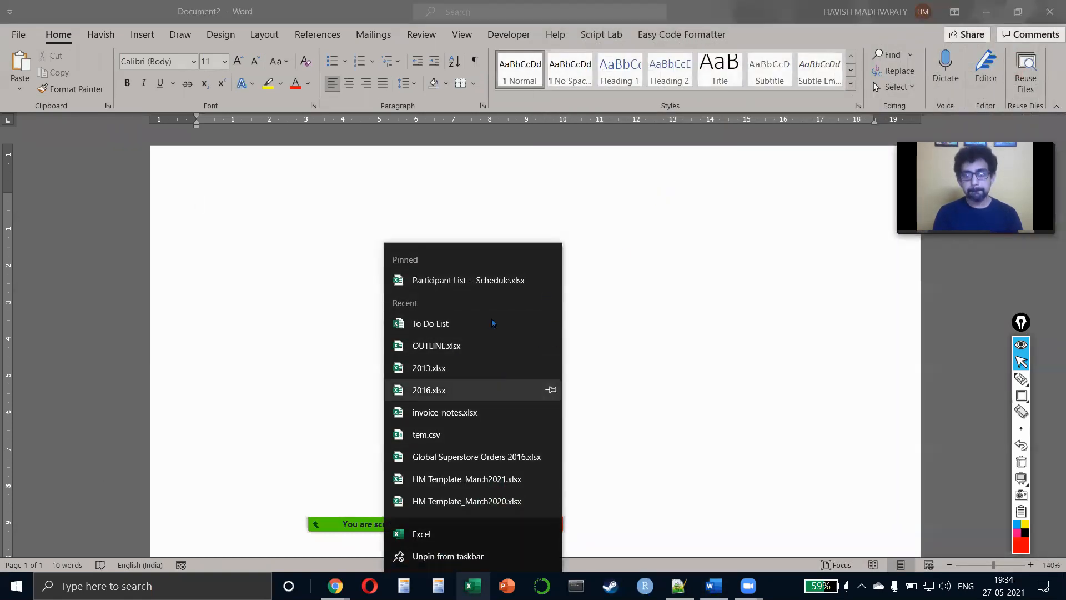
pyautogui.click(530, 184)
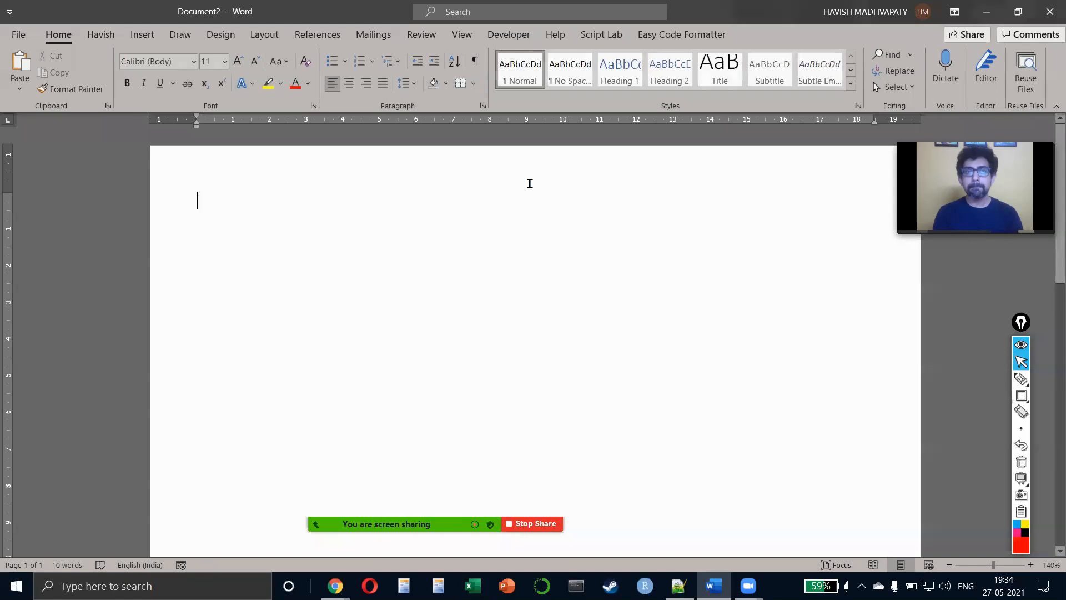
# - Paste the cut Name and Sales table into the empty document, select it and display its layout options
pyautogui.hotkey('ctrl', 'v')
pyautogui.hotkey('ctrl', 'a')
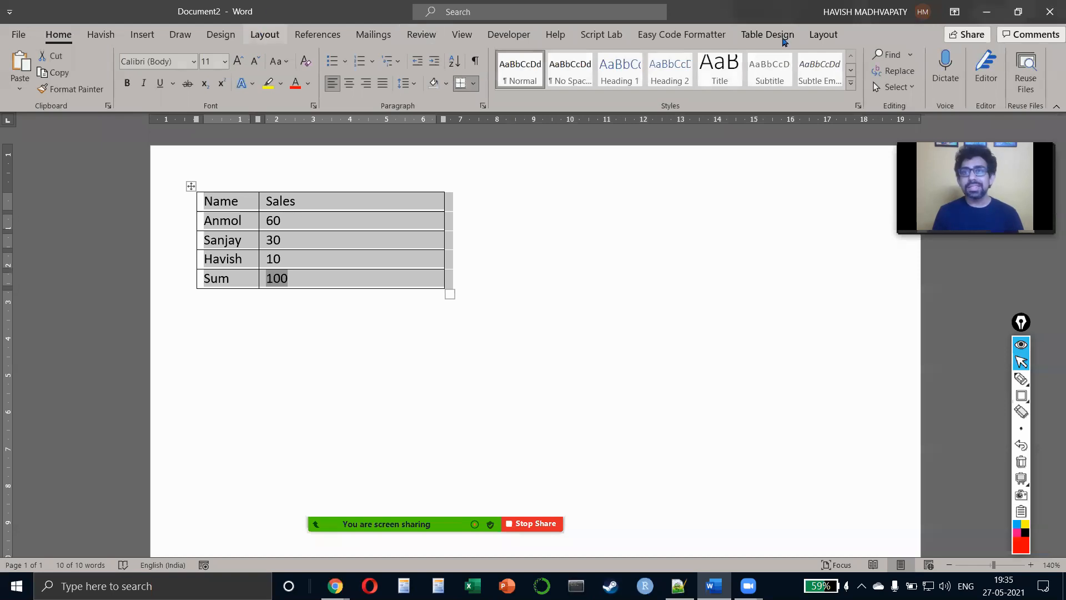
pyautogui.click(813, 37)
pyautogui.press('ctrl')
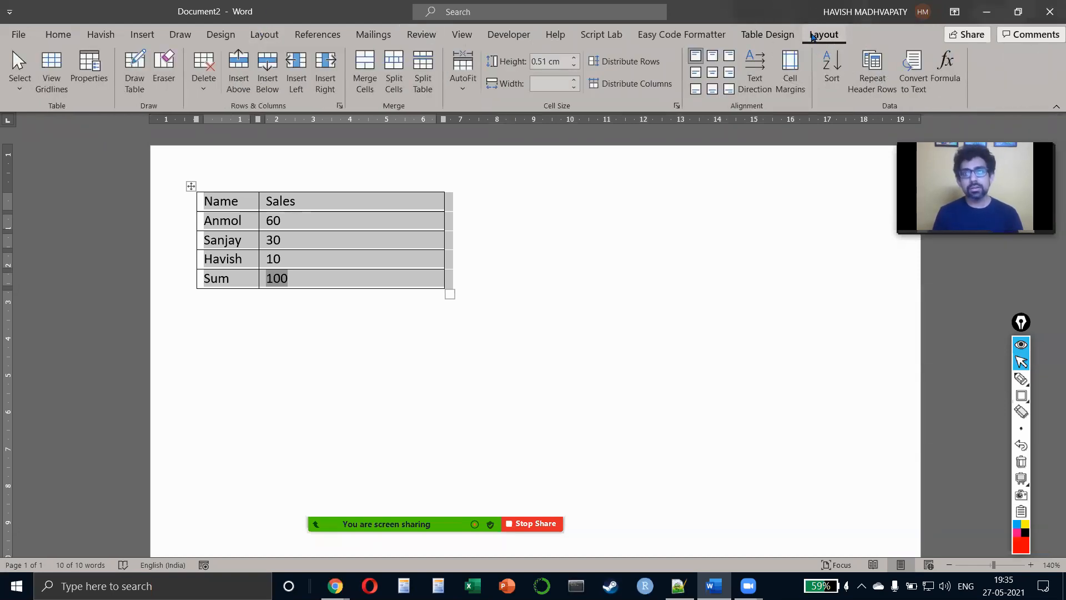
pyautogui.click(651, 260)
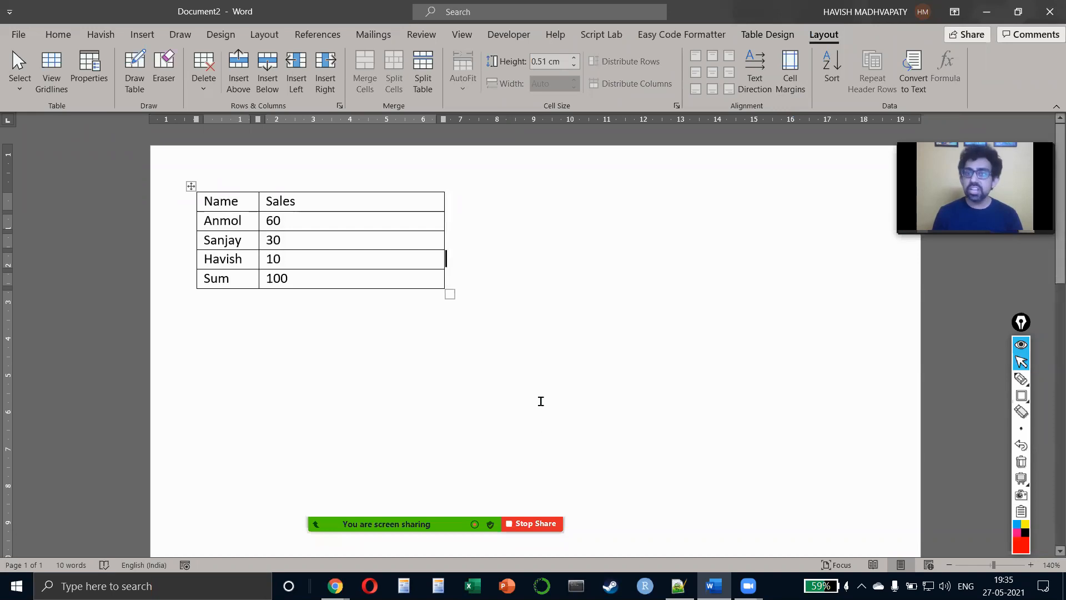
# - Delete the whole Name and Sales table from the document
pyautogui.click(569, 342)
pyautogui.press('Return')
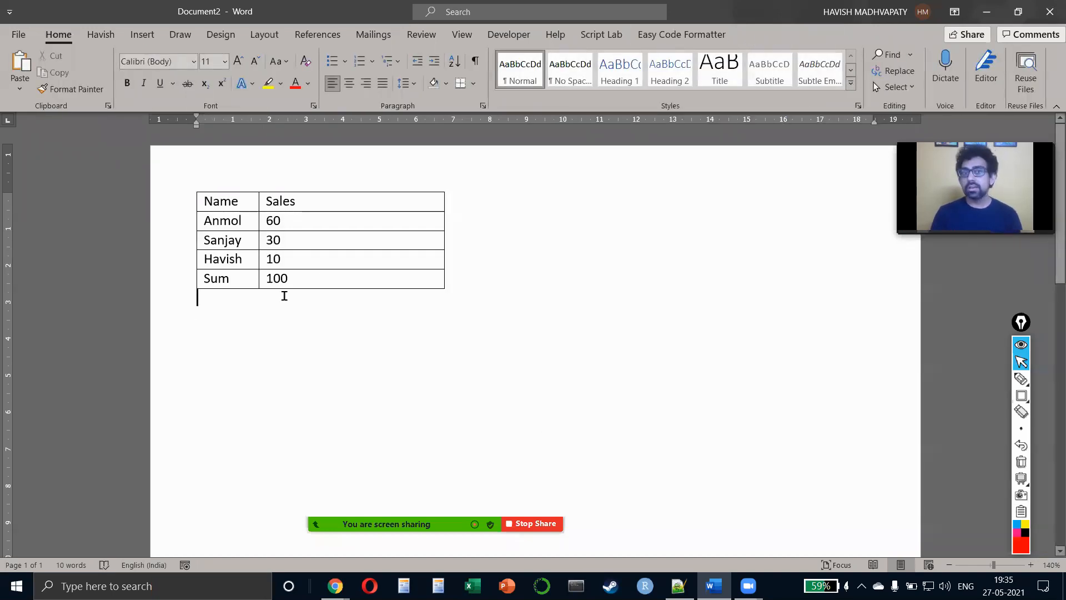
pyautogui.doubleClick(276, 277)
pyautogui.click(828, 40)
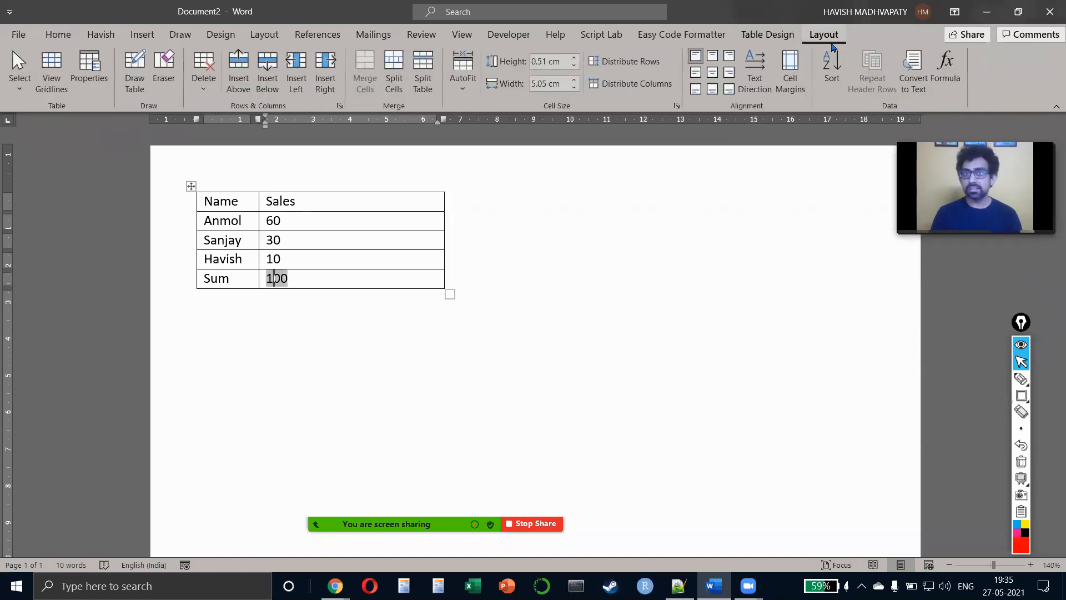
pyautogui.click(191, 187)
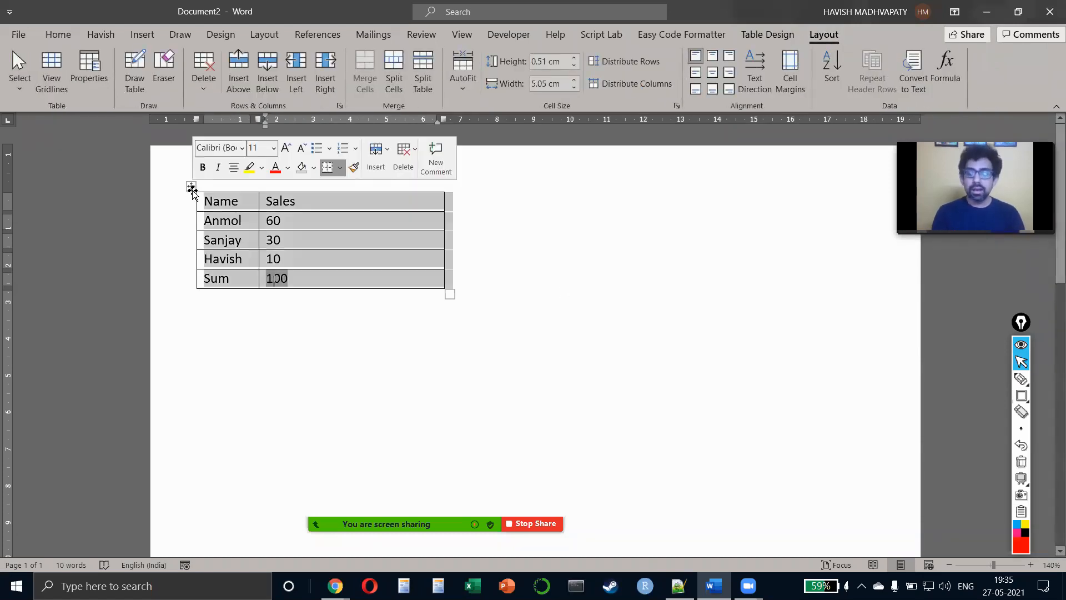
pyautogui.press('BackSpace')
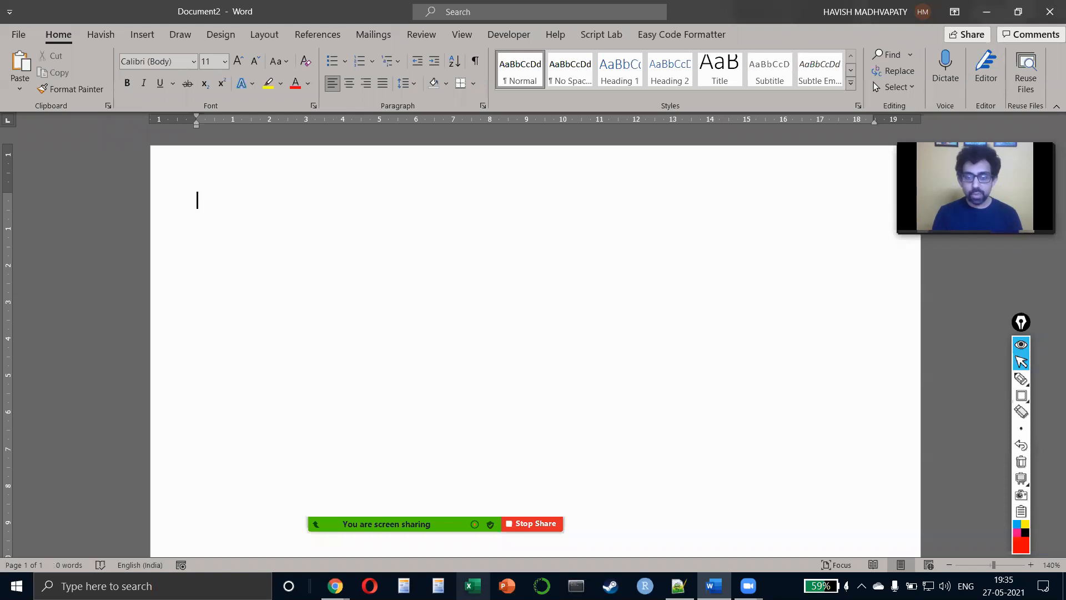
# - Open the recent workbook 2013.xlsx in Excel, maximize its window and go to cell A1
pyautogui.rightClick(472, 586)
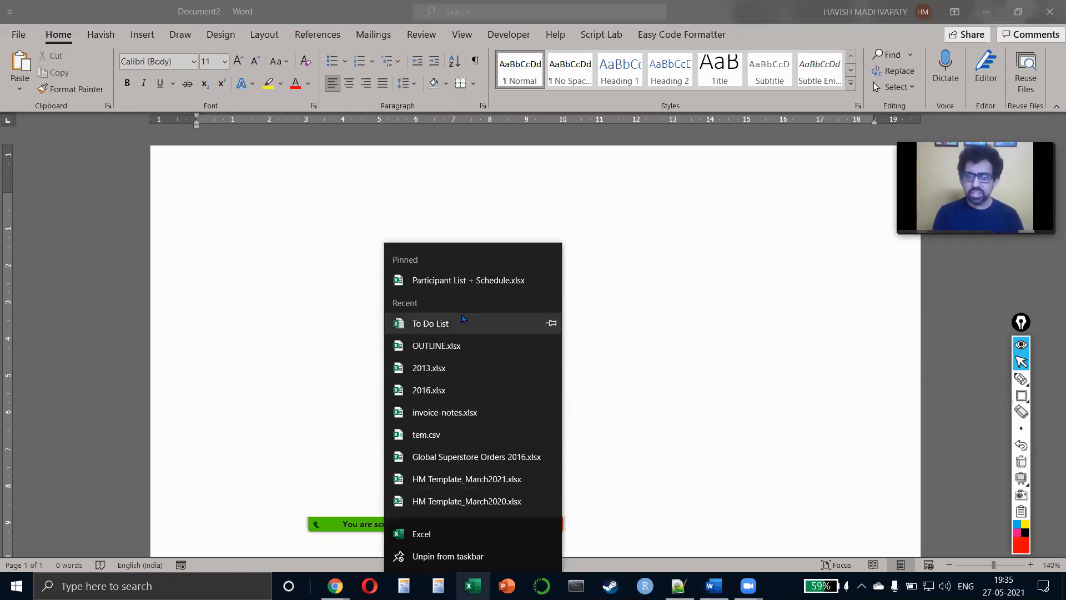
pyautogui.click(444, 370)
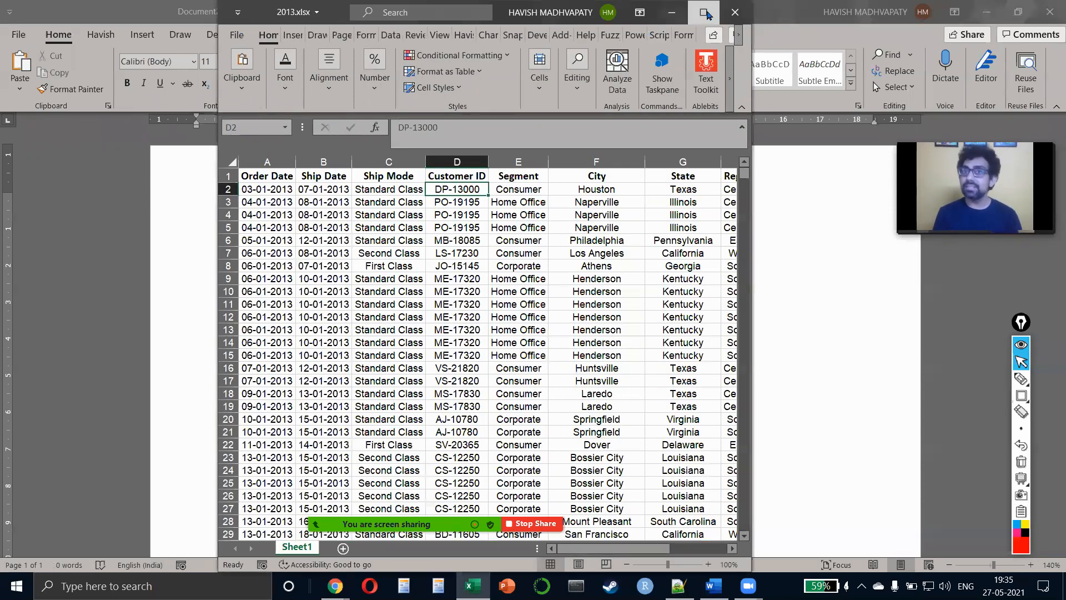
pyautogui.click(704, 12)
pyautogui.click(183, 252)
pyautogui.hotkey('ctrl', 'Home')
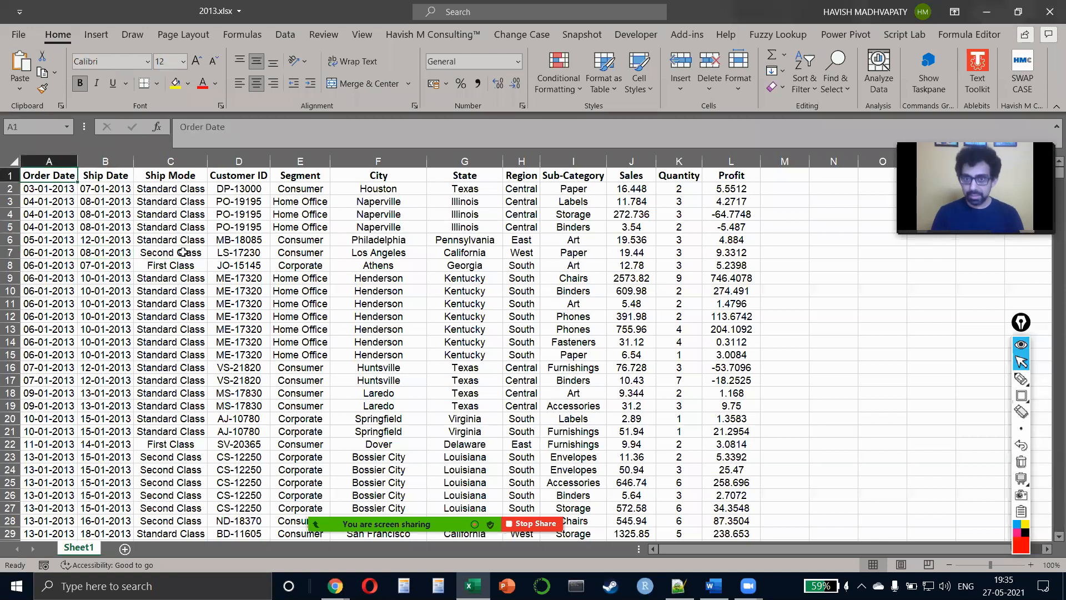
# - Copy the header and first 13 data rows across all twelve columns and paste them into the Word document
pyautogui.hotkey('ctrl', 'shift', 'Right')
pyautogui.hotkey('ctrl', 'shift', 'Down')
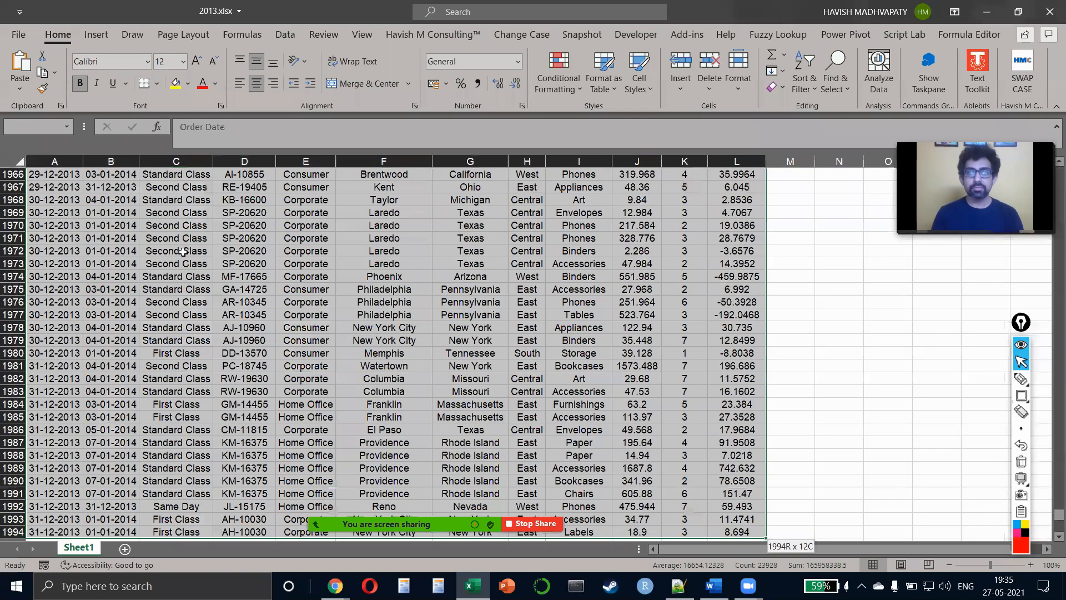
pyautogui.hotkey('ctrl', 'shift', 'Up')
pyautogui.hotkey('shift', 'Down')
pyautogui.hotkey('shift', 'Down')
pyautogui.hotkey('shift', 'Down')
pyautogui.hotkey('shift', 'Down')
pyautogui.hotkey('shift', 'Down')
pyautogui.hotkey('shift', 'Down')
pyautogui.hotkey('shift', 'Down')
pyautogui.hotkey('shift', 'Down')
pyautogui.hotkey('shift', 'Down')
pyautogui.hotkey('shift', 'Down')
pyautogui.hotkey('shift', 'Down')
pyautogui.hotkey('shift', 'Down')
pyautogui.hotkey('shift', 'Down')
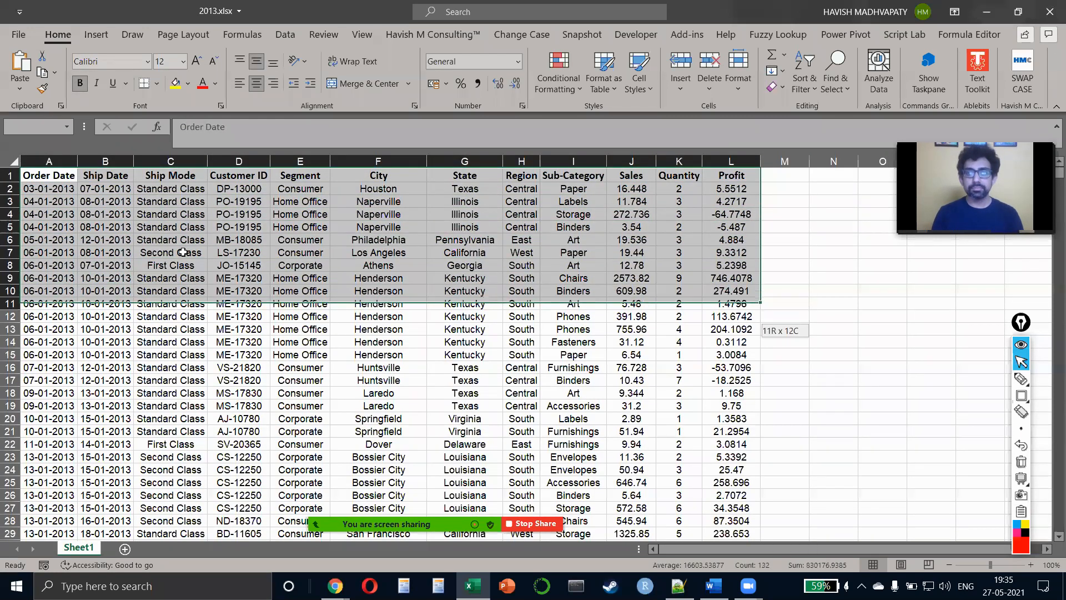
pyautogui.hotkey('ctrl', 'c')
pyautogui.hotkey('alt', 'Tab')
pyautogui.hotkey('ctrl', 'v')
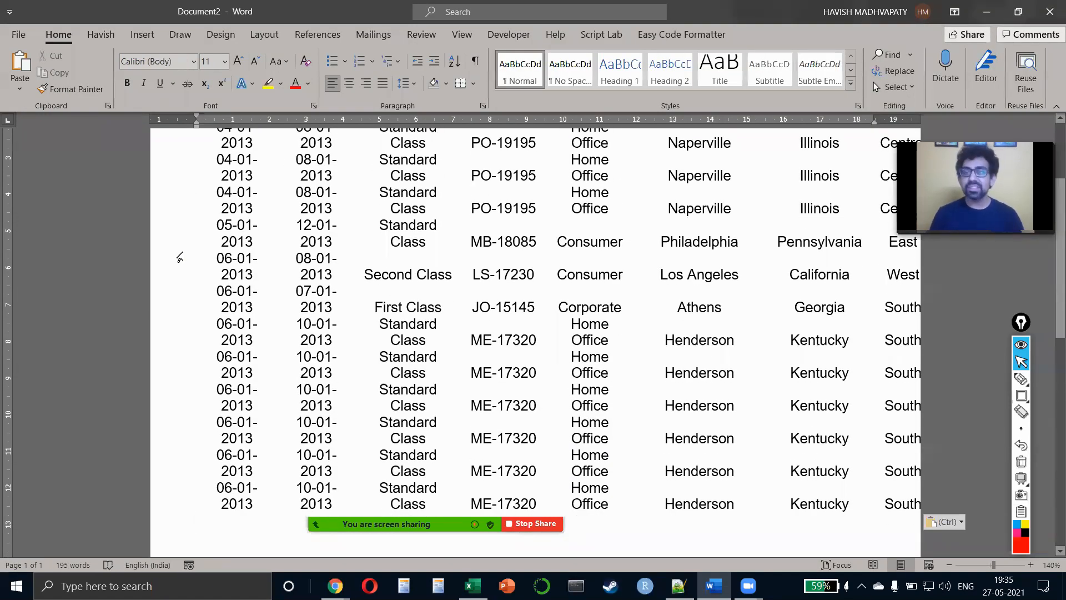
# - Undo the paste of the twelve-column table in the Word document
pyautogui.hotkey('alt', 'Tab')
pyautogui.hotkey('alt', 'Tab')
pyautogui.hotkey('ctrl', 'z')
# - Return to the 2013.xlsx workbook in Excel and delete the Ship Mode and Customer ID columns
pyautogui.hotkey('alt', 'Tab')
pyautogui.press('Right')
pyautogui.press('Right')
pyautogui.press('Escape')
pyautogui.press('Right')
pyautogui.press('Right')
pyautogui.press('Left')
pyautogui.press('Left')
pyautogui.hotkey('shift', 'Right')
pyautogui.hotkey('ctrl', 'shift', 'Down')
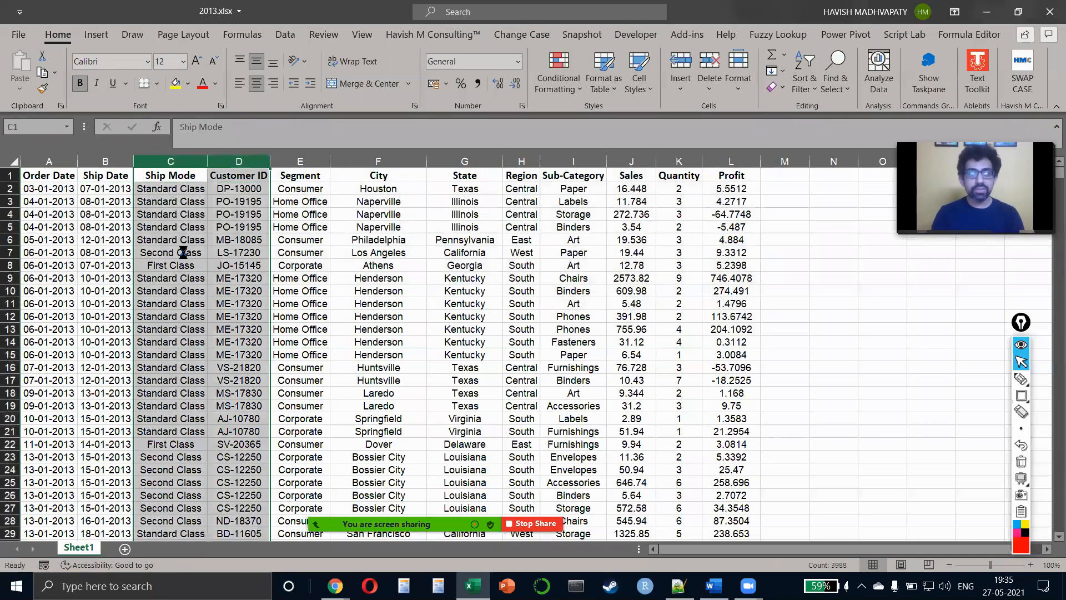
pyautogui.hotkey('ctrl', 'space')
pyautogui.hotkey('ctrl', '-')
# - Delete the State column from the worksheet
pyautogui.press('Right')
pyautogui.press('Right')
pyautogui.press('Right')
pyautogui.press('Left')
pyautogui.press('Left')
pyautogui.press('Right')
pyautogui.press('Right')
pyautogui.press('Left')
pyautogui.hotkey('ctrl', 'space')
pyautogui.hotkey('ctrl', '-')
# - Delete the Ship Date column from the worksheet
pyautogui.press('Left')
pyautogui.press('Left')
pyautogui.press('Left')
pyautogui.press('Left')
pyautogui.press('Right')
pyautogui.hotkey('ctrl', 'space')
pyautogui.hotkey('ctrl', '-')
# - Copy the header and first ten data rows from Order Date to Profit, and paste them into the Word document
pyautogui.press('Left')
pyautogui.hotkey('shift', 'Down')
pyautogui.hotkey('shift', 'Down')
pyautogui.hotkey('shift', 'Down')
pyautogui.hotkey('shift', 'Down')
pyautogui.hotkey('shift', 'Down')
pyautogui.hotkey('shift', 'Down')
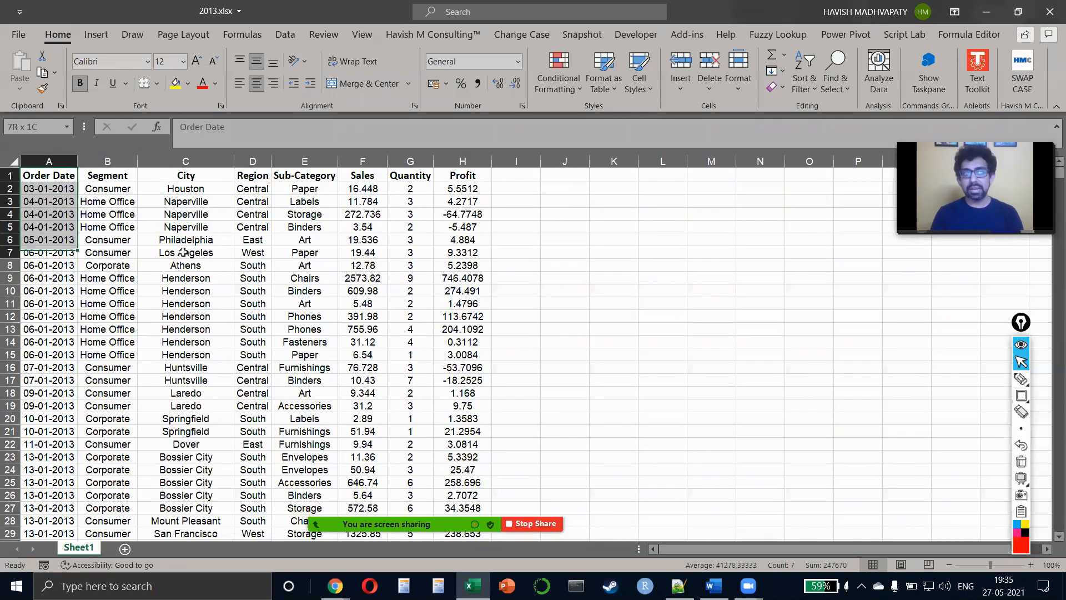
pyautogui.hotkey('shift', 'Down')
pyautogui.hotkey('shift', 'Down')
pyautogui.hotkey('shift', 'Down')
pyautogui.hotkey('shift', 'Down')
pyautogui.hotkey('shift', 'Right')
pyautogui.hotkey('shift', 'Right')
pyautogui.hotkey('shift', 'Right')
pyautogui.hotkey('shift', 'Right')
pyautogui.hotkey('shift', 'Right')
pyautogui.hotkey('shift', 'Right')
pyautogui.hotkey('shift', 'Right')
pyautogui.hotkey('ctrl', 'c')
pyautogui.hotkey('alt', 'Tab')
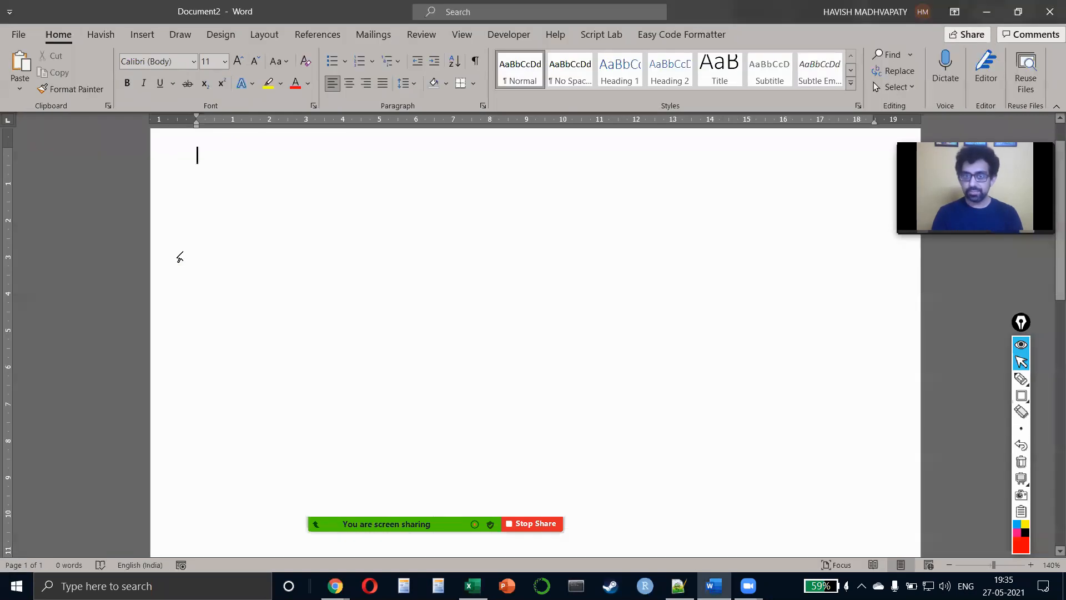
pyautogui.scroll(-6, 180, 257)
pyautogui.hotkey('ctrl', 'v')
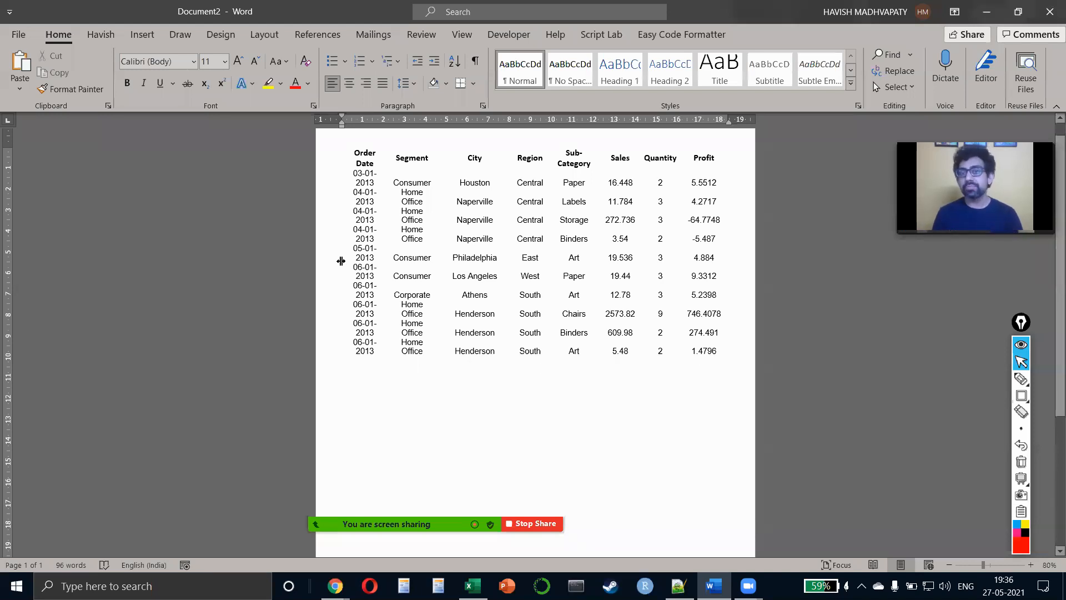
# - Select the whole pasted table and fit its columns with AutoFit Contents
pyautogui.click(402, 237)
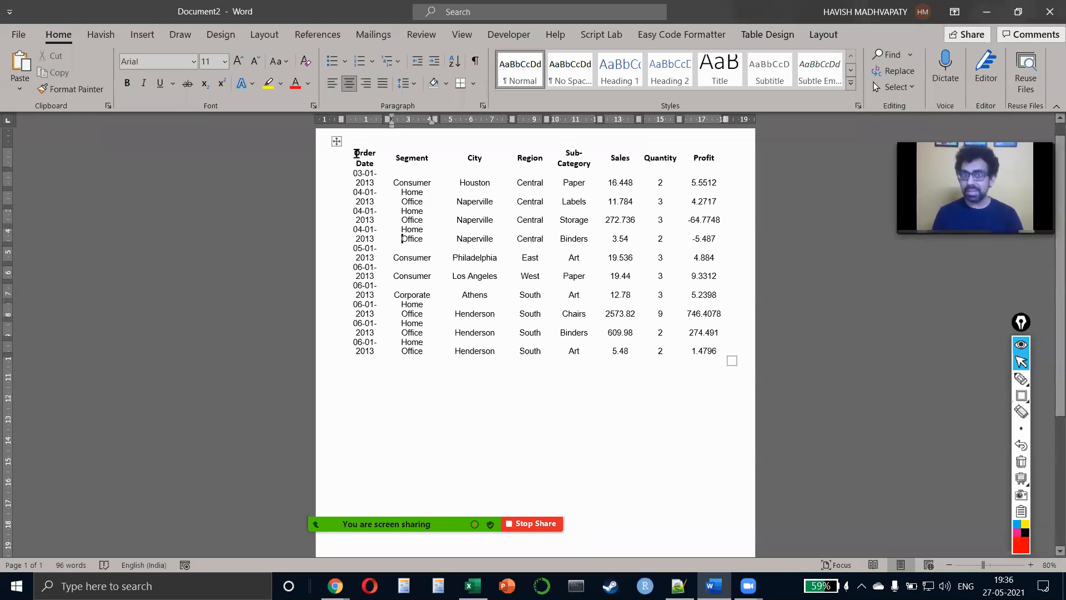
pyautogui.click(336, 141)
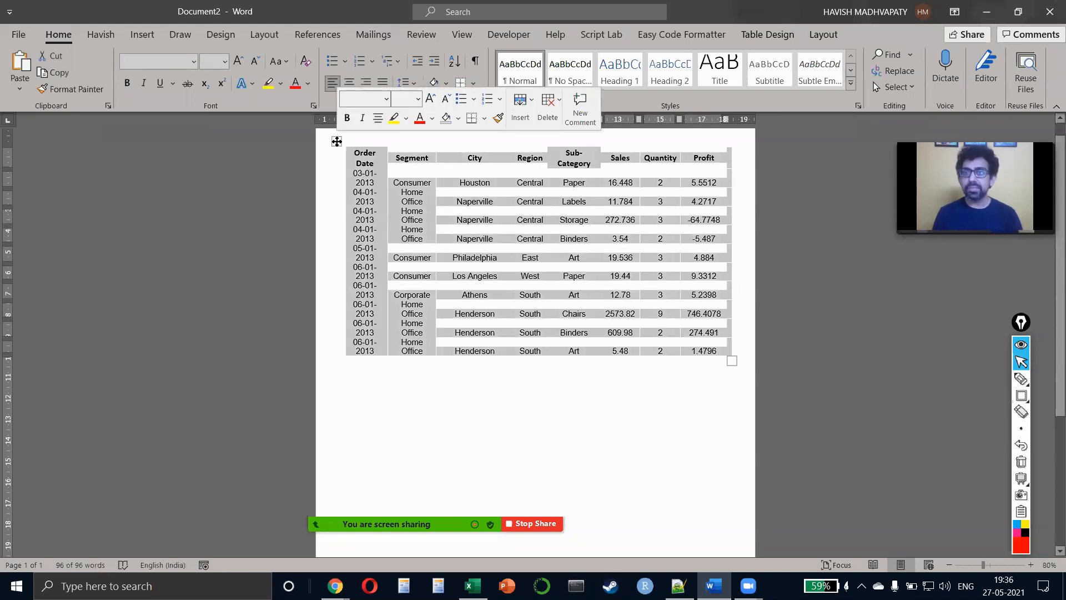
pyautogui.click(816, 37)
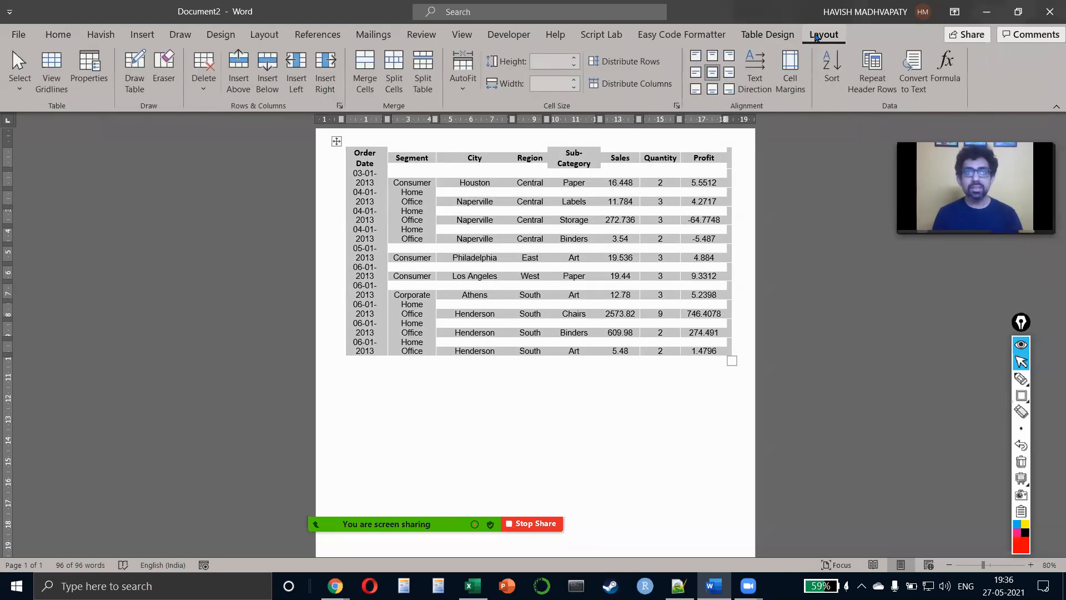
pyautogui.click(464, 90)
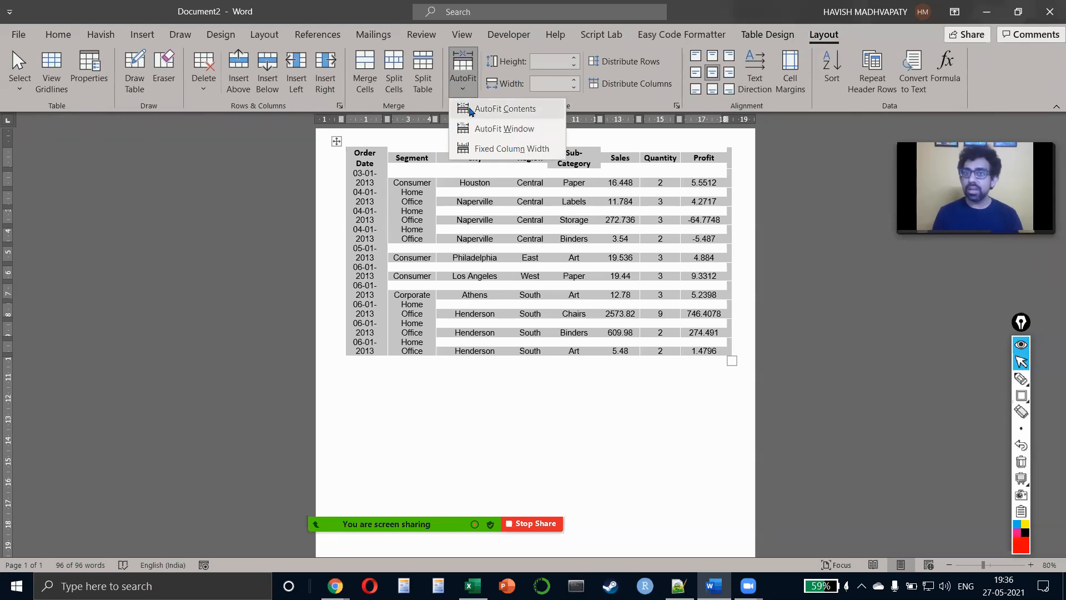
pyautogui.click(470, 109)
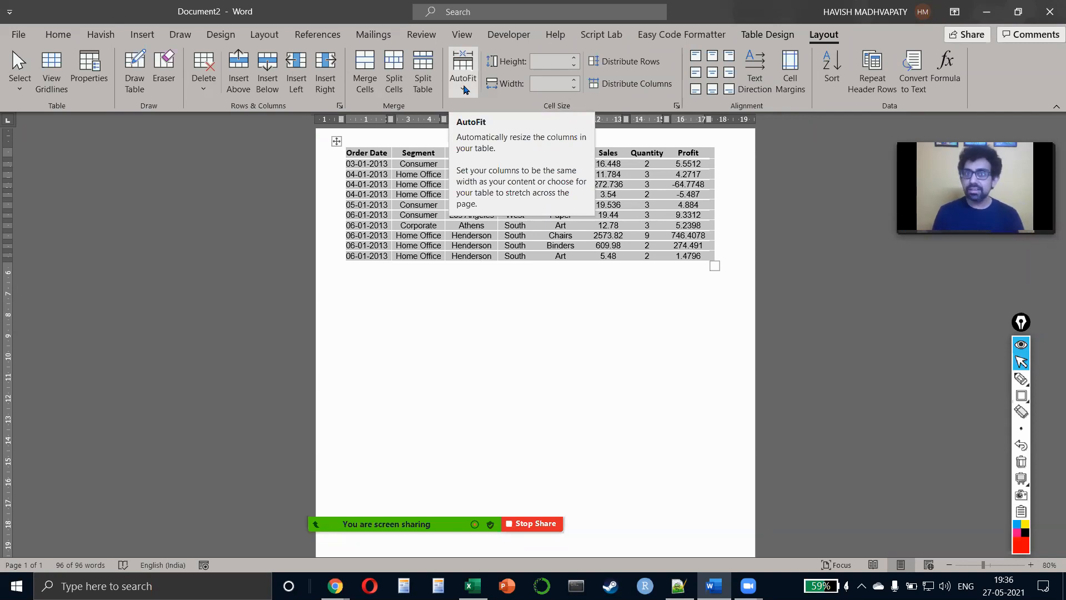
# - Apply the light blue banded style from the sixth row of Grid Tables to the table, and deselect it
pyautogui.click(768, 35)
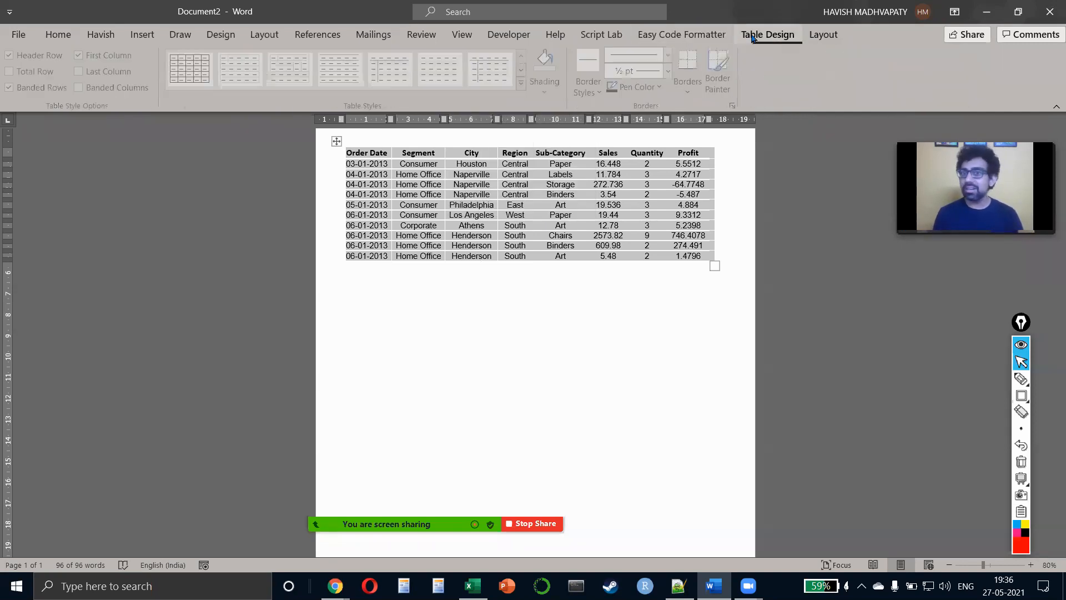
pyautogui.click(524, 83)
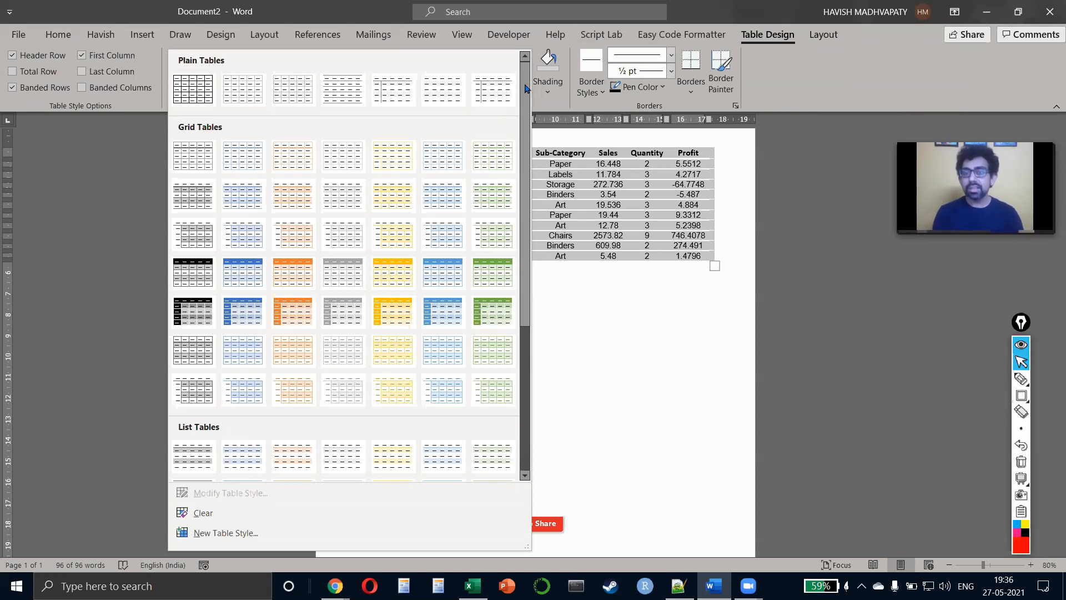
pyautogui.click(442, 351)
pyautogui.scroll(4, 488, 163)
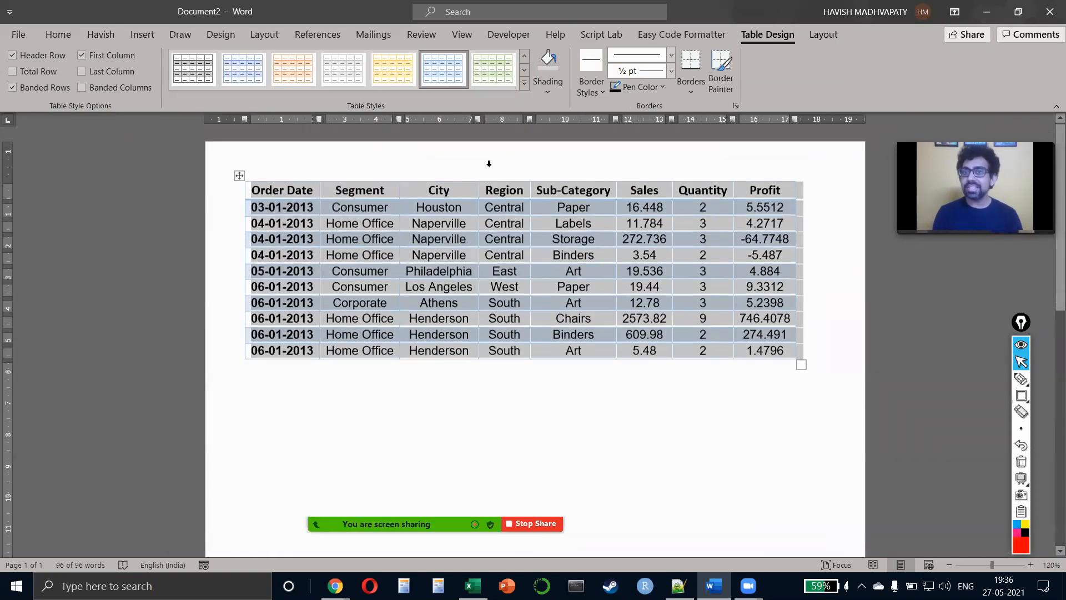
pyautogui.click(457, 194)
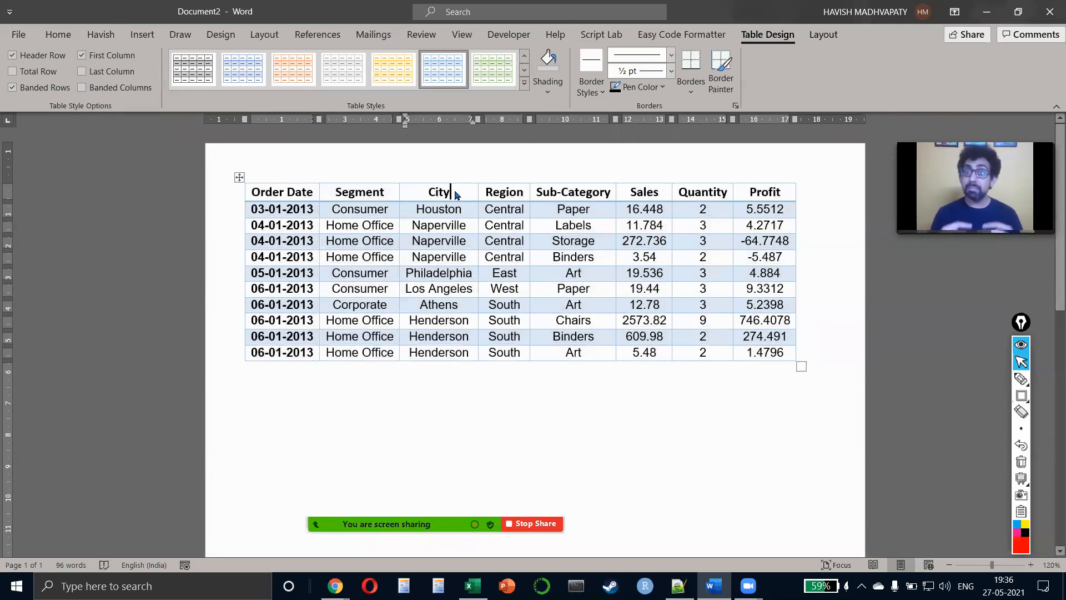
pyautogui.click(359, 452)
# - Open the document's page color choices and preview a light orange page background
pyautogui.click(272, 37)
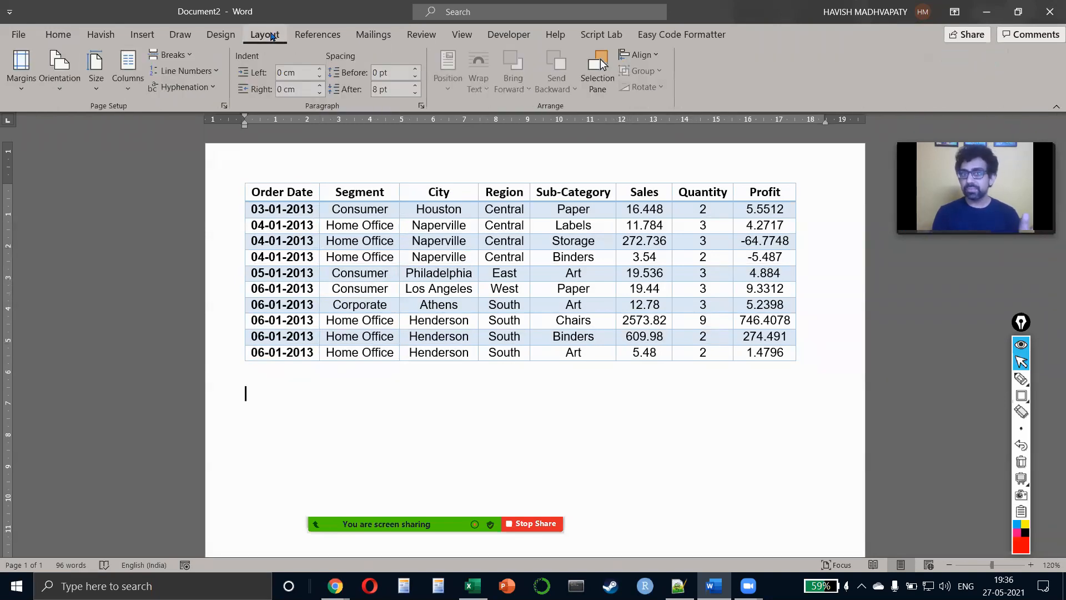
pyautogui.click(221, 35)
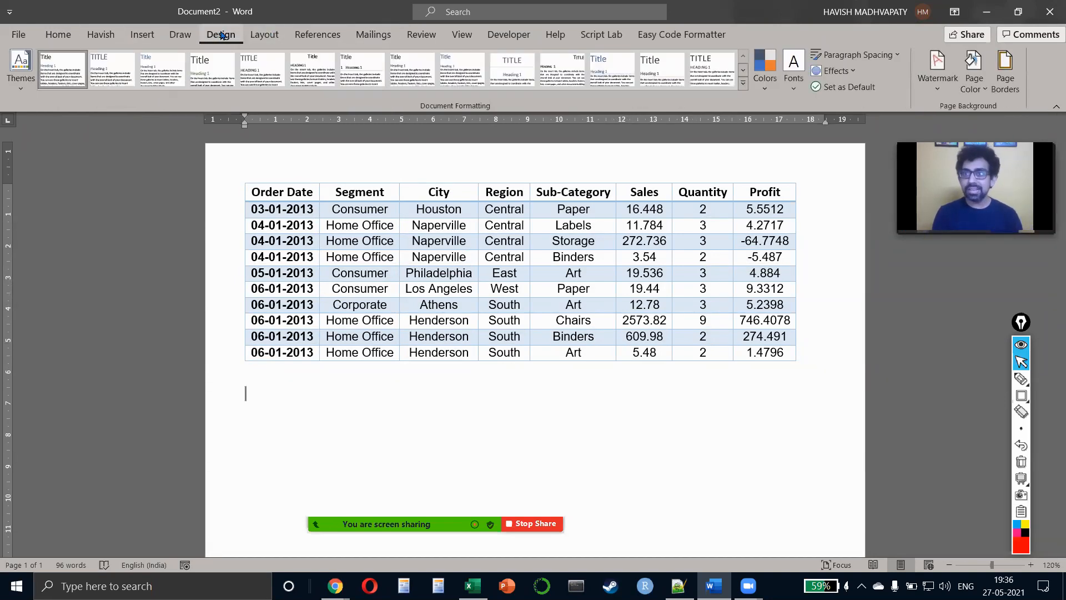
pyautogui.click(972, 83)
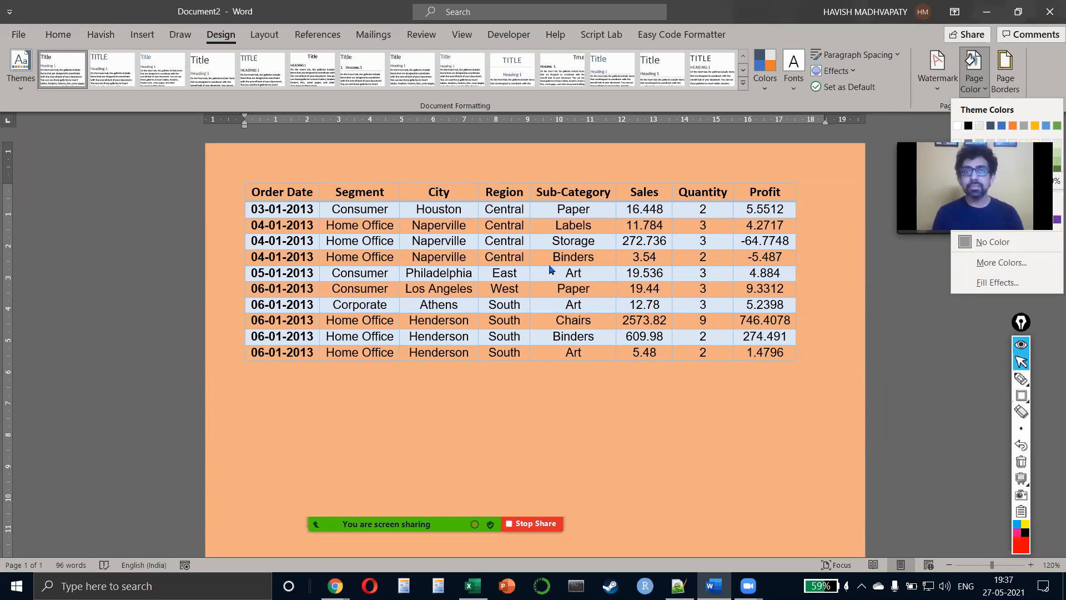
# - Switch to Chrome and open brandcolors.net
pyautogui.hotkey('alt', 'Tab')
pyautogui.click(411, 35)
pyautogui.write('brandcolors.net')
pyautogui.press('Return')
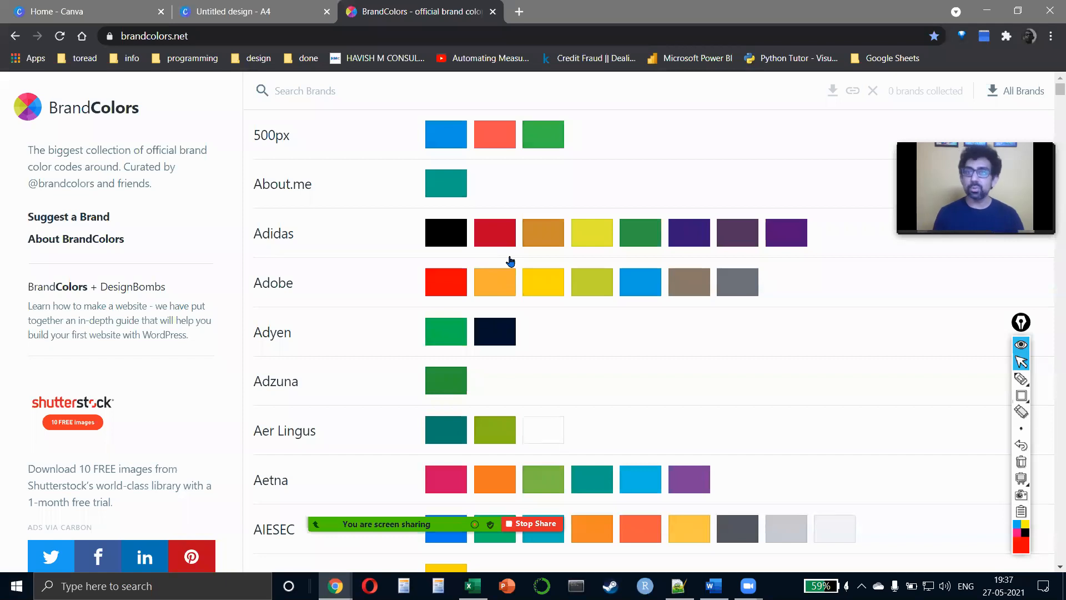
# - Find Alienware in the brand list and copy its dark navy color code 0c3866
pyautogui.scroll(-5, 511, 261)
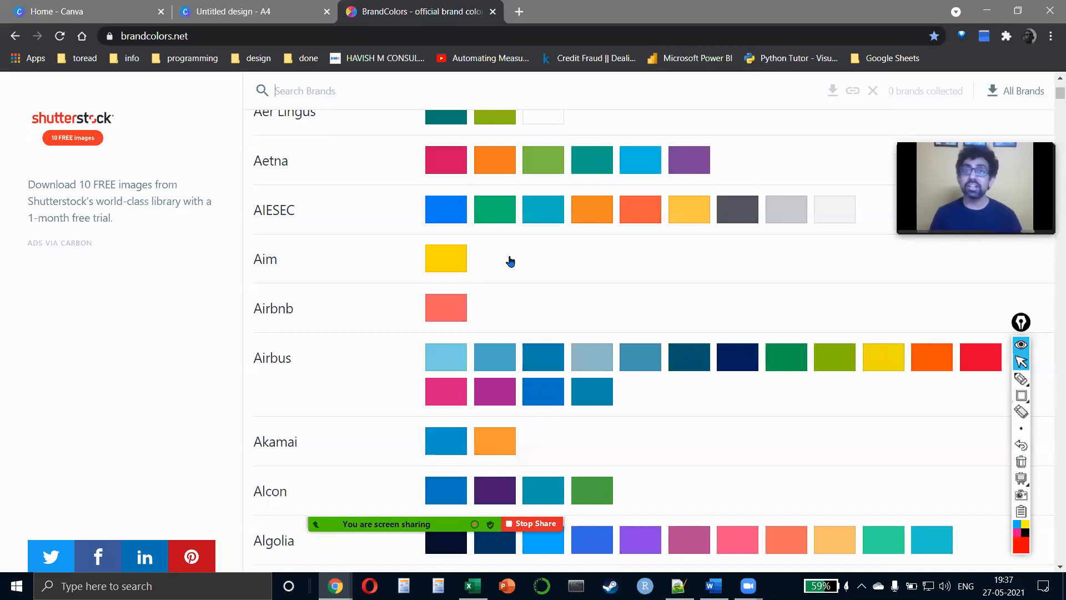
pyautogui.scroll(-4, 510, 261)
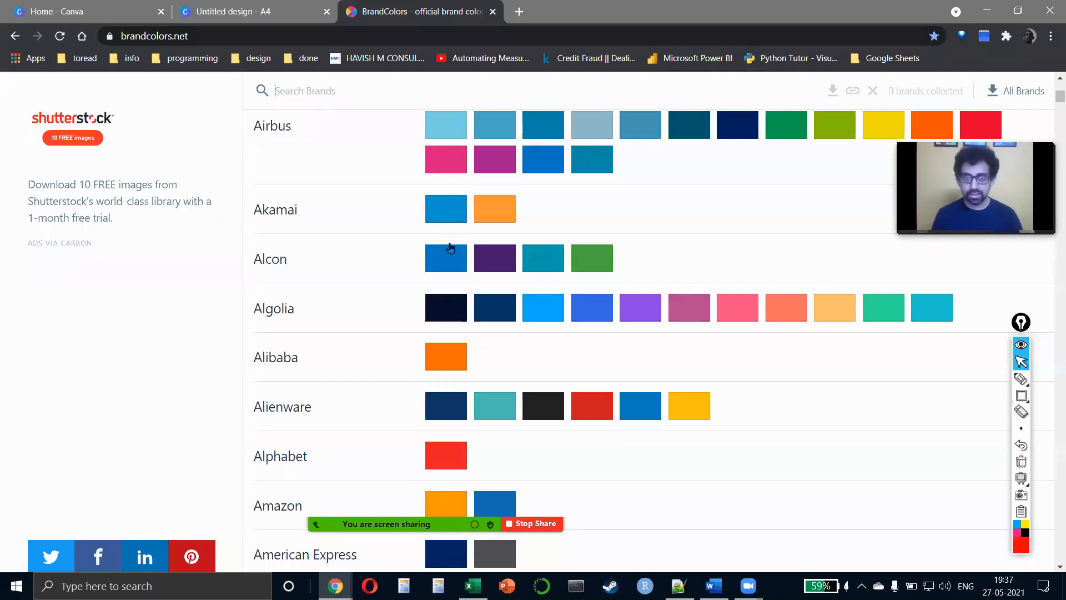
pyautogui.scroll(-2, 623, 357)
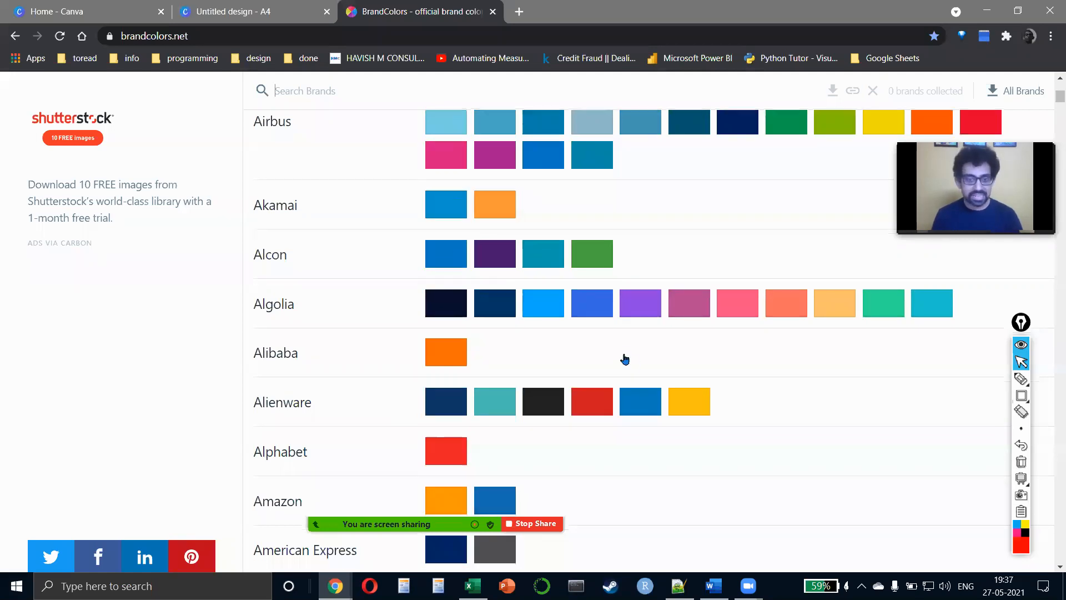
pyautogui.click(449, 286)
# - Switch to Word and set a custom page color with the hex code #0c3866
pyautogui.hotkey('alt', 'Tab')
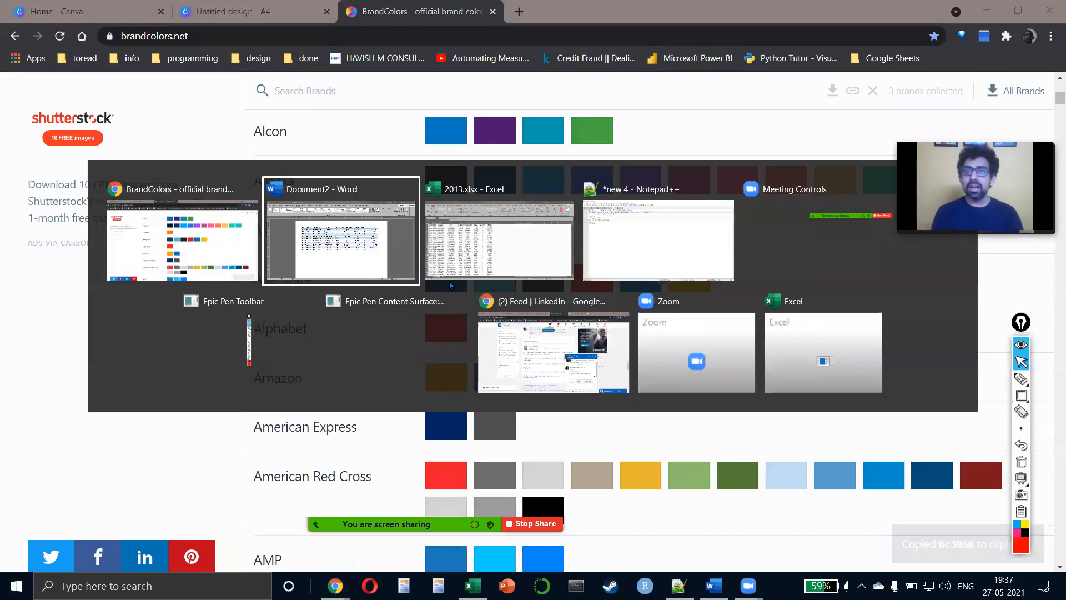
pyautogui.click(973, 77)
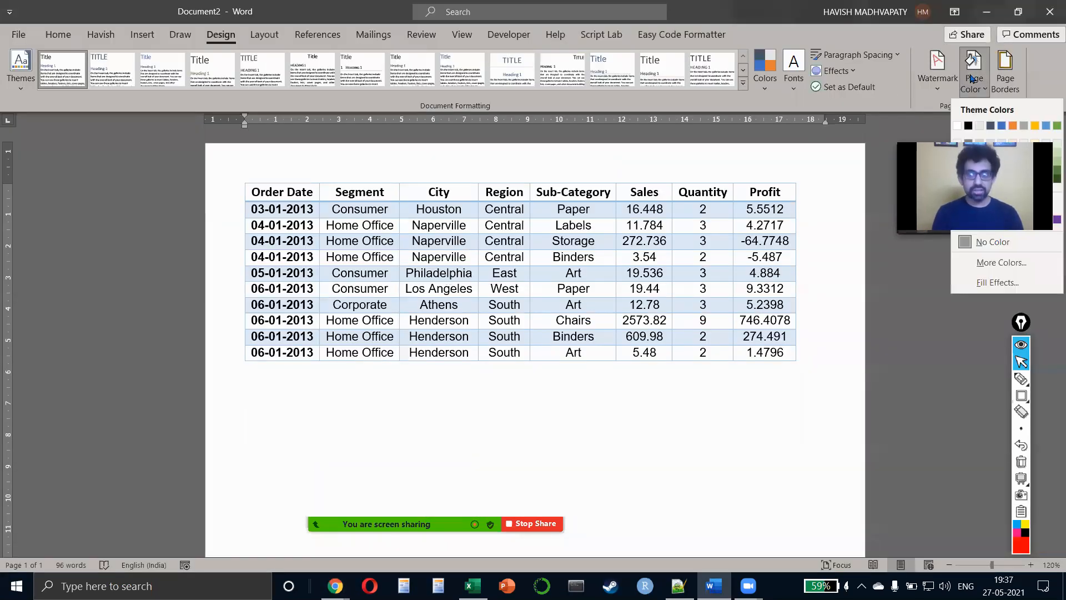
pyautogui.click(980, 266)
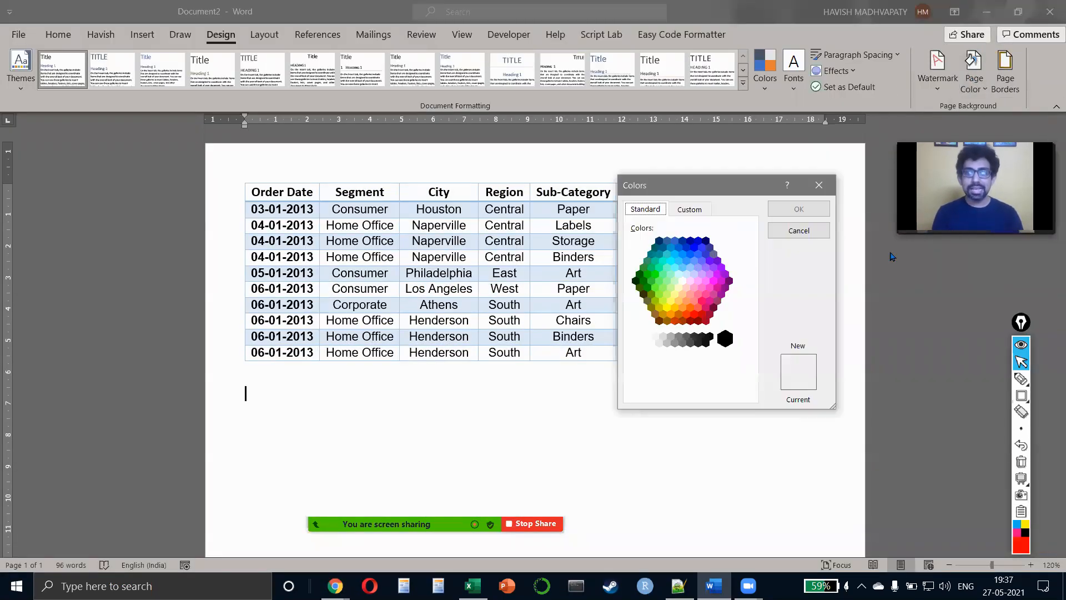
pyautogui.click(694, 210)
pyautogui.doubleClick(713, 390)
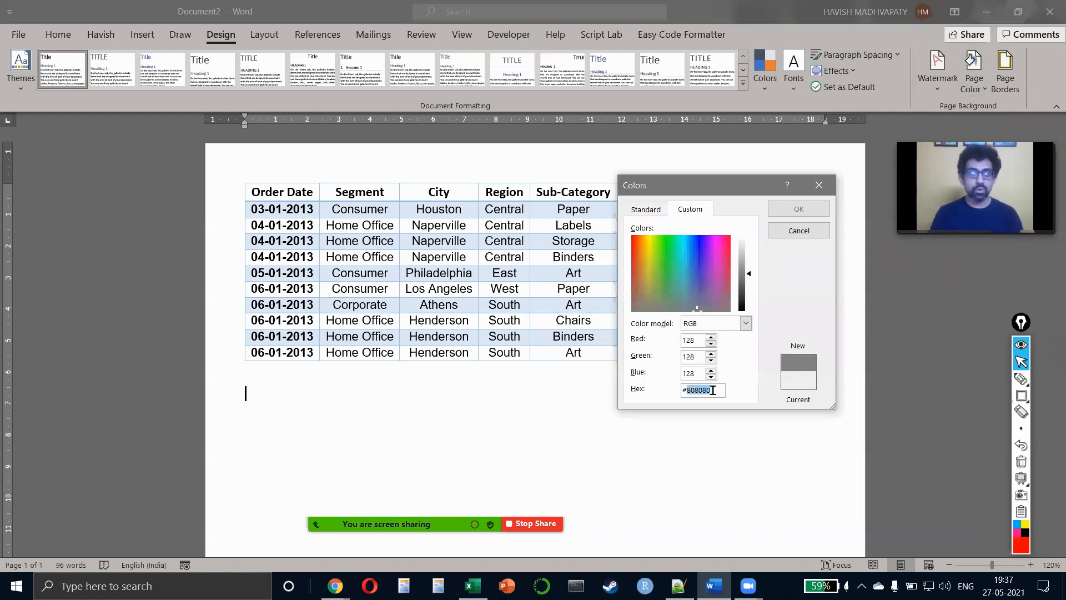
pyautogui.hotkey('ctrl', 'v')
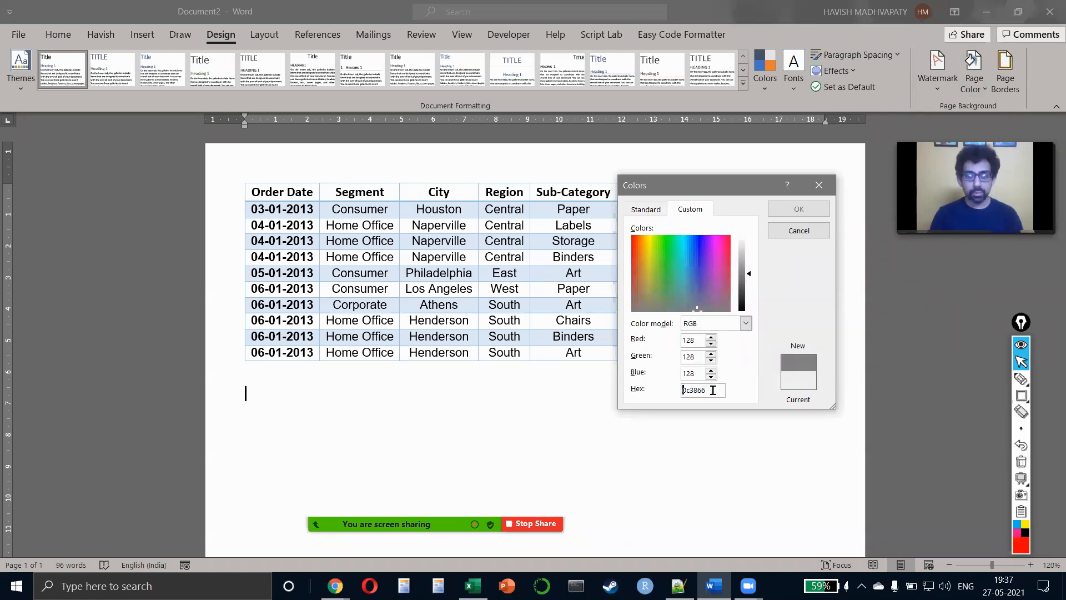
pyautogui.press('Home')
pyautogui.write('#')
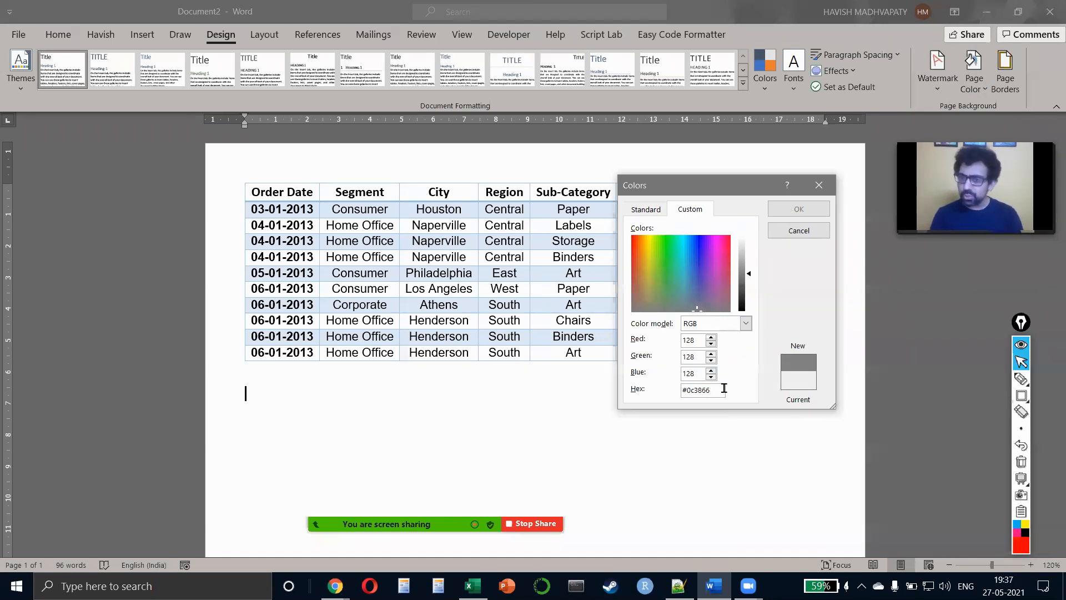
pyautogui.press('Tab')
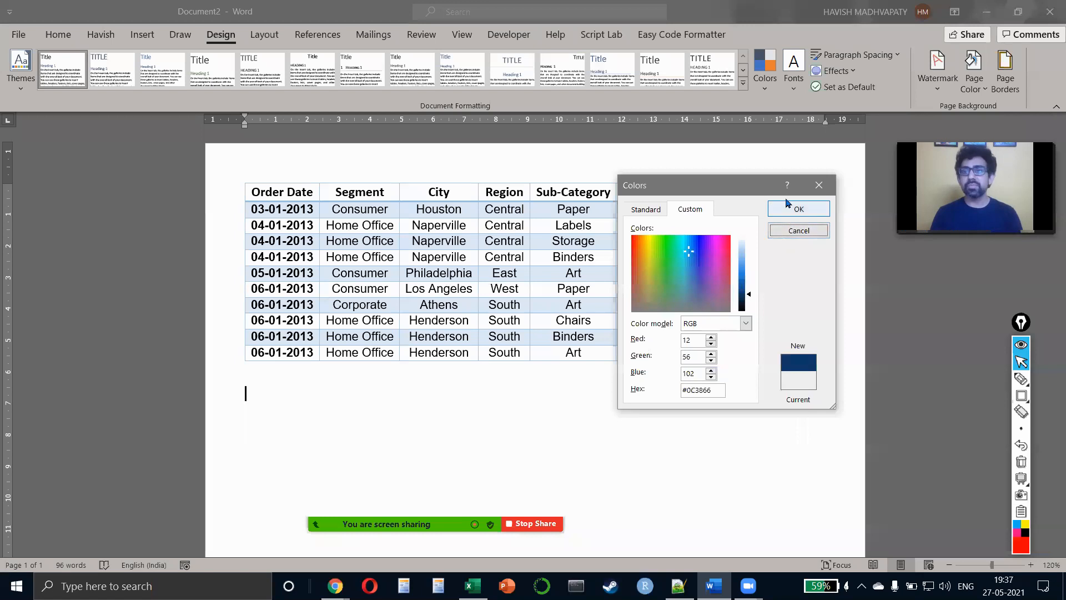
pyautogui.click(787, 215)
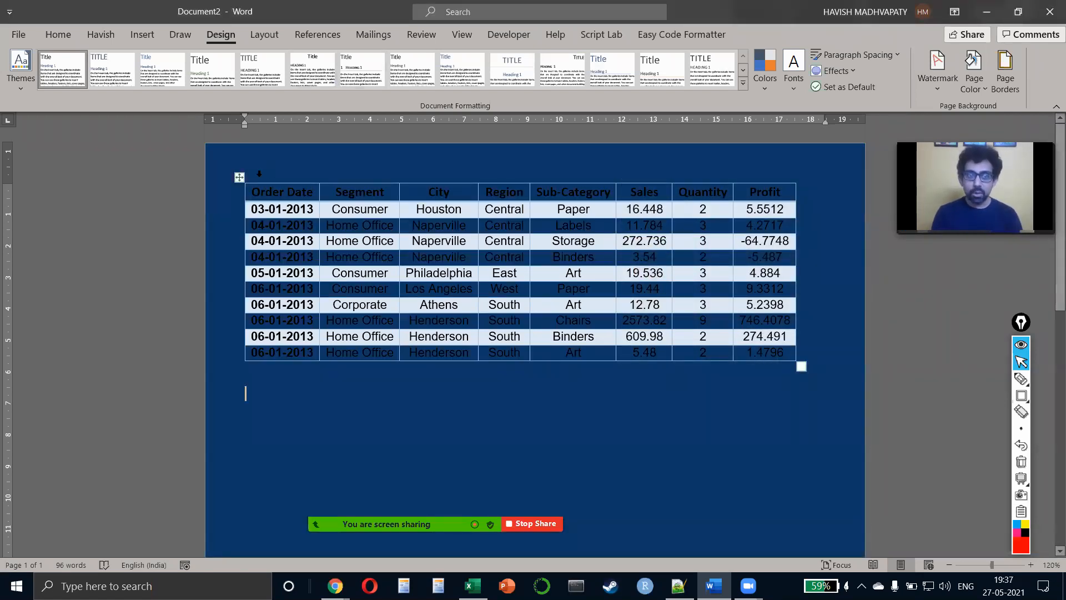
# - Shade the entire table white
pyautogui.click(238, 178)
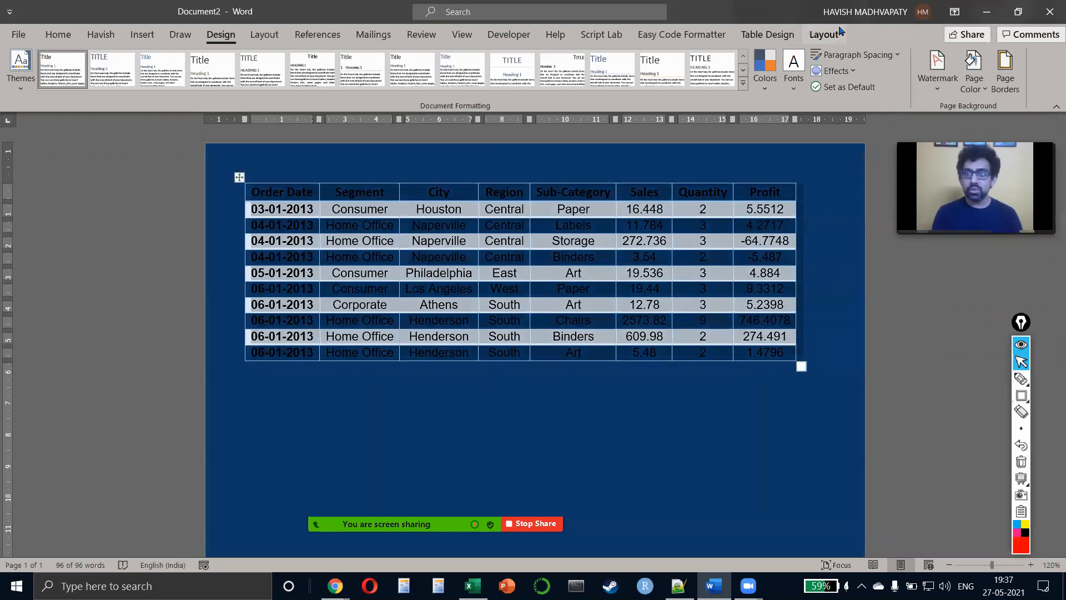
pyautogui.click(768, 35)
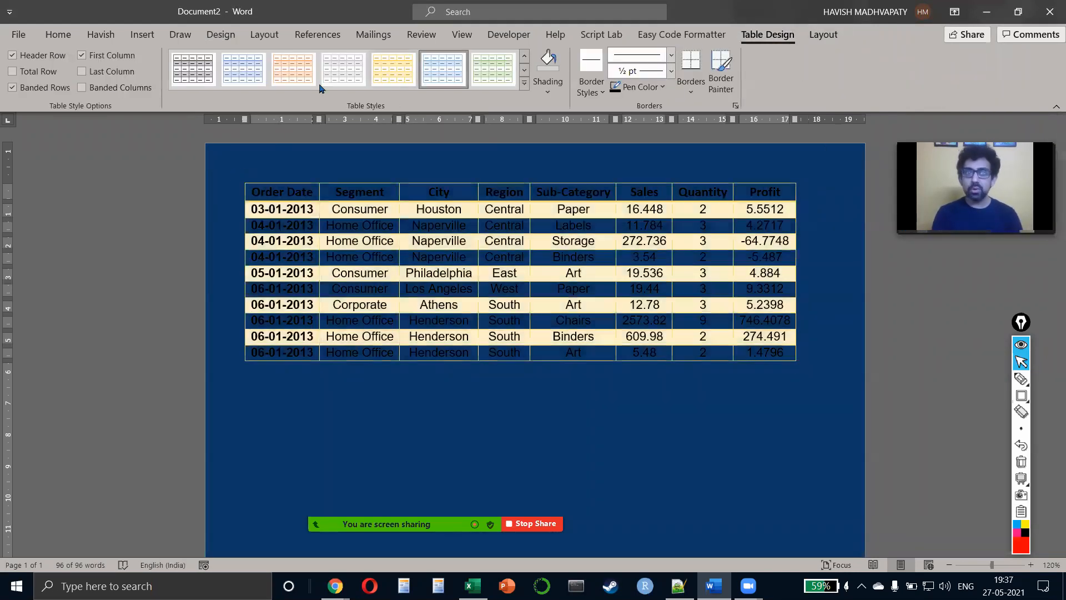
pyautogui.click(548, 88)
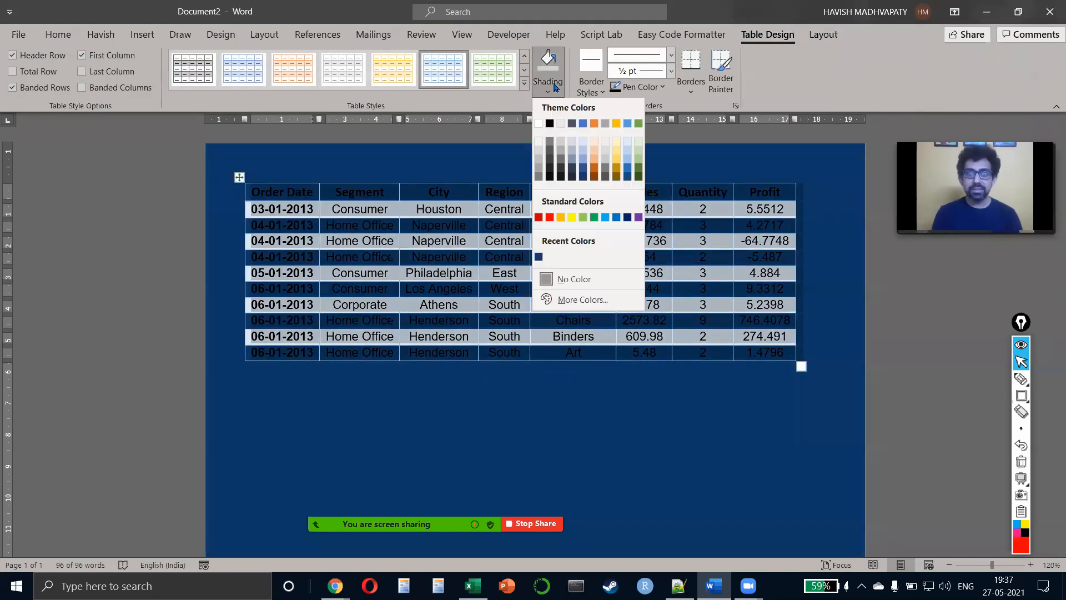
pyautogui.click(539, 126)
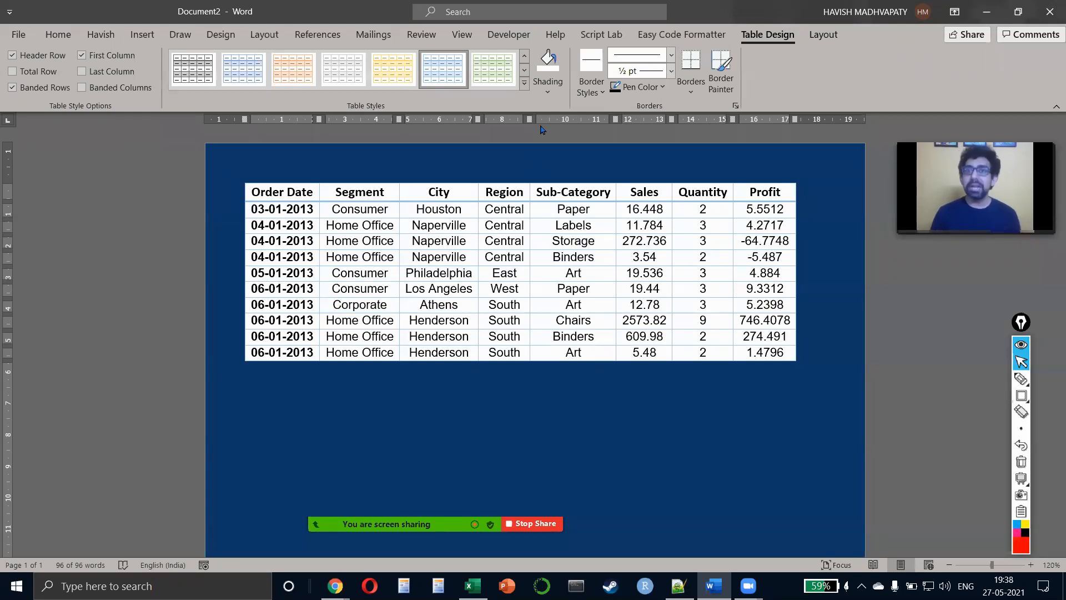
# - Select the whole table, set the border line weight to 2 ¼ pt and bring up the pen color choices
pyautogui.hotkey('ctrl', 'a')
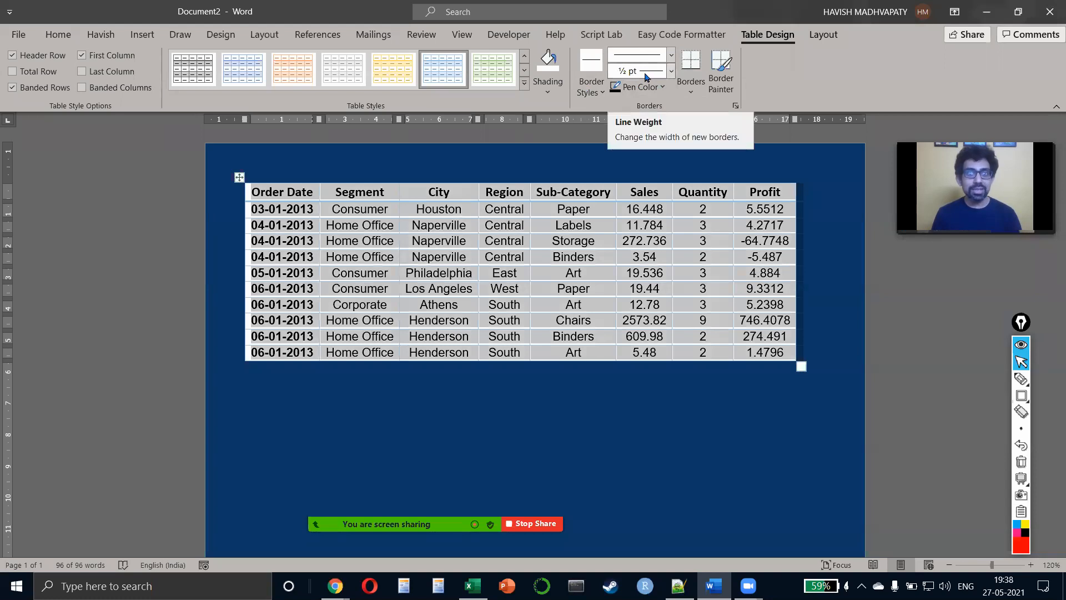
pyautogui.click(672, 72)
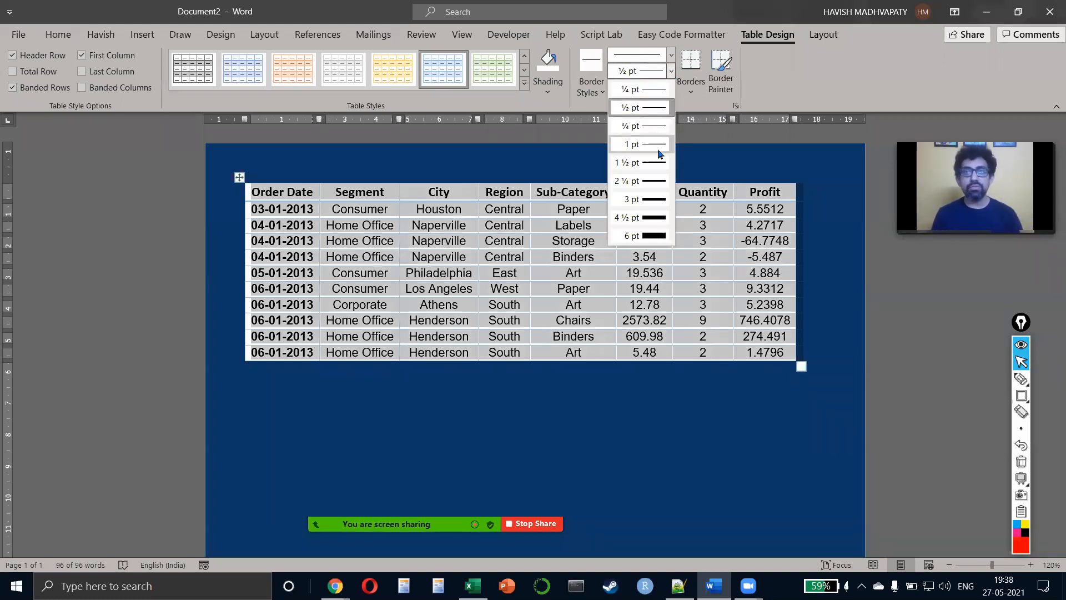
pyautogui.click(639, 181)
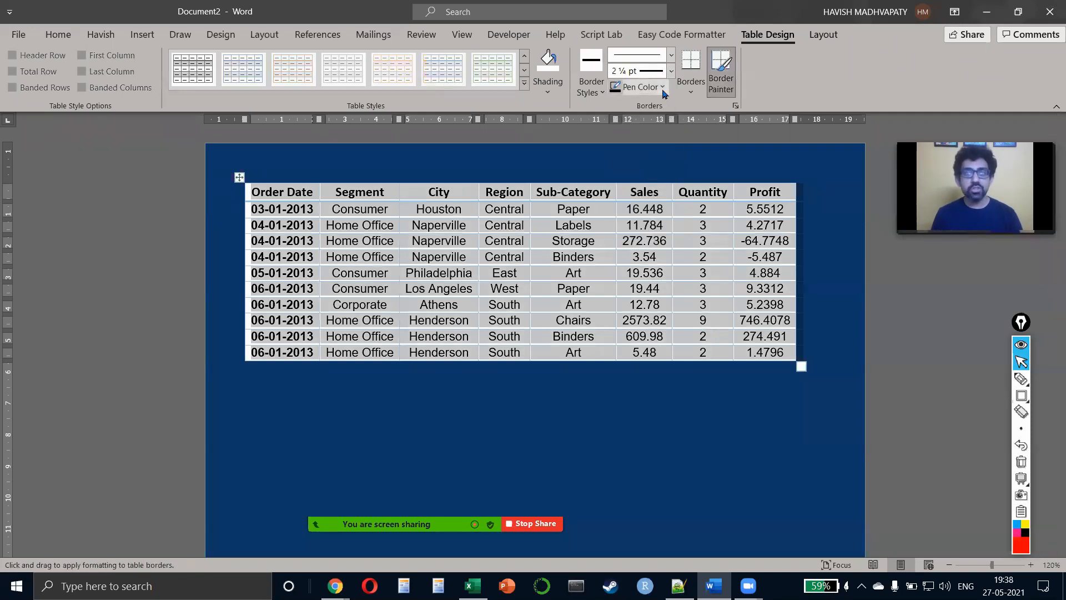
pyautogui.click(663, 90)
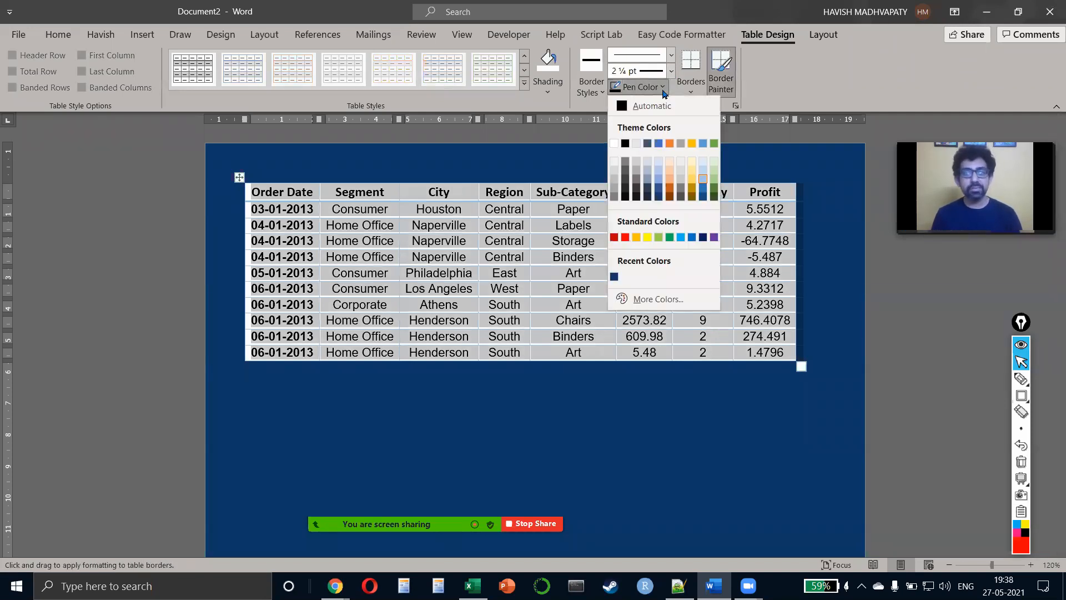
# - Switch to Chrome and copy American Red Cross's yellow color code ecb731 from the brand list
pyautogui.hotkey('alt', 'Tab')
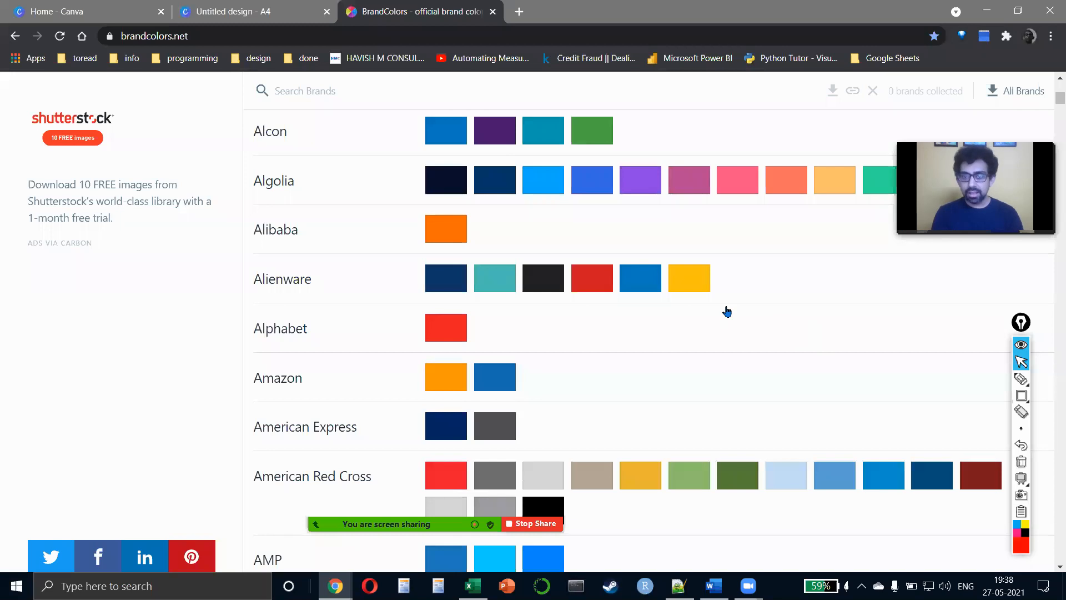
pyautogui.hotkey('alt', 'Tab')
pyautogui.hotkey('alt', 'Tab')
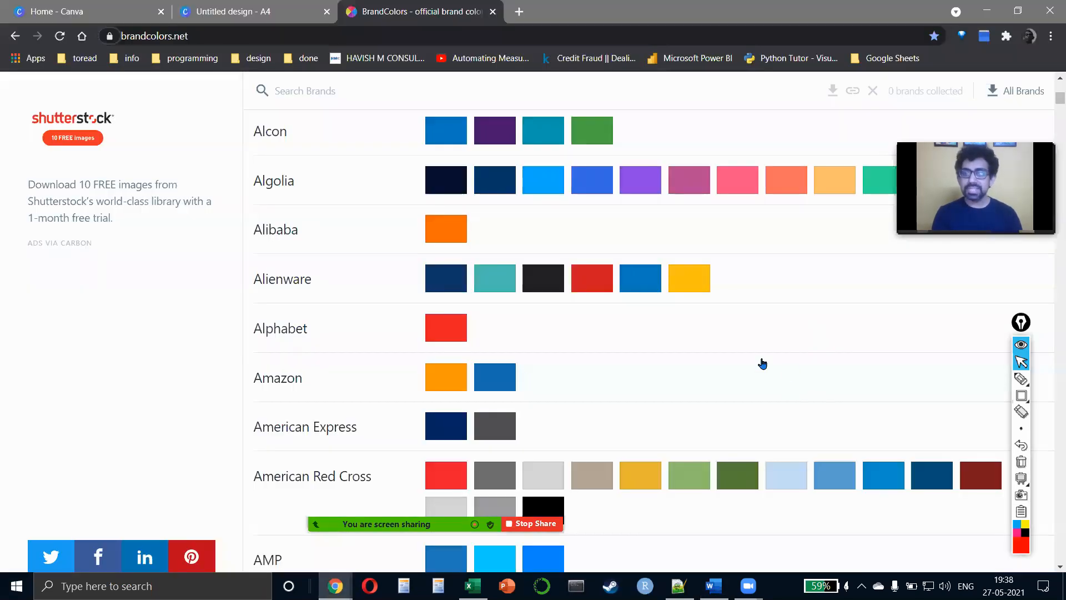
pyautogui.scroll(-3, 762, 363)
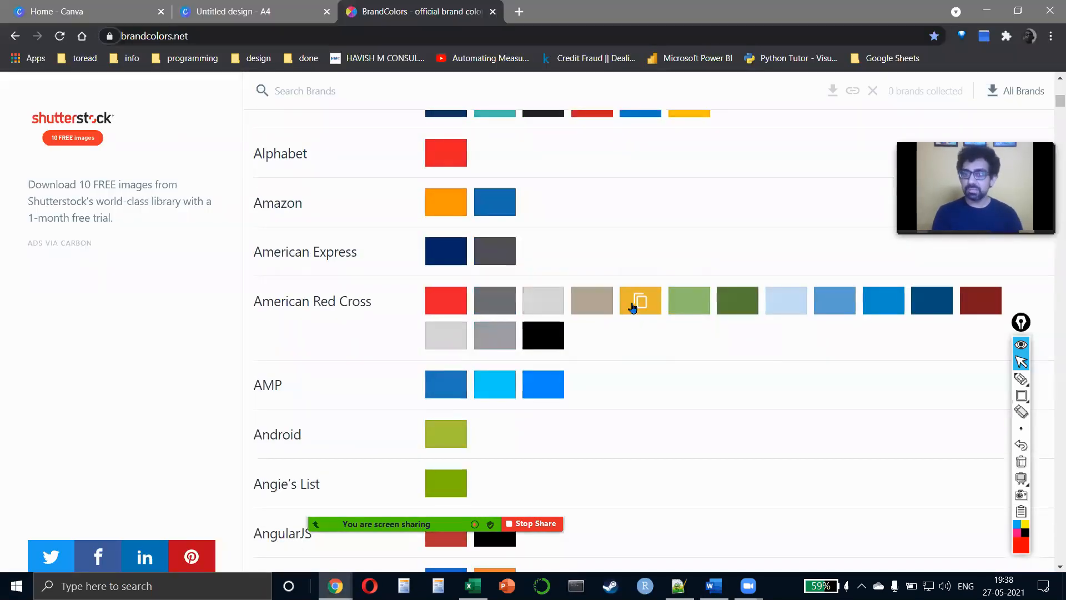
# - Switch back to Word and set the border pen color to the custom hex code #ECB731
pyautogui.hotkey('alt', 'Tab')
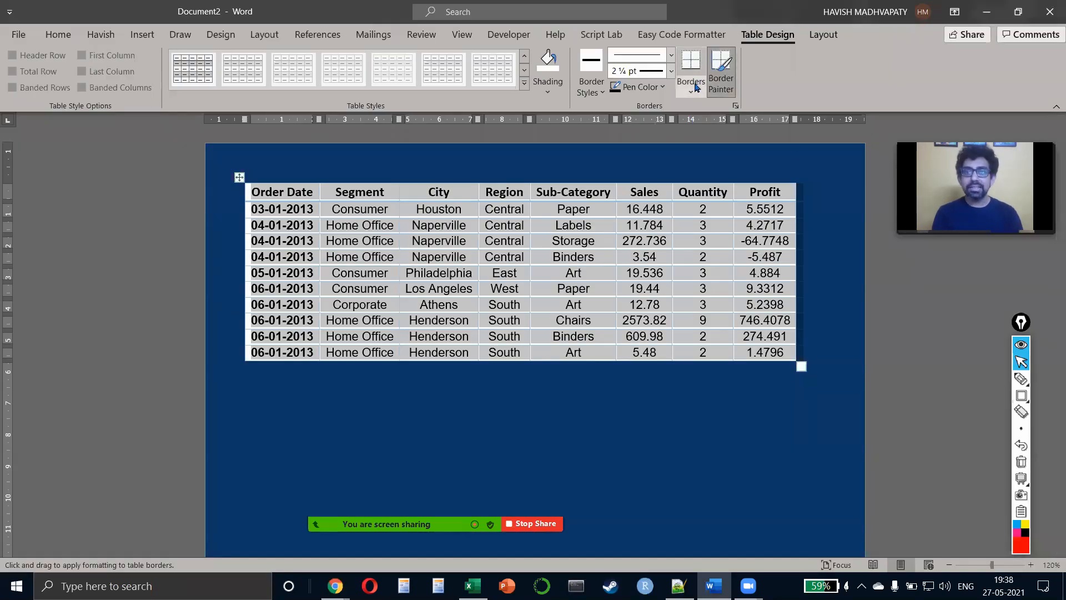
pyautogui.click(650, 88)
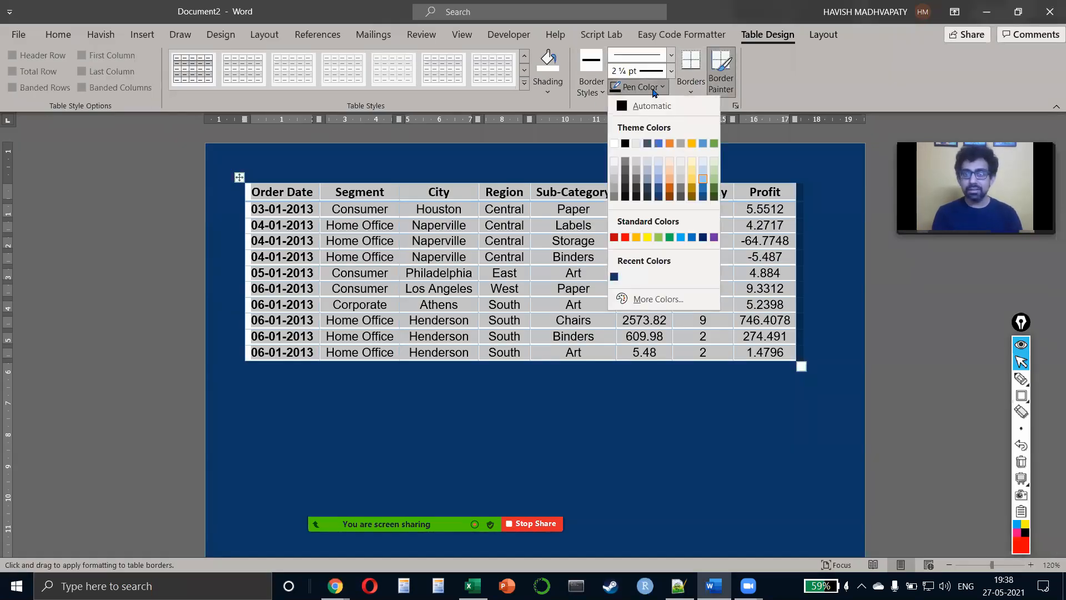
pyautogui.click(658, 299)
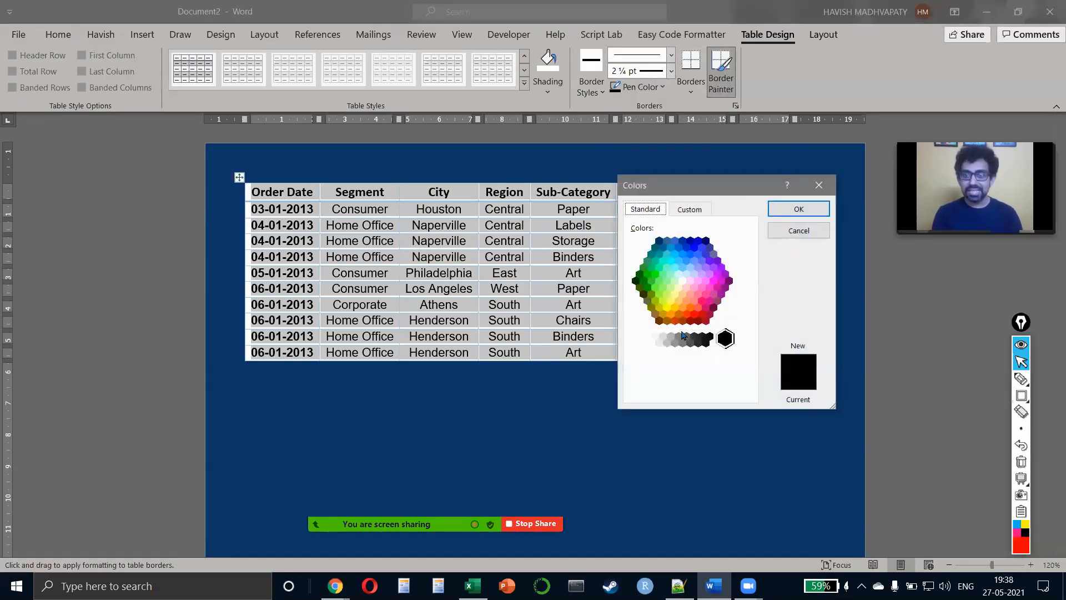
pyautogui.click(692, 210)
pyautogui.click(715, 388)
pyautogui.doubleClick(715, 387)
pyautogui.write('ecb731')
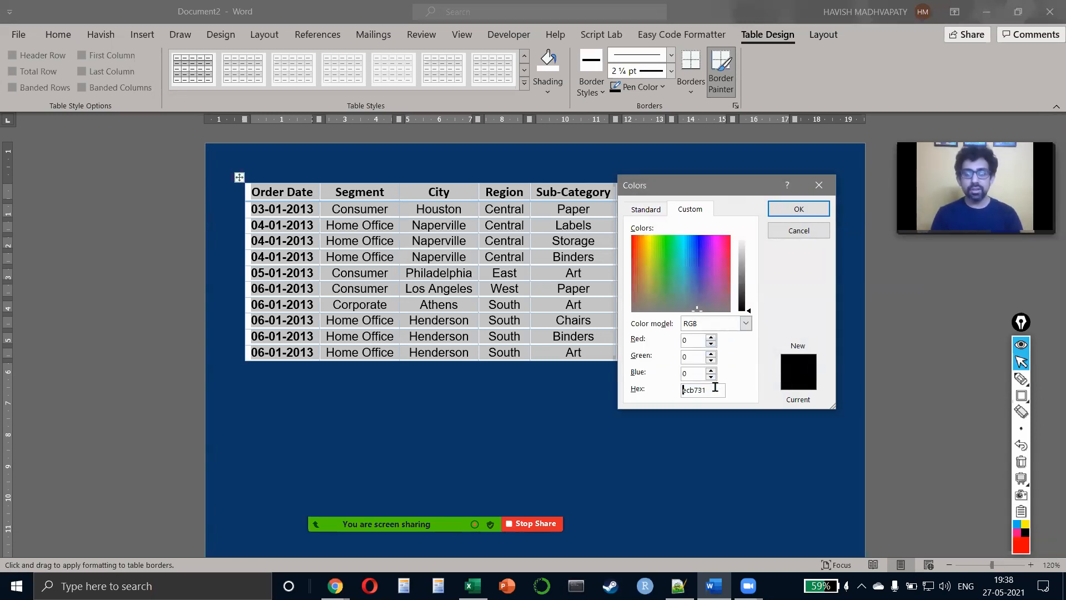
pyautogui.press('Tab')
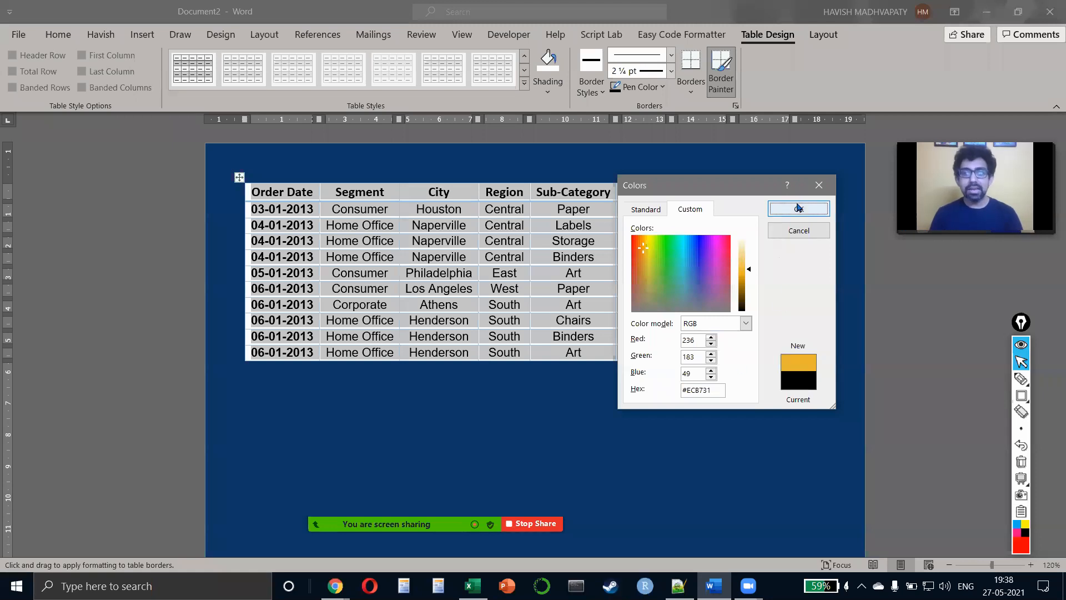
pyautogui.click(799, 208)
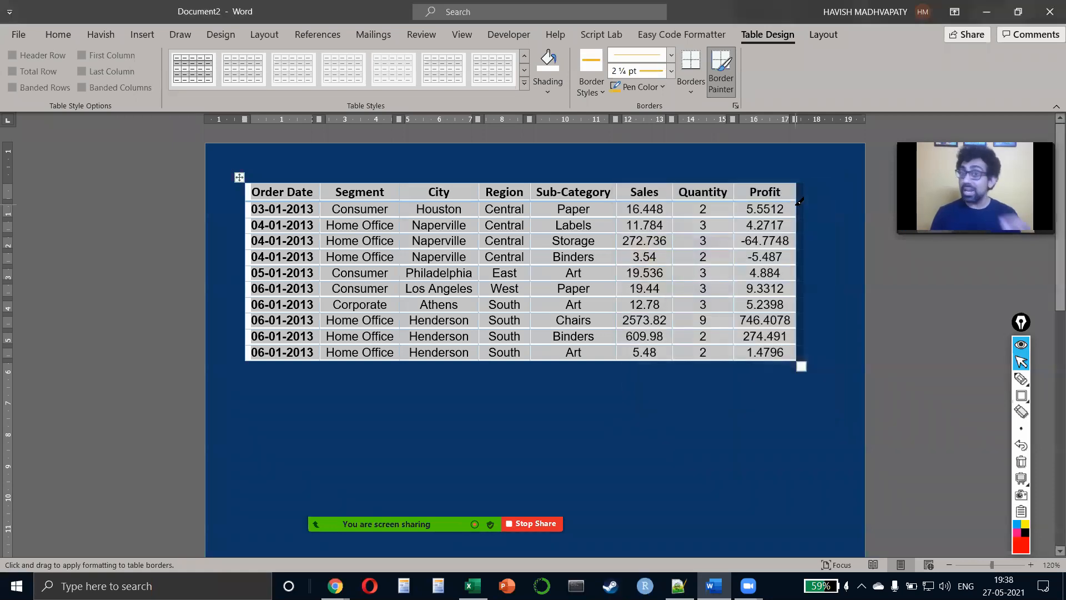
# - Apply the 2 ¼ pt yellow line to all borders of the table, and deselect it
pyautogui.click(682, 86)
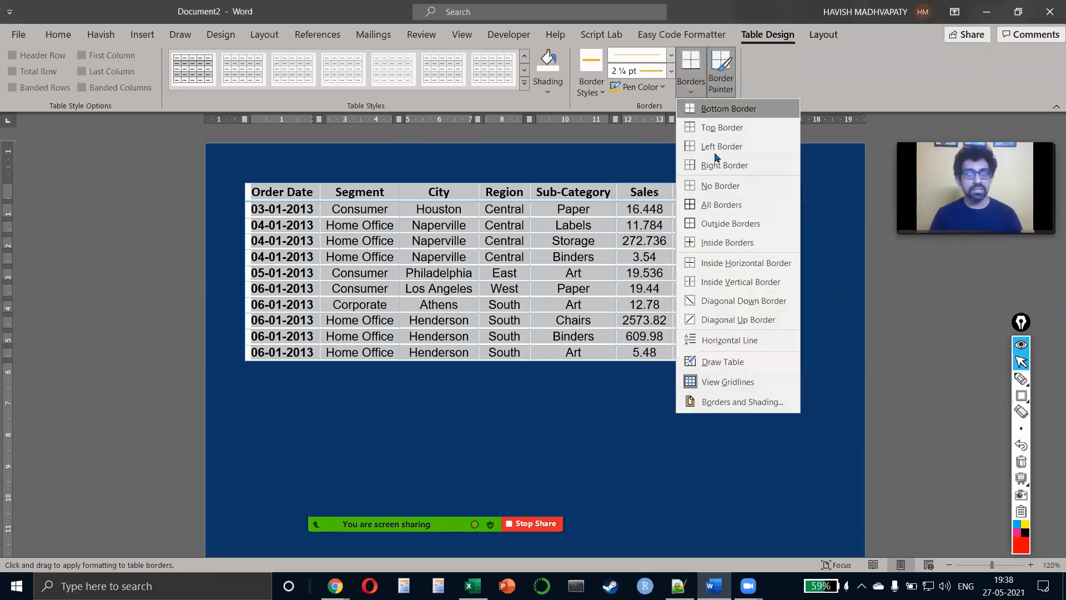
pyautogui.click(722, 204)
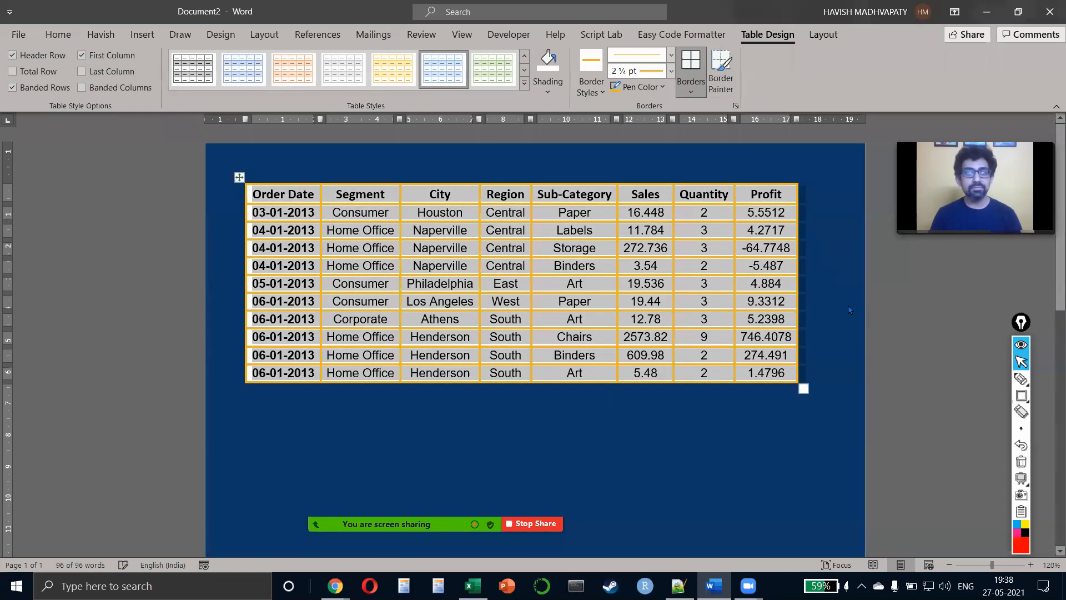
pyautogui.click(930, 342)
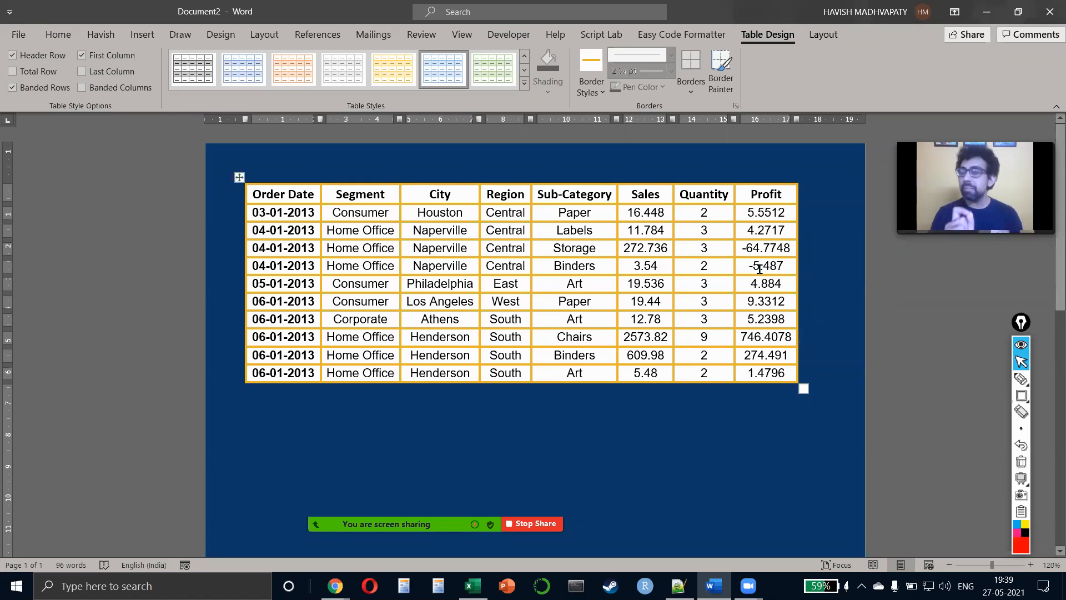
# - Copy the table and paste it below the original as a picture
pyautogui.click(239, 177)
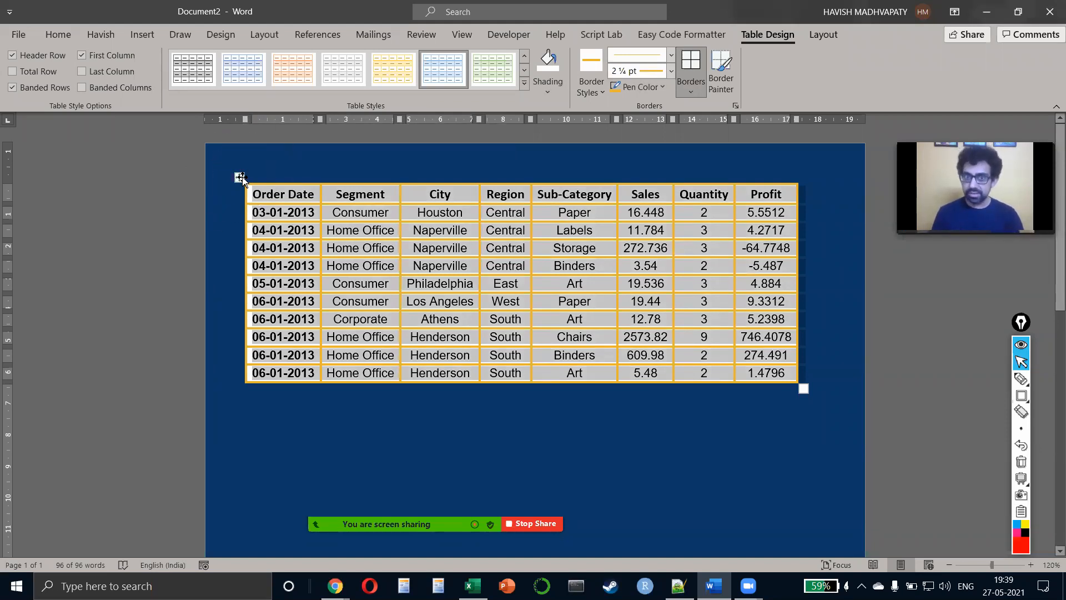
pyautogui.hotkey('ctrl', 'v')
pyautogui.hotkey('ctrl', 'z')
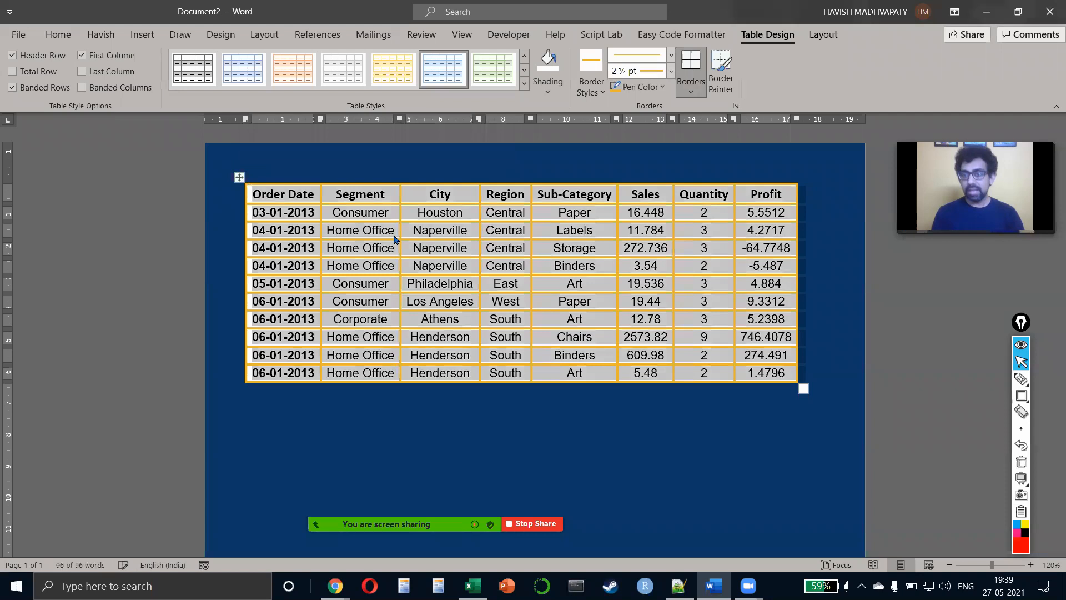
pyautogui.press('Down')
pyautogui.press('Return')
pyautogui.hotkey('ctrl', 'v')
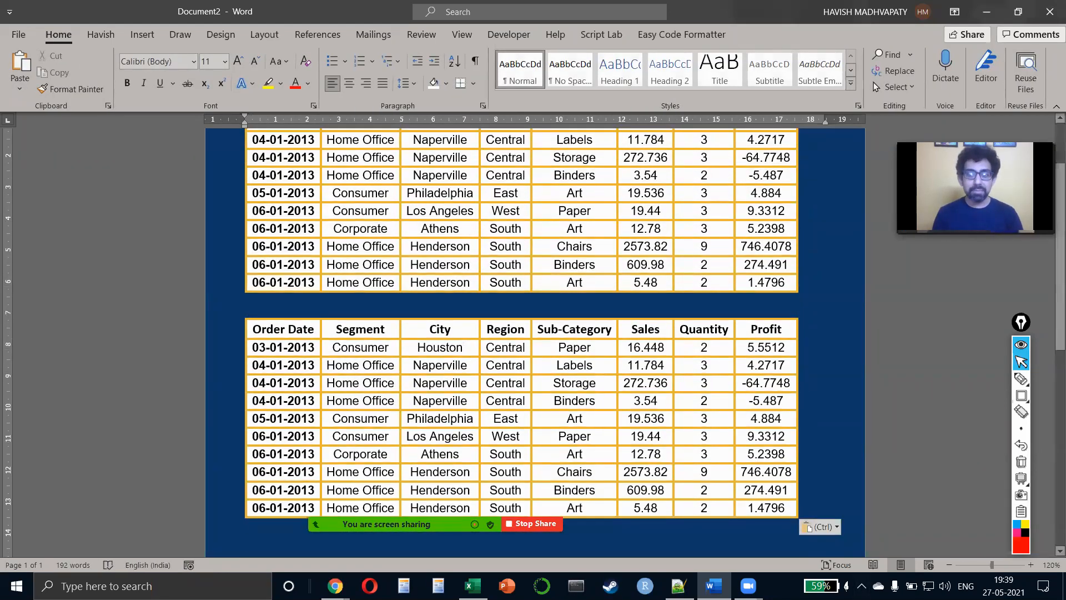
pyautogui.click(820, 527)
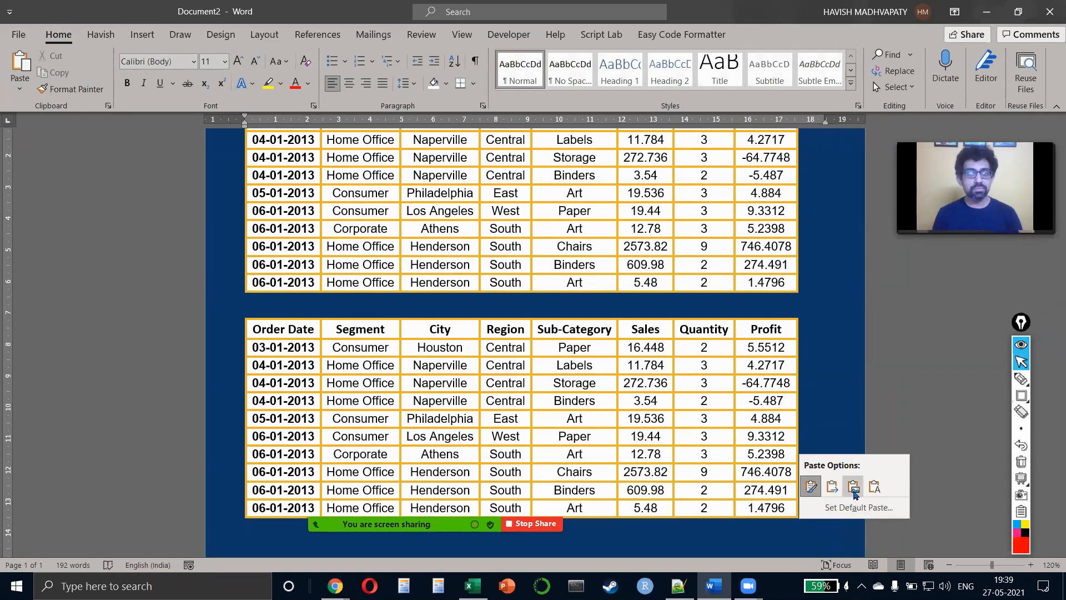
pyautogui.click(854, 486)
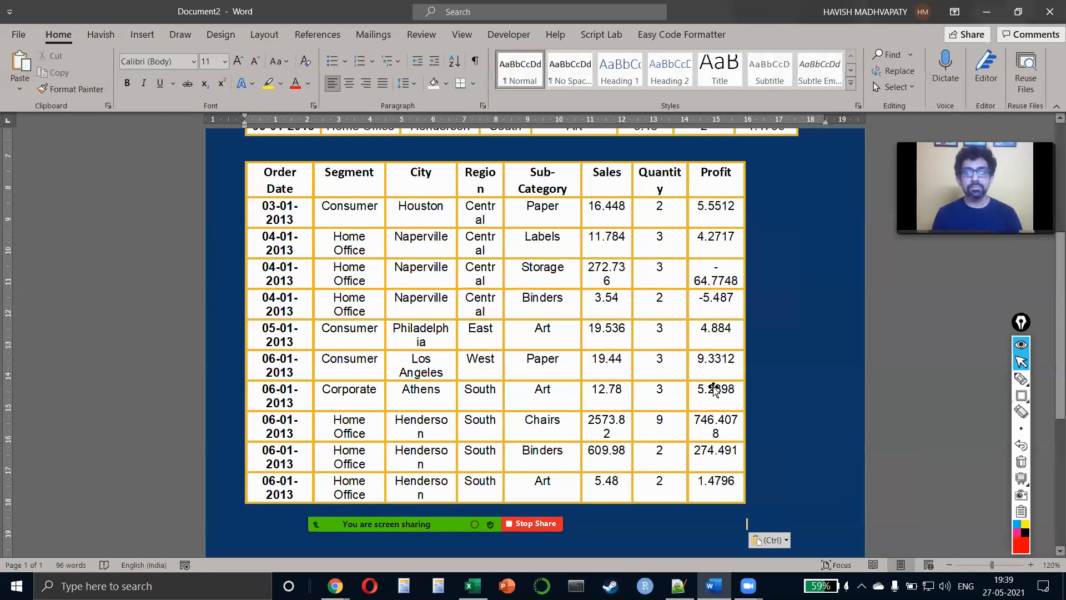
# - Delete the pasted picture of the table below the original
pyautogui.click(651, 387)
pyautogui.press('Delete')
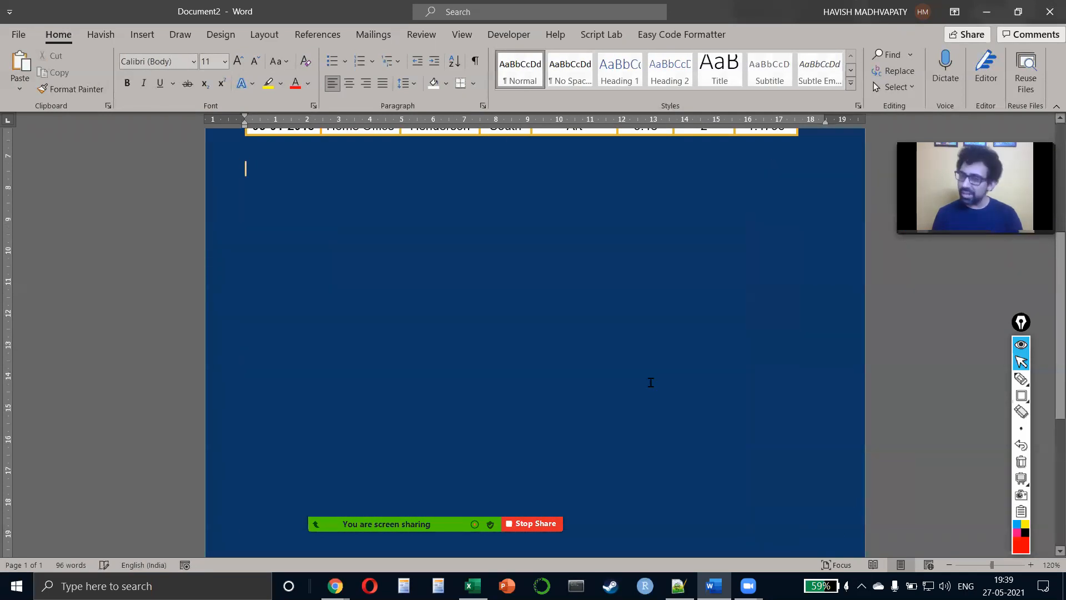
pyautogui.scroll(4, 940, 412)
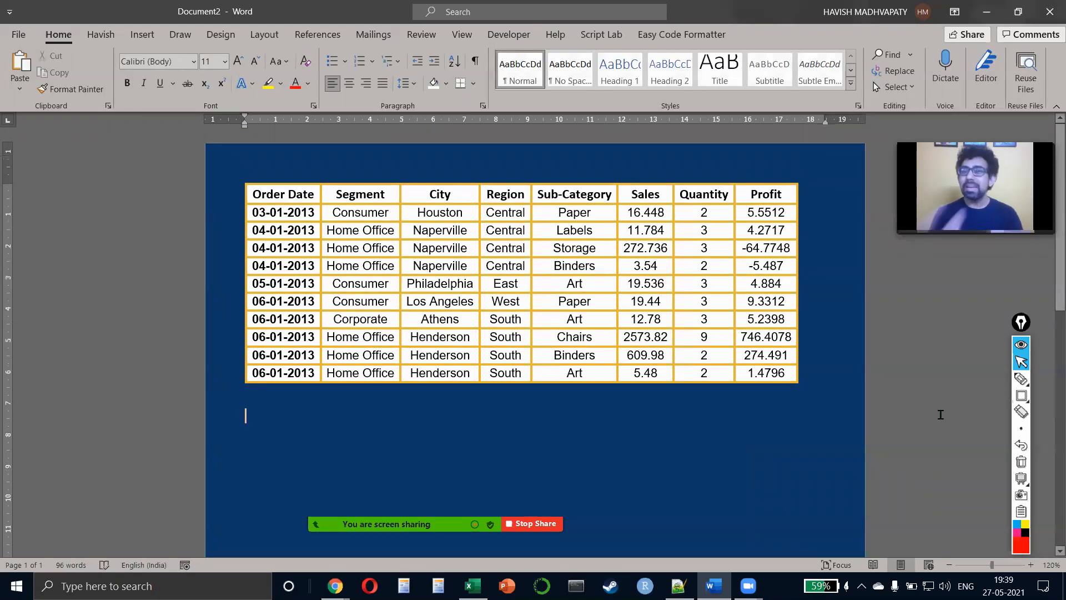
# - Take a rectangular screen snip of the table, paste it below the original, and select the pasted picture
pyautogui.press('super+shift+s')
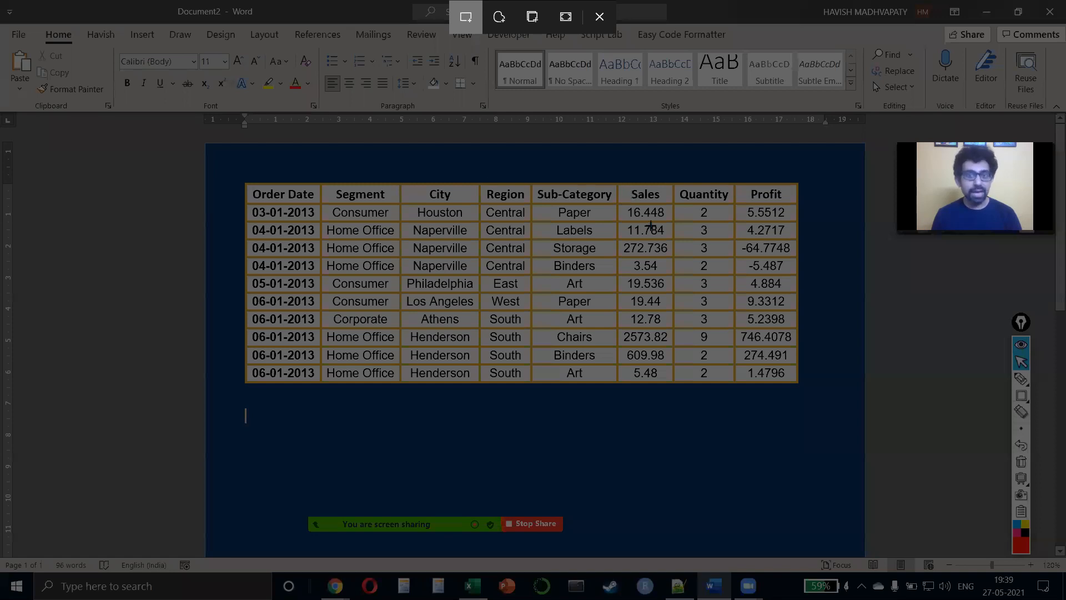
pyautogui.moveTo(220, 161); pyautogui.dragTo(853, 396)
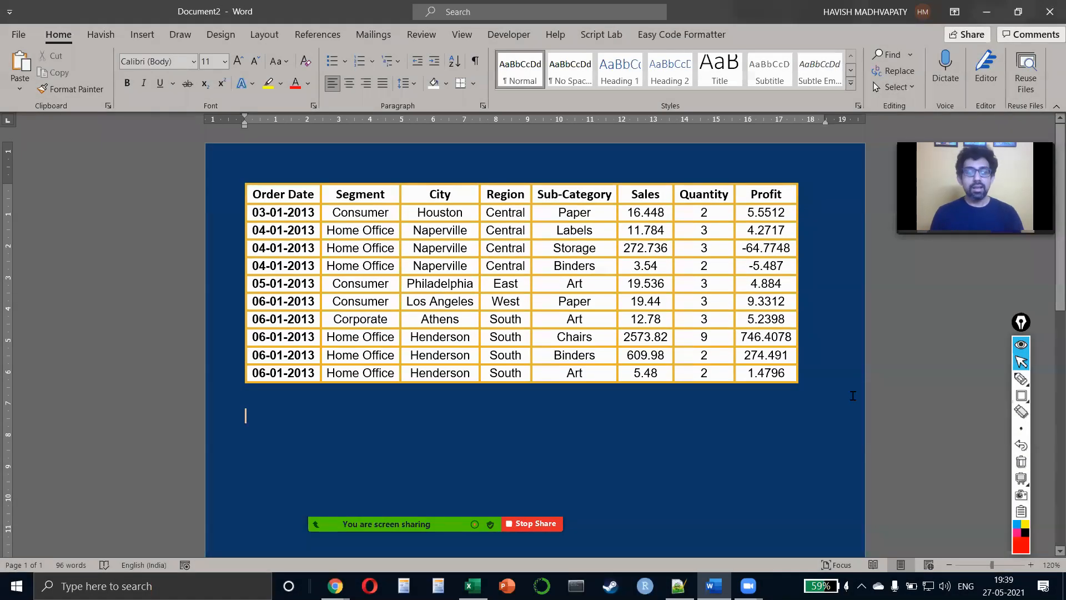
pyautogui.hotkey('ctrl', 'v')
pyautogui.click(659, 395)
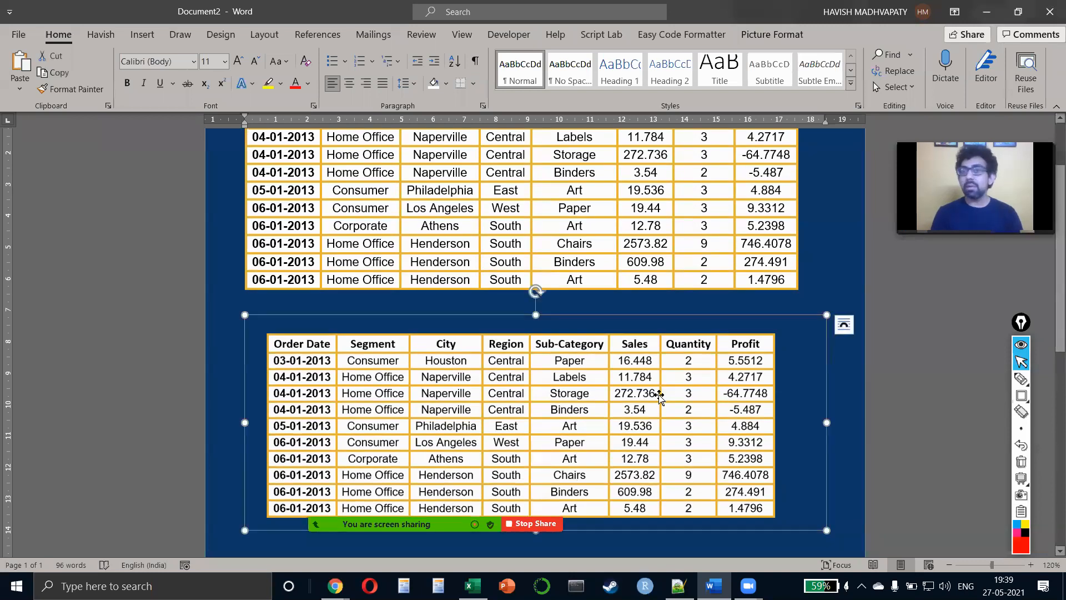
# - Crop the pasted table picture to the oval basic shape
pyautogui.click(780, 38)
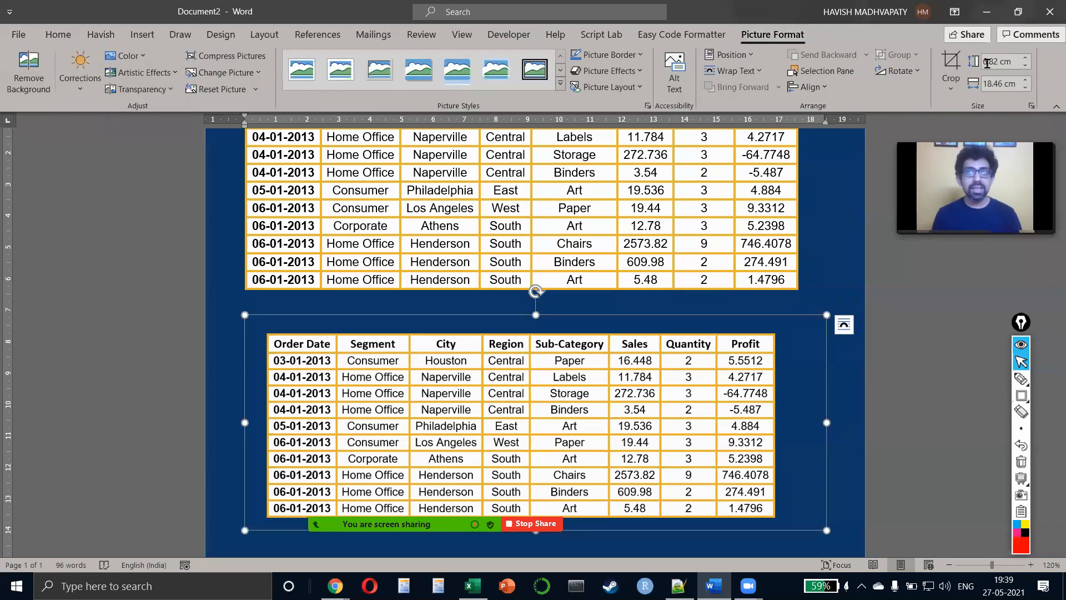
pyautogui.click(951, 83)
pyautogui.moveTo(973, 129)
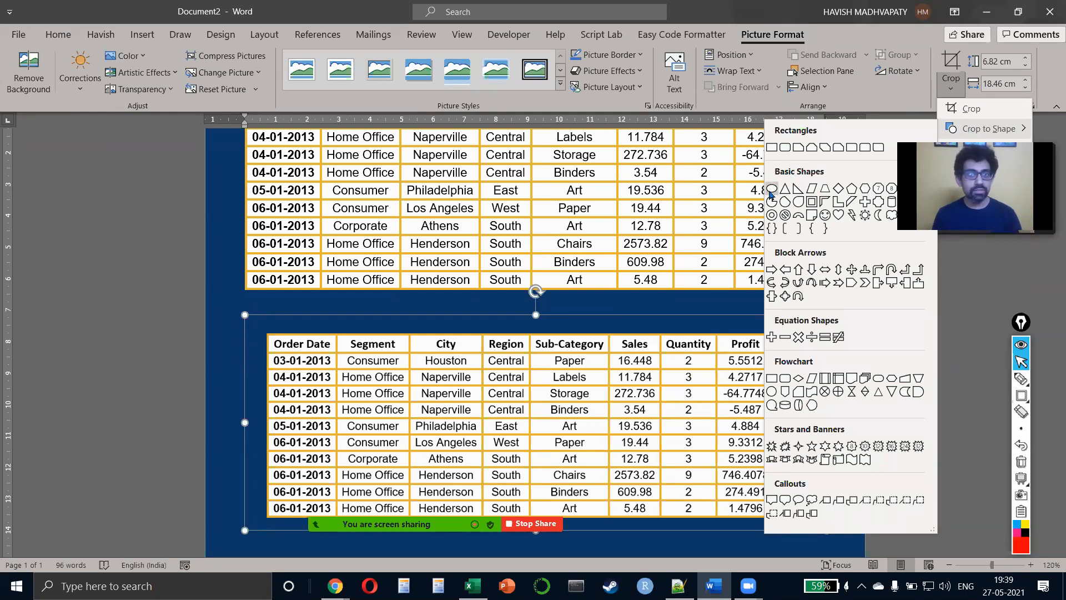
pyautogui.click(771, 188)
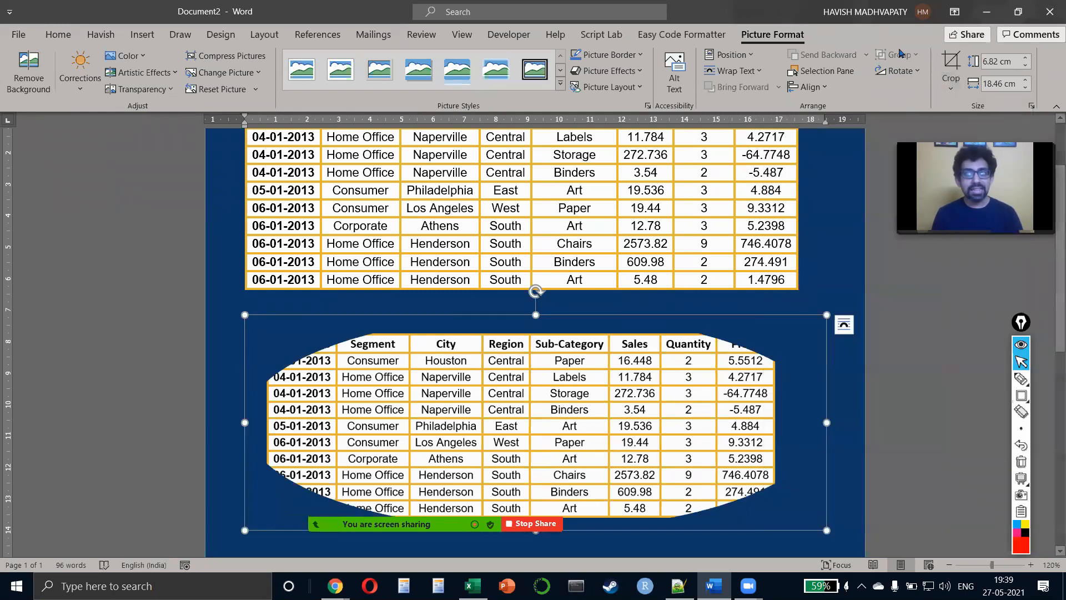
# - Crop the oval picture to about 1.79 cm by 1.96 cm, framing the Sales values 12.78, 2573.82 and 609.98
pyautogui.click(956, 65)
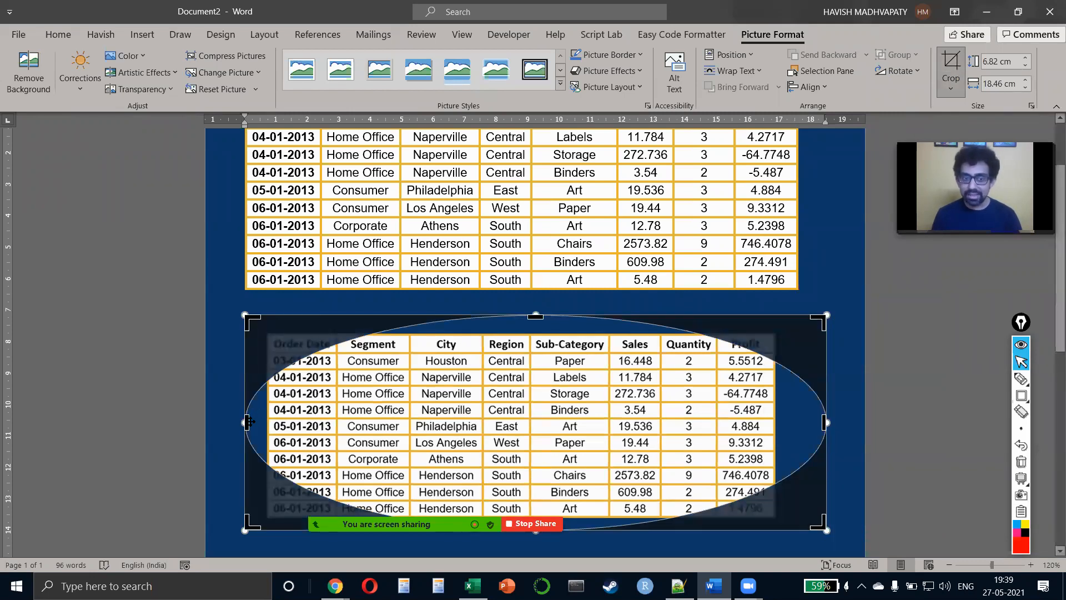
pyautogui.moveTo(245, 423); pyautogui.dragTo(569, 422)
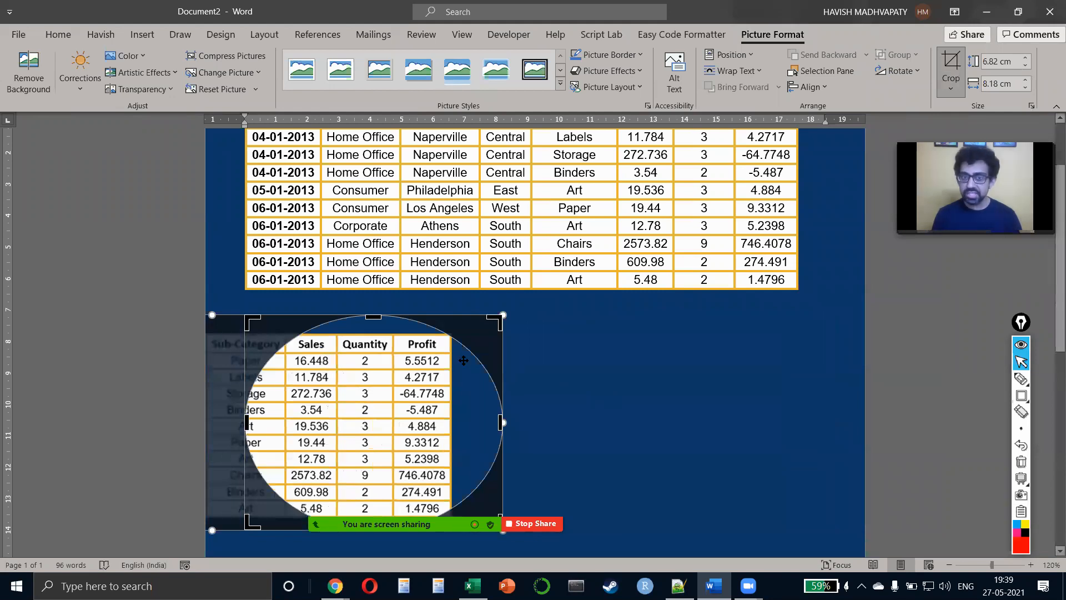
pyautogui.moveTo(498, 320); pyautogui.dragTo(346, 437)
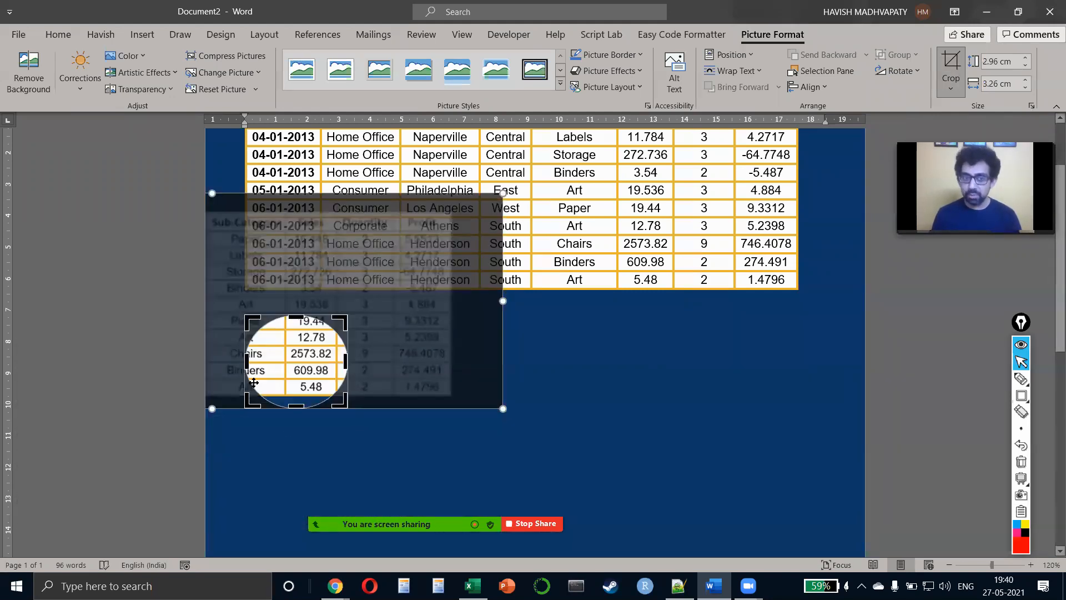
pyautogui.moveTo(399, 309)
pyautogui.mouseDown()
pyautogui.moveTo(378, 332)
pyautogui.moveTo(404, 289)
pyautogui.mouseUp()
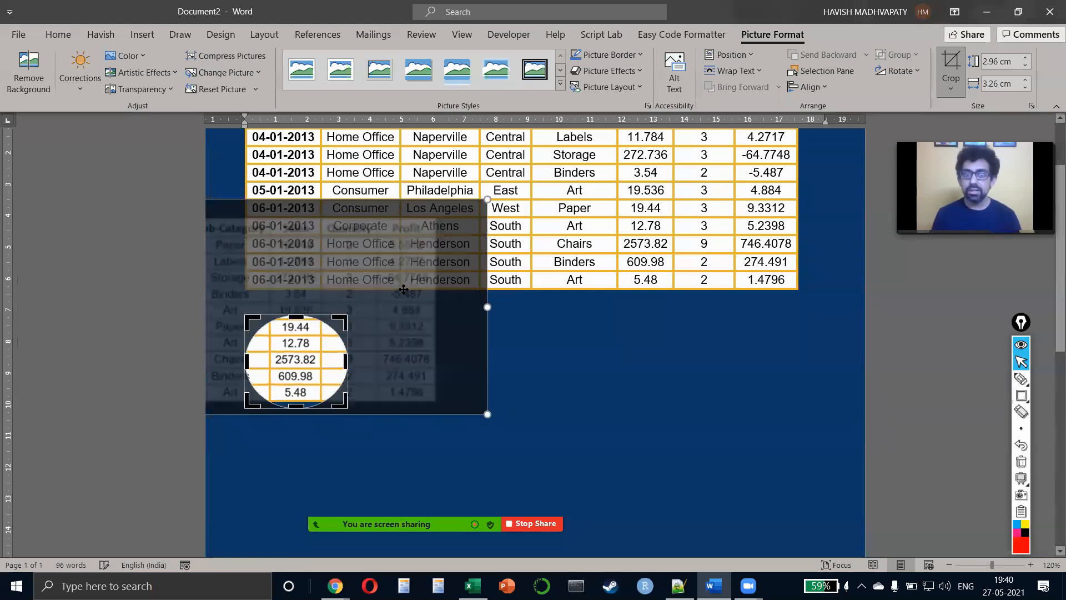
pyautogui.moveTo(346, 361); pyautogui.dragTo(305, 361)
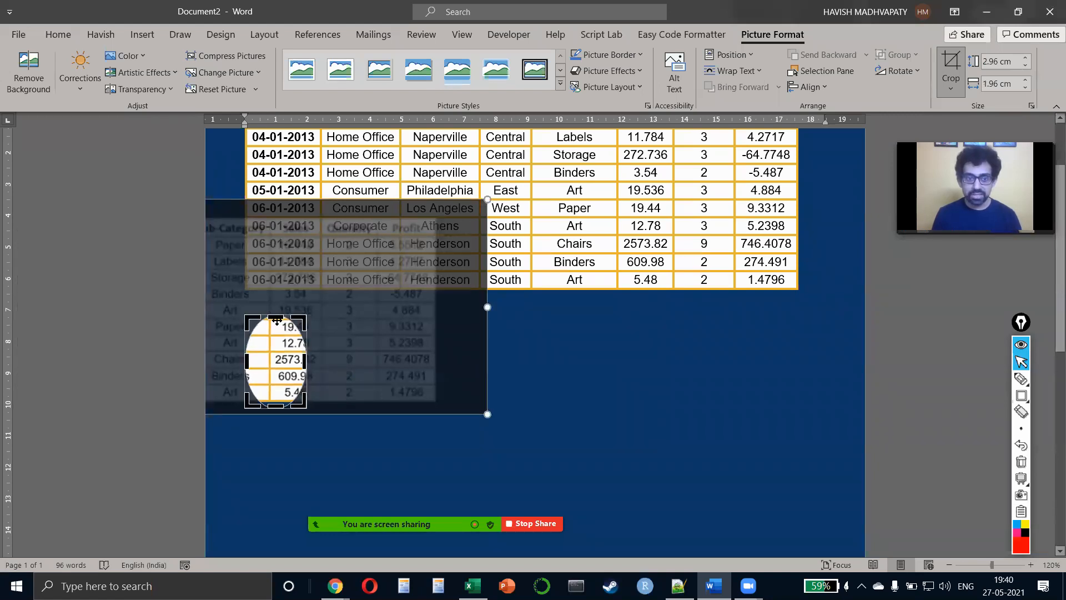
pyautogui.moveTo(276, 321); pyautogui.dragTo(276, 353)
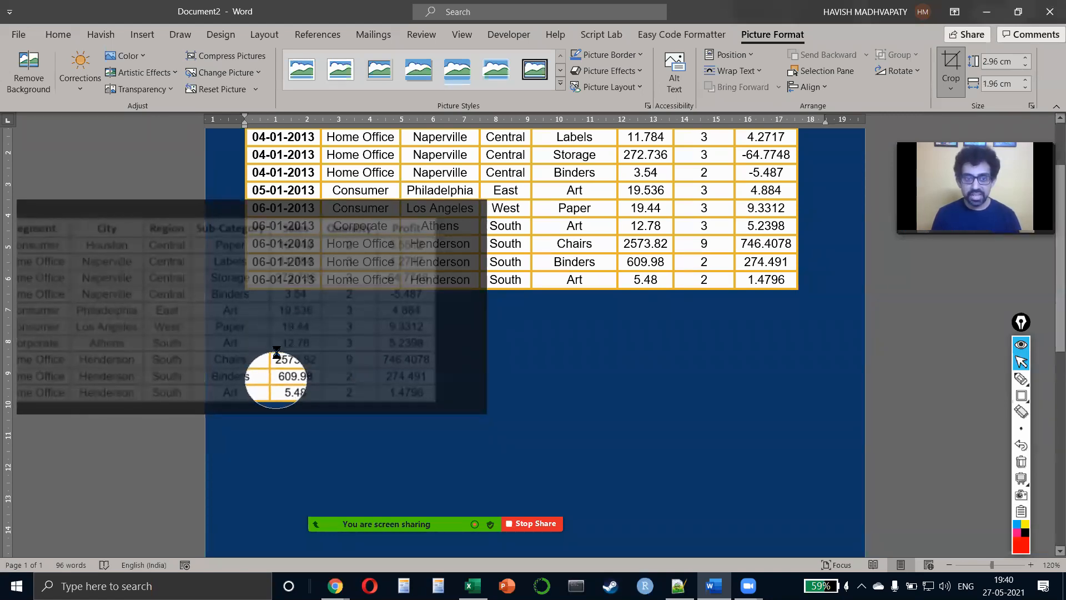
pyautogui.moveTo(393, 320); pyautogui.dragTo(376, 341)
pyautogui.click(608, 337)
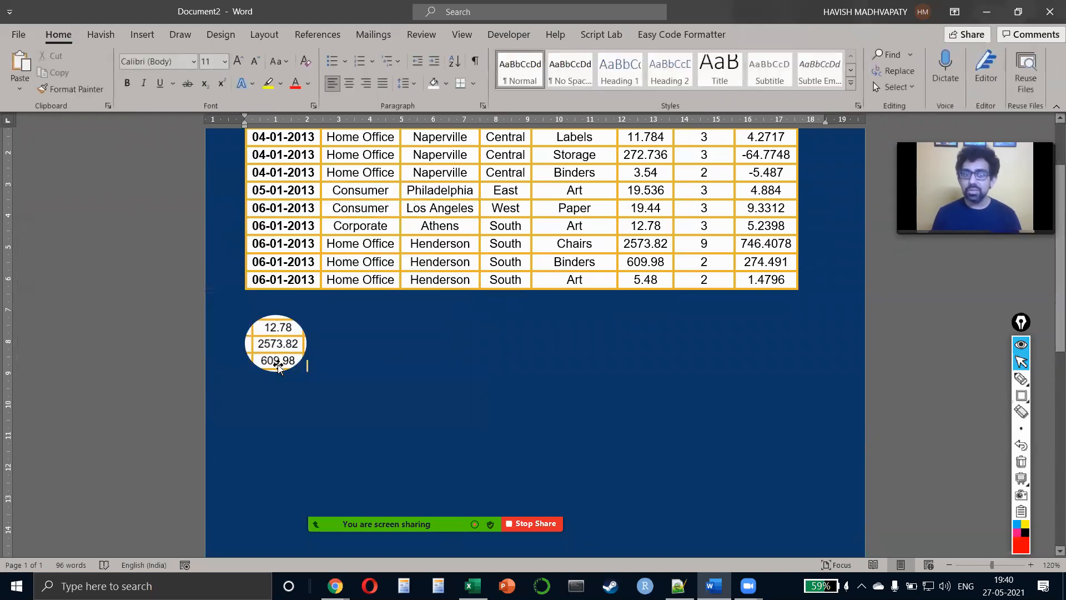
# - Apply the second preset picture effect to the cropped oval and enlarge it to about 3.03 cm high by 3.32 cm wide
pyautogui.click(279, 344)
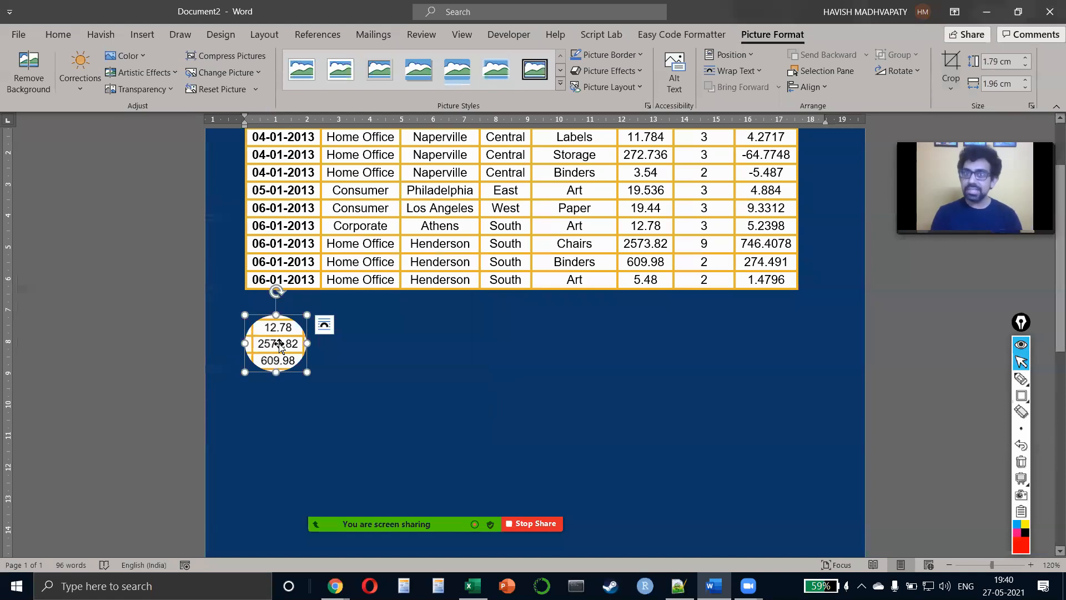
pyautogui.click(621, 76)
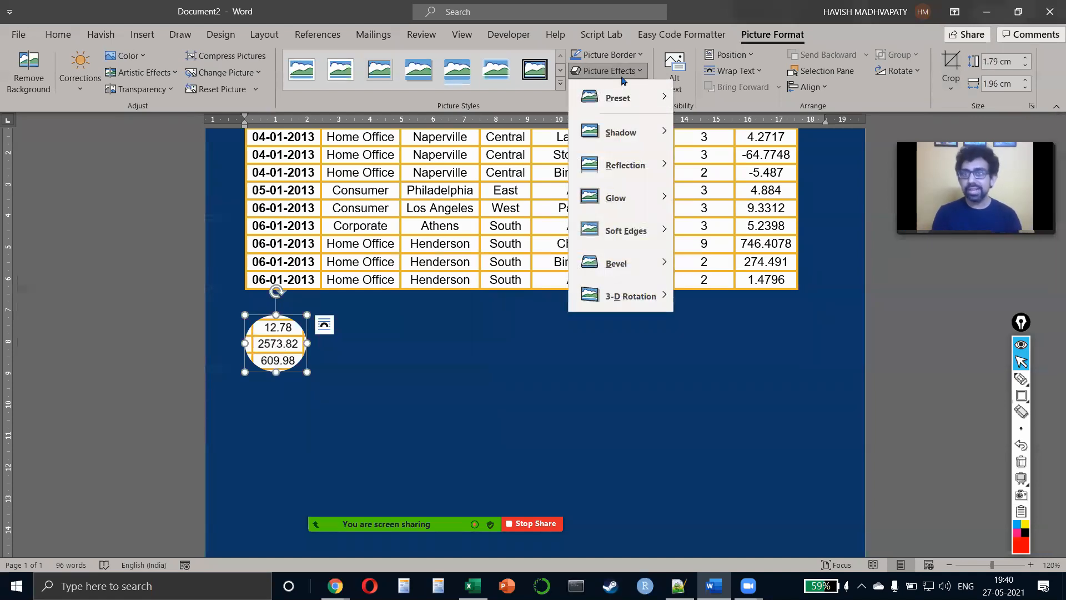
pyautogui.moveTo(605, 97)
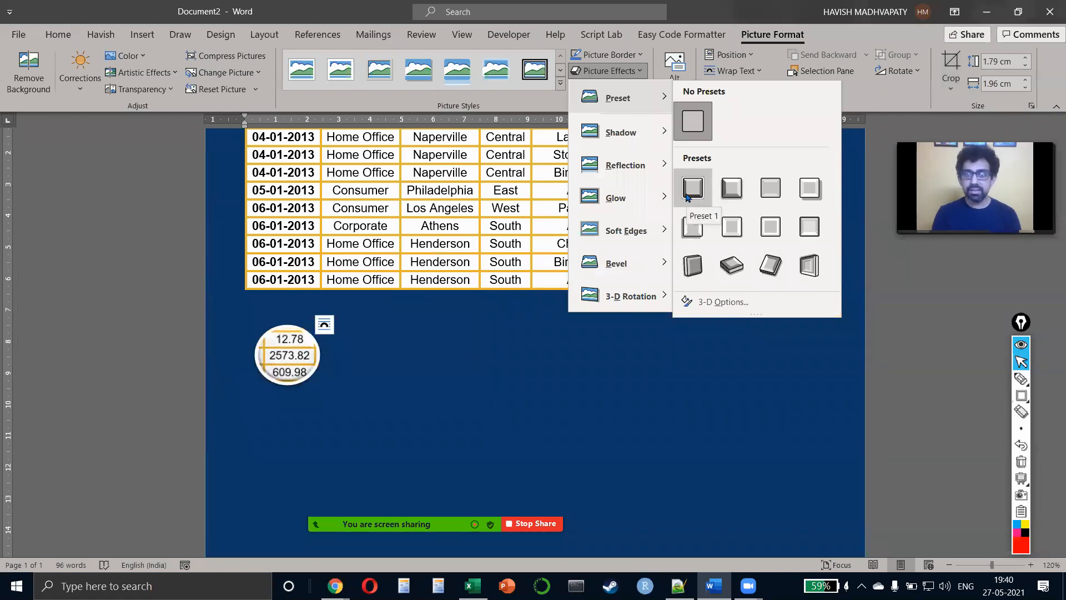
pyautogui.click(732, 187)
pyautogui.moveTo(314, 320); pyautogui.dragTo(350, 319)
pyautogui.moveTo(314, 369); pyautogui.dragTo(572, 226)
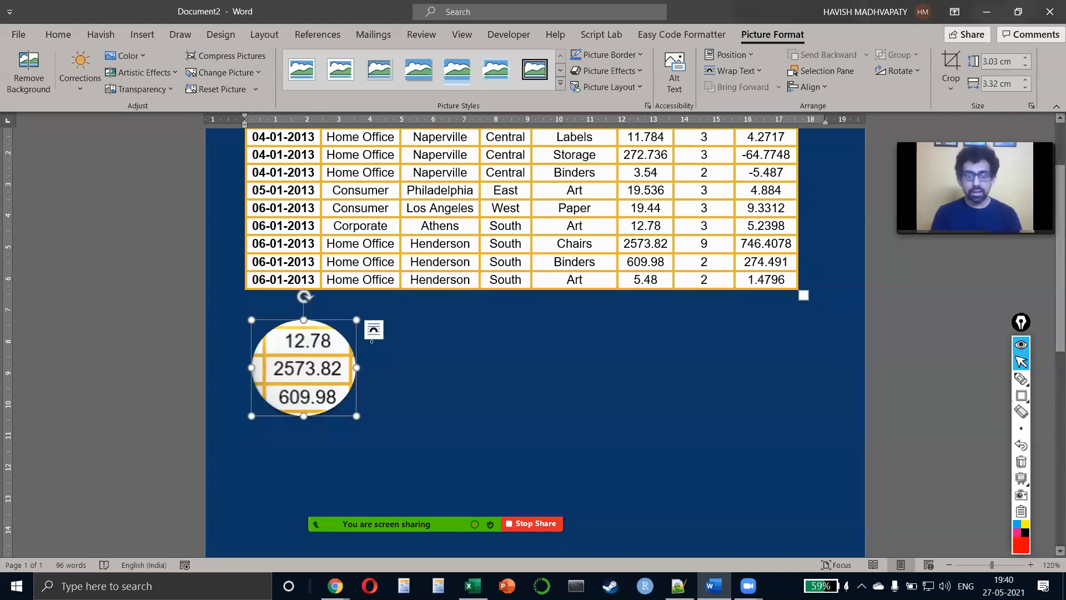
# - Set the oval picture's text wrapping to In Front of Text and place it over the 2573.82 value in the Sales column
pyautogui.click(362, 388)
pyautogui.click(358, 334)
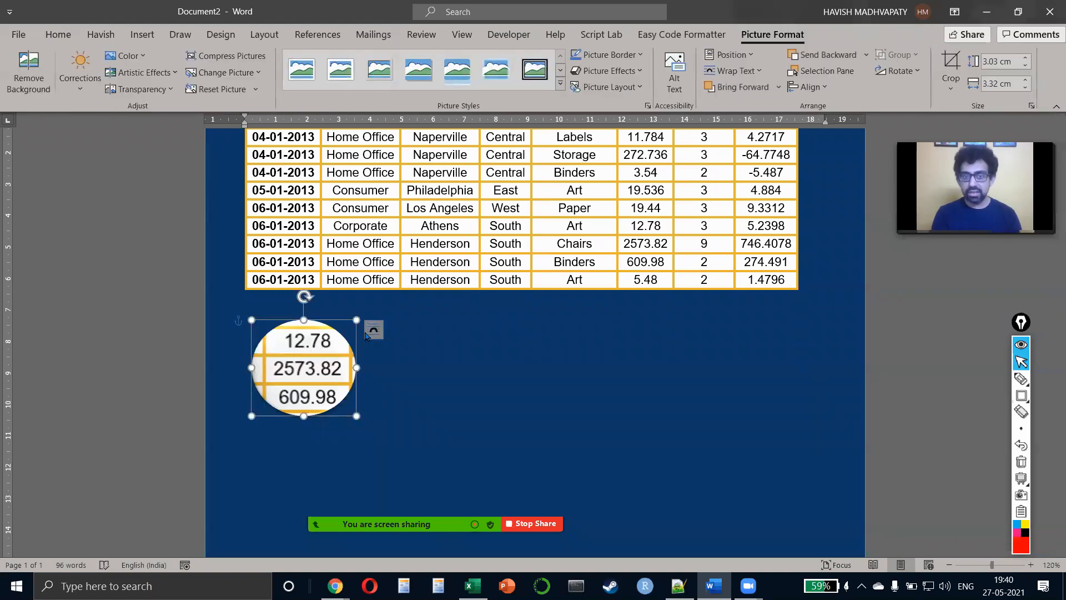
pyautogui.click(374, 330)
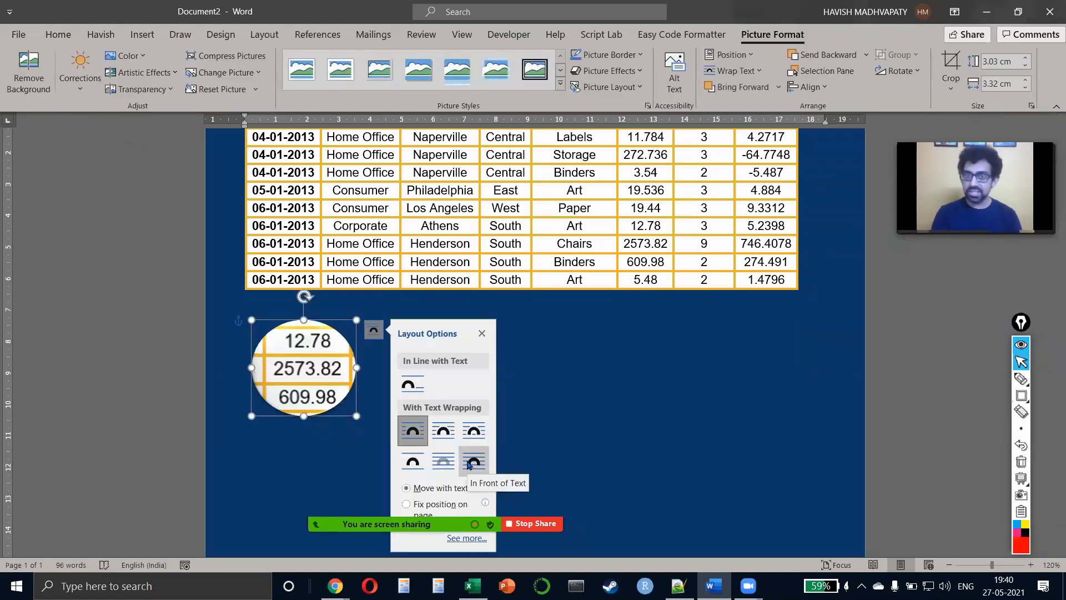
pyautogui.click(468, 464)
pyautogui.moveTo(328, 380); pyautogui.dragTo(669, 253)
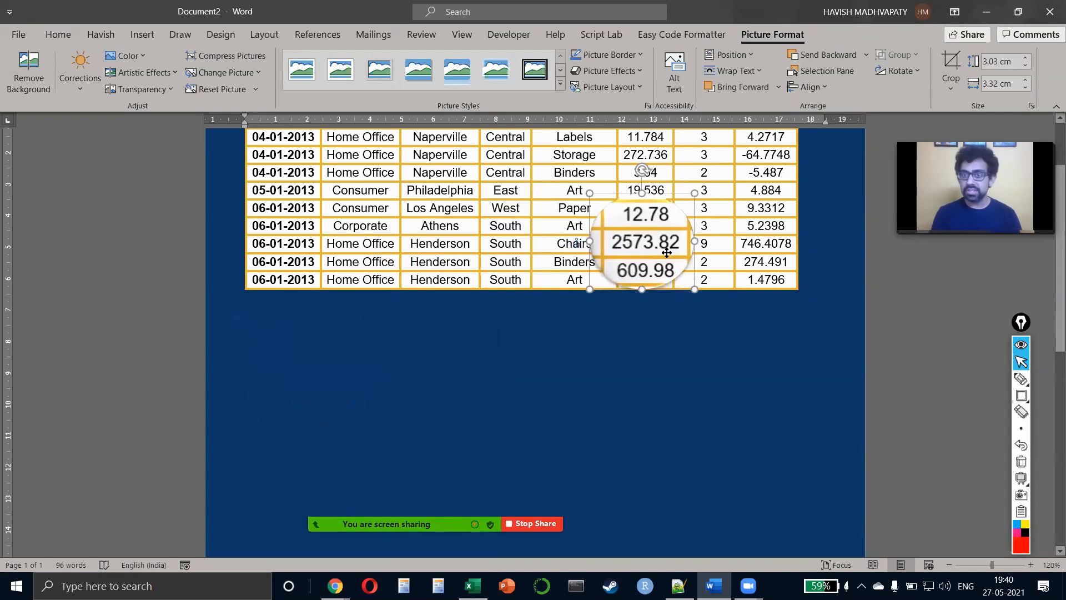
# - Give the oval picture a black border and deselect it
pyautogui.click(600, 59)
pyautogui.click(588, 94)
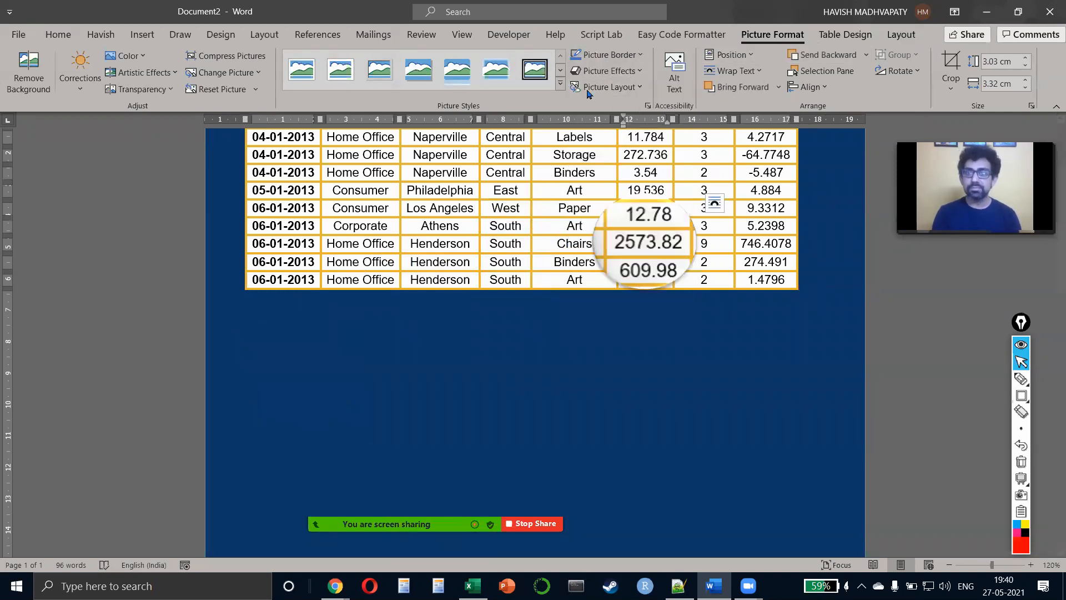
pyautogui.scroll(2, 843, 361)
pyautogui.click(843, 361)
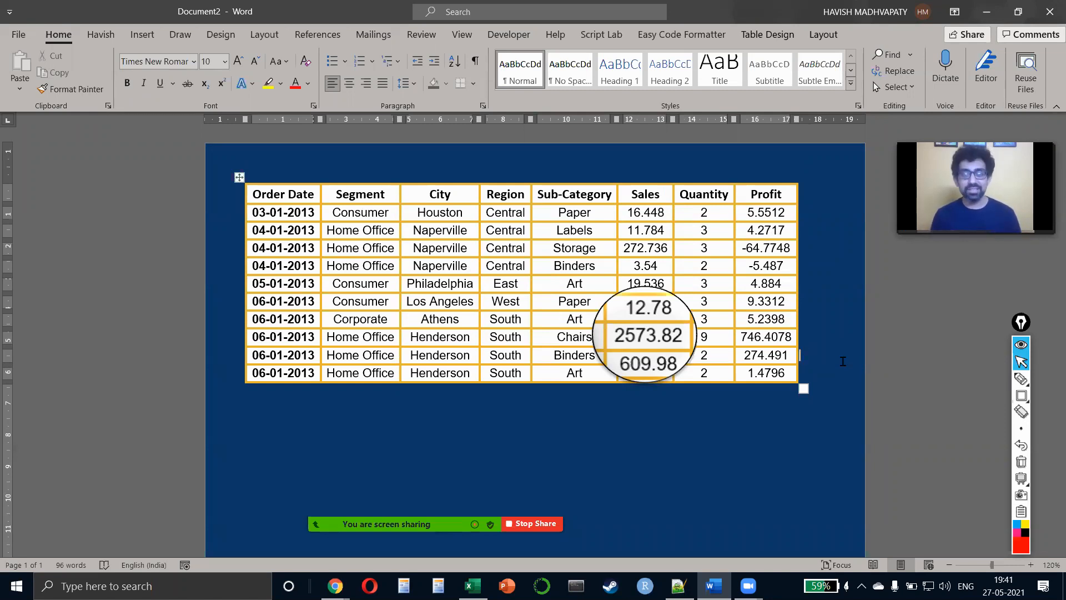
# - Open BCG-CII-IT-Summit-290713.pdf from the Reports folder on the desktop
pyautogui.press('super+d')
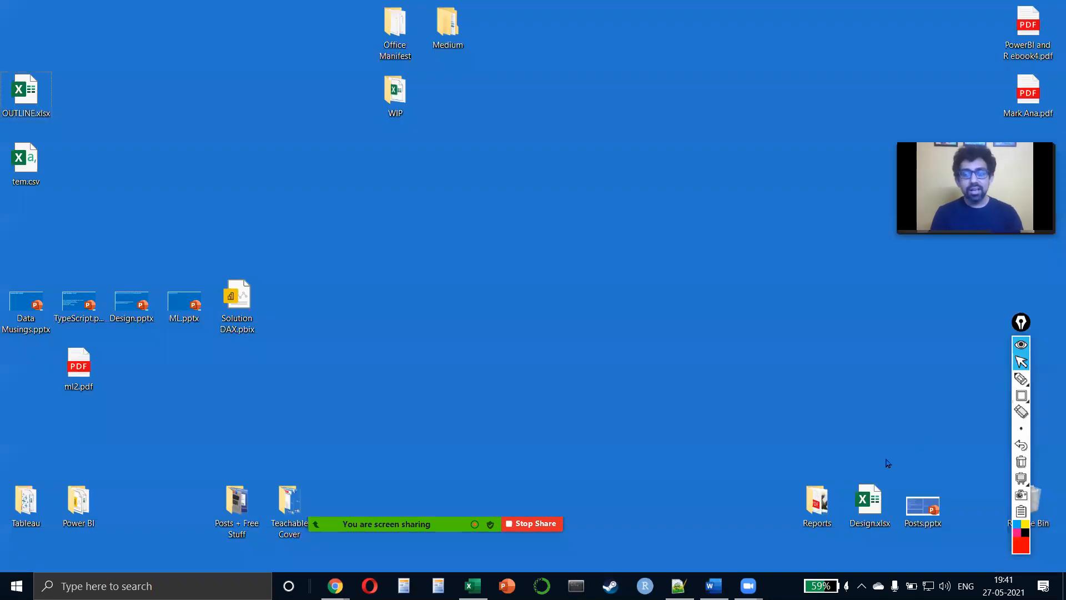
pyautogui.doubleClick(812, 506)
pyautogui.click(443, 232)
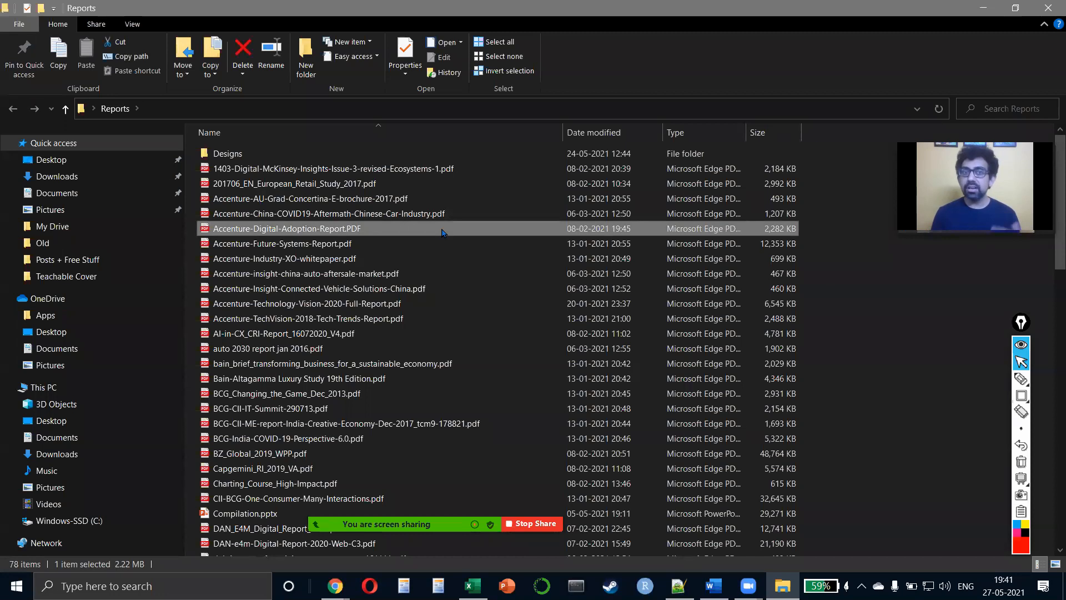
pyautogui.doubleClick(337, 408)
# - Examine the report's foreword and title page for text formatting such as the enlarged initial letter and partial underlines
pyautogui.scroll(-15, 476, 382)
pyautogui.scroll(-15, 476, 382)
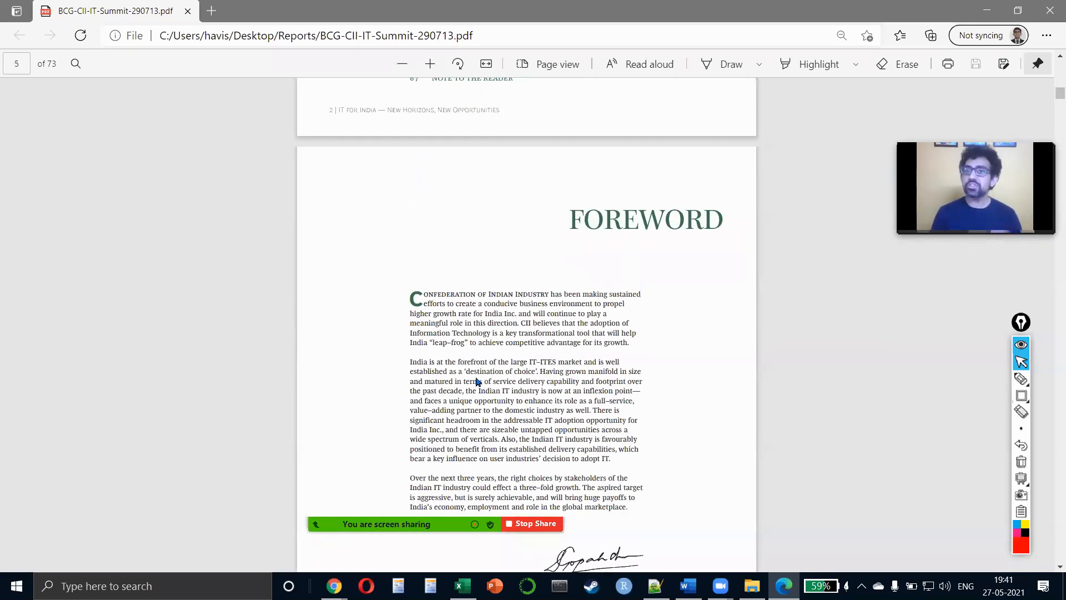
pyautogui.scroll(12, 477, 382)
pyautogui.keyDown('ctrl'); pyautogui.scroll(3, 476, 382); pyautogui.keyUp('ctrl')
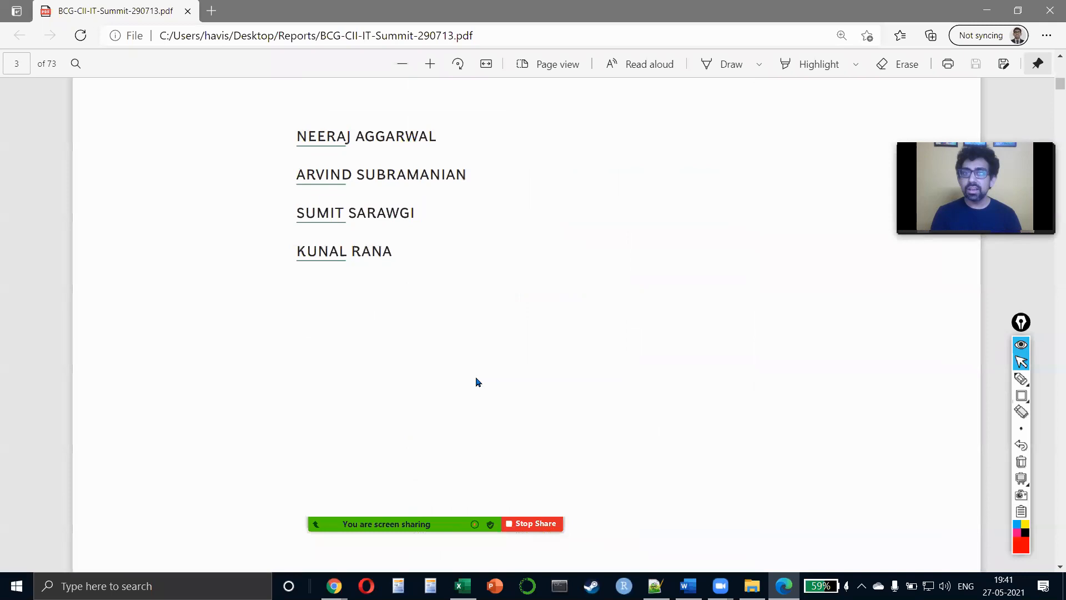
pyautogui.scroll(1, 476, 377)
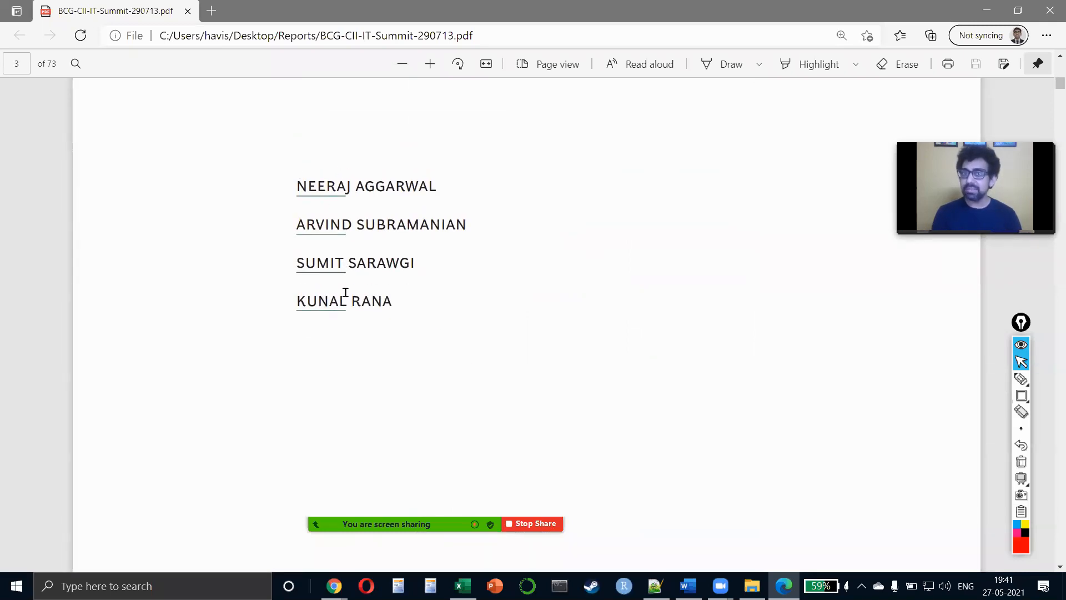
pyautogui.keyDown('ctrl'); pyautogui.scroll(-3, 346, 292); pyautogui.keyUp('ctrl')
pyautogui.scroll(3, 345, 292)
pyautogui.scroll(-2, 345, 292)
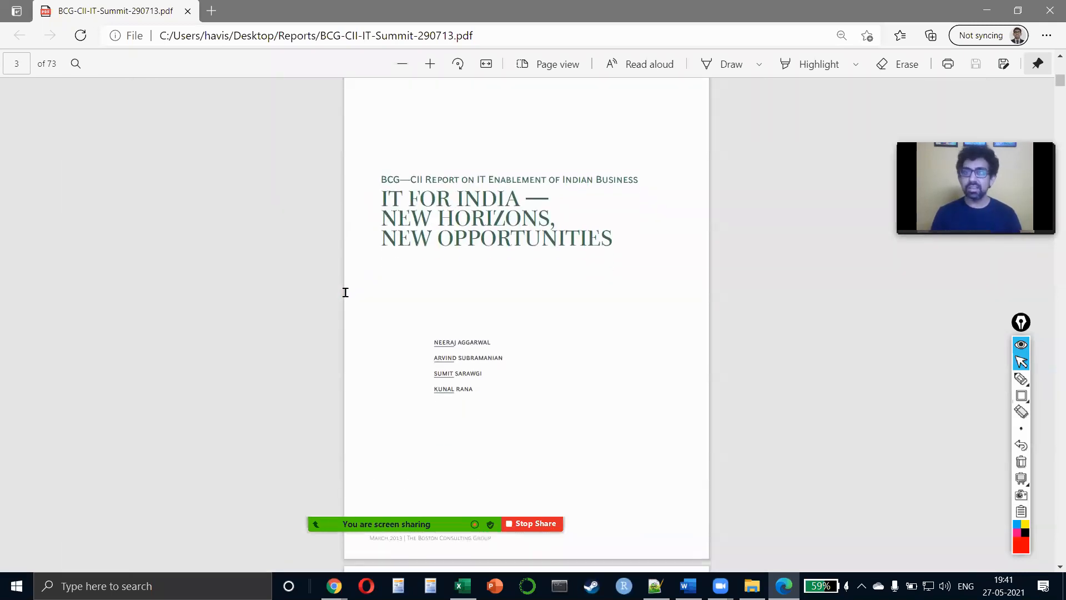
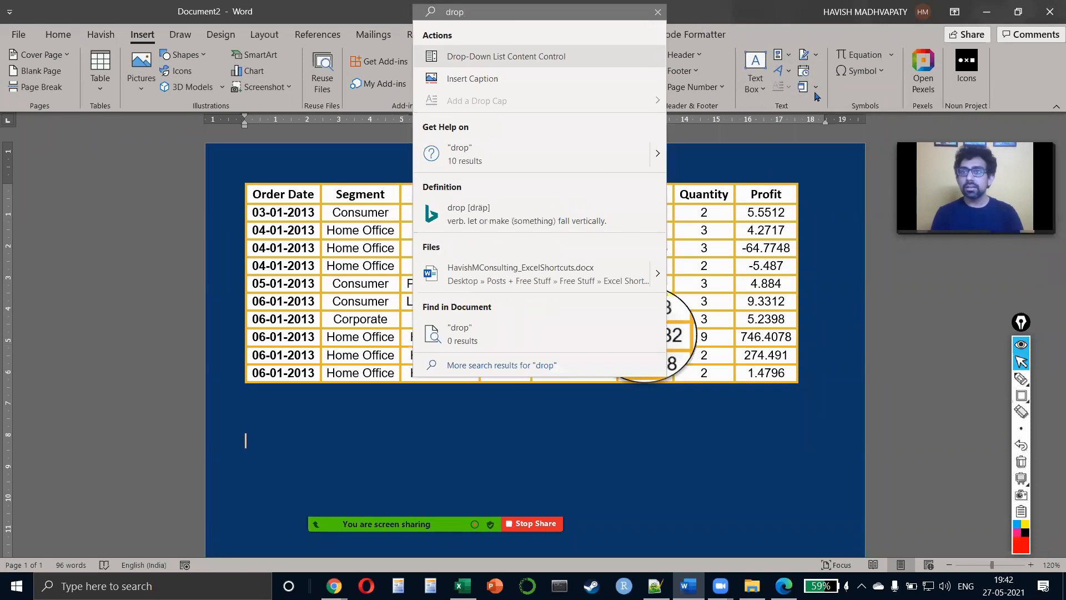
# - Close the Word command search and insert random sample text below the table with =rand(2,2)
pyautogui.press('Escape')
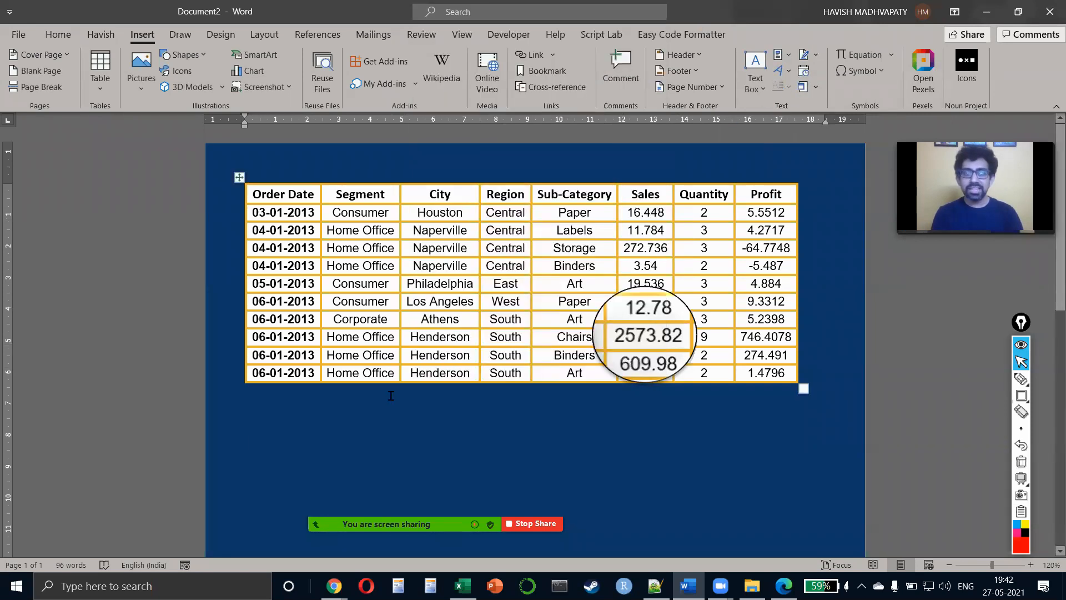
pyautogui.write('=rand(')
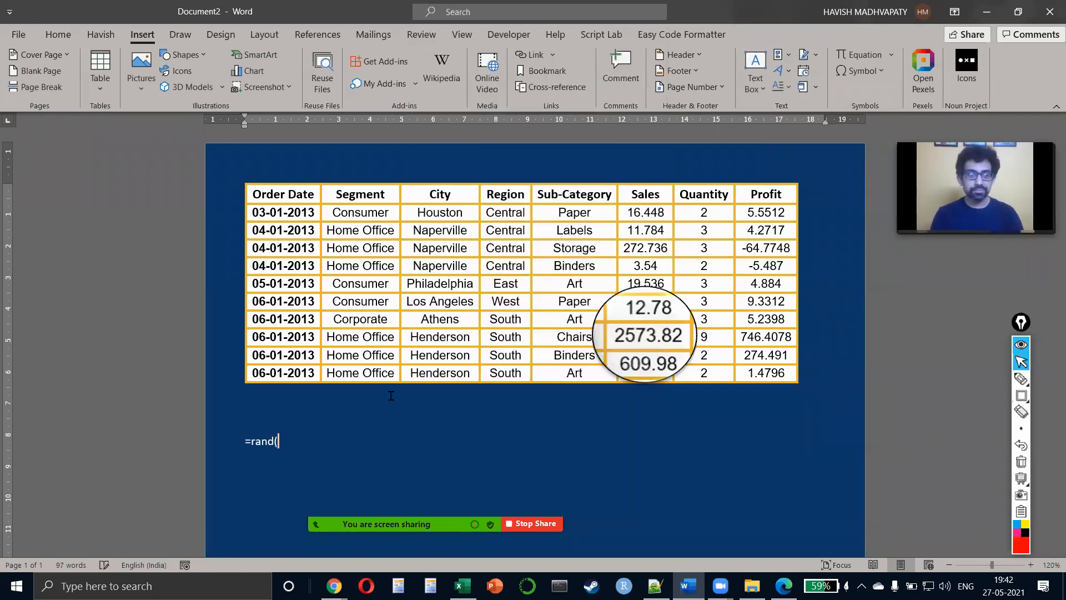
pyautogui.write('2,2)')
pyautogui.press('Return')
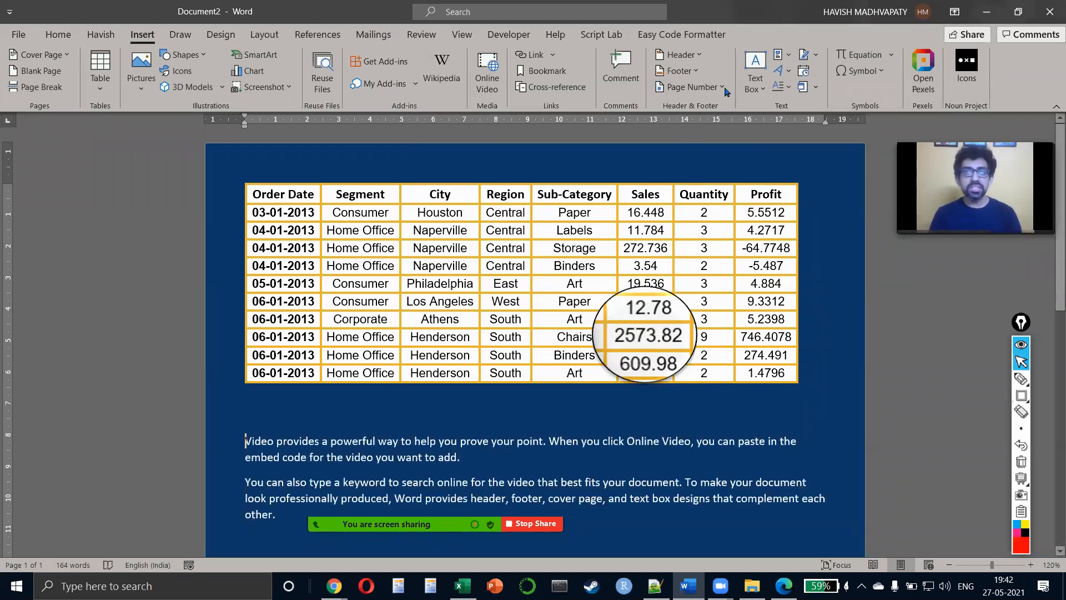
# - Preview the In margin drop cap on the first sample paragraph without applying it
pyautogui.click(779, 86)
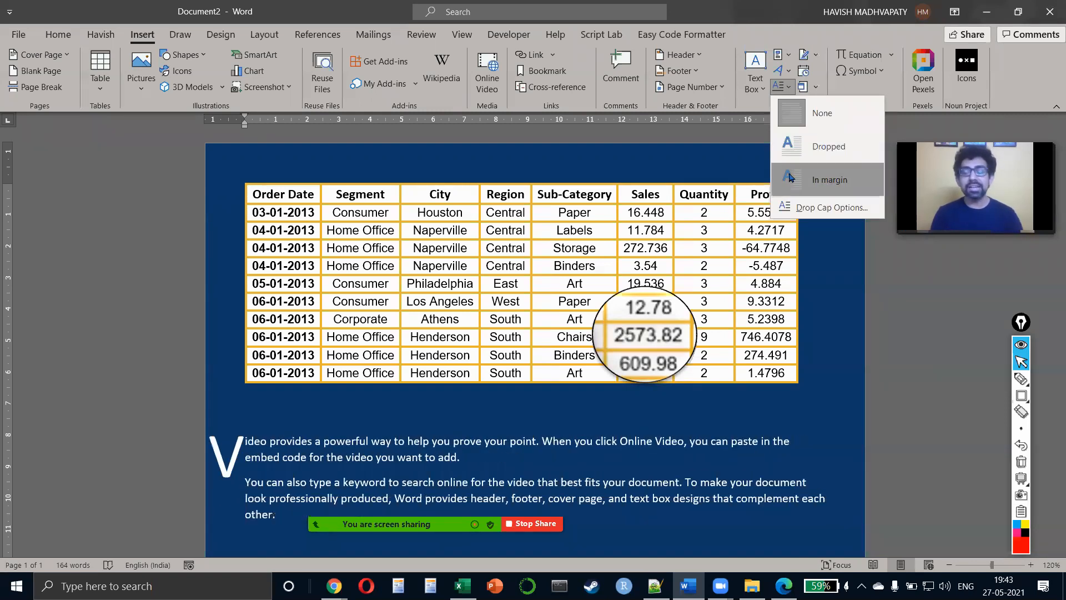
pyautogui.press('Escape')
# - Switch back to the PDF report in Edge and look through its pages as far as Exhibit 1.1
pyautogui.hotkey('alt', 'Tab')
pyautogui.scroll(-10, 709, 385)
pyautogui.scroll(-20, 709, 385)
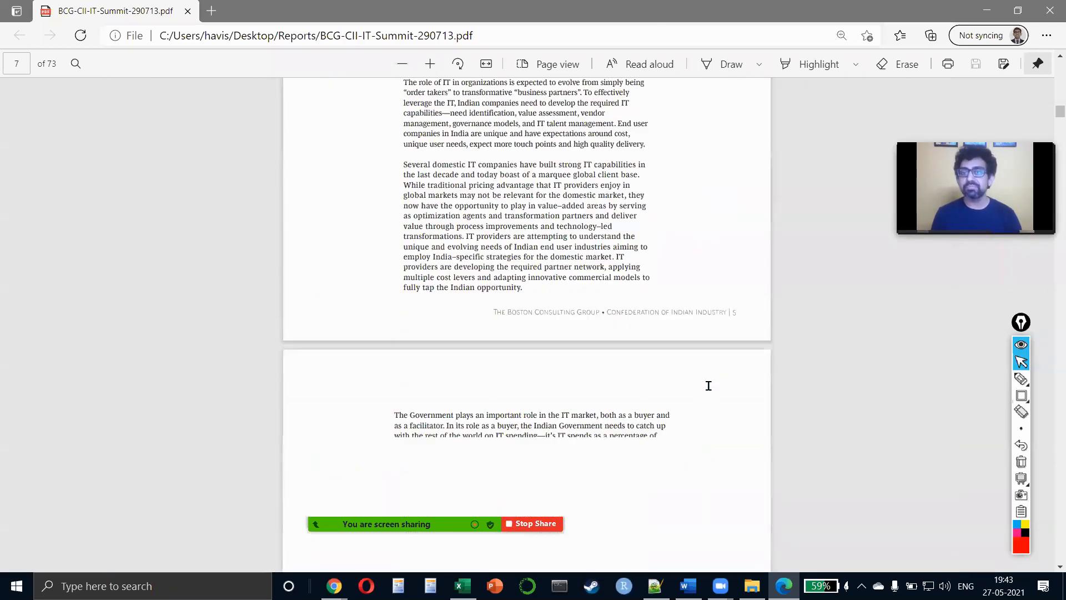
pyautogui.scroll(-10, 708, 386)
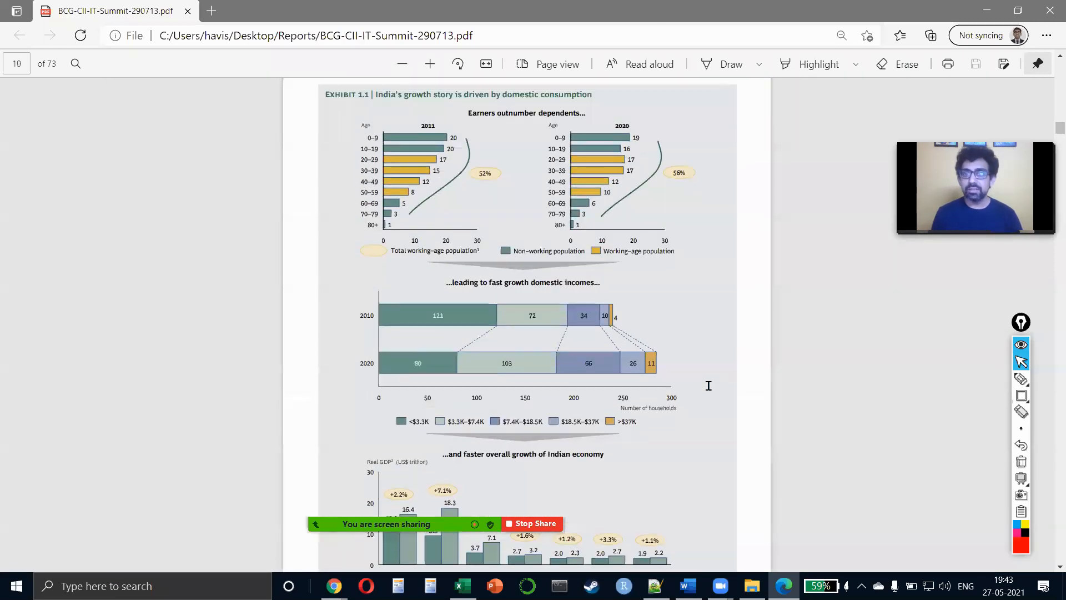
# - Look through the PDF report's exhibits and text pages from Exhibit 1.1 to page 15, and return to Word
pyautogui.scroll(5, 708, 385)
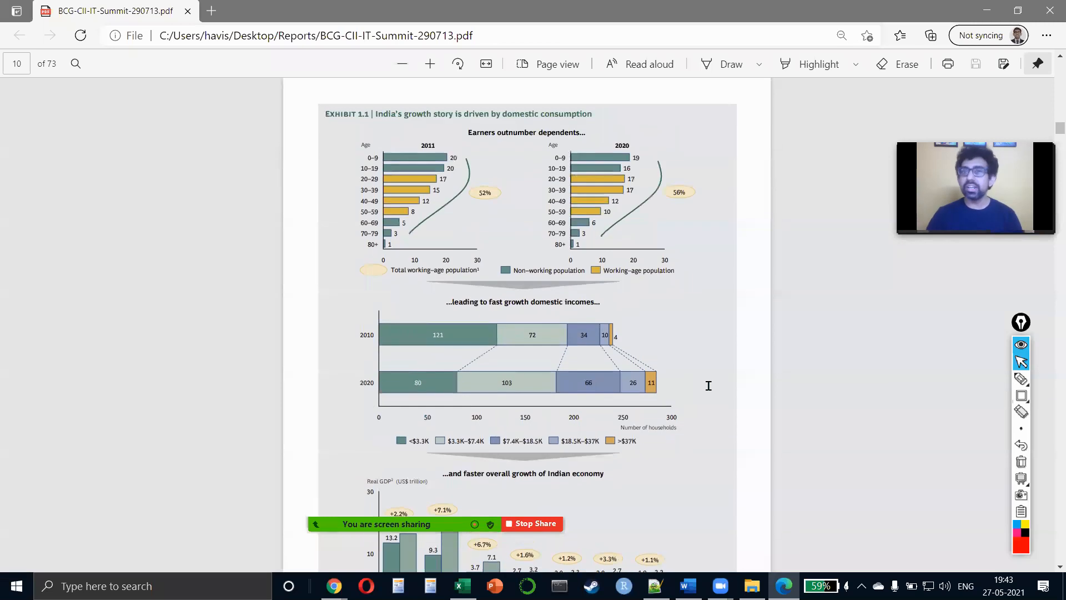
pyautogui.scroll(-11, 709, 385)
pyautogui.scroll(-18, 708, 385)
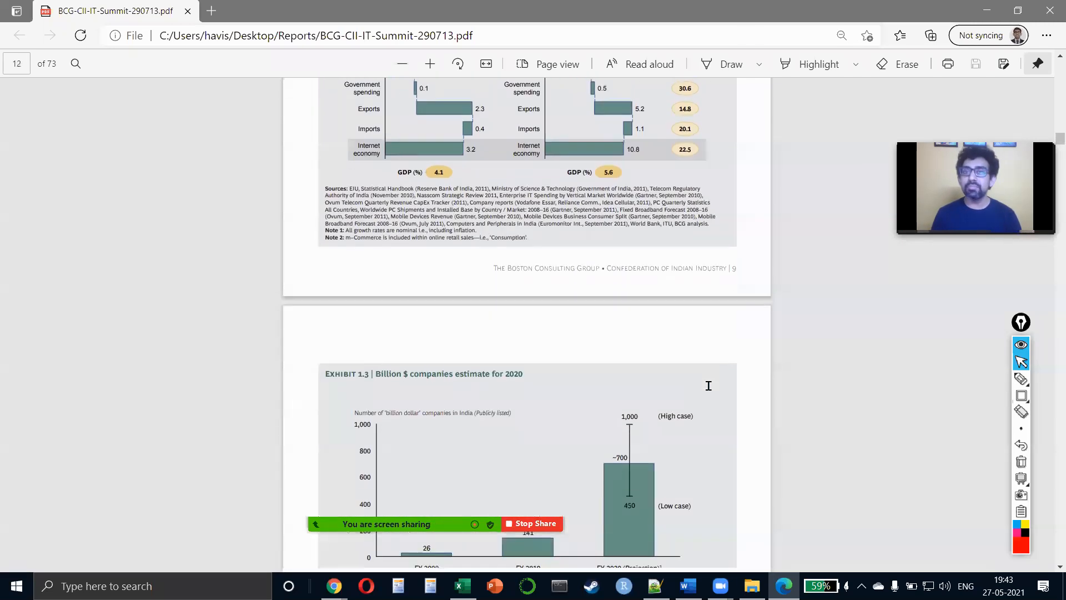
pyautogui.scroll(-18, 708, 385)
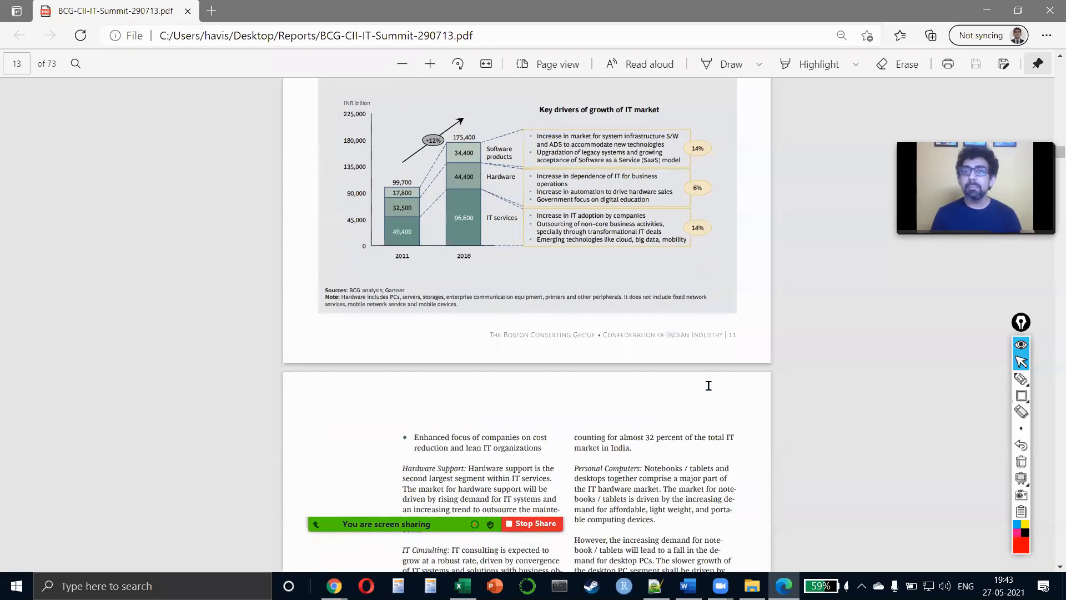
pyautogui.scroll(-18, 708, 386)
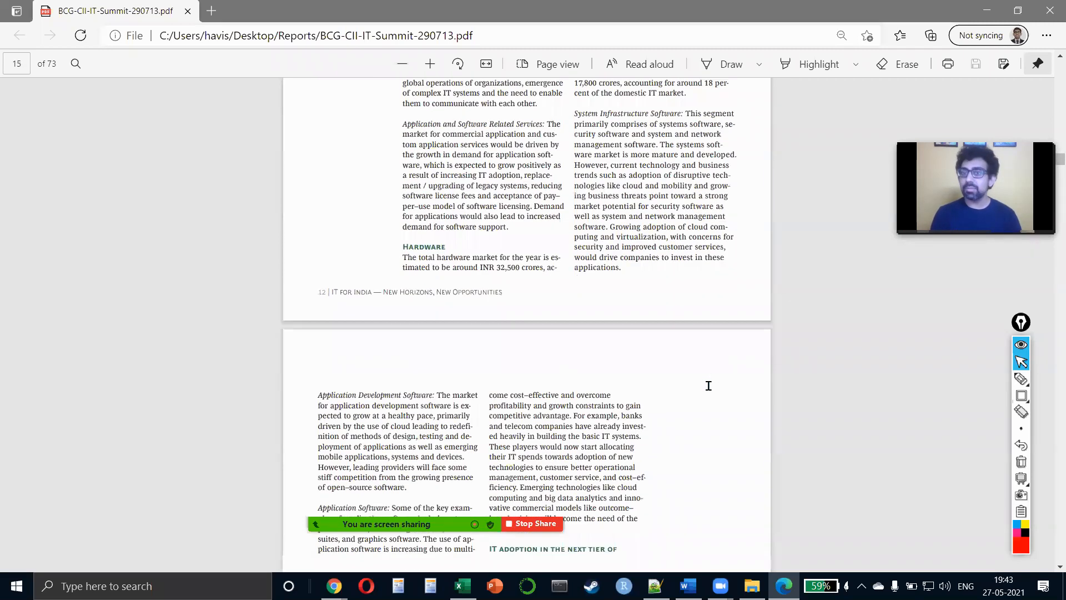
pyautogui.hotkey('alt', 'Tab')
pyautogui.hotkey('alt', 'shift', 'Tab')
pyautogui.hotkey('alt', 'Tab')
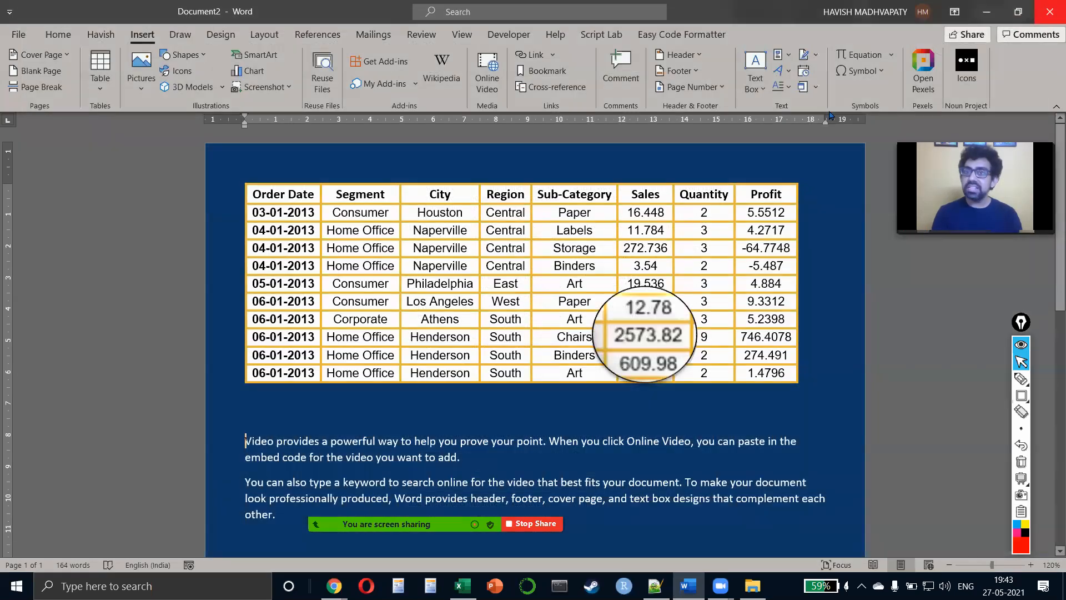
# - Switch to Chrome, search Google for "kpmg pdf" and refine the search to "kpmg education pdf"
pyautogui.hotkey('alt', 'Tab')
pyautogui.press('Tab')
pyautogui.click(437, 31)
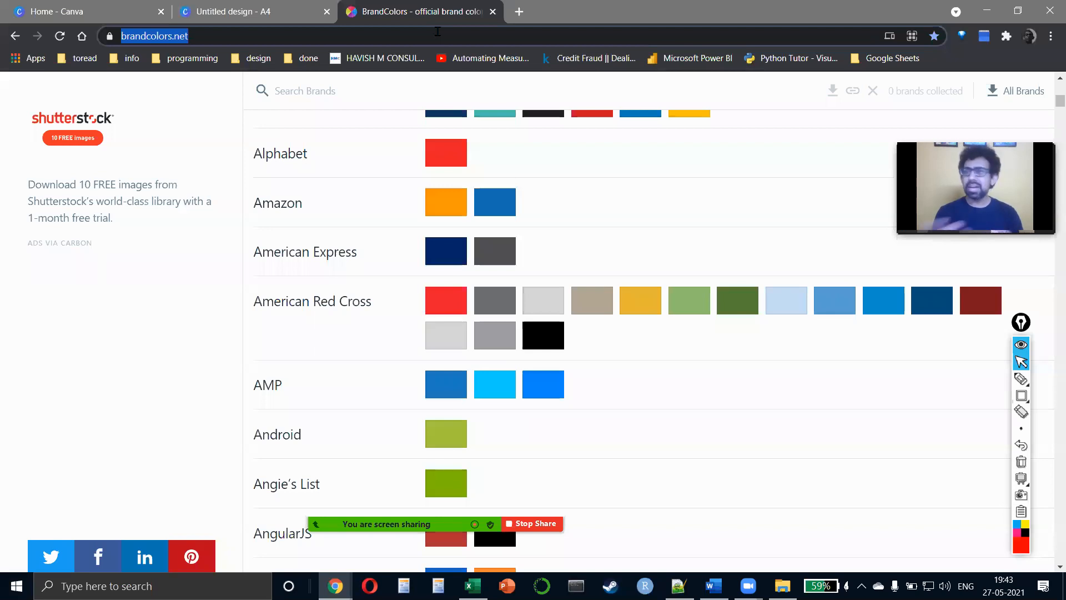
pyautogui.write('kpmg pdf')
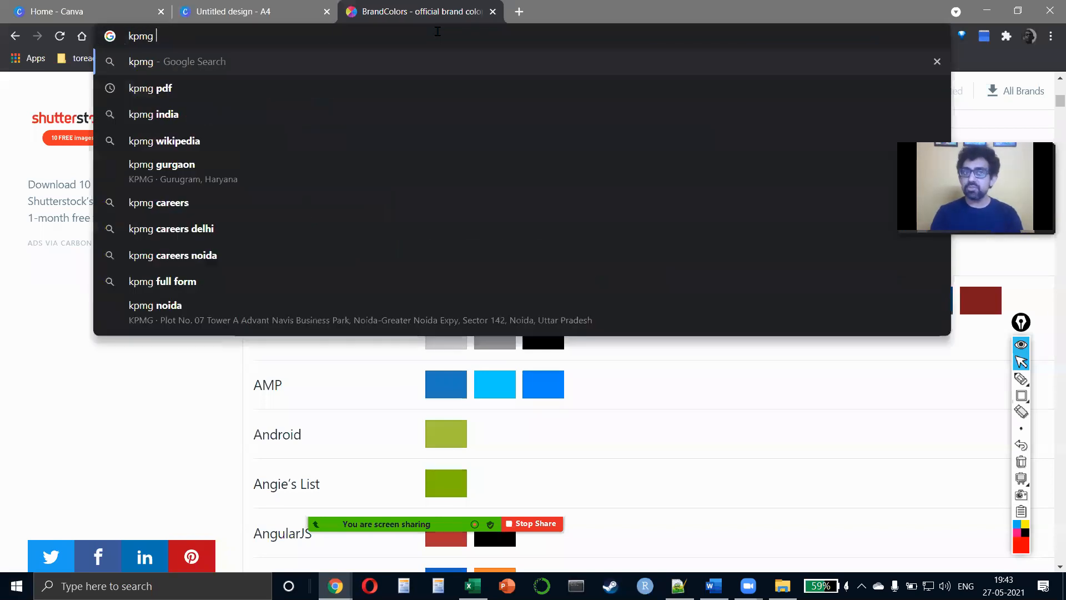
pyautogui.press('Return')
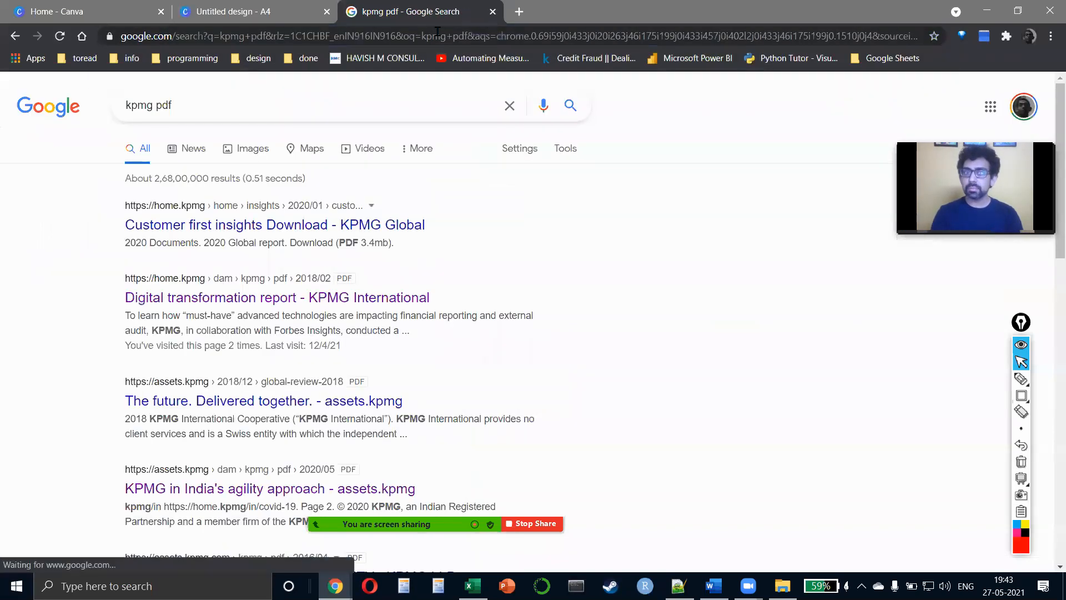
pyautogui.click(379, 106)
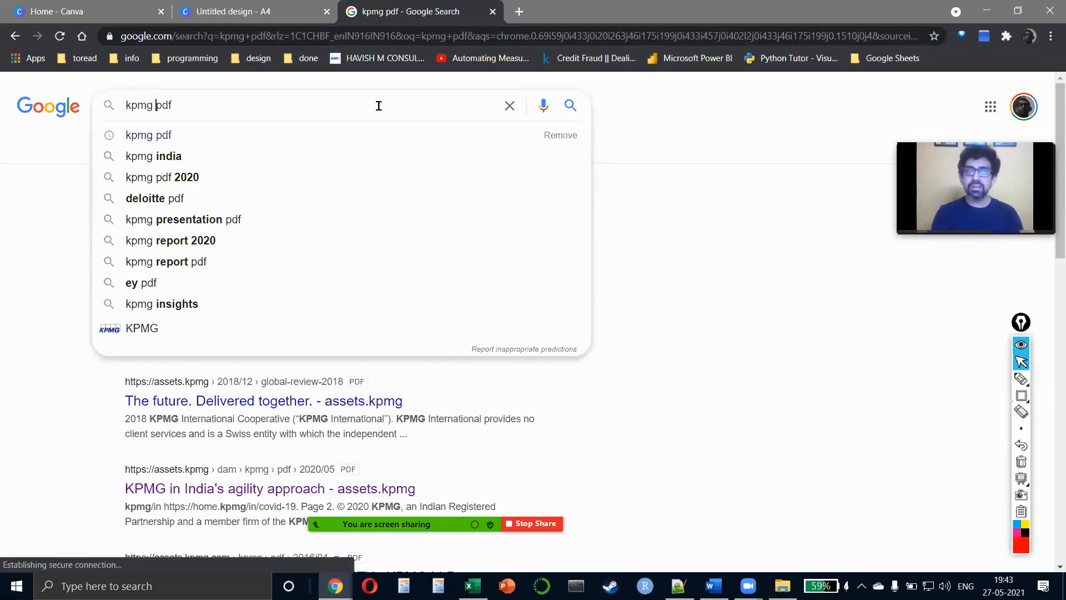
pyautogui.write('education')
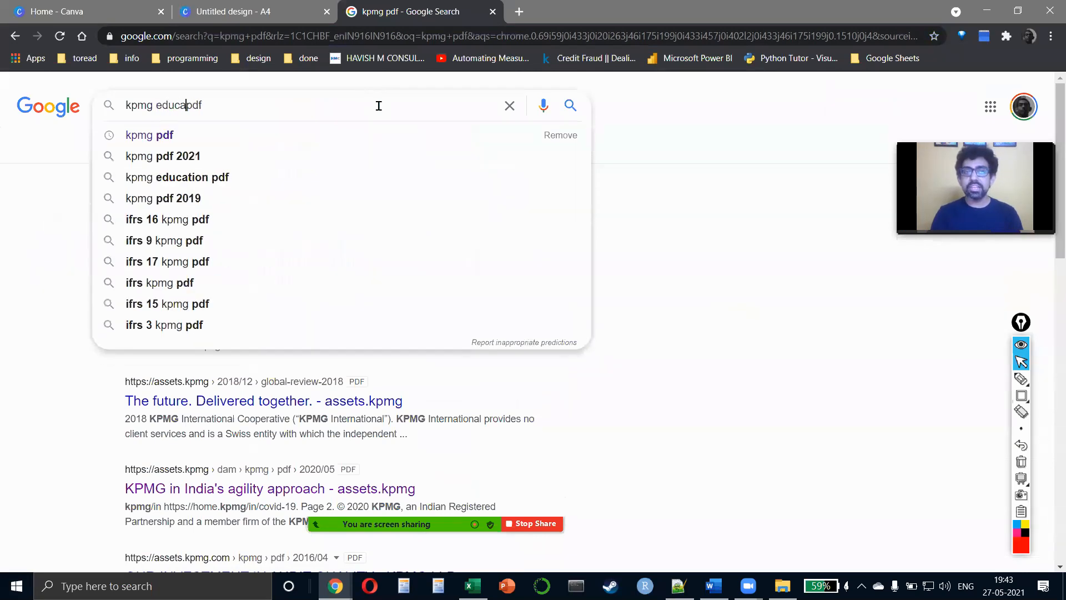
pyautogui.press('Return')
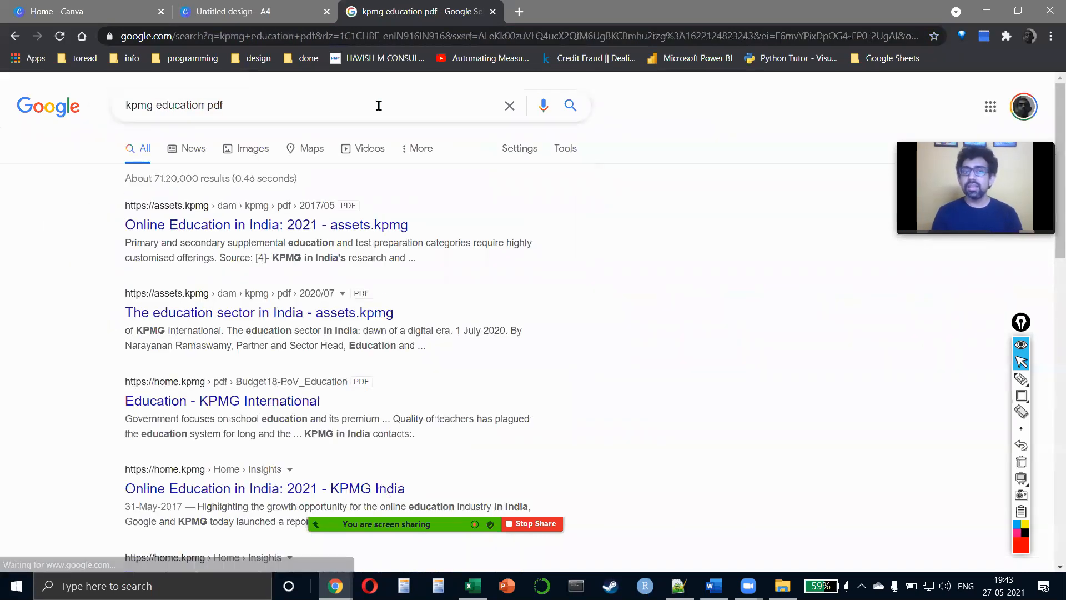
# - Open the Online Education in India: 2021 report and look through it as far as the key categories on page 3
pyautogui.click(332, 226)
pyautogui.scroll(-4, 545, 420)
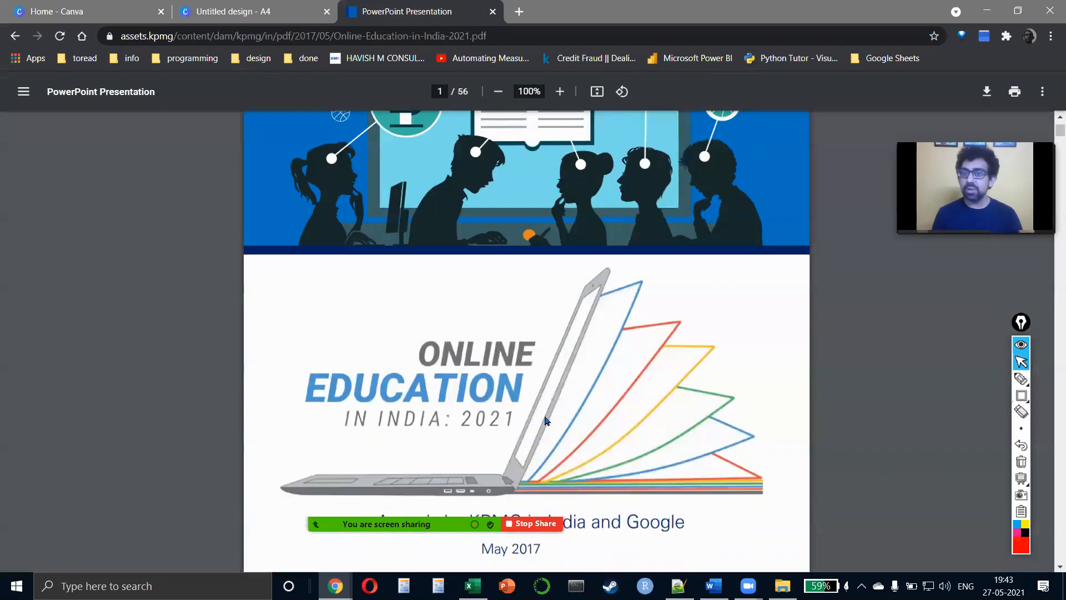
pyautogui.scroll(-15, 545, 420)
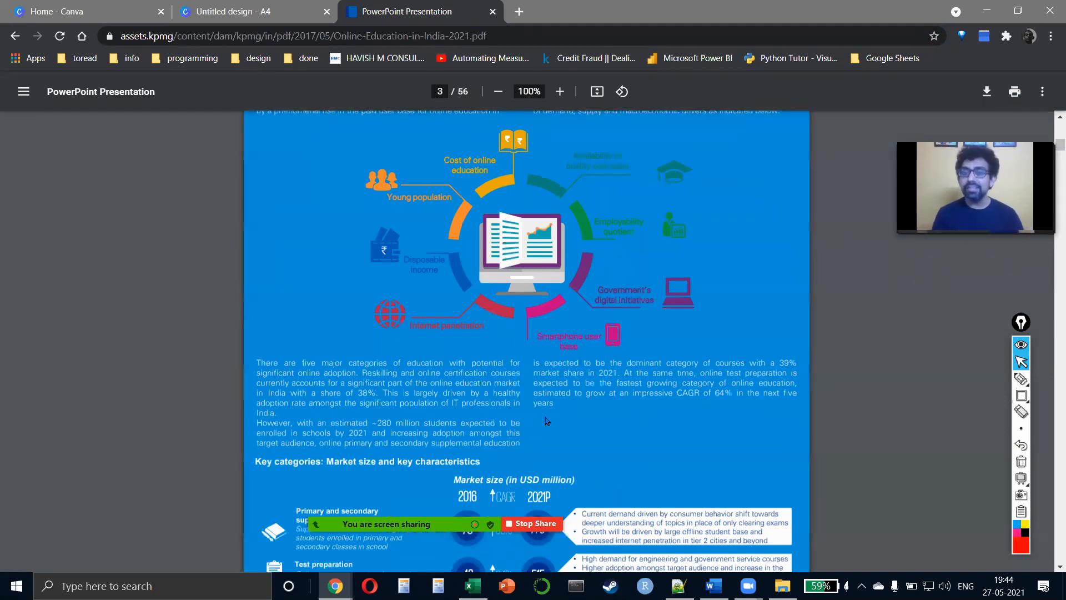
pyautogui.scroll(-6, 545, 420)
# - Capture a screen clip of the 2016, CAGR and 2021P market size figures on page 3, and switch to Word
pyautogui.hotkey('alt', 'Tab')
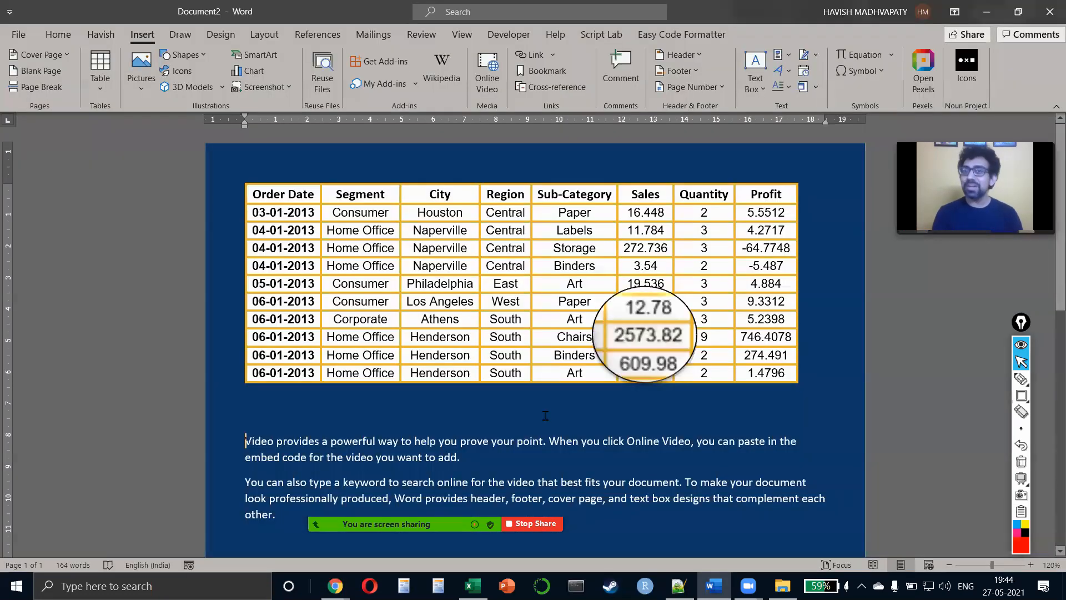
pyautogui.hotkey('alt', 'Tab')
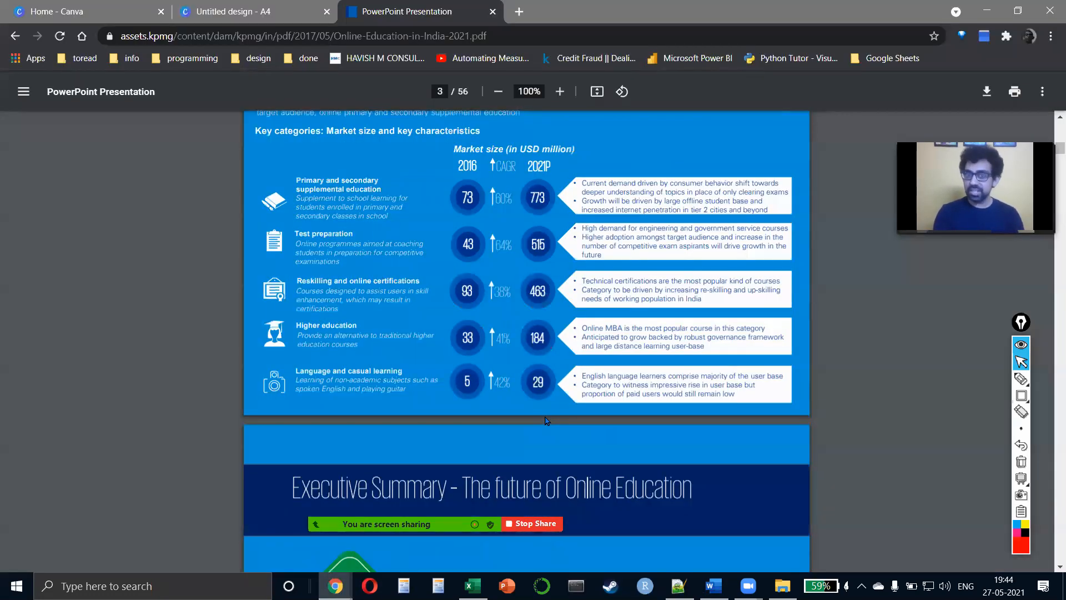
pyautogui.hotkey('alt', 'Tab')
pyautogui.hotkey('alt', 'Tab')
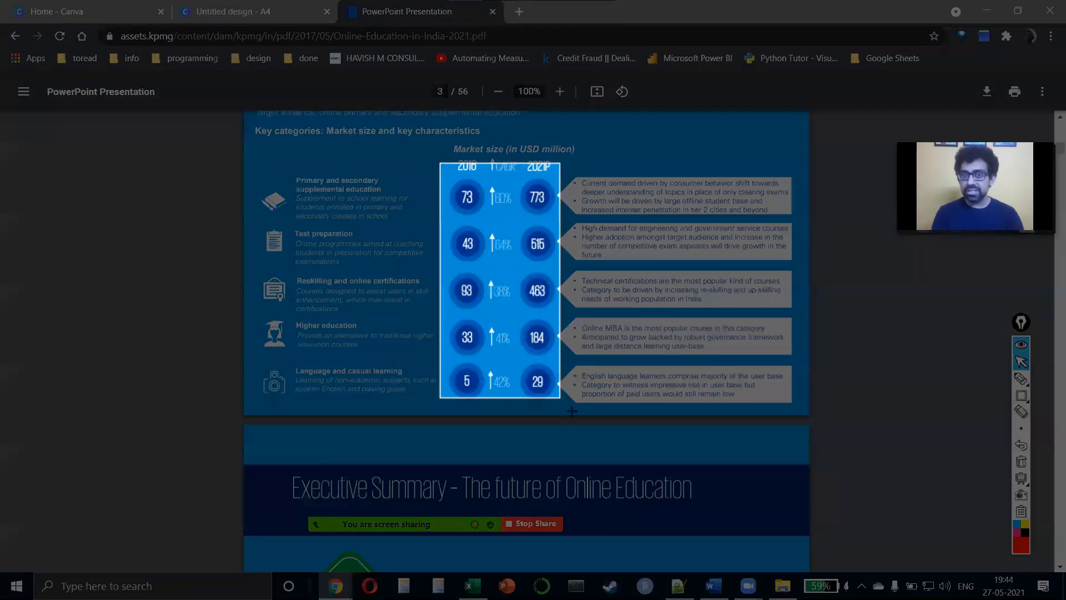
pyautogui.hotkey('alt', 'Tab')
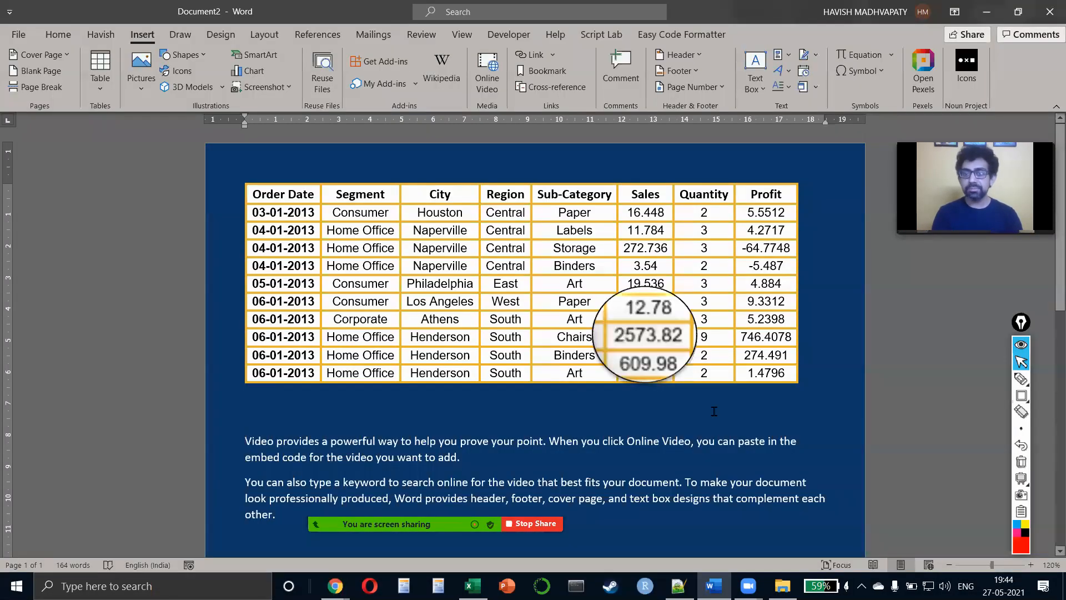
# - Insert a page break at the end of the document and paste the captured market size figures on the new page
pyautogui.press('ctrl')
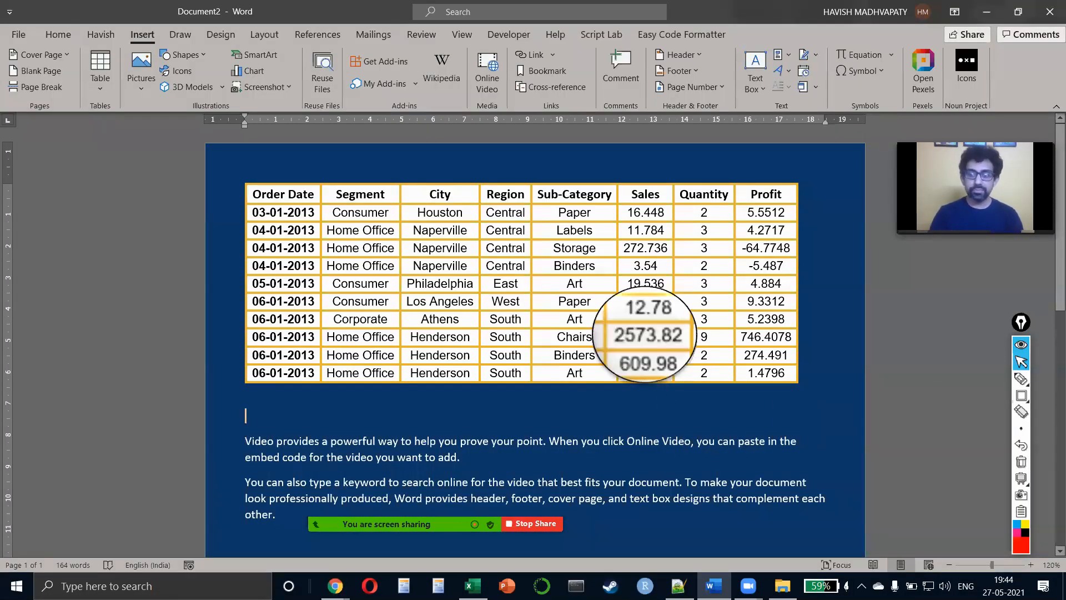
pyautogui.hotkey('ctrl', 'End')
pyautogui.hotkey('ctrl', 'Return')
pyautogui.scroll(4, 533, 333)
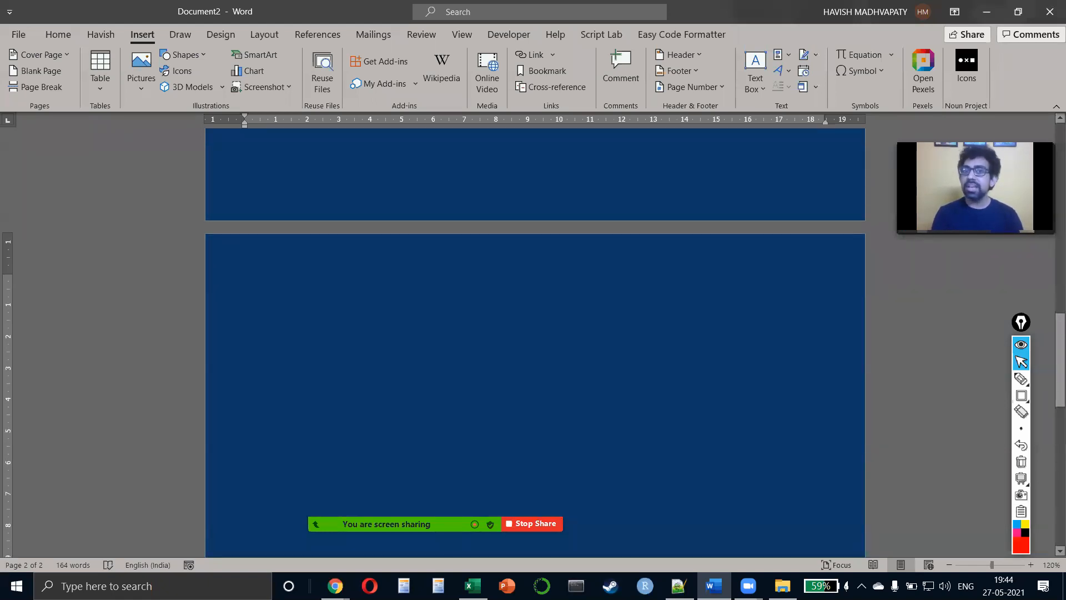
pyautogui.hotkey('ctrl', 'v')
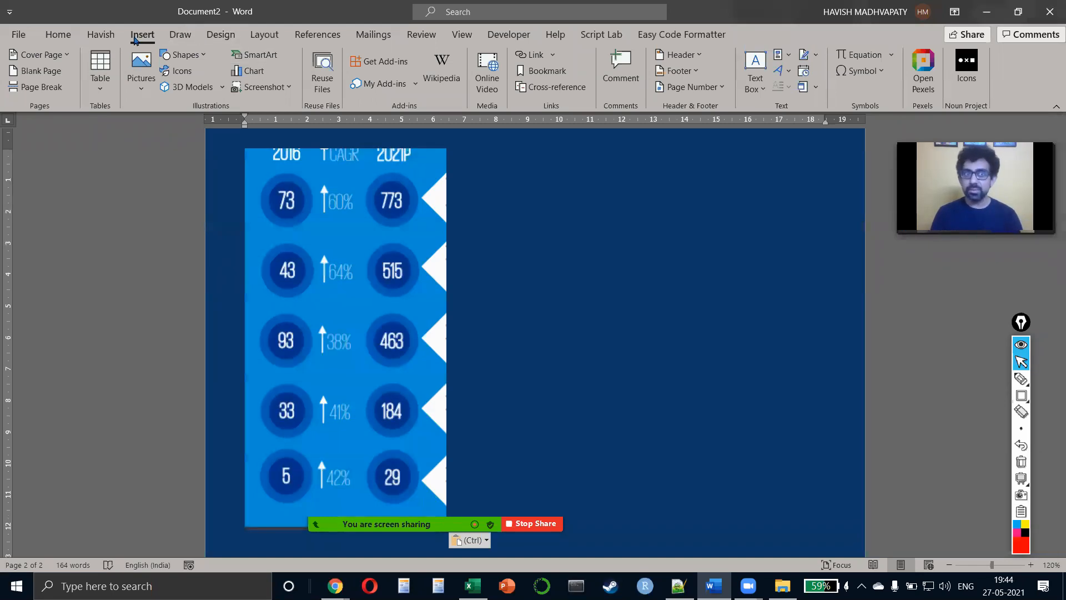
# - Open PowerPoint with a blank presentation, paste the captured market size picture and move it to the left part of the slide
pyautogui.click(186, 54)
pyautogui.click(433, 239)
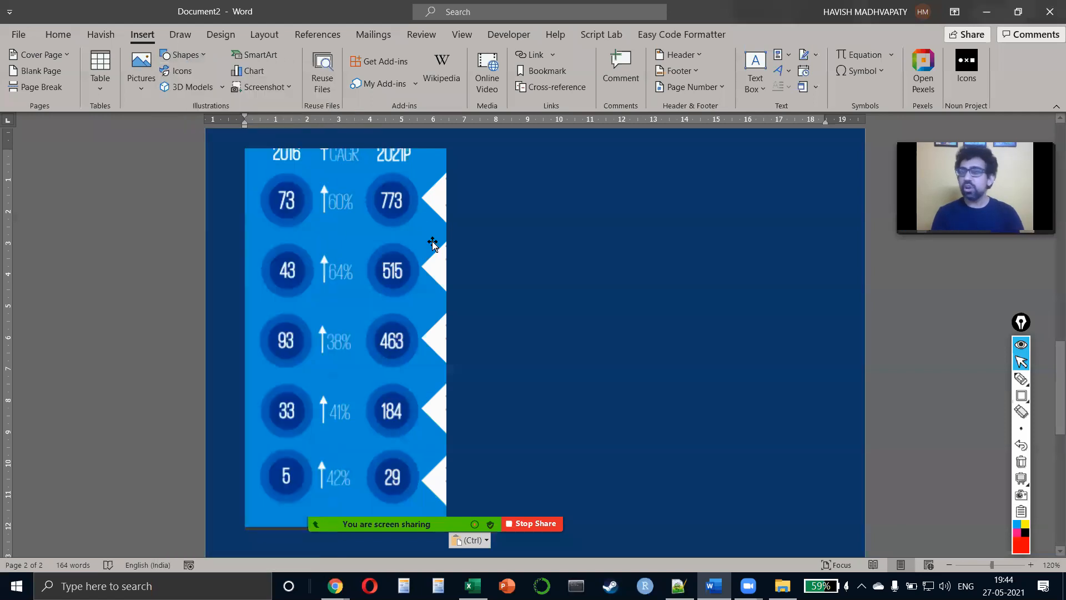
pyautogui.click(432, 242)
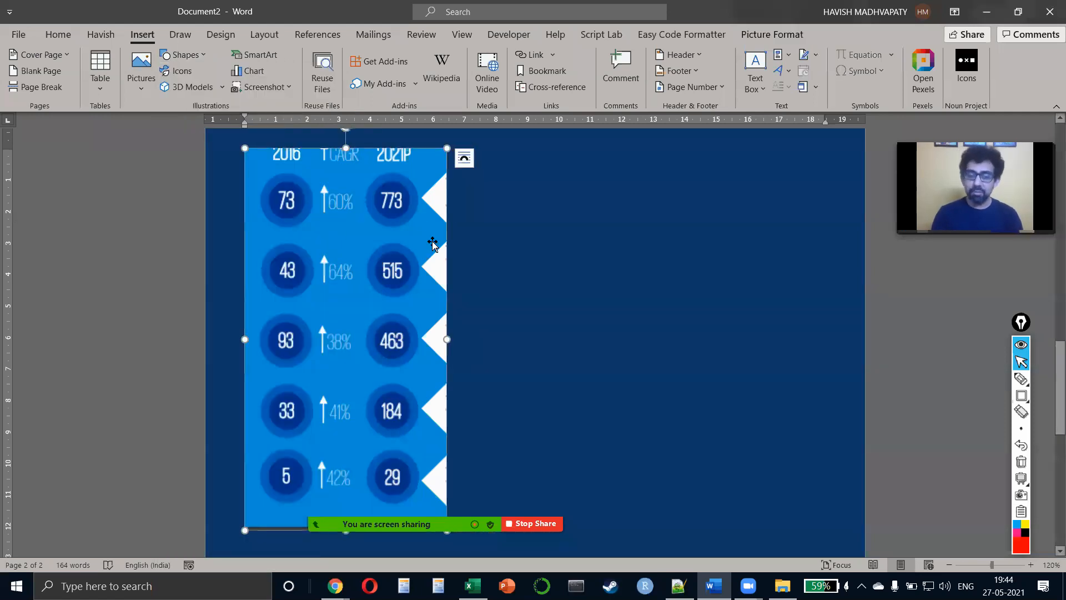
pyautogui.press('super')
pyautogui.write('power')
pyautogui.press('Return')
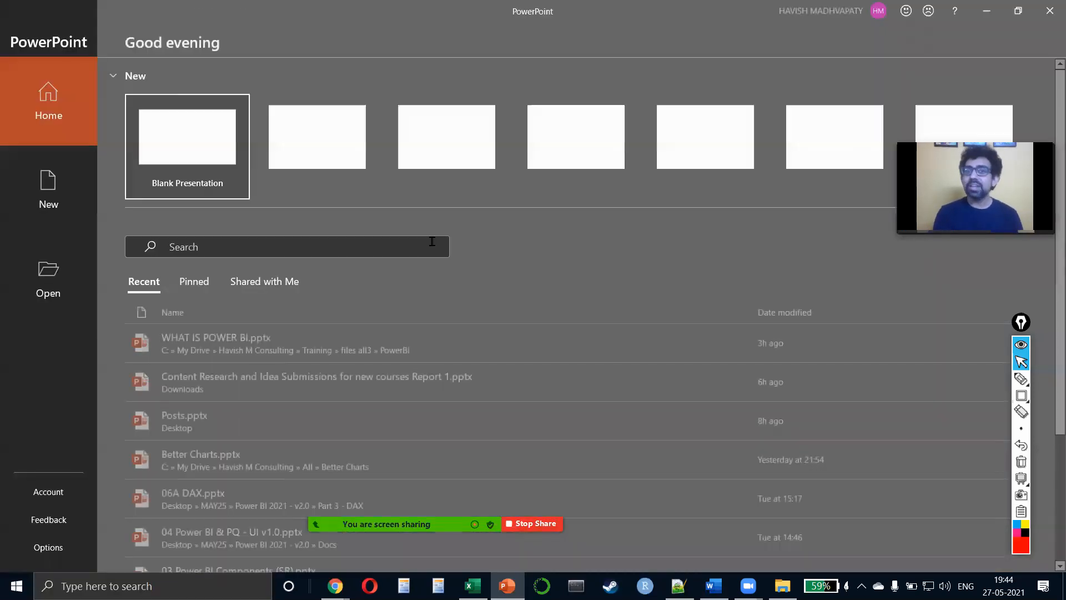
pyautogui.click(209, 167)
pyautogui.hotkey('ctrl', 'v')
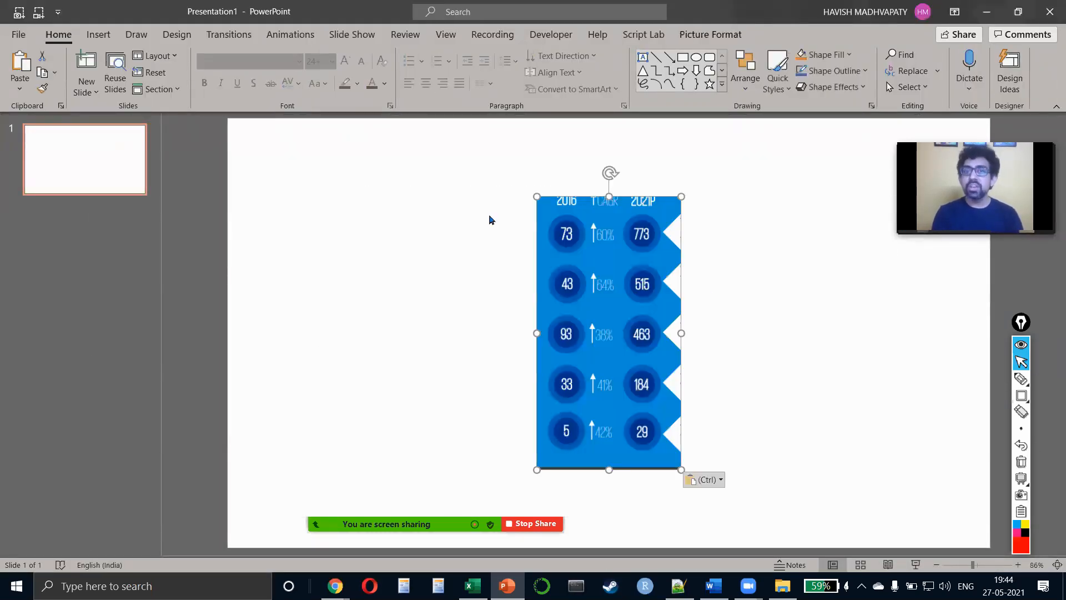
pyautogui.moveTo(590, 250); pyautogui.dragTo(383, 253)
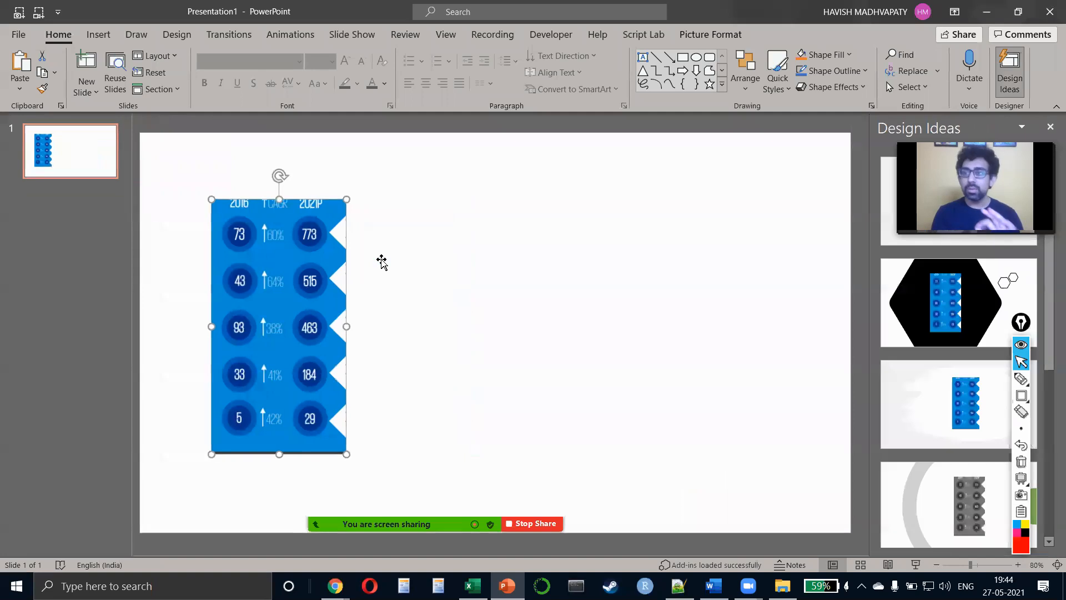
# - Draw a circle about 2.99 cm in diameter on the empty area beside the picture
pyautogui.click(99, 34)
pyautogui.click(251, 69)
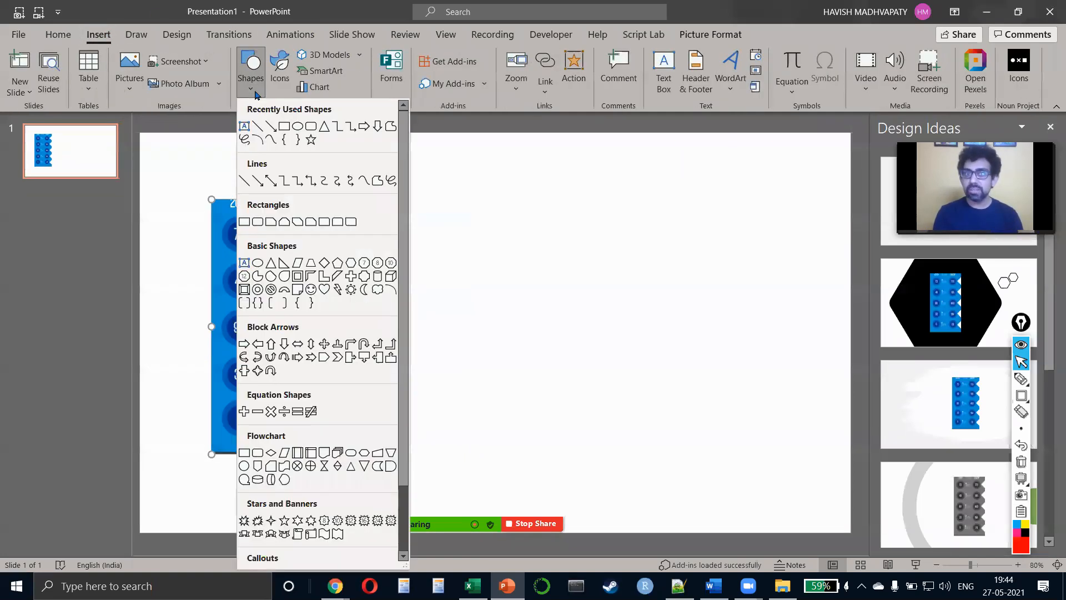
pyautogui.click(299, 127)
pyautogui.moveTo(509, 187); pyautogui.dragTo(572, 248)
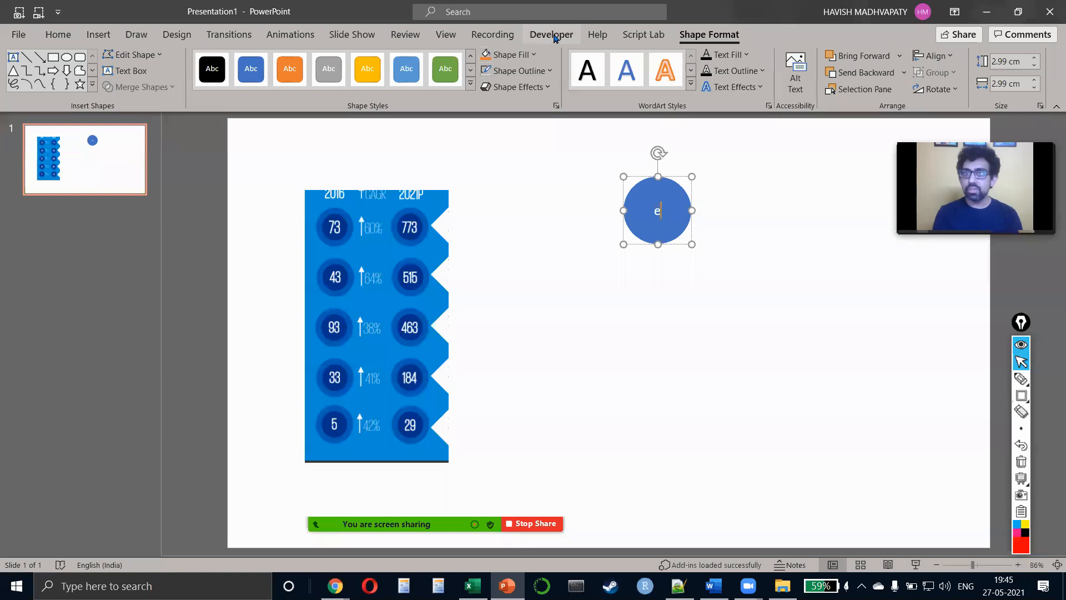
# - Fill the circle with the outer ring's blue, sampled from the picture with the Eyedropper
pyautogui.click(512, 55)
pyautogui.click(519, 241)
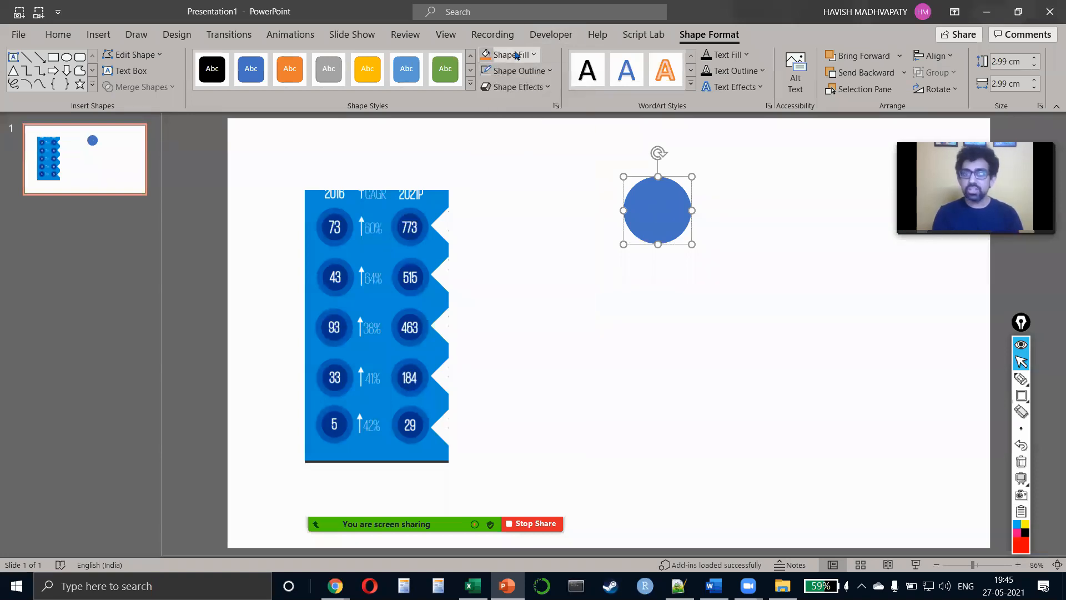
pyautogui.click(354, 215)
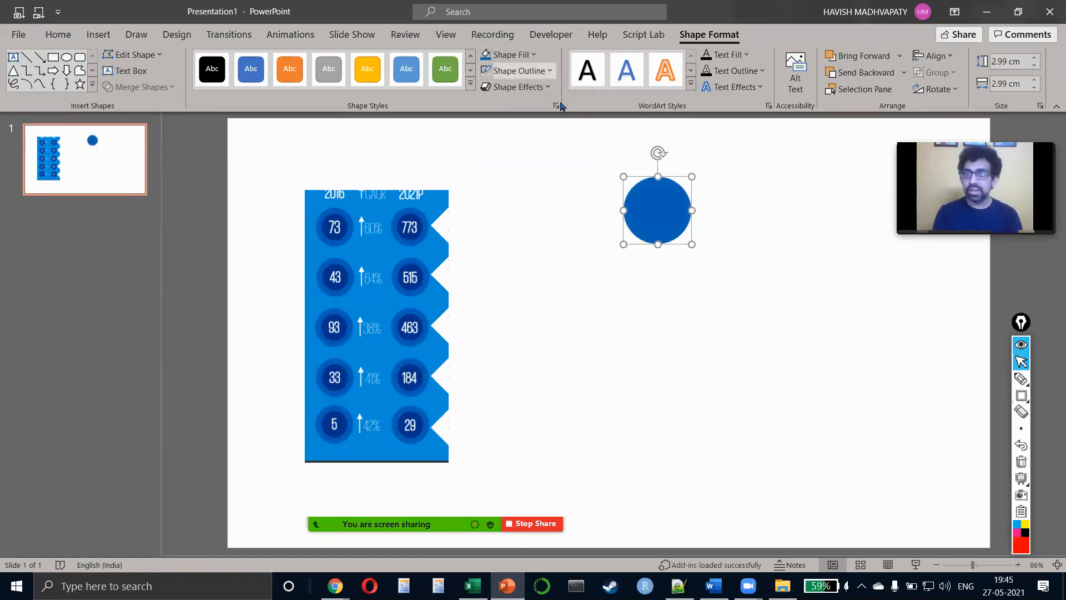
# - Duplicate the circle, shrink the copy to about 2.39 cm centred on the original, and fill it with the picture's dark blue
pyautogui.moveTo(654, 185); pyautogui.dragTo(654, 244)
pyautogui.moveTo(624, 277); pyautogui.dragTo(657, 210)
pyautogui.click(511, 59)
pyautogui.press('e')
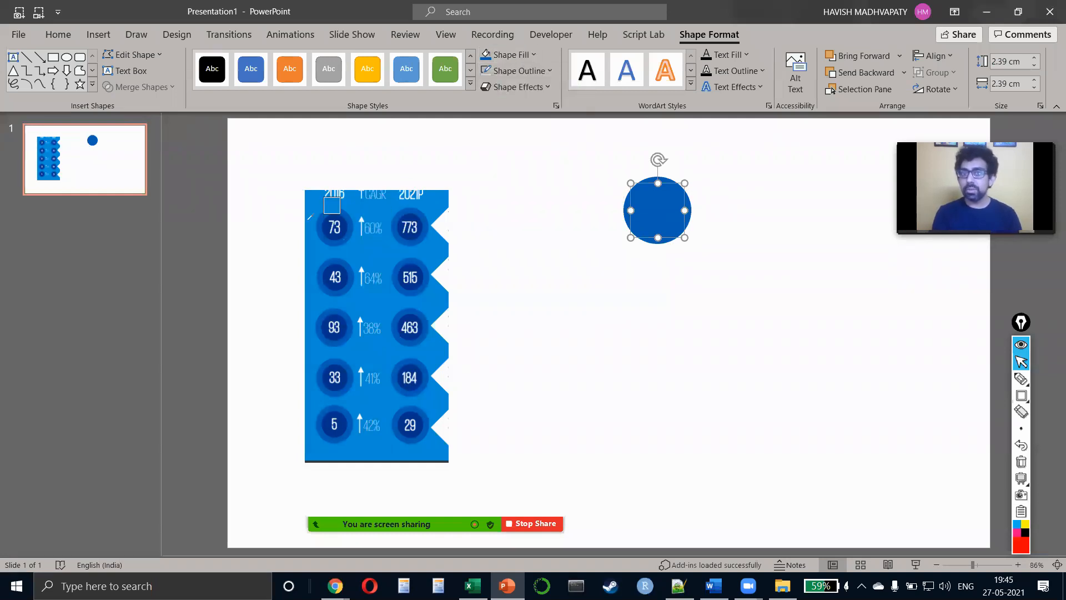
pyautogui.click(332, 222)
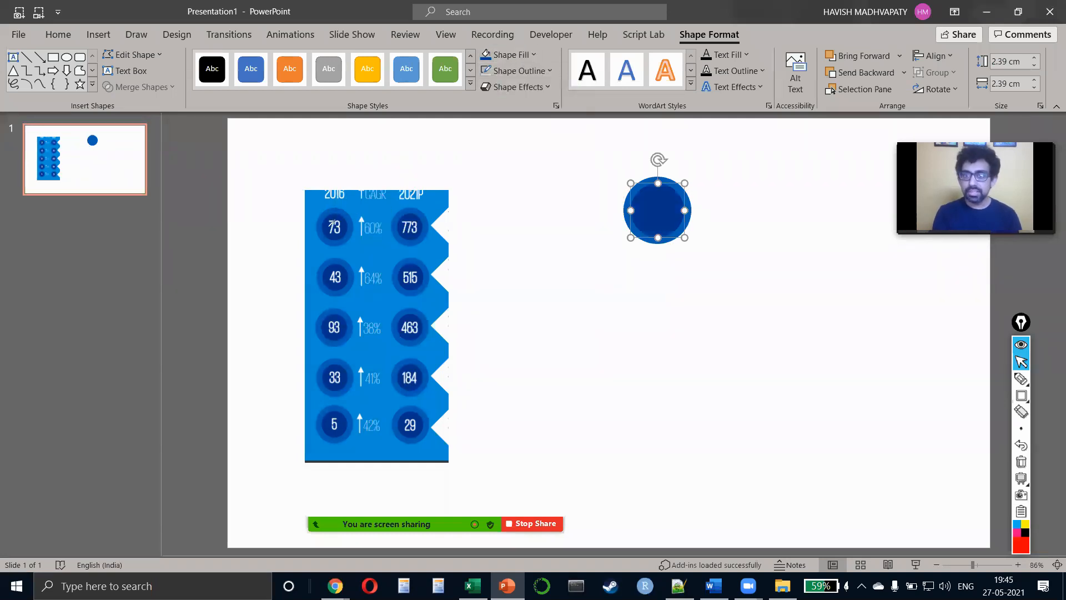
# - Copy both concentric circles together horizontally to make a second ringed circle beside the first
pyautogui.click(720, 216)
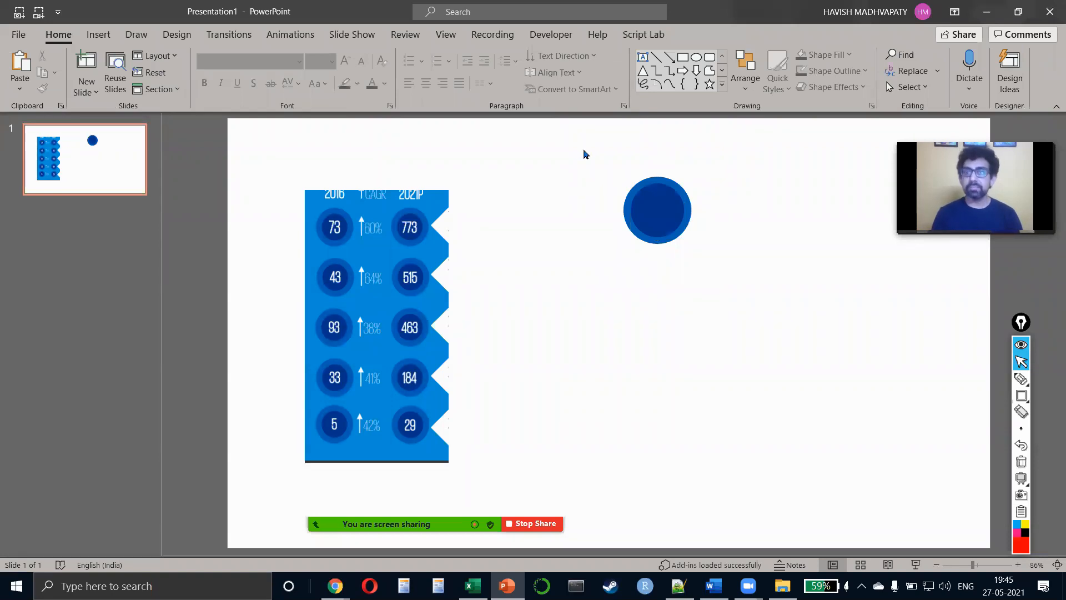
pyautogui.moveTo(581, 155); pyautogui.dragTo(769, 290)
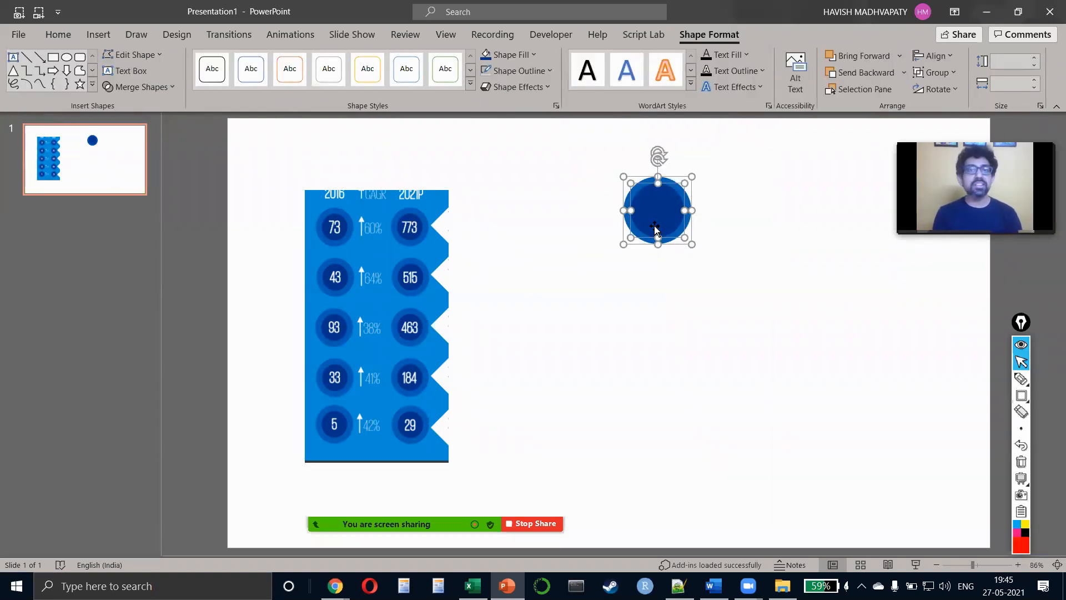
pyautogui.moveTo(655, 229); pyautogui.dragTo(768, 231)
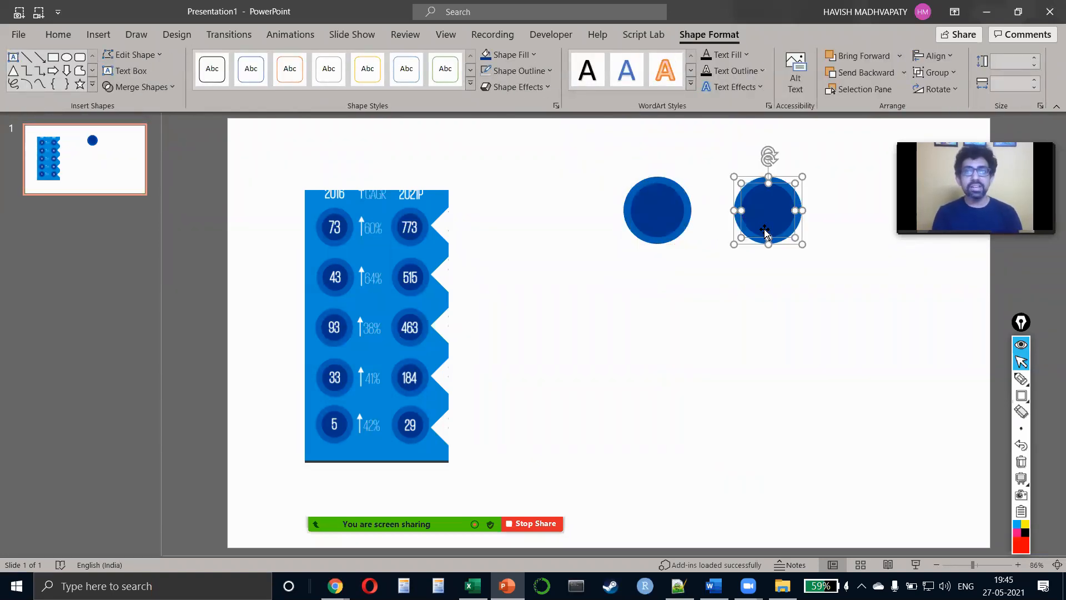
# - Copy the row of two ringed circles just below itself and repeat the duplication to build five evenly spaced rows
pyautogui.moveTo(574, 151); pyautogui.dragTo(848, 275)
pyautogui.moveTo(766, 210); pyautogui.dragTo(785, 284)
pyautogui.hotkey('ctrl', 'd')
pyautogui.hotkey('ctrl', 'd')
pyautogui.hotkey('ctrl', 'd')
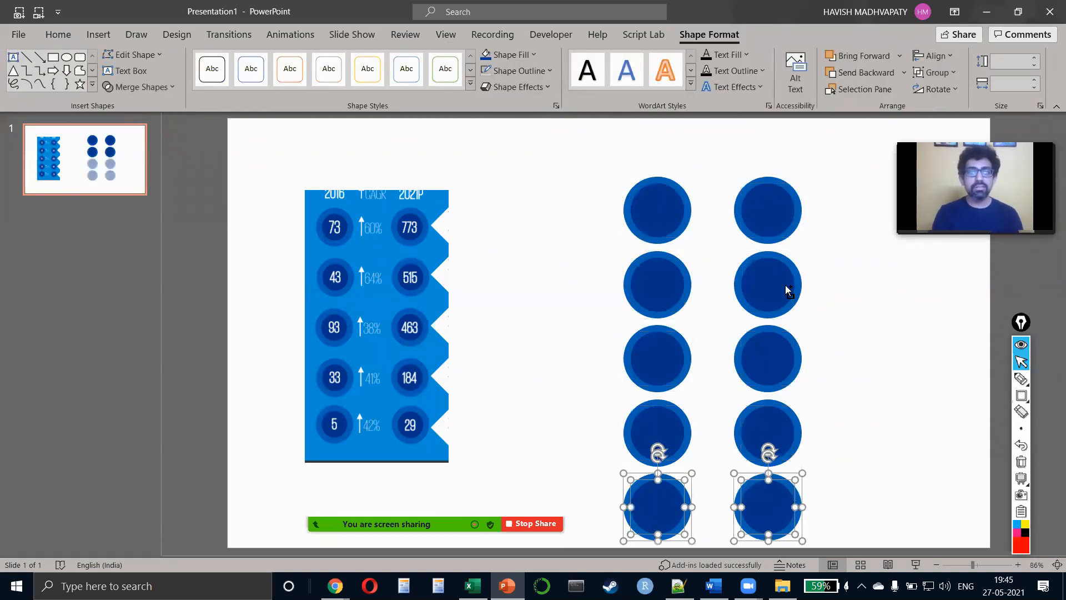
# - Draw a rectangle about 17.77 cm high and 11.96 cm wide over all ten ringed circles and send it to the back
pyautogui.click(894, 296)
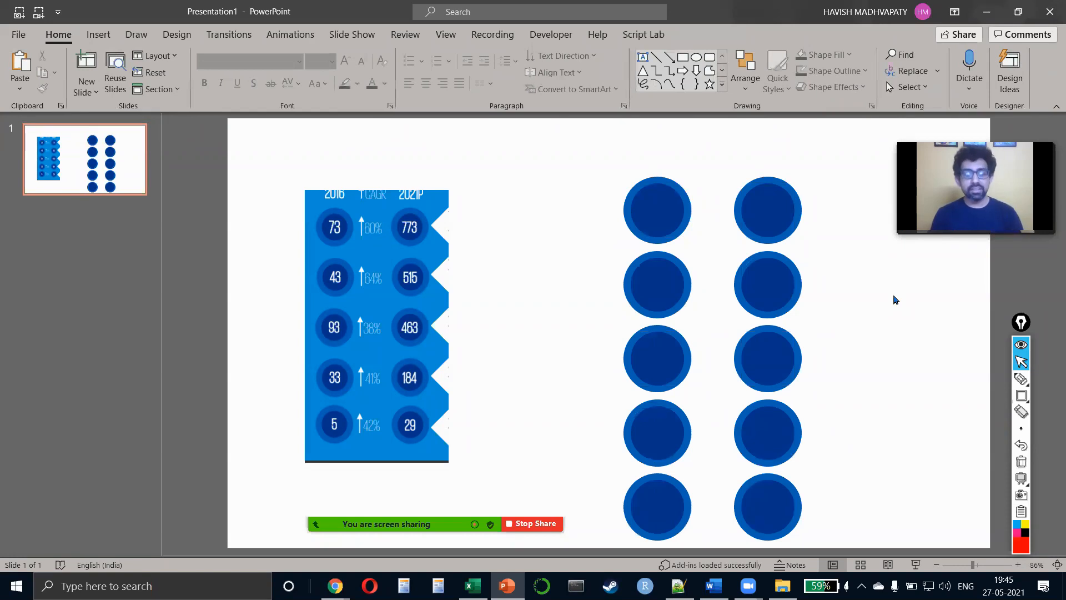
pyautogui.hotkey('alt', 'n')
pyautogui.press('s')
pyautogui.press('h')
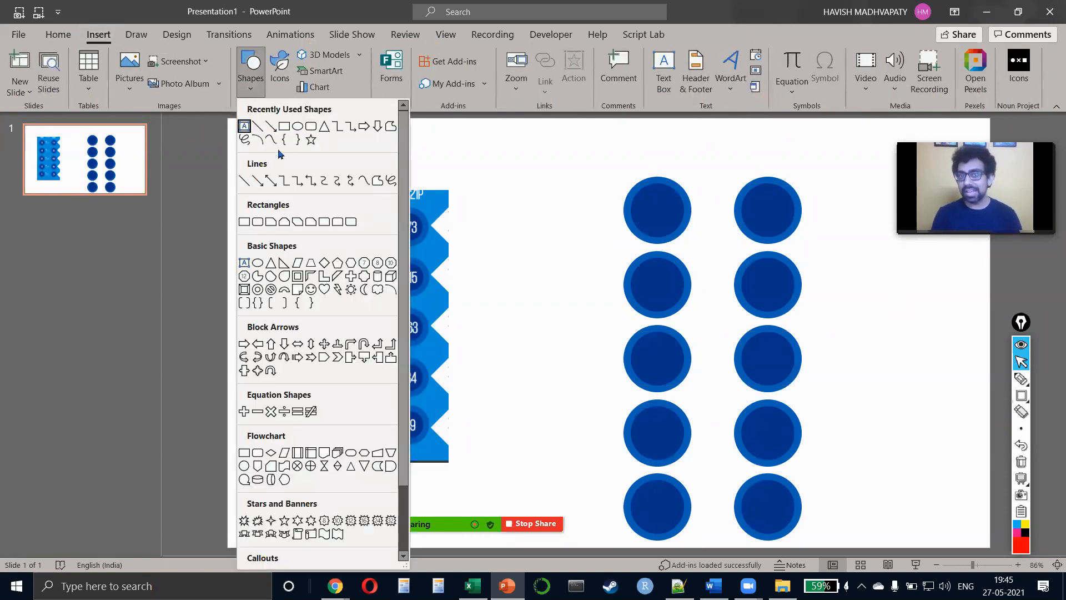
pyautogui.click(284, 126)
pyautogui.click(577, 148)
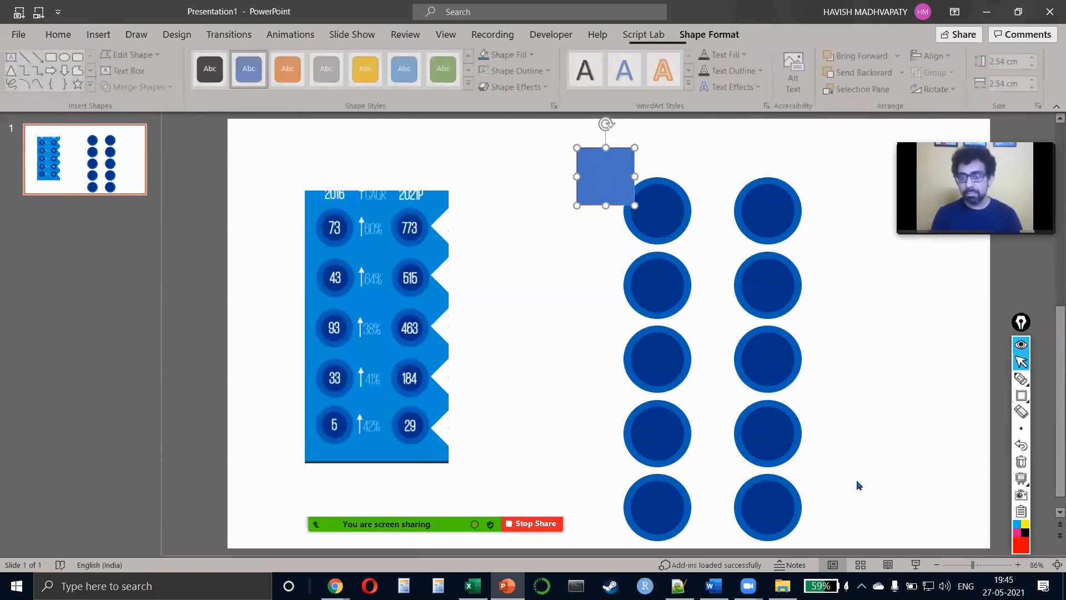
pyautogui.moveTo(730, 370); pyautogui.dragTo(846, 546)
pyautogui.rightClick(671, 201)
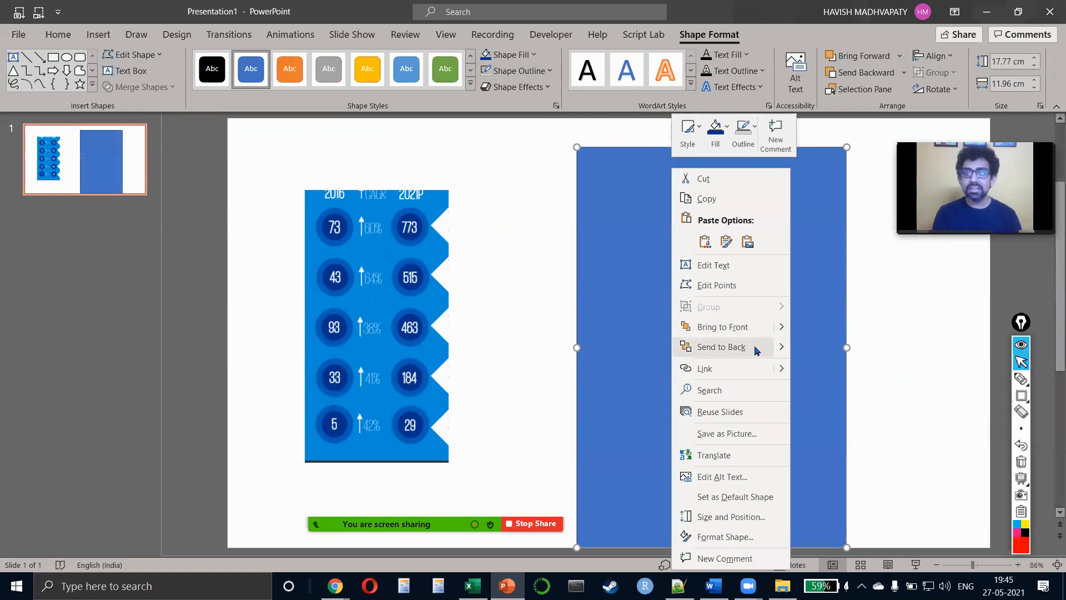
pyautogui.click(754, 351)
# - Remove the rectangle's outline and fill it with the picture's light blue background colour, sampled with the Eyedropper
pyautogui.click(520, 71)
pyautogui.press('n')
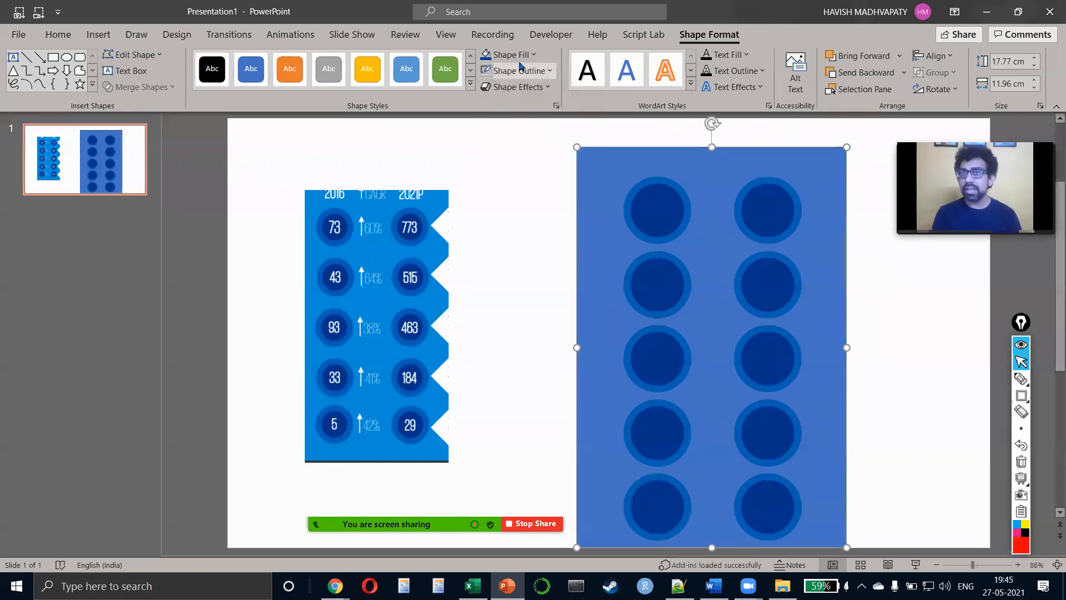
pyautogui.click(513, 55)
pyautogui.click(550, 286)
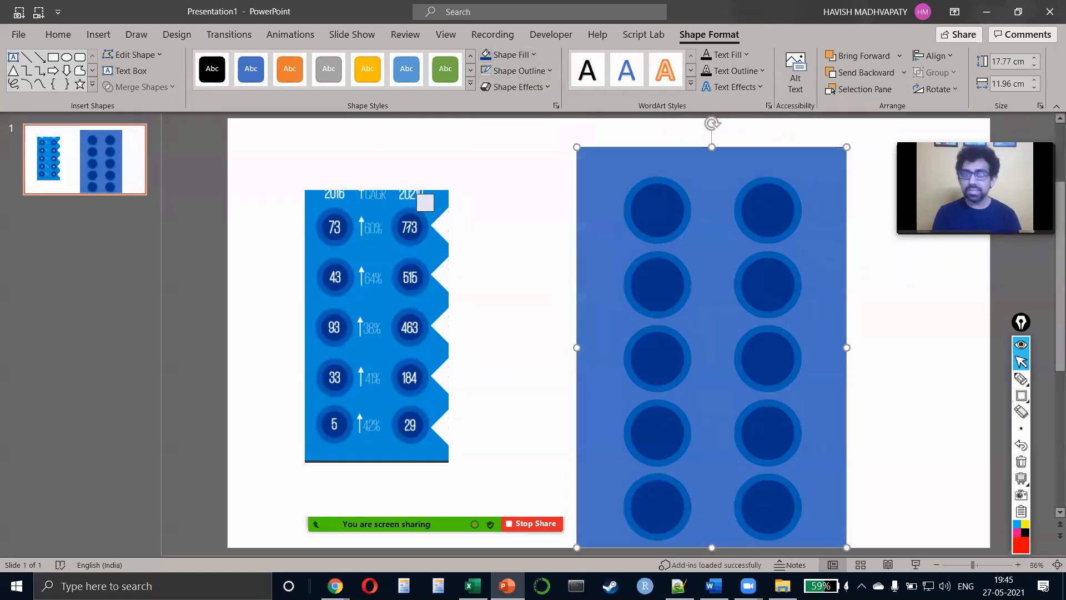
pyautogui.click(388, 254)
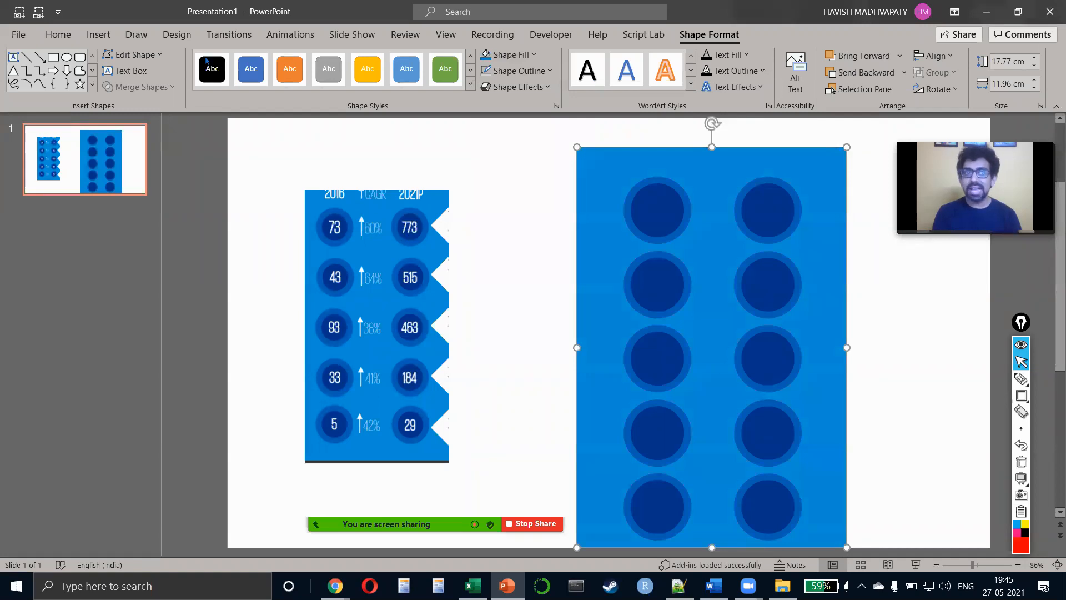
# - Search the icon library for "arrow" and insert the outlined curved arrow pointing upward
pyautogui.click(103, 36)
pyautogui.click(251, 78)
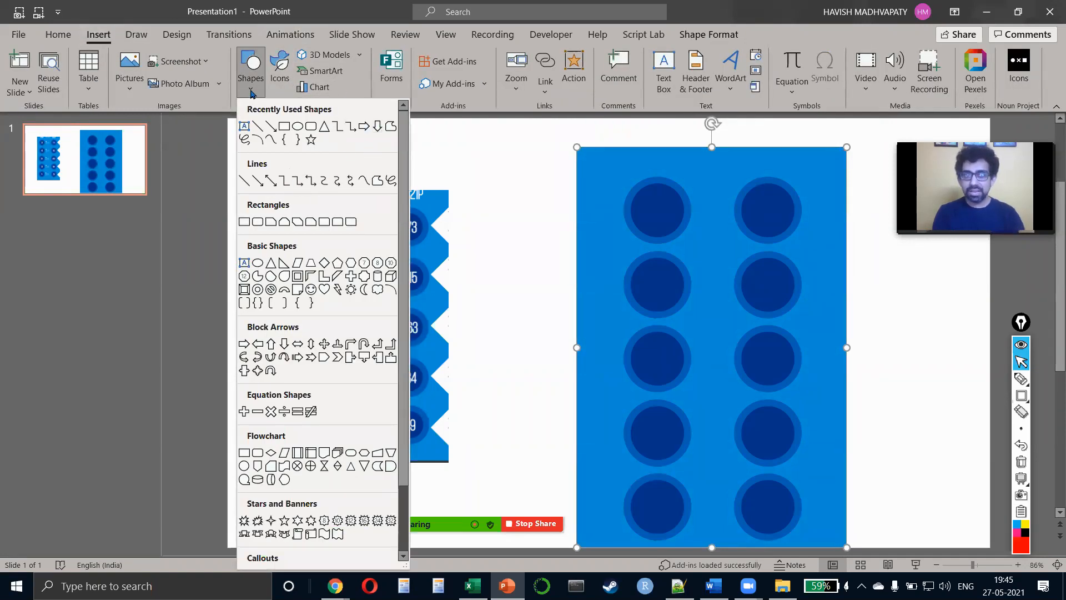
pyautogui.click(280, 70)
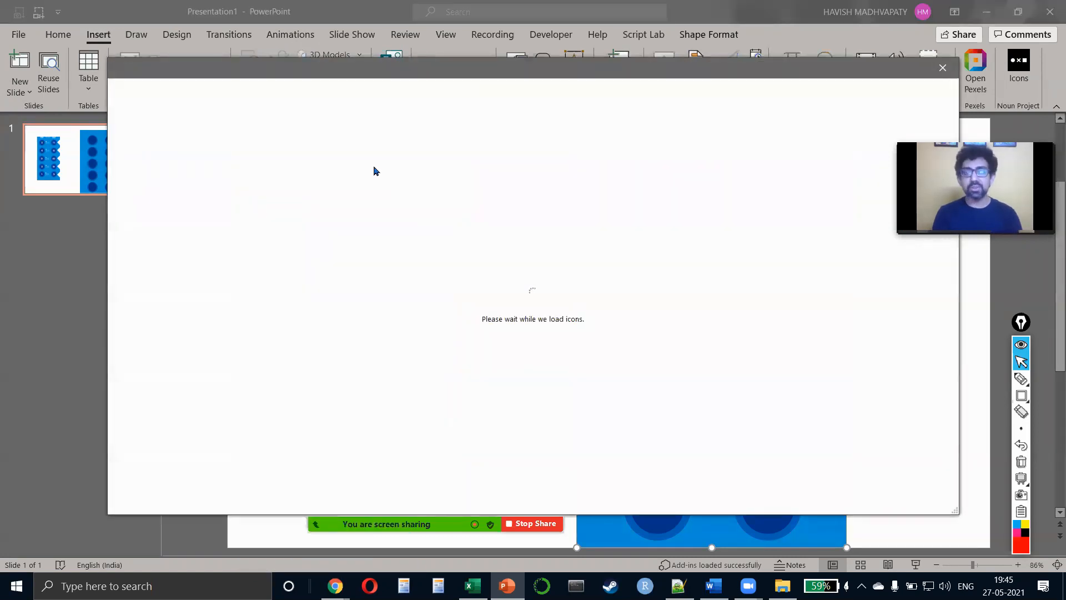
pyautogui.write('arrow')
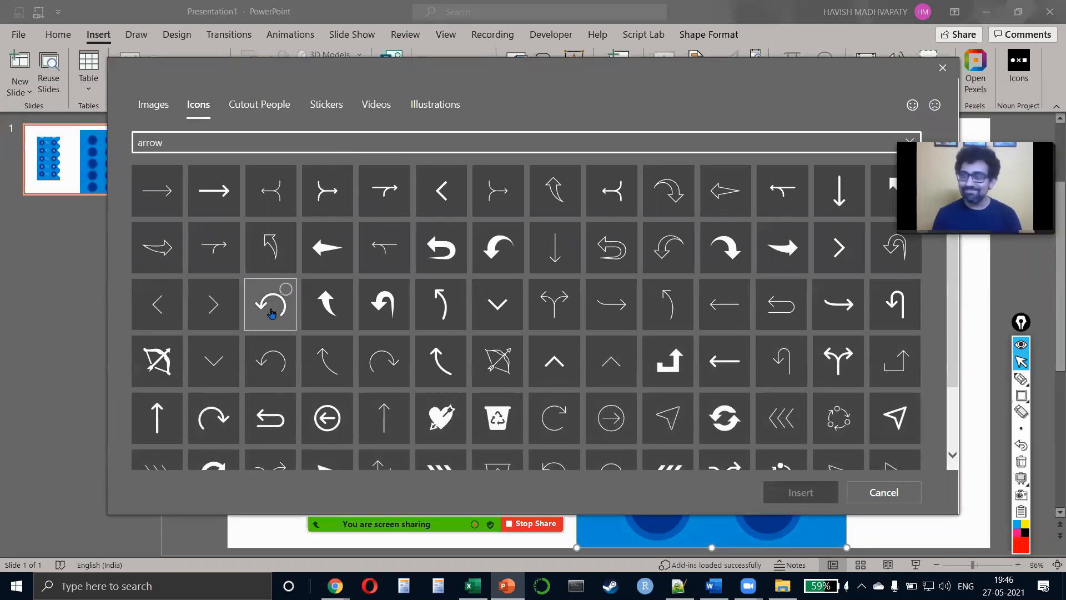
pyautogui.click(558, 201)
pyautogui.click(807, 492)
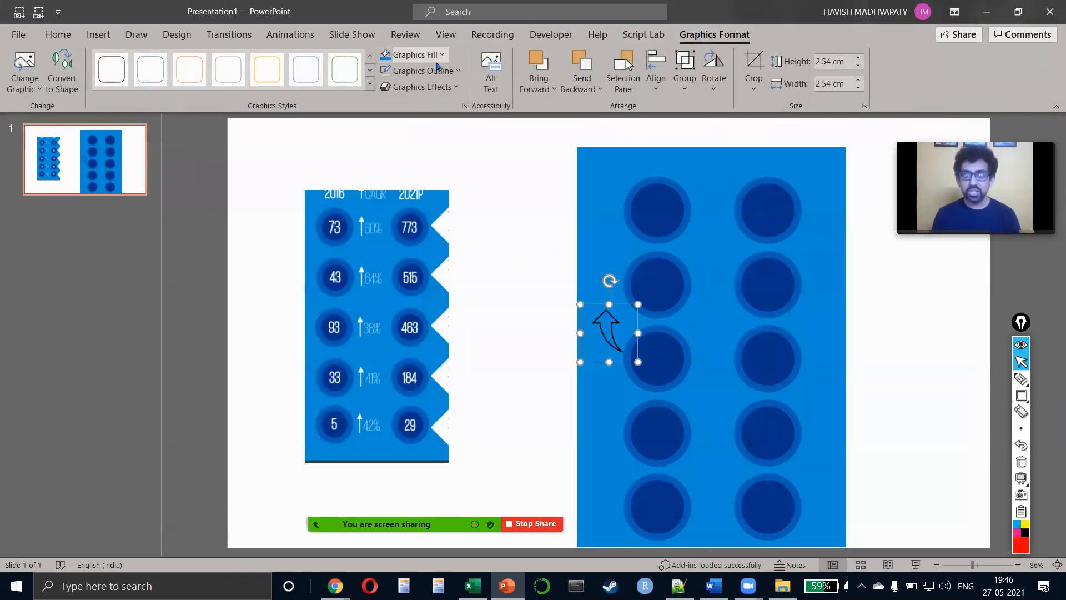
# - Set both the fill and the outline of the curved arrow icon to white
pyautogui.click(441, 55)
pyautogui.click(385, 91)
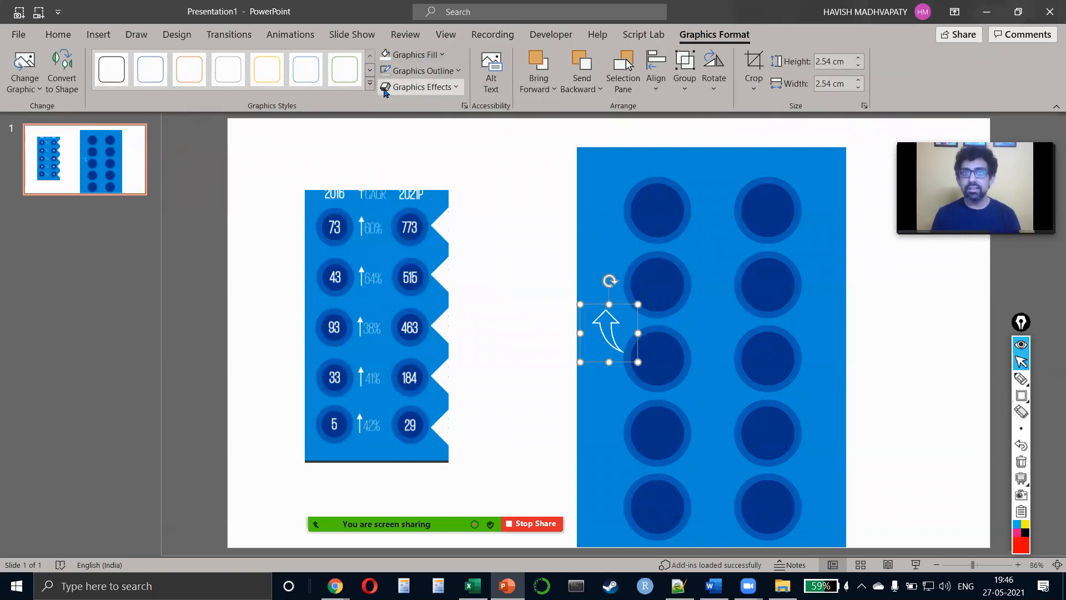
pyautogui.click(433, 71)
pyautogui.click(387, 106)
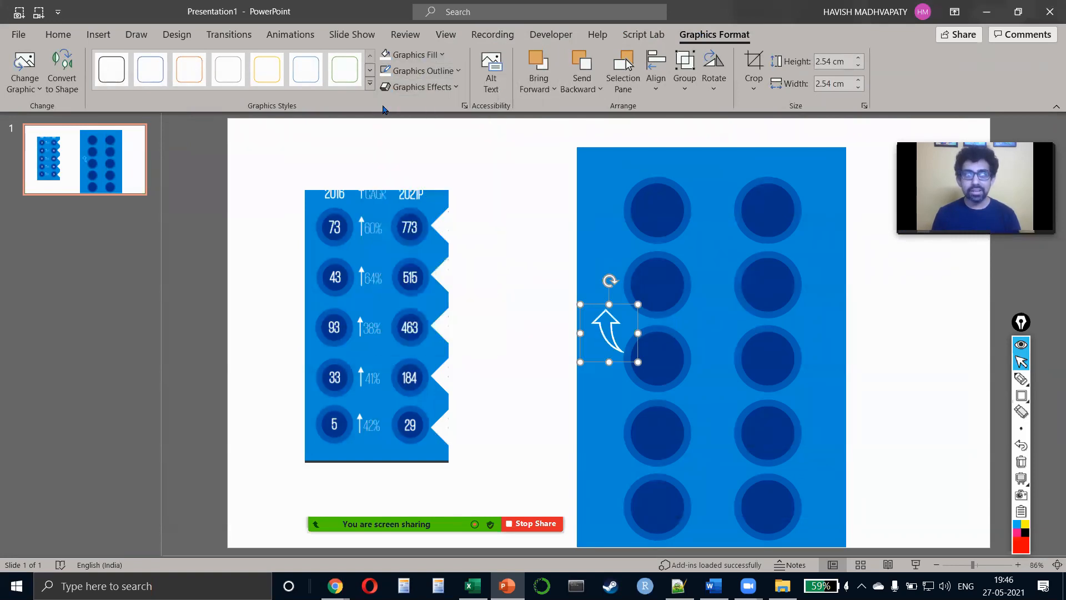
# - Place the arrow between the two circle columns and duplicate it at even spacing so each of the five rows has one
pyautogui.moveTo(611, 325); pyautogui.dragTo(720, 274)
pyautogui.hotkey('ctrl', 'd')
pyautogui.hotkey('ctrl', 'd')
pyautogui.hotkey('ctrl', 'd')
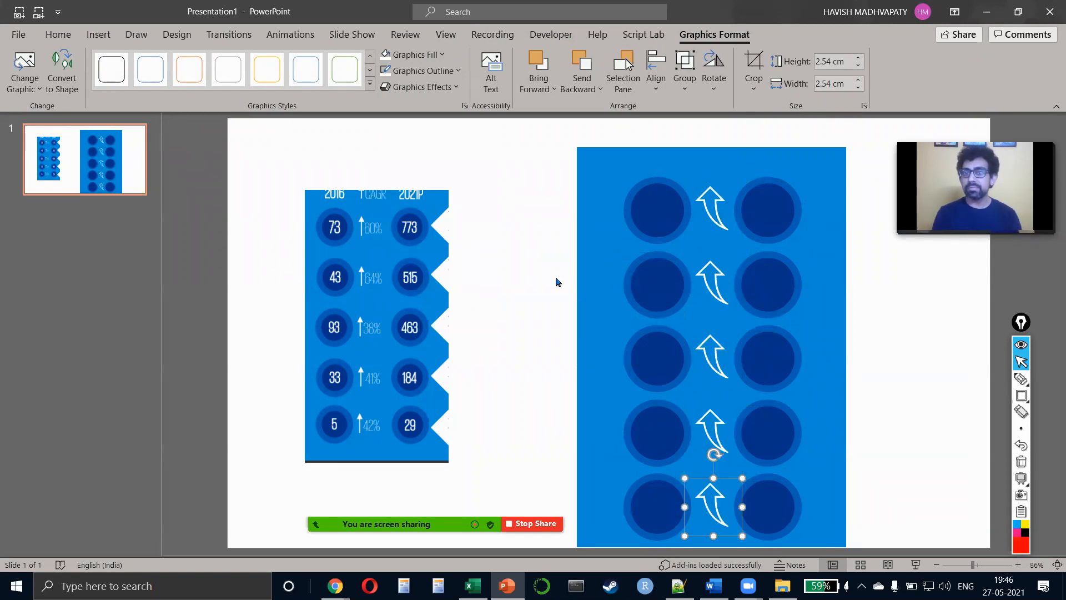
pyautogui.click(557, 282)
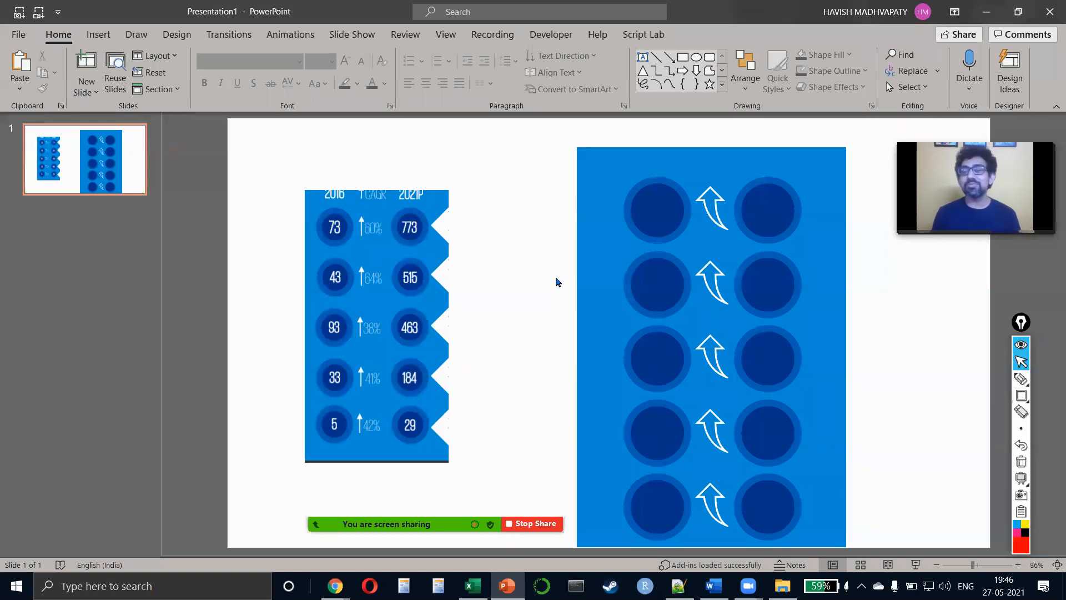
# - Copy the dark blue circle from the first row onto a new slide cleared of its placeholders
pyautogui.click(674, 204)
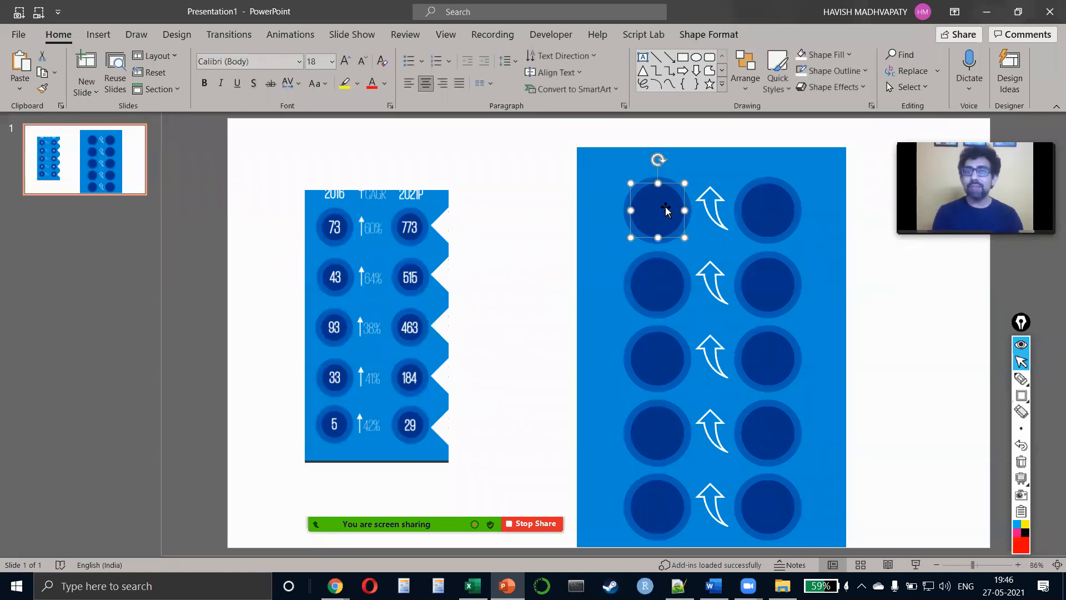
pyautogui.hotkey('ctrl', 'm')
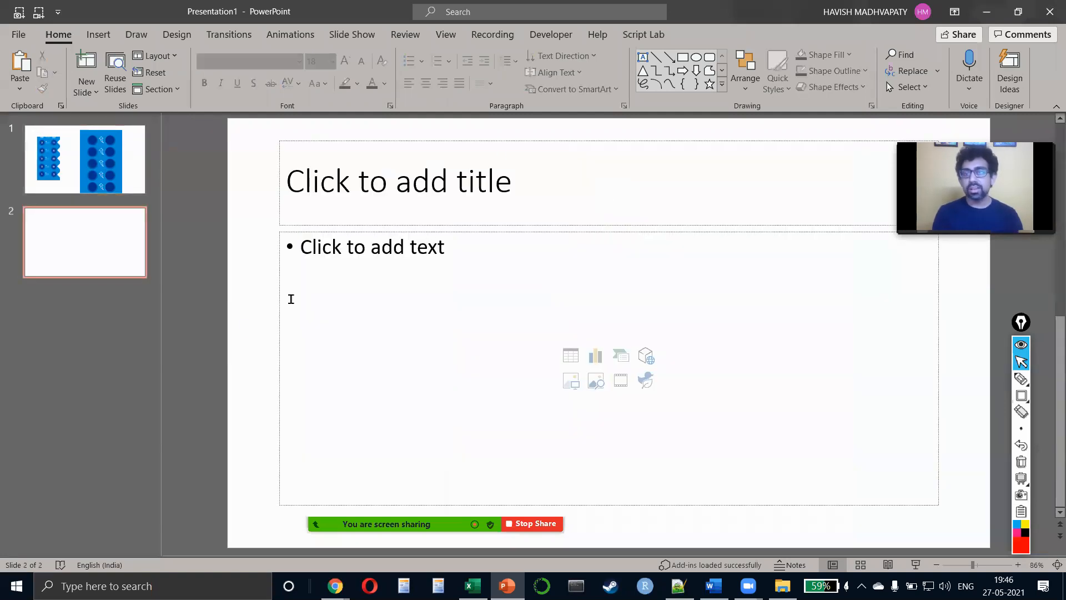
pyautogui.hotkey('ctrl', 'a')
pyautogui.press('Delete')
pyautogui.hotkey('ctrl', 'v')
# - Duplicate the circle across the new slide into an evenly spaced row of seven
pyautogui.moveTo(653, 195); pyautogui.dragTo(392, 191)
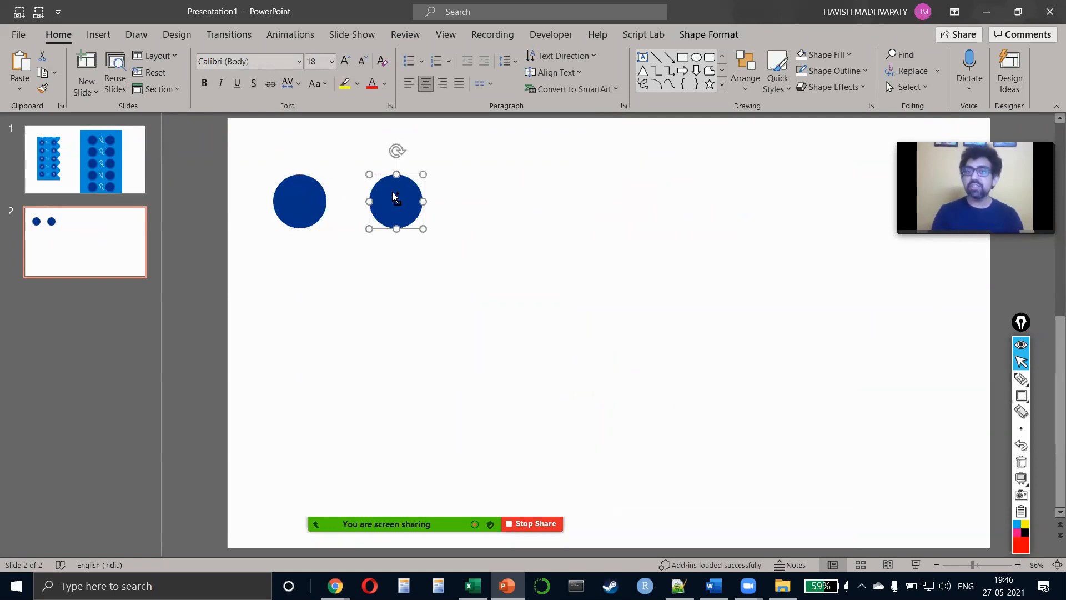
pyautogui.hotkey('ctrl', 'd')
pyautogui.hotkey('ctrl', 'd')
pyautogui.hotkey('ctrl', 'd')
pyautogui.hotkey('ctrl', 'd')
pyautogui.hotkey('ctrl', 'd')
pyautogui.click(318, 248)
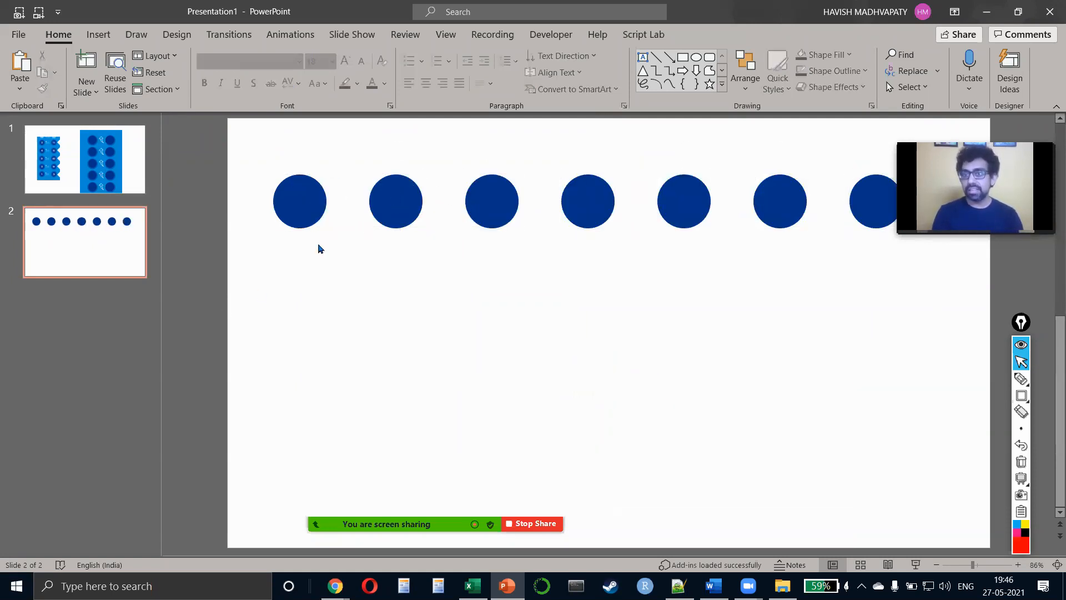
# - Duplicate the whole row of circles downward at equal spacing until there are five rows
pyautogui.moveTo(246, 303); pyautogui.dragTo(981, 114)
pyautogui.moveTo(785, 190); pyautogui.dragTo(788, 265)
pyautogui.hotkey('ctrl', 'd')
pyautogui.hotkey('ctrl', 'd')
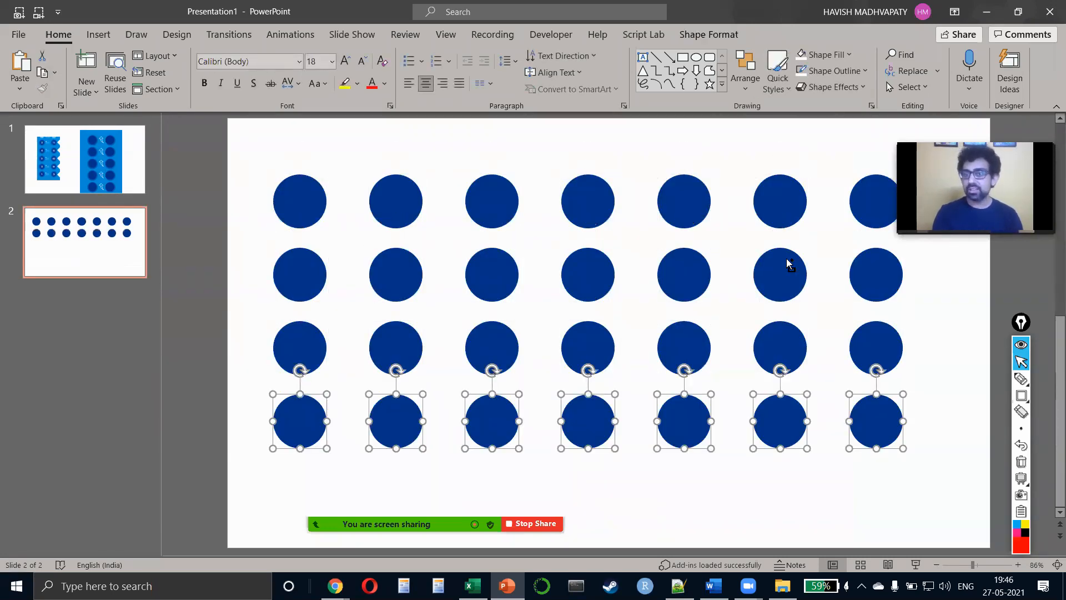
pyautogui.hotkey('ctrl', 'd')
pyautogui.click(960, 302)
# - Undo the circle duplications until only a single circle remains on the slide
pyautogui.hotkey('ctrl', 'z')
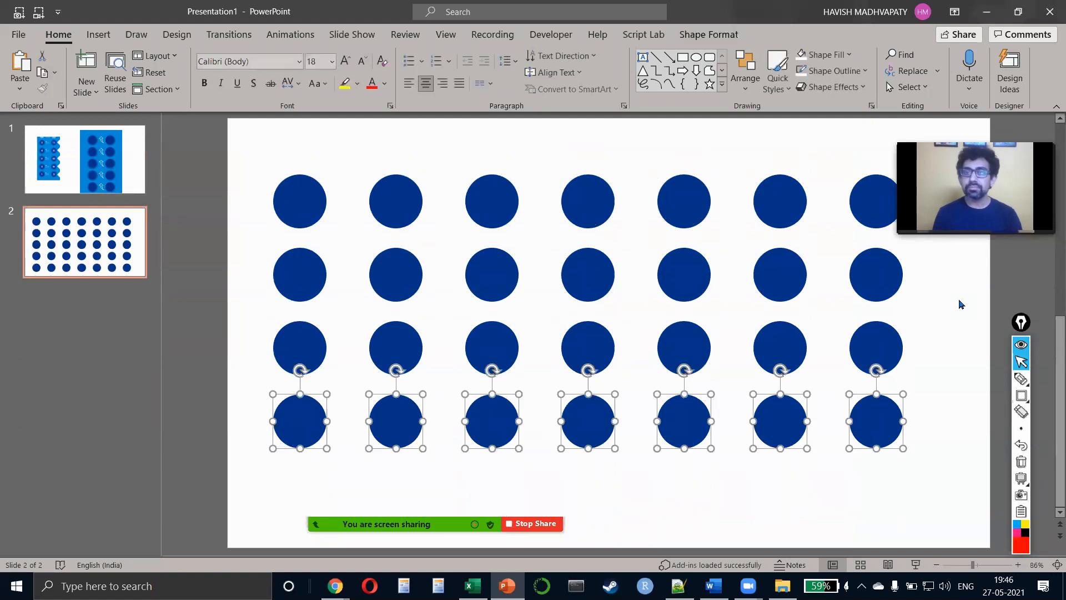
pyautogui.hotkey('ctrl', 'z')
pyautogui.hotkey('ctrl', 'z')
pyautogui.hotkey('ctrl', 'z')
pyautogui.hotkey('ctrl', 'z')
pyautogui.hotkey('ctrl', 'z')
pyautogui.hotkey('ctrl', 'z')
pyautogui.hotkey('ctrl', 'z')
pyautogui.hotkey('ctrl', 'z')
pyautogui.hotkey('ctrl', 'z')
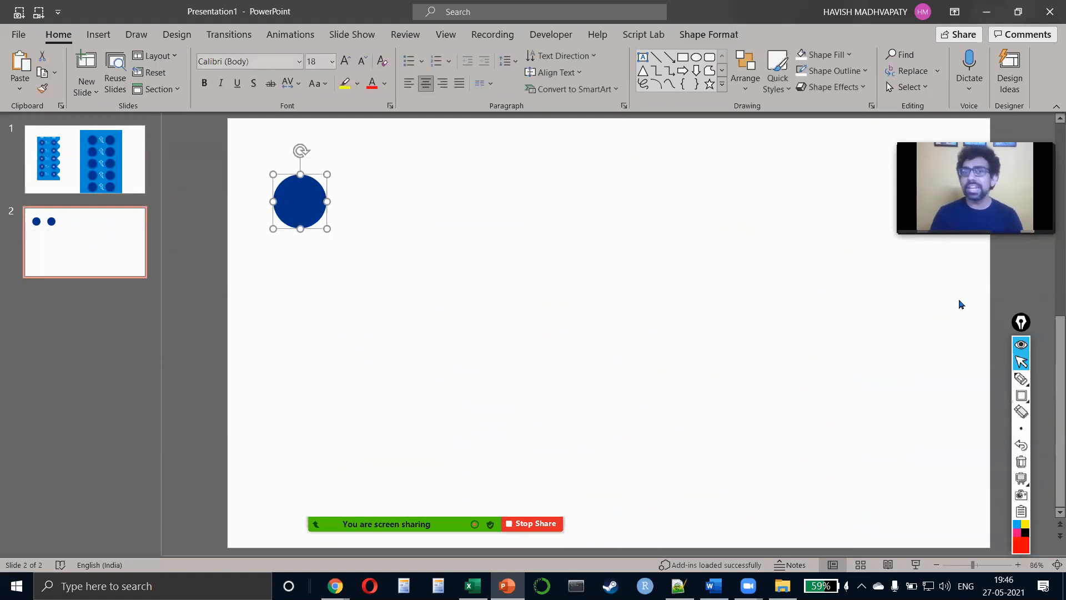
# - On slide 1, shrink the light blue background rectangle at both sides and its upper edge to fit closely around the circles
pyautogui.click(88, 165)
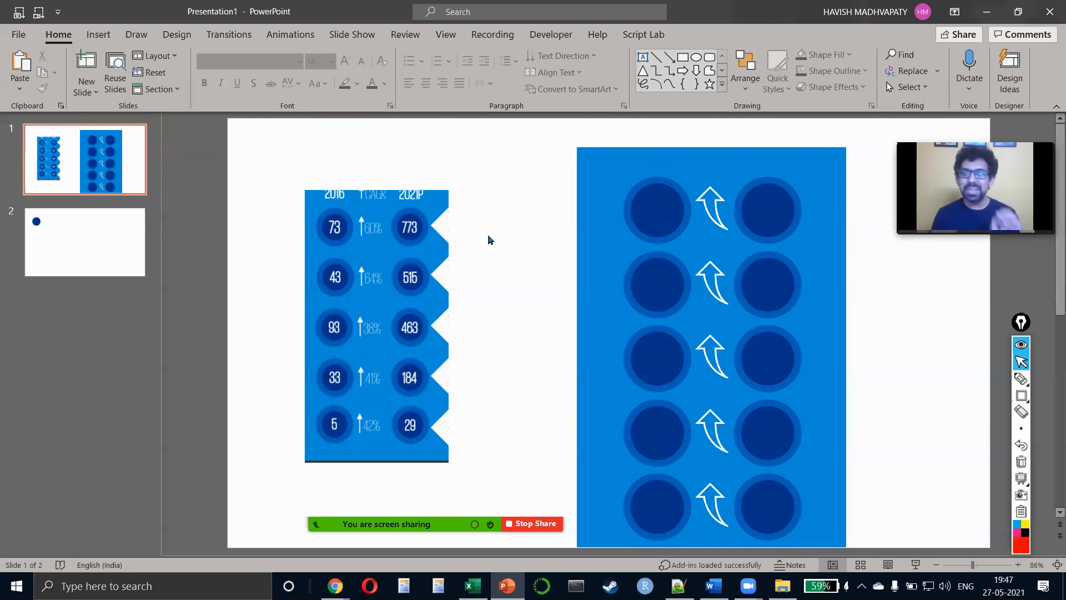
pyautogui.click(601, 271)
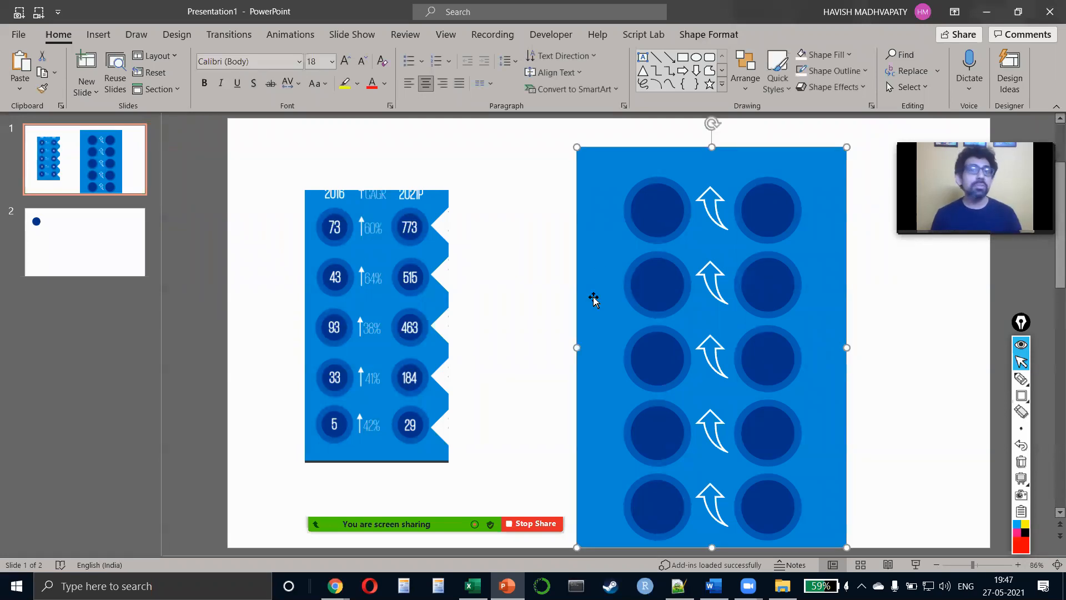
pyautogui.moveTo(578, 347); pyautogui.dragTo(615, 347)
pyautogui.moveTo(846, 347); pyautogui.dragTo(811, 347)
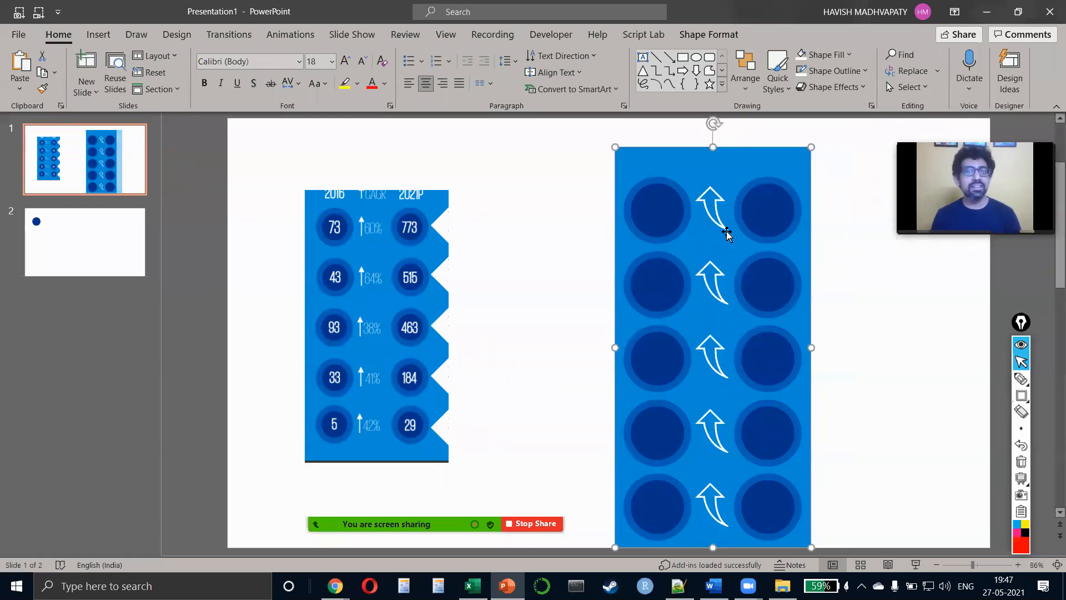
pyautogui.moveTo(713, 149); pyautogui.dragTo(706, 171)
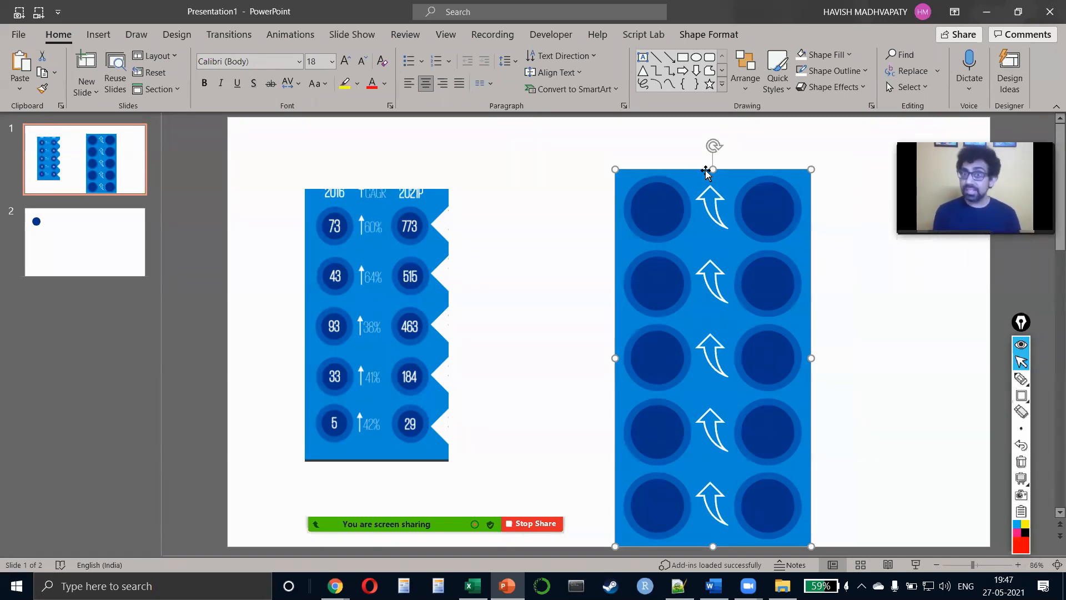
# - Switch to Chrome and look through the KPMG Online Education in India report for its infographic and chart layouts
pyautogui.hotkey('alt', 'Tab')
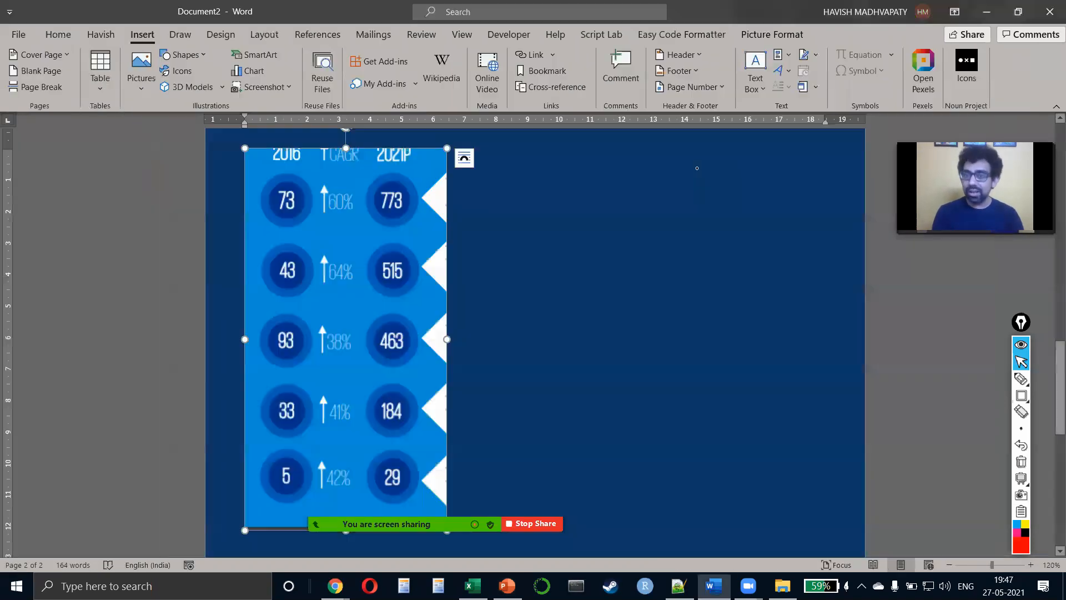
pyautogui.hotkey('alt', 'Tab')
pyautogui.hotkey('alt', 'Tab')
pyautogui.scroll(-15, 611, 398)
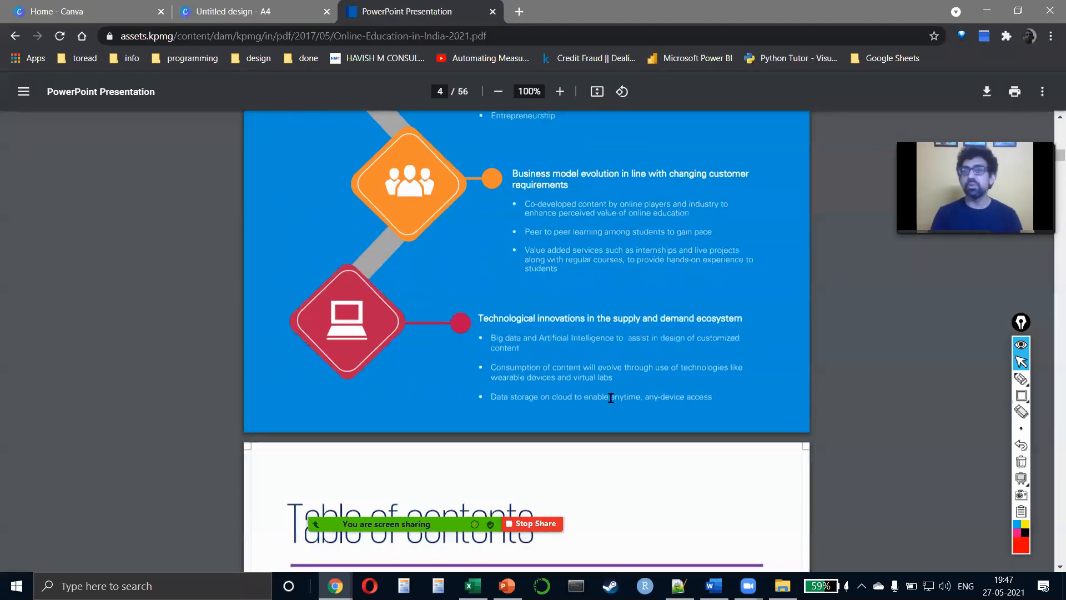
pyautogui.scroll(-20, 610, 398)
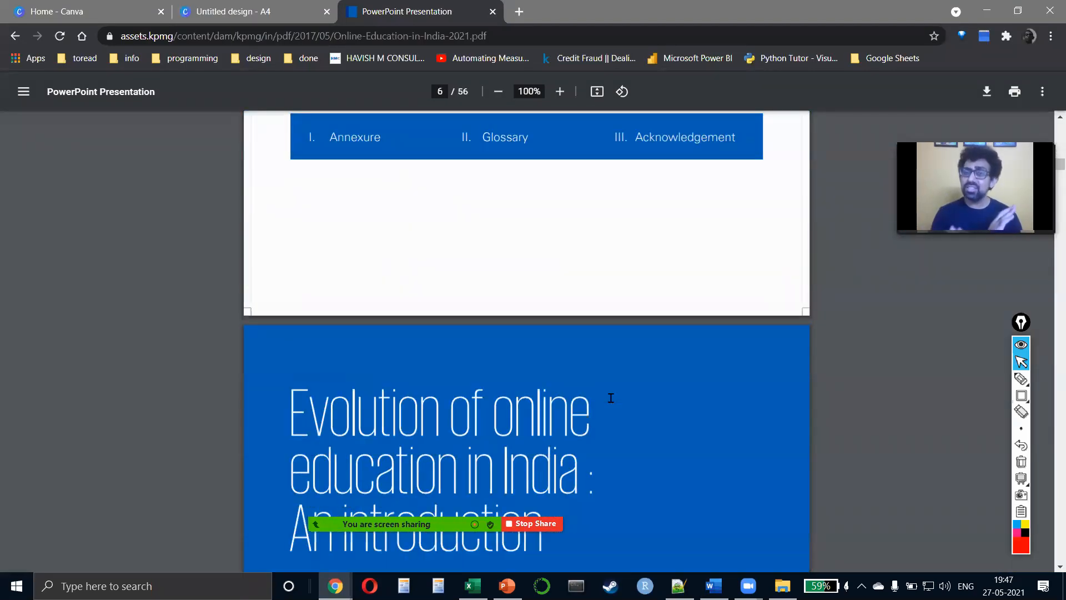
pyautogui.scroll(-20, 611, 397)
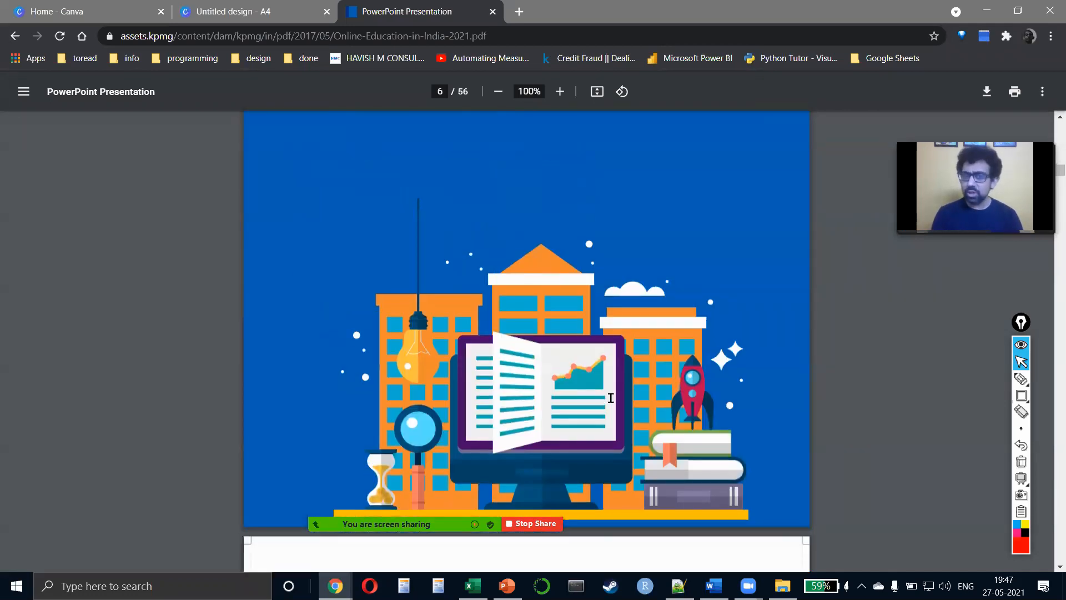
pyautogui.scroll(-2, 610, 398)
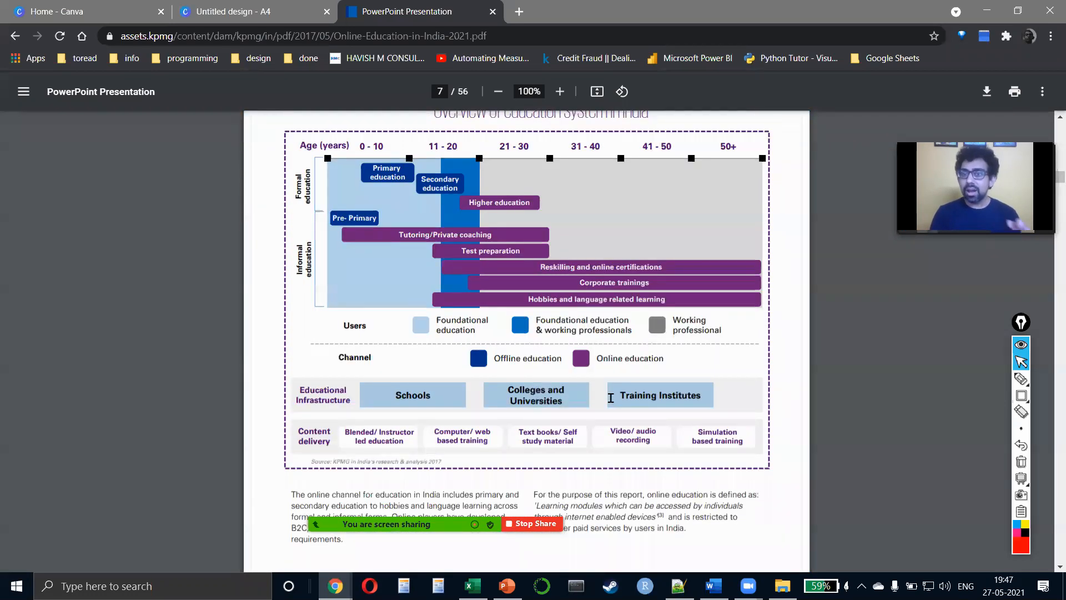
# - Return to the Google results and check the two KPMG "The education sector in India" results, the PDF and the web article
pyautogui.hotkey('alt', 'Left')
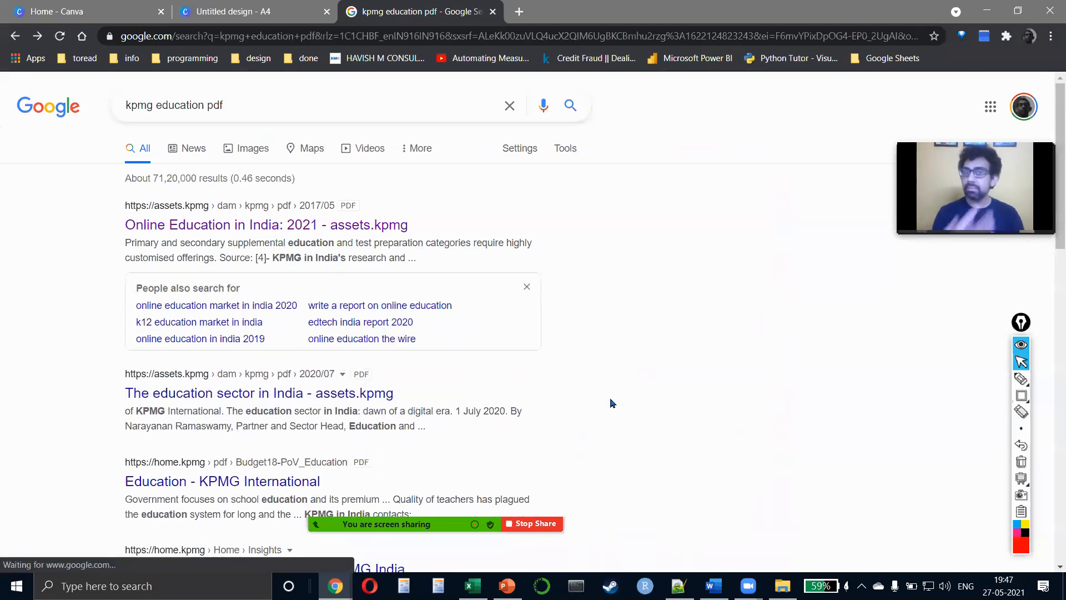
pyautogui.click(331, 395)
pyautogui.scroll(-20, 331, 394)
pyautogui.scroll(5, 331, 395)
pyautogui.hotkey('alt', 'Left')
pyautogui.scroll(-6, 329, 391)
pyautogui.click(321, 356)
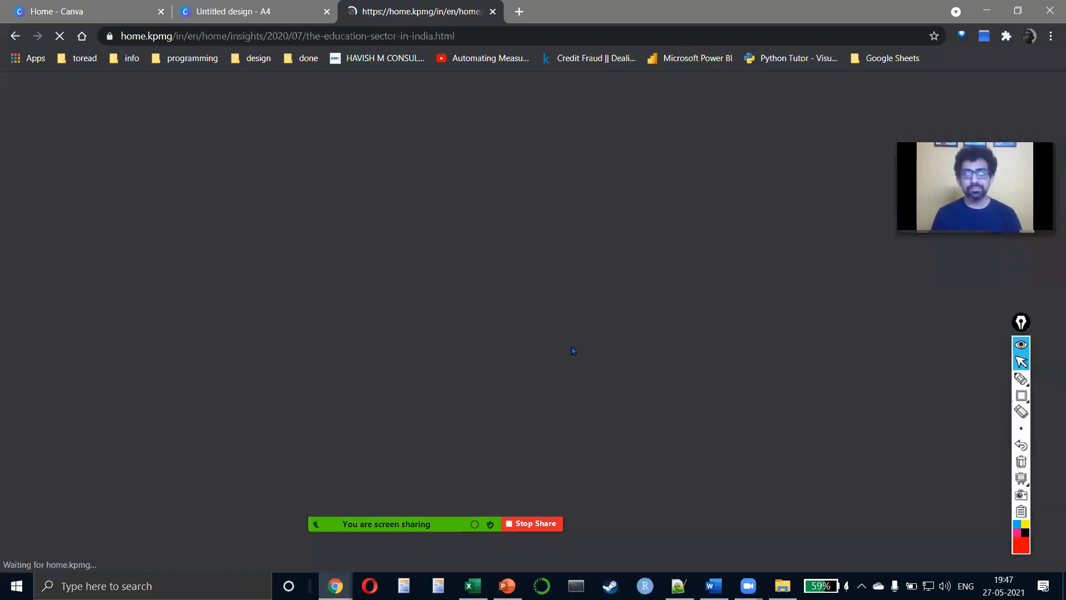
pyautogui.scroll(-10, 574, 349)
pyautogui.hotkey('alt', 'Left')
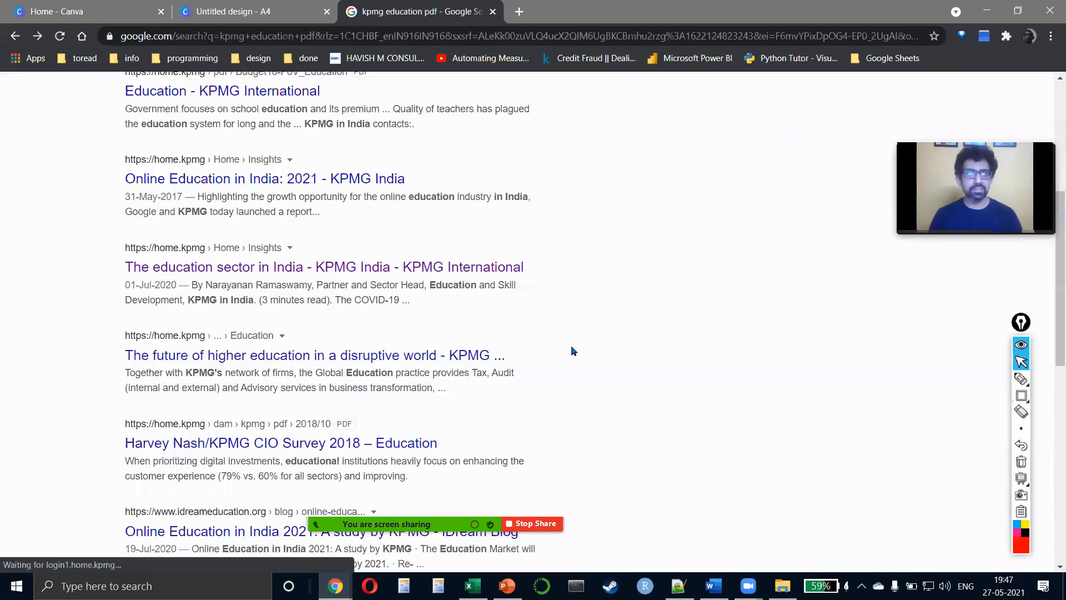
# - Change the Google search to "ey automotive pdf" and show the results for that spelling
pyautogui.scroll(5, 571, 346)
pyautogui.doubleClick(177, 102)
pyautogui.press('Left')
pyautogui.press('Left')
pyautogui.hotkey('ctrl', 'shift', 'Left')
pyautogui.write('ey')
pyautogui.press('Right')
pyautogui.hotkey('shift', 'Right')
pyautogui.hotkey('shift', 'Right')
pyautogui.hotkey('shift', 'Right')
pyautogui.hotkey('shift', 'Right')
pyautogui.hotkey('shift', 'Right')
pyautogui.hotkey('shift', 'Right')
pyautogui.hotkey('shift', 'Right')
pyautogui.hotkey('shift', 'Right')
pyautogui.hotkey('shift', 'Right')
pyautogui.hotkey('shift', 'Right')
pyautogui.write('automtoiv')
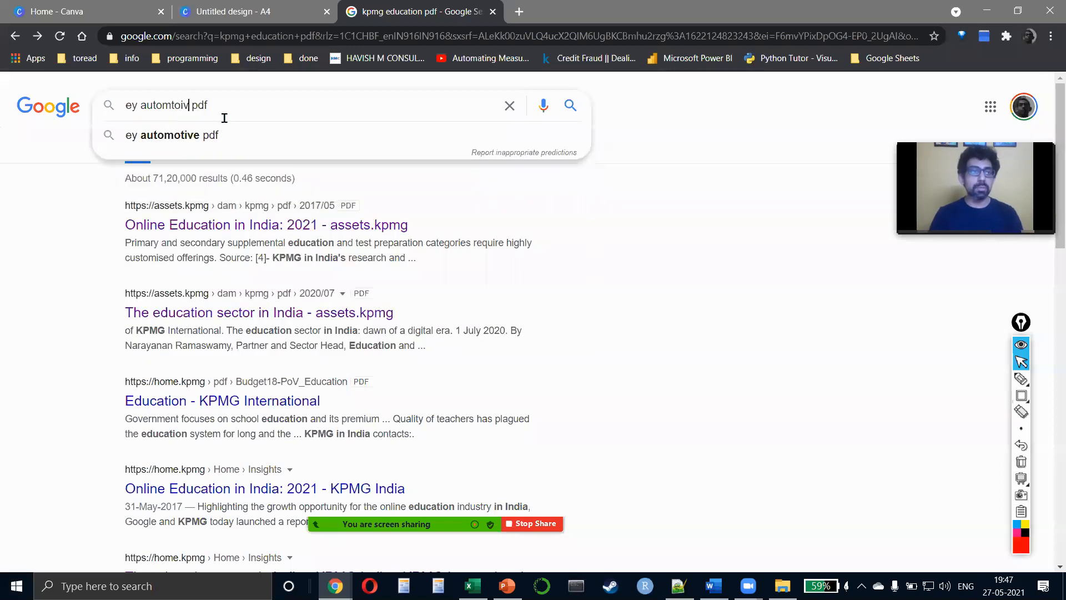
pyautogui.write('e')
pyautogui.press('Return')
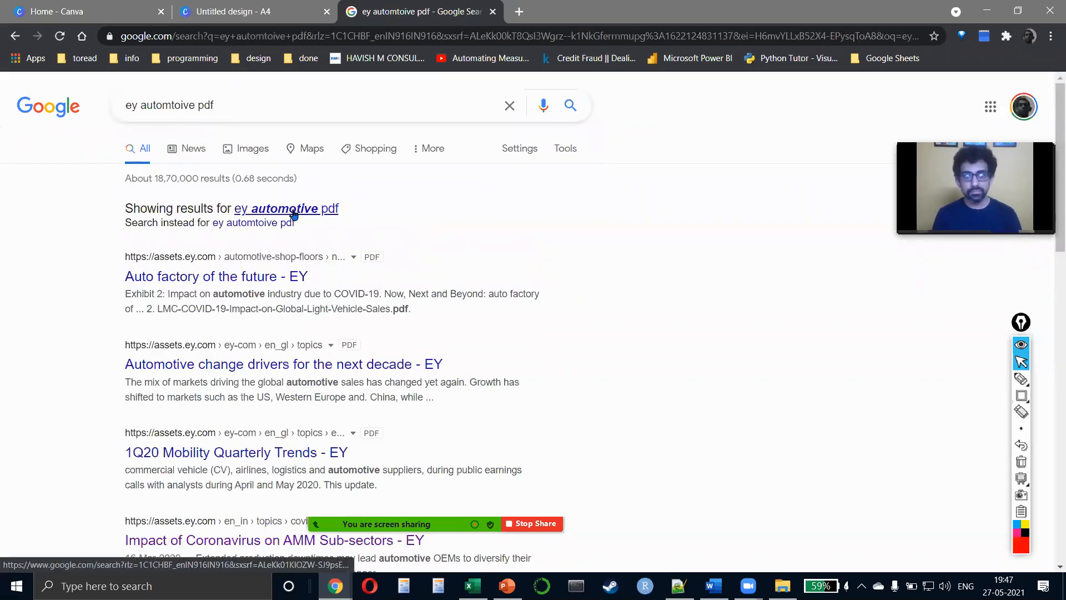
pyautogui.click(294, 213)
# - Open EY's "Auto factory of the future" PDF and examine the design of its contents, preface and exhibit pages
pyautogui.click(257, 225)
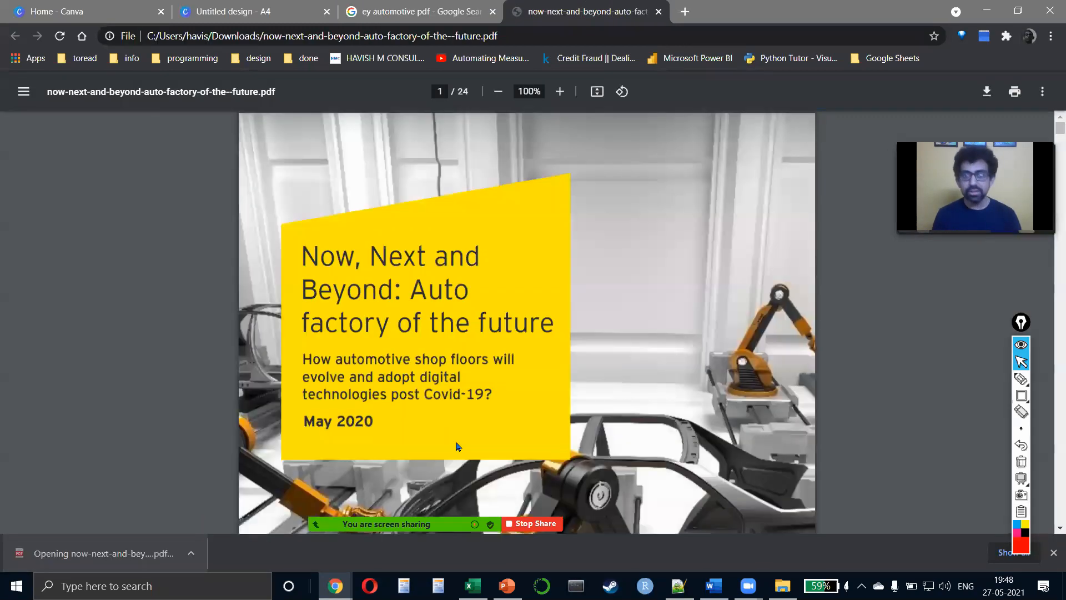
pyautogui.scroll(-15, 456, 446)
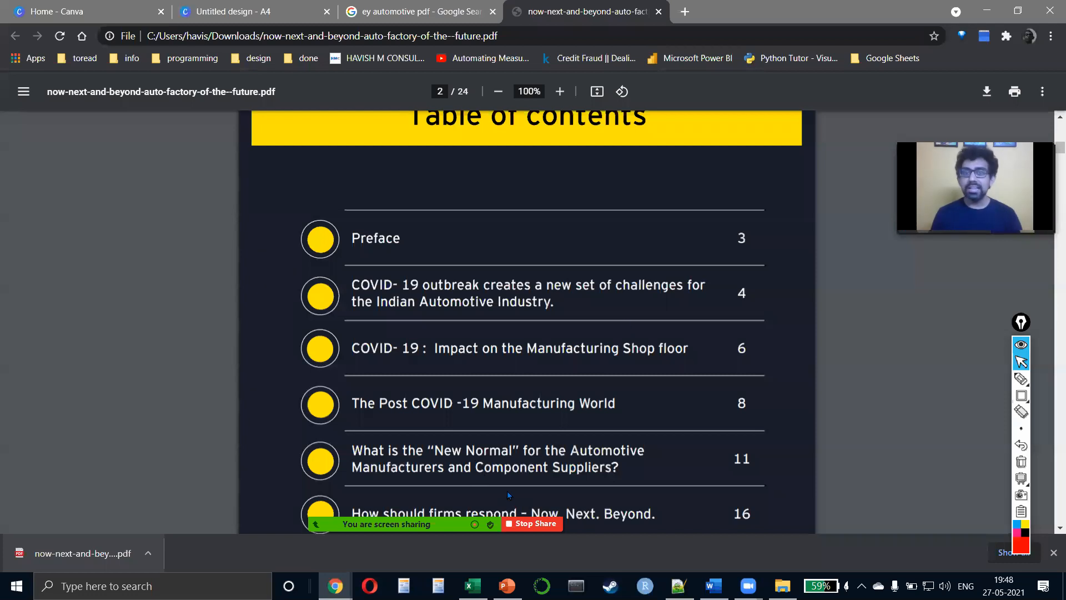
pyautogui.scroll(-3, 666, 281)
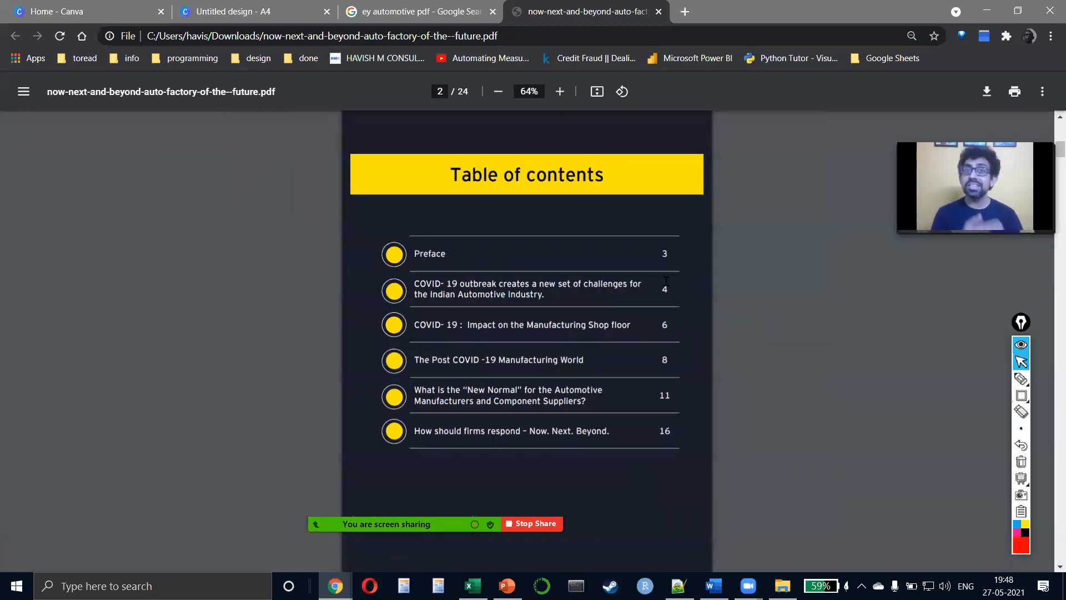
pyautogui.scroll(-15, 666, 281)
pyautogui.scroll(6, 572, 279)
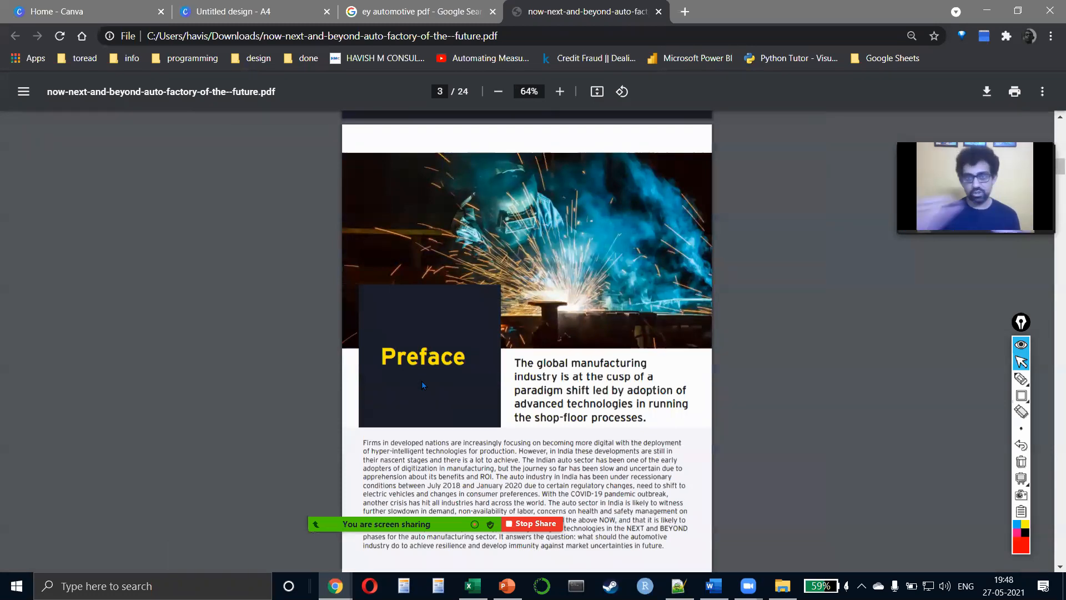
pyautogui.scroll(-10, 422, 381)
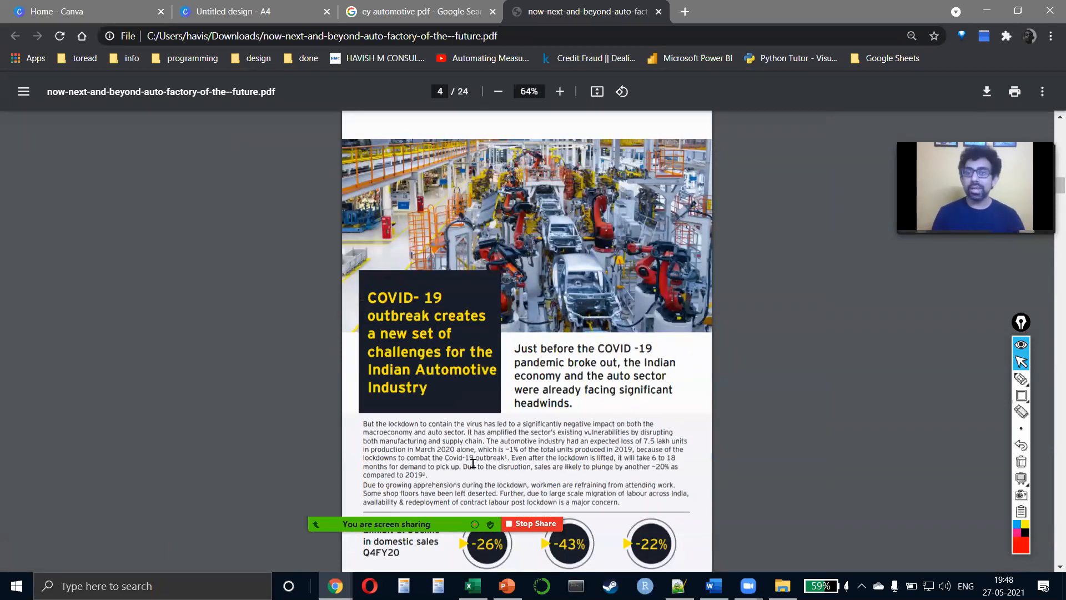
pyautogui.scroll(-4, 472, 462)
pyautogui.scroll(-7, 486, 356)
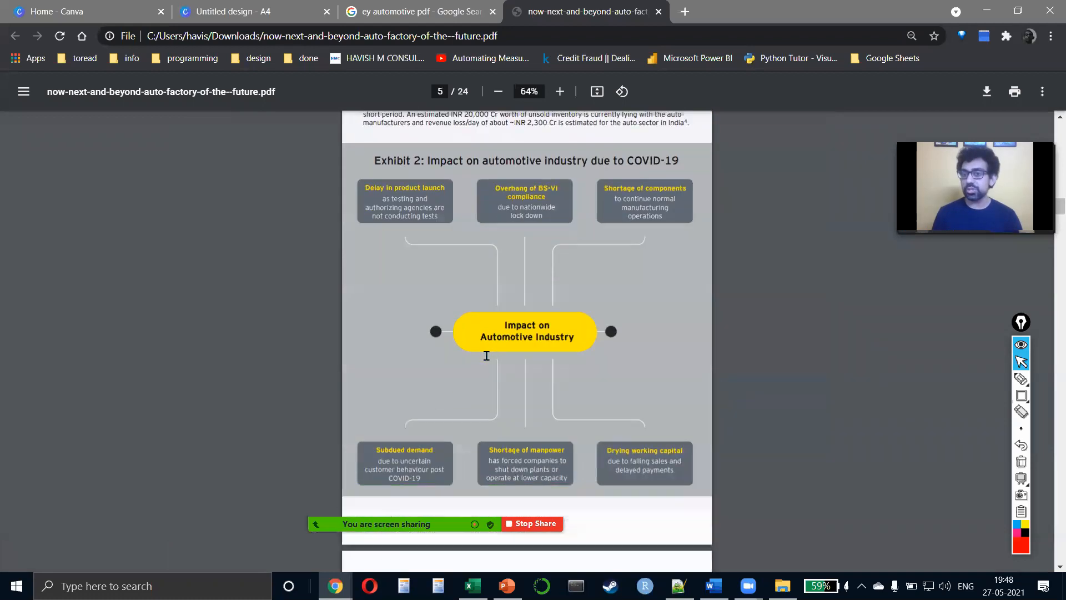
# - Look through the EY report from Exhibit 2 to the "Three major factors" page, examining the diagram and numbered-circle layouts
pyautogui.scroll(-3, 486, 356)
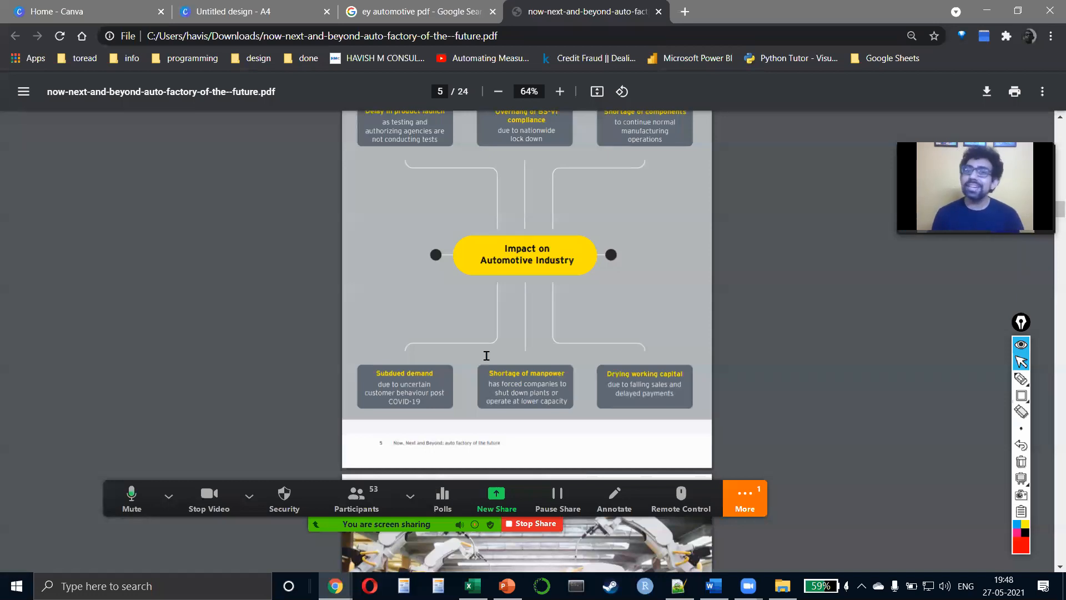
pyautogui.scroll(-15, 486, 355)
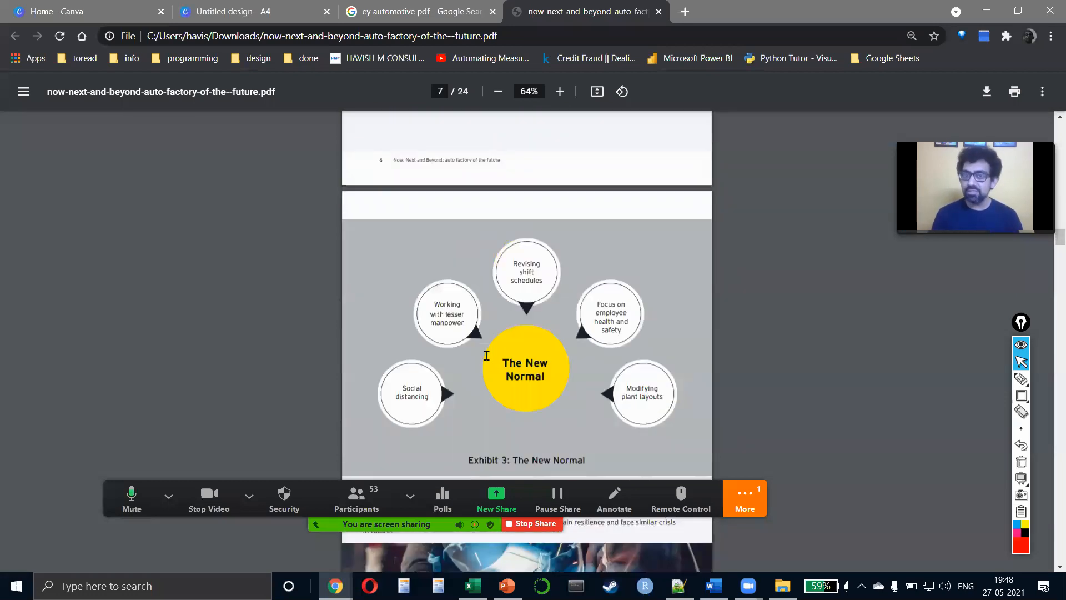
pyautogui.scroll(-3, 486, 355)
pyautogui.scroll(-14, 487, 356)
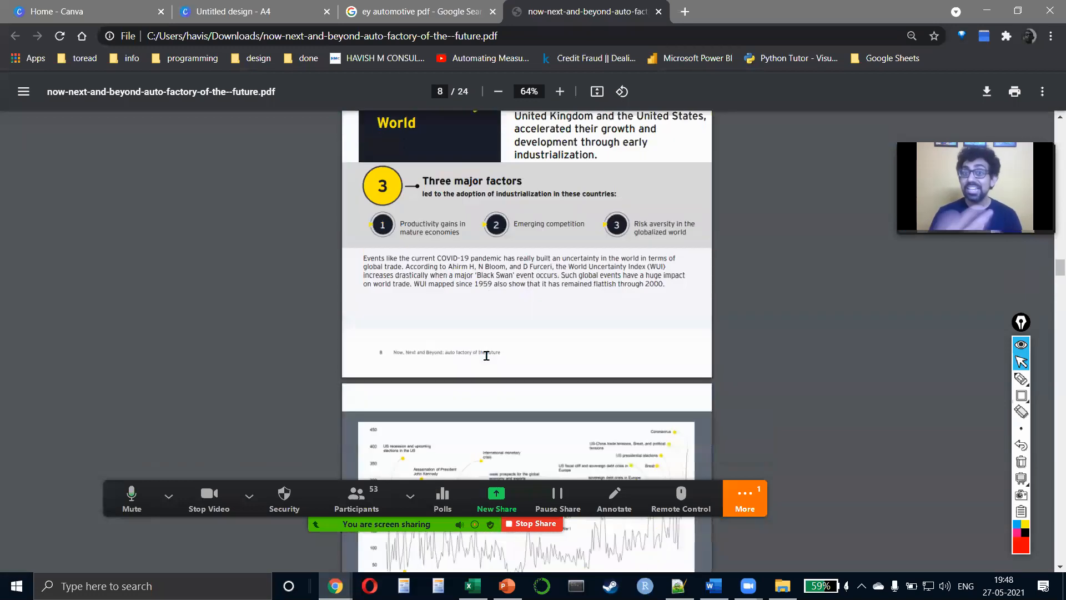
pyautogui.scroll(4, 626, 235)
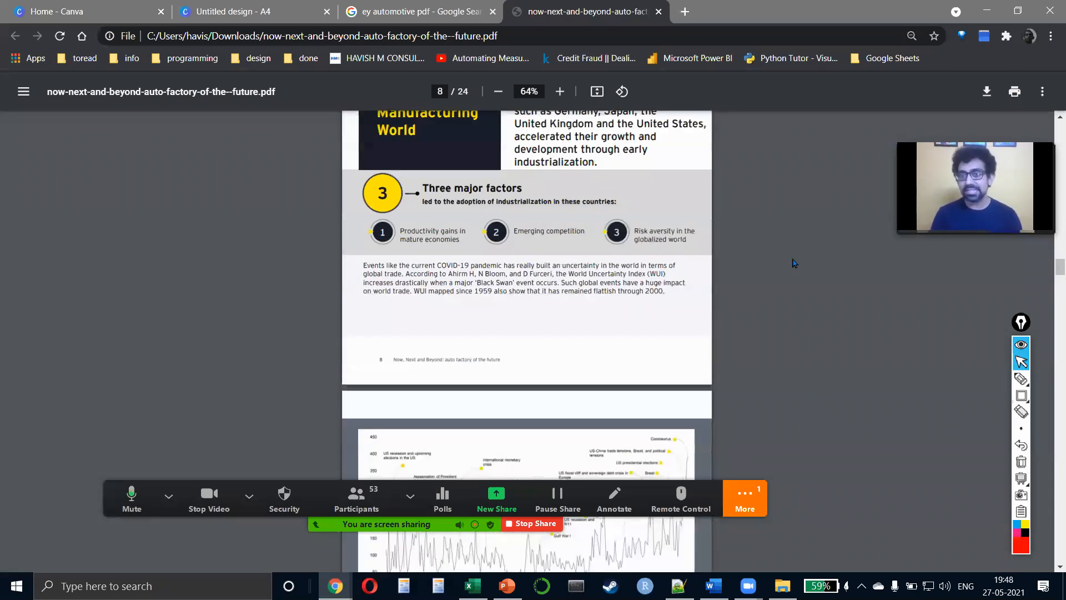
# - Open the Zoom meeting chat, read the latest participant questions and close the chat window
pyautogui.click(744, 496)
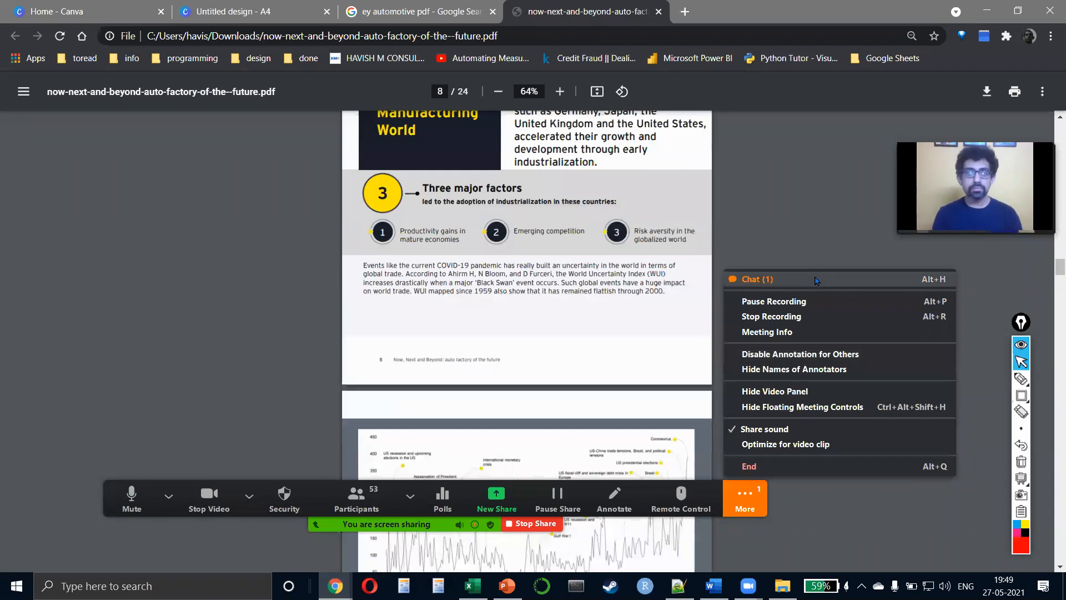
pyautogui.click(815, 280)
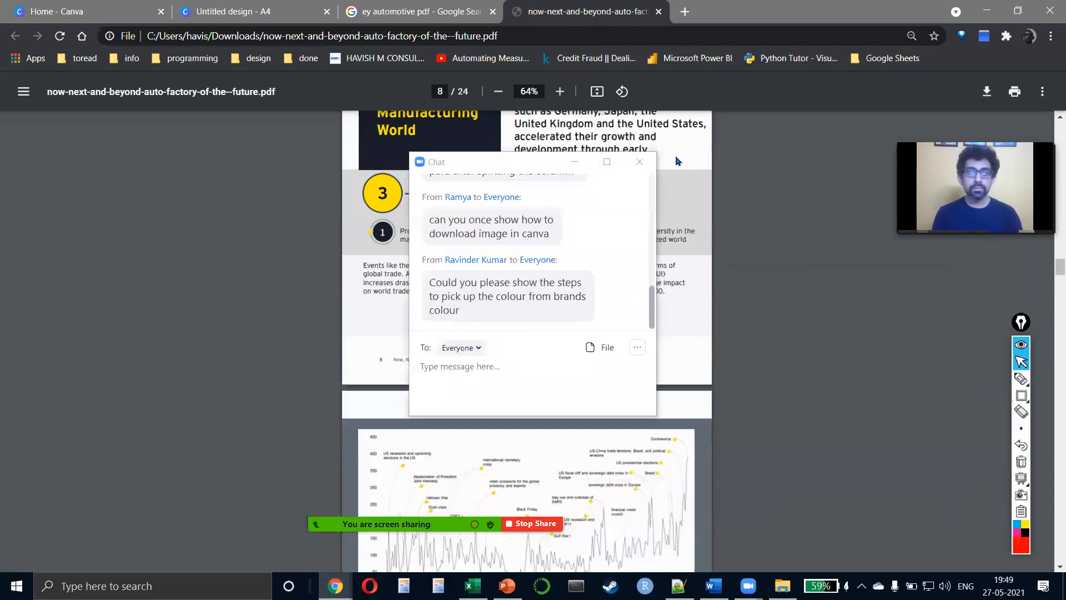
pyautogui.click(639, 161)
# - Open brandcolors.net in place of the Google results and copy the 500px blue color code 0099e5
pyautogui.click(299, 9)
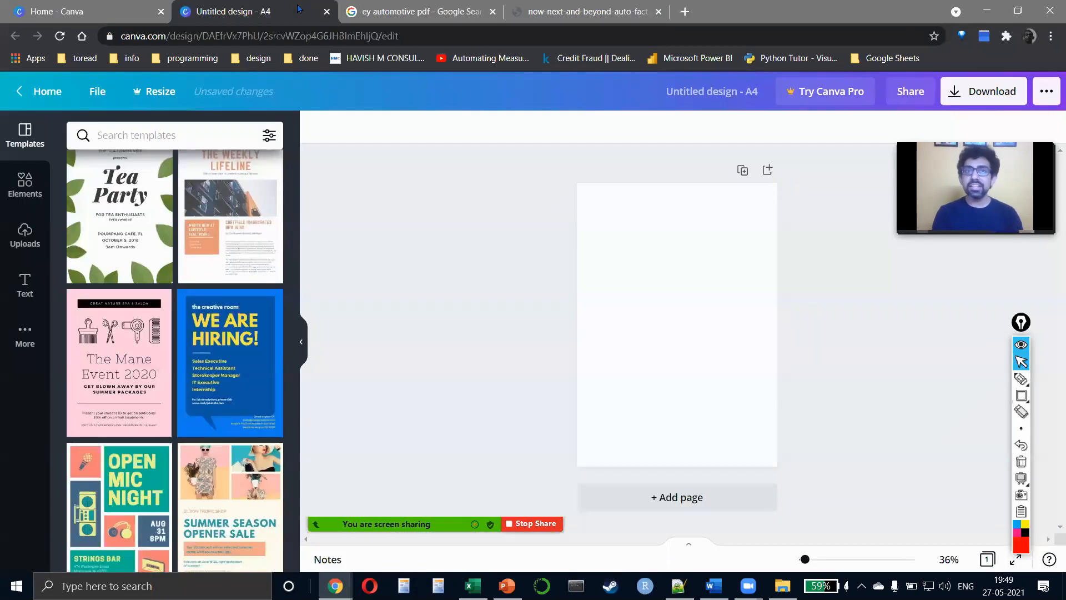
pyautogui.click(407, 8)
pyautogui.hotkey('ctrl', 'l')
pyautogui.write('brand')
pyautogui.press('Return')
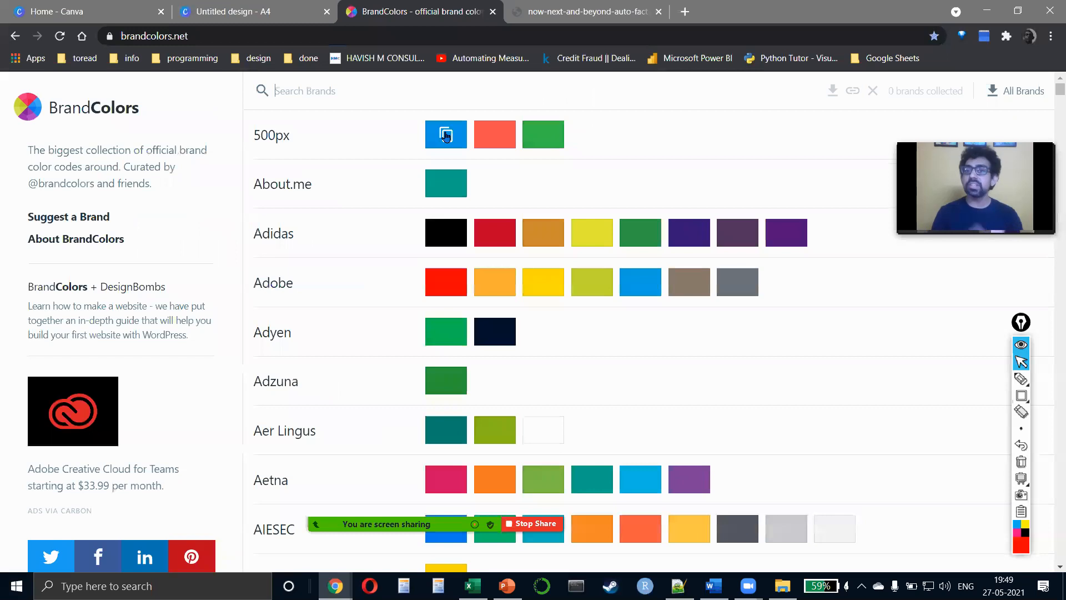
pyautogui.click(446, 136)
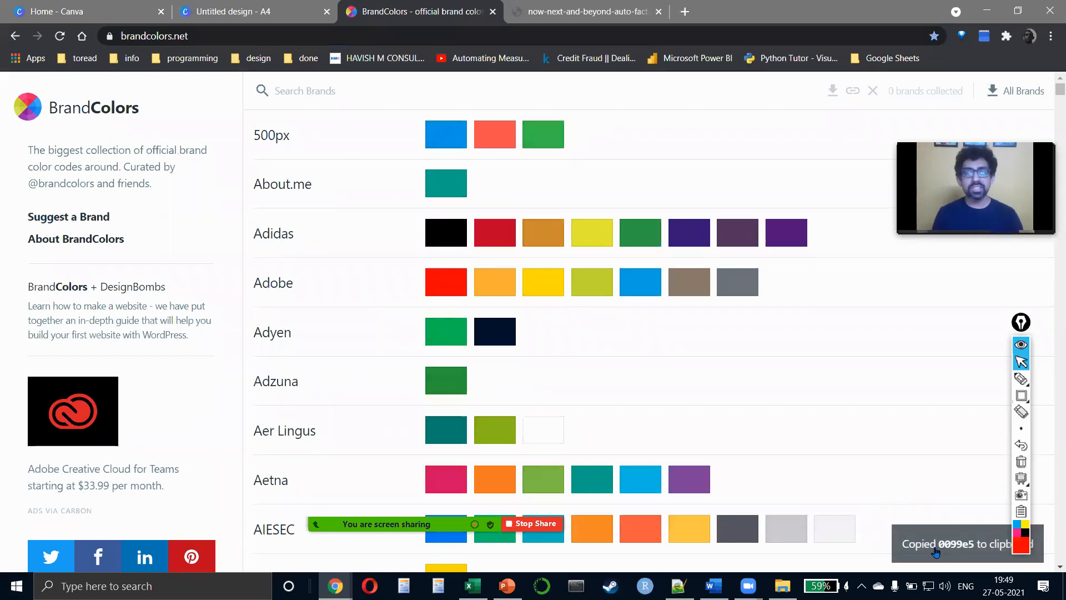
# - Switch to PowerPoint and try to fill the first dark blue circle of the panel with custom hex color 0099e5
pyautogui.hotkey('alt', 'Tab')
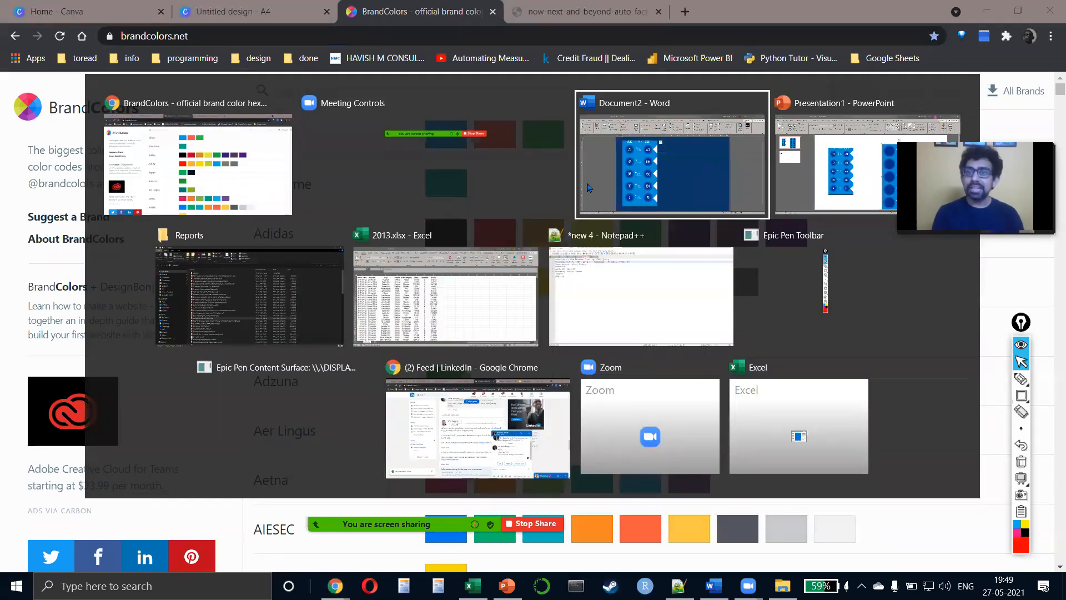
pyautogui.hotkey('alt', 'Tab')
pyautogui.hotkey('alt', 'Tab')
pyautogui.hotkey('alt', 'Tab')
pyautogui.click(668, 220)
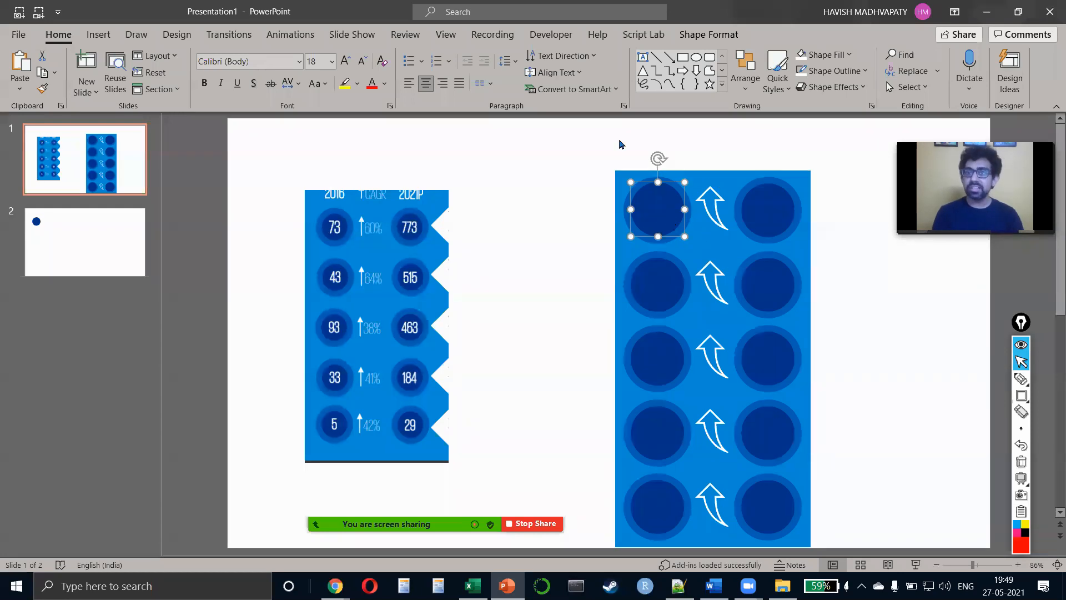
pyautogui.click(684, 37)
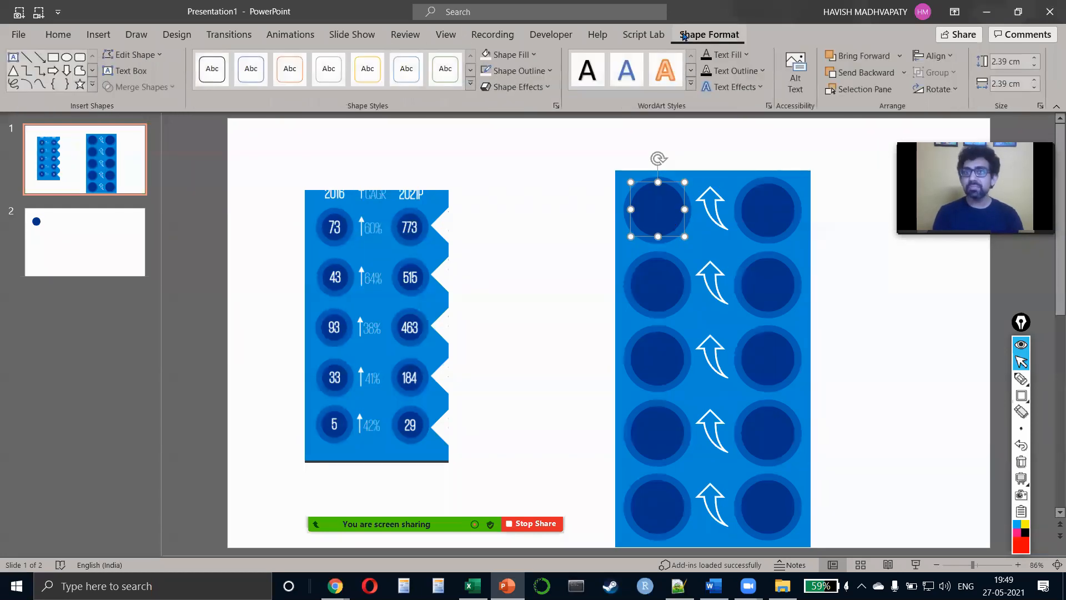
pyautogui.click(529, 54)
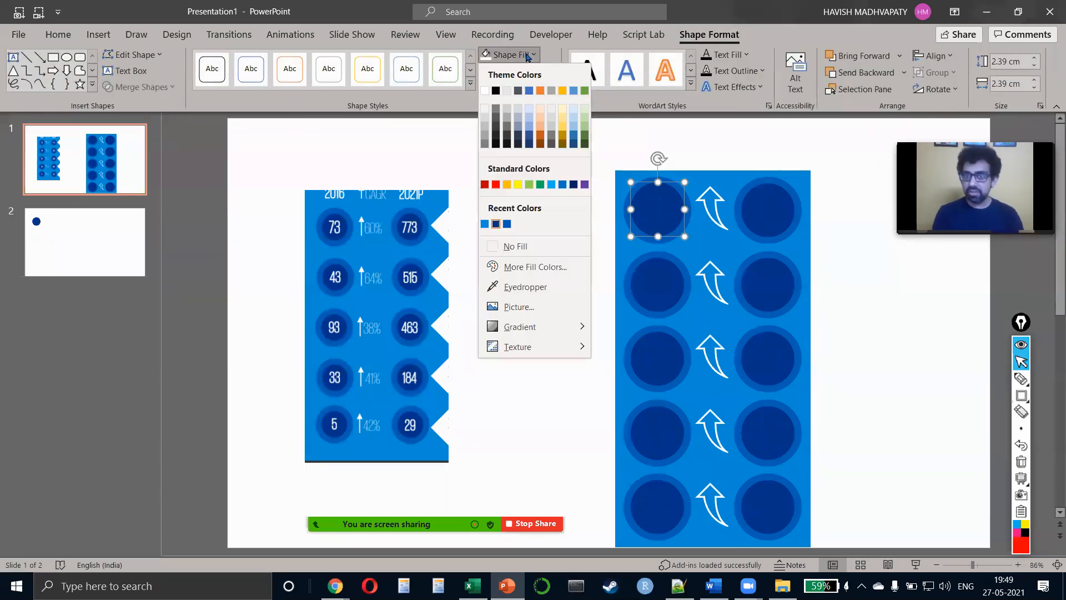
pyautogui.click(536, 266)
pyautogui.click(522, 357)
pyautogui.write('0099e5')
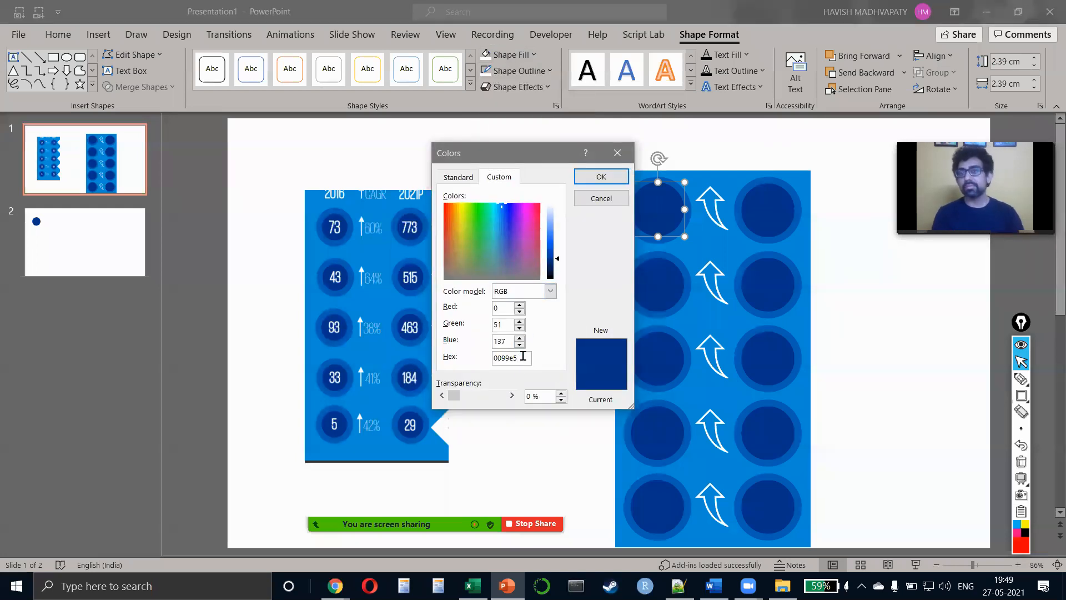
pyautogui.press('Return')
pyautogui.press('Escape')
# - Close the PowerPoint presentation without saving it
pyautogui.hotkey('alt', 'Tab')
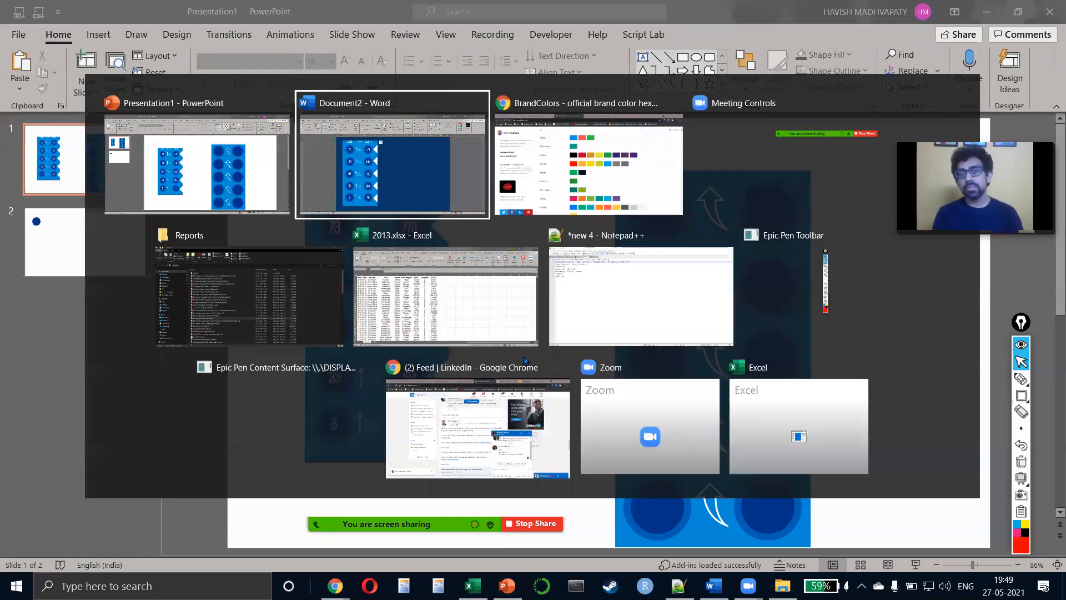
pyautogui.hotkey('alt', 'F4')
pyautogui.hotkey('alt', 'Tab')
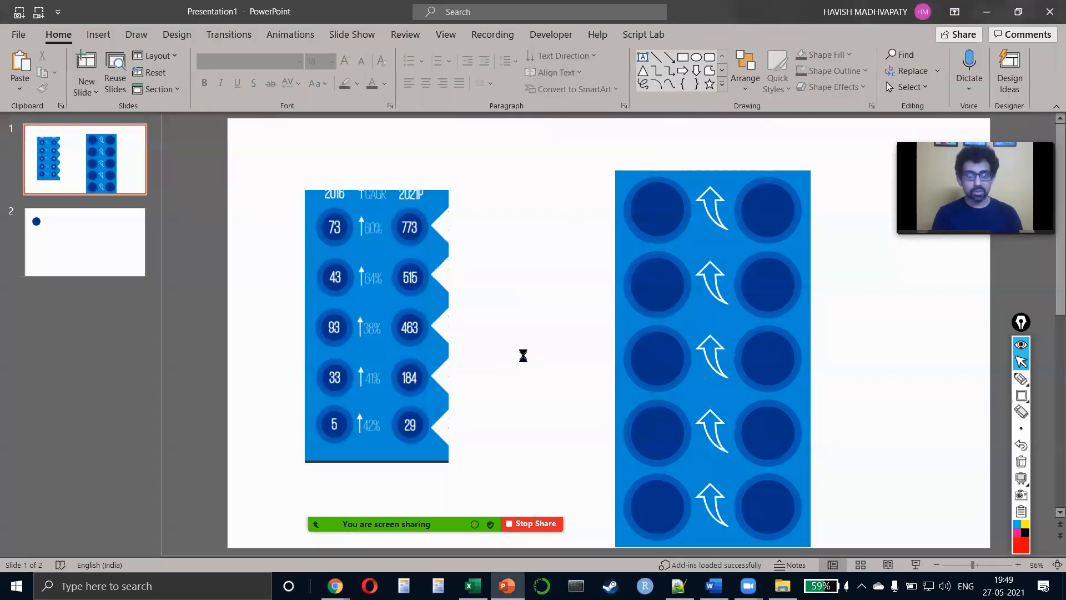
pyautogui.hotkey('alt', 'F4')
pyautogui.press('n')
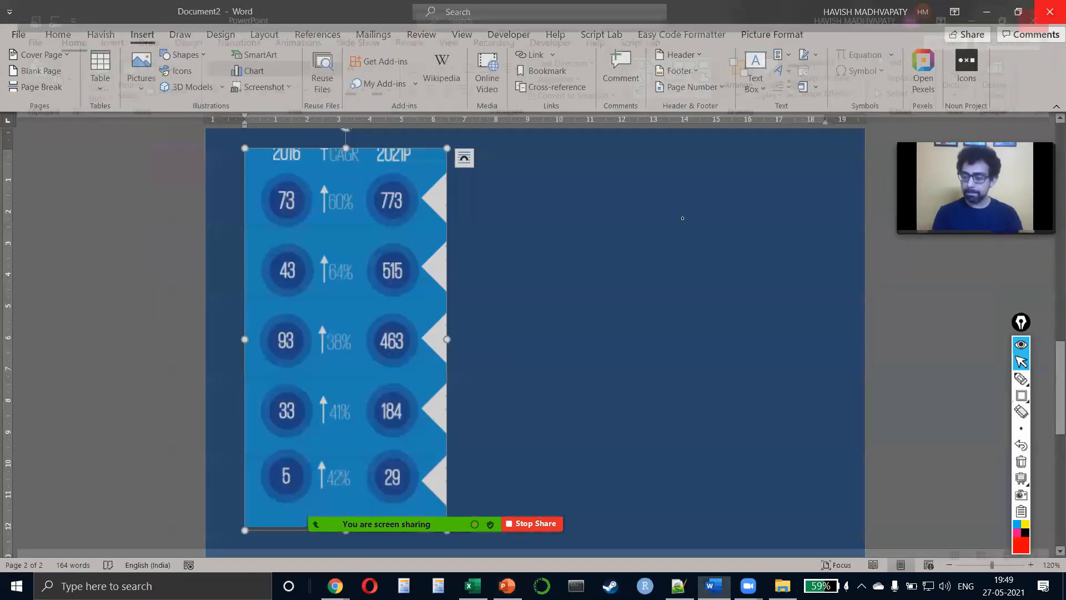
# - Switch to Excel and close the 2013.xlsx workbook and the empty Excel window without saving
pyautogui.hotkey('alt', 'Tab')
pyautogui.hotkey('alt', 'Tab')
pyautogui.hotkey('alt', 'Tab')
pyautogui.hotkey('alt', 'Tab')
pyautogui.hotkey('alt', 'F4')
pyautogui.press('n')
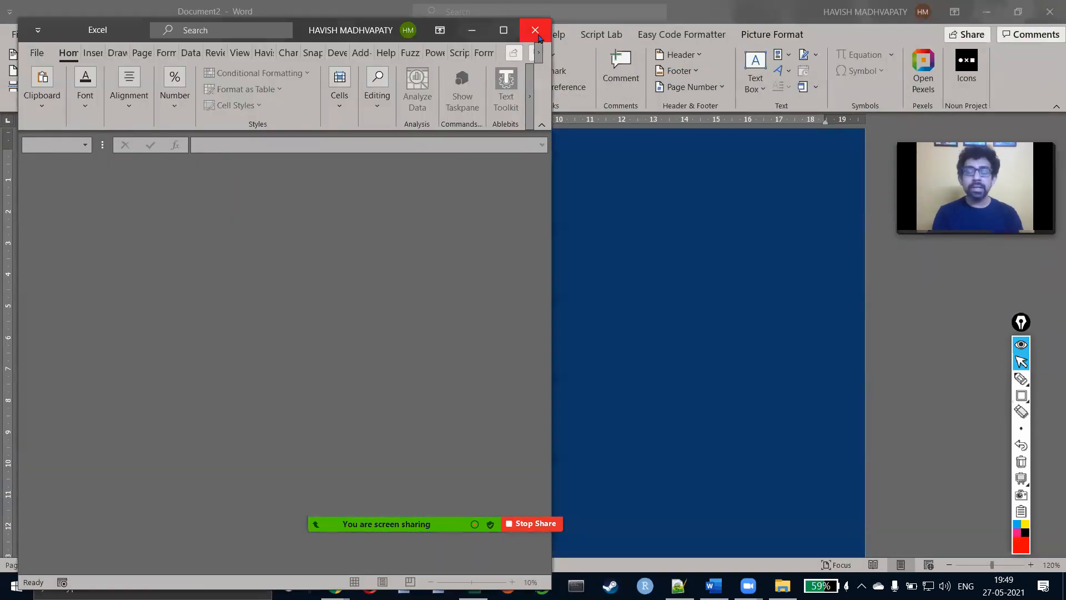
# - Switch to the Reports folder window and close it
pyautogui.hotkey('alt', 'Tab')
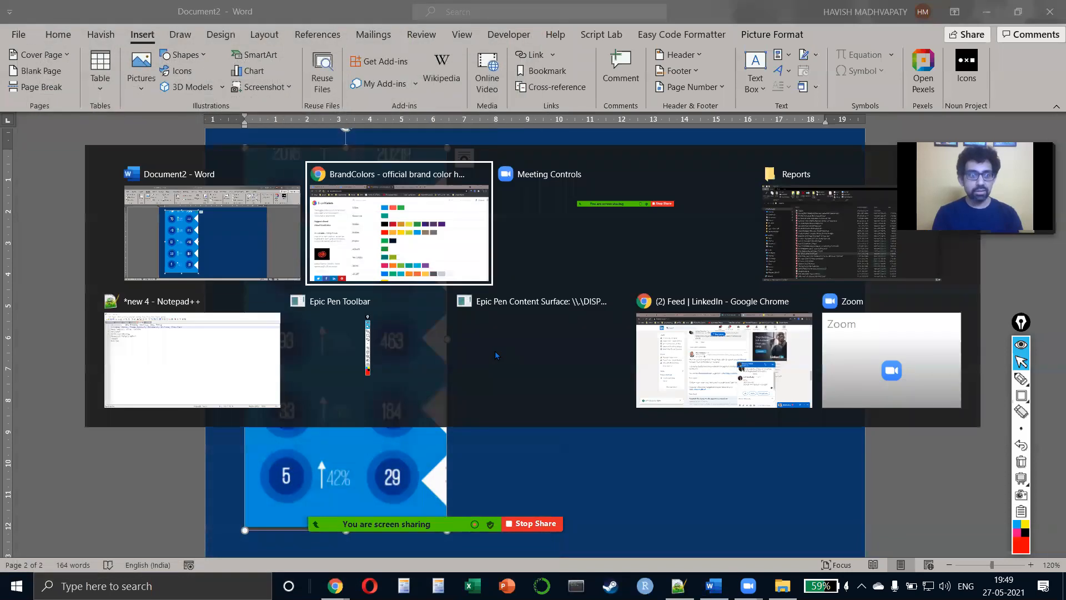
pyautogui.hotkey('alt', 'Tab')
pyautogui.hotkey('alt', 'Tab')
pyautogui.hotkey('alt', 'F4')
# - Switch to Chrome and close the BrandColors and EY report tabs, keeping the two Canva tabs open
pyautogui.hotkey('alt', 'Tab')
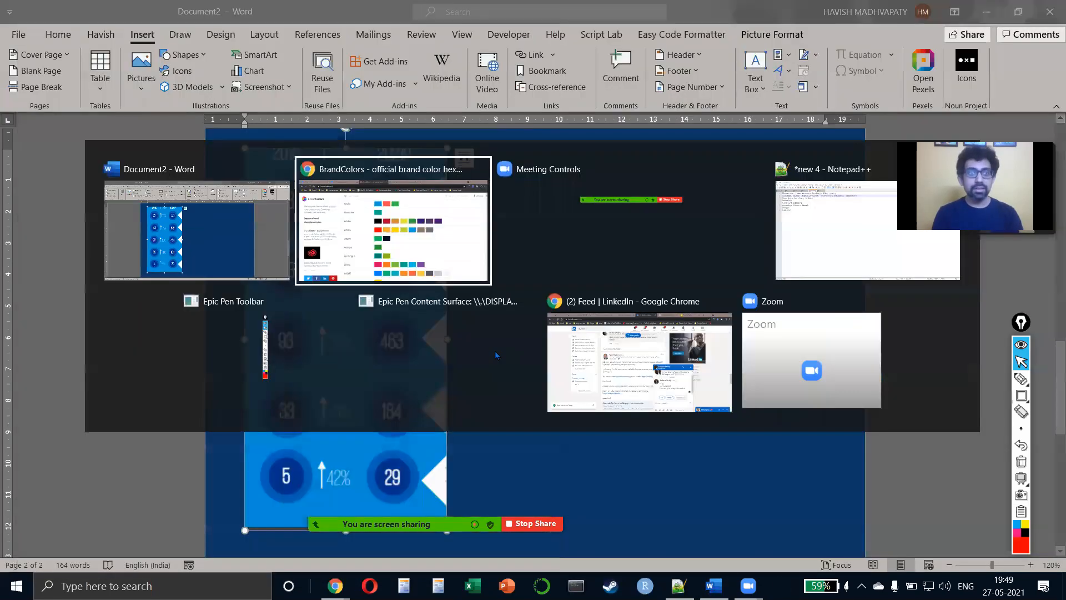
pyautogui.hotkey('ctrl', 'w')
pyautogui.hotkey('ctrl', 'w')
pyautogui.hotkey('ctrl', 'w')
pyautogui.hotkey('ctrl', 'w')
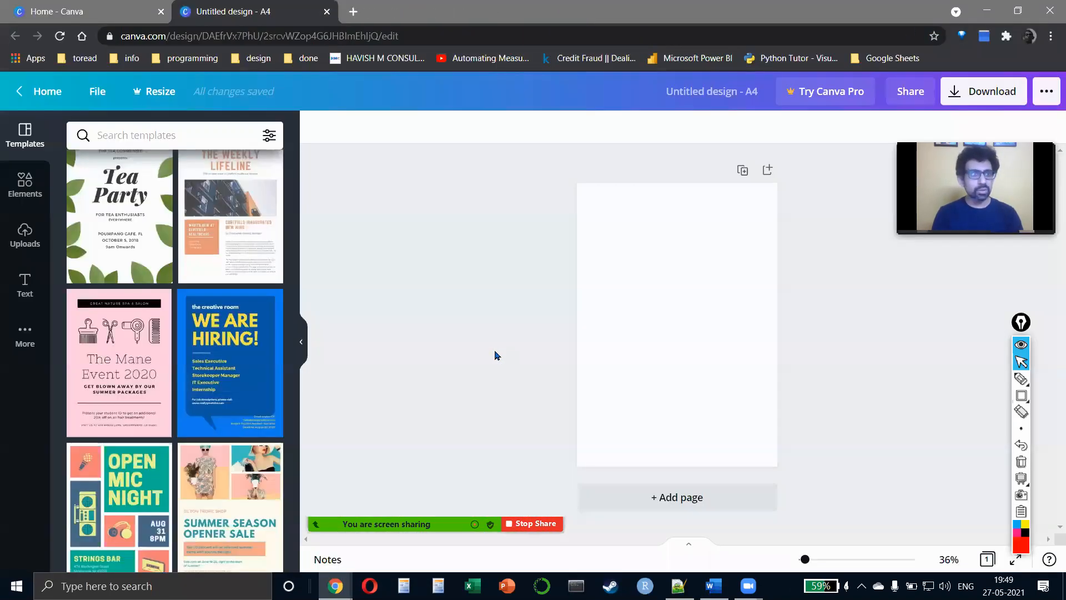
# - Check the topic list in Notepad++, return to the Word document and delete the infographic picture from page 2
pyautogui.hotkey('alt', 'Tab')
pyautogui.hotkey('alt', 'Tab')
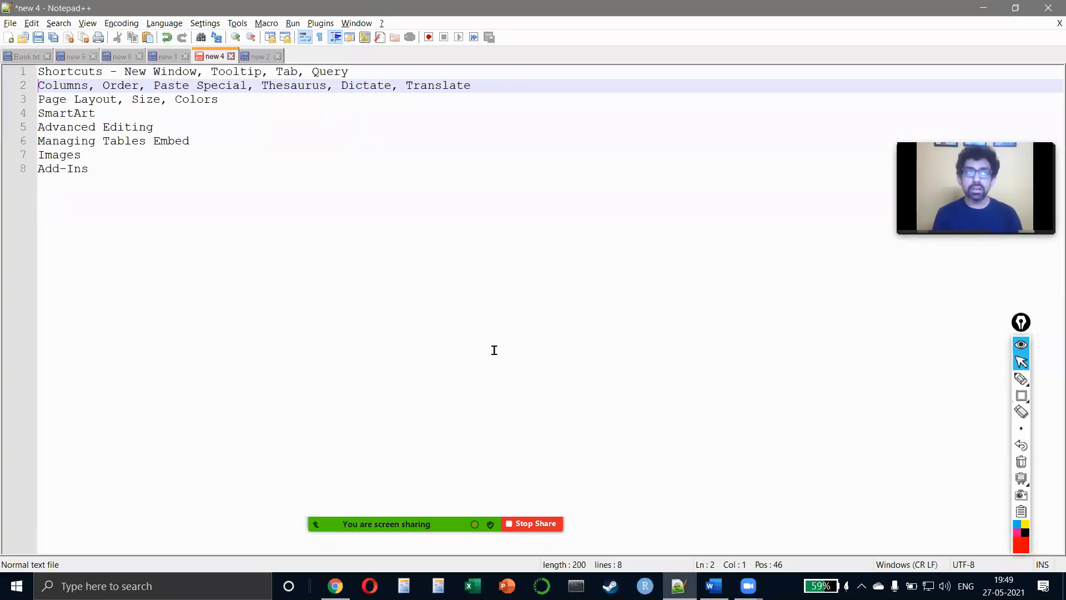
pyautogui.hotkey('alt', 'Tab')
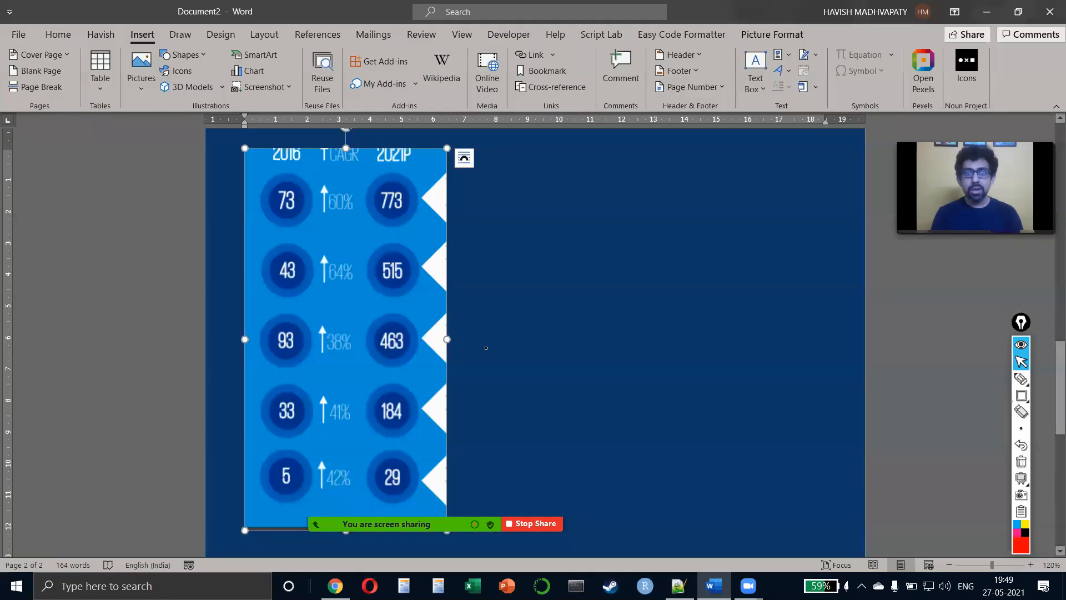
pyautogui.press('Delete')
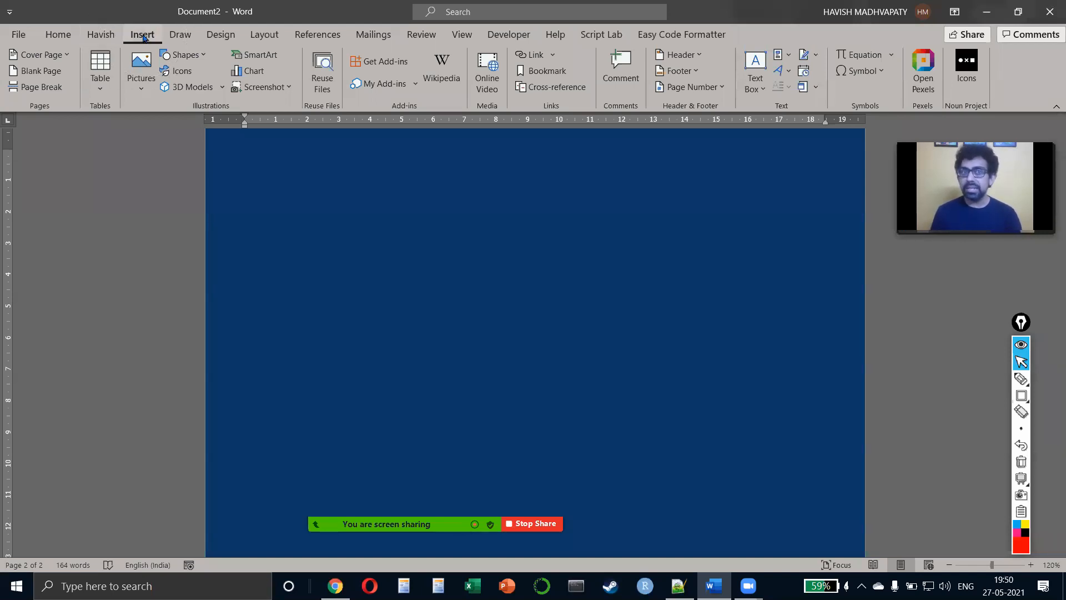
# - Open the Office Add-ins store in Word and add the Wikipedia add-in
pyautogui.click(385, 63)
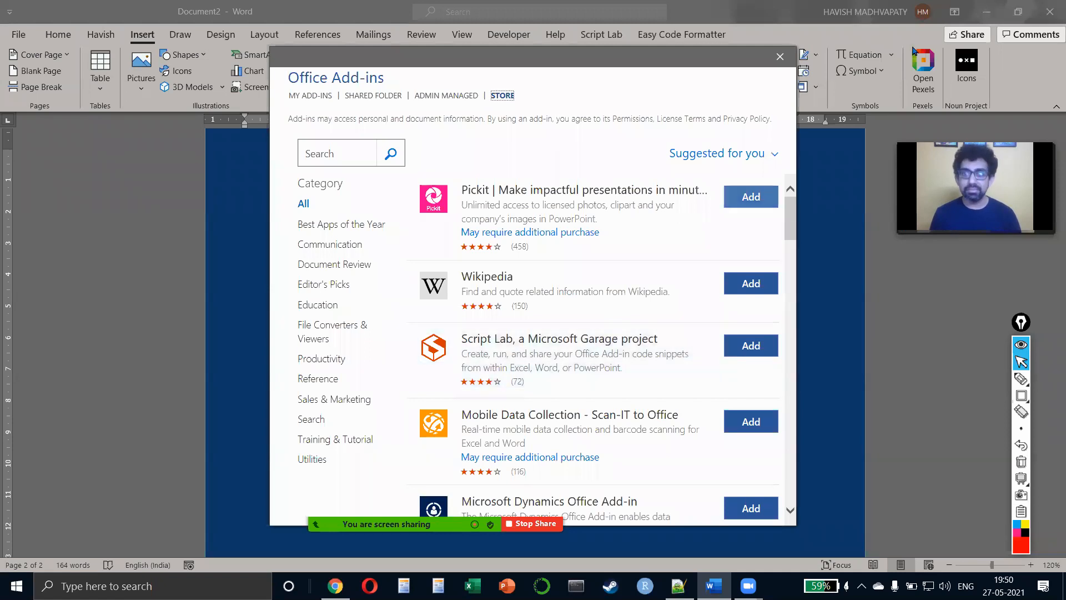
pyautogui.click(780, 57)
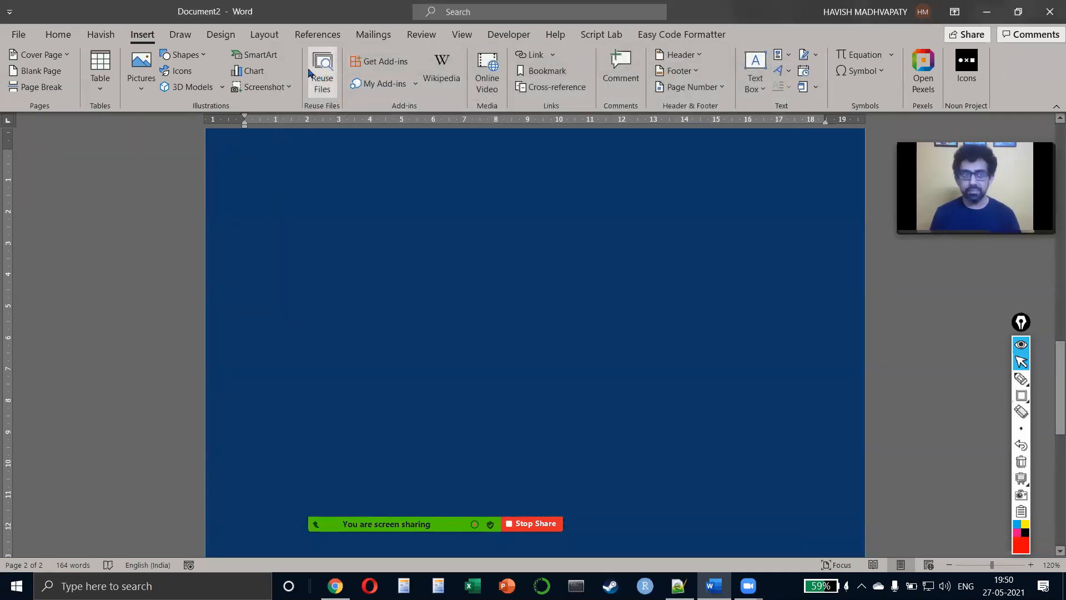
pyautogui.click(361, 62)
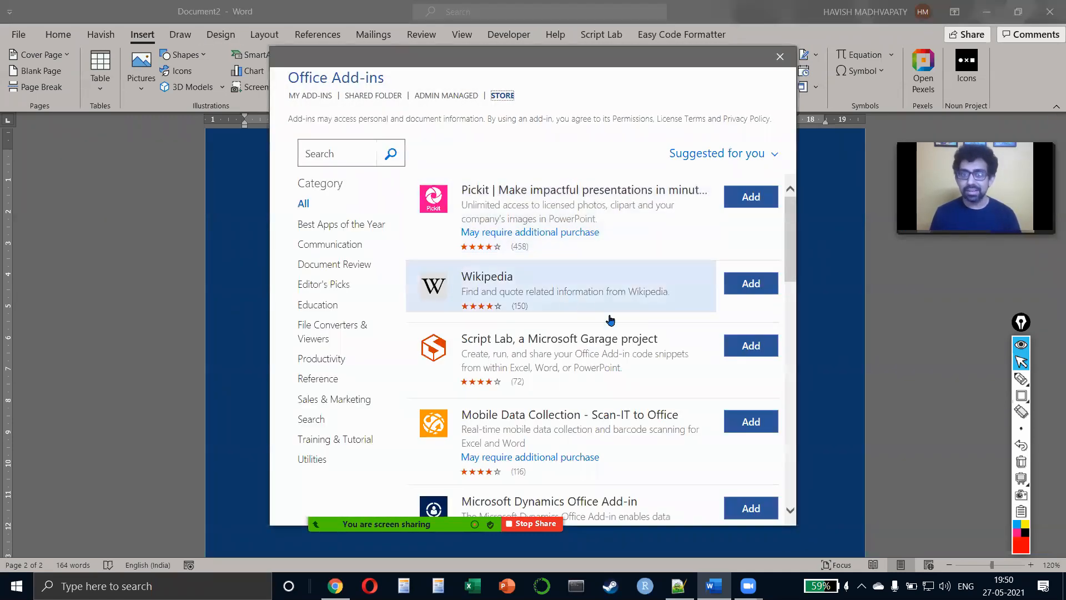
pyautogui.click(751, 283)
pyautogui.click(691, 306)
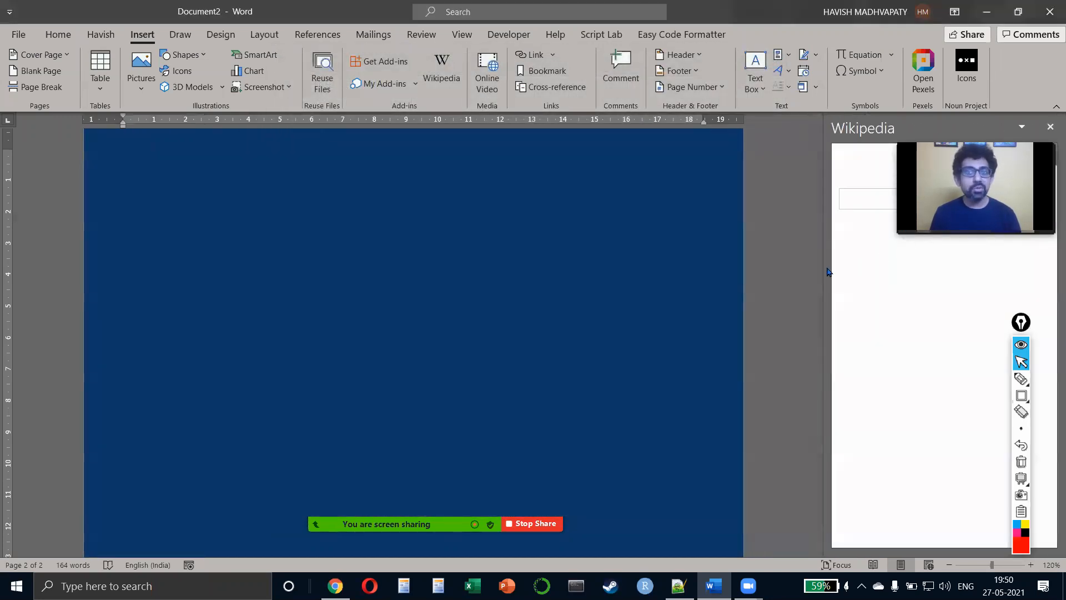
# - Widen the Wikipedia pane, search it for "tesla" and open the Tesla, Inc. article
pyautogui.moveTo(823, 271); pyautogui.dragTo(753, 273)
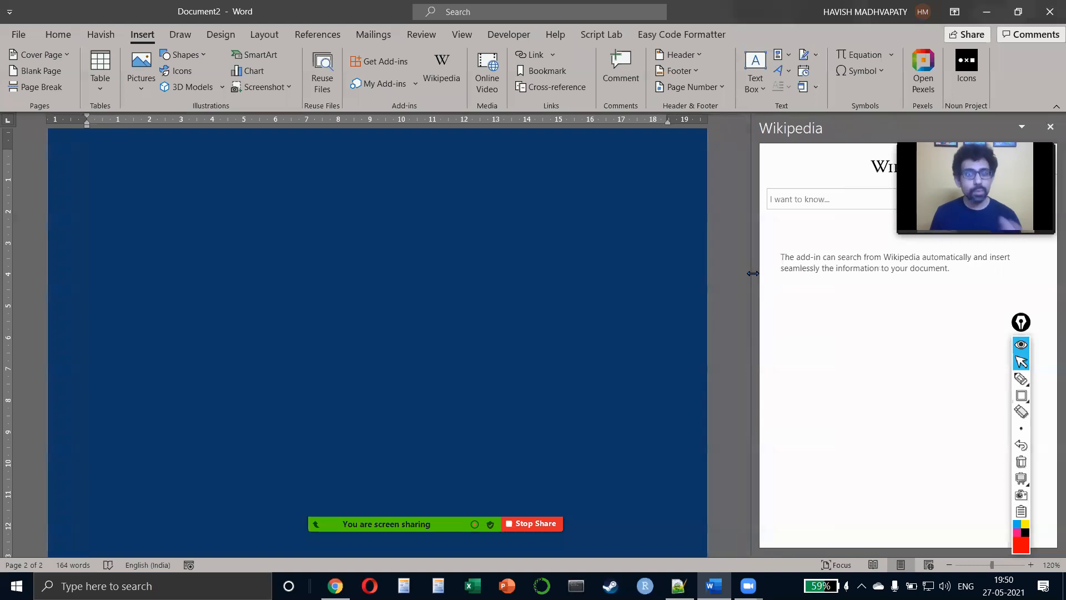
pyautogui.click(796, 204)
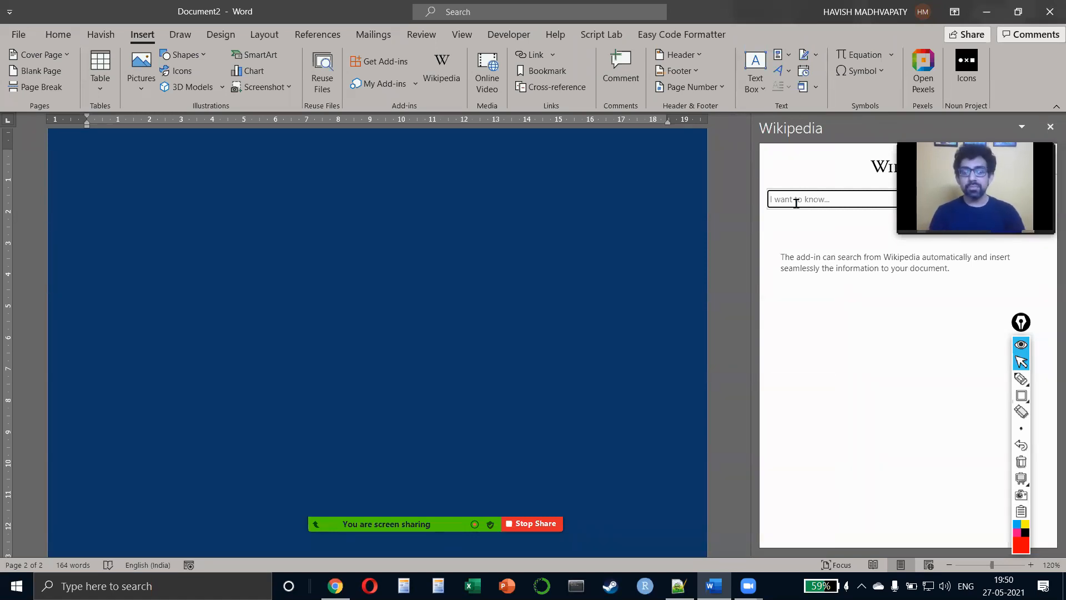
pyautogui.write('tesla')
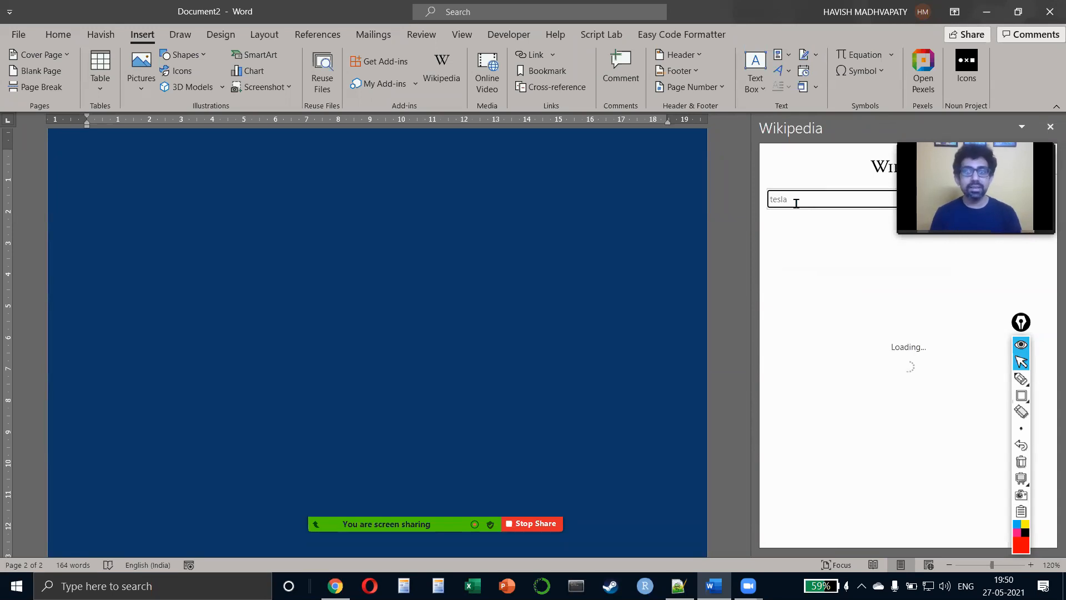
pyautogui.click(799, 357)
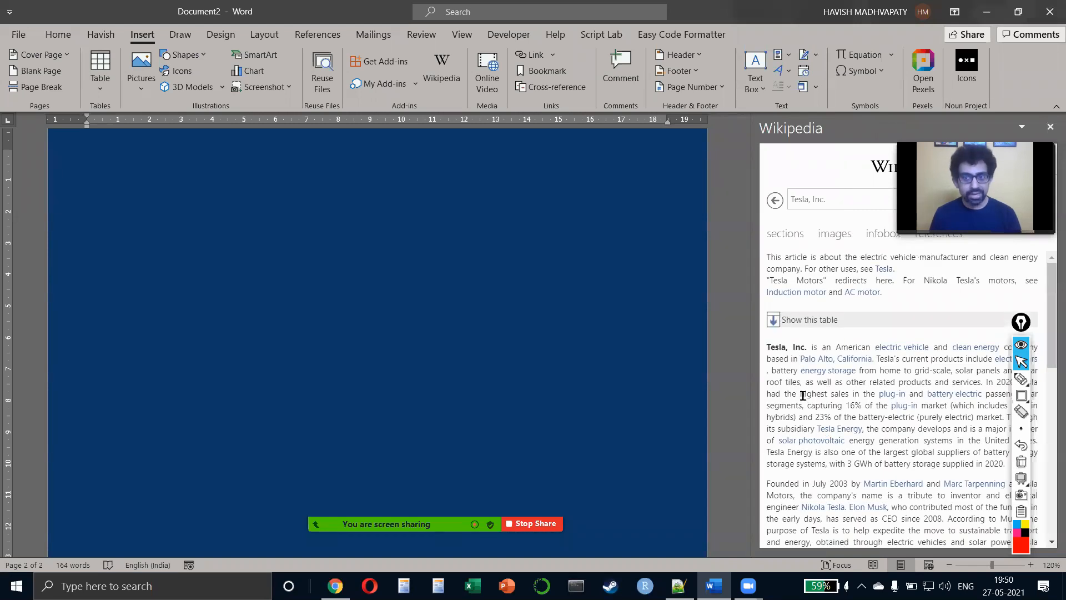
# - Insert the article passage from "highest sales" to "Founded in July 2003 by" into the document, keeping text only
pyautogui.moveTo(802, 395); pyautogui.dragTo(862, 484)
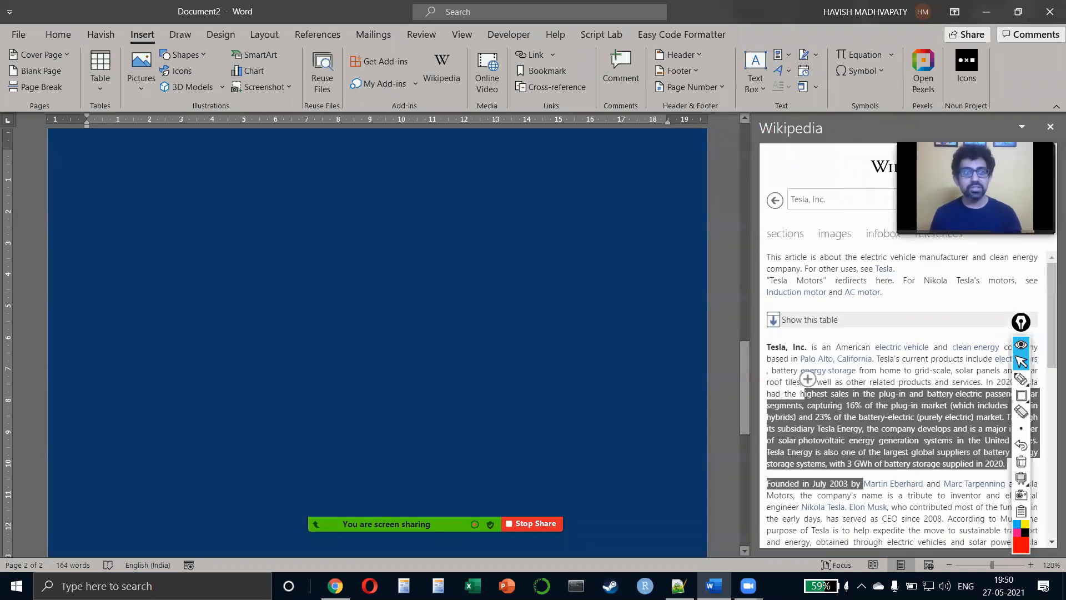
pyautogui.write('ighest sales in the plug-in and battery electric passenger car segments, capturing 16% of the plug-in market (which includes plug-in hybrids) and 23% of the battery-electric (purely electric) market. Through its subsidiary Tesla Energy, the company develops and is a major installer of solar photovoltaic energy generation systems in the United States. Tesla Energy is also one of the largest global suppliers of battery energy storage systems, with 3 GWh of battery storage supplied in 2020. Founded in July 2003 by')
pyautogui.press('ctrl')
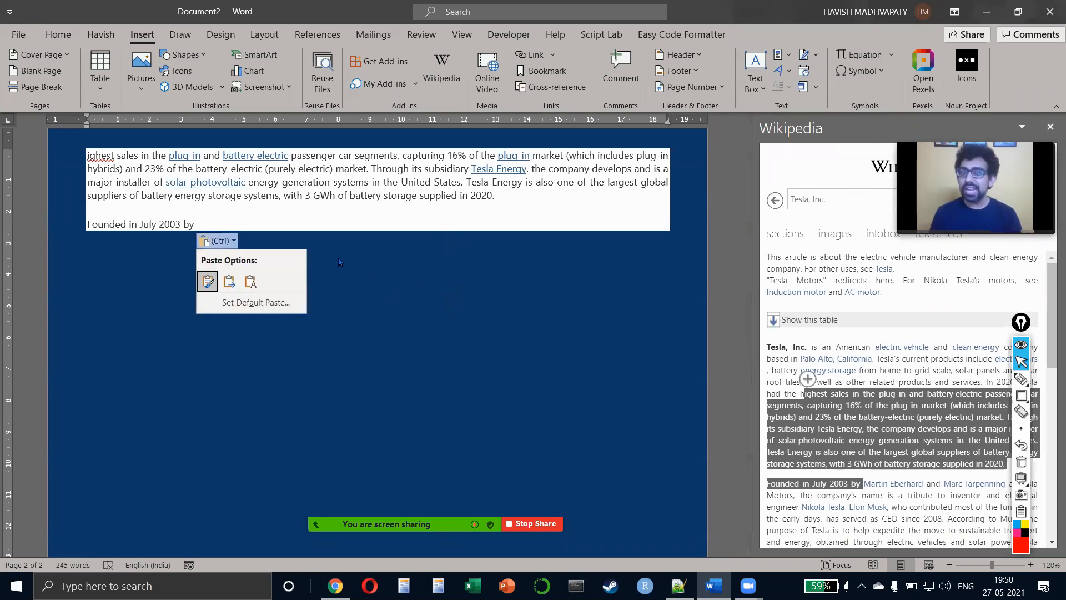
pyautogui.click(256, 284)
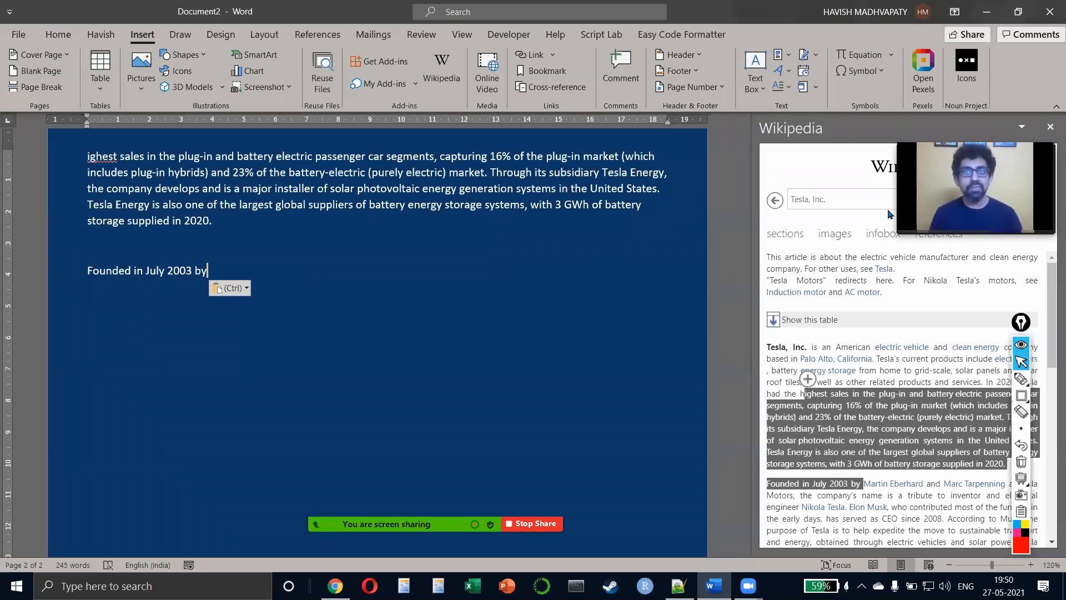
# - Close the Wikipedia pane and delete all content from the document
pyautogui.click(1048, 128)
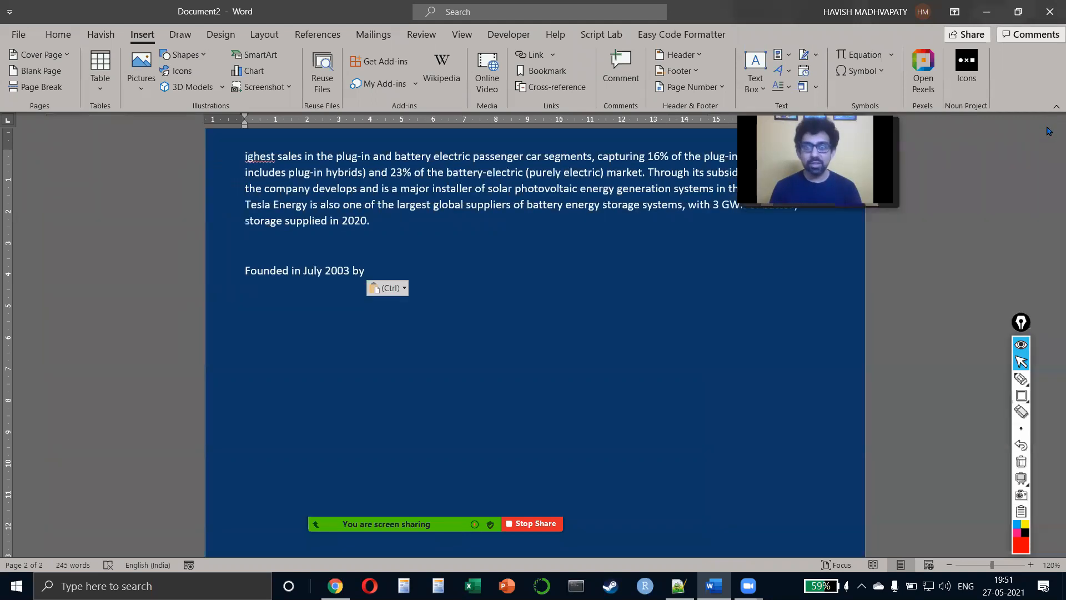
pyautogui.hotkey('ctrl', 'a')
pyautogui.press('Delete')
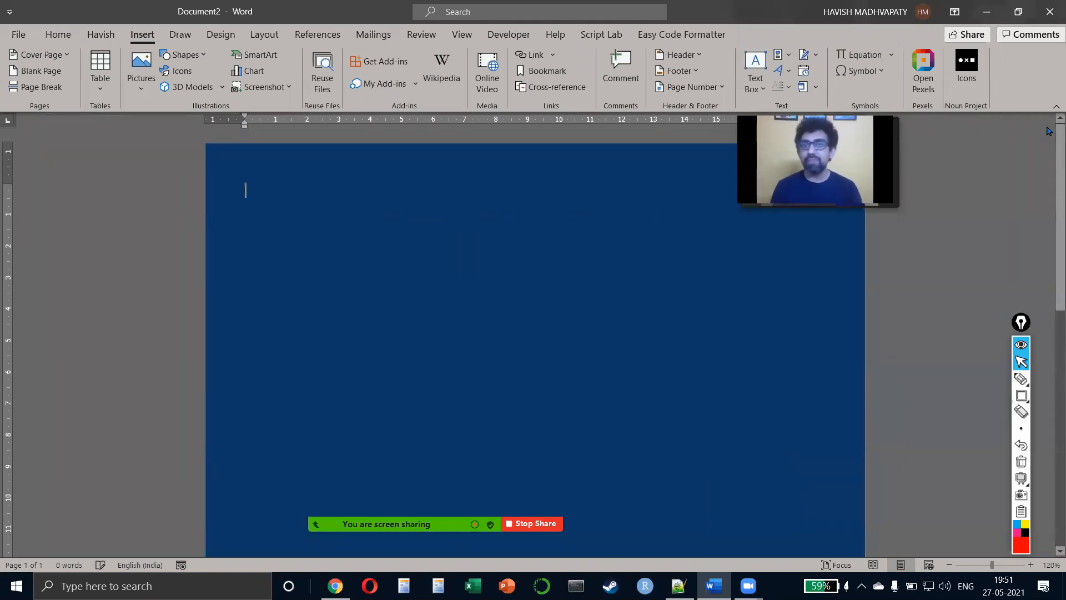
# - Review the citation styles available for the document's references
pyautogui.click(304, 40)
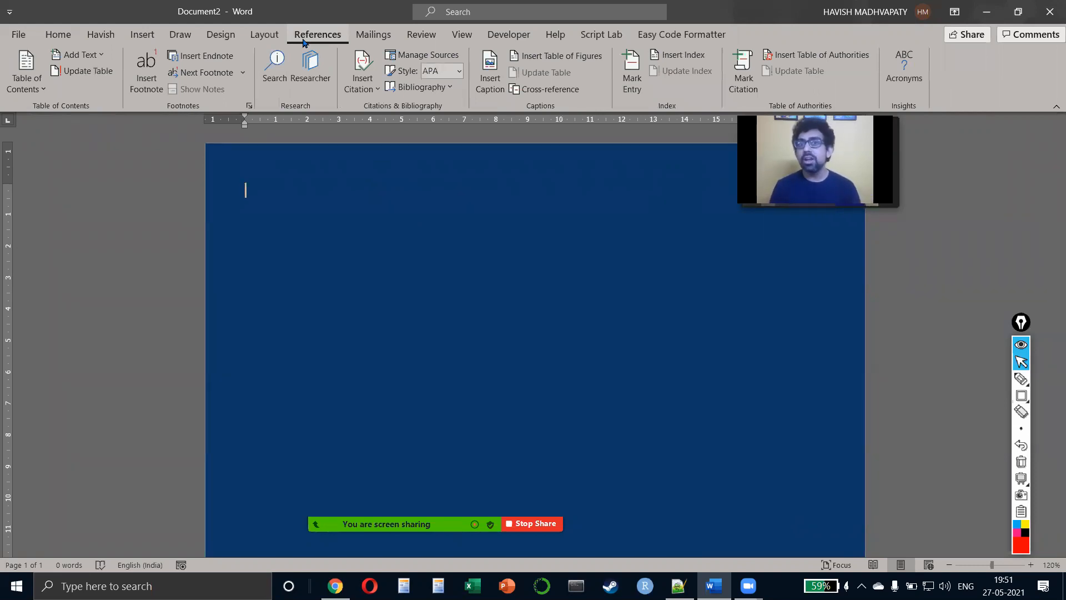
pyautogui.click(459, 71)
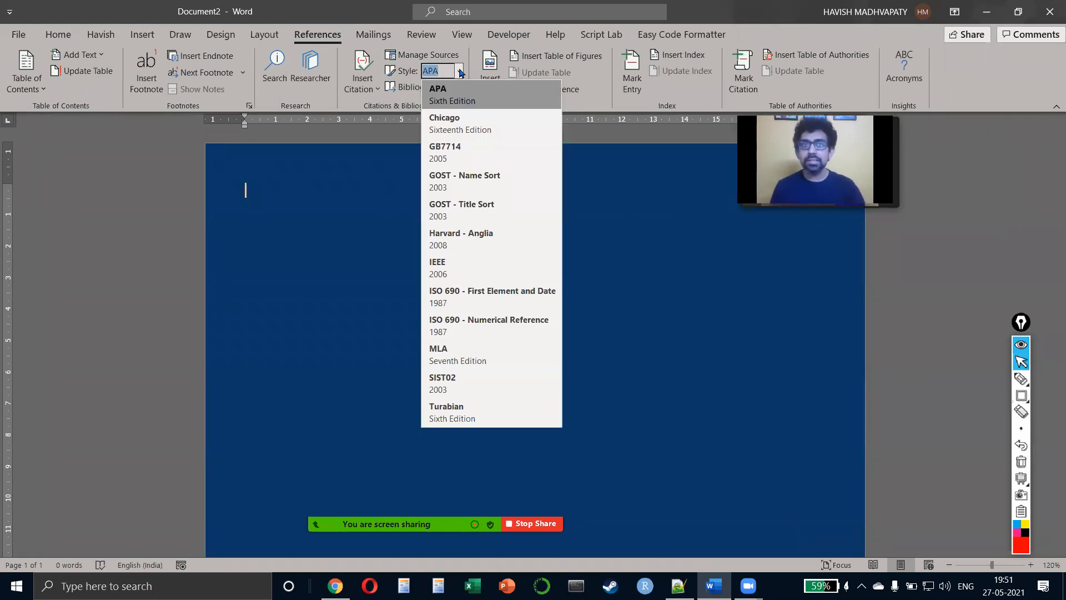
pyautogui.click(460, 72)
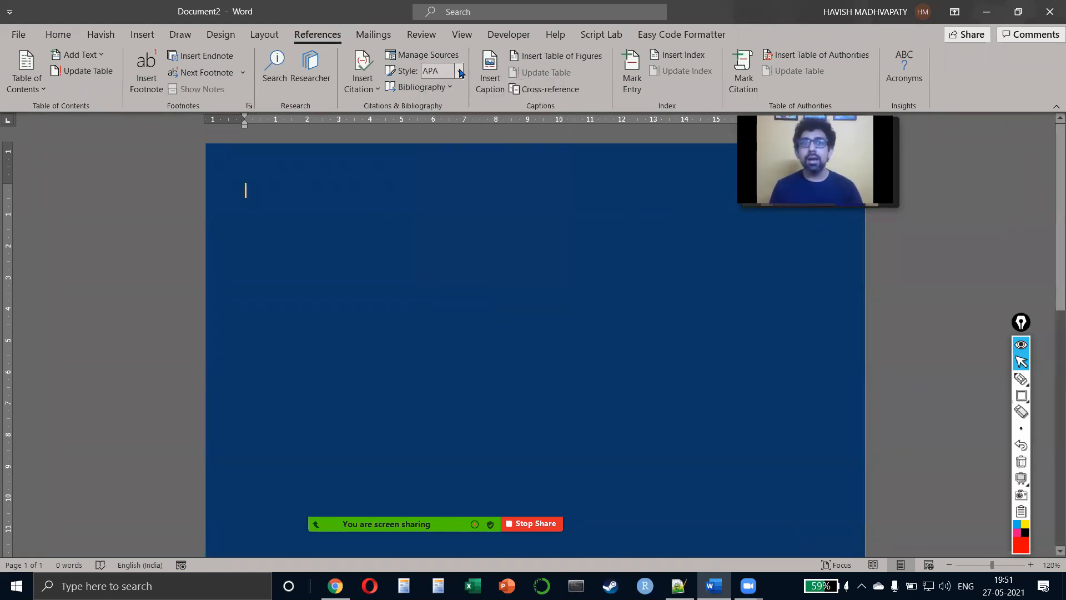
# - Open the Researcher pane and search its sources for "kotler"
pyautogui.click(312, 82)
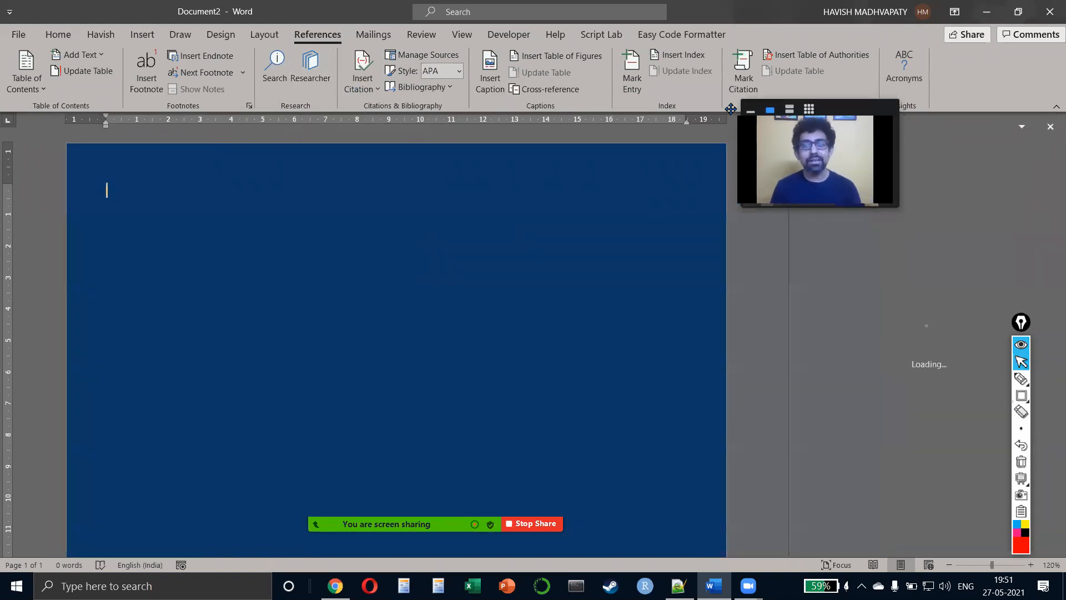
pyautogui.click(890, 382)
pyautogui.write('kotler')
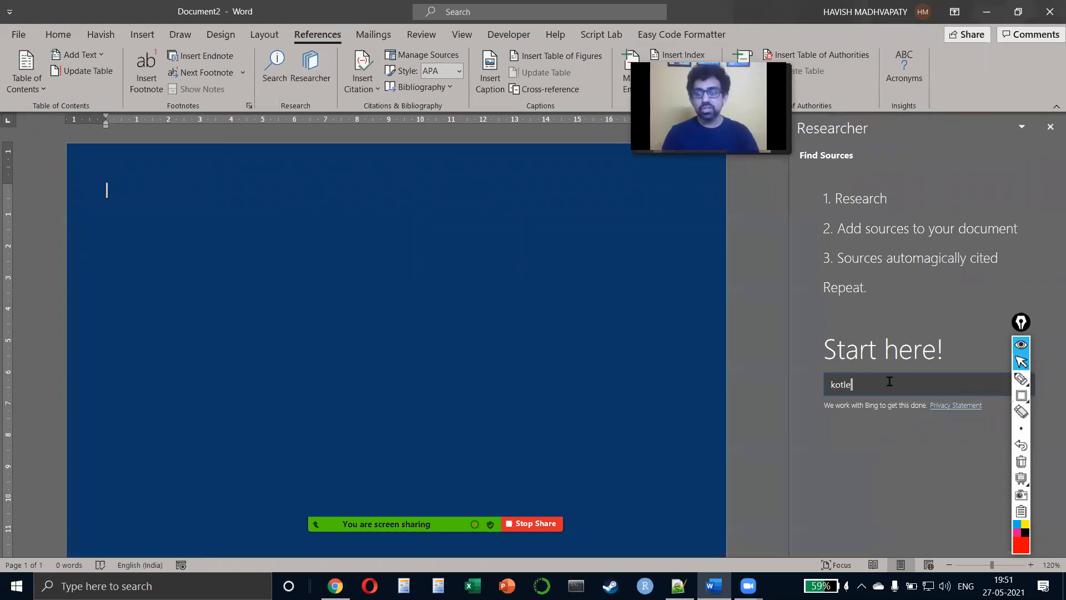
pyautogui.press('Return')
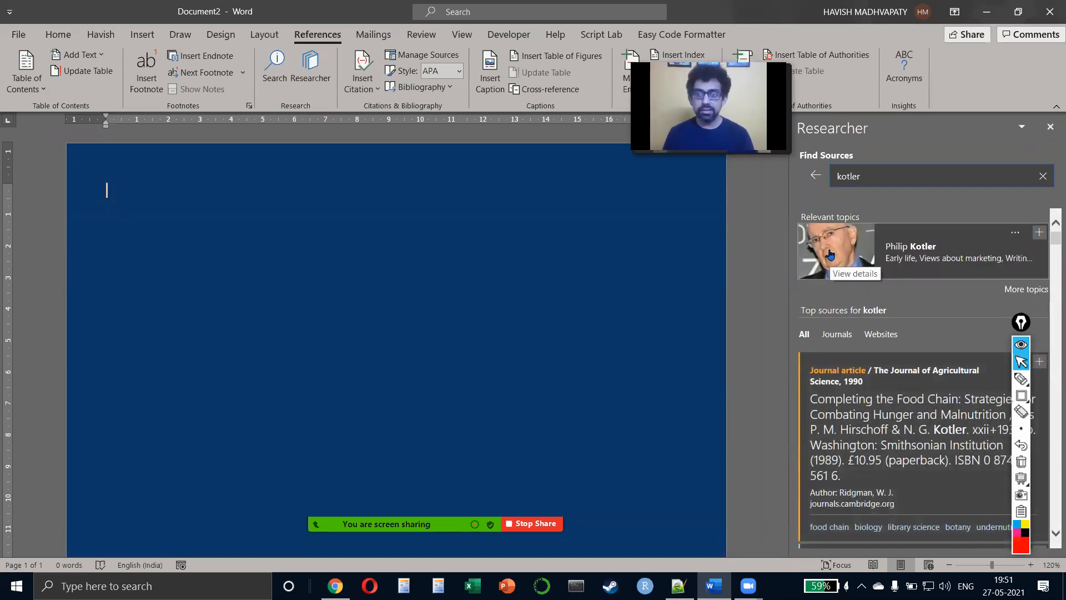
# - Limit the sources to journals, cite the 1990 article from The Journal of Agricultural Science in the document, and create a bibliography
pyautogui.click(839, 336)
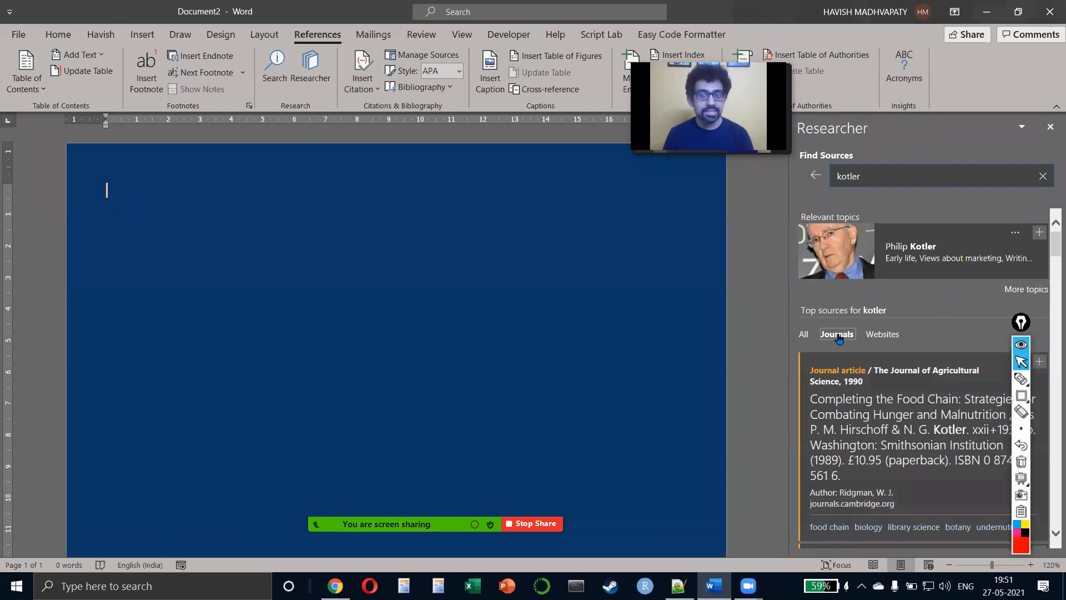
pyautogui.scroll(-1, 873, 400)
pyautogui.scroll(-5, 872, 400)
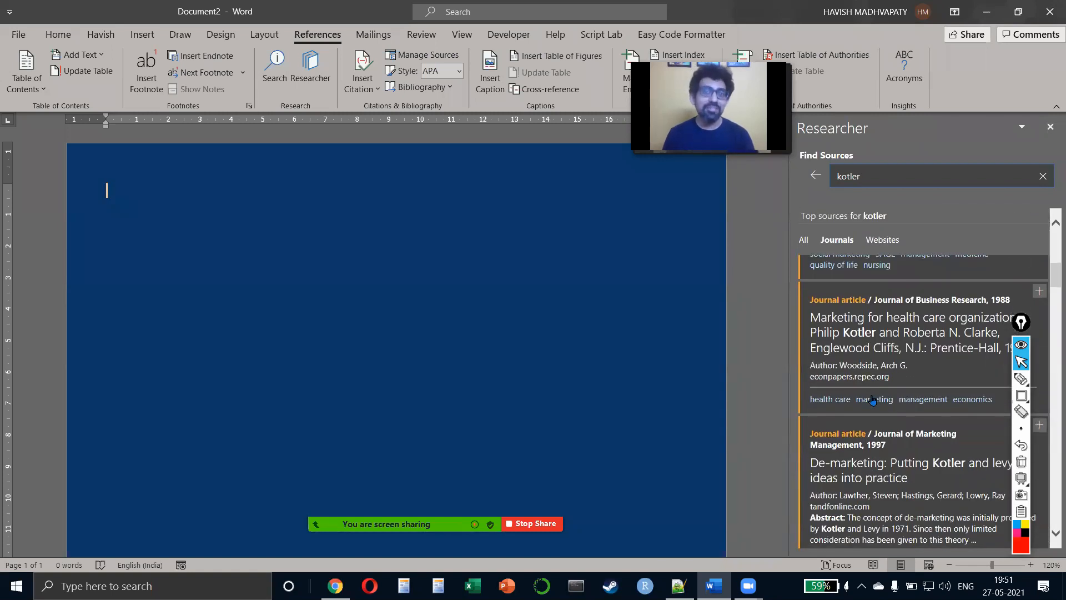
pyautogui.scroll(-3, 873, 400)
pyautogui.scroll(9, 872, 400)
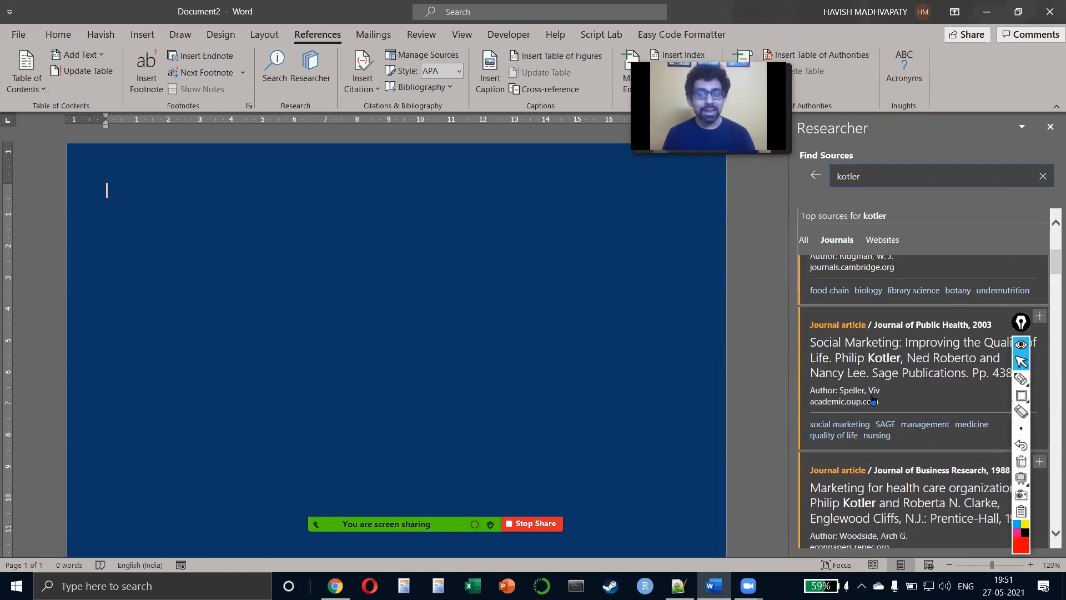
pyautogui.scroll(-2, 873, 400)
pyautogui.scroll(3, 873, 400)
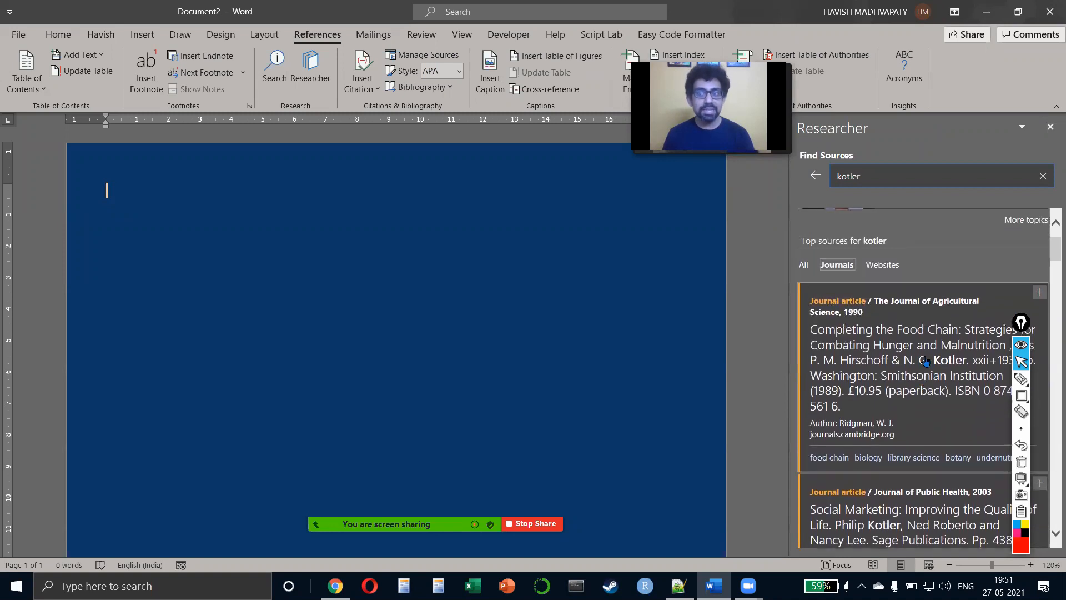
pyautogui.click(1039, 293)
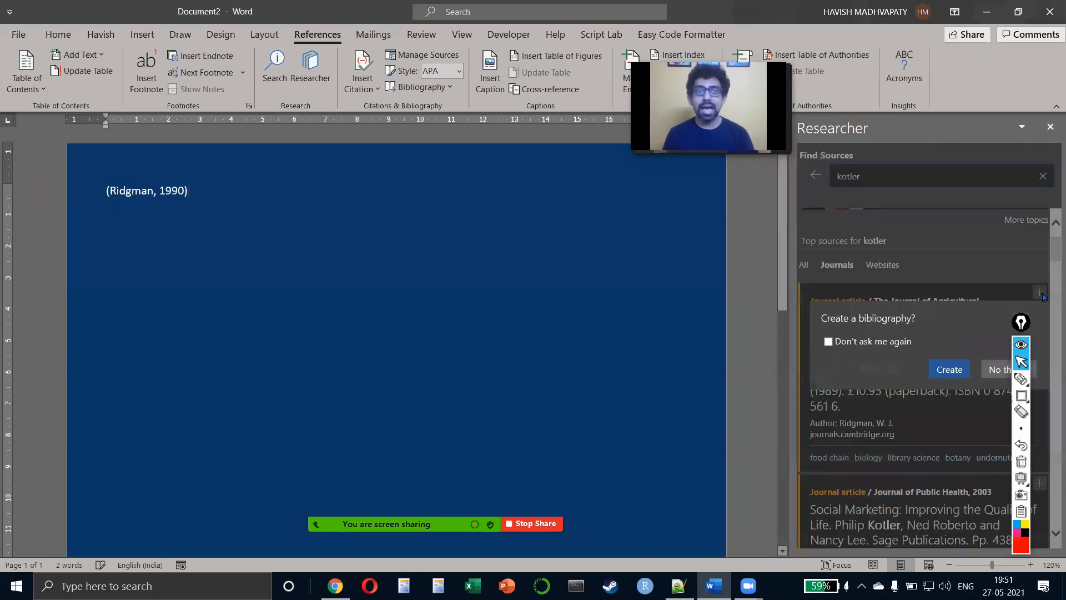
pyautogui.click(946, 373)
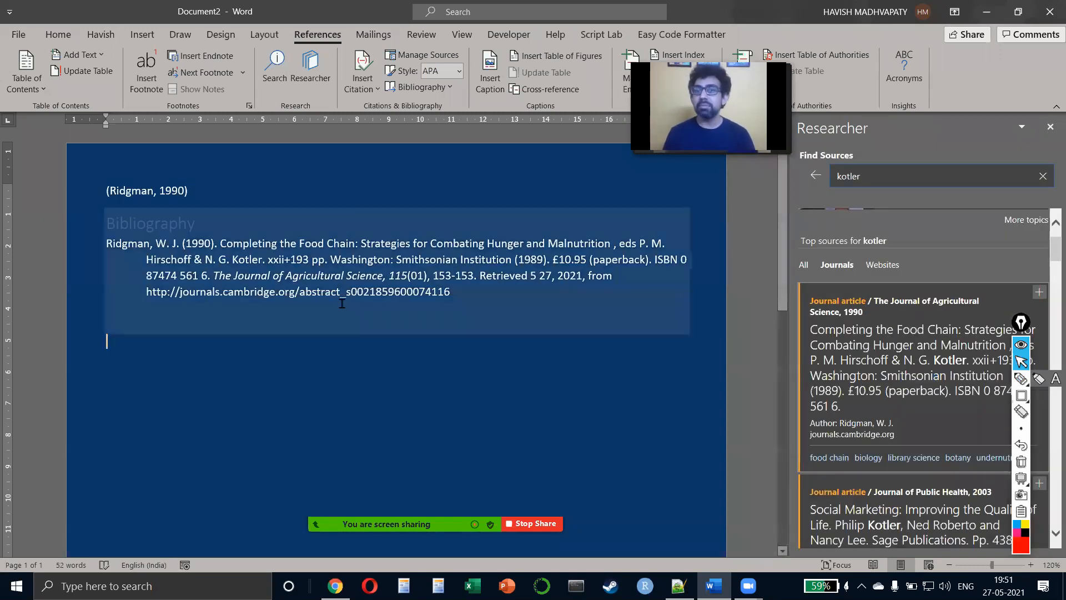
# - Select the inserted bibliography and check which citation styles it could use, leaving the style unchanged
pyautogui.click(342, 303)
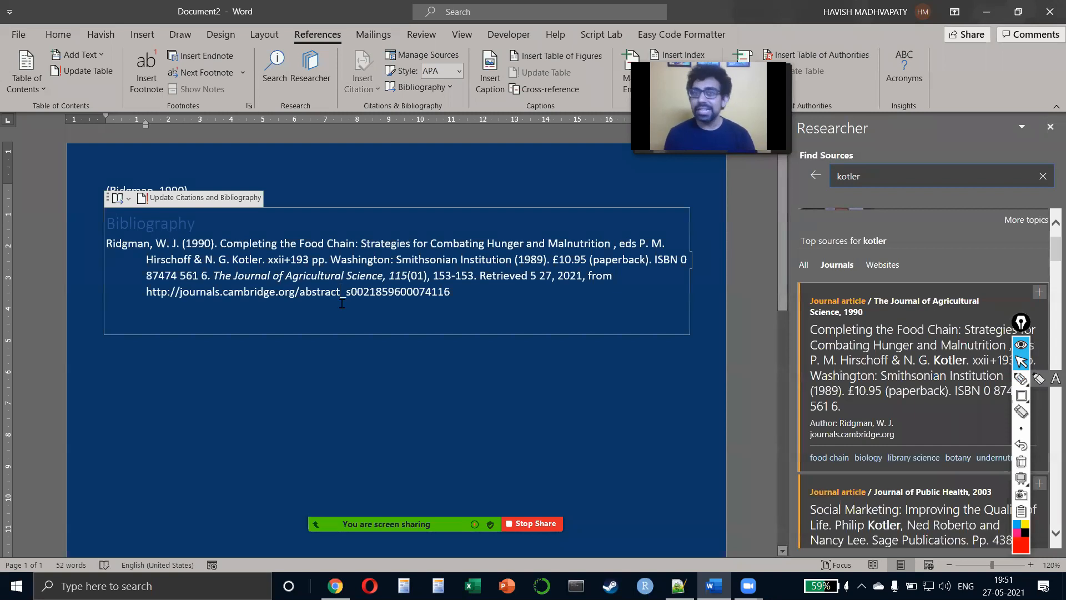
pyautogui.click(458, 71)
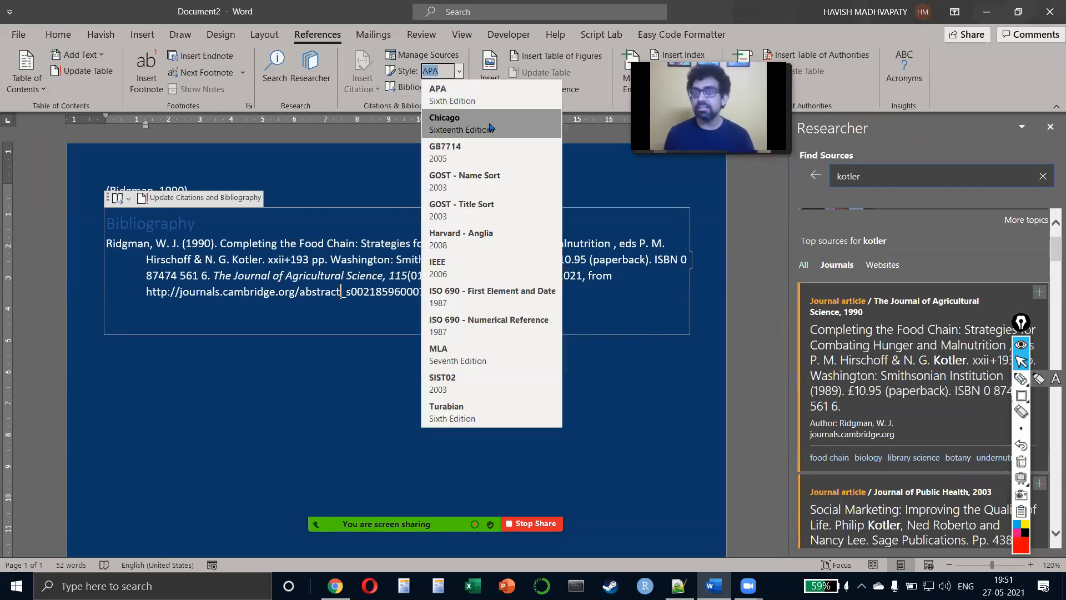
pyautogui.press('Escape')
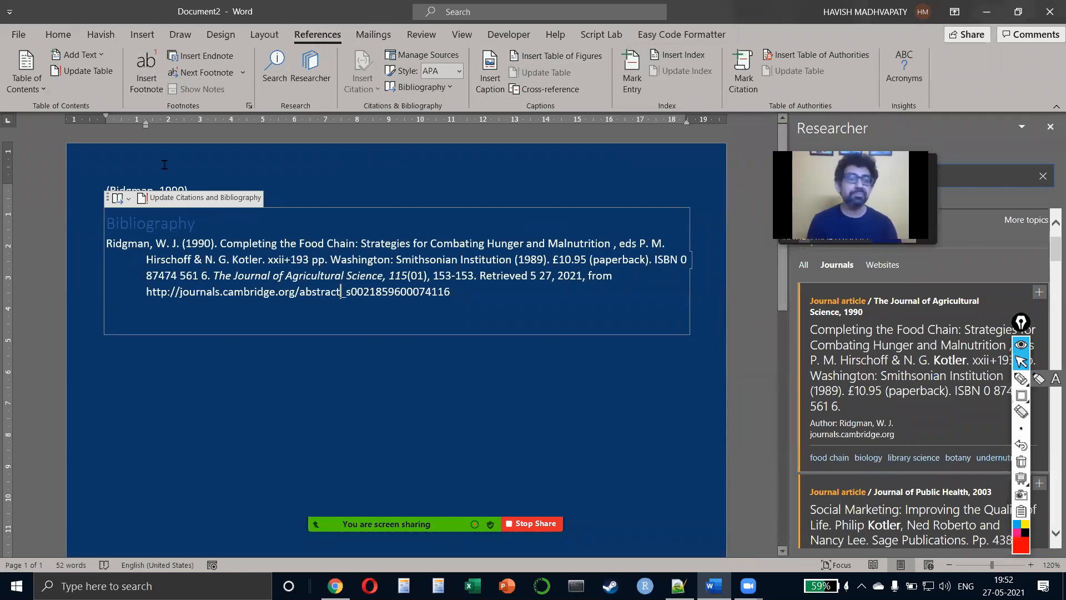
# - Delete the citation and bibliography from the document and close the Researcher pane
pyautogui.hotkey('ctrl', 'a')
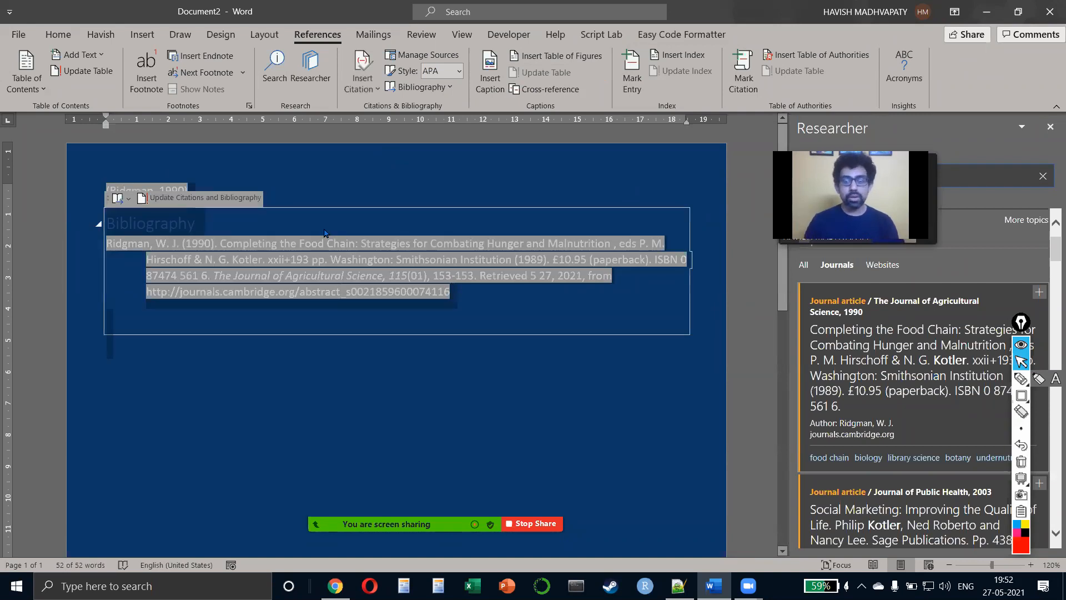
pyautogui.press('Delete')
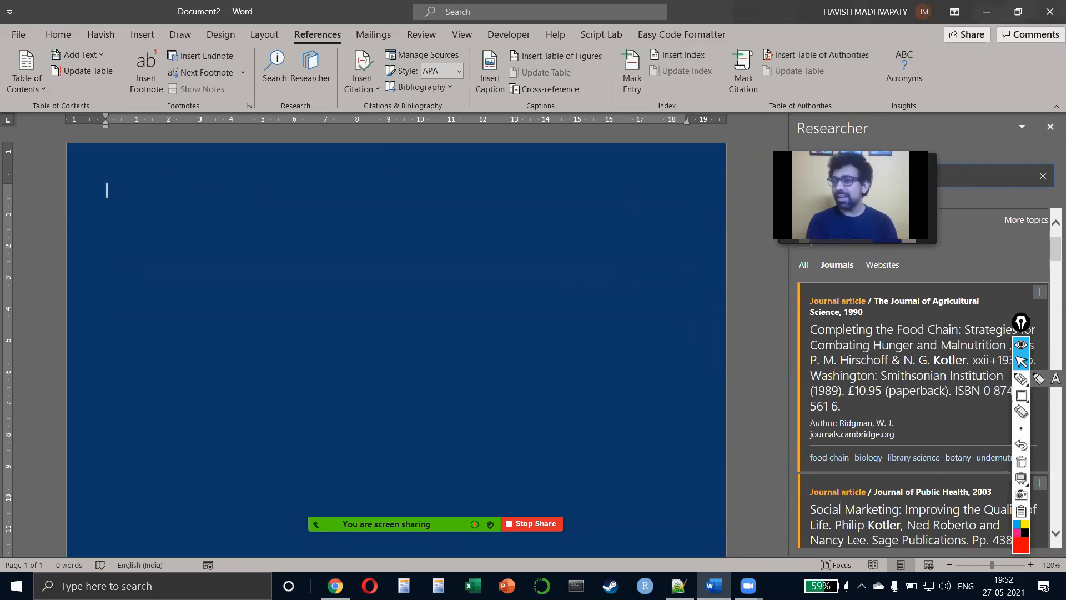
pyautogui.click(1050, 127)
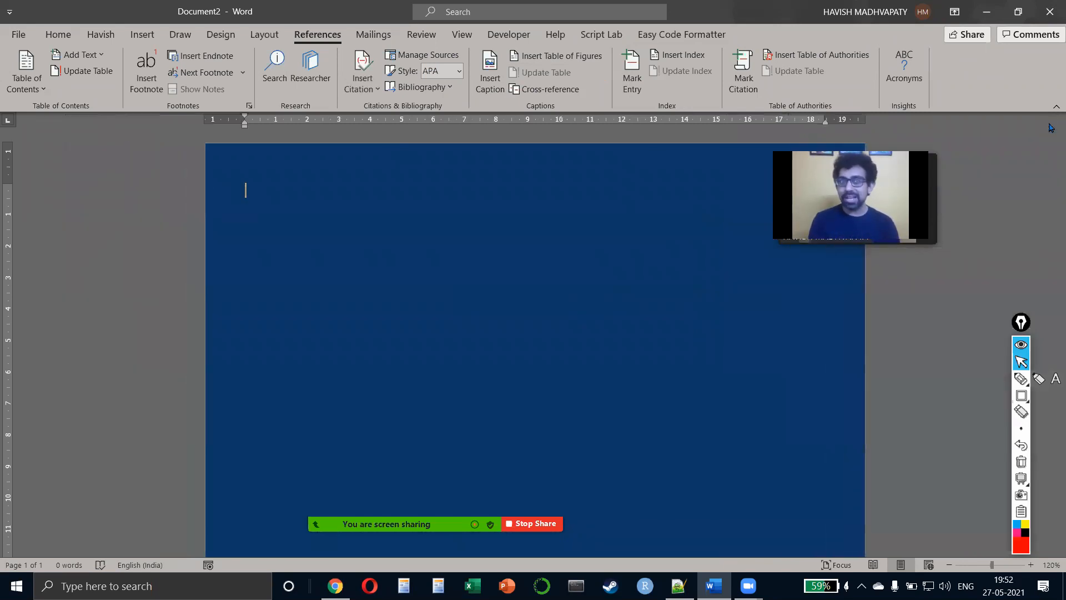
# - Open File Explorer, look into the My Drive folder on the C: drive, and return to the Word document
pyautogui.hotkey('alt', 'Tab')
pyautogui.press('super+e')
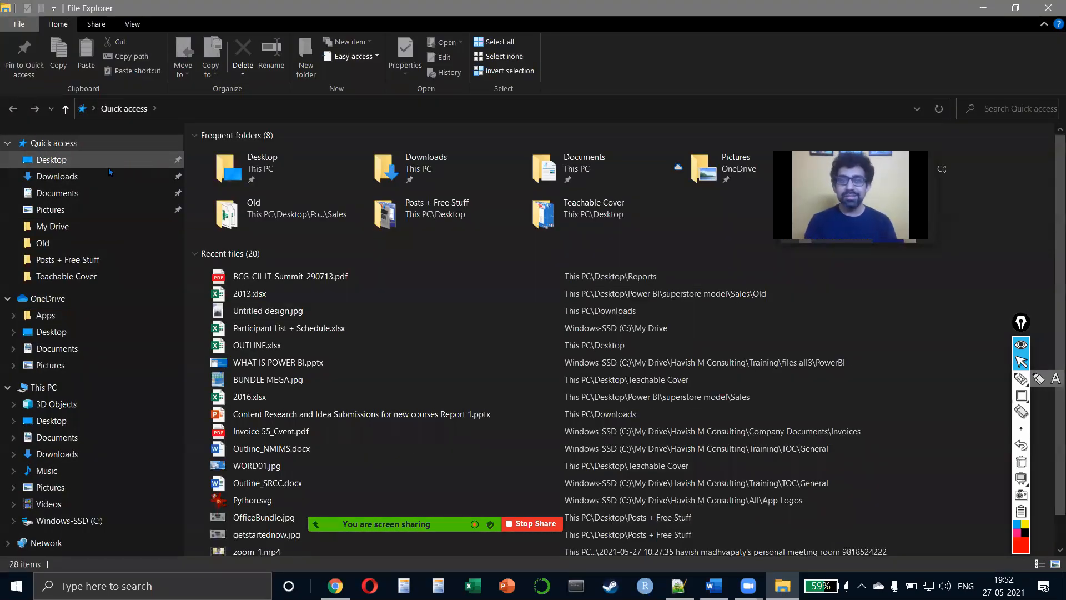
pyautogui.click(66, 520)
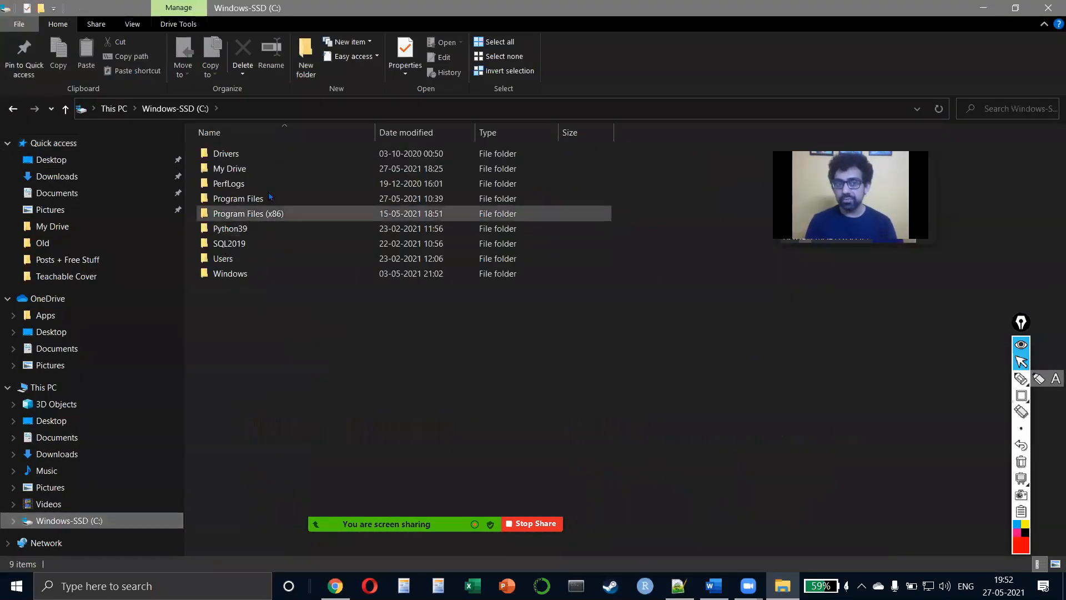
pyautogui.doubleClick(275, 170)
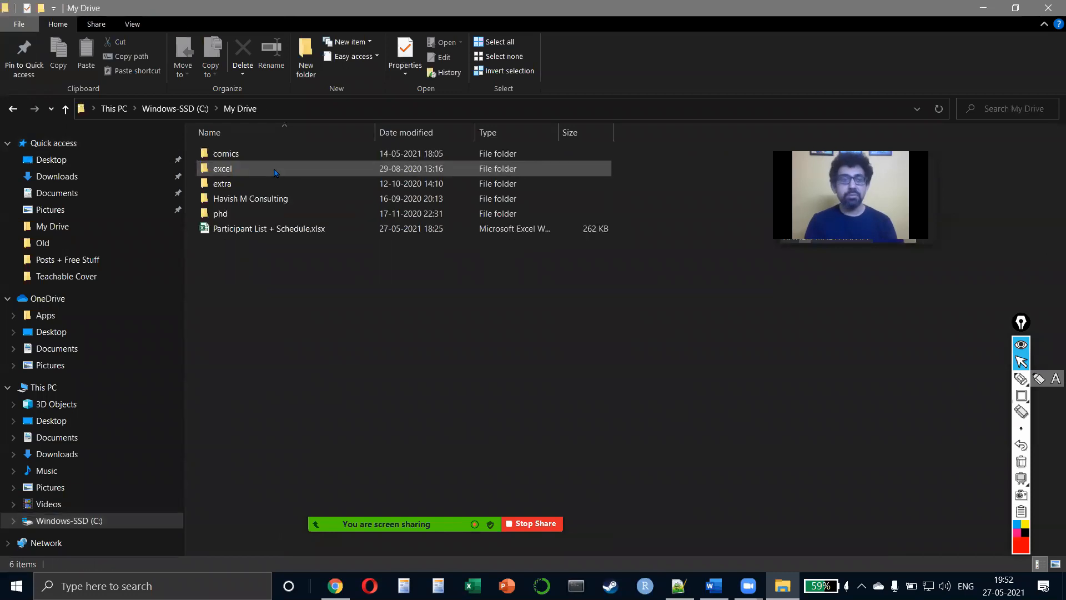
pyautogui.click(317, 199)
pyautogui.hotkey('alt', 'Tab')
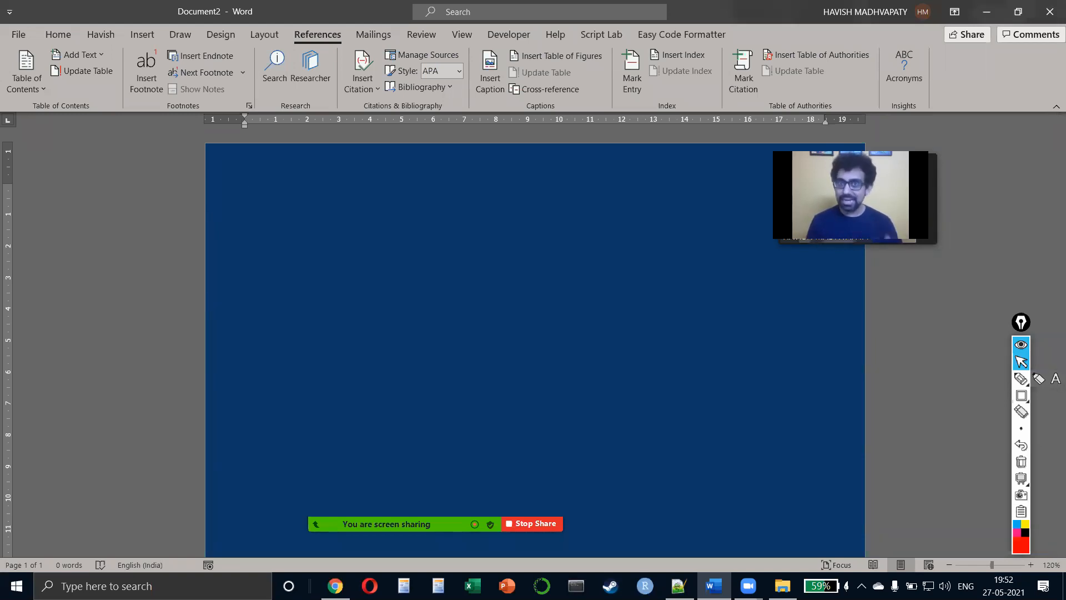
# - Add the Script Lab add-in from the Office Add-ins store, accepting its license terms and dismissing the introduction tip
pyautogui.click(142, 34)
pyautogui.click(389, 73)
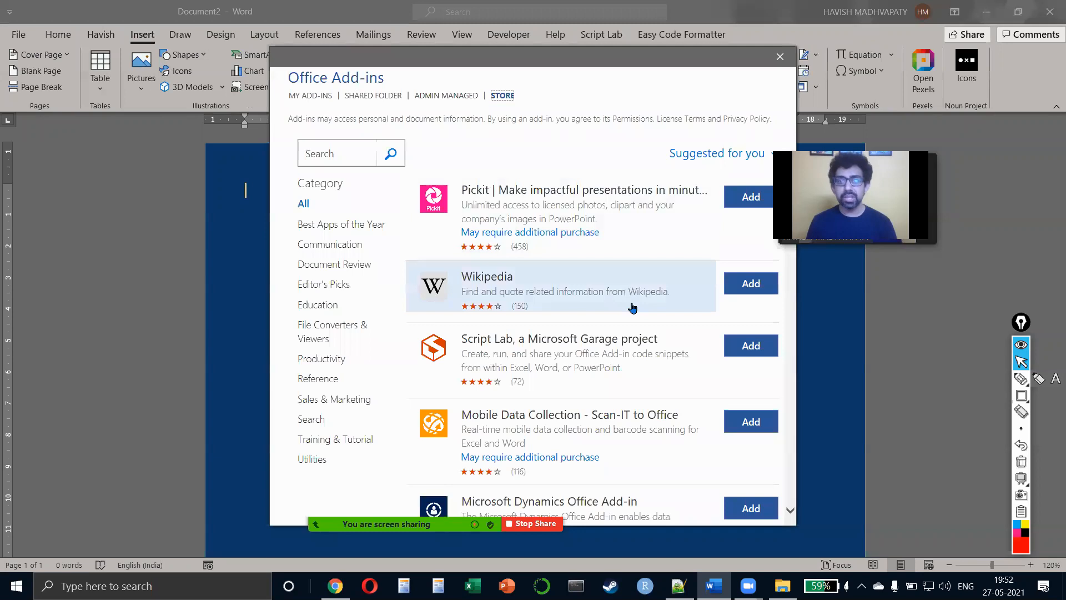
pyautogui.click(750, 345)
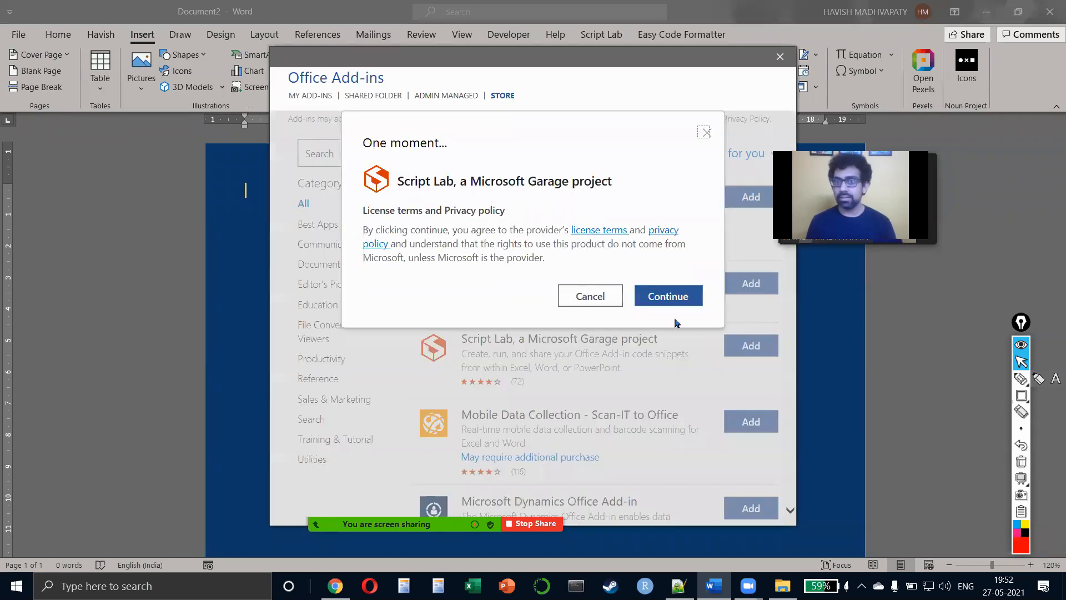
pyautogui.click(662, 300)
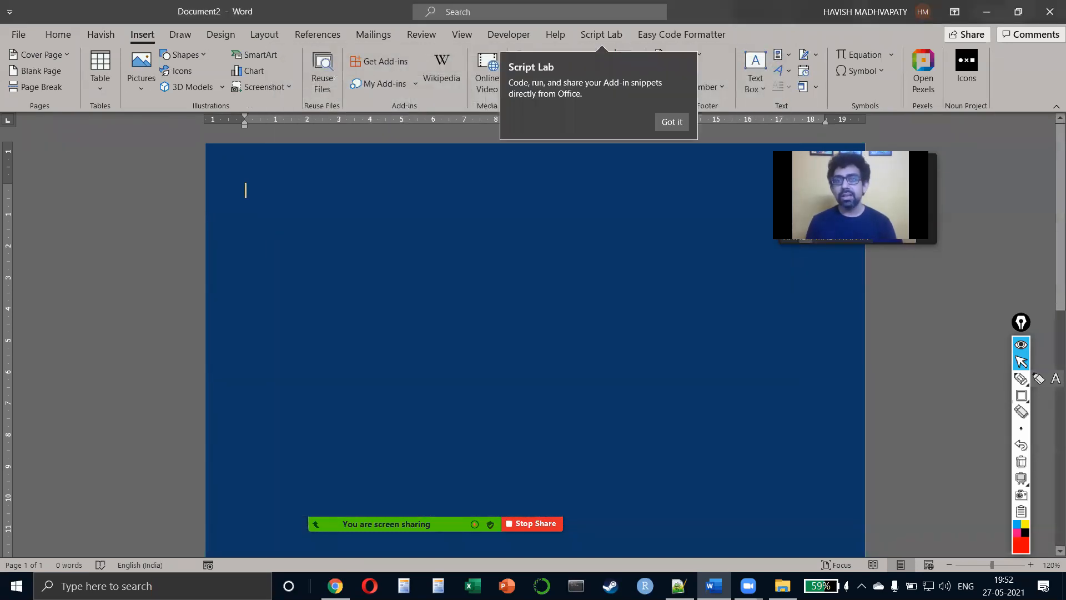
pyautogui.click(671, 121)
# - Open Script Lab's code editor, widen its pane, and load the Basic API call (TypeScript) sample
pyautogui.click(601, 34)
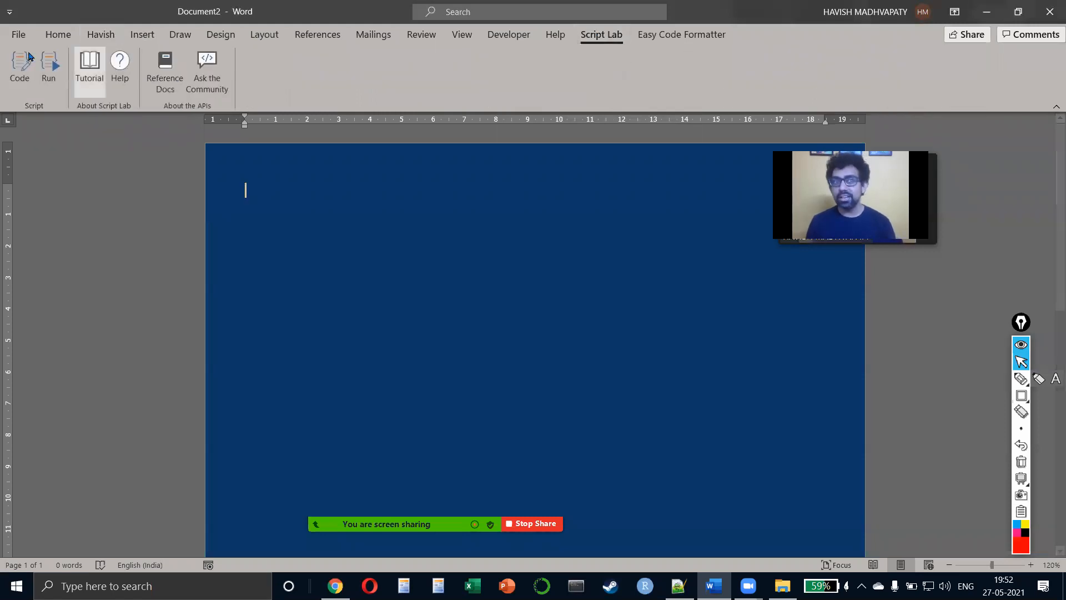
pyautogui.click(20, 68)
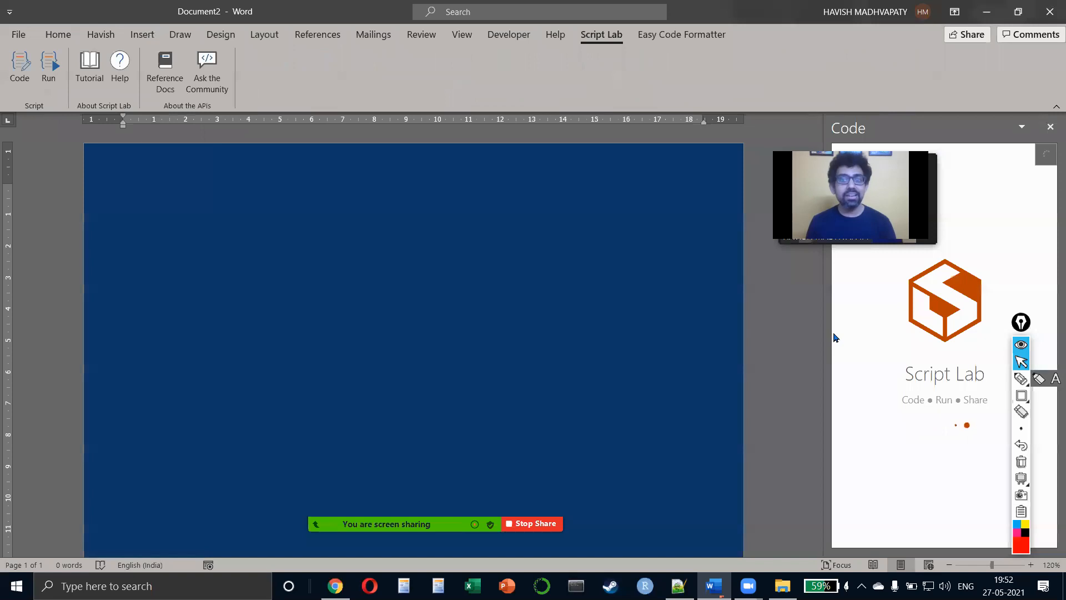
pyautogui.moveTo(826, 332); pyautogui.dragTo(724, 337)
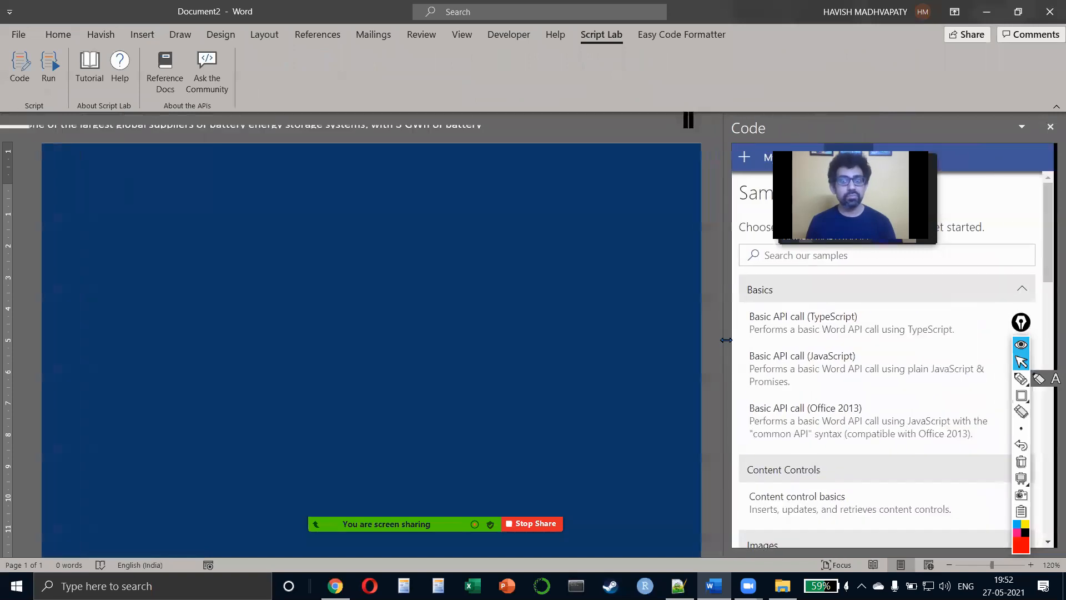
pyautogui.click(801, 331)
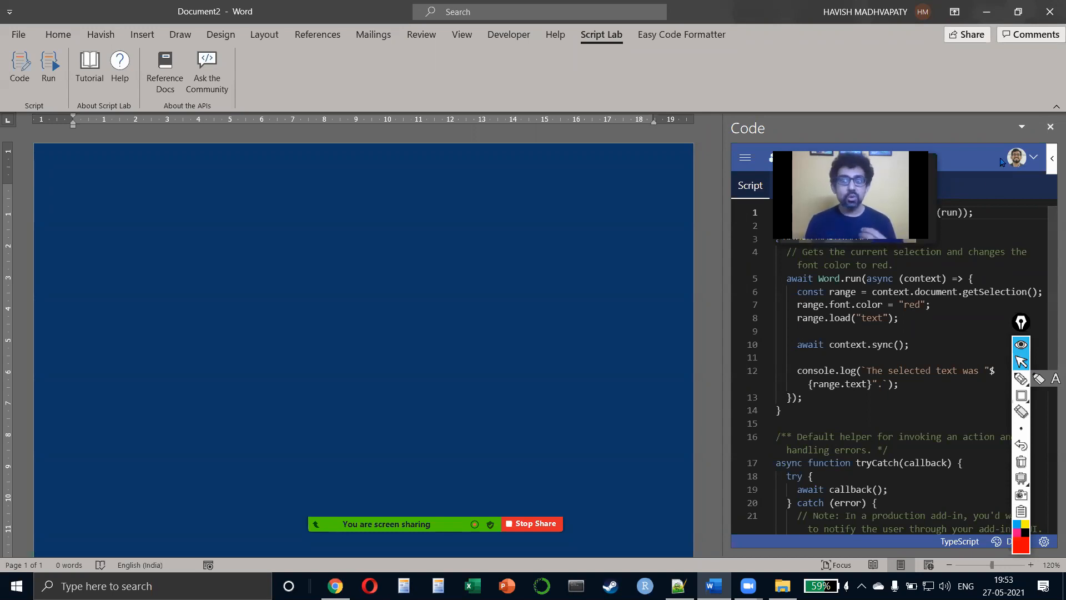
# - Close the Word document without saving and switch to Notepad++ to check the topic list
pyautogui.click(1050, 158)
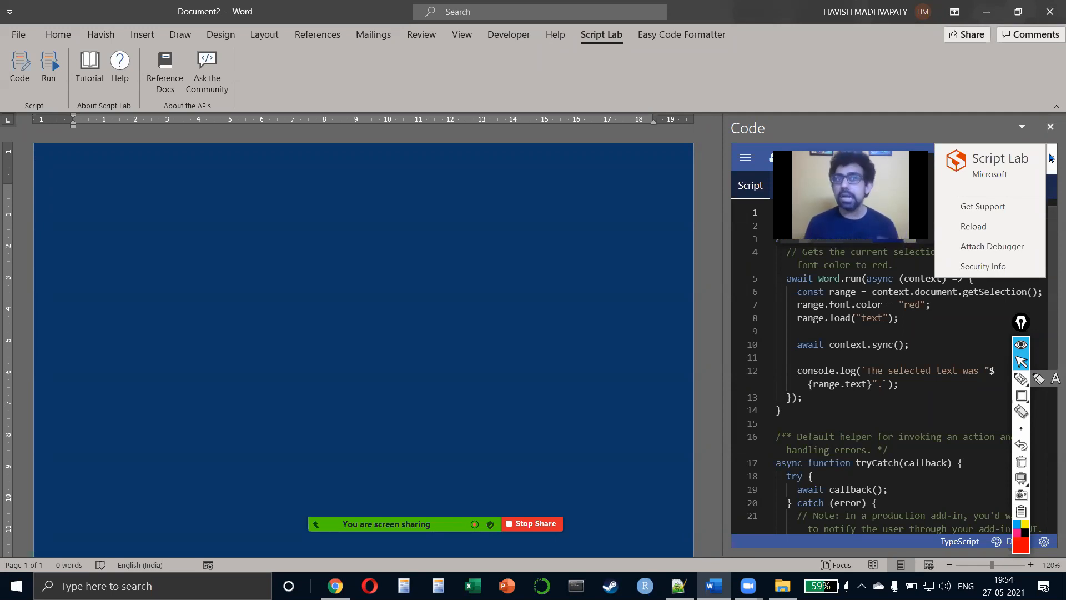
pyautogui.click(1047, 12)
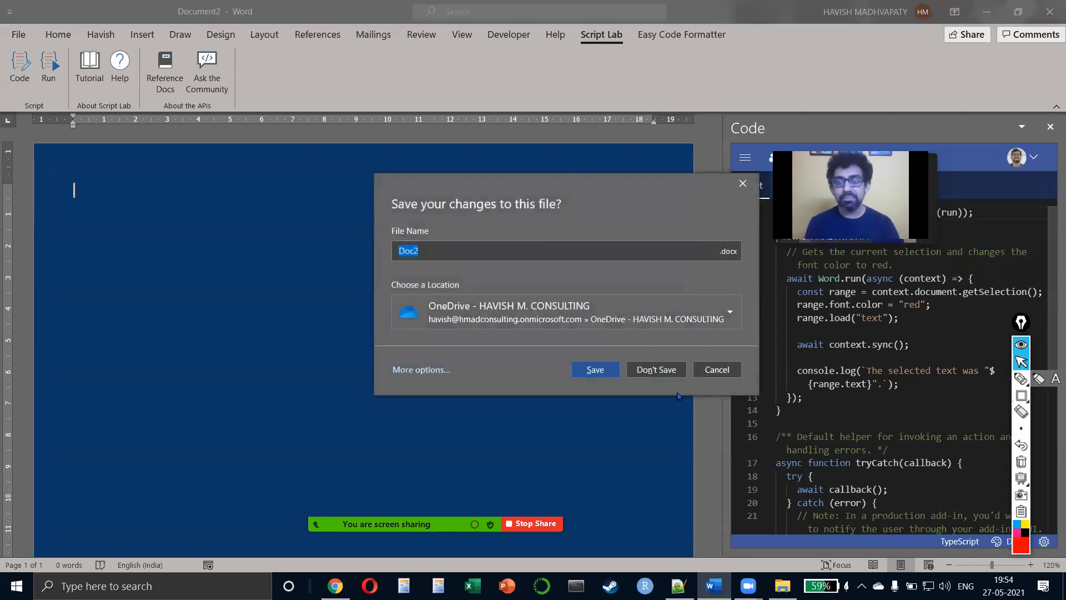
pyautogui.click(657, 370)
pyautogui.hotkey('alt', 'Tab')
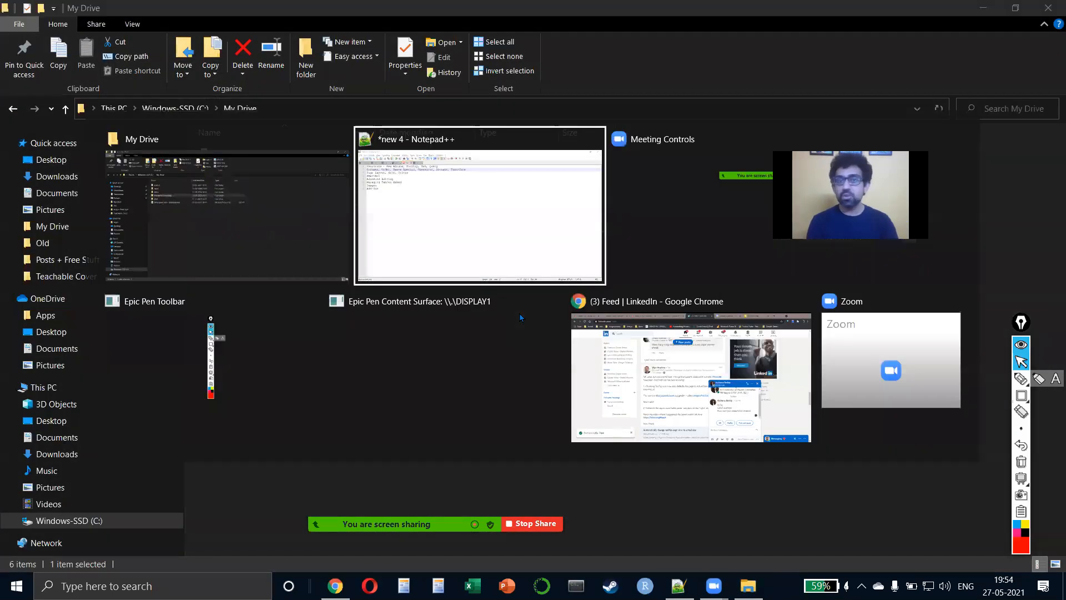
pyautogui.hotkey('alt', 'Tab')
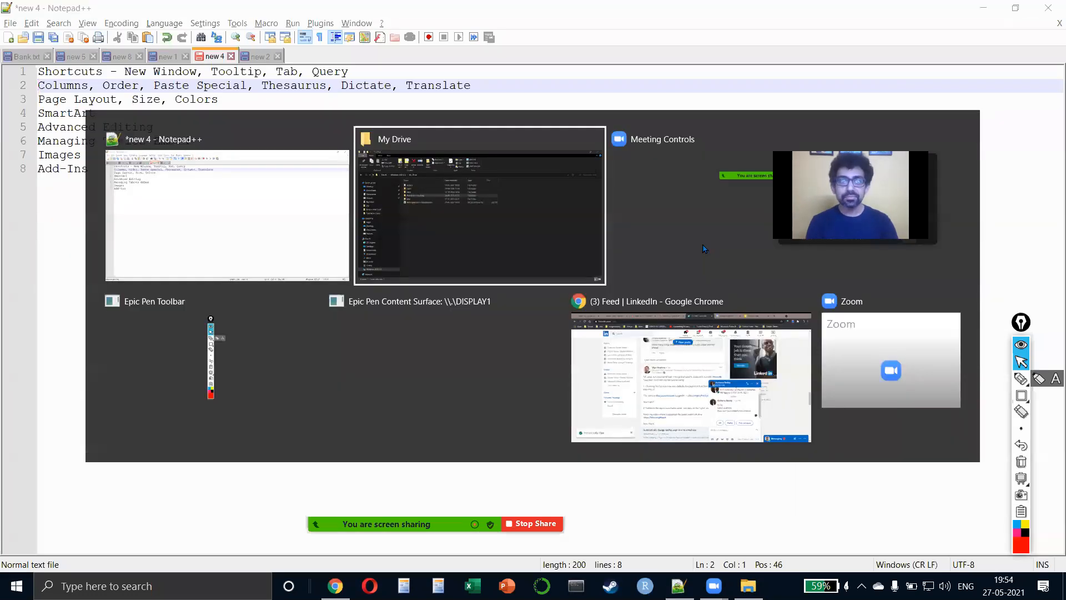
# - Switch to File Explorer and go to the Add-Ins folder inside My Drive's excel folder
pyautogui.doubleClick(263, 175)
pyautogui.press('alt')
pyautogui.press('alt')
pyautogui.press('Down')
pyautogui.press('Up')
pyautogui.press('Return')
pyautogui.press('Down')
pyautogui.press('Up')
pyautogui.press('Down')
pyautogui.press('Down')
pyautogui.press('Up')
pyautogui.press('Up')
pyautogui.press('Down')
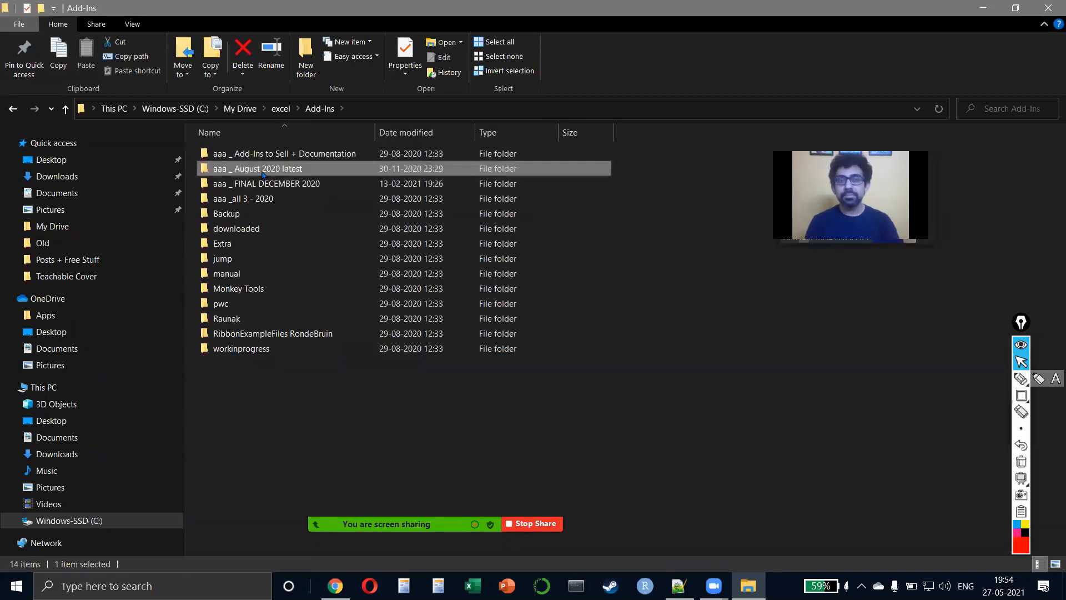
pyautogui.press('Up')
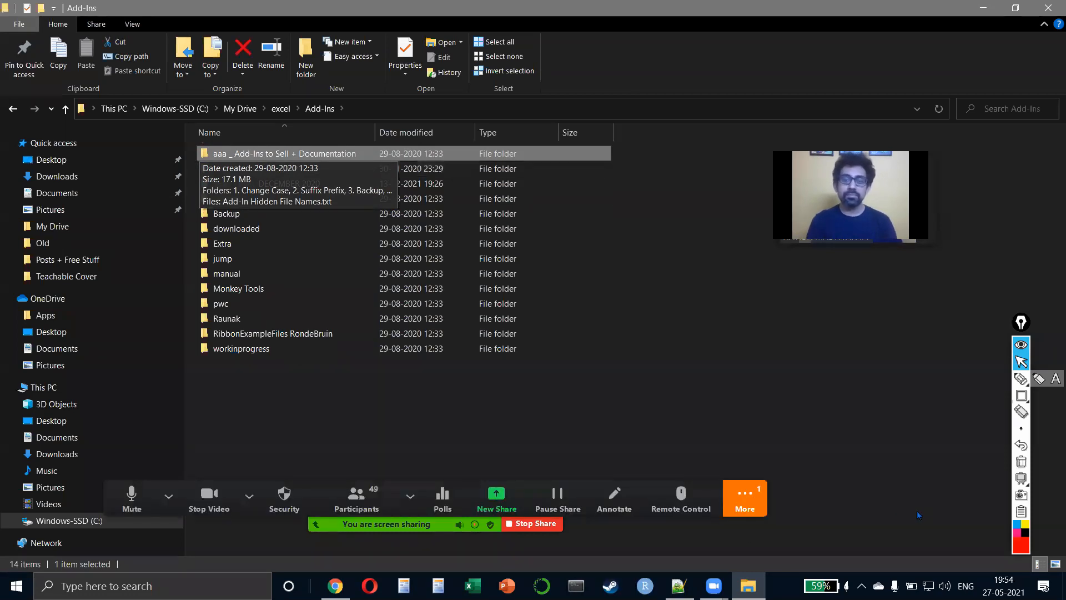
# - Open the Zoom meeting chat to read the latest participant messages, and return to the Add-Ins folder
pyautogui.click(745, 498)
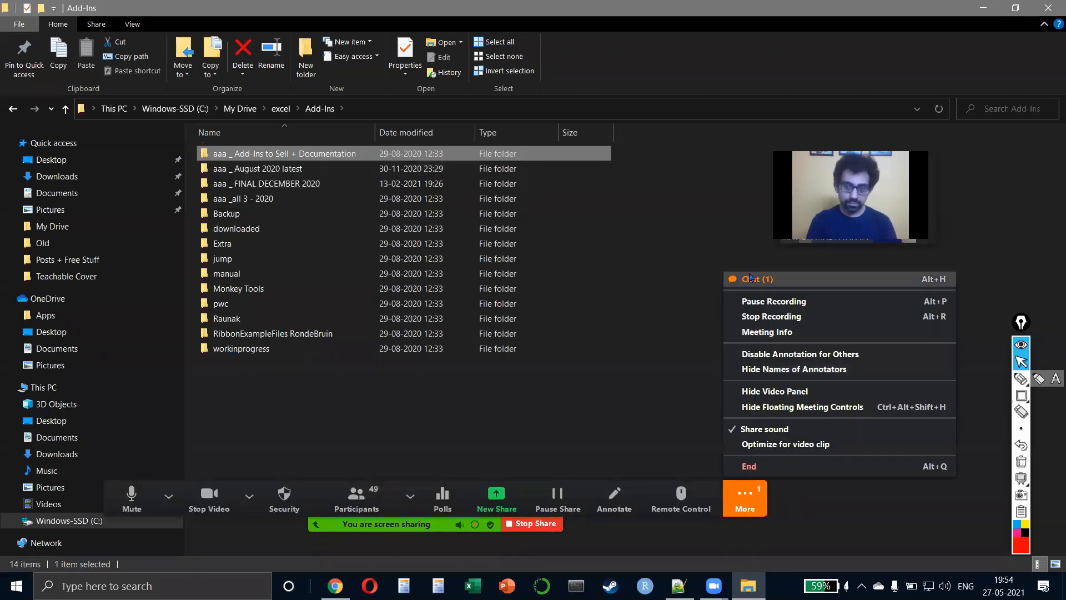
pyautogui.click(750, 279)
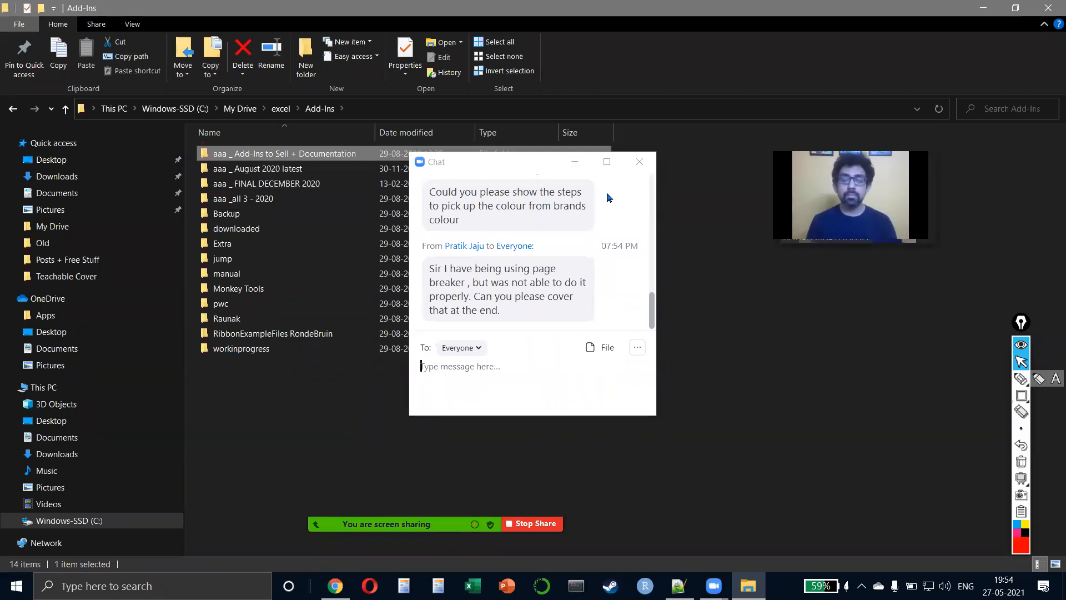
pyautogui.click(640, 162)
pyautogui.moveTo(499, 508)
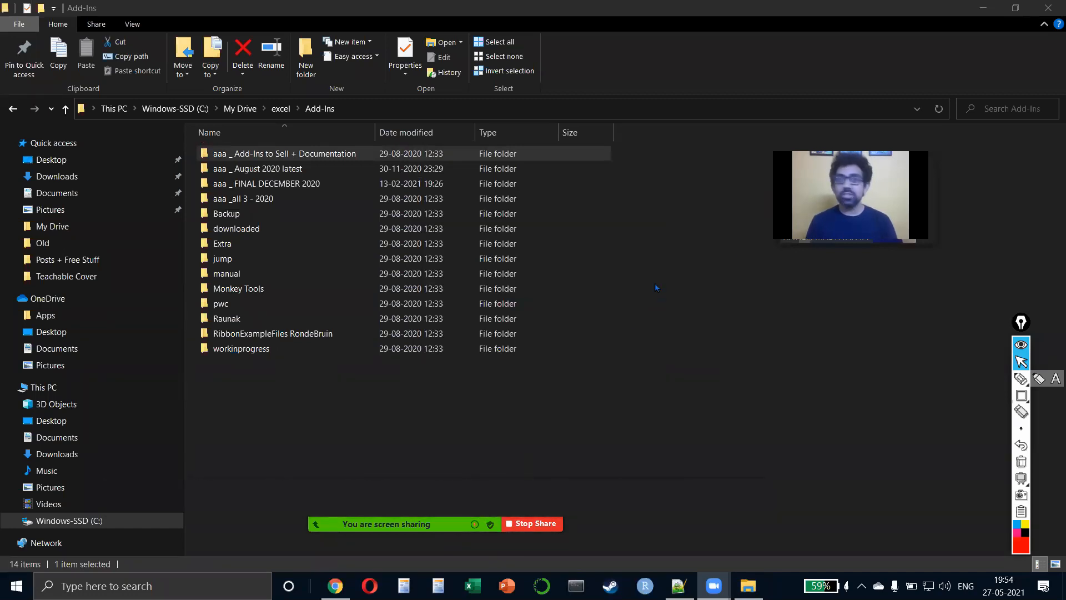
pyautogui.click(621, 381)
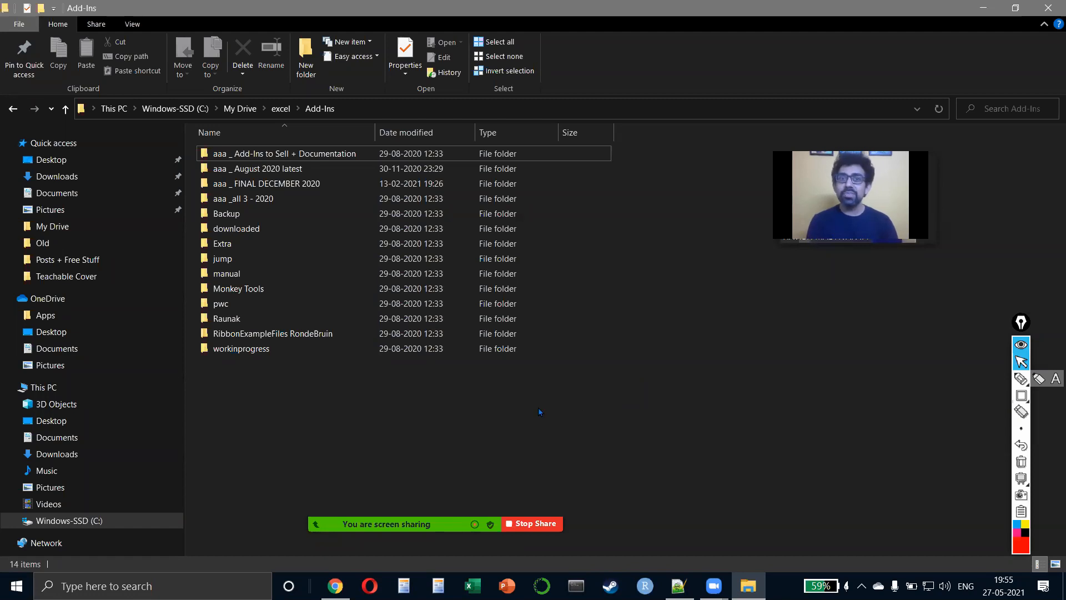
# - Look into the "aaa _ Add-Ins to Sell + Documentation" folder and return to the Add-Ins folder
pyautogui.click(339, 287)
pyautogui.press('Up')
pyautogui.press('Up')
pyautogui.press('Up')
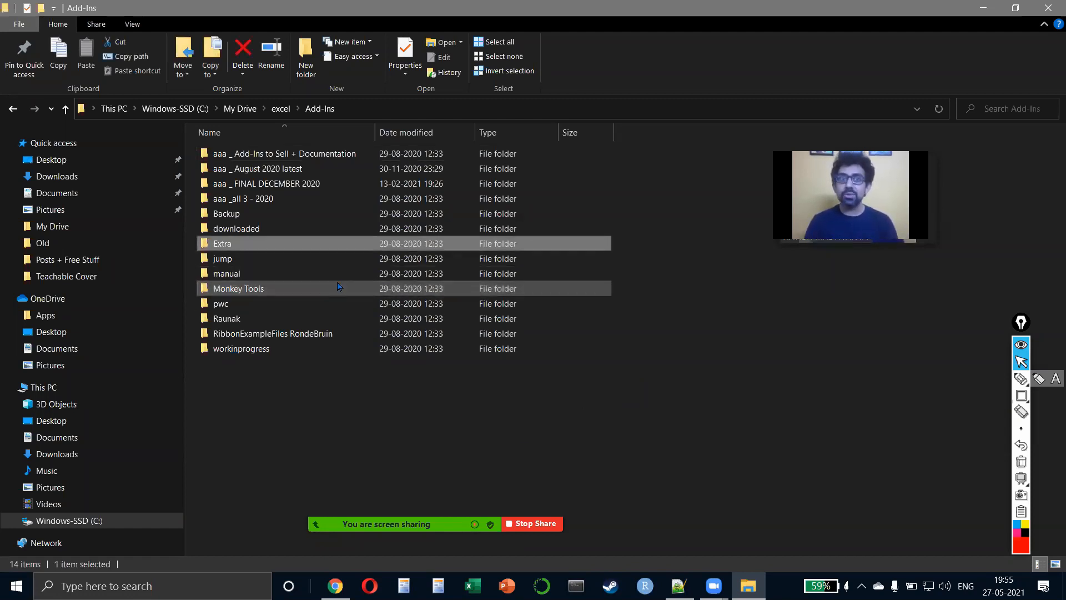
pyautogui.press('Home')
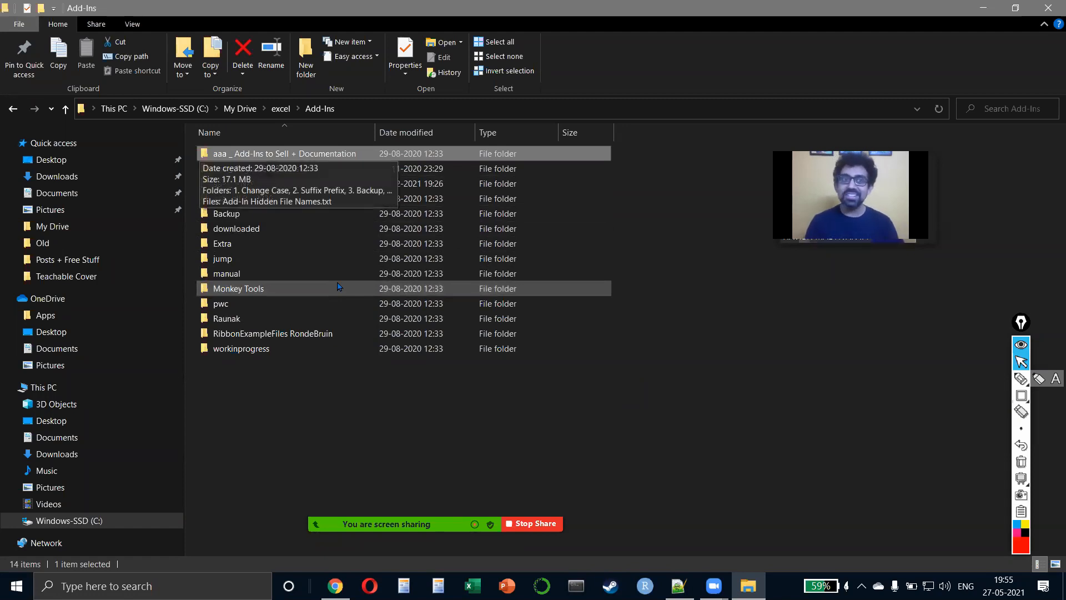
pyautogui.press('Return')
pyautogui.press('Down')
pyautogui.press('BackSpace')
# - Open 11May.docm from the Word folder inside "aaa _all 3 - 2020" and enable its macro content
pyautogui.press('Down')
pyautogui.press('Down')
pyautogui.press('Down')
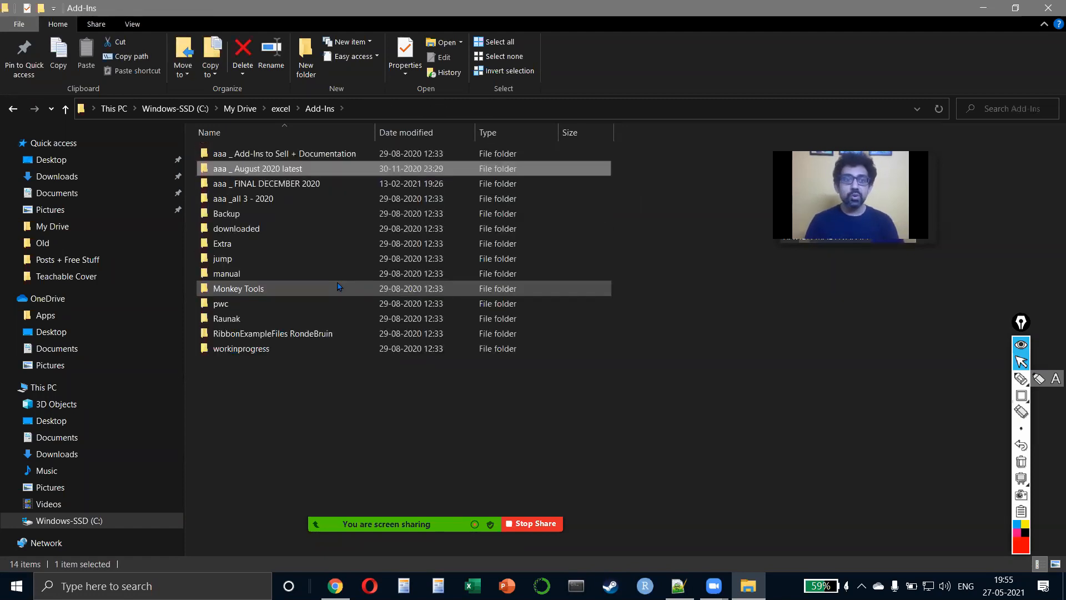
pyautogui.press('Return')
pyautogui.press('Down')
pyautogui.press('Down')
pyautogui.press('Return')
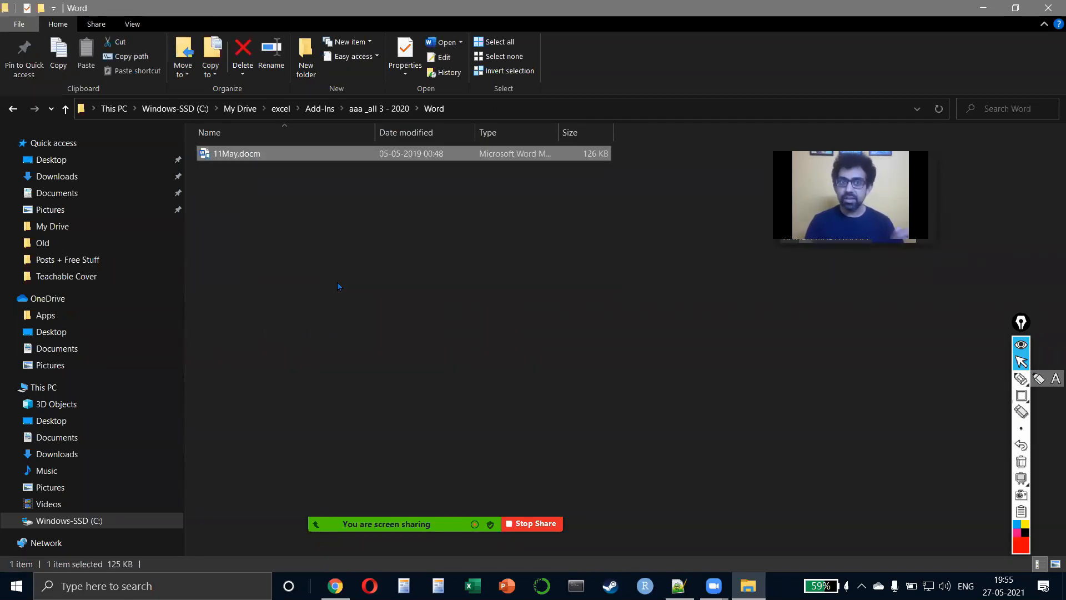
pyautogui.press('Return')
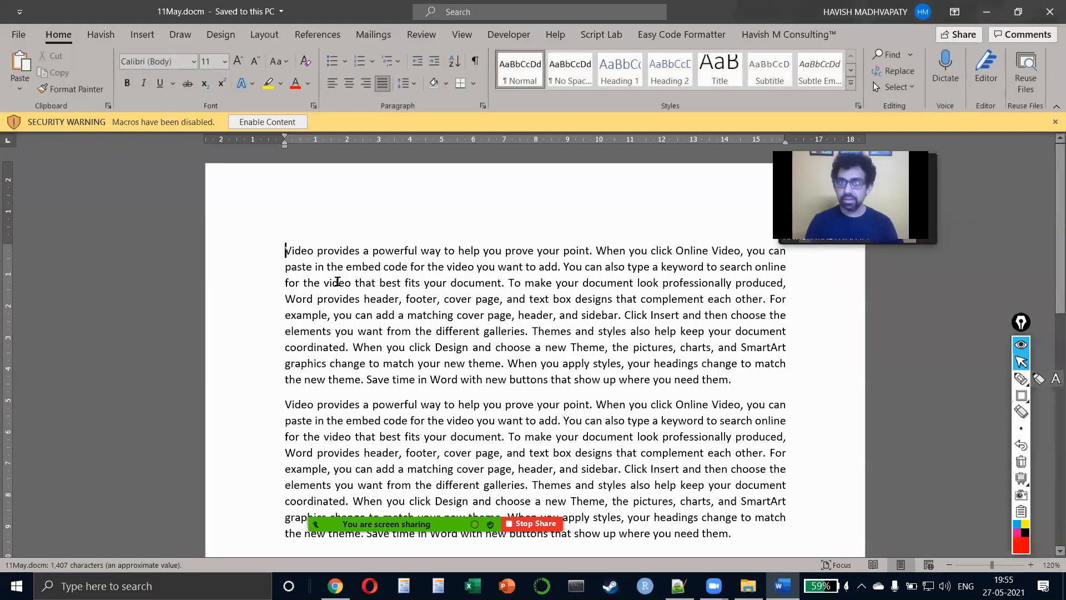
pyautogui.click(281, 124)
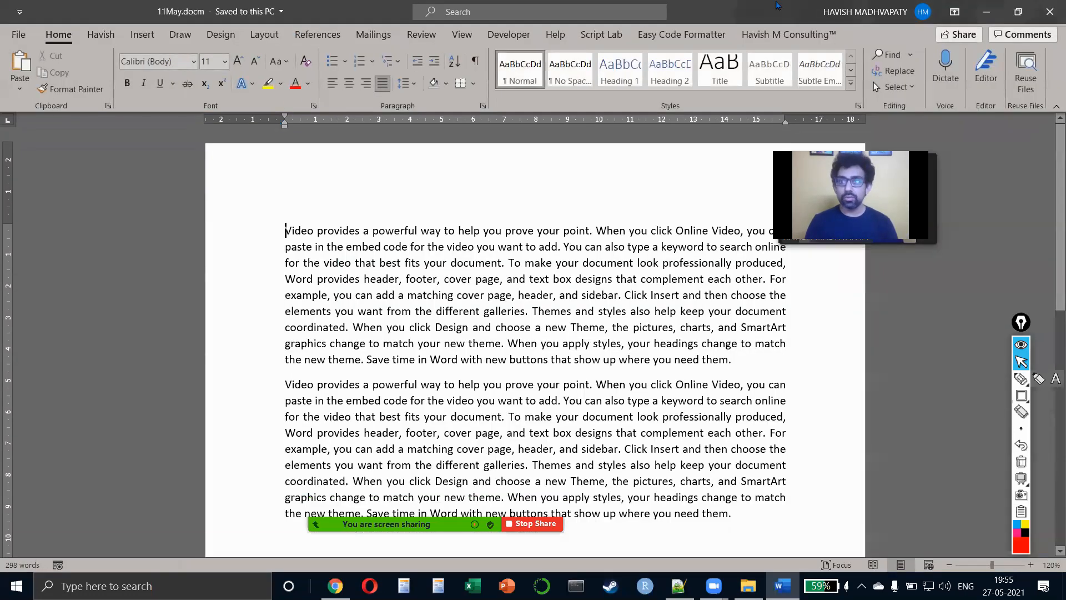
# - Display the custom consulting add-in's commands, and search the document for "ha" before closing the search results
pyautogui.click(788, 36)
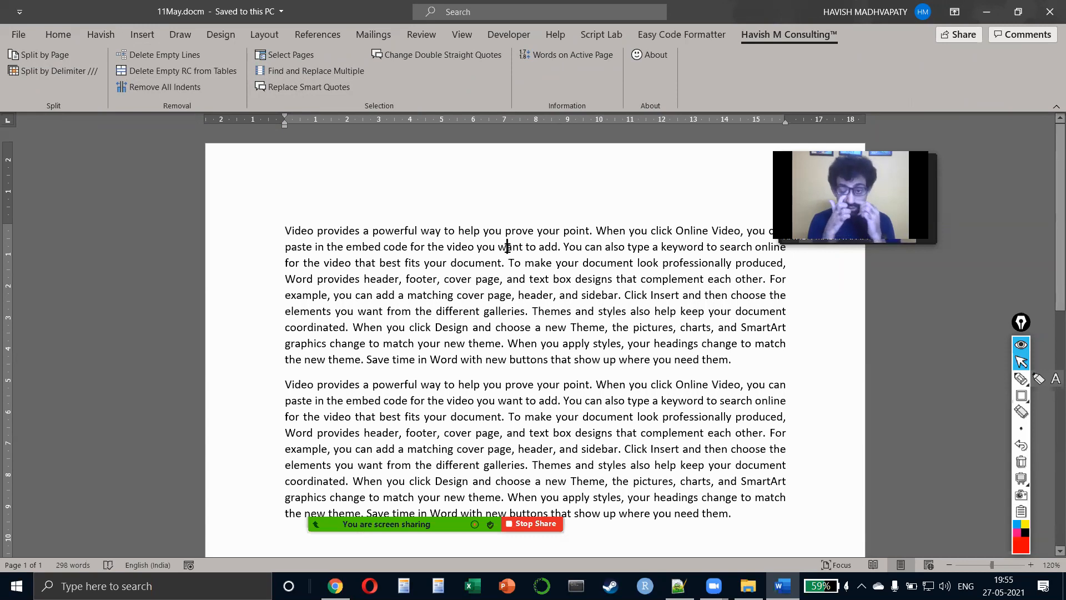
pyautogui.hotkey('ctrl', 'f')
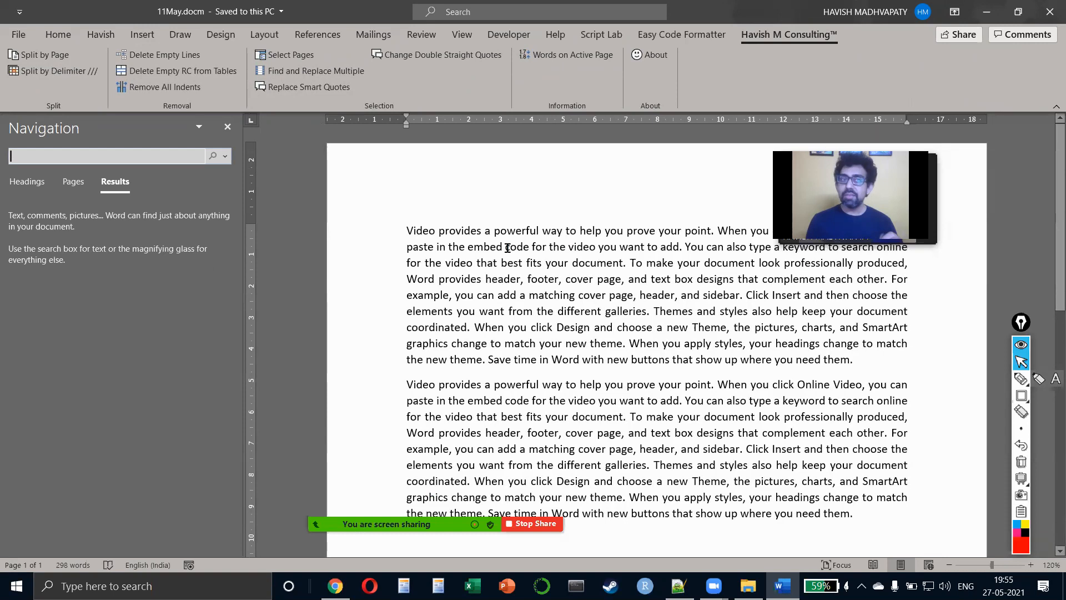
pyautogui.write('ha')
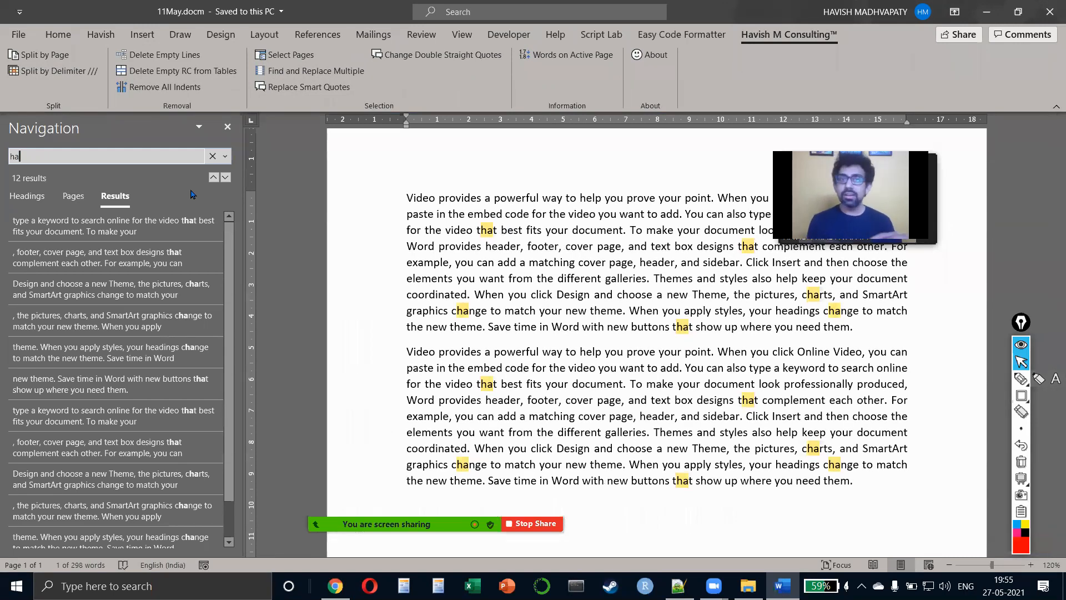
pyautogui.click(227, 126)
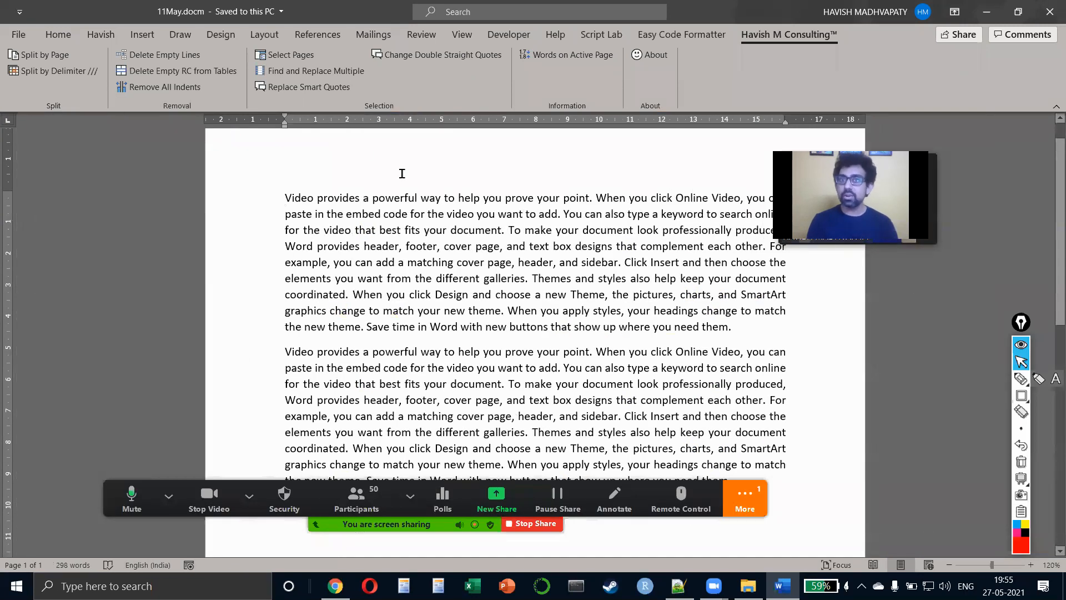
# - Use Find and Replace Multiple to replace "Video, provides, example" with "Moving Images, delivered, eg" throughout the document
pyautogui.click(277, 76)
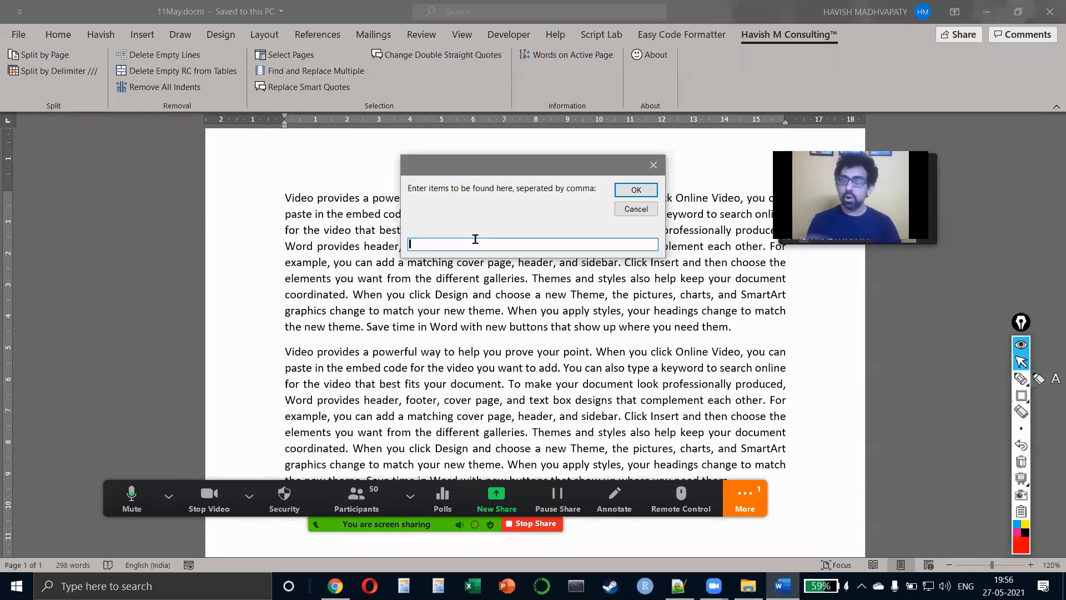
pyautogui.write('Video, ')
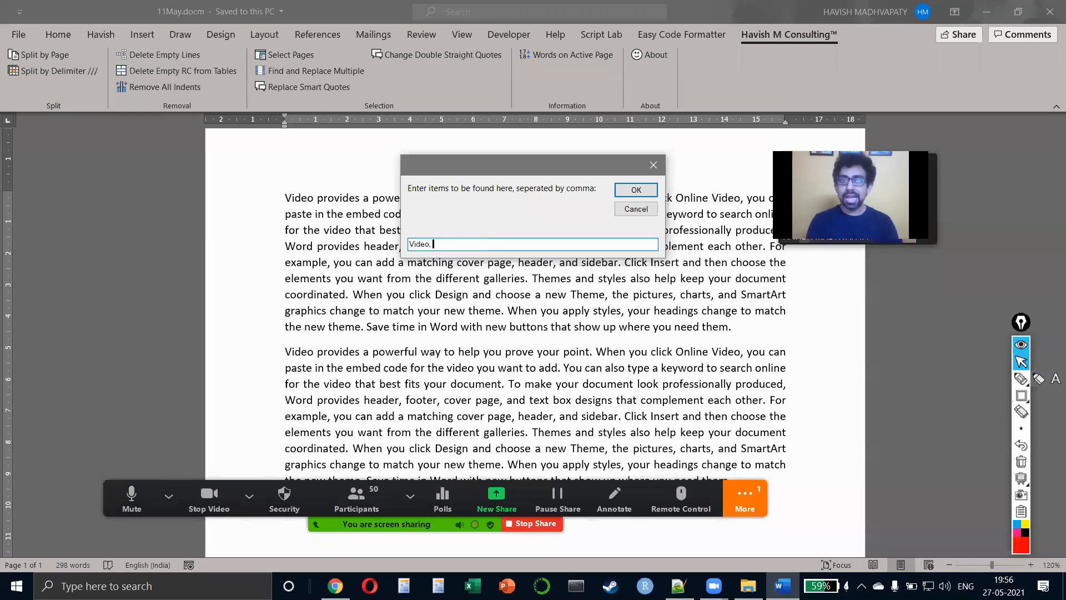
pyautogui.write('provides, ')
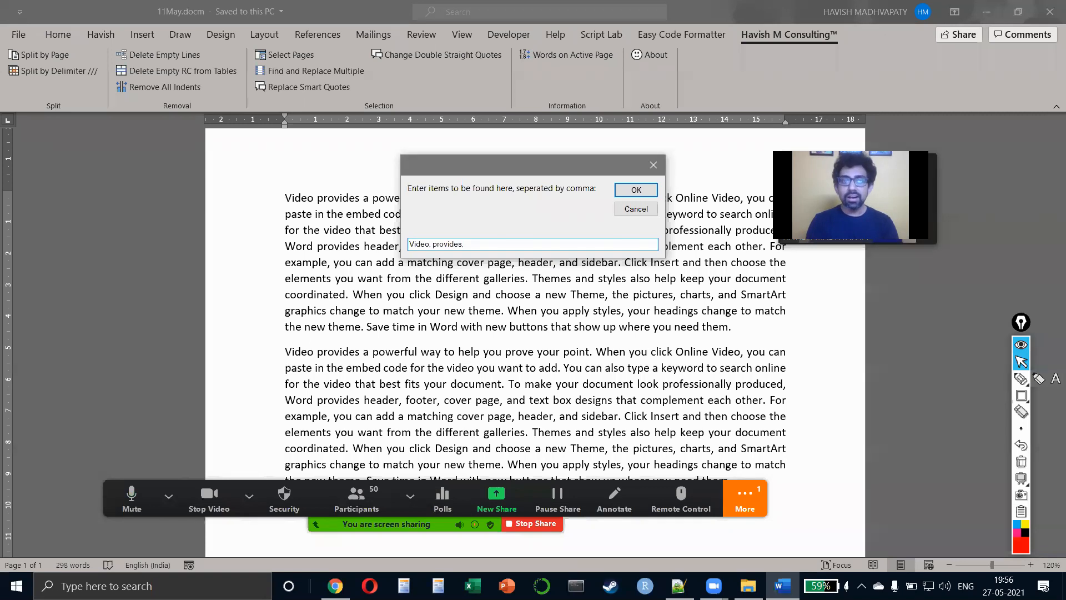
pyautogui.write('example')
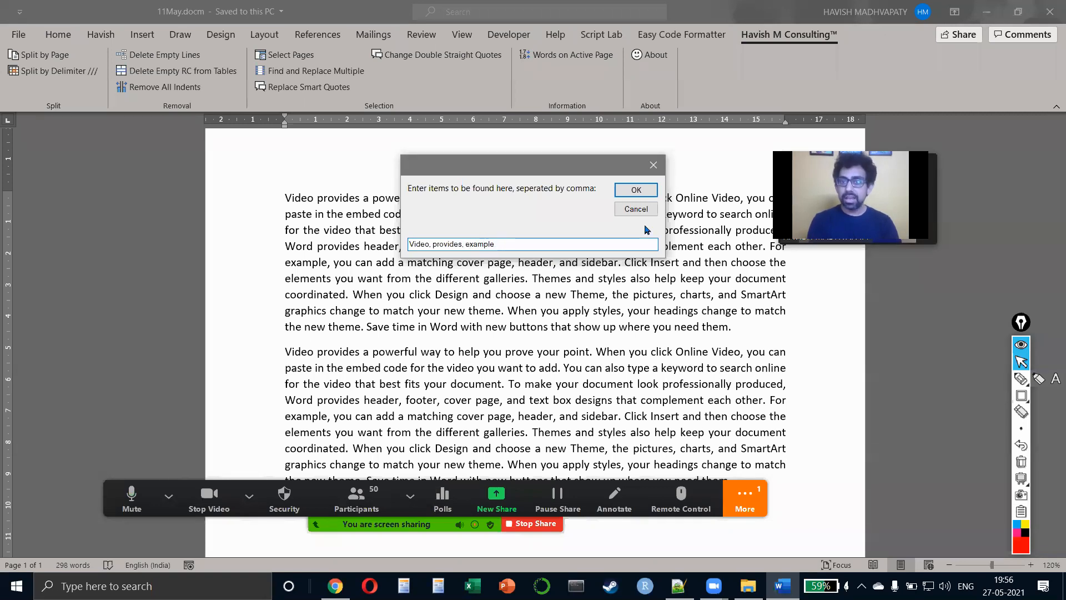
pyautogui.click(640, 192)
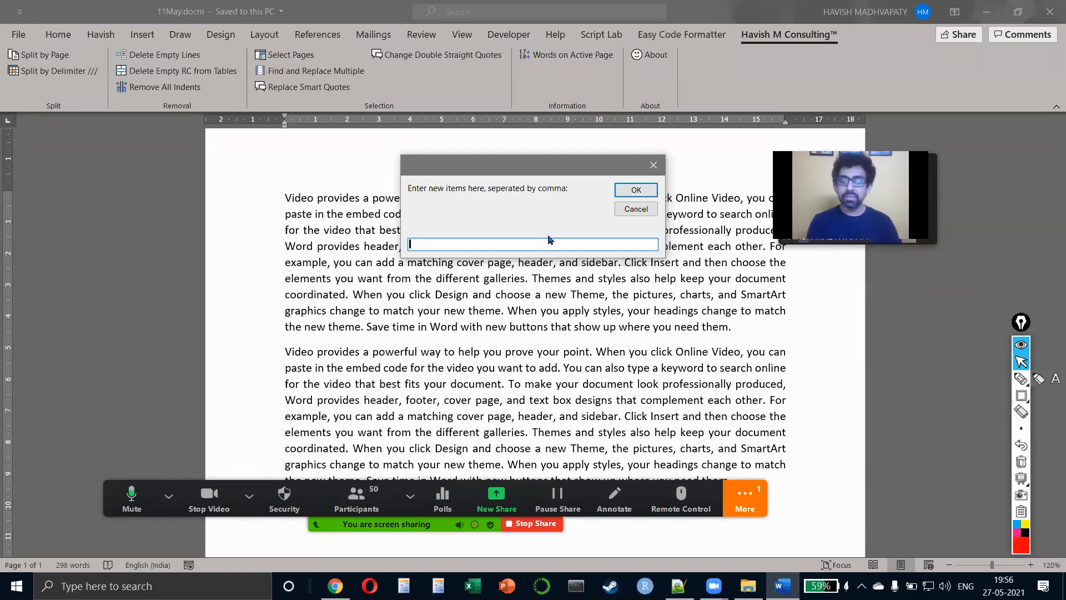
pyautogui.write('Video')
pyautogui.hotkey('ctrl', 'a')
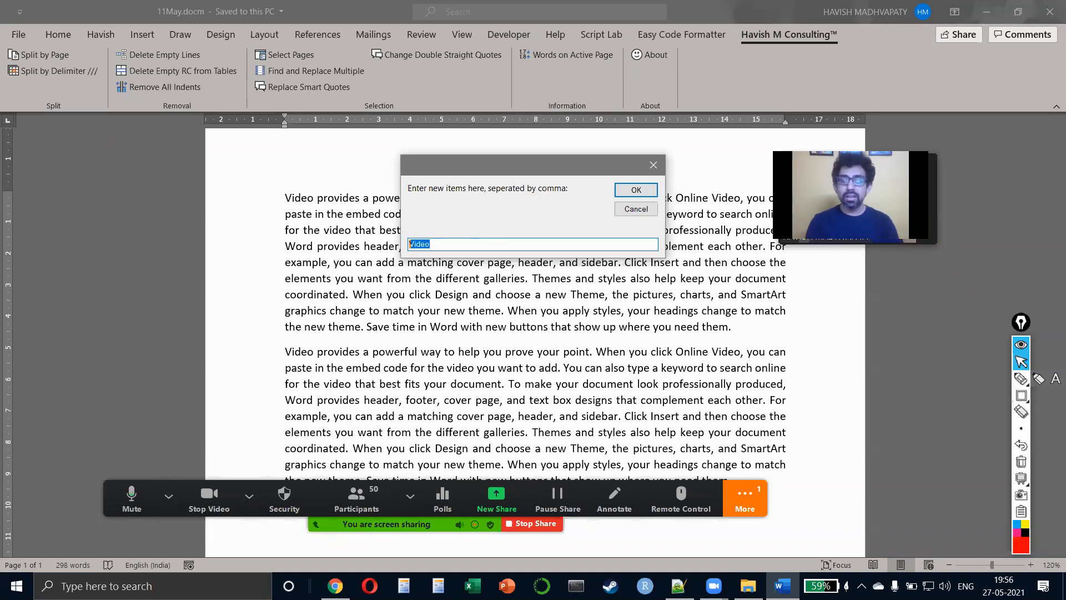
pyautogui.write('Moving Images,')
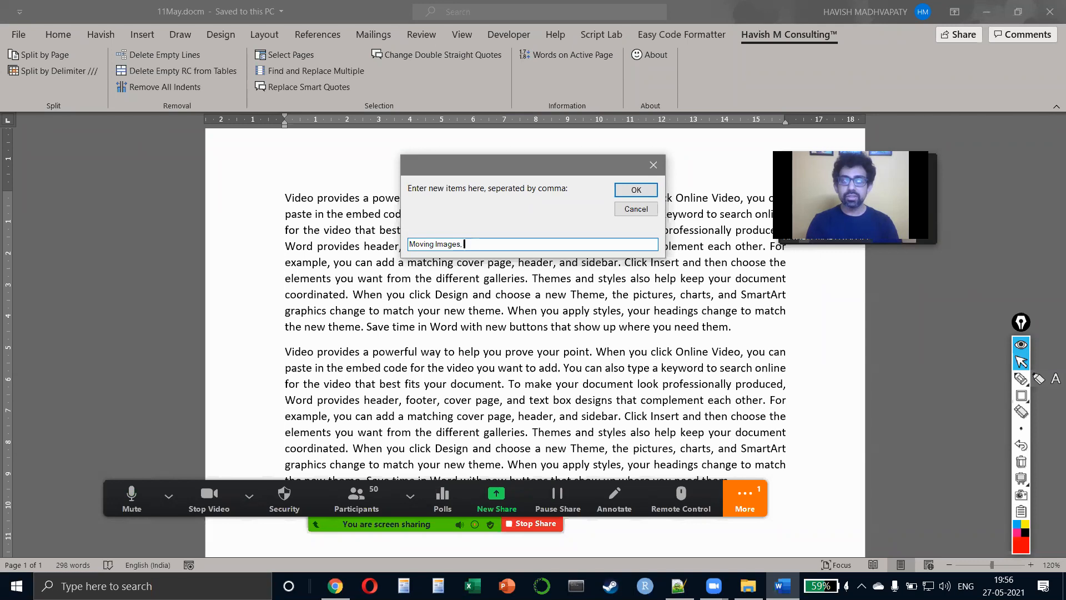
pyautogui.write(' delivered,')
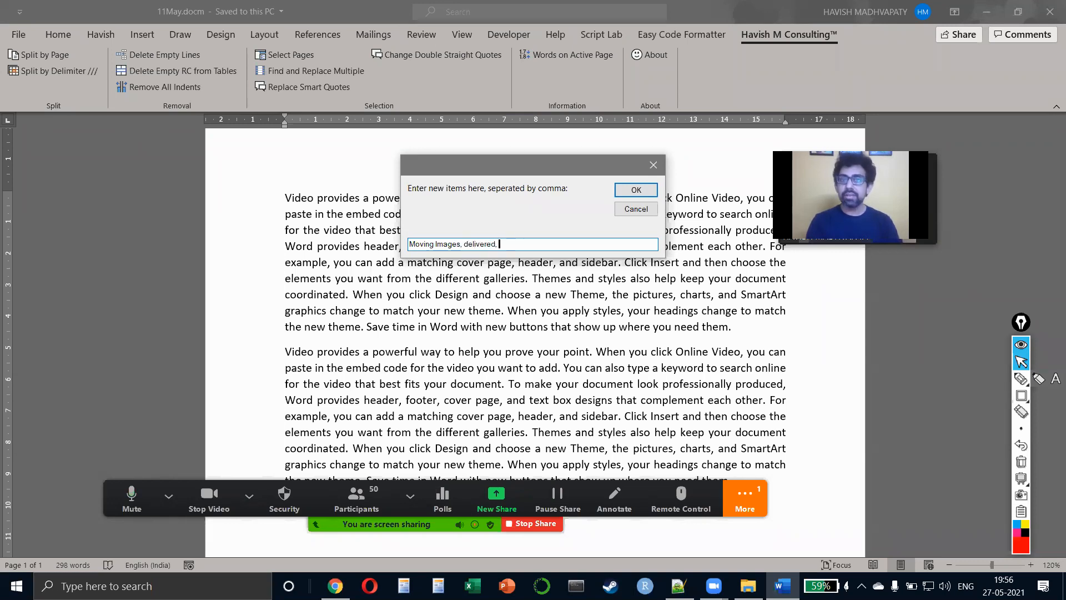
pyautogui.write(' eg')
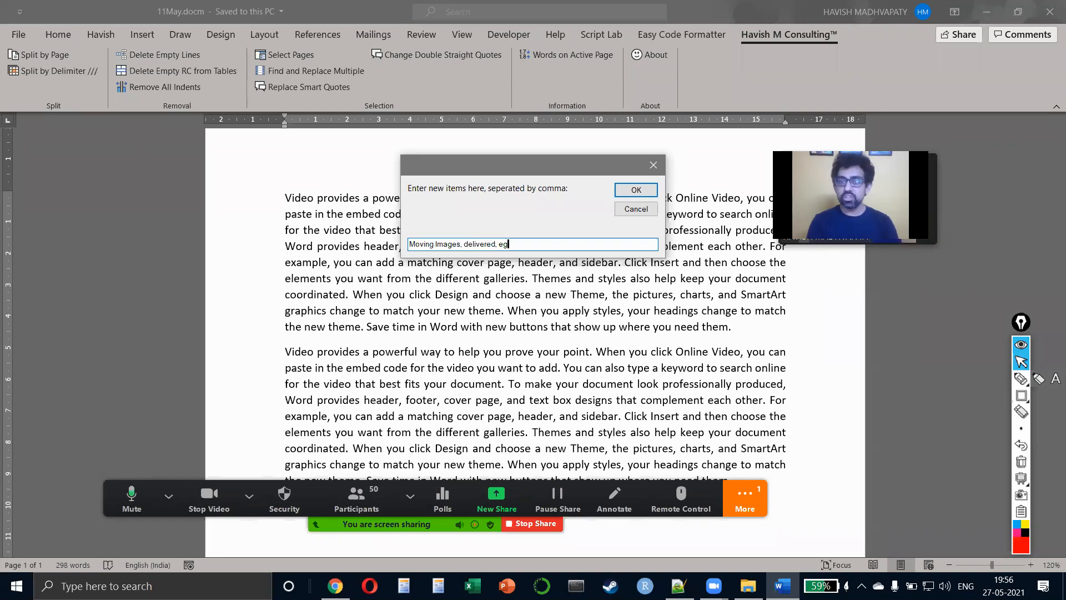
pyautogui.click(636, 190)
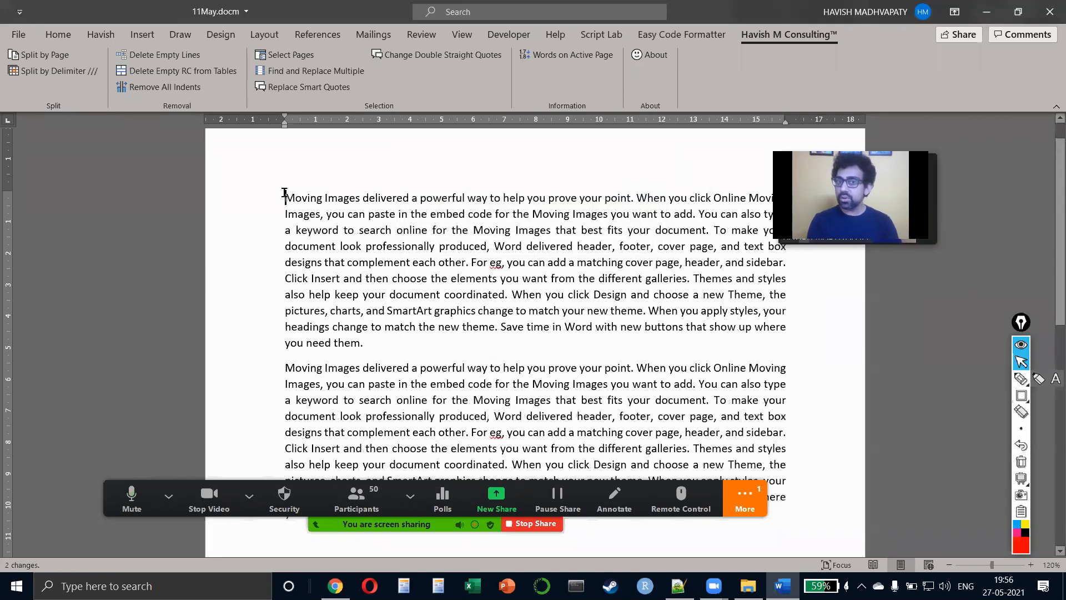
# - Show the Find and Replace Multiple prompts with the document's opening words selected, and dismiss both without entering anything
pyautogui.moveTo(286, 198); pyautogui.dragTo(371, 202)
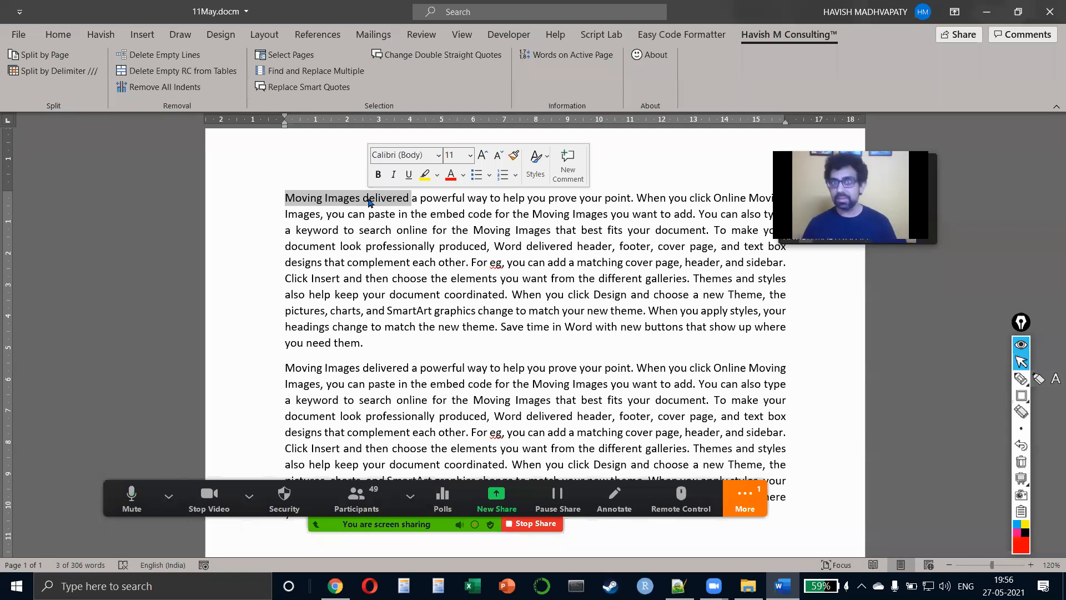
pyautogui.click(319, 73)
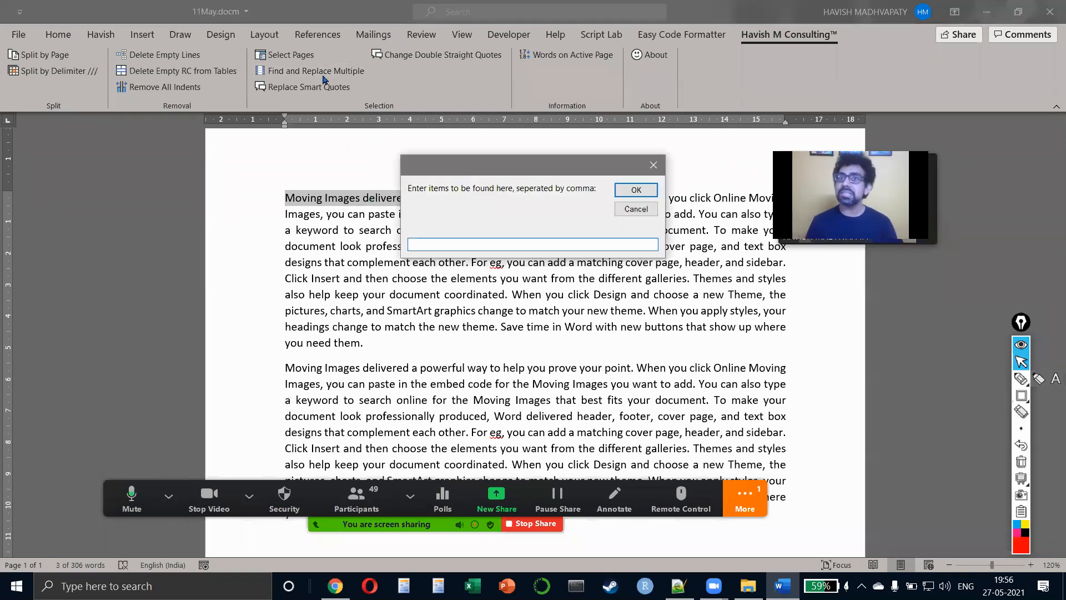
pyautogui.click(650, 167)
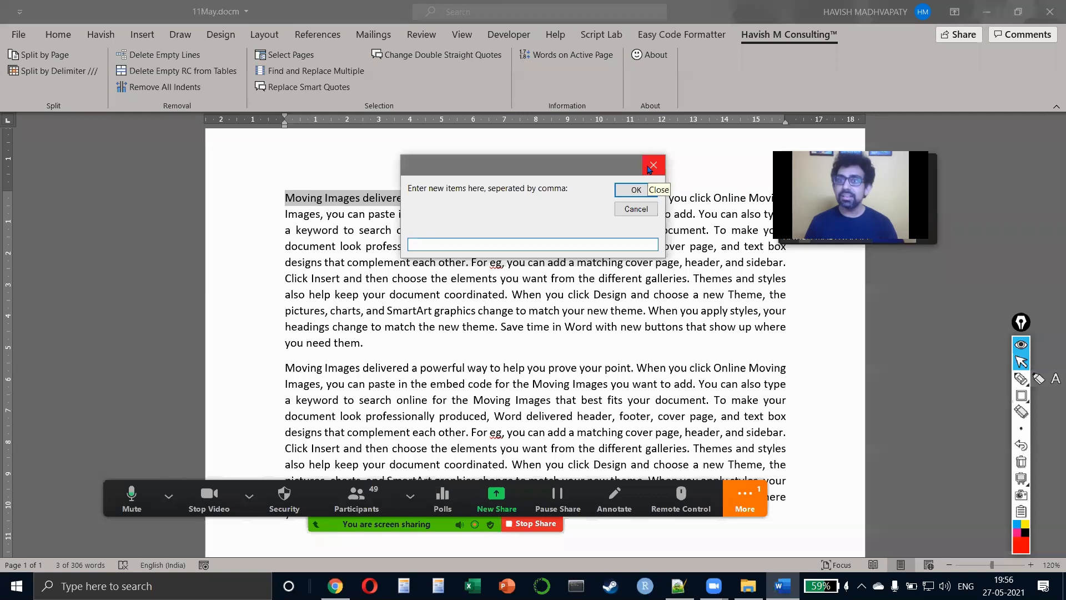
pyautogui.click(650, 167)
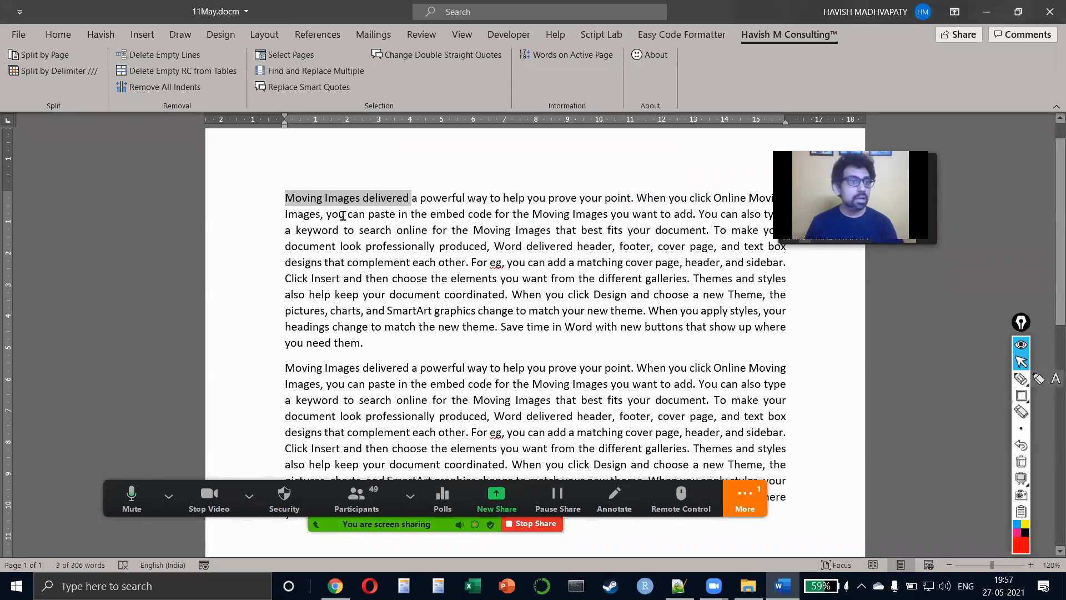
pyautogui.press('Left')
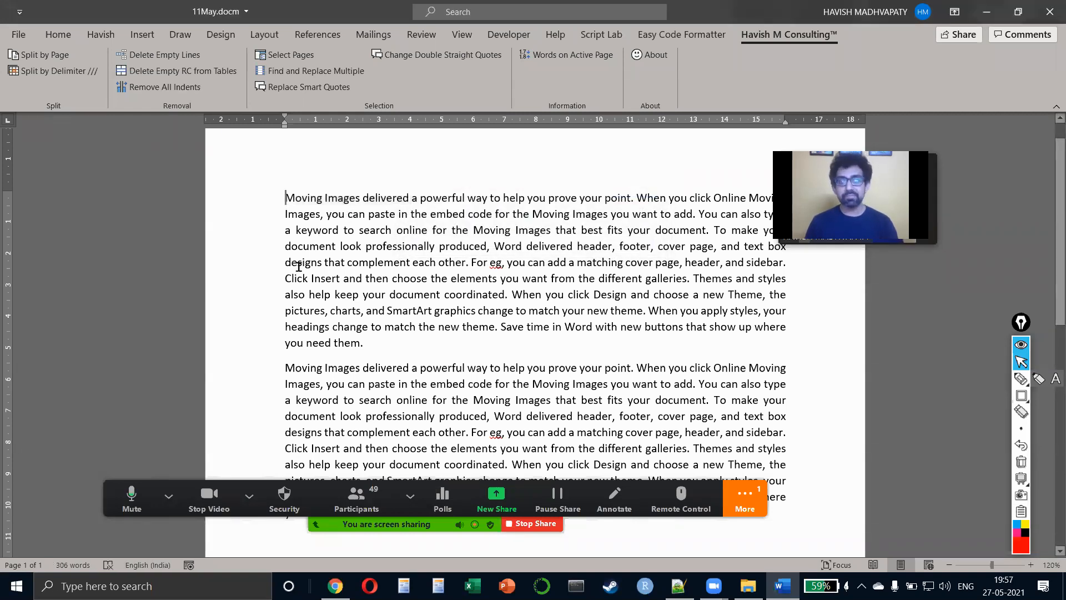
# - Read the new questions in the Zoom meeting chat with its window made taller, and close the chat
pyautogui.click(744, 497)
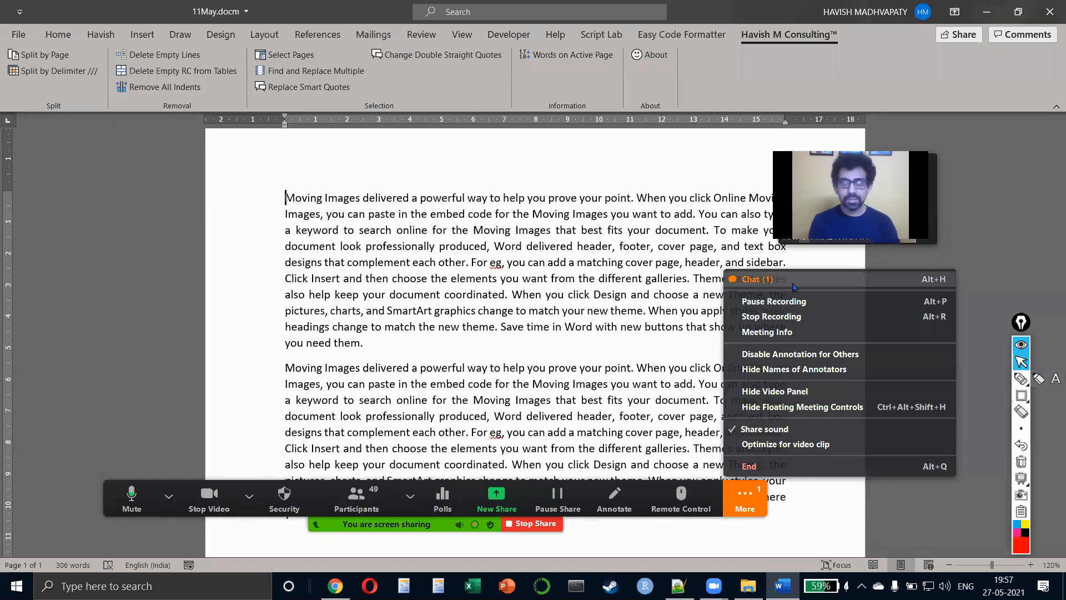
pyautogui.click(756, 279)
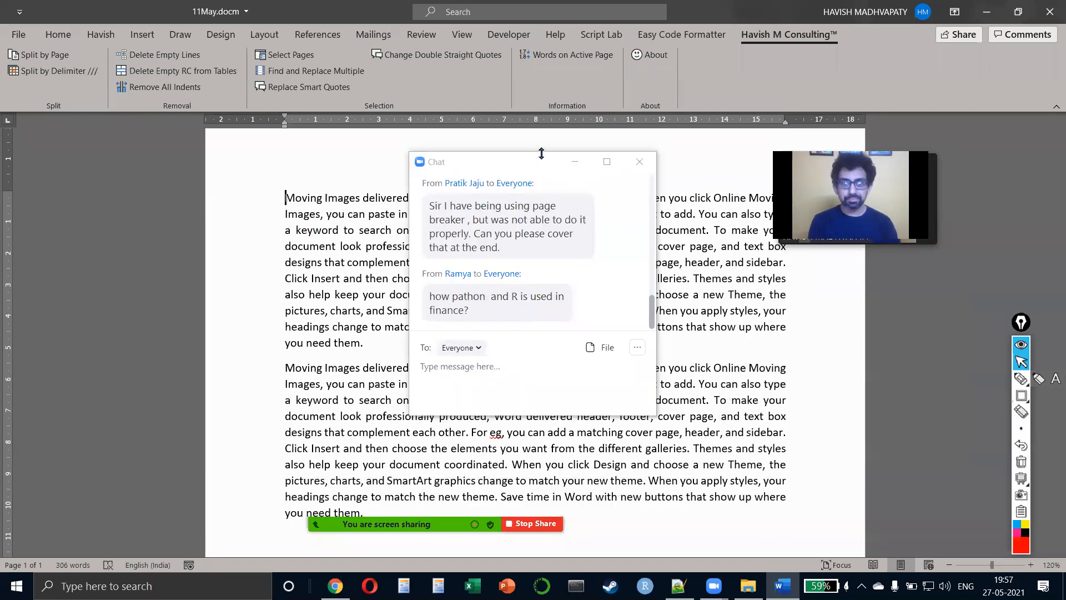
pyautogui.moveTo(541, 154); pyautogui.dragTo(542, 48)
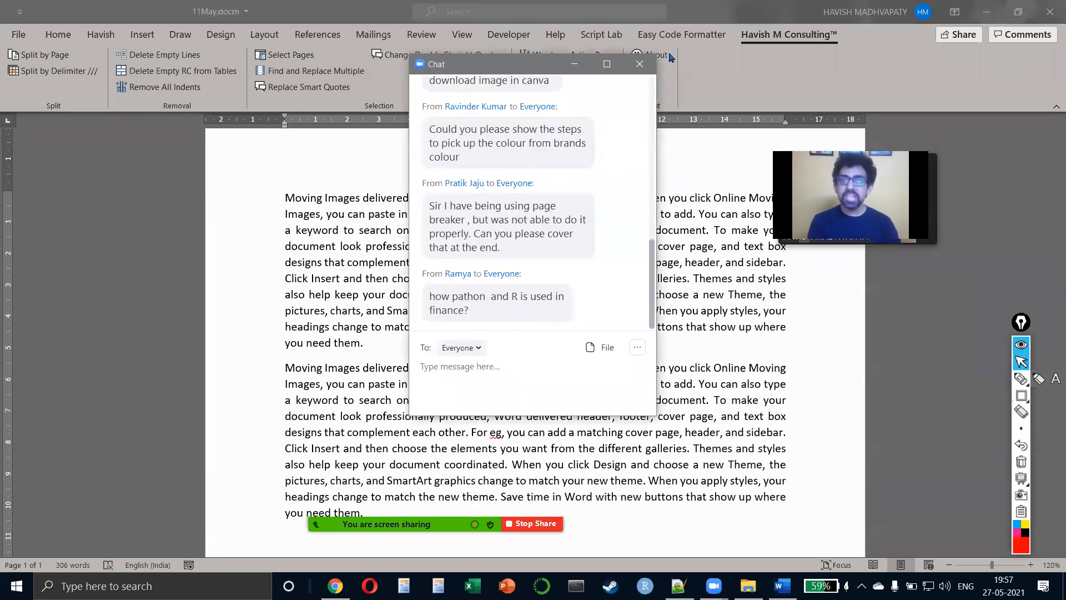
pyautogui.click(639, 59)
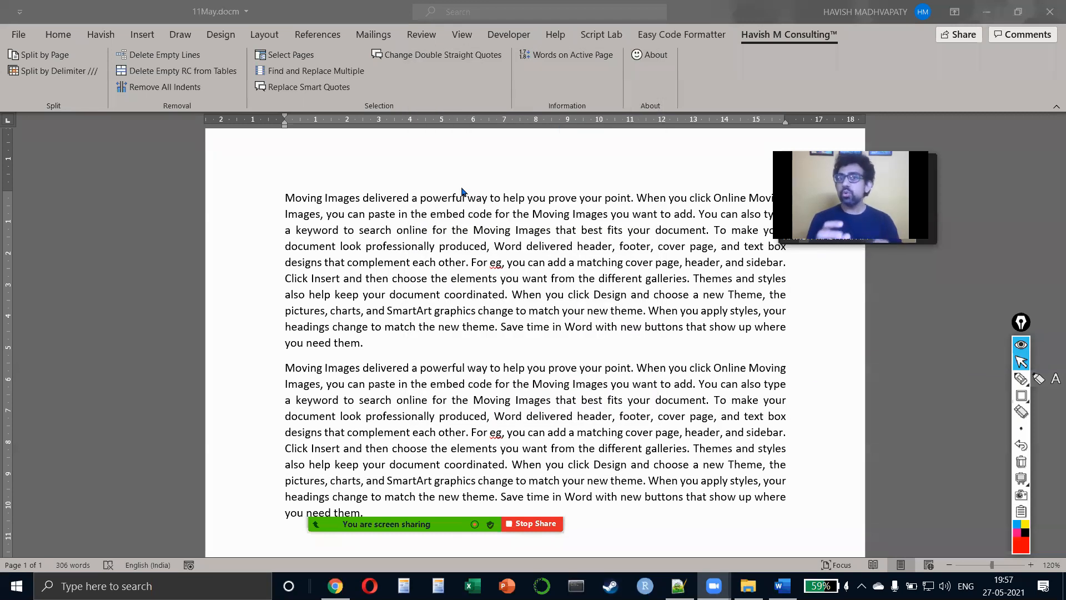
# - Indent the opening paragraph's first line by one tab stop and move its remaining lines in to about 3.5 cm
pyautogui.click(443, 187)
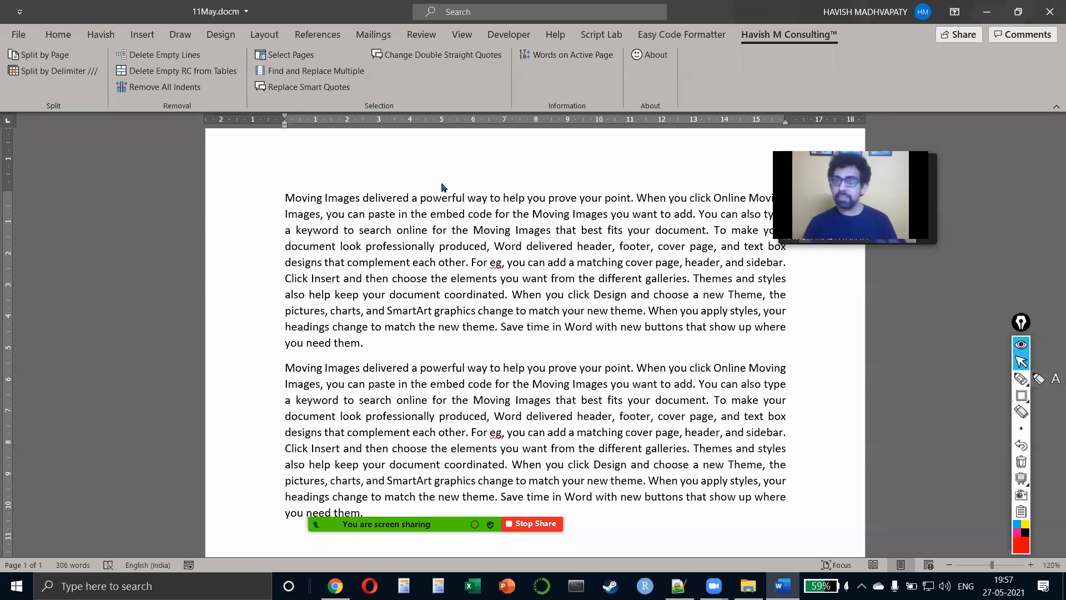
pyautogui.press('Tab')
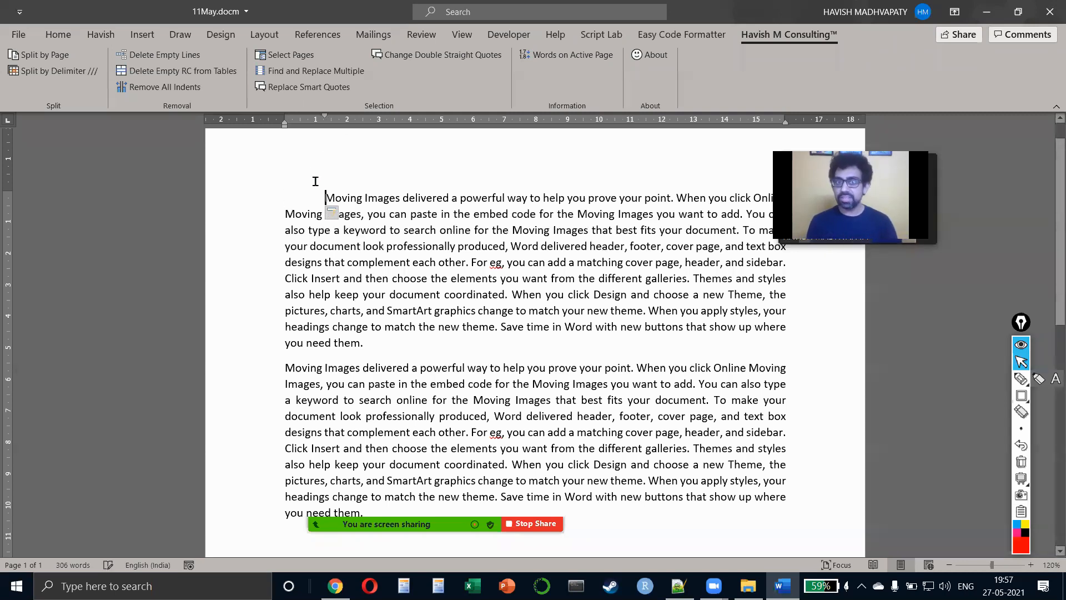
pyautogui.moveTo(283, 271); pyautogui.dragTo(323, 311)
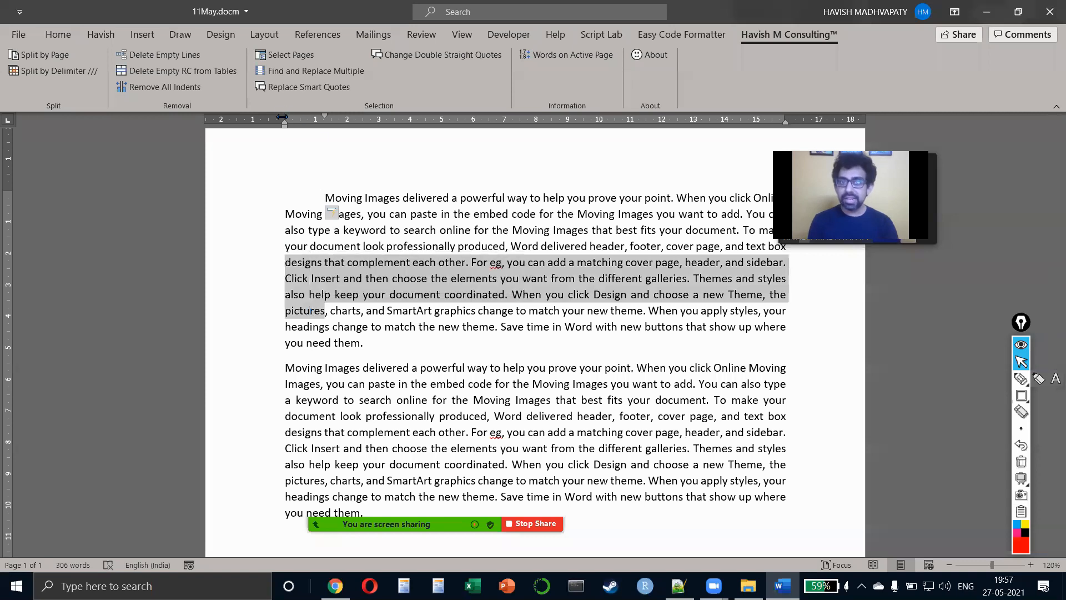
pyautogui.moveTo(284, 122); pyautogui.dragTo(393, 132)
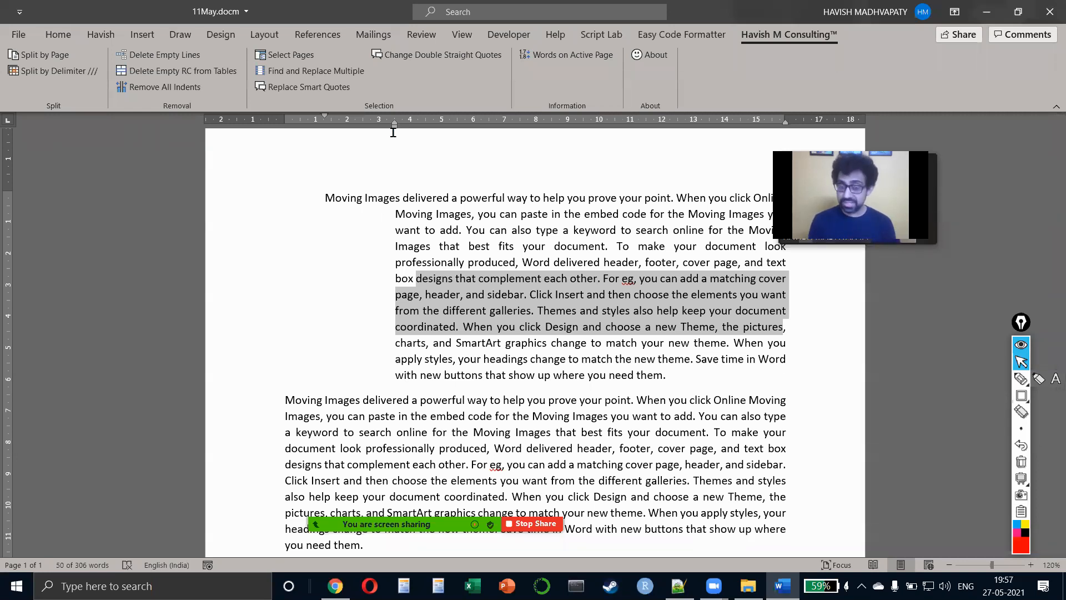
pyautogui.click(419, 216)
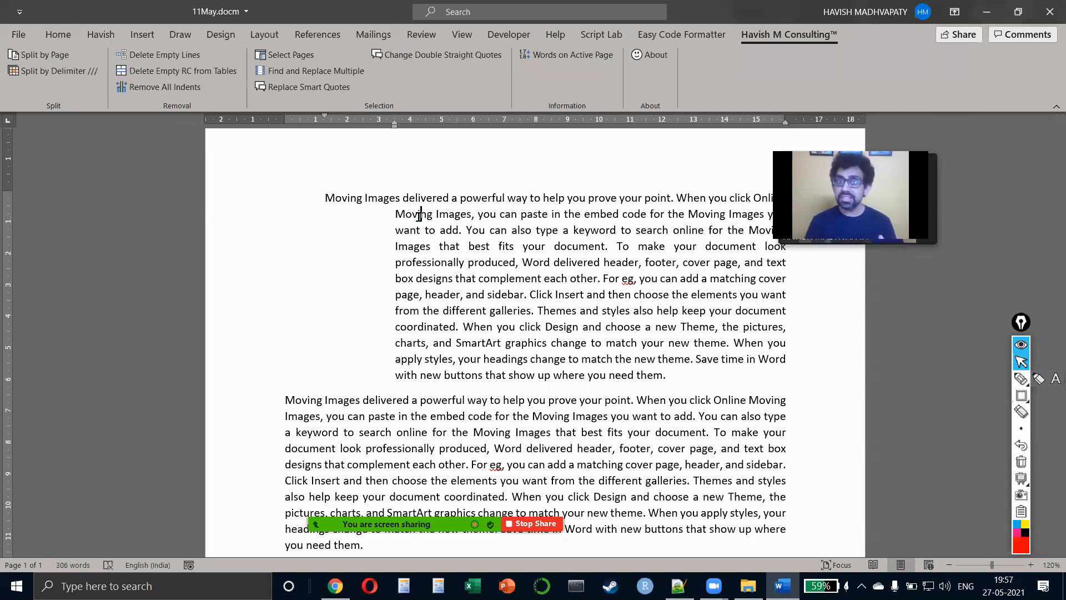
# - Add one empty paragraph after the indented first paragraph, trying out a manual line break there as well
pyautogui.click(715, 384)
pyautogui.press('Return')
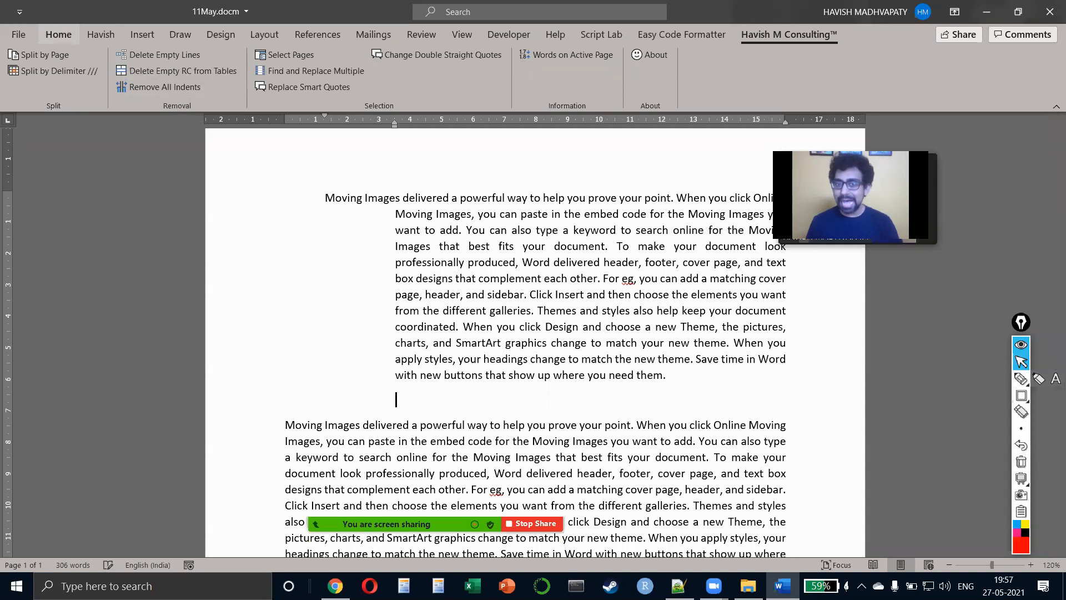
pyautogui.press('Return')
pyautogui.press('BackSpace')
pyautogui.hotkey('shift', 'Return')
pyautogui.press('BackSpace')
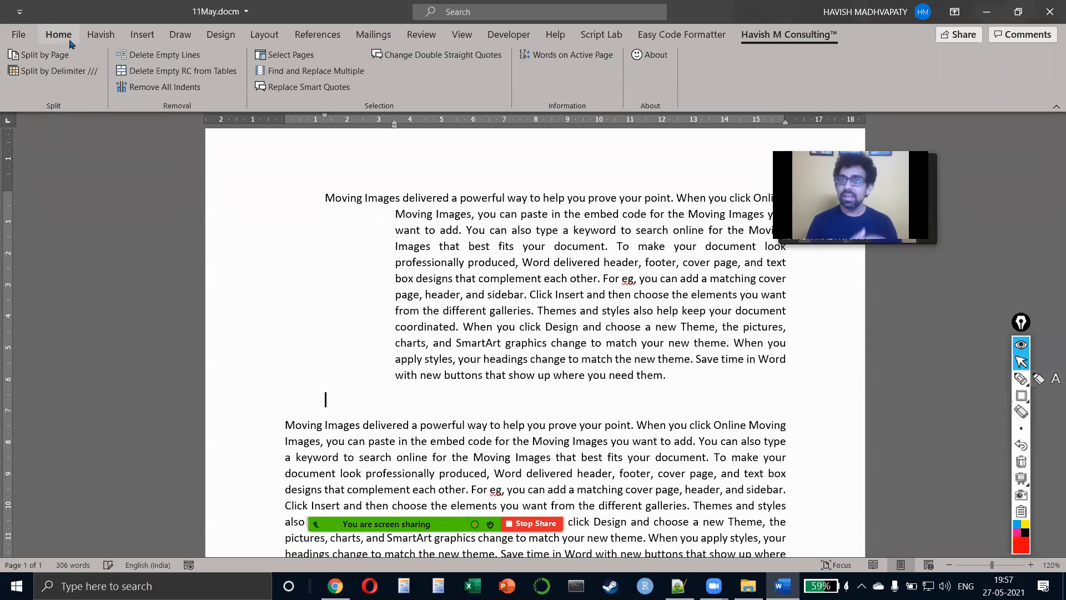
# - Display the hidden formatting marks and insert an empty paragraph above the first paragraph
pyautogui.click(55, 38)
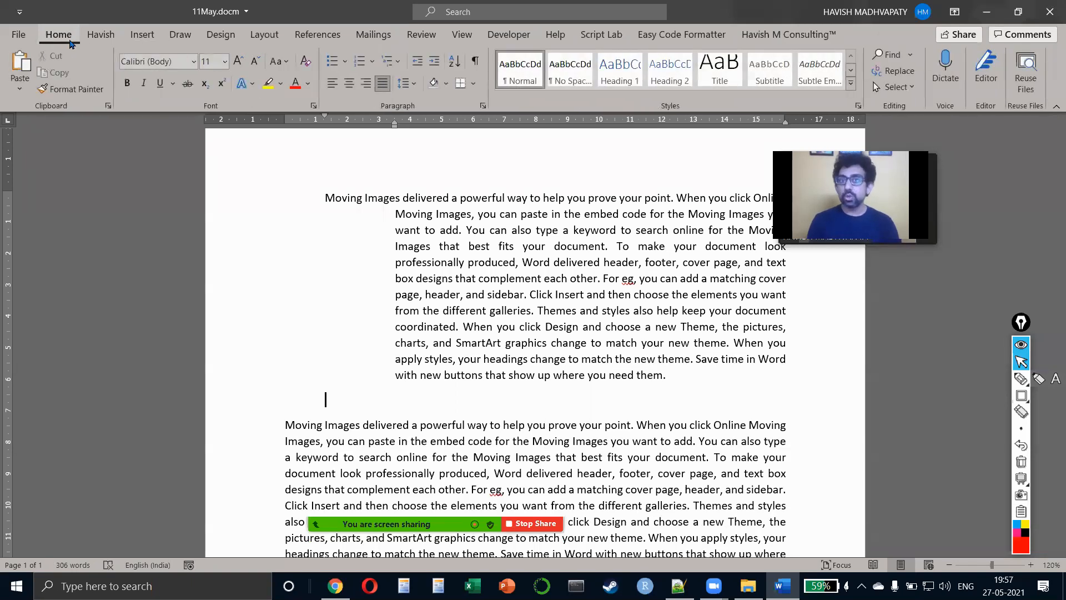
pyautogui.click(478, 71)
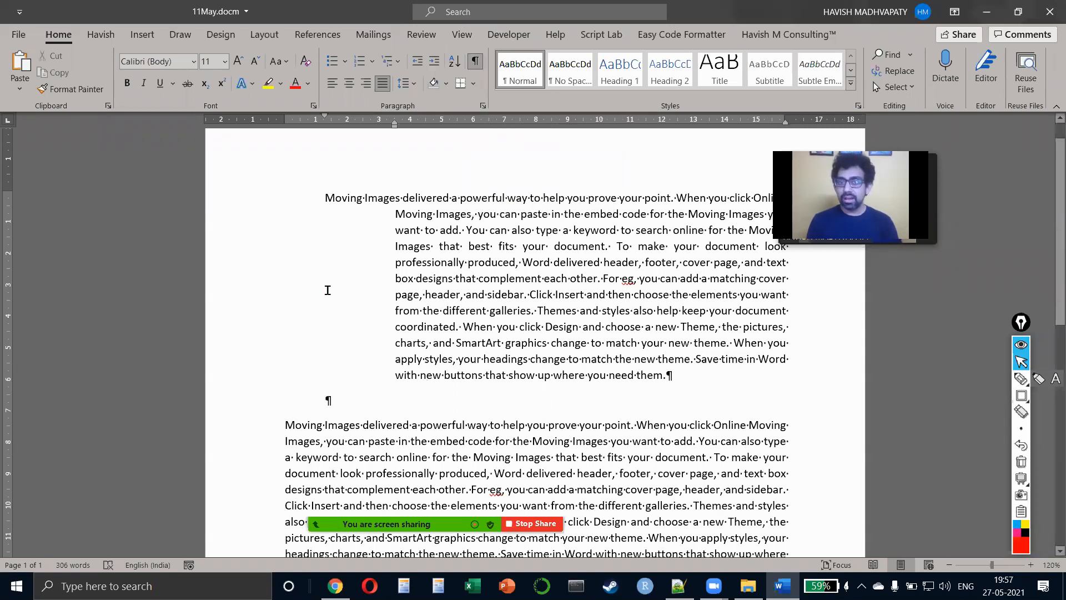
pyautogui.press('Home')
pyautogui.press('Return')
pyautogui.press('Return')
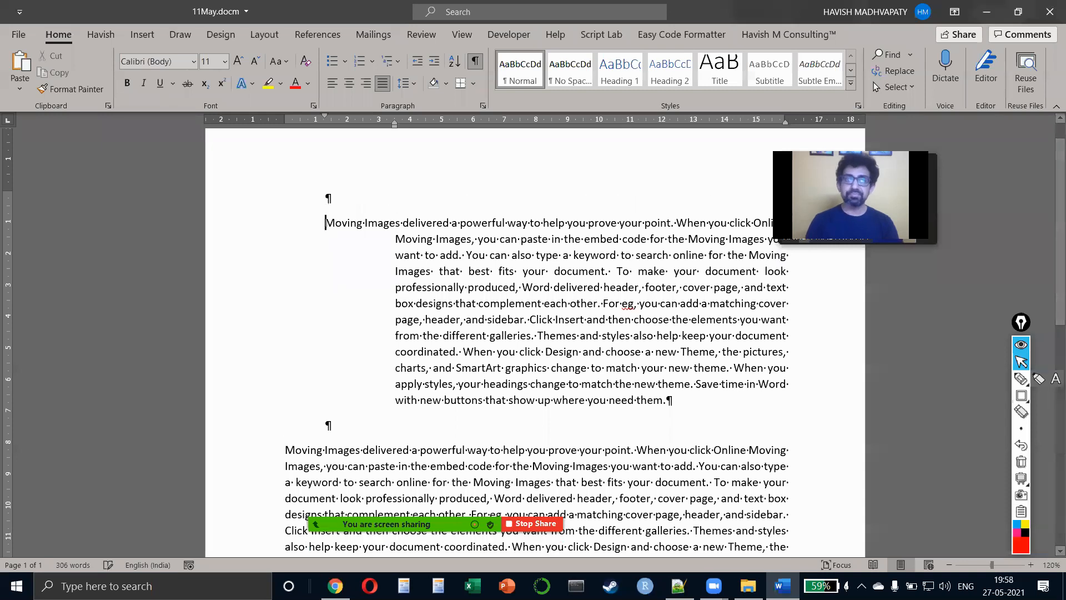
# - Select the whole document's content and delete it
pyautogui.press('Up')
pyautogui.press('Up')
pyautogui.hotkey('ctrl', 'a')
pyautogui.press('Delete')
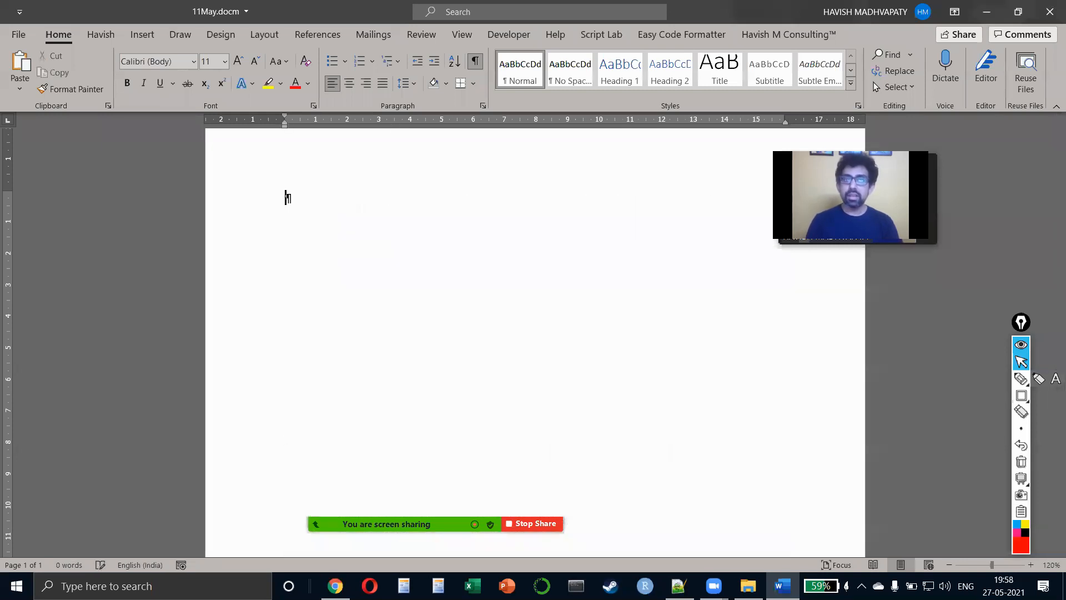
# - Insert a new paragraph, two manual line breaks and a page break in the empty document
pyautogui.press('Return')
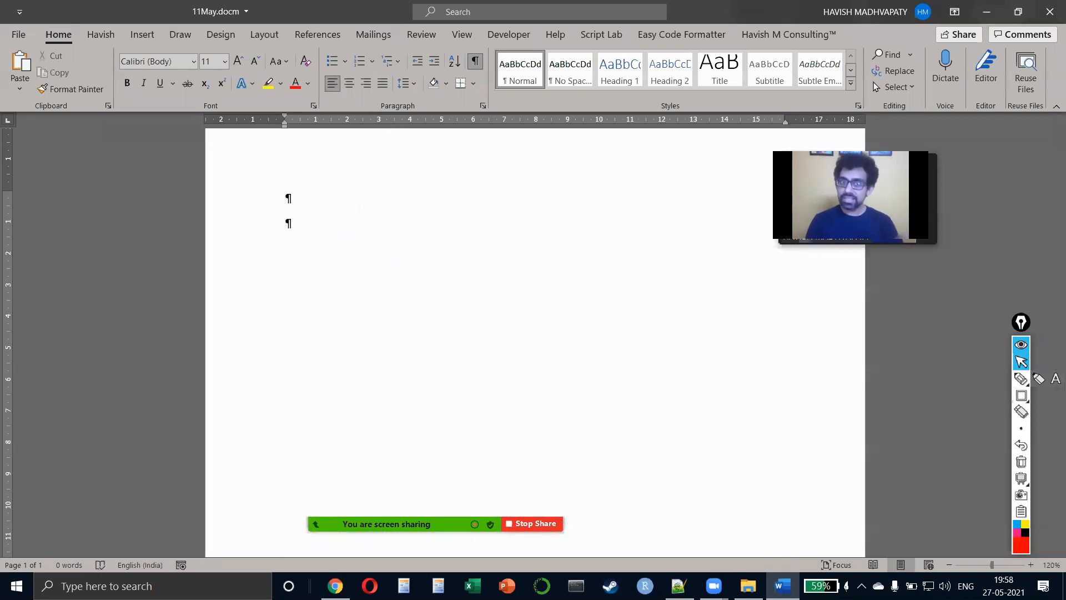
pyautogui.hotkey('shift', 'Return')
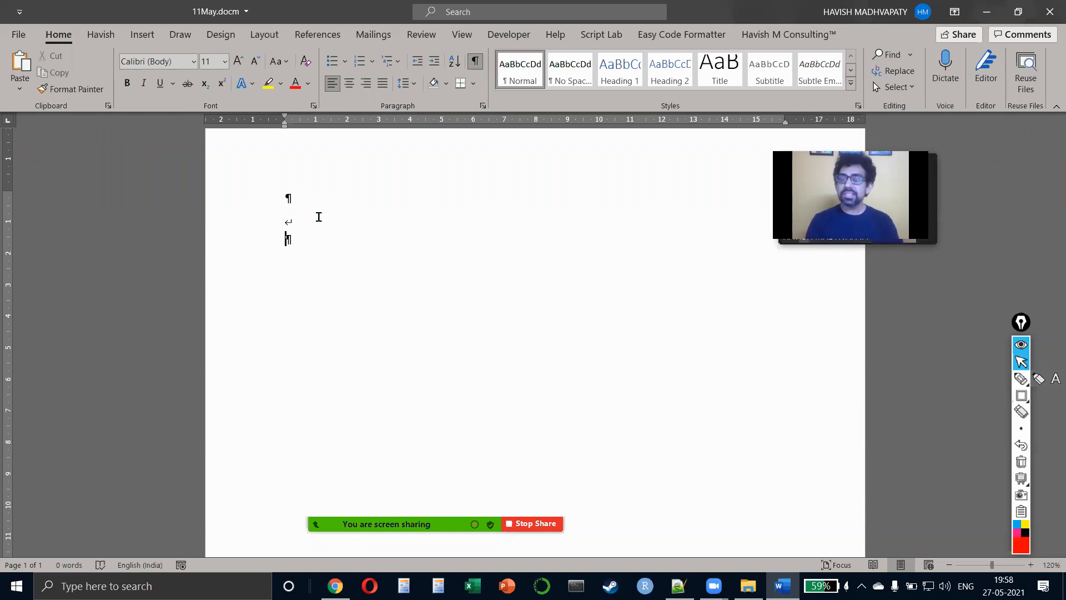
pyautogui.hotkey('shift', 'Return')
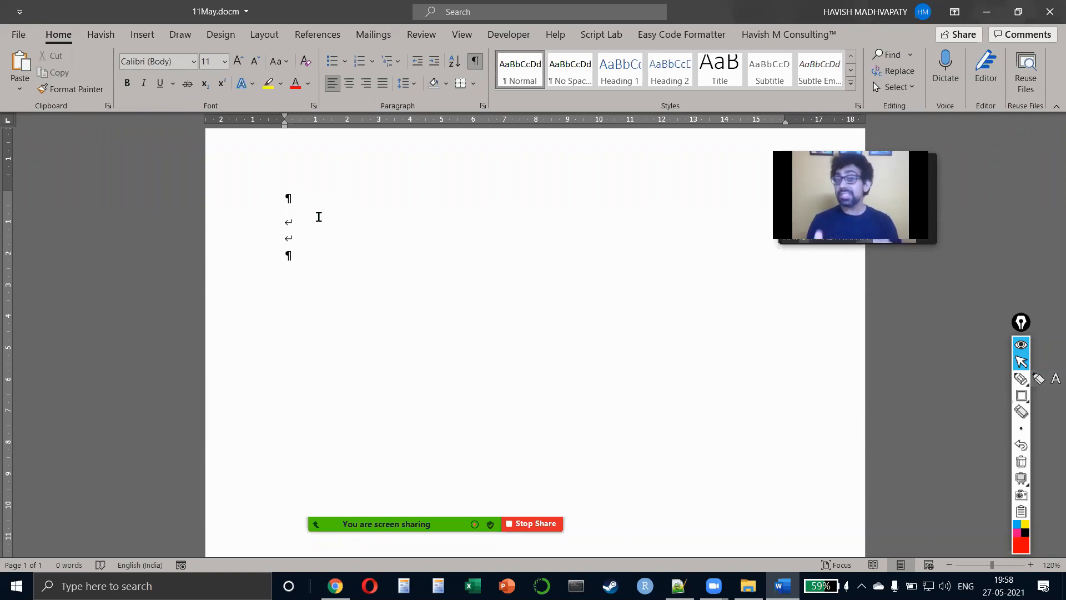
pyautogui.hotkey('ctrl', 'Return')
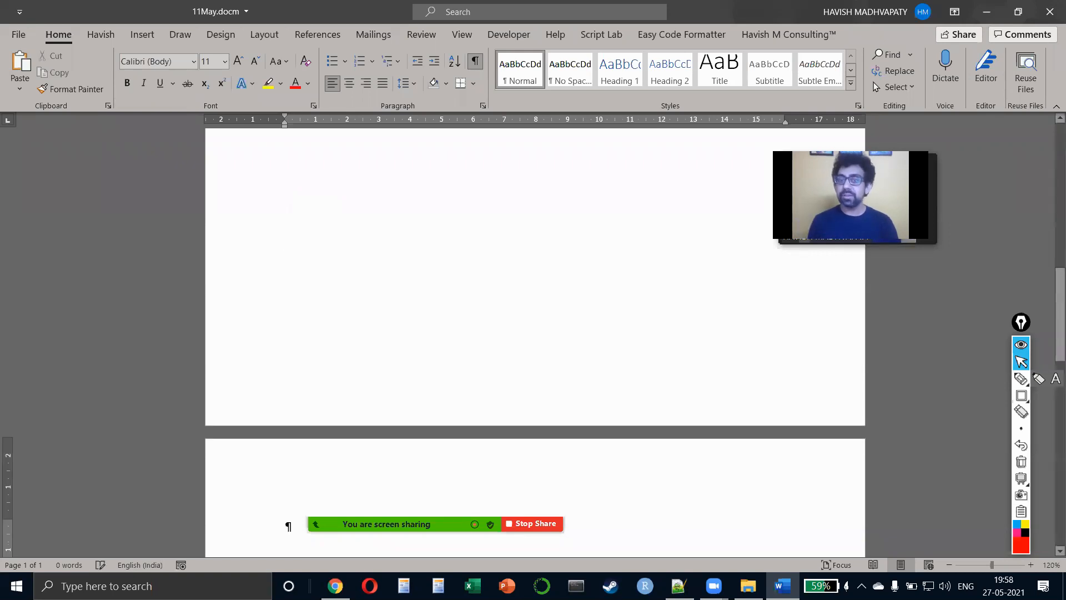
# - Insert a Continuous section break directly after the page break on the first page
pyautogui.rightClick(393, 381)
pyautogui.click(321, 326)
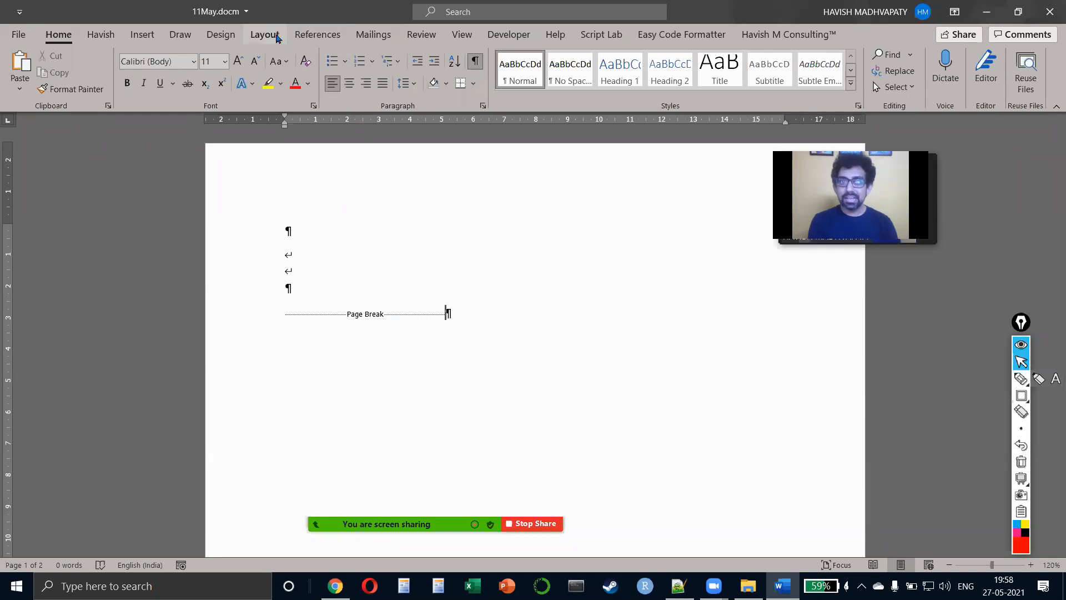
pyautogui.click(275, 35)
pyautogui.click(169, 55)
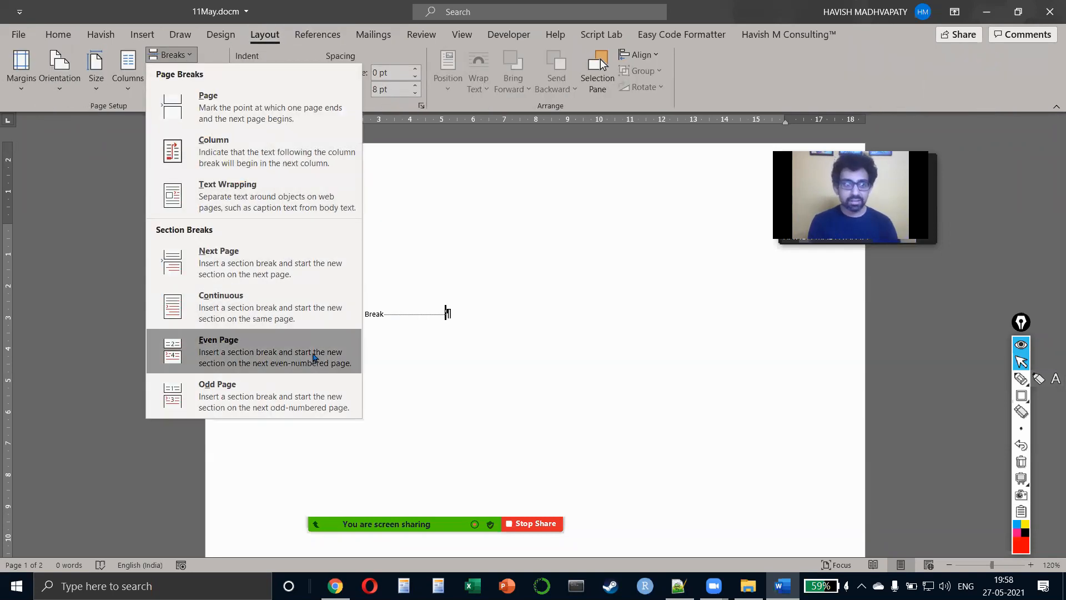
pyautogui.click(254, 310)
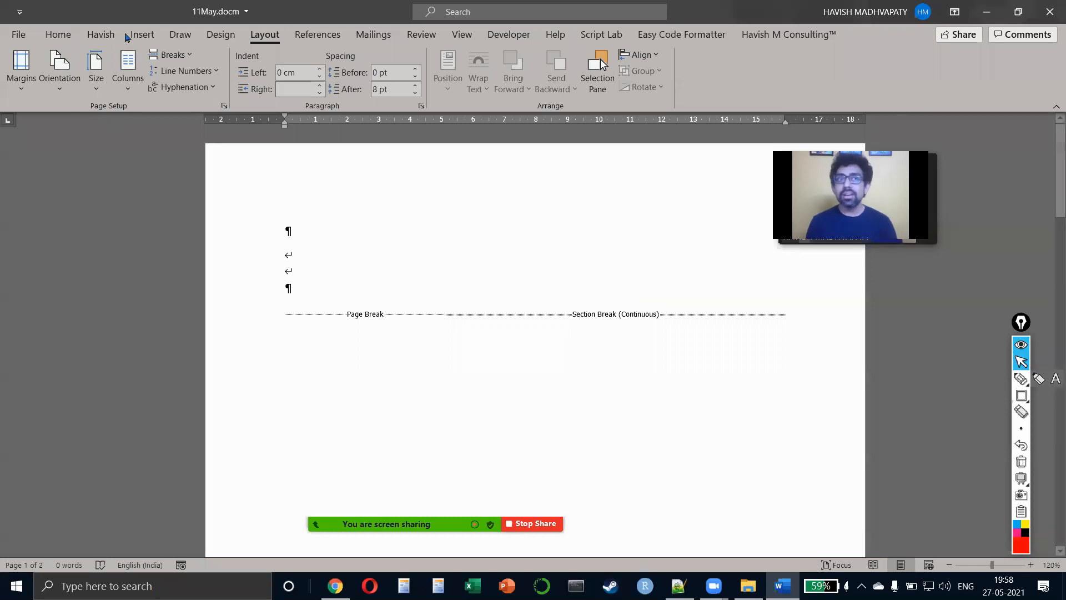
# - Examine the special characters offered in the expanded Find and Replace options, and close the dialog without replacing anything
pyautogui.click(67, 36)
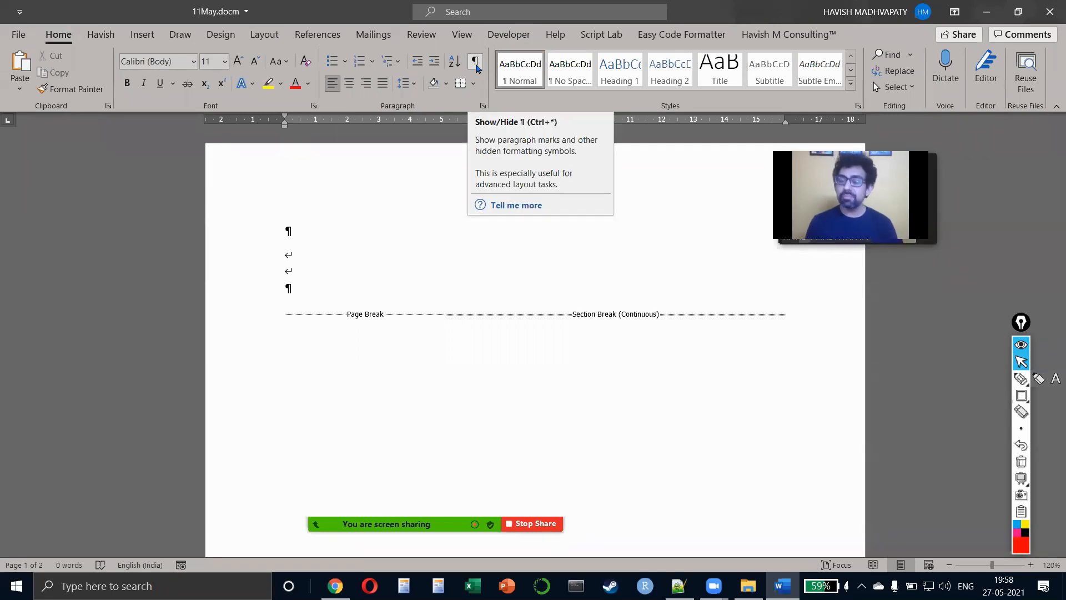
pyautogui.click(416, 298)
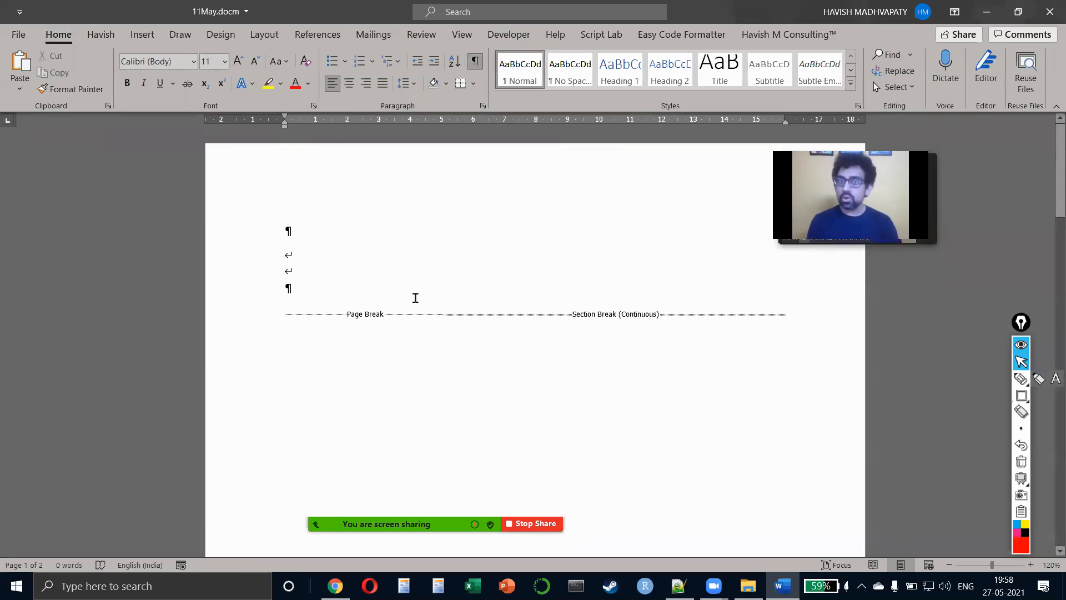
pyautogui.hotkey('ctrl', 'h')
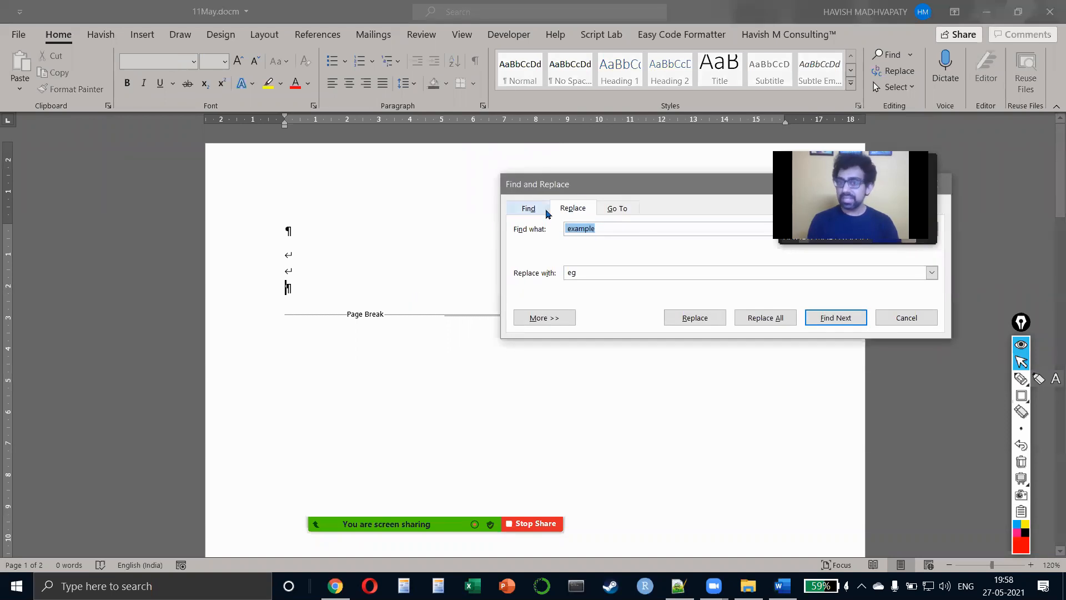
pyautogui.click(544, 318)
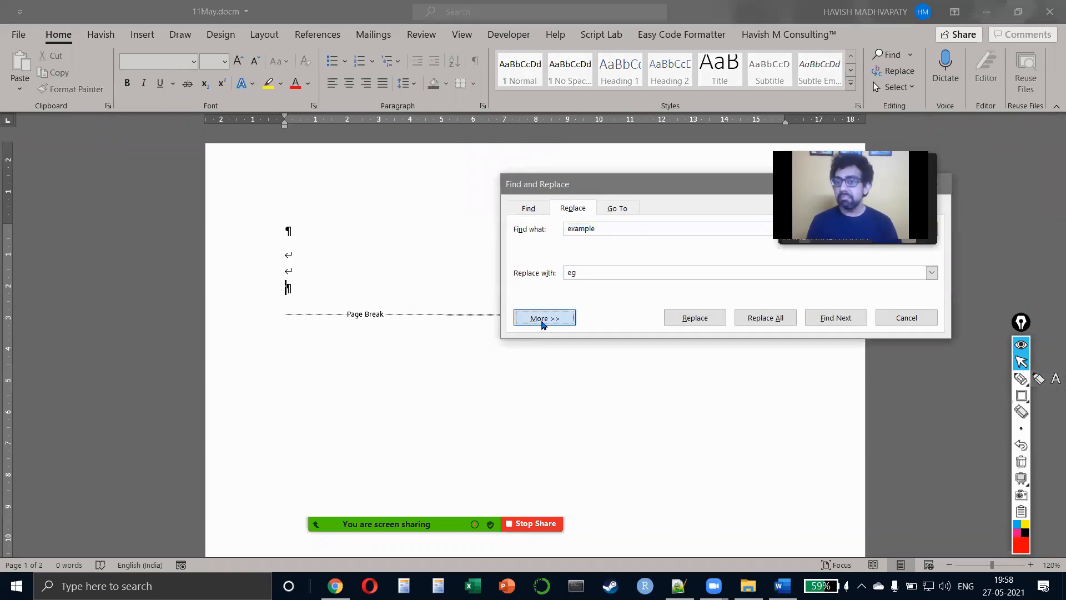
pyautogui.click(622, 489)
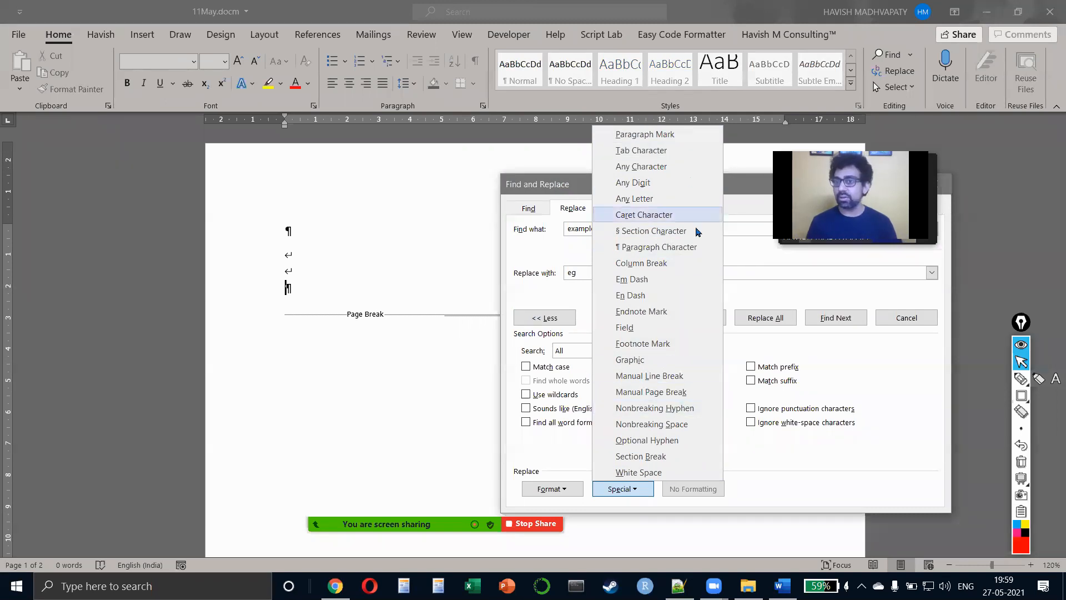
pyautogui.click(756, 223)
pyautogui.moveTo(761, 184); pyautogui.dragTo(511, 169)
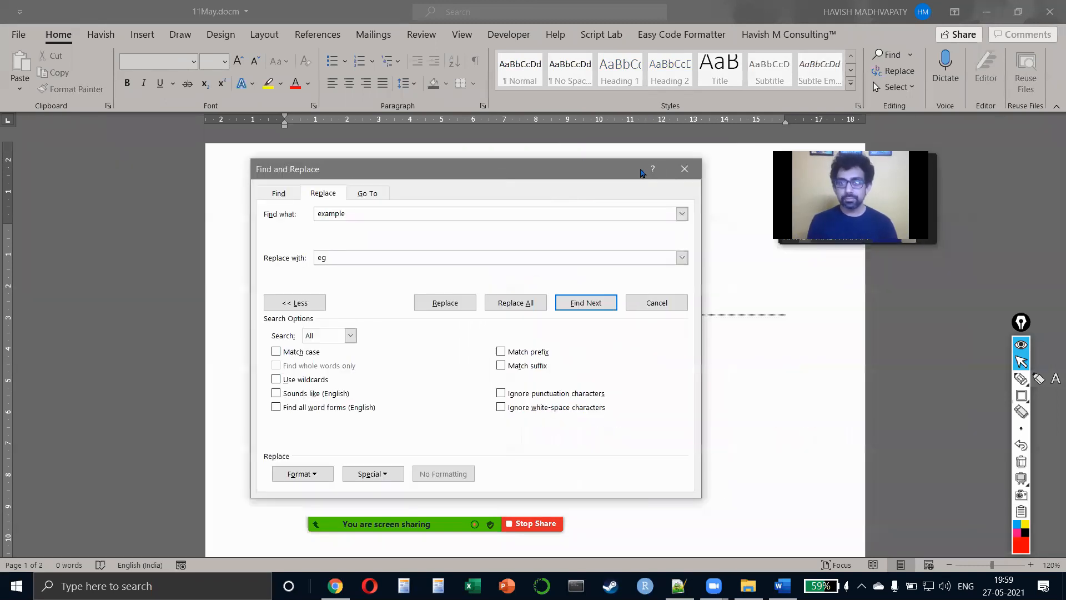
pyautogui.click(685, 170)
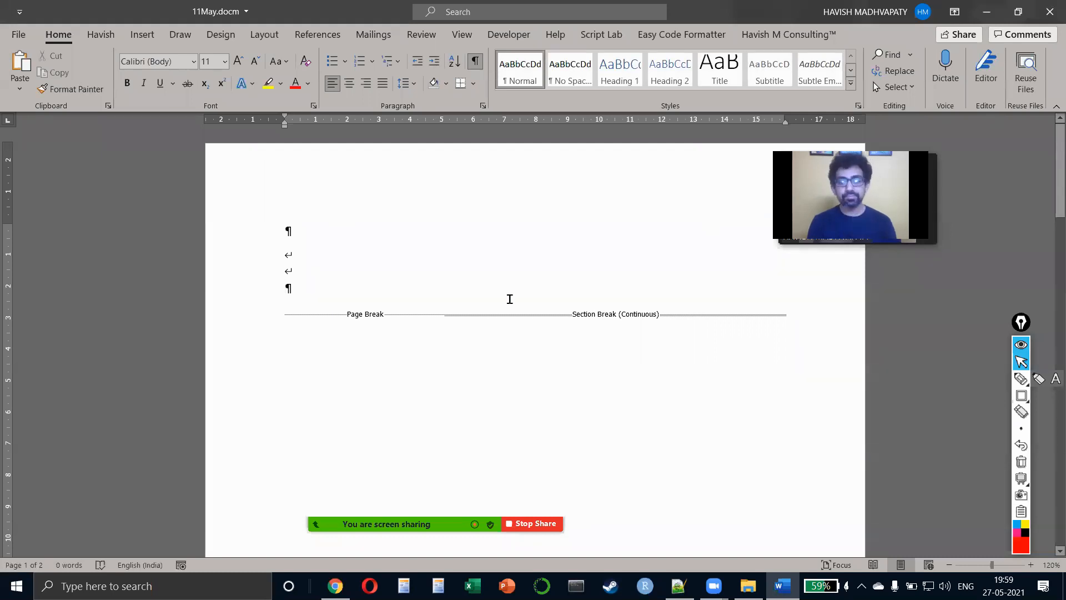
# - Delete all the paragraph marks and breaks from the document and hide the formatting marks
pyautogui.hotkey('ctrl', 'a')
pyautogui.press('Delete')
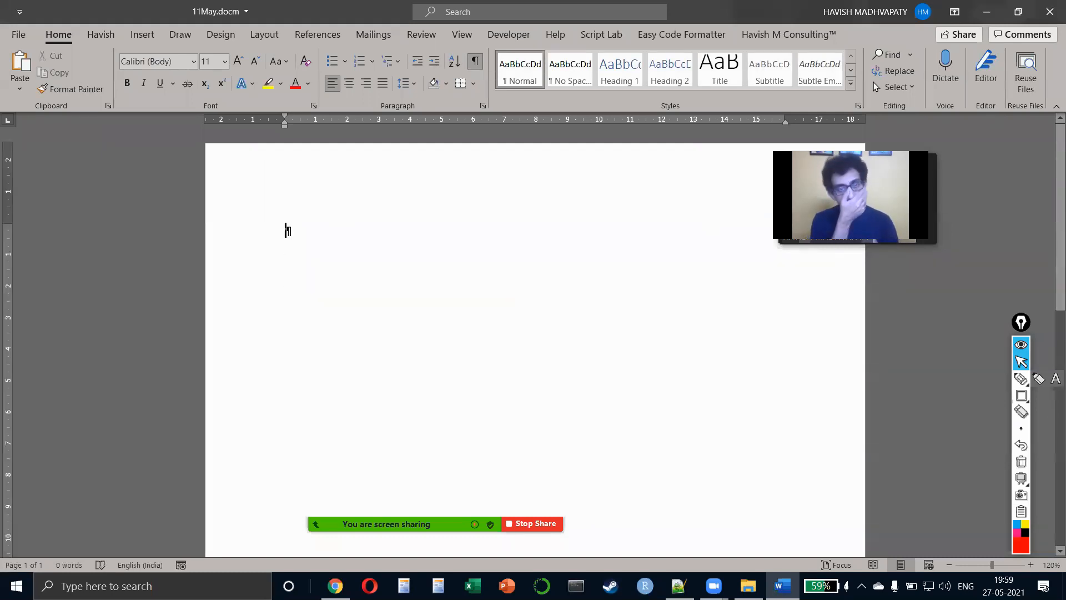
pyautogui.click(471, 61)
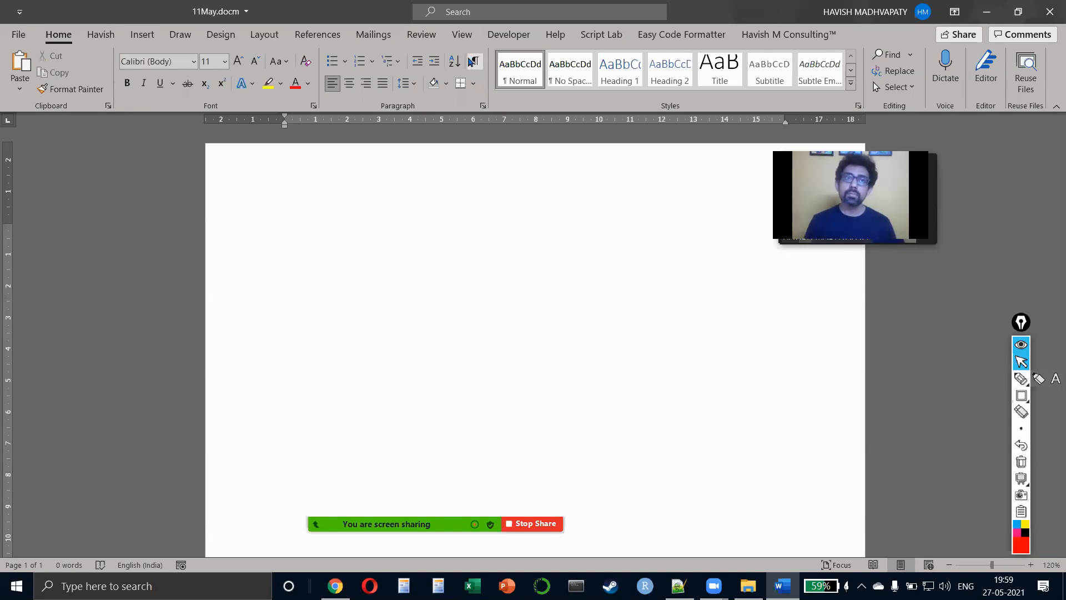
# - Examine the Wingdings 3 characters and the available symbol fonts in the Symbol dialog, and close it without inserting anything
pyautogui.click(142, 34)
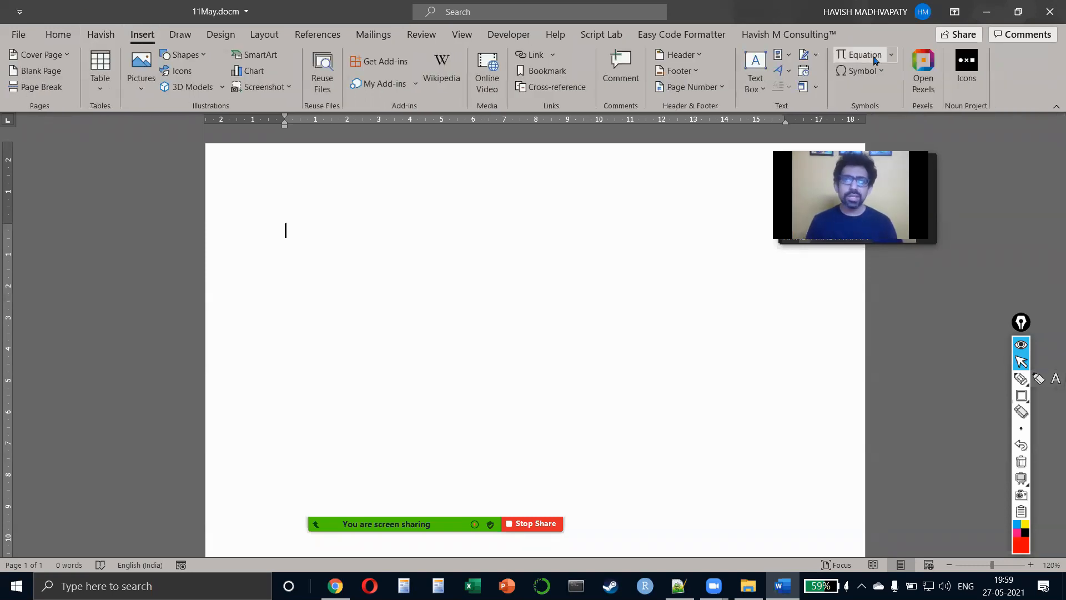
pyautogui.click(859, 70)
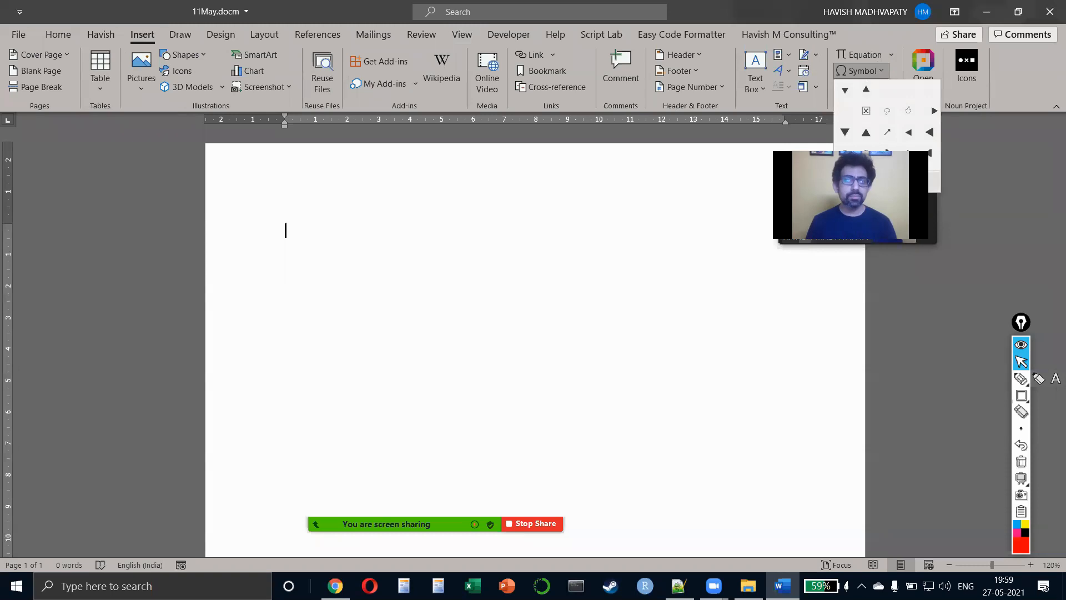
pyautogui.click(878, 182)
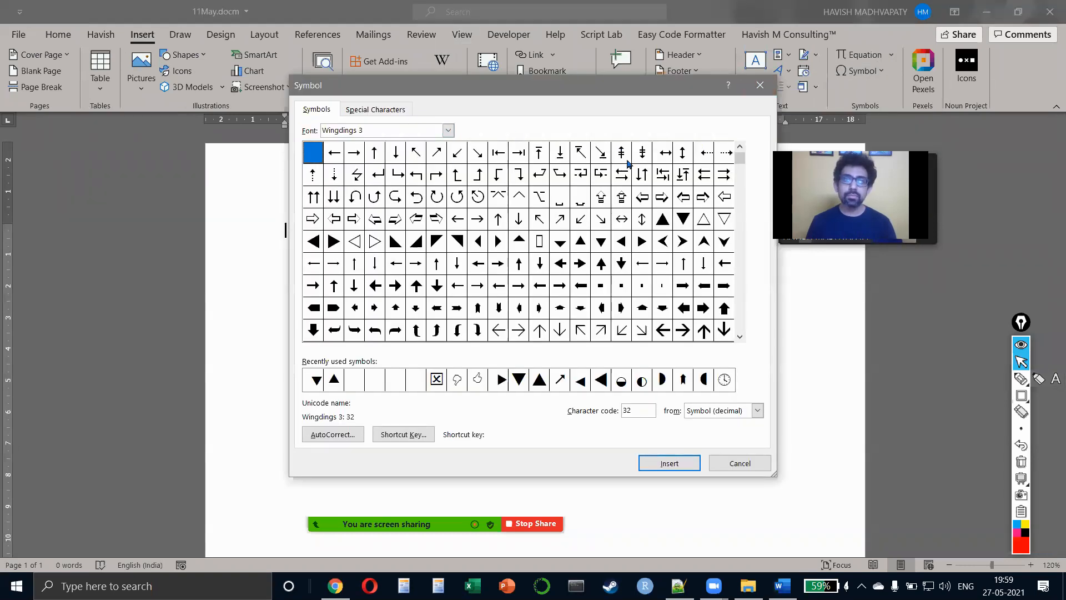
pyautogui.click(447, 130)
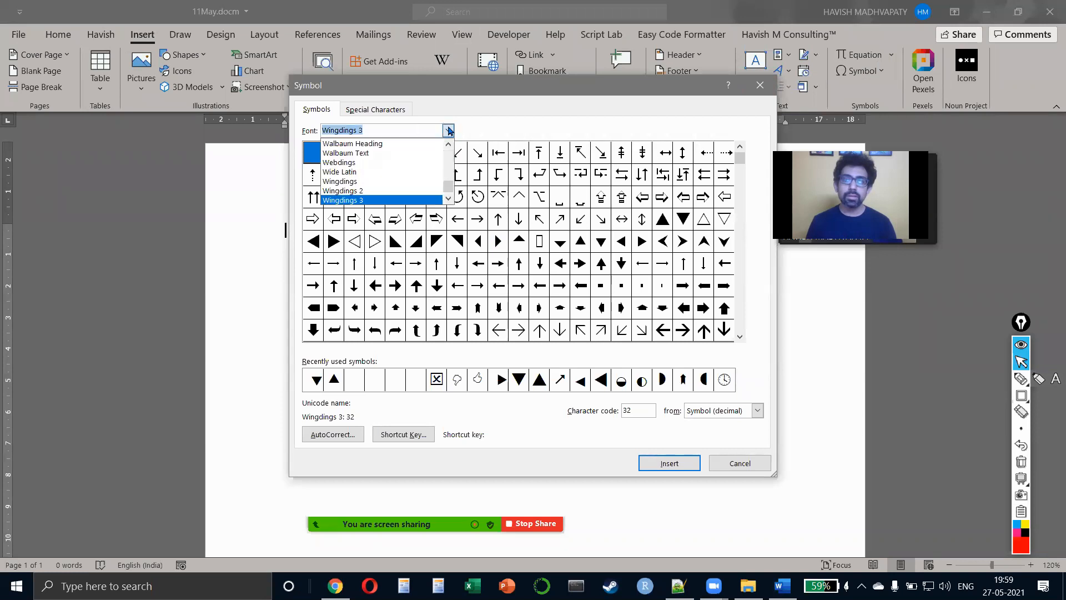
pyautogui.click(475, 130)
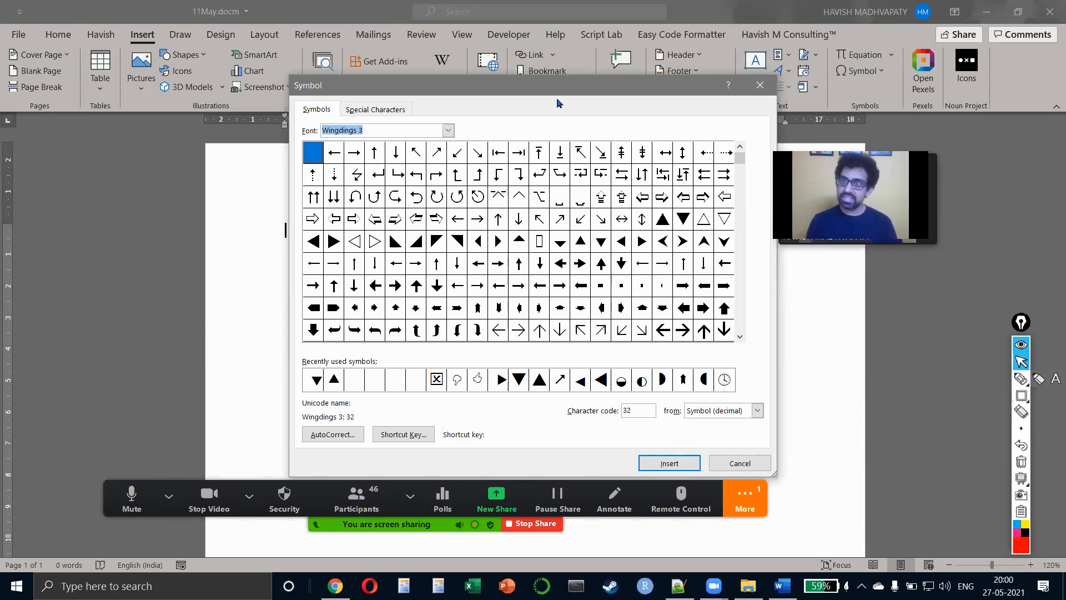
pyautogui.click(759, 85)
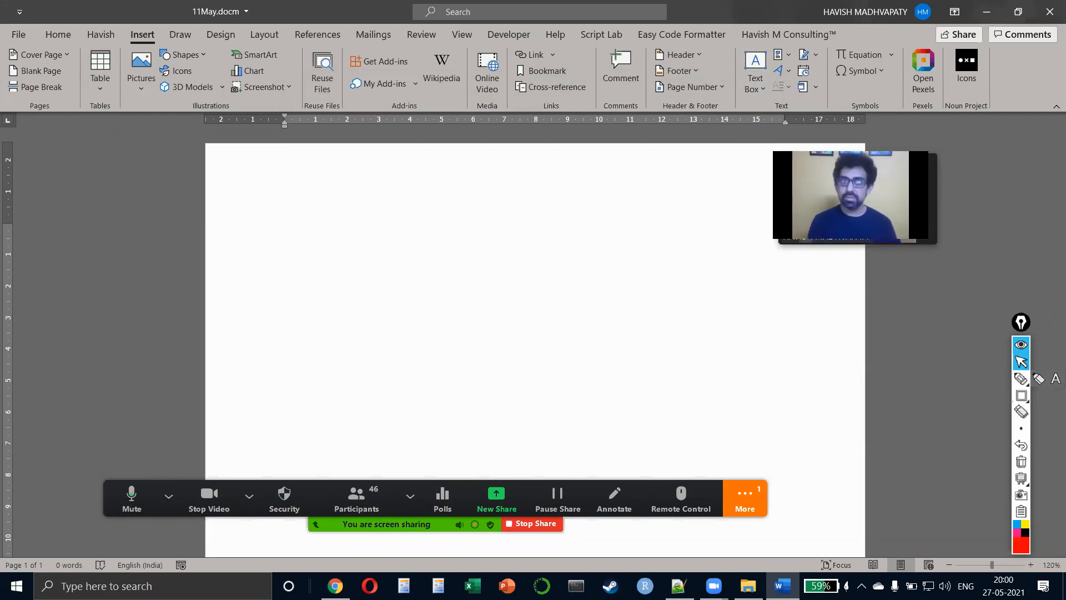
# - Examine the recent files offered by the Reuse Files feature, and close it without reusing any file
pyautogui.click(73, 38)
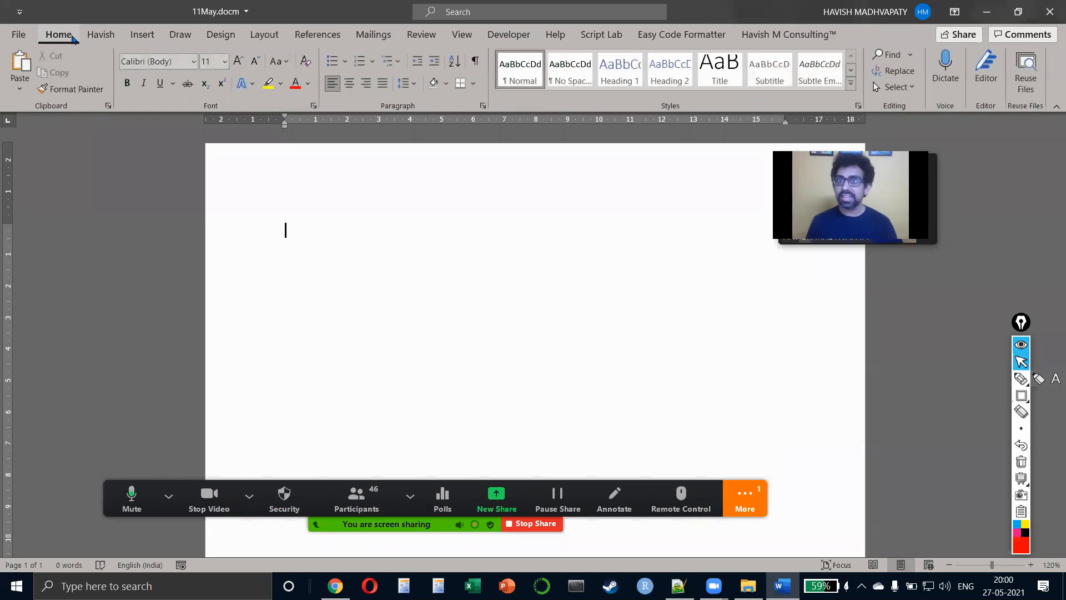
pyautogui.click(1029, 89)
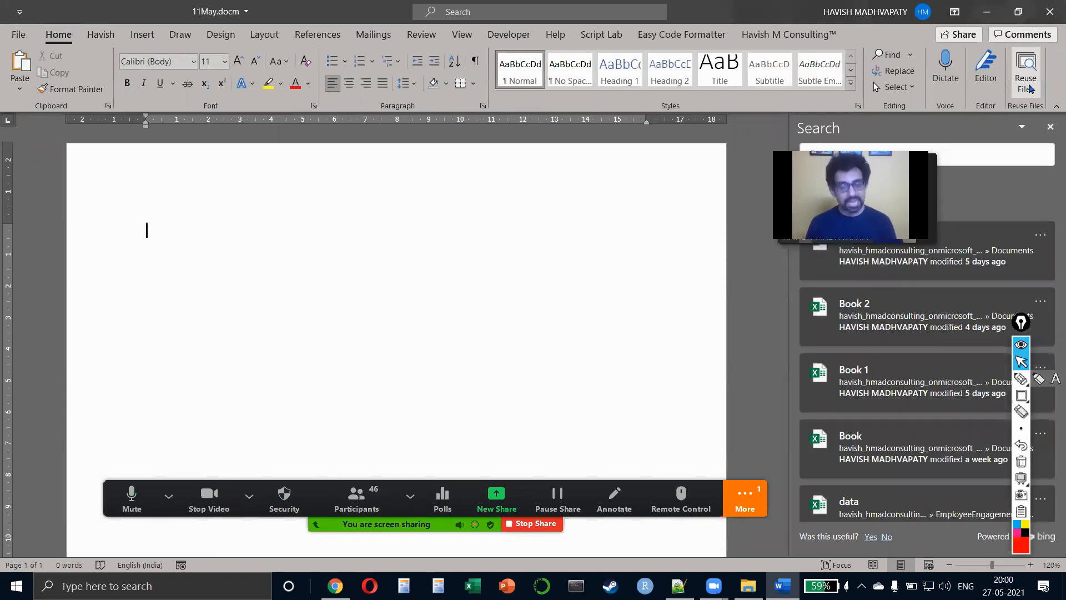
pyautogui.click(1050, 126)
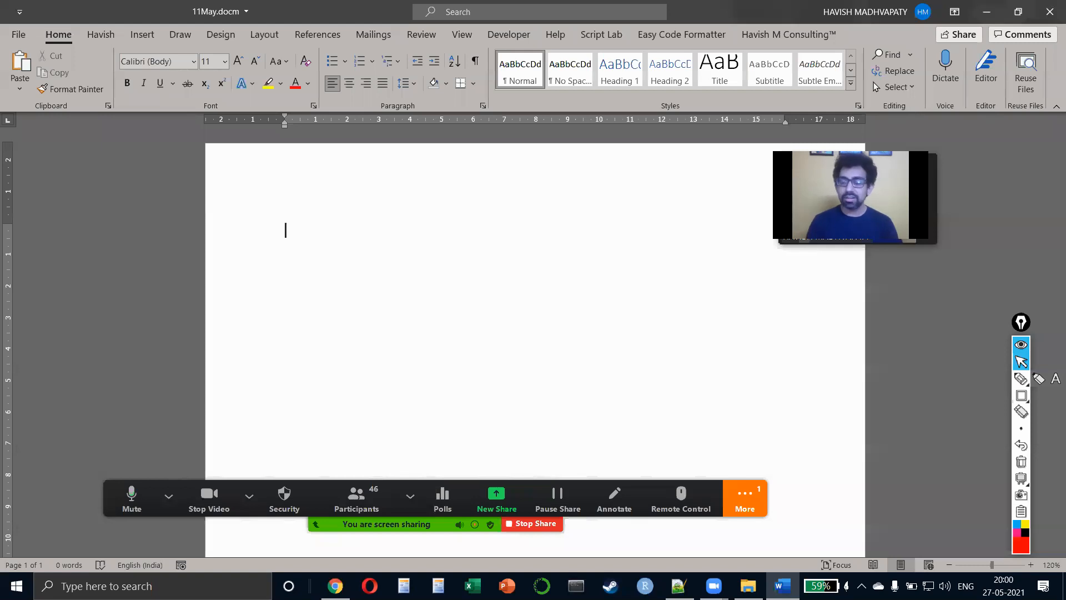
# - Examine the Language and Proofing pages of Word Options, including the custom dictionaries, without changing any setting
pyautogui.click(18, 34)
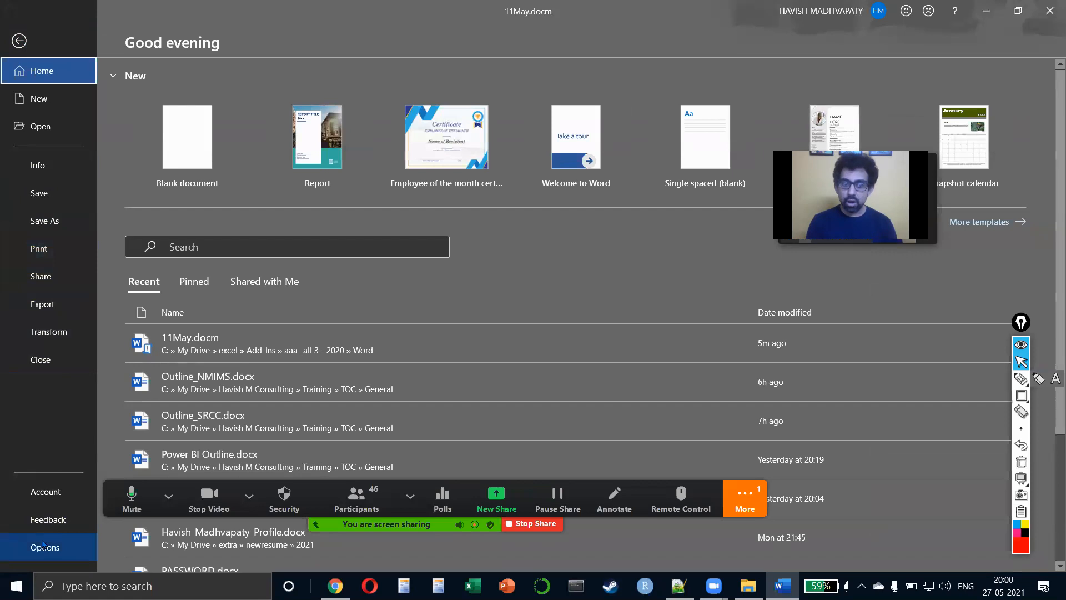
pyautogui.click(45, 547)
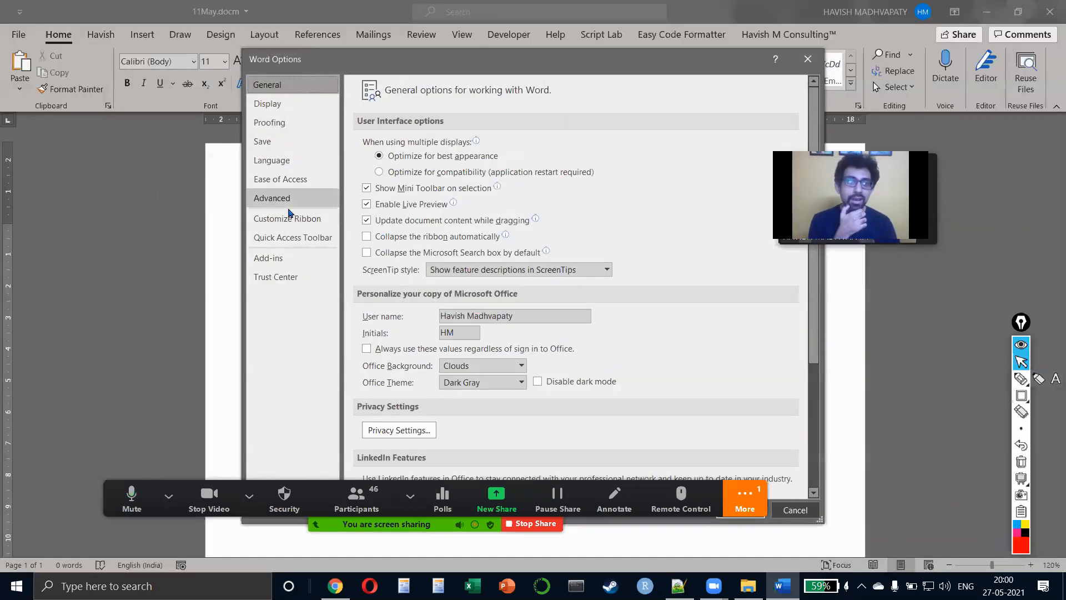
pyautogui.click(280, 164)
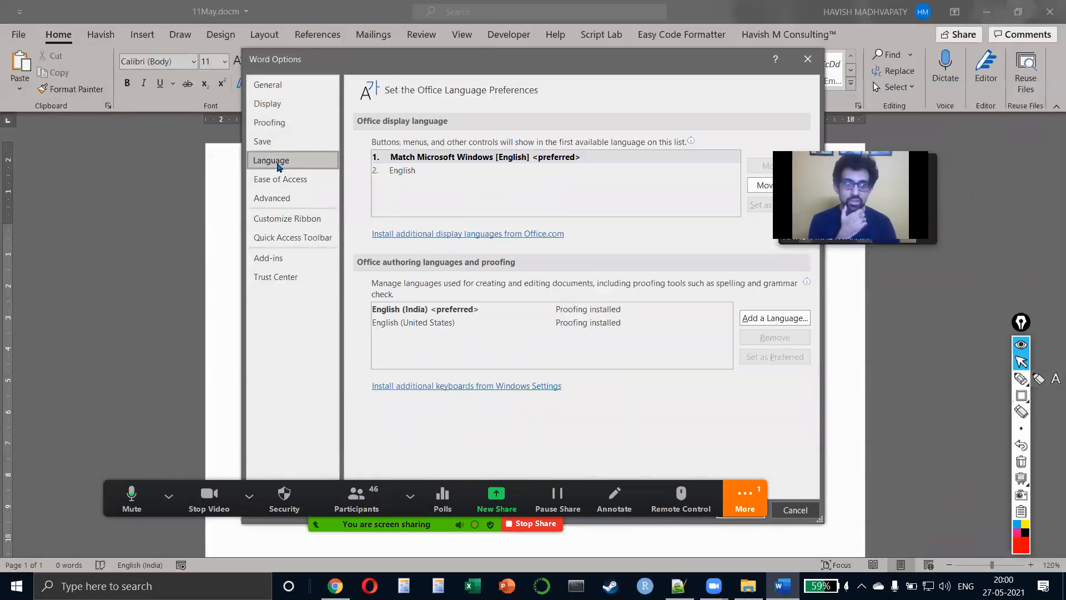
pyautogui.click(268, 122)
pyautogui.scroll(-1, 530, 321)
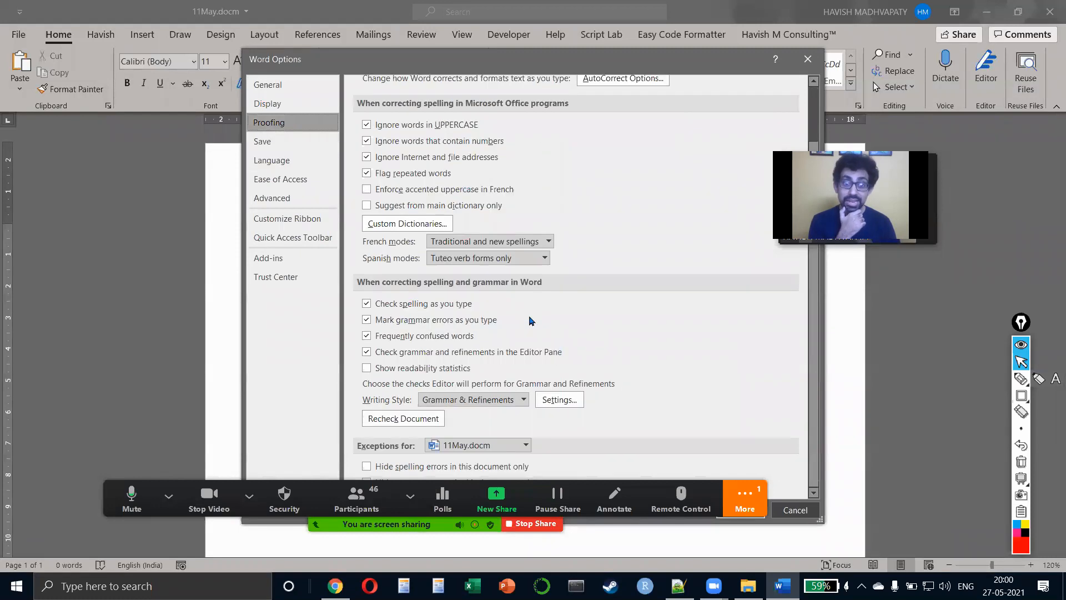
pyautogui.click(413, 229)
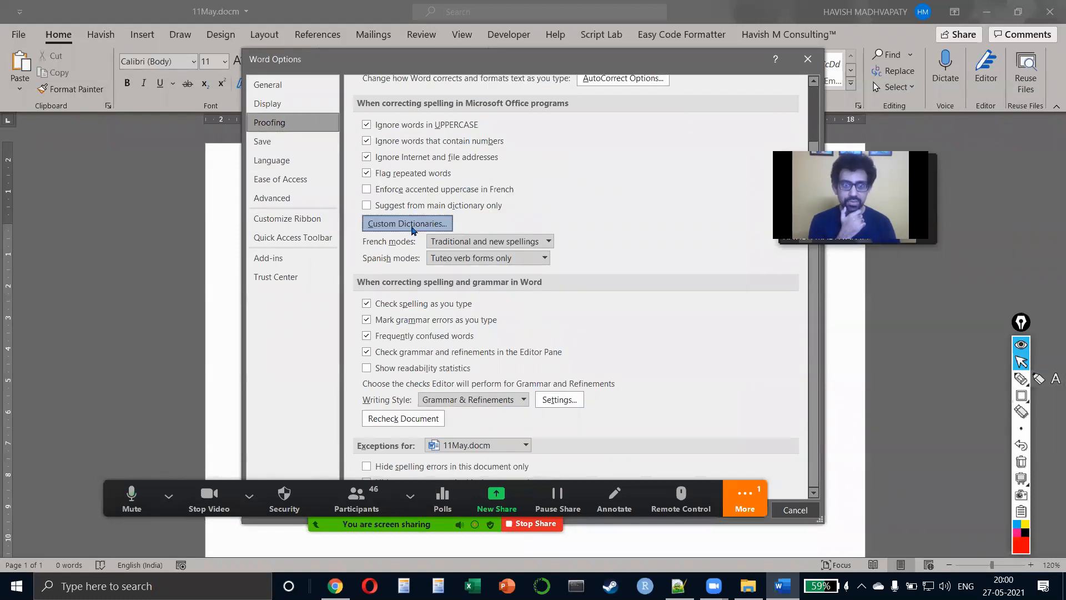
pyautogui.click(707, 358)
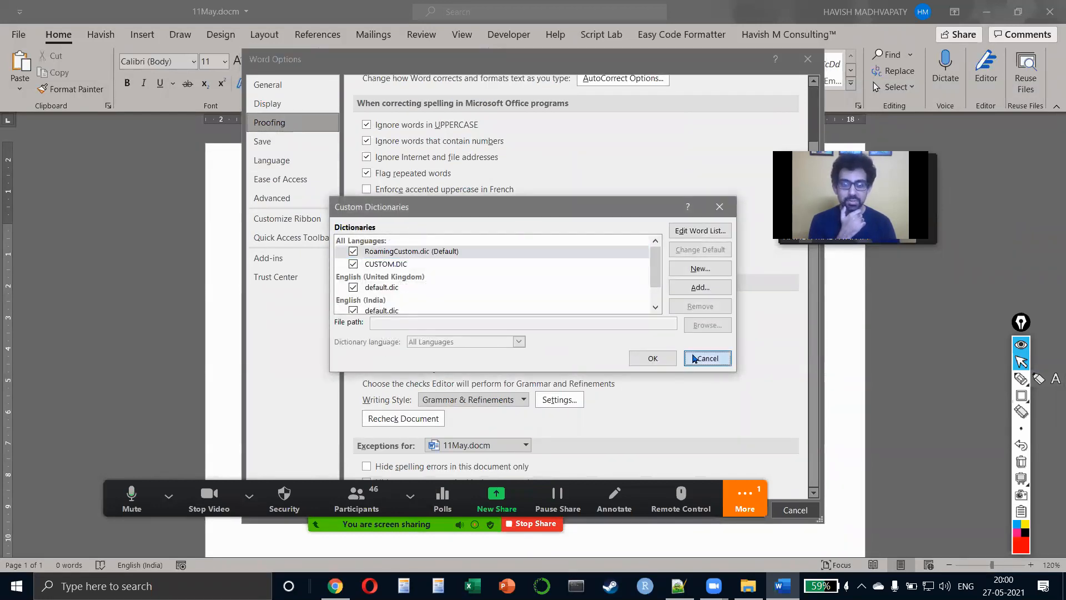
pyautogui.scroll(1, 412, 251)
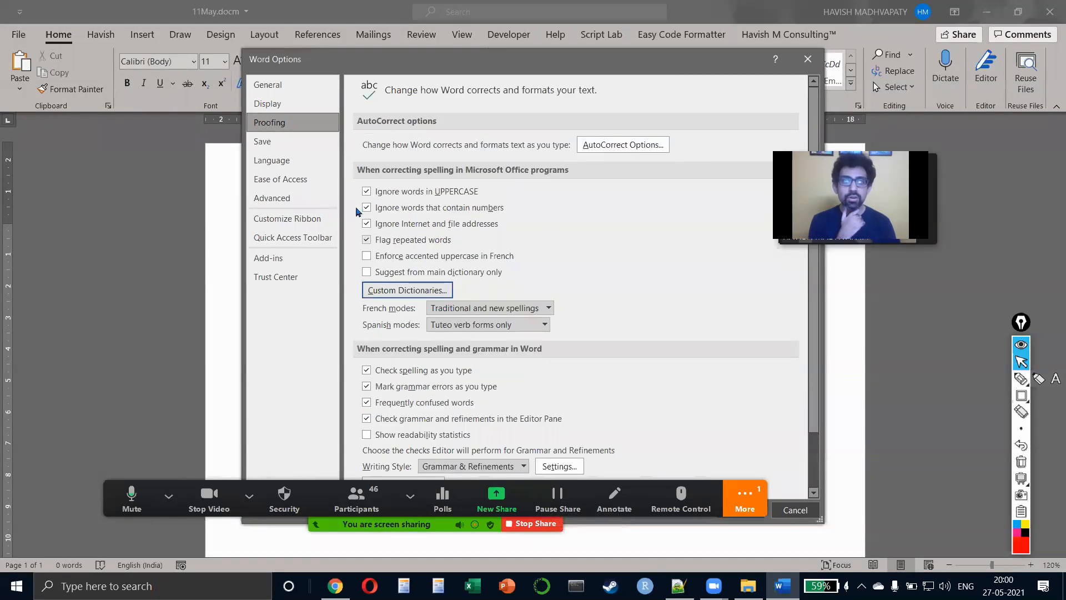
# - Examine the AutoCorrect, AutoFormat As You Type, AutoFormat and Actions settings, and close the AutoCorrect dialog without changes
pyautogui.click(612, 143)
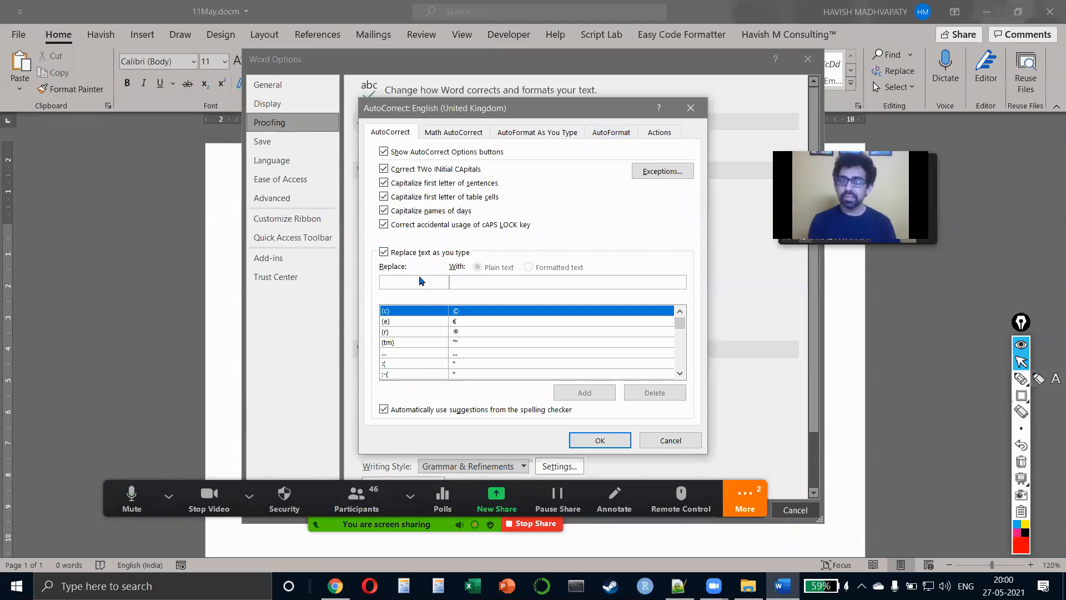
pyautogui.click(545, 136)
pyautogui.click(600, 134)
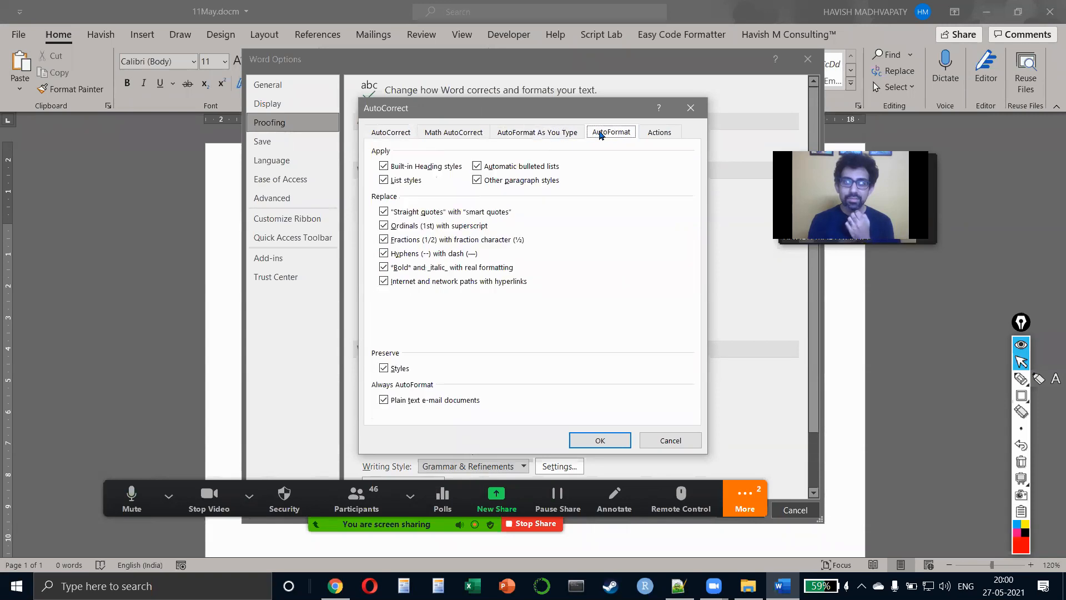
pyautogui.click(659, 131)
pyautogui.click(690, 108)
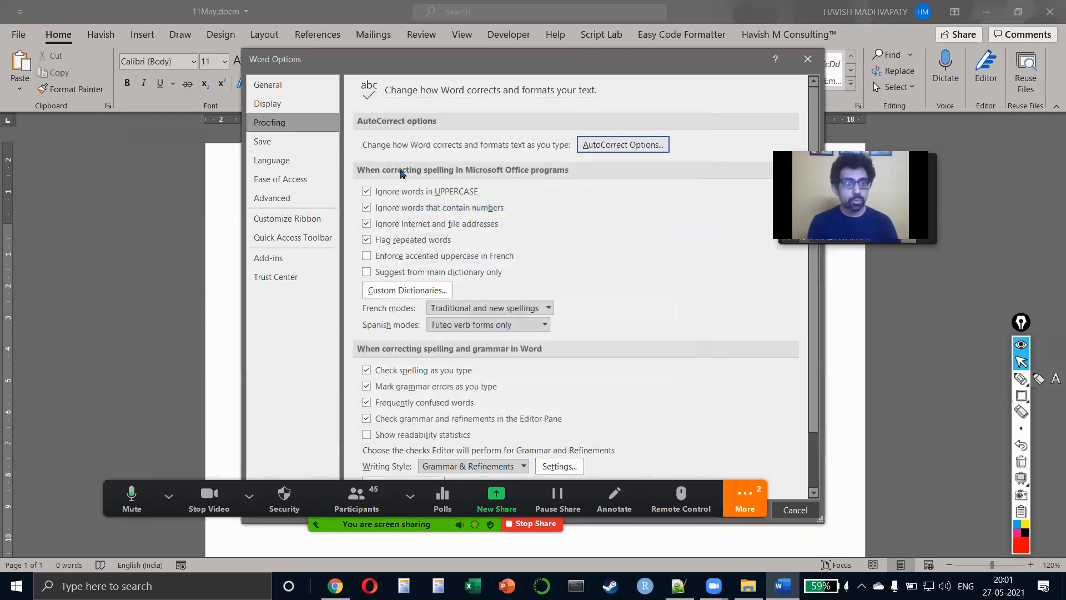
# - Examine the Ease of Access, Language, Save, Proofing, General and Display pages of Word Options
pyautogui.click(307, 181)
pyautogui.click(296, 166)
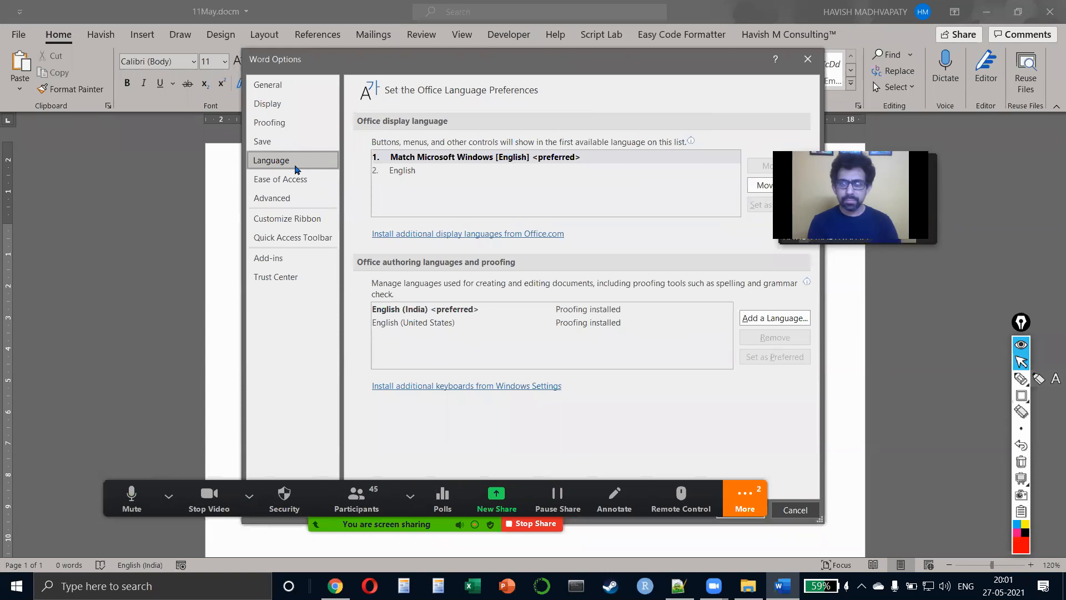
pyautogui.click(281, 147)
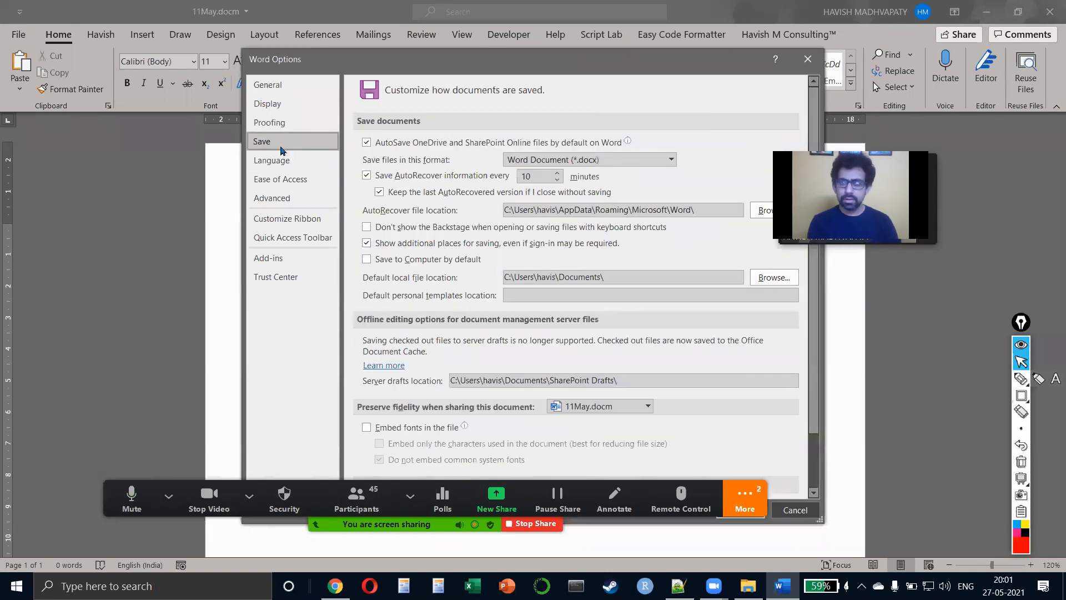
pyautogui.click(278, 127)
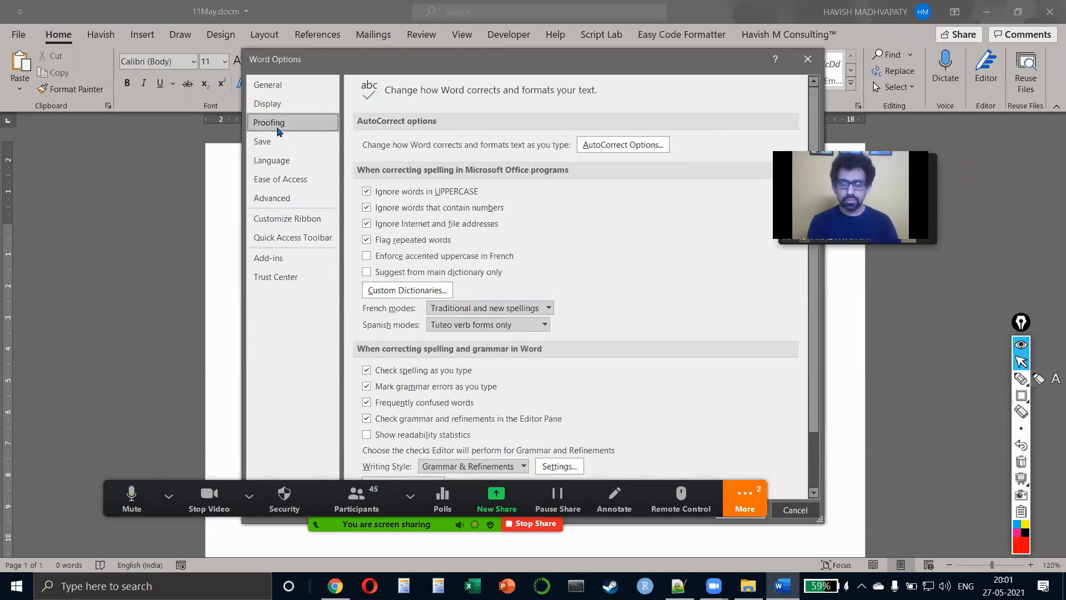
pyautogui.scroll(-3, 555, 465)
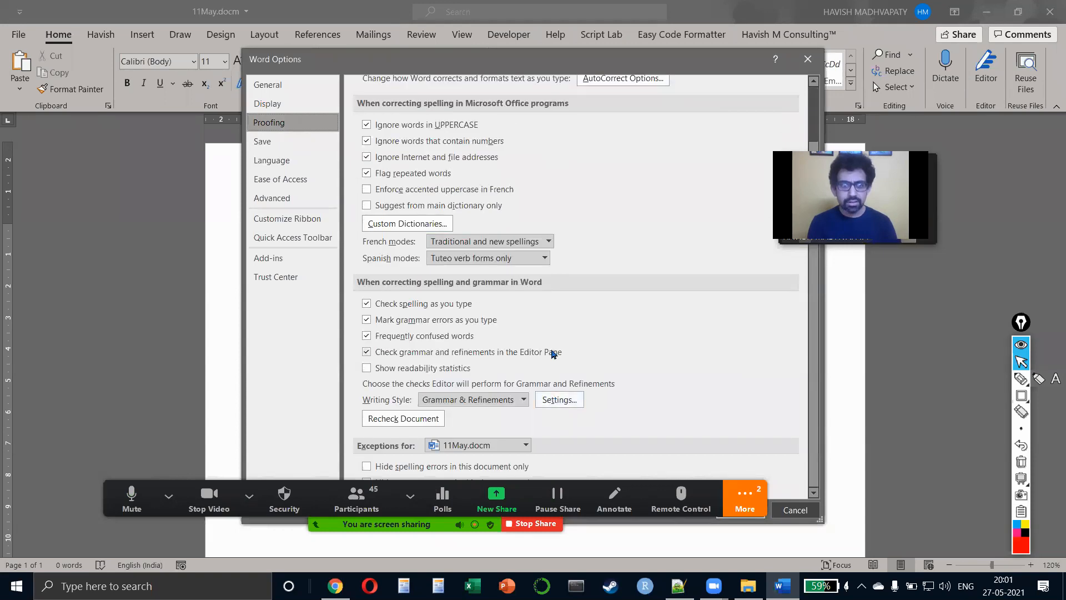
pyautogui.scroll(3, 553, 354)
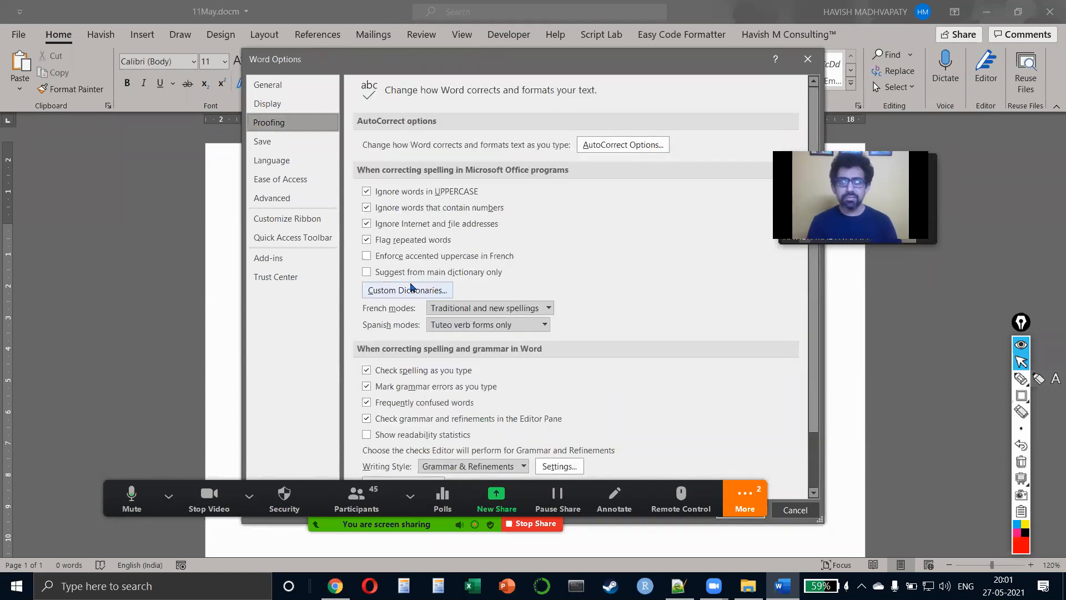
pyautogui.click(306, 89)
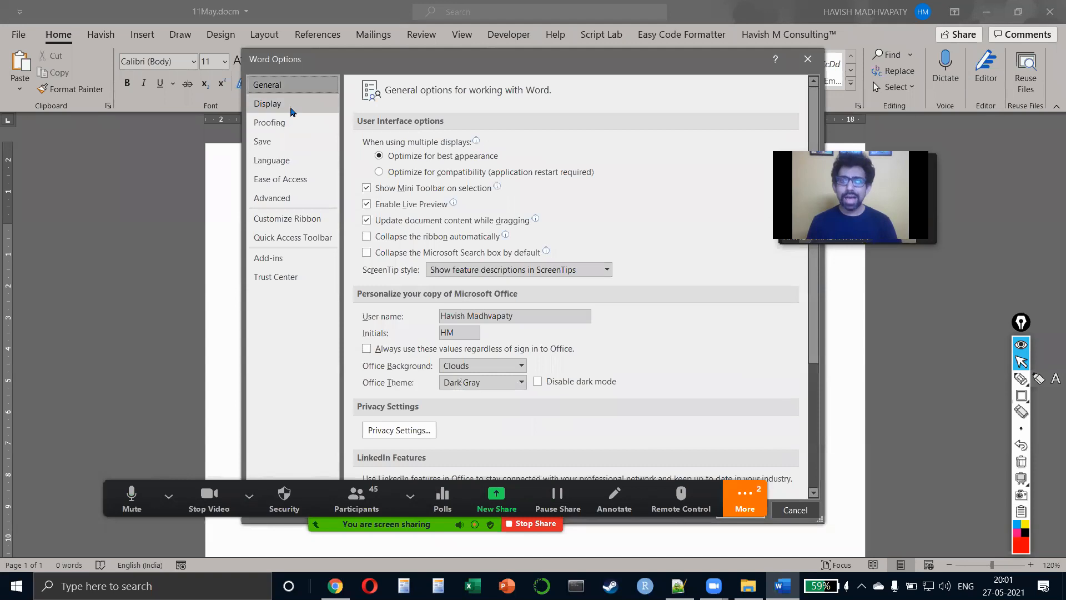
pyautogui.click(292, 111)
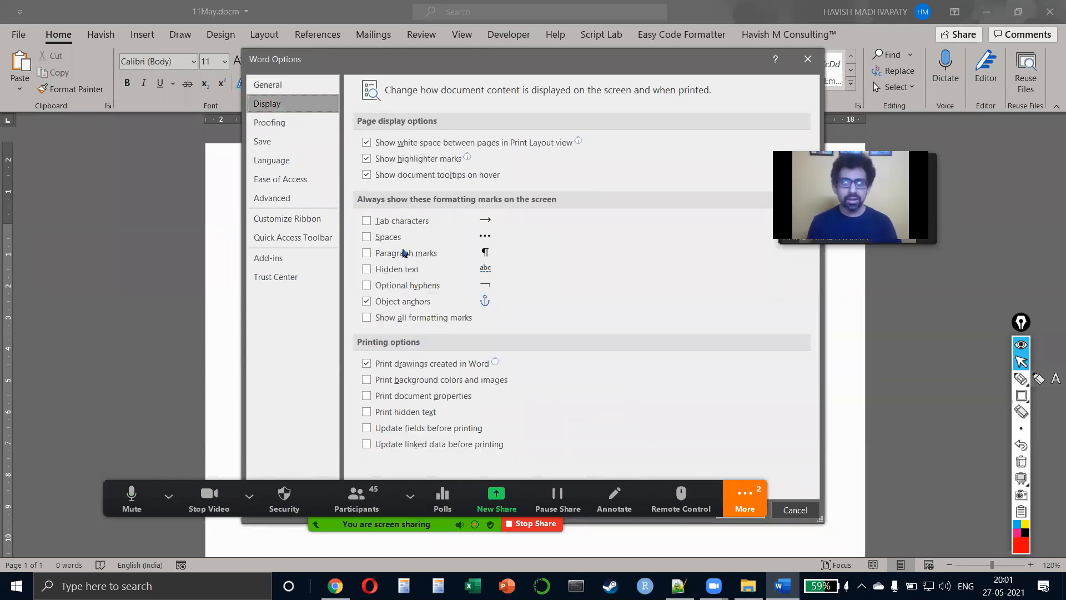
# - Add an AutoCorrect entry that replaces a99 with the presenter's first name, and accept the Word Options
pyautogui.click(299, 123)
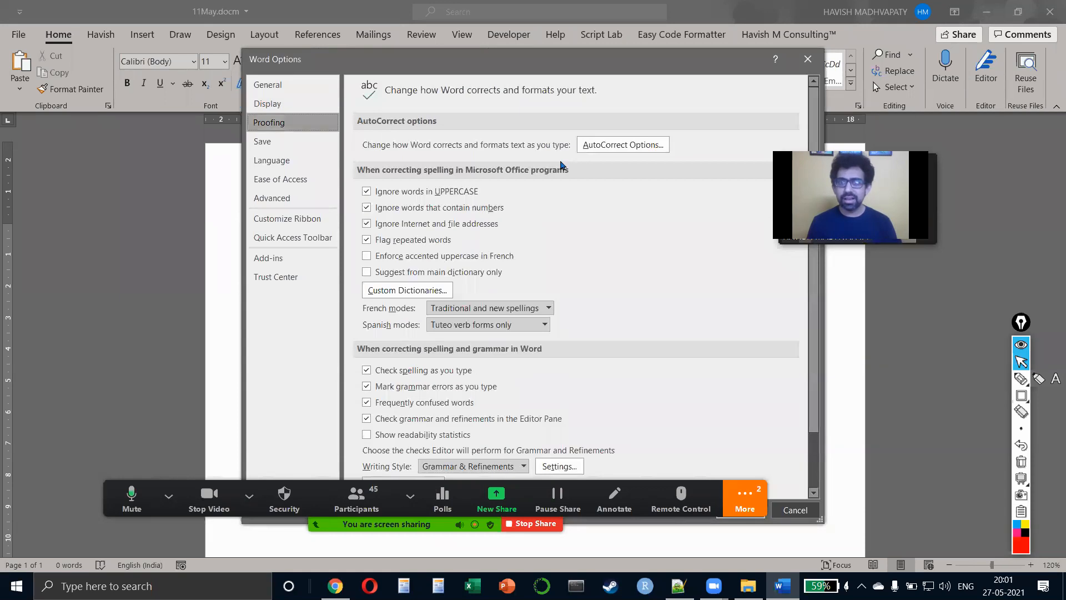
pyautogui.click(614, 144)
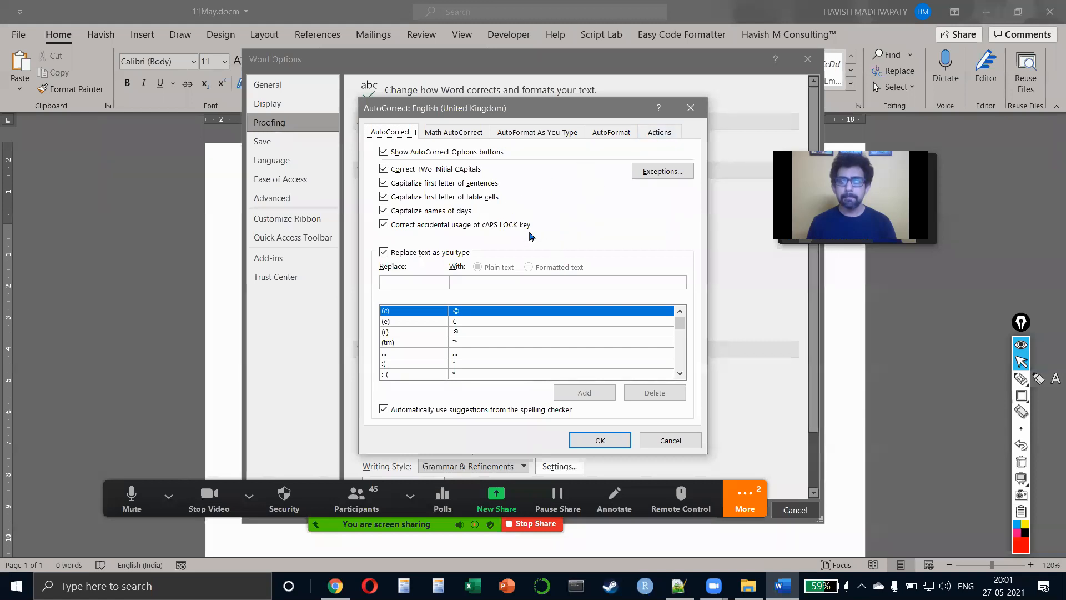
pyautogui.click(409, 284)
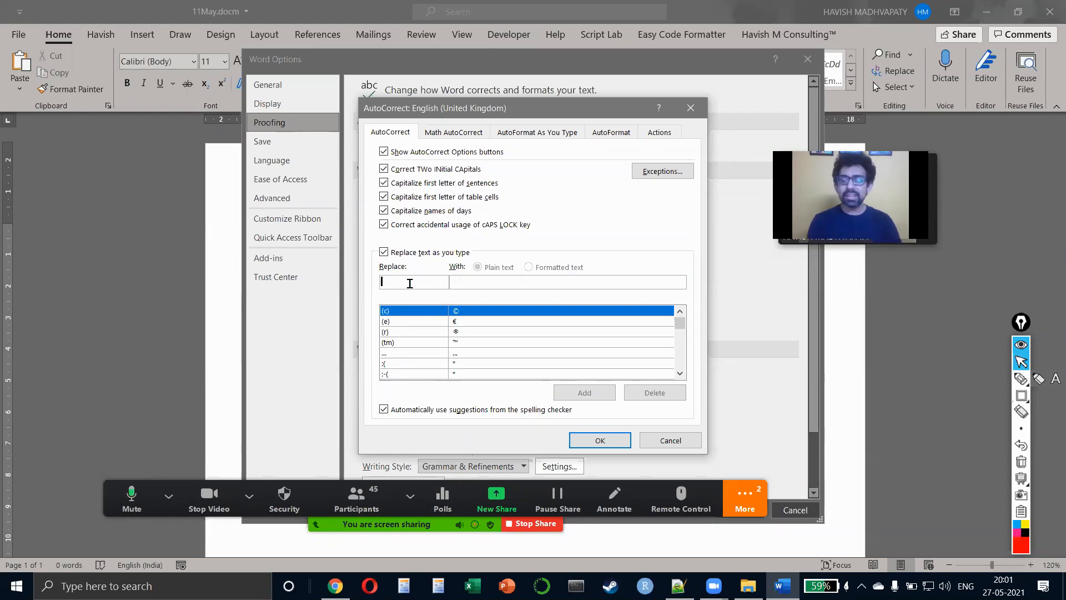
pyautogui.write('a99')
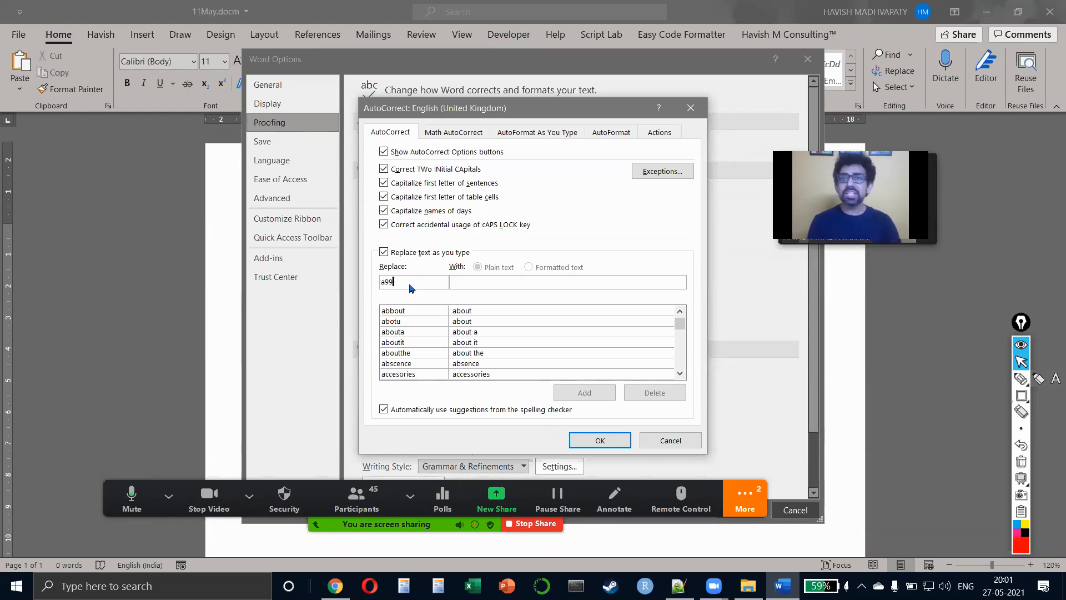
pyautogui.click(493, 284)
pyautogui.write('havish')
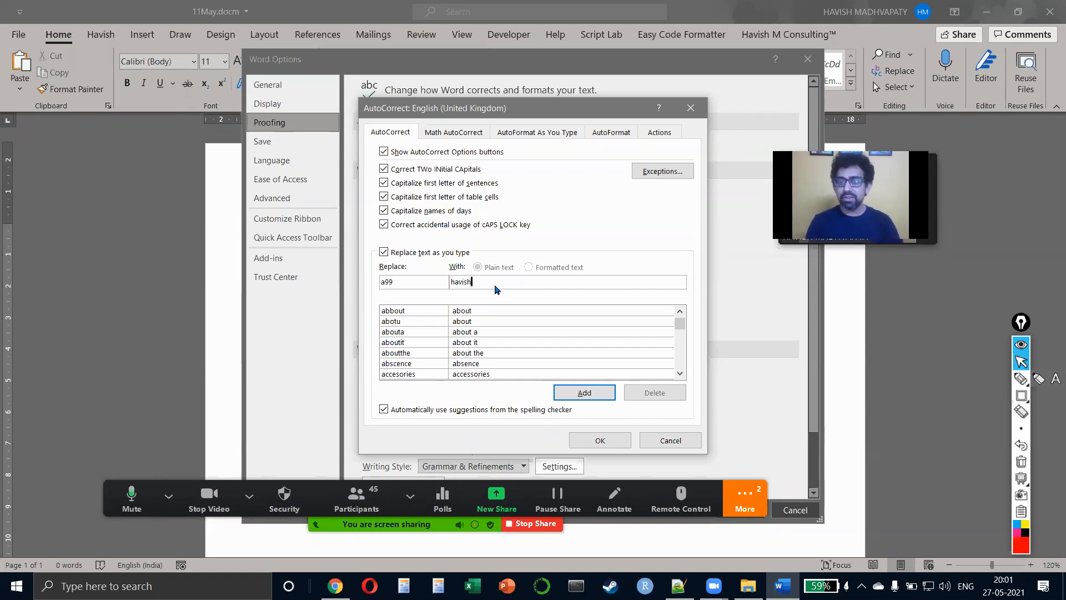
pyautogui.click(589, 397)
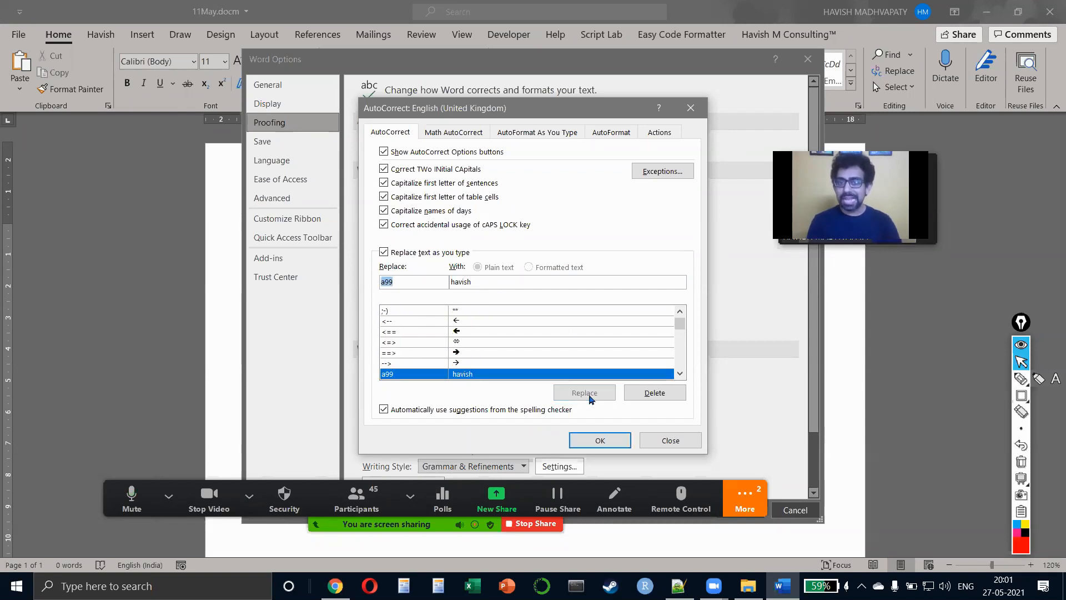
pyautogui.click(602, 438)
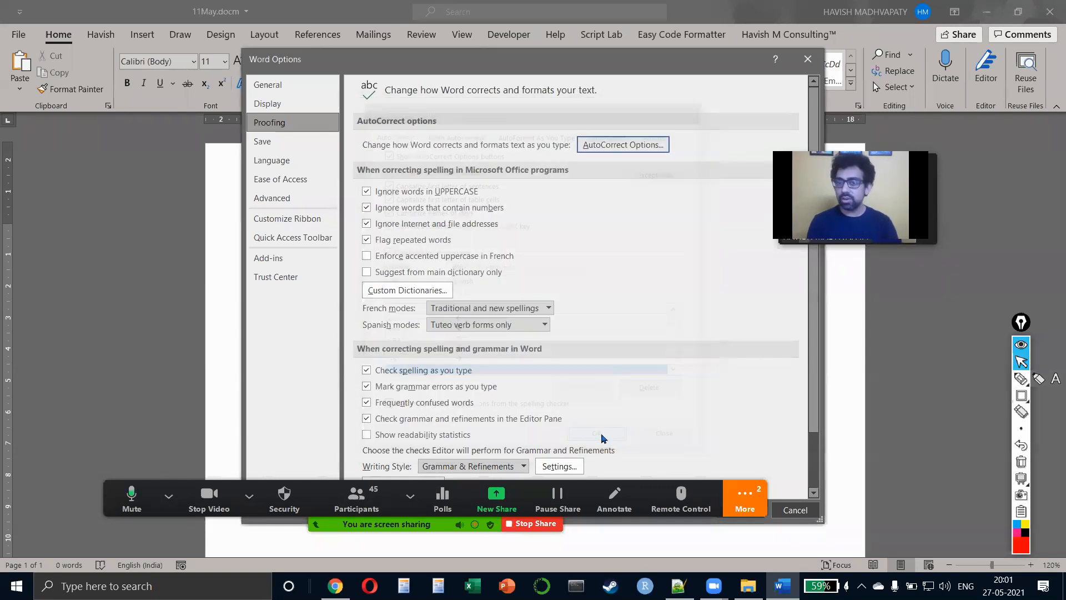
pyautogui.click(740, 510)
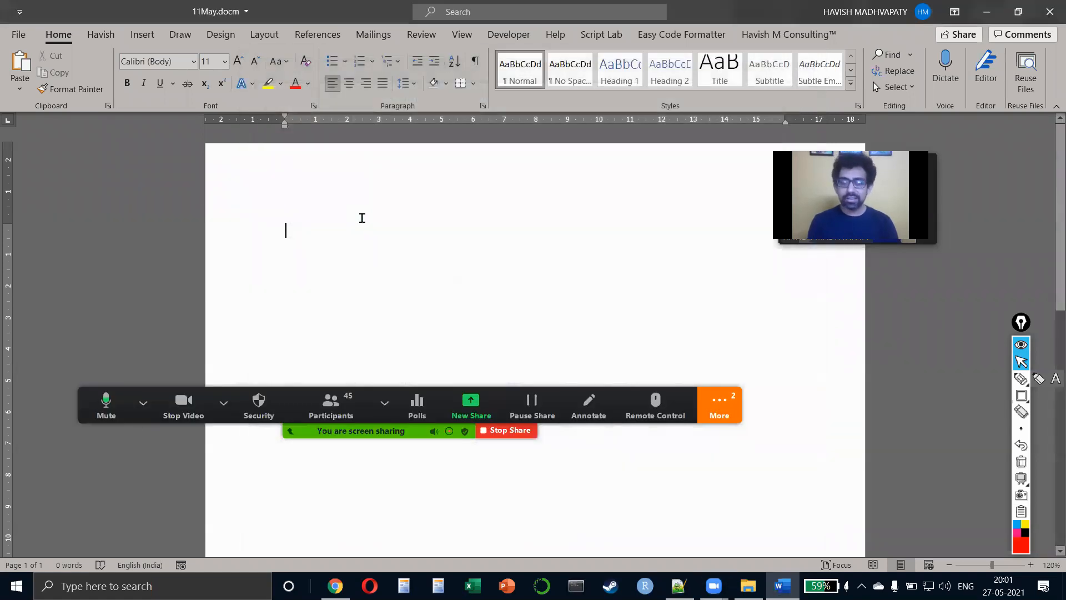
# - Test the new AutoCorrect entry by entering A99 in the document, and clear the line
pyautogui.write('A99')
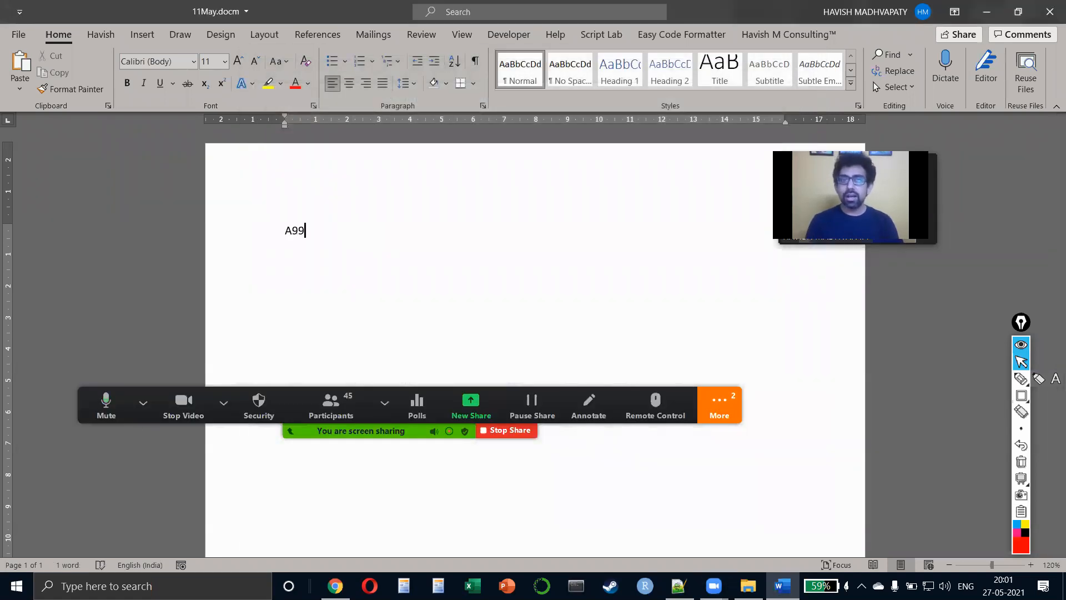
pyautogui.hotkey('shift', 'Home')
pyautogui.press('BackSpace')
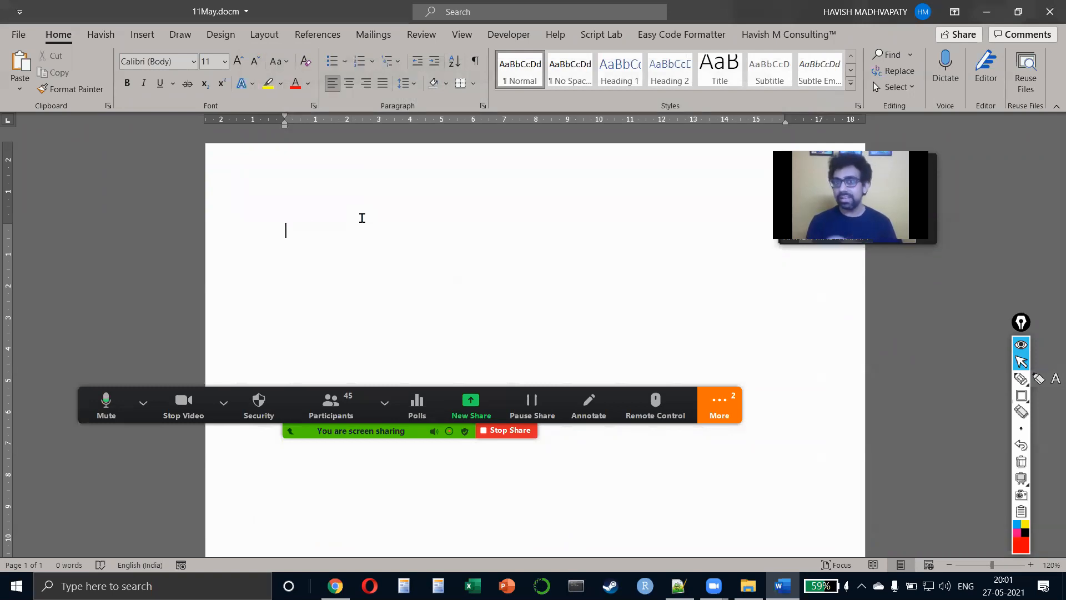
# - Read the participants' latest questions in the Zoom meeting chat, and close the chat window
pyautogui.click(719, 405)
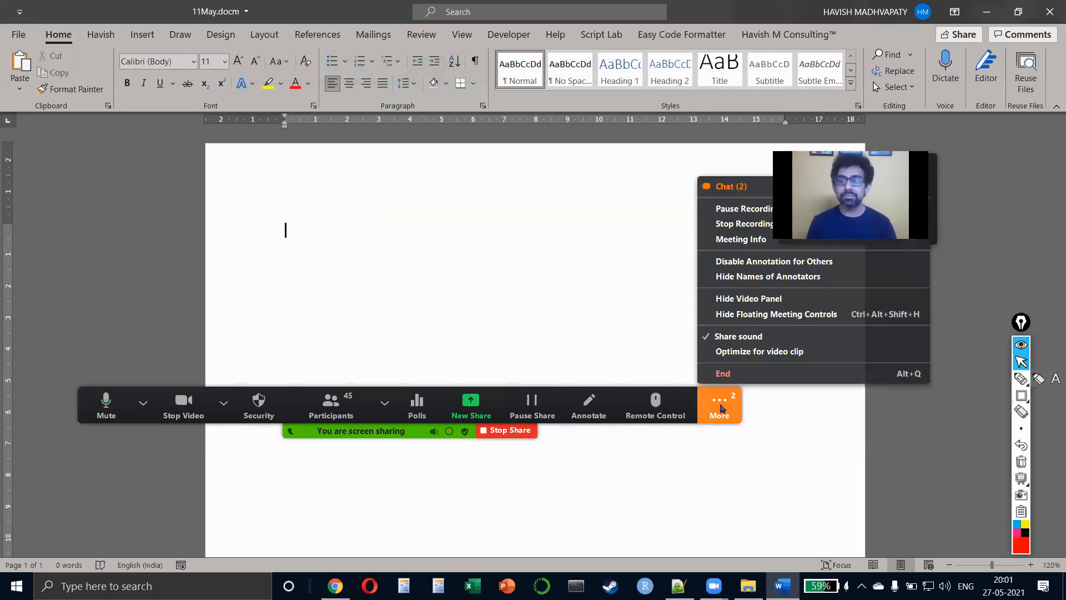
pyautogui.click(737, 191)
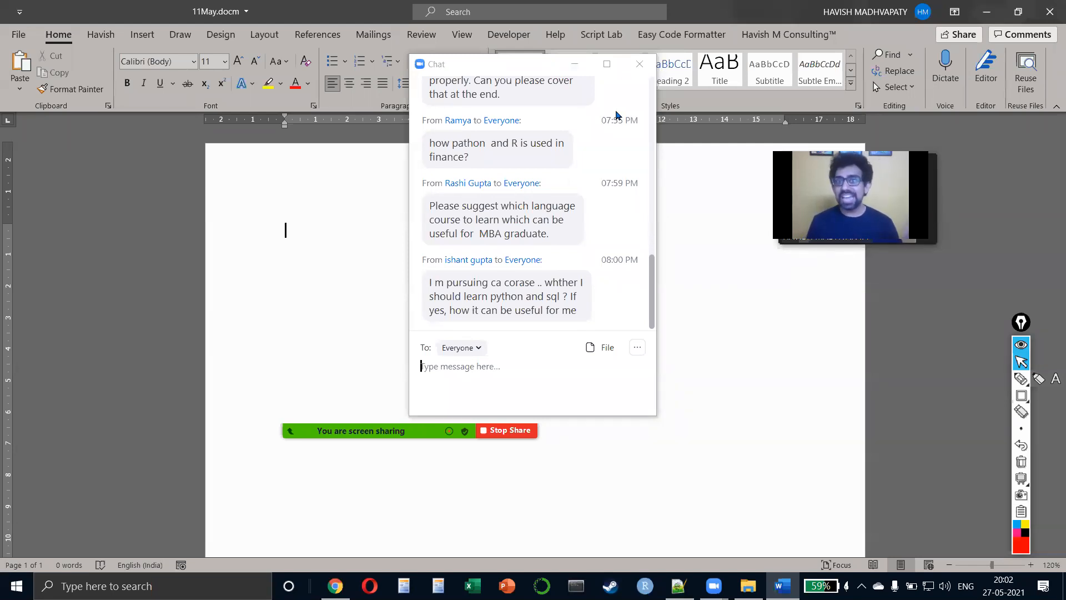
pyautogui.click(639, 66)
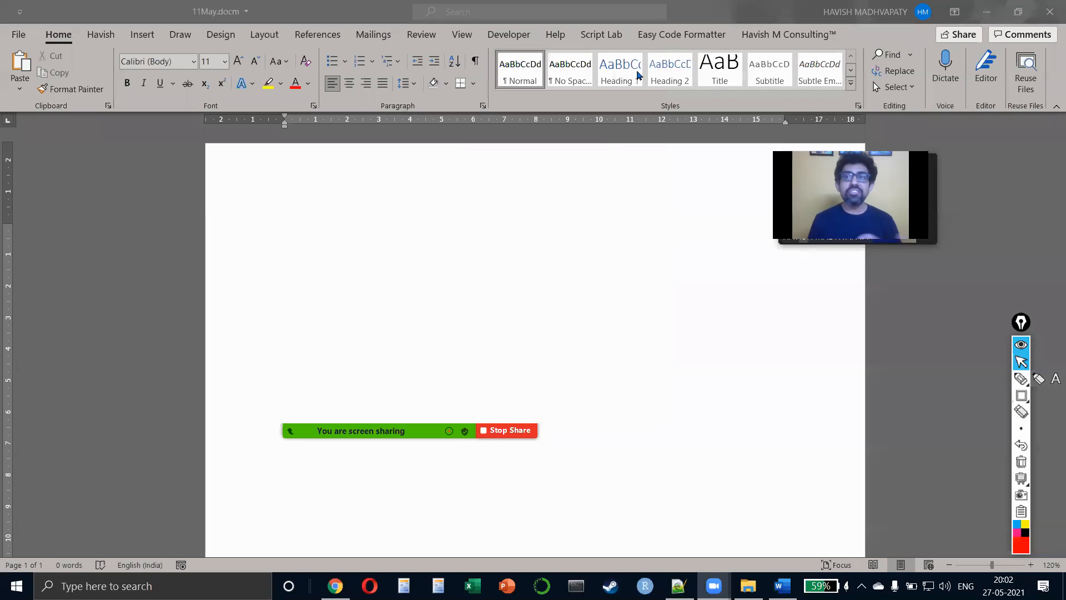
# - Search the Word commands for "mu", view the symbols offered under Insert a Symbol, and dismiss the search
pyautogui.click(534, 11)
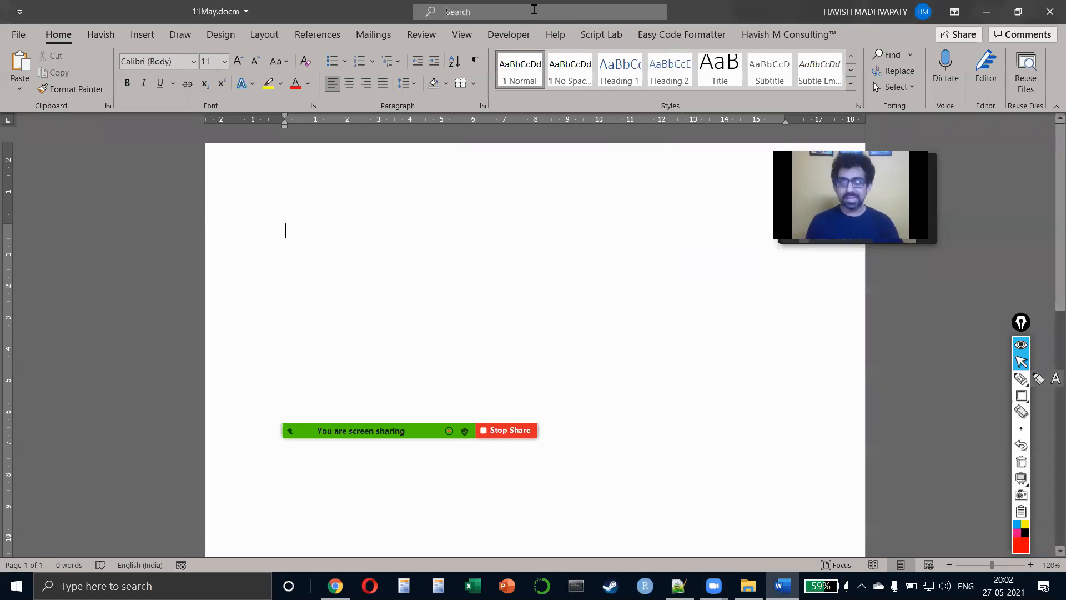
pyautogui.write('mu')
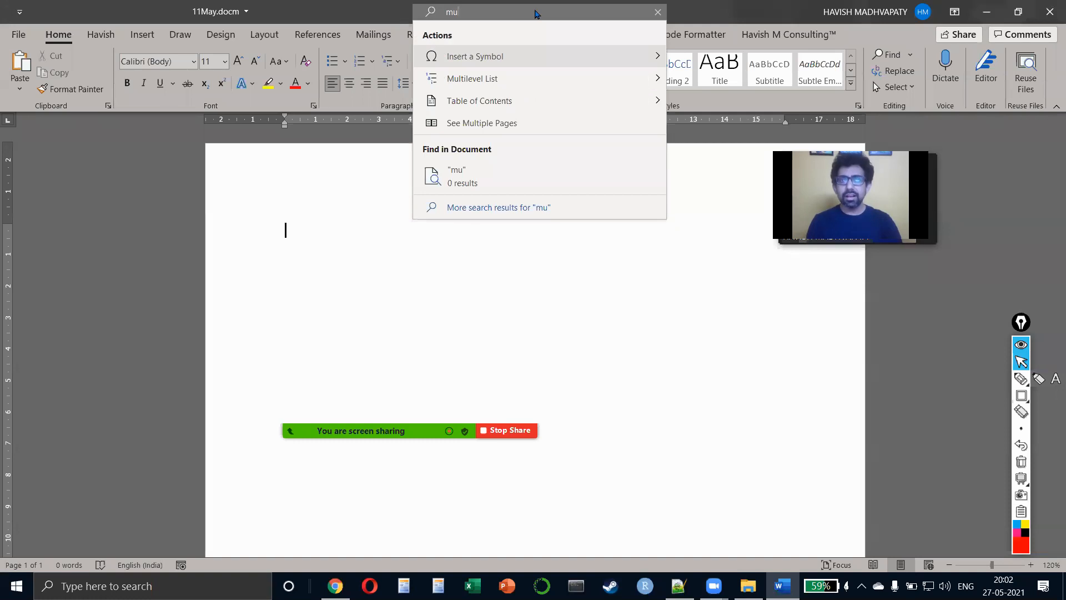
pyautogui.moveTo(597, 60)
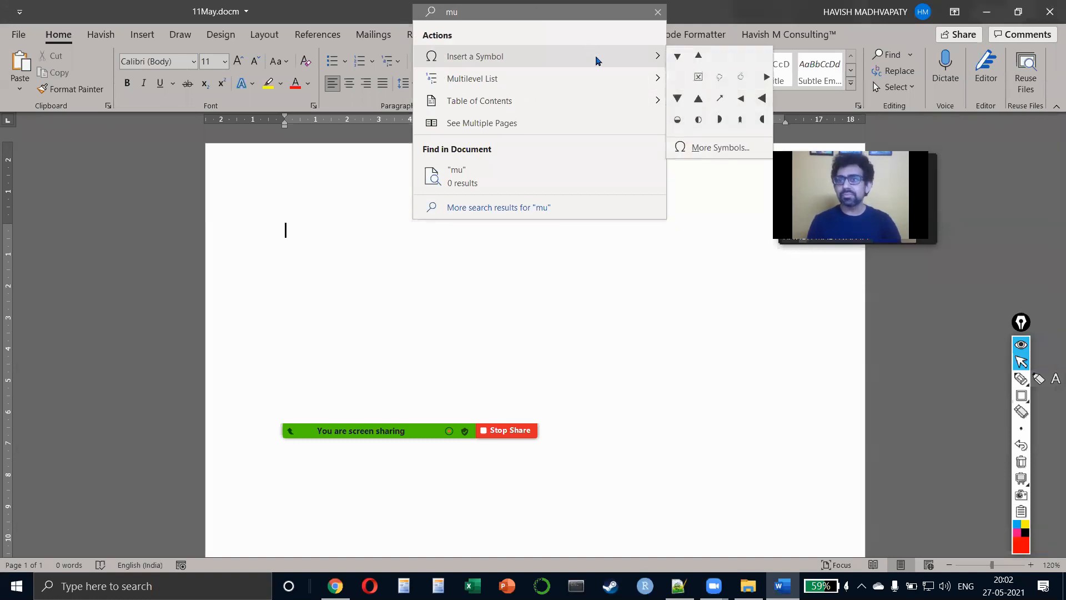
pyautogui.click(373, 204)
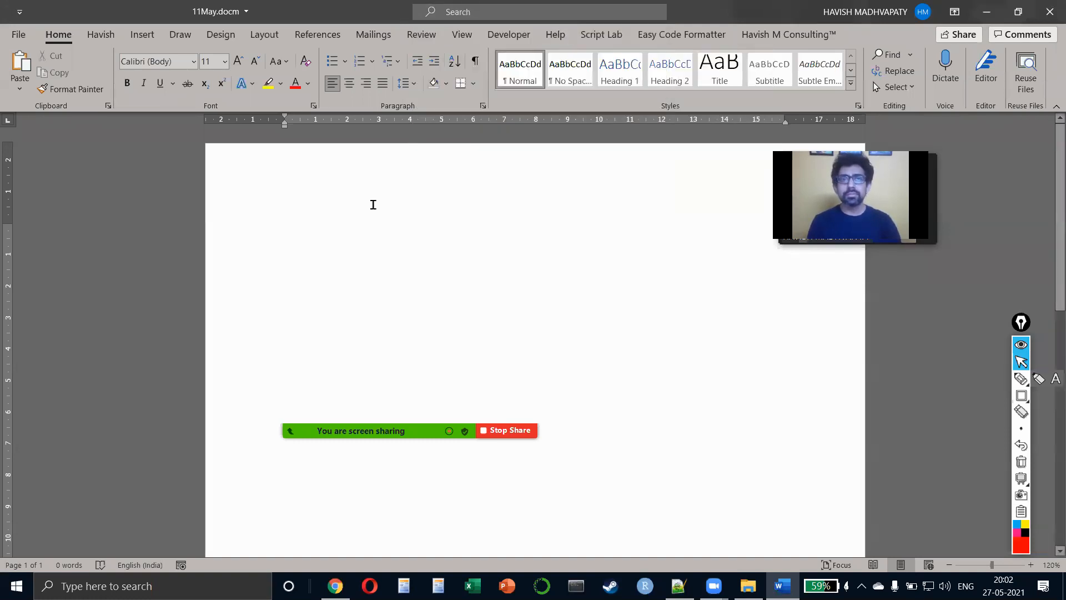
# - Browse the built-in equations, insert a new blank equation to show its symbols, and undo the insertion
pyautogui.click(156, 37)
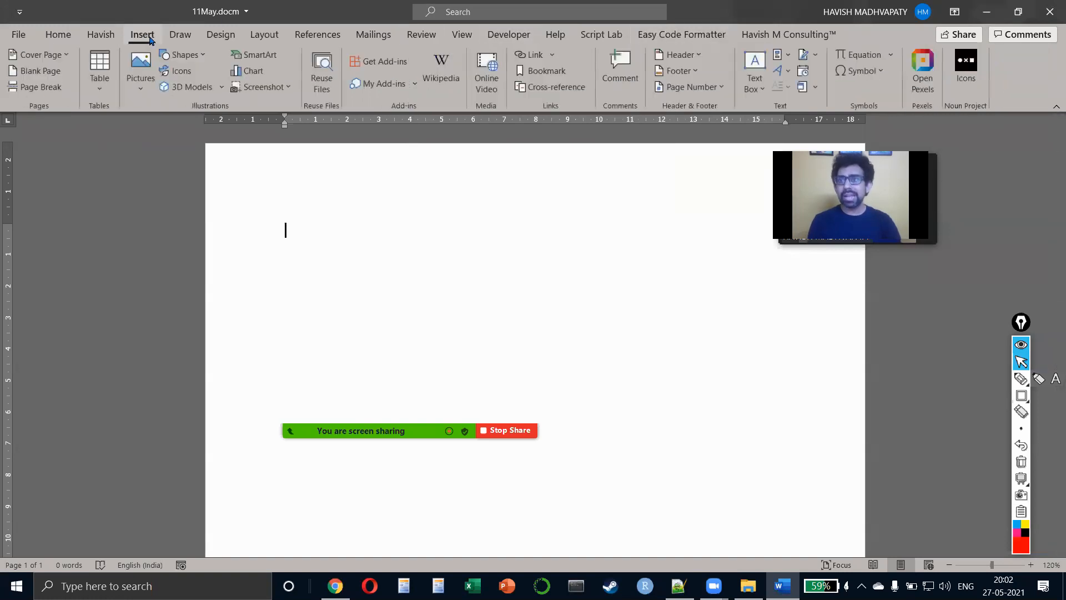
pyautogui.click(895, 52)
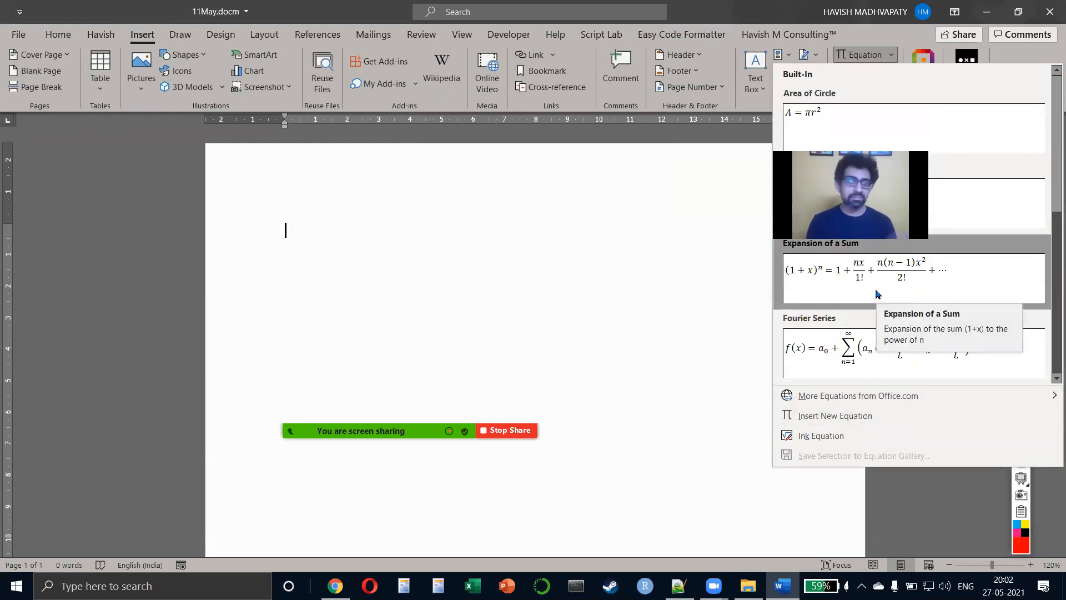
pyautogui.click(387, 187)
pyautogui.click(892, 58)
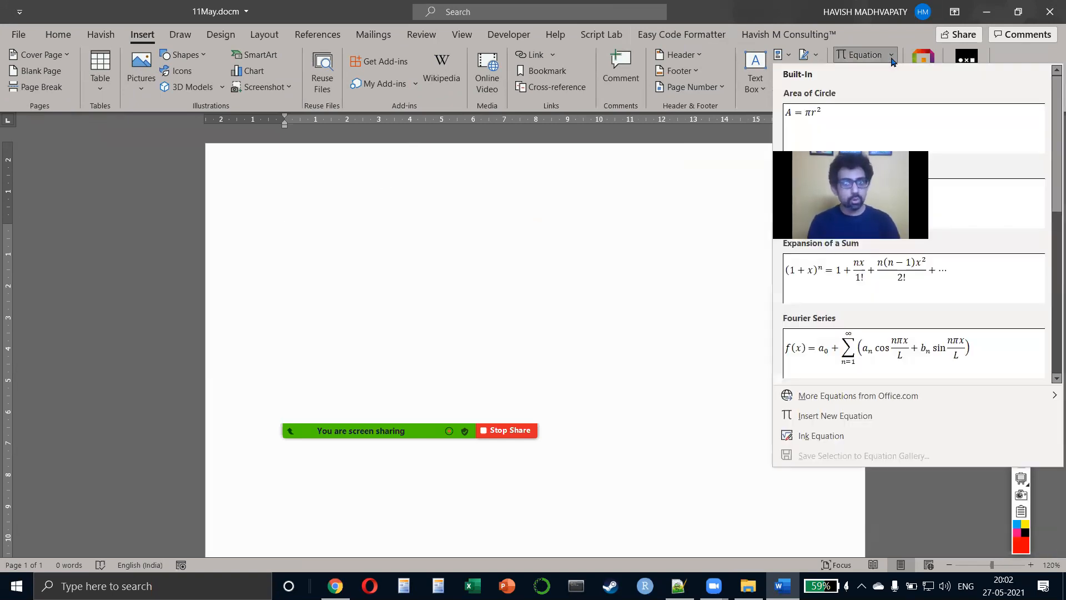
pyautogui.click(846, 422)
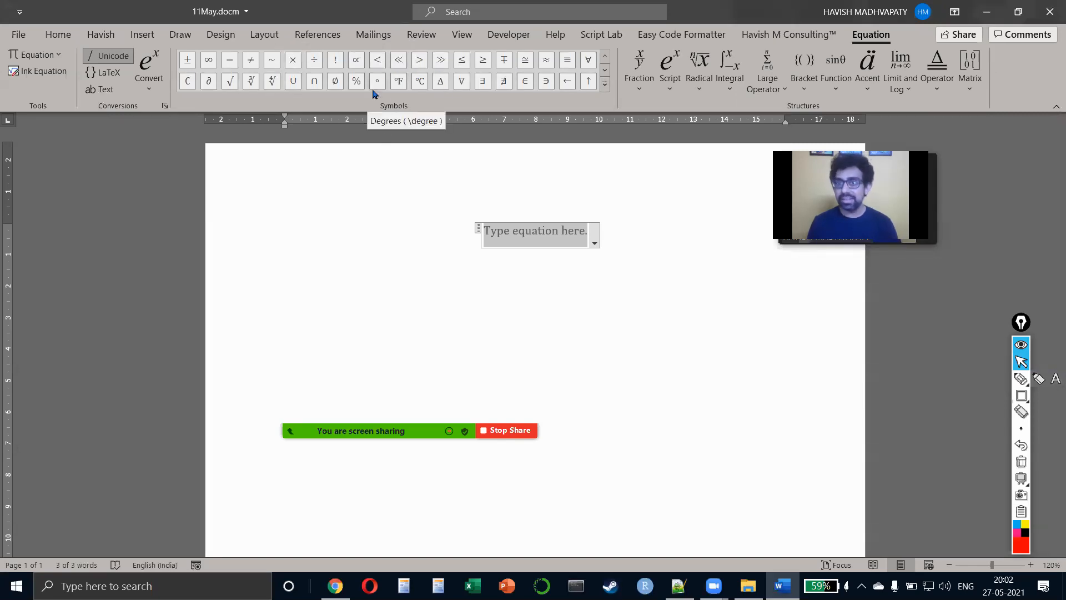
pyautogui.hotkey('ctrl', 'z')
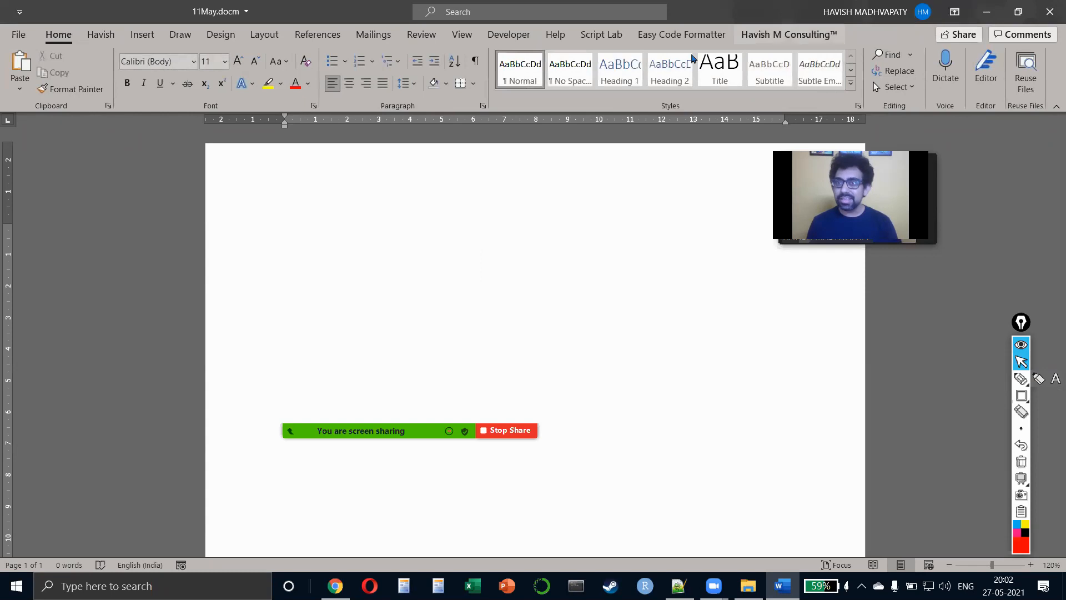
# - Handwrite μ and Σ as an ink equation, insert it into the document, and undo the insertion
pyautogui.click(142, 39)
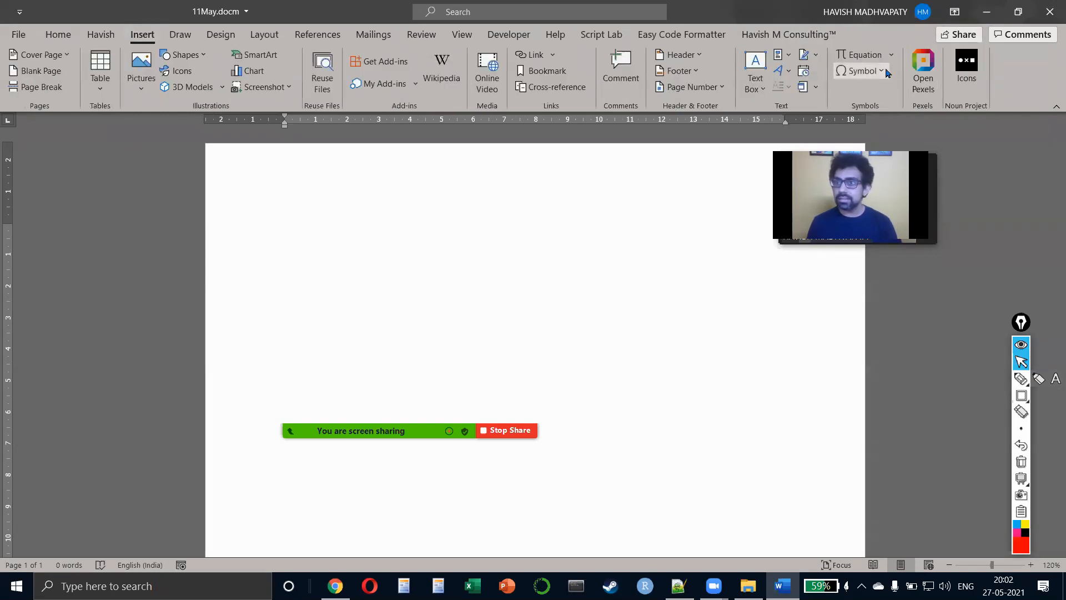
pyautogui.click(893, 55)
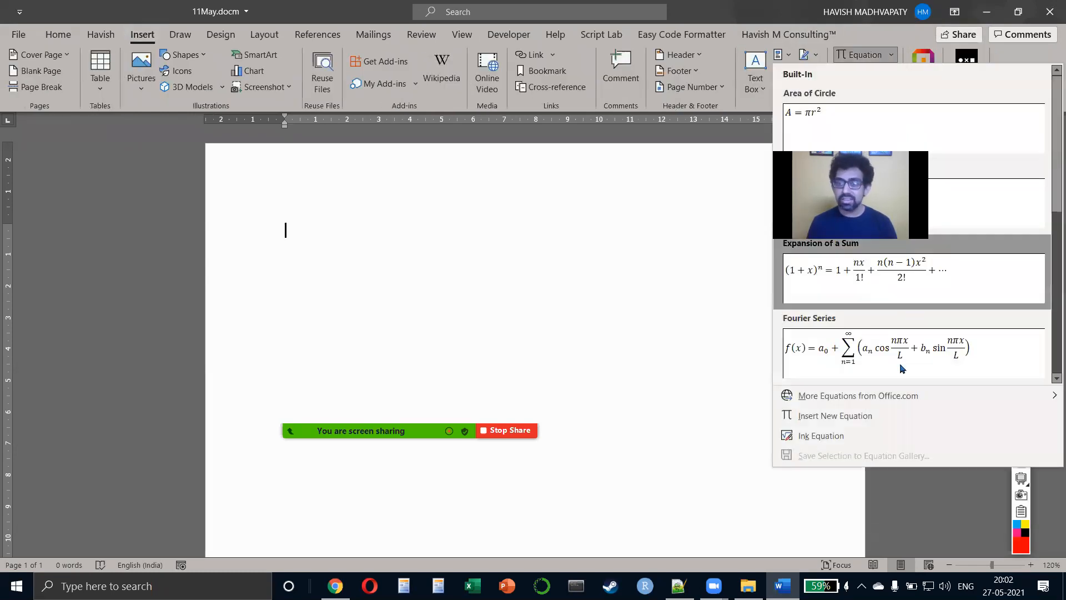
pyautogui.click(846, 445)
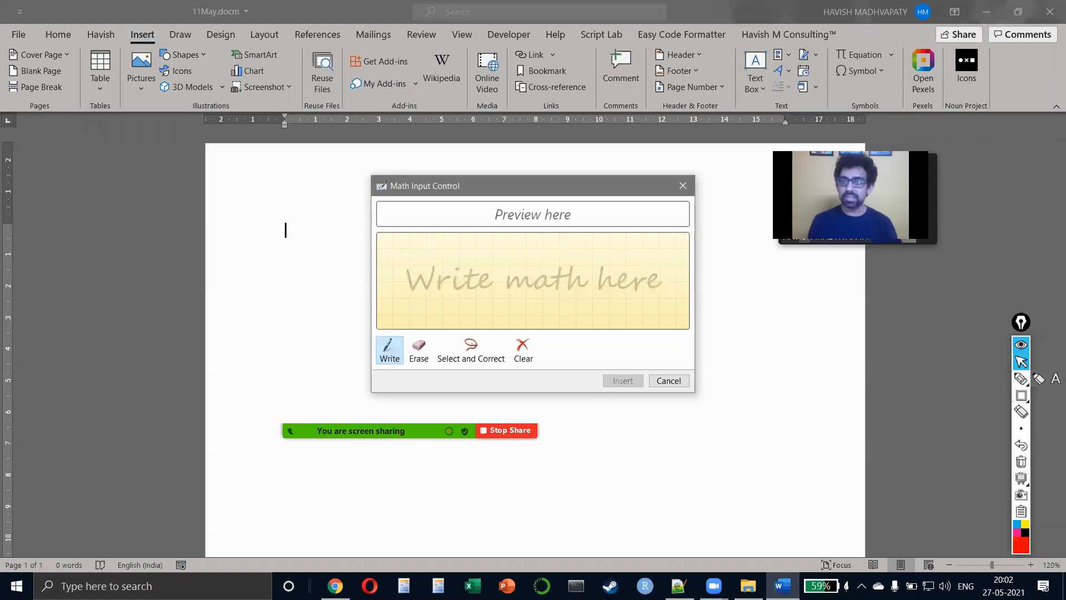
pyautogui.moveTo(482, 313)
pyautogui.mouseDown()
pyautogui.moveTo(497, 253)
pyautogui.moveTo(500, 274)
pyautogui.moveTo(522, 272)
pyautogui.mouseUp()
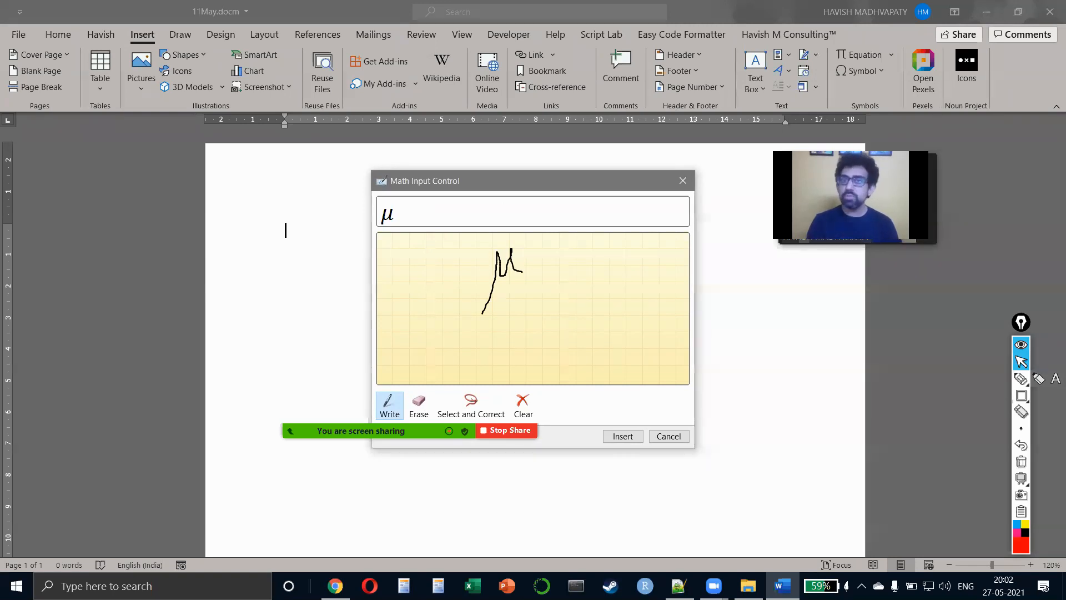
pyautogui.moveTo(633, 253)
pyautogui.mouseDown()
pyautogui.moveTo(620, 299)
pyautogui.moveTo(628, 355)
pyautogui.mouseUp()
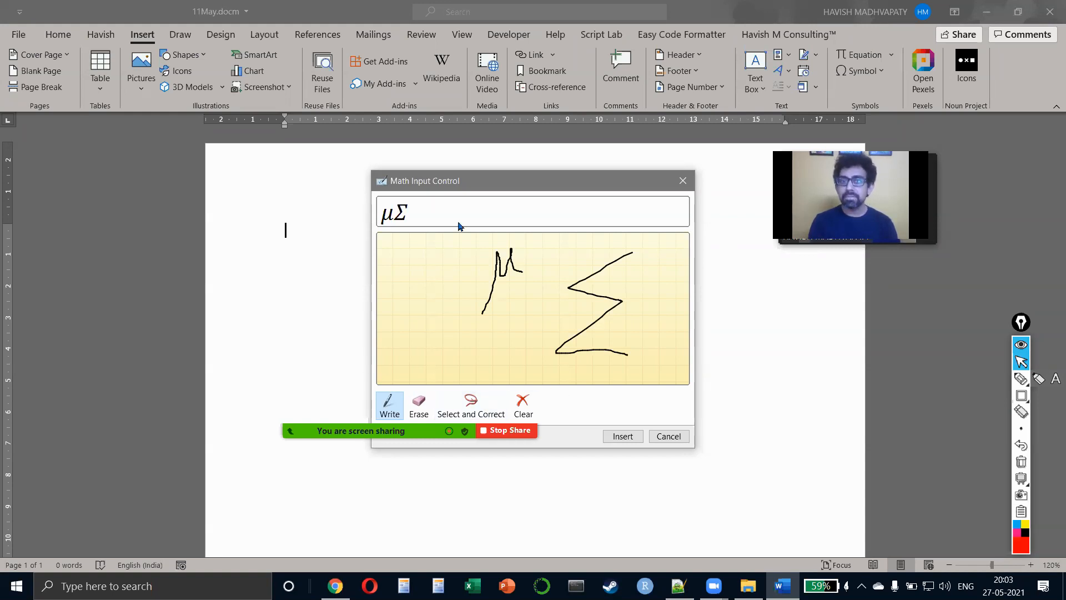
pyautogui.click(638, 438)
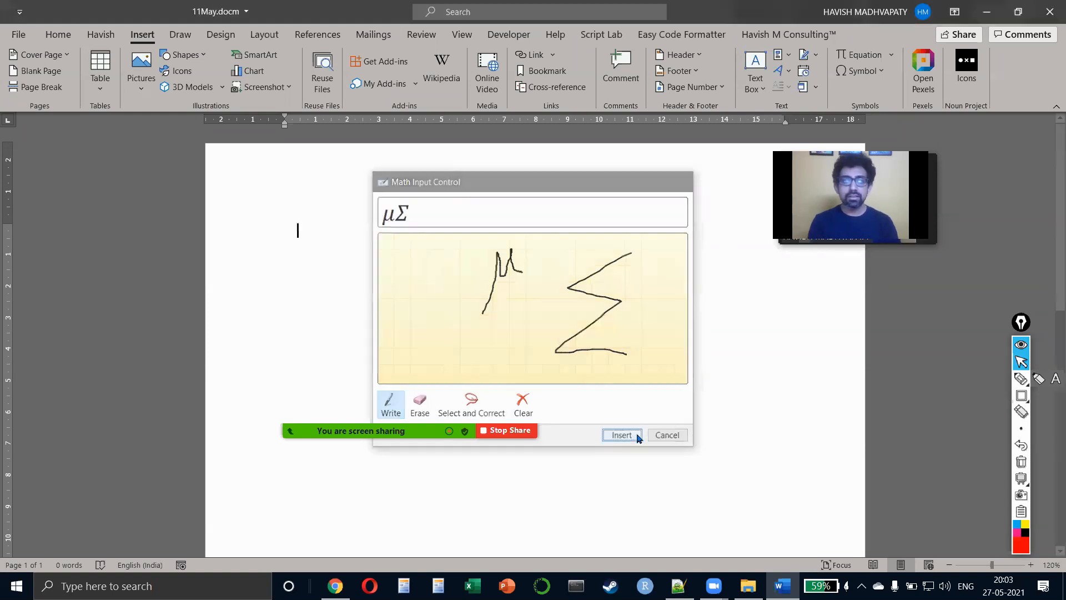
pyautogui.hotkey('ctrl', 'z')
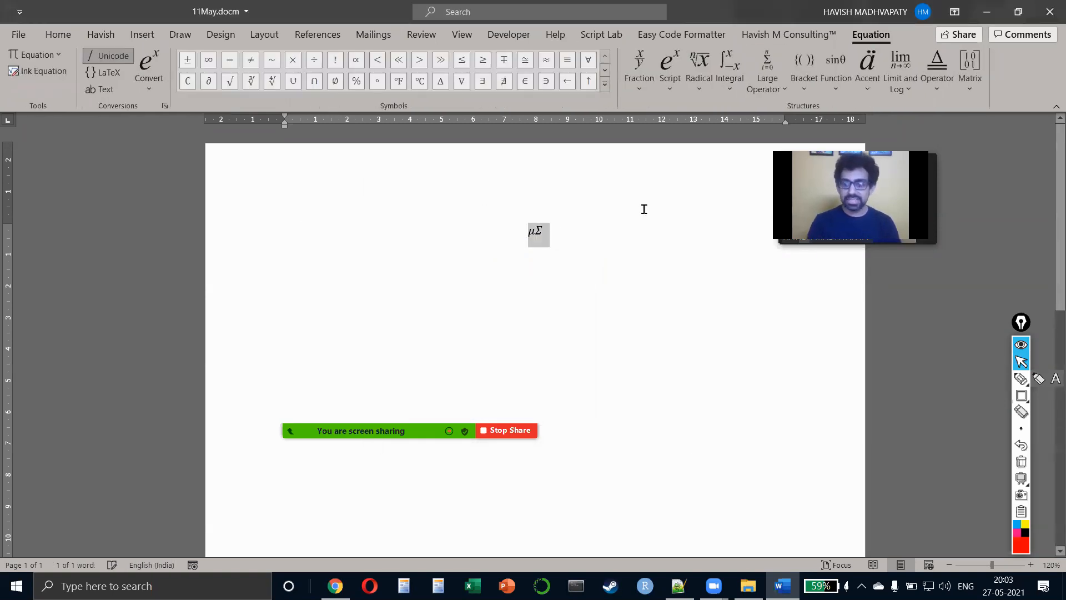
# - Read the participants' questions in the Zoom meeting chat with the window enlarged, and close the chat
pyautogui.hotkey('alt', 'Tab')
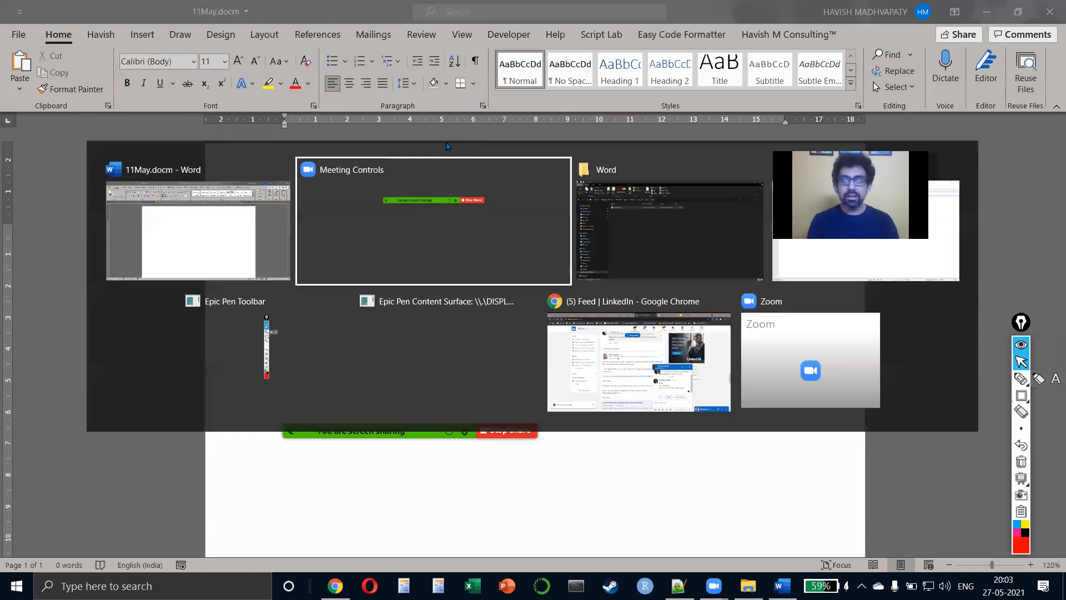
pyautogui.press('Escape')
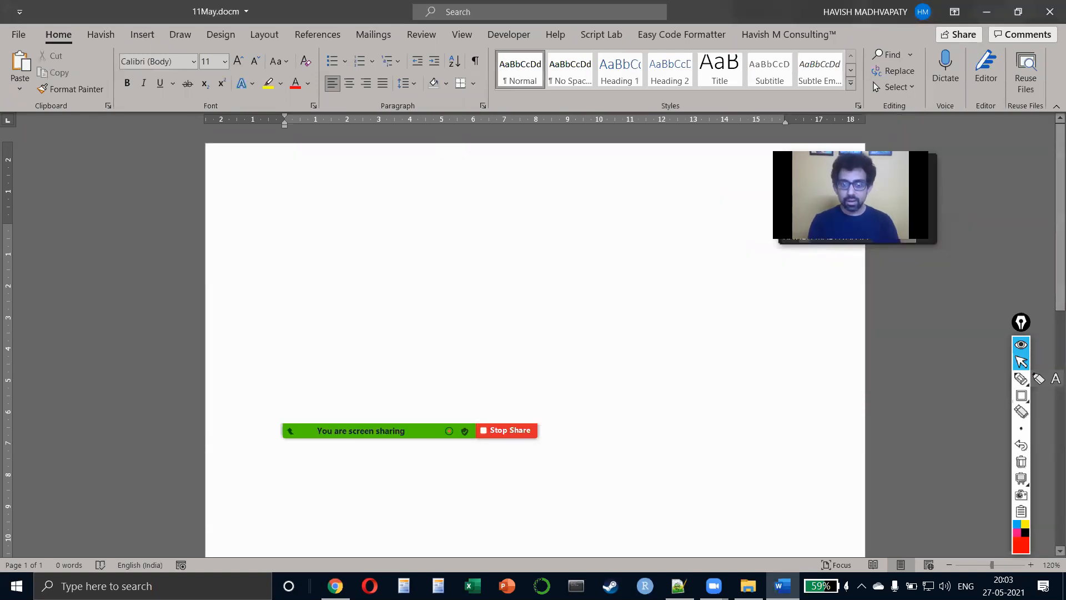
pyautogui.moveTo(470, 431)
pyautogui.click(719, 405)
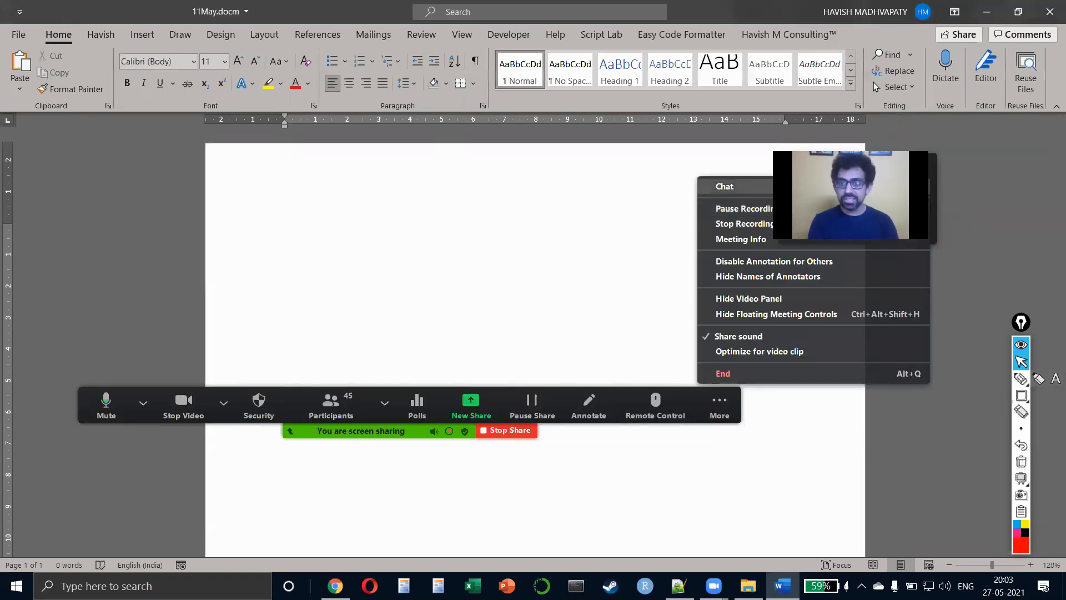
pyautogui.click(725, 186)
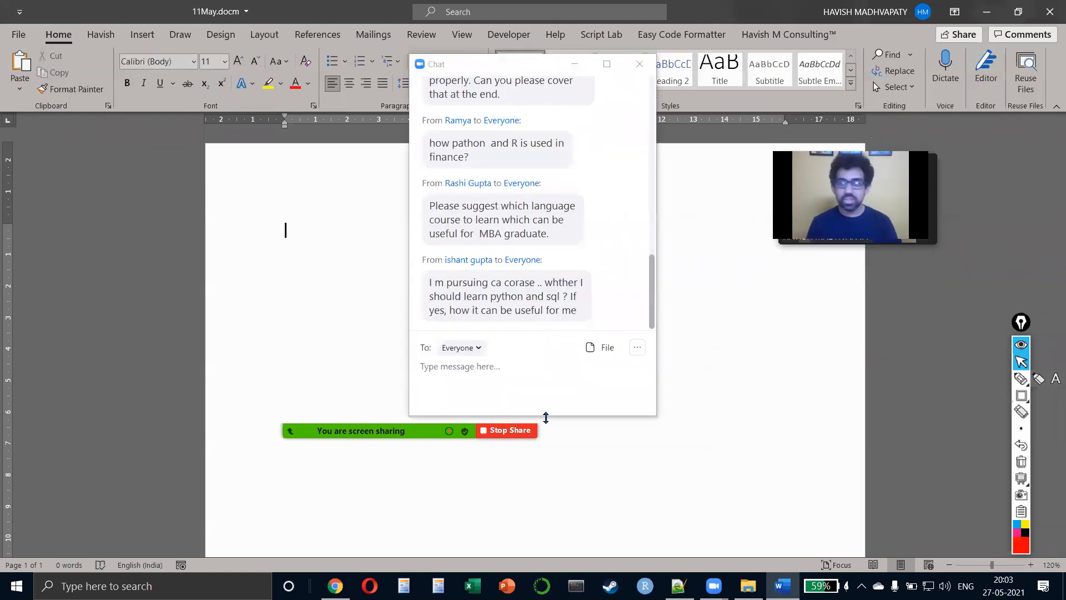
pyautogui.moveTo(546, 418); pyautogui.dragTo(548, 497)
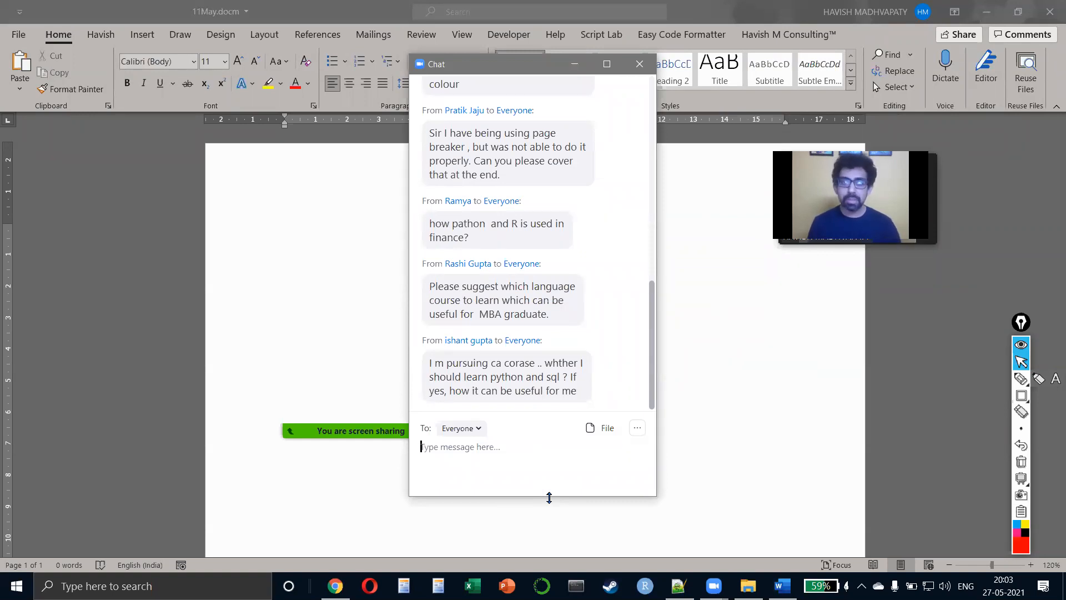
pyautogui.scroll(3, 525, 293)
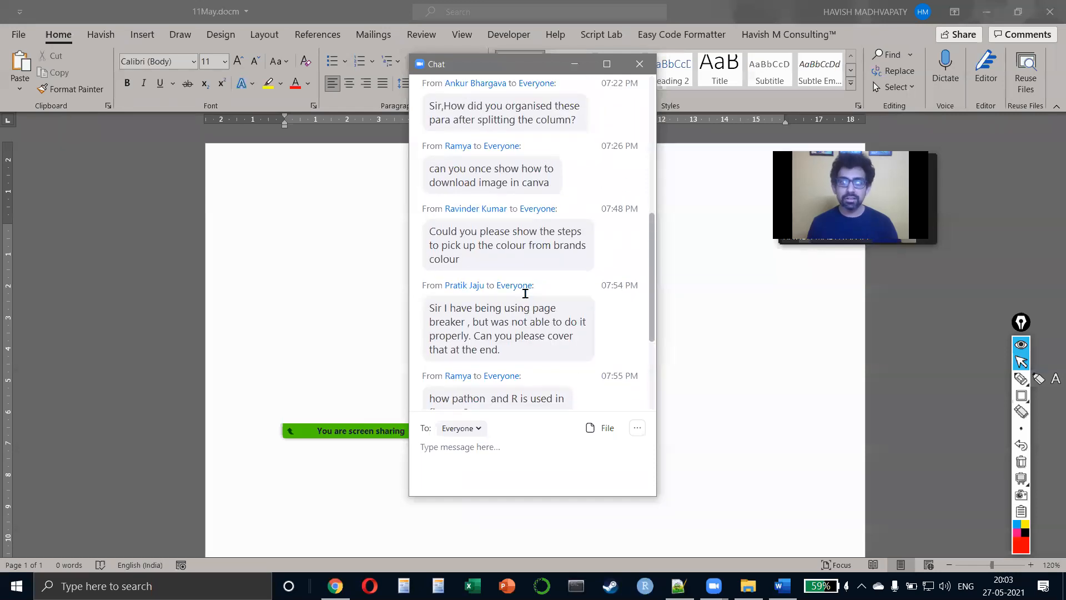
pyautogui.scroll(-3, 525, 293)
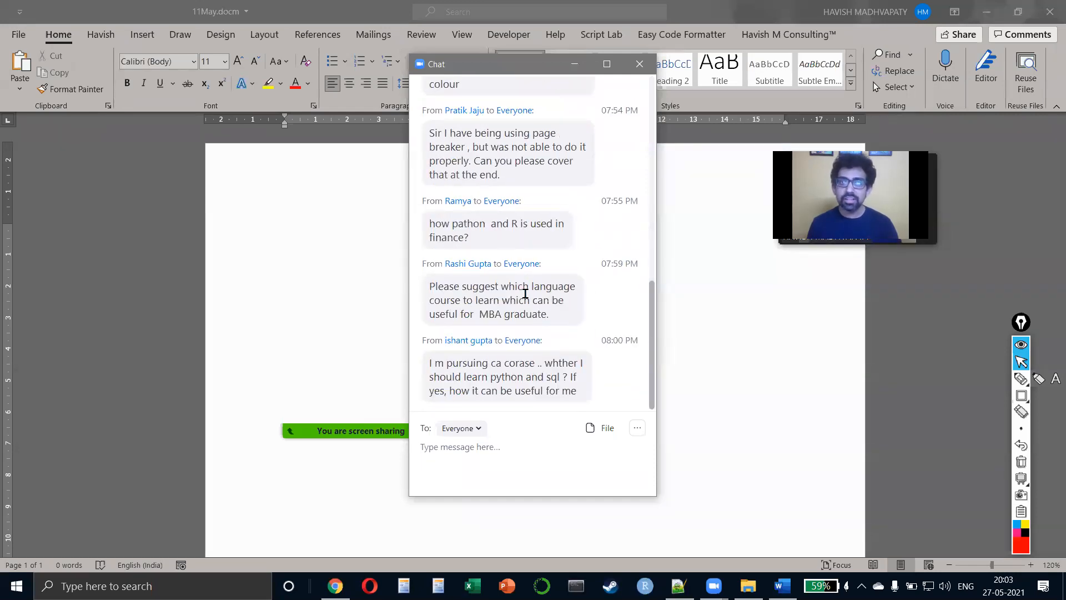
pyautogui.click(640, 64)
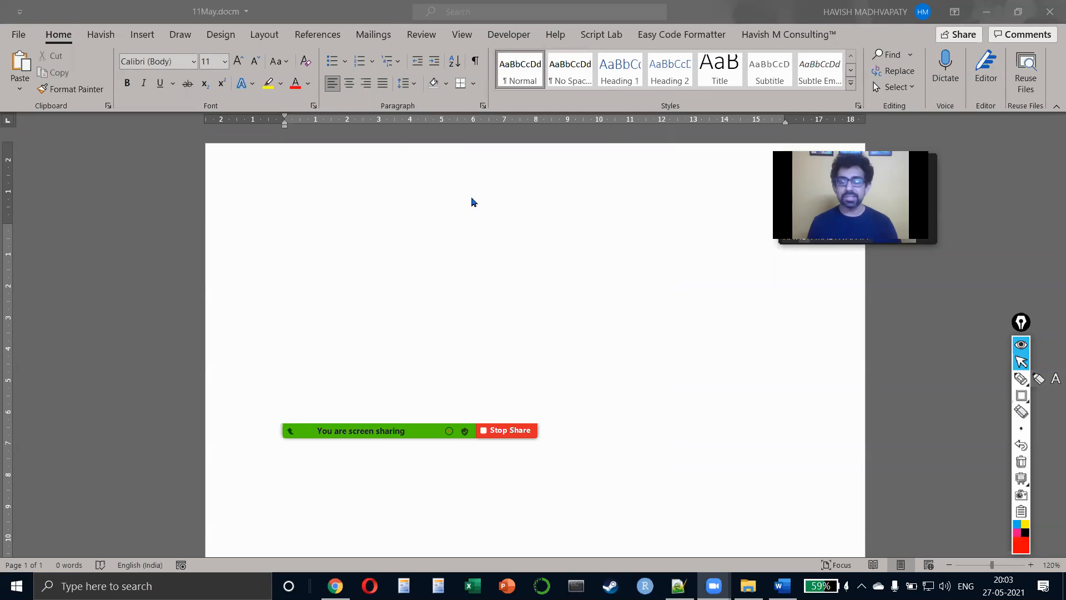
# - Switch to Notepad++, close the "new 4" topic list without saving it, and close the program
pyautogui.hotkey('alt', 'Tab')
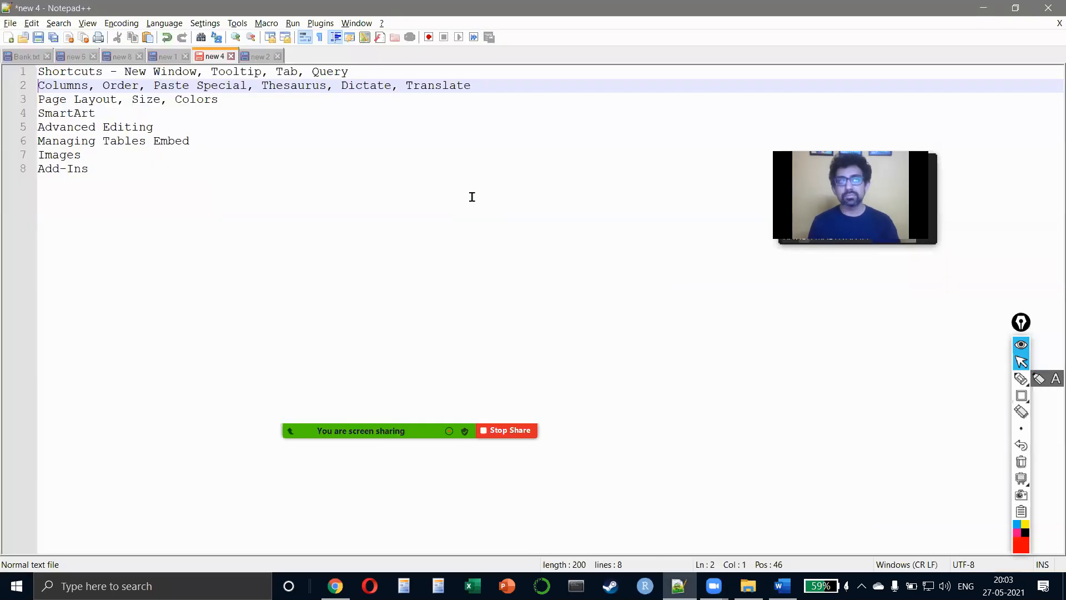
pyautogui.hotkey('ctrl', 'w')
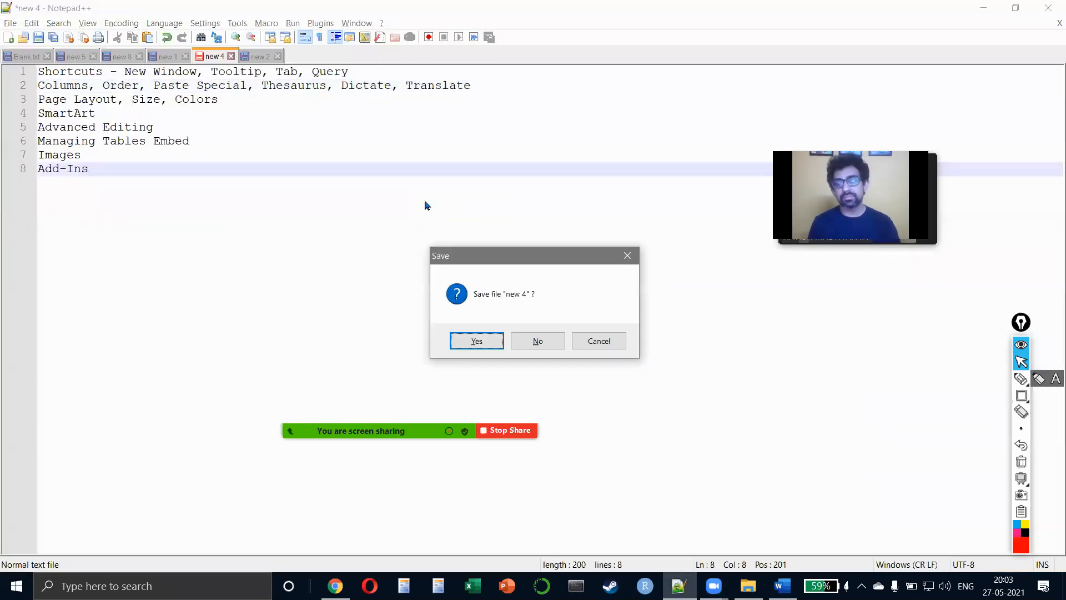
pyautogui.press('n')
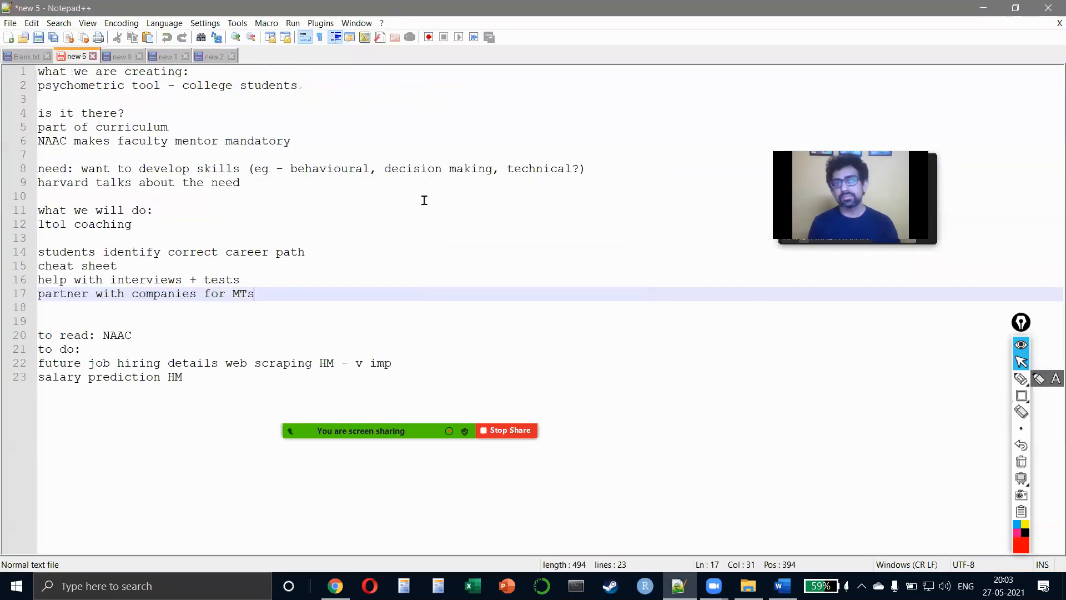
pyautogui.click(1049, 8)
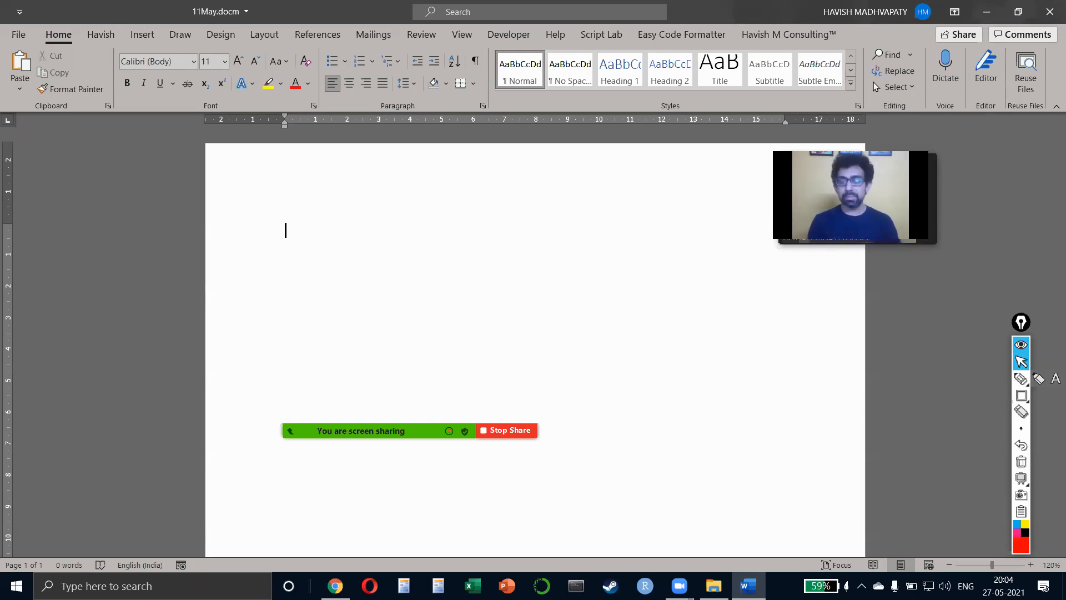
# - Switch to Chrome, search Google for turnitin, close the results tab, and return to the Word document
pyautogui.hotkey('alt', 'Tab')
pyautogui.hotkey('alt', 'Tab')
pyautogui.hotkey('alt', 'Tab')
pyautogui.hotkey('alt', 'Tab')
pyautogui.hotkey('alt', 'Tab')
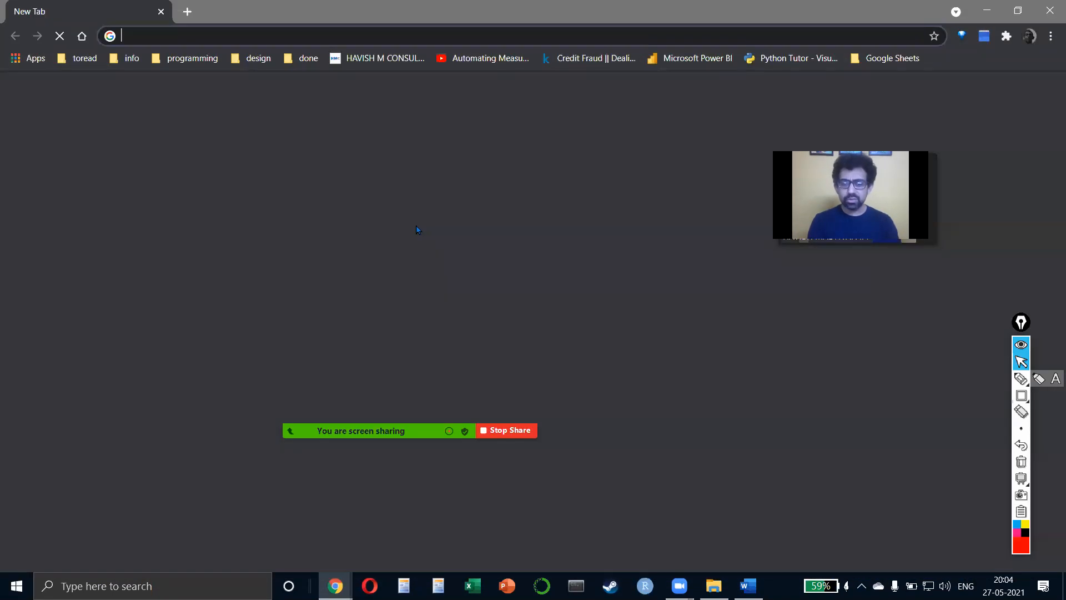
pyautogui.write('turnitin')
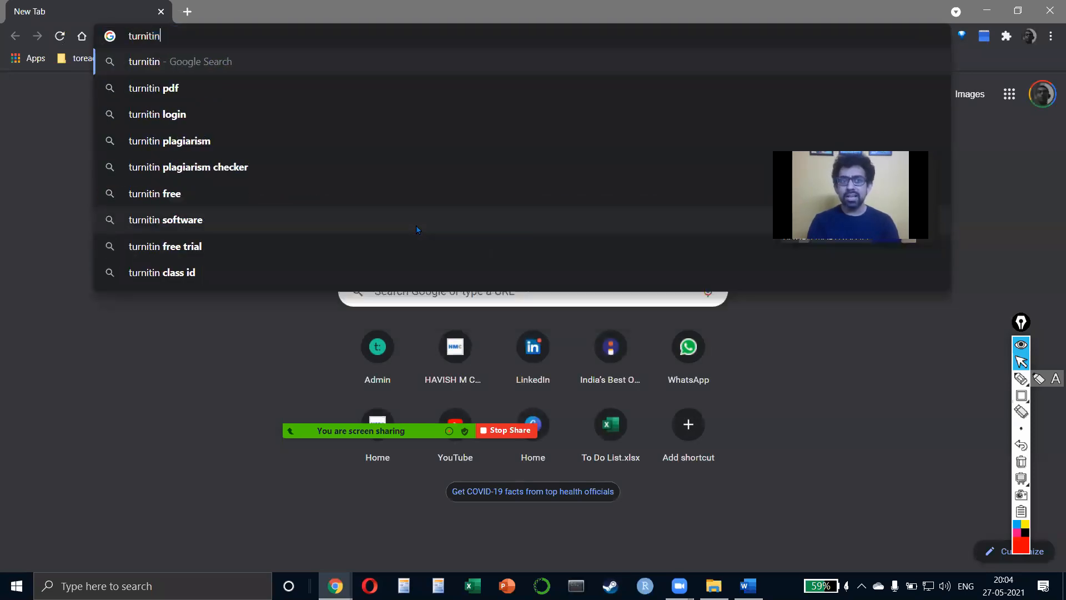
pyautogui.press('Return')
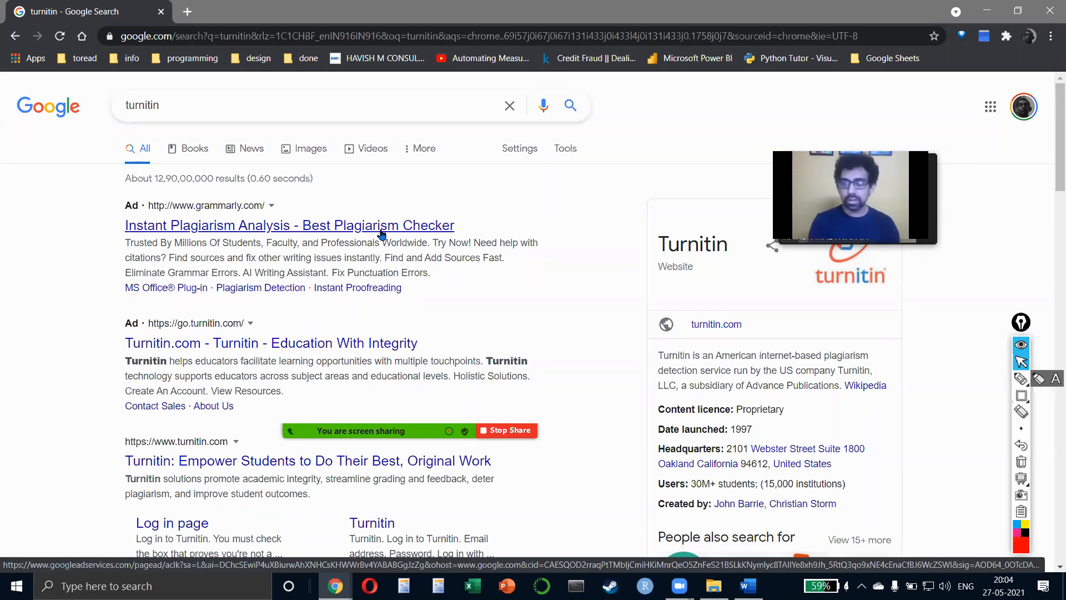
pyautogui.hotkey('ctrl', 'w')
pyautogui.hotkey('alt', 'Tab')
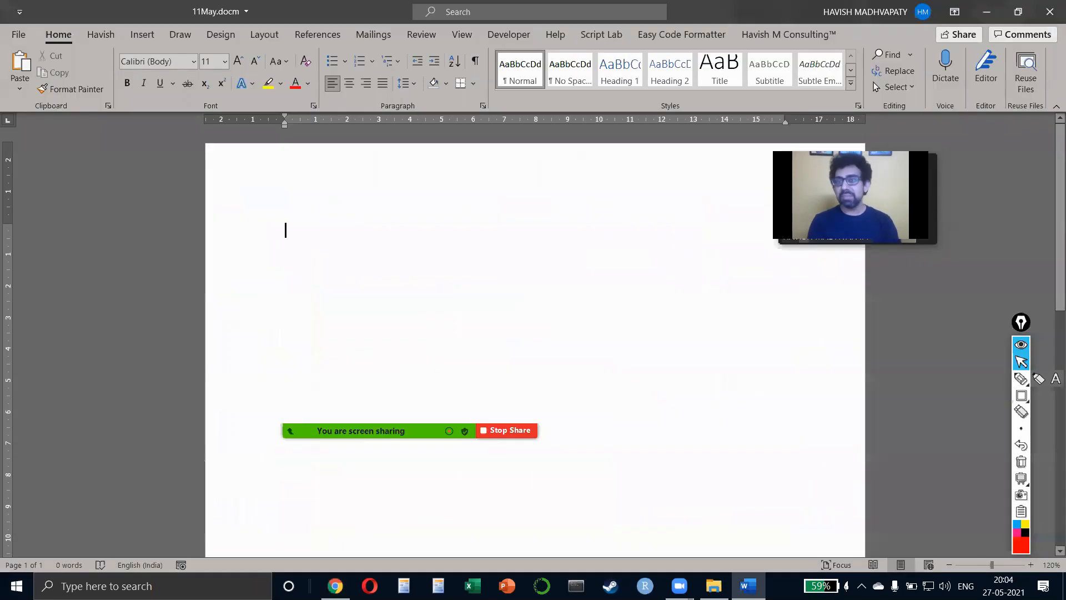
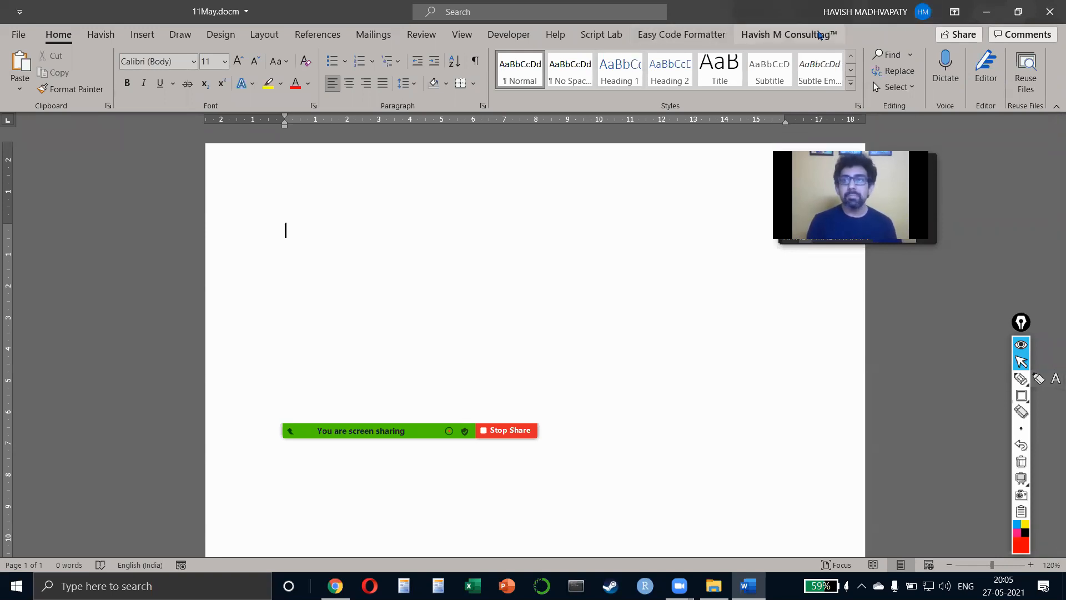
# - Generate sample text of ten one-sentence paragraphs in the blank document with =rand(10,1)
pyautogui.click(788, 34)
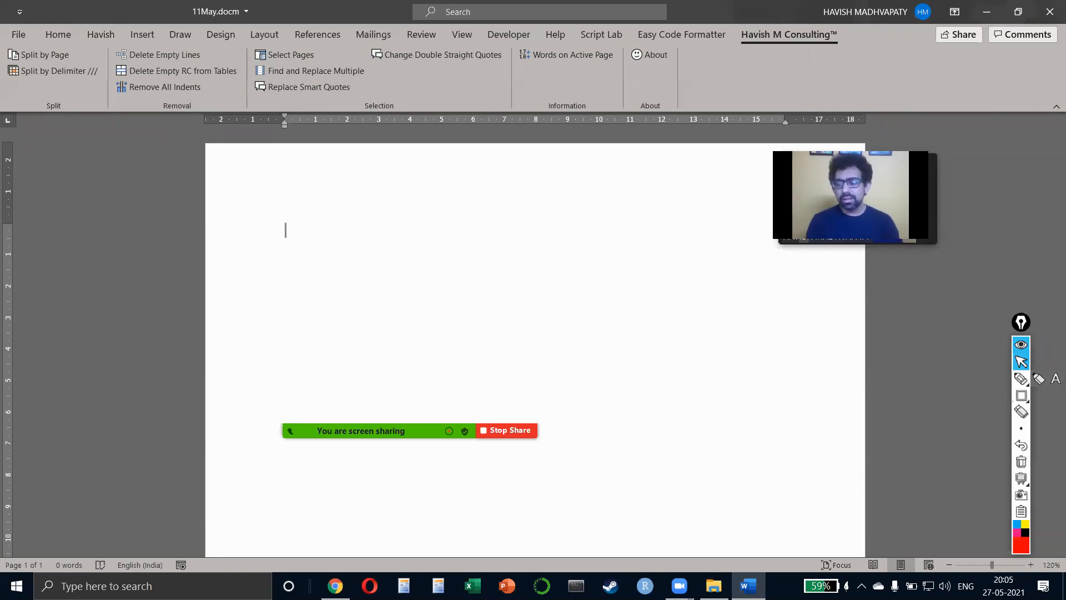
pyautogui.write('=rand')
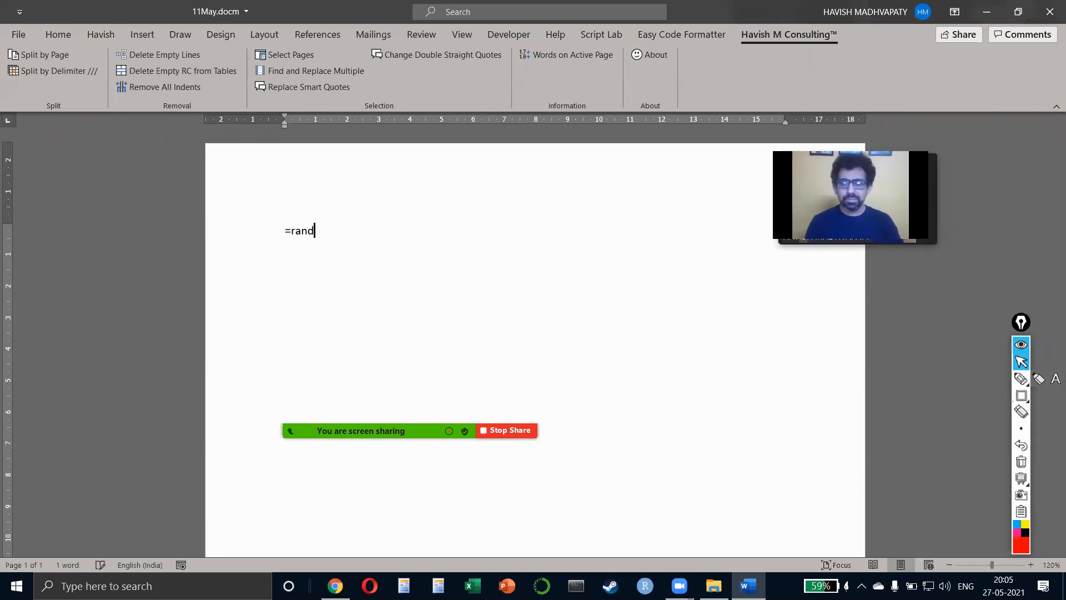
pyautogui.write('(5,10')
pyautogui.press('BackSpace')
pyautogui.press('BackSpace')
pyautogui.write('1')
pyautogui.press('BackSpace')
pyautogui.press('BackSpace')
pyautogui.press('BackSpace')
pyautogui.write('10,1)')
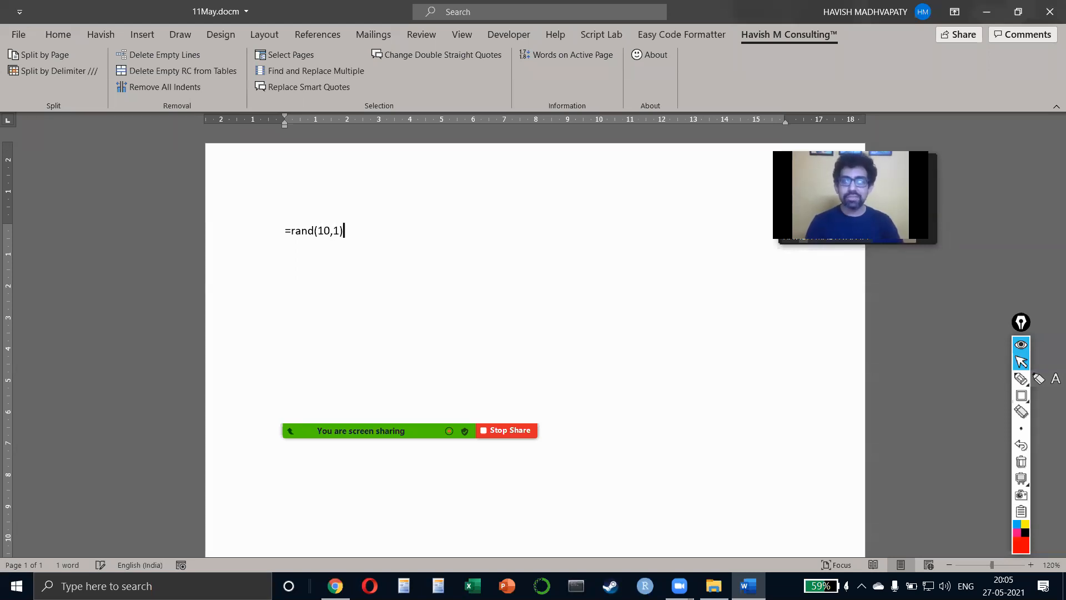
pyautogui.press('Return')
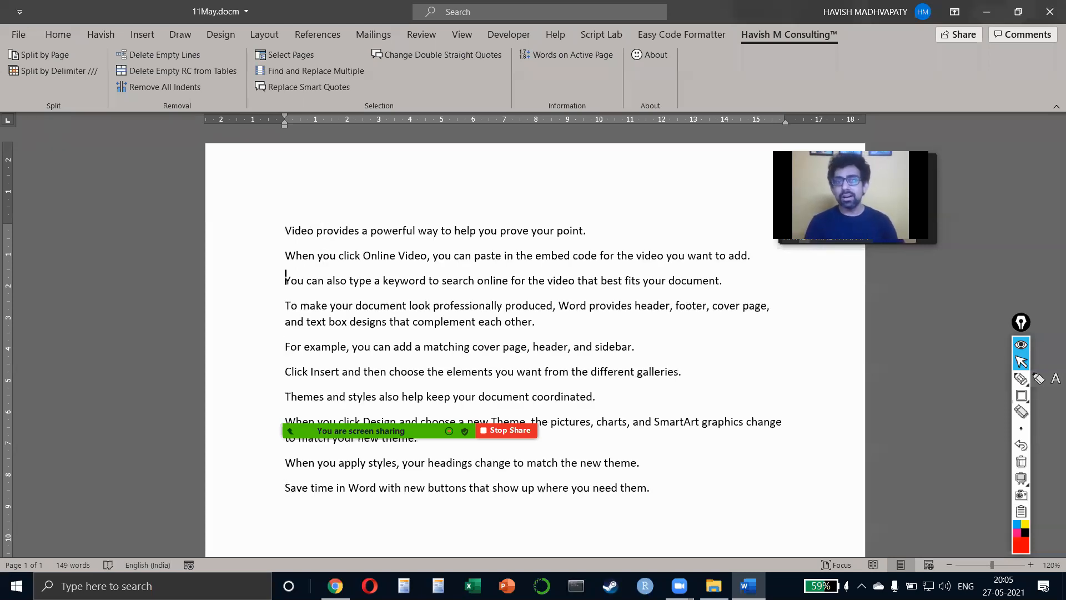
# - Show the Navigation pane and switch it to the Headings view
pyautogui.click(454, 38)
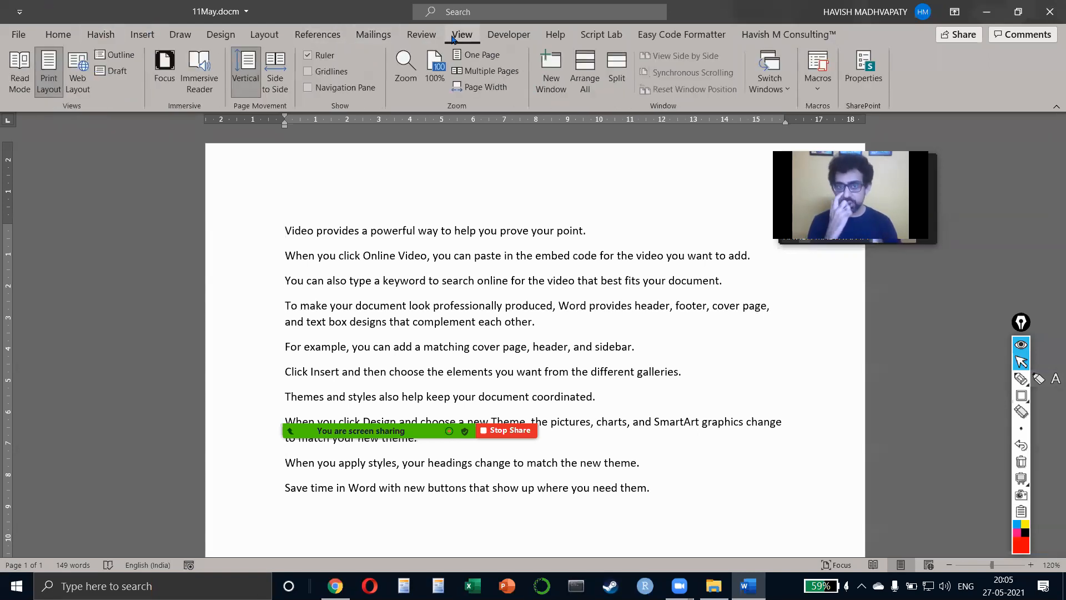
pyautogui.click(328, 88)
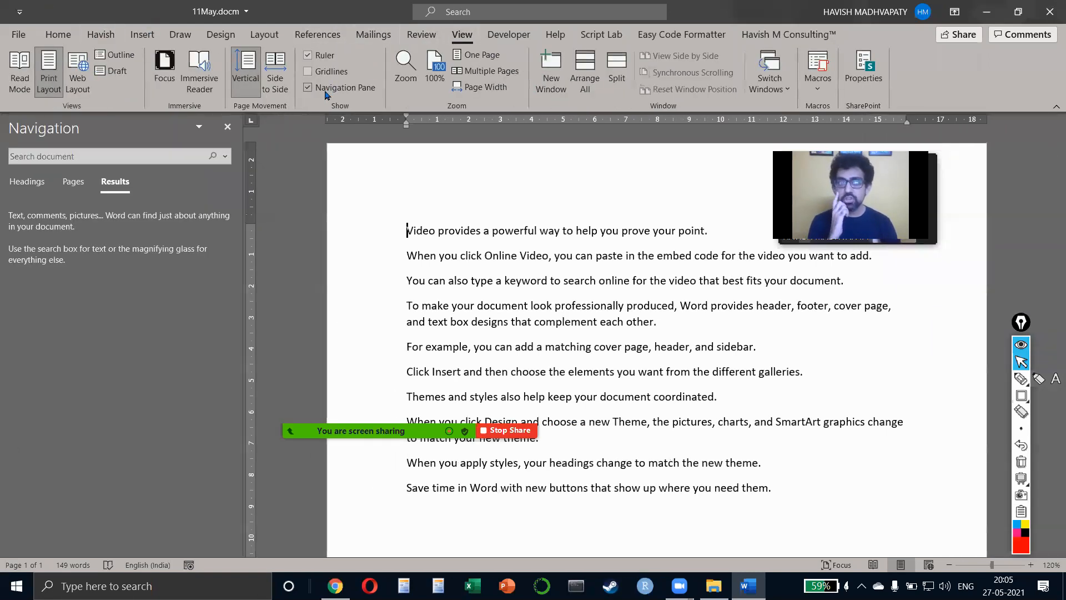
pyautogui.click(28, 189)
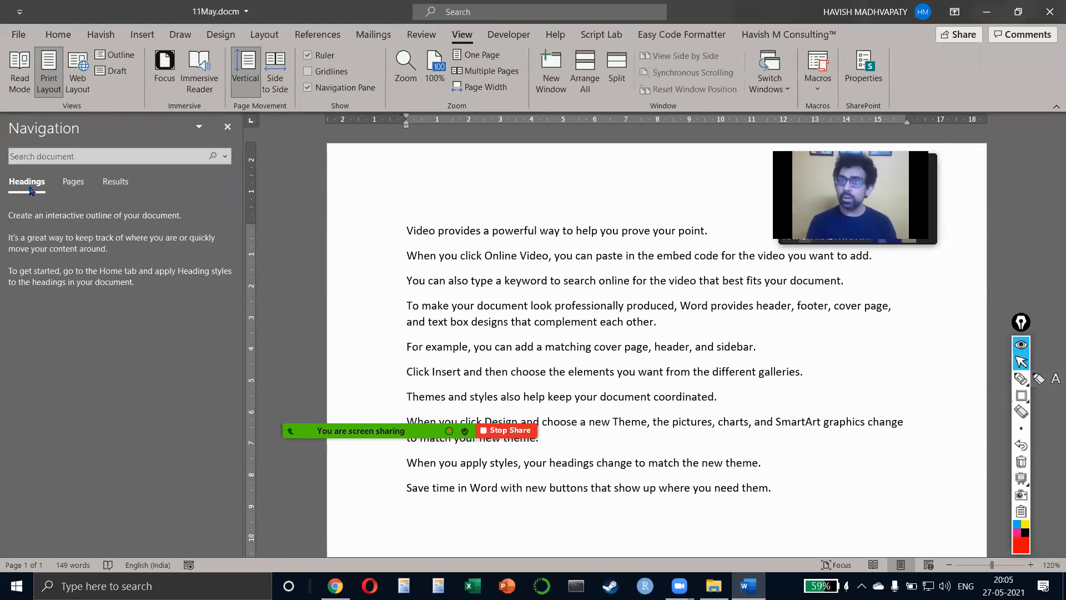
# - Apply the Heading 1 style to all of the sample paragraphs
pyautogui.hotkey('ctrl', 'a')
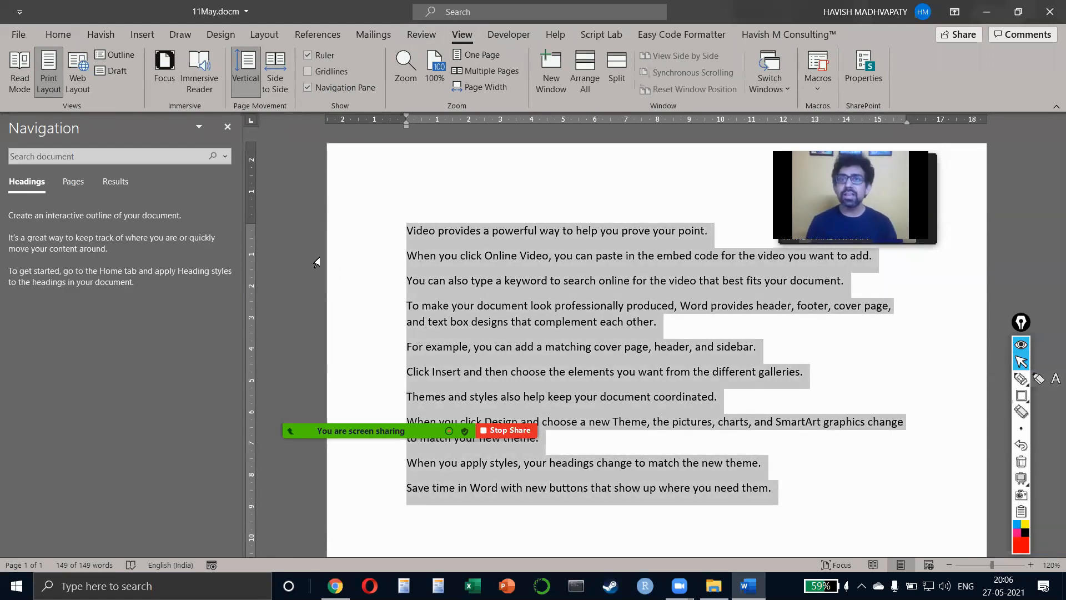
pyautogui.click(53, 37)
pyautogui.click(624, 82)
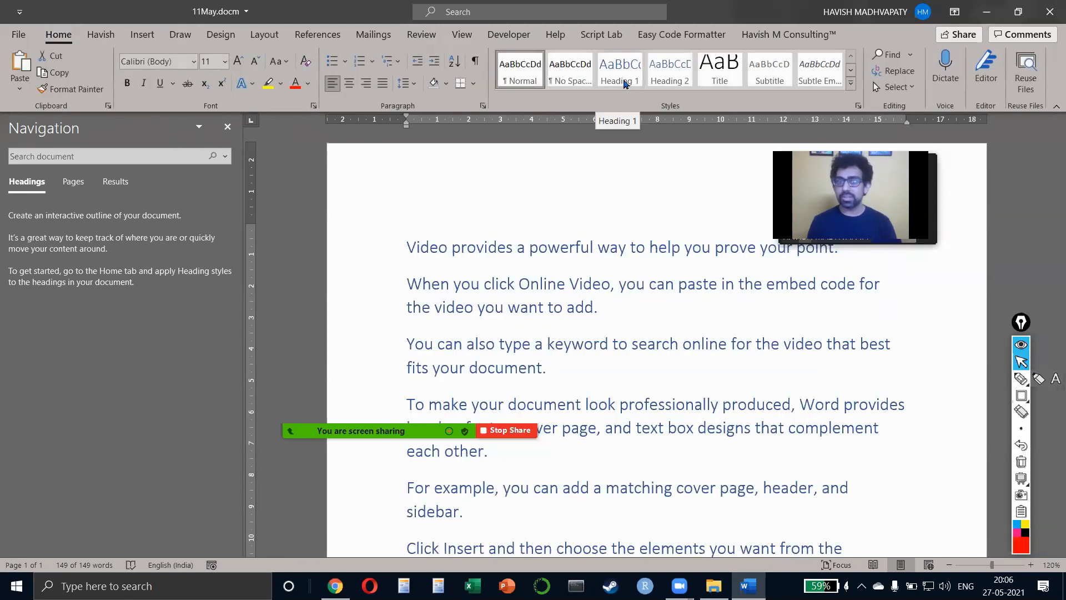
pyautogui.click(625, 85)
pyautogui.click(624, 83)
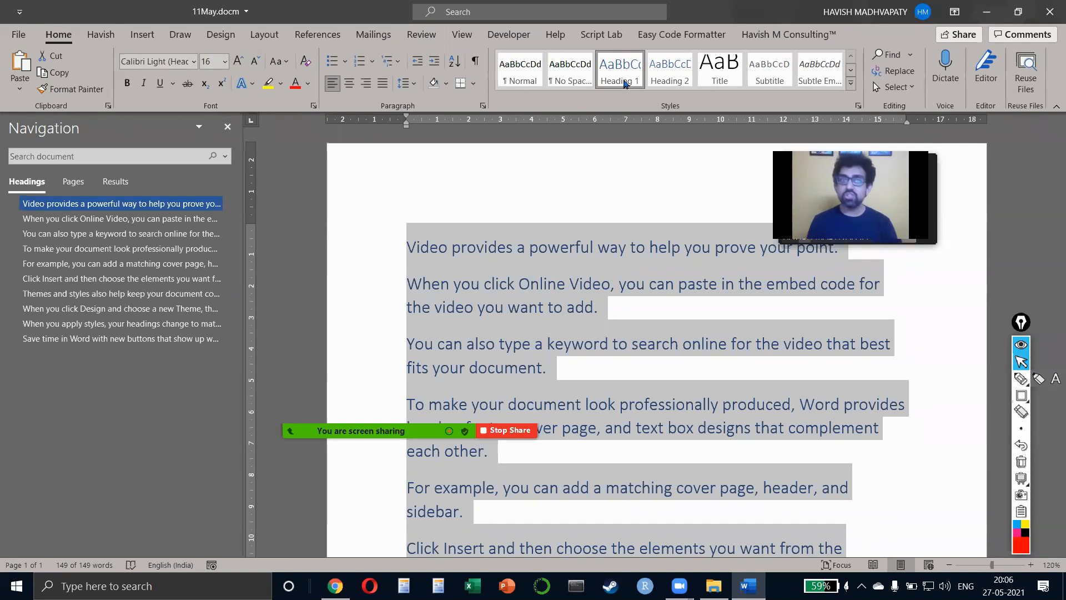
# - Demote the "When you click Online Video" and "You can also type a keyword" headings to level 2 from the headings outline
pyautogui.click(521, 344)
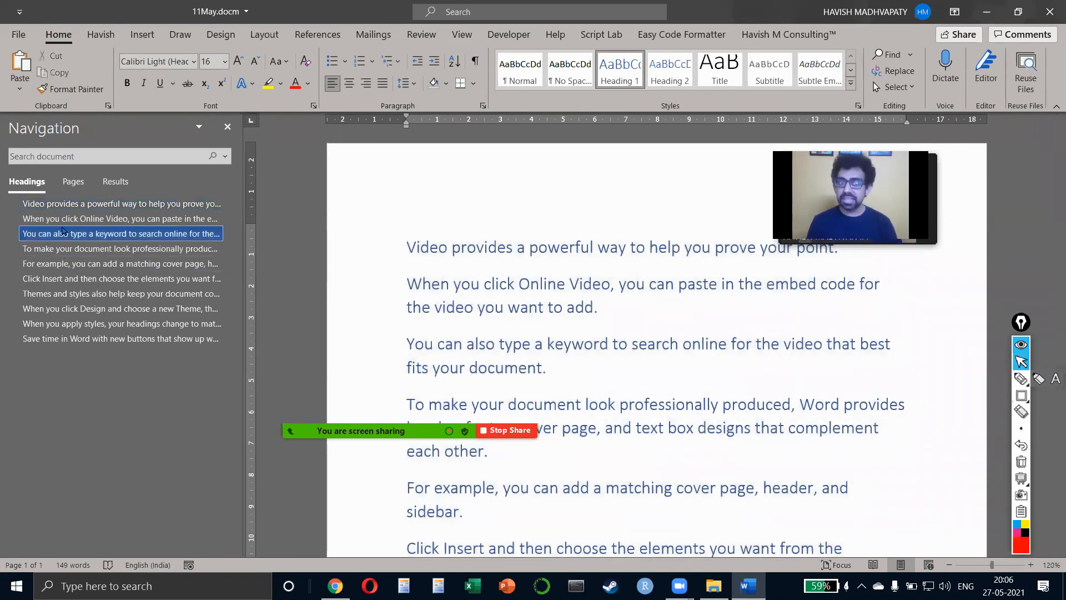
pyautogui.click(61, 219)
pyautogui.rightClick(60, 219)
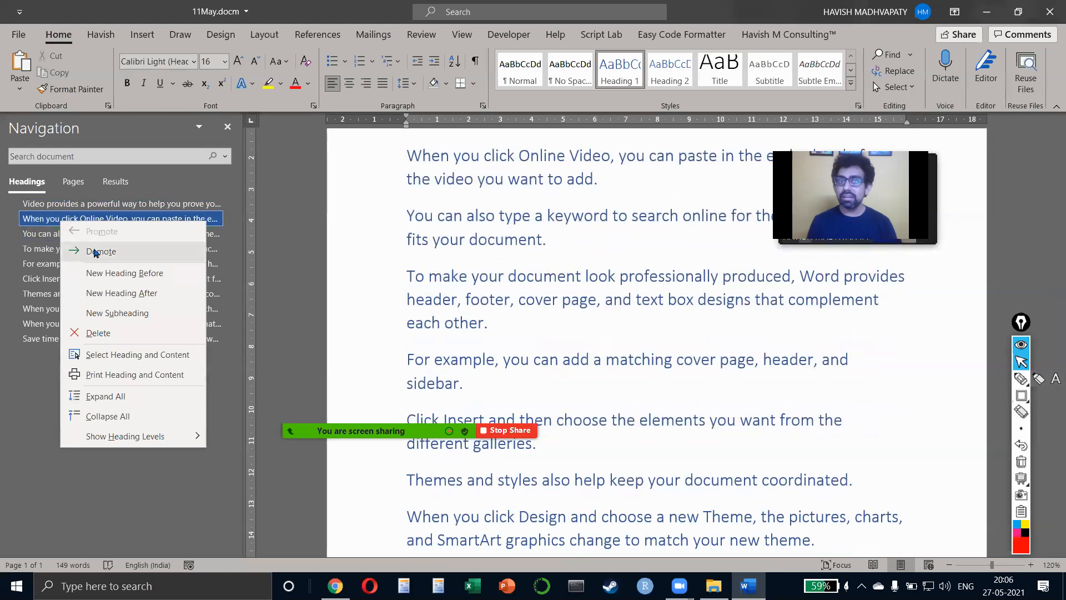
pyautogui.click(95, 253)
pyautogui.rightClick(93, 234)
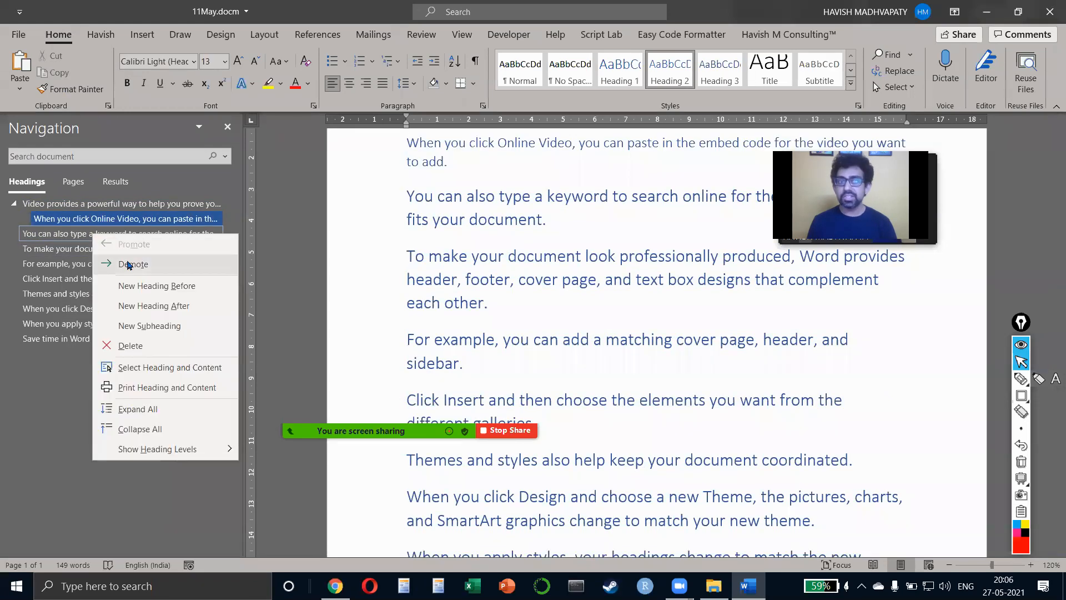
pyautogui.click(128, 264)
# - Demote the "To make your document look professionally produced" heading by two levels to level 3
pyautogui.rightClick(110, 250)
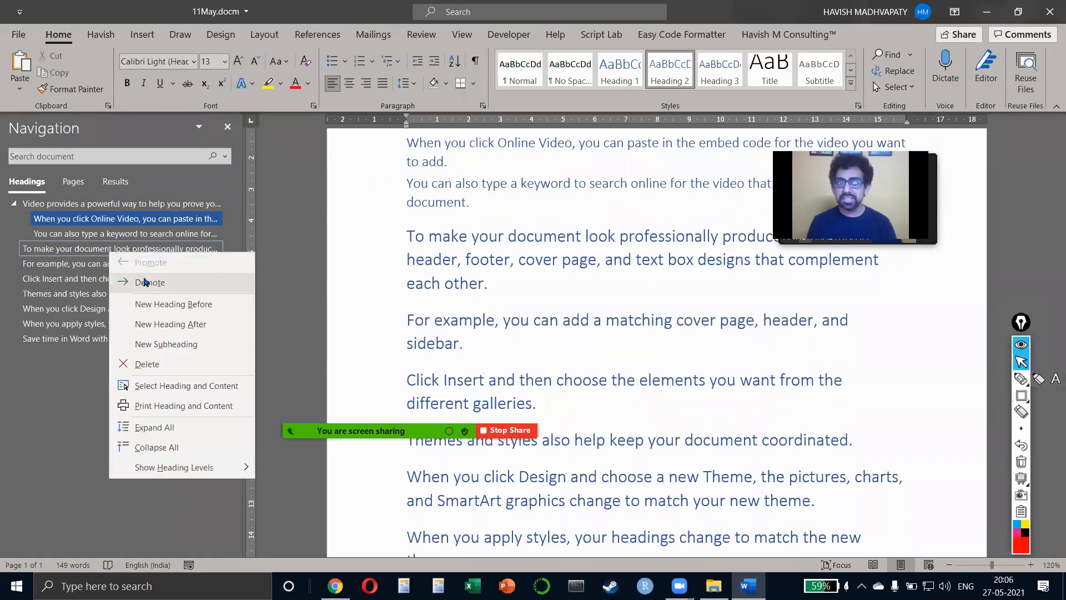
pyautogui.click(144, 282)
pyautogui.rightClick(86, 250)
pyautogui.click(129, 277)
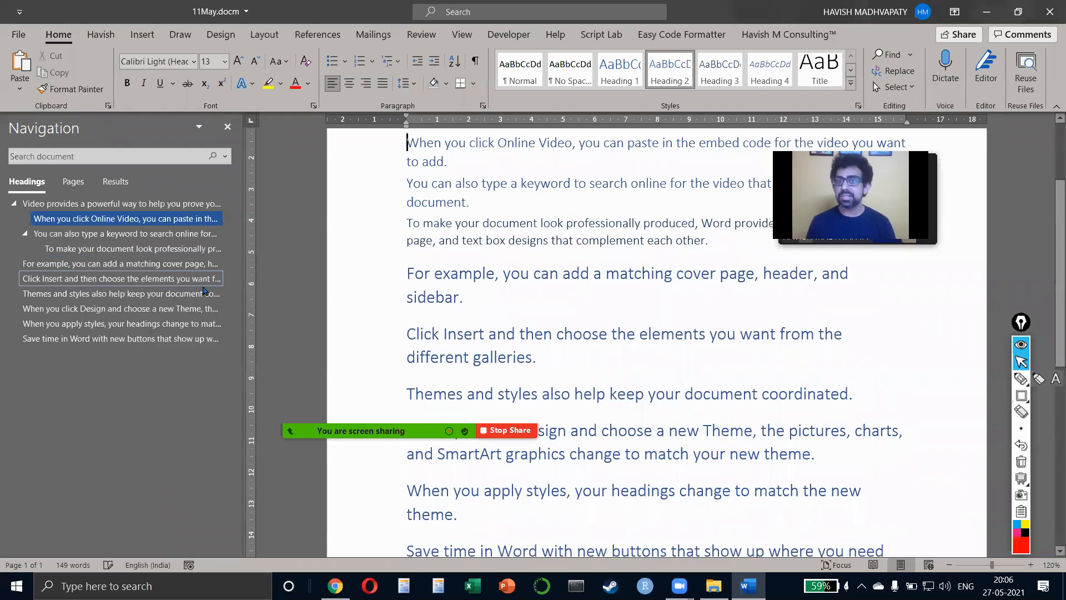
# - View the full style gallery and the dialog for creating a new style from formatting, and cancel it
pyautogui.scroll(3, 437, 291)
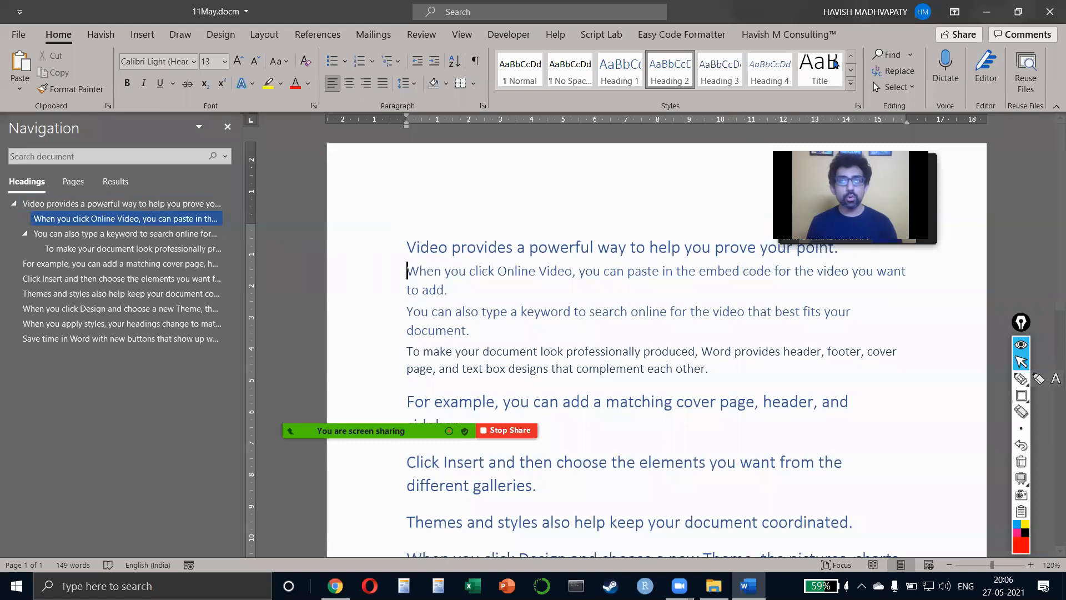
pyautogui.click(850, 82)
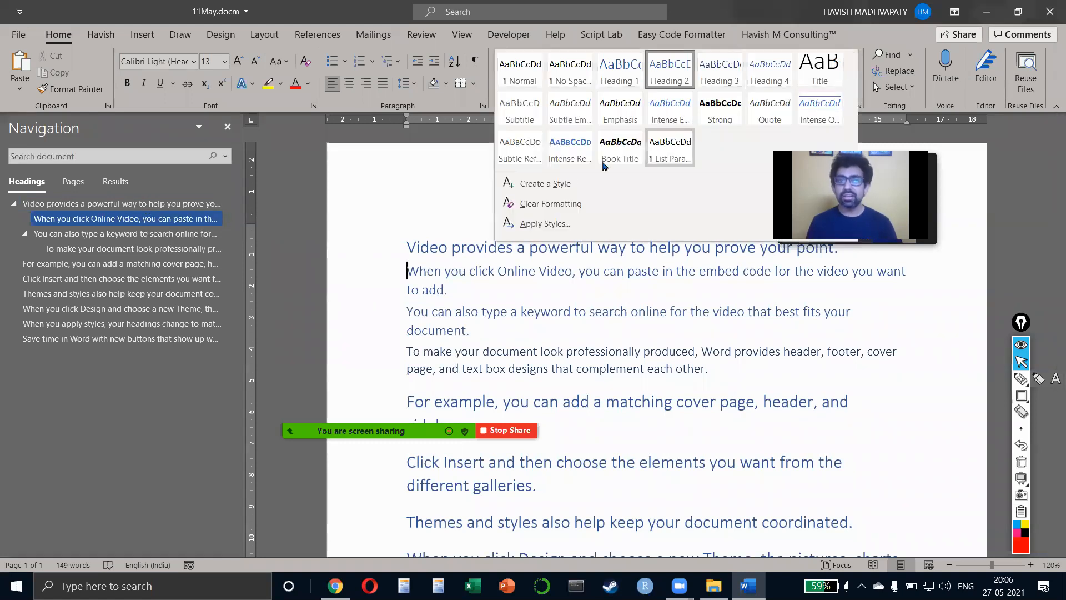
pyautogui.click(545, 183)
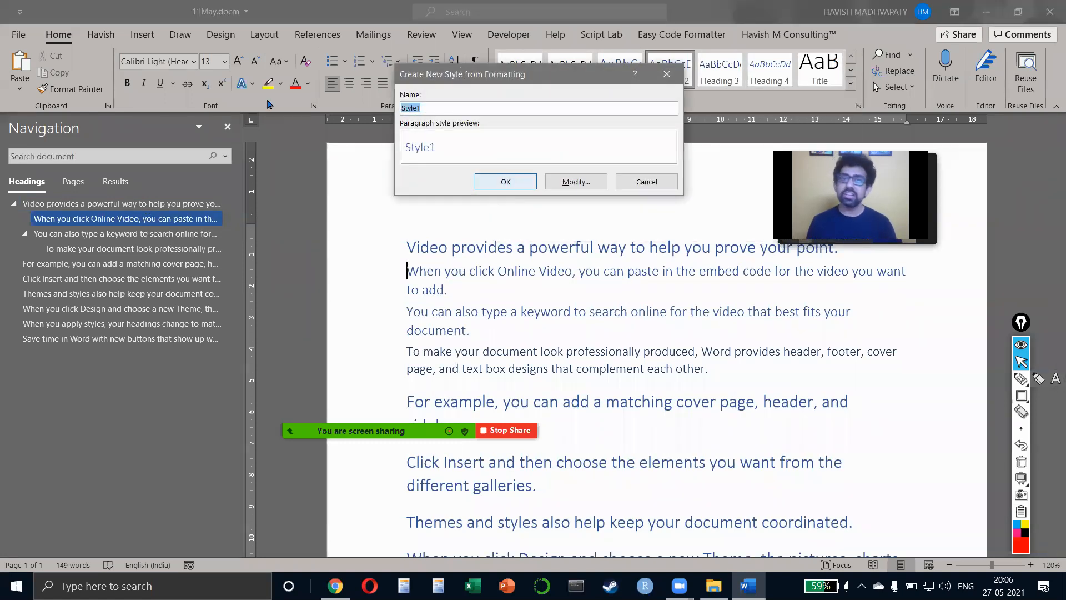
pyautogui.click(631, 183)
# - Delete all the text in the document, and undo the deletion
pyautogui.click(558, 380)
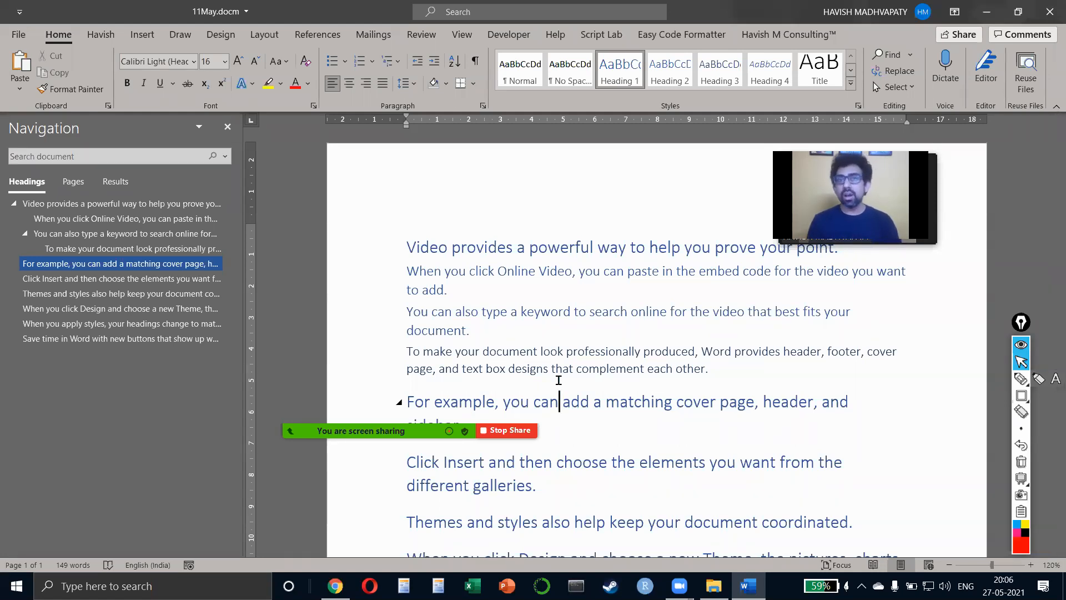
pyautogui.hotkey('ctrl', 'a')
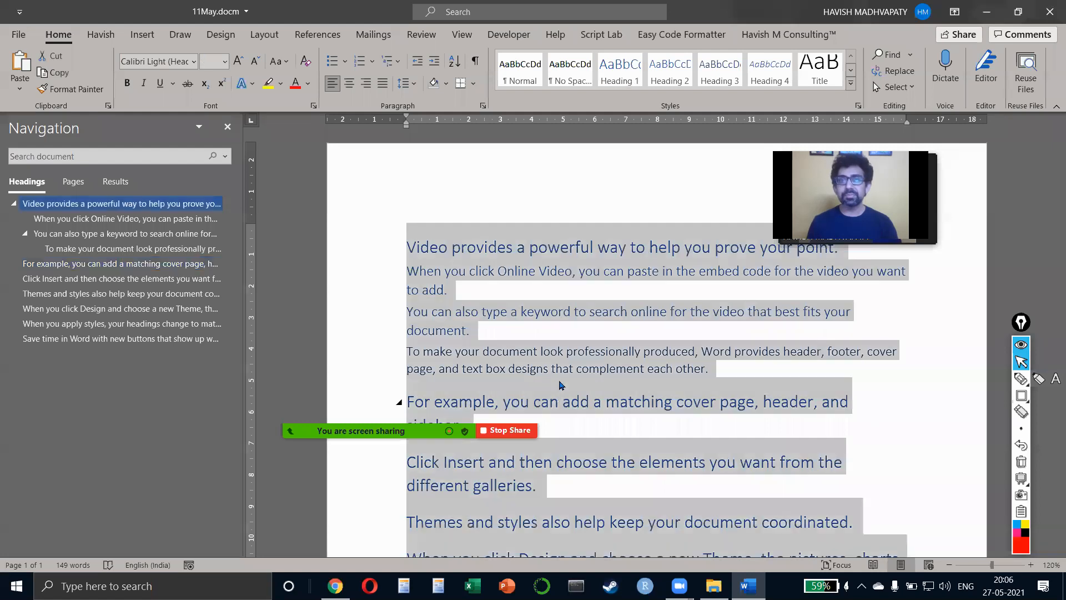
pyautogui.press('Delete')
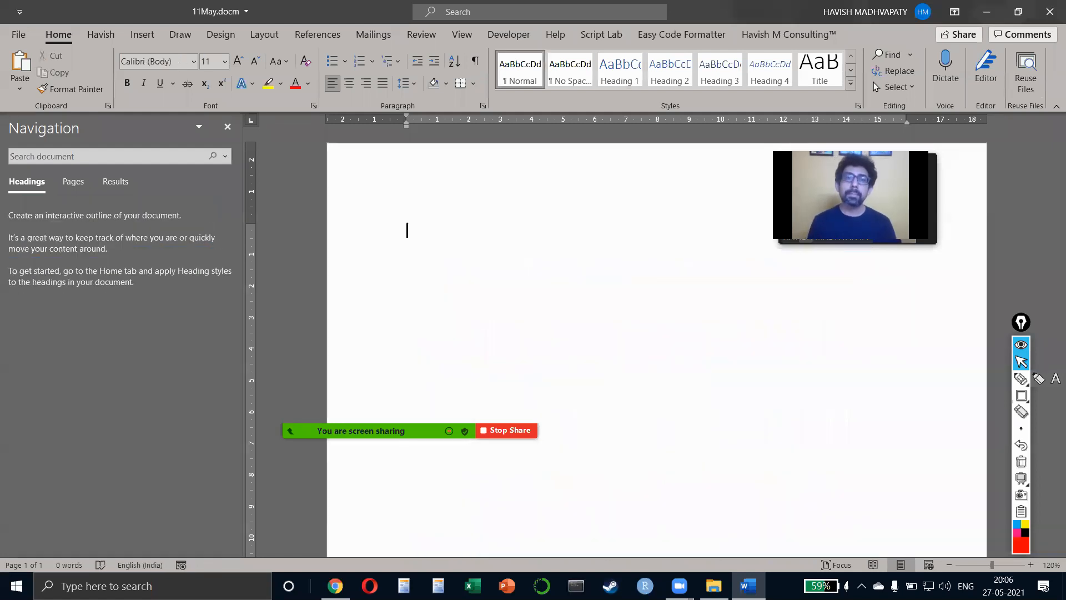
pyautogui.hotkey('ctrl', 'z')
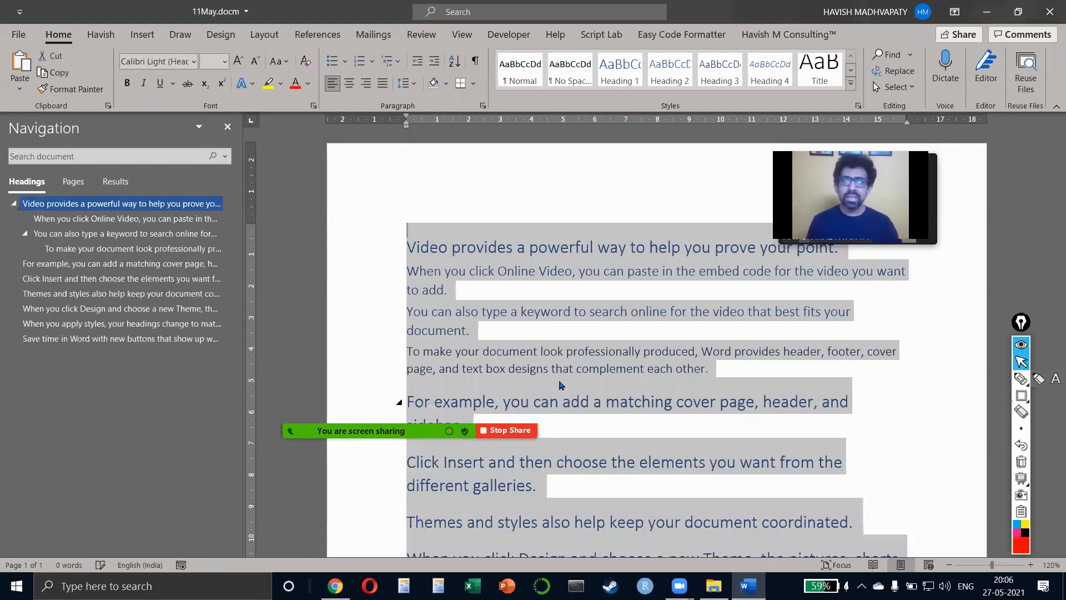
# - Insert a page break before the first heading and go to the start of the document
pyautogui.click(408, 247)
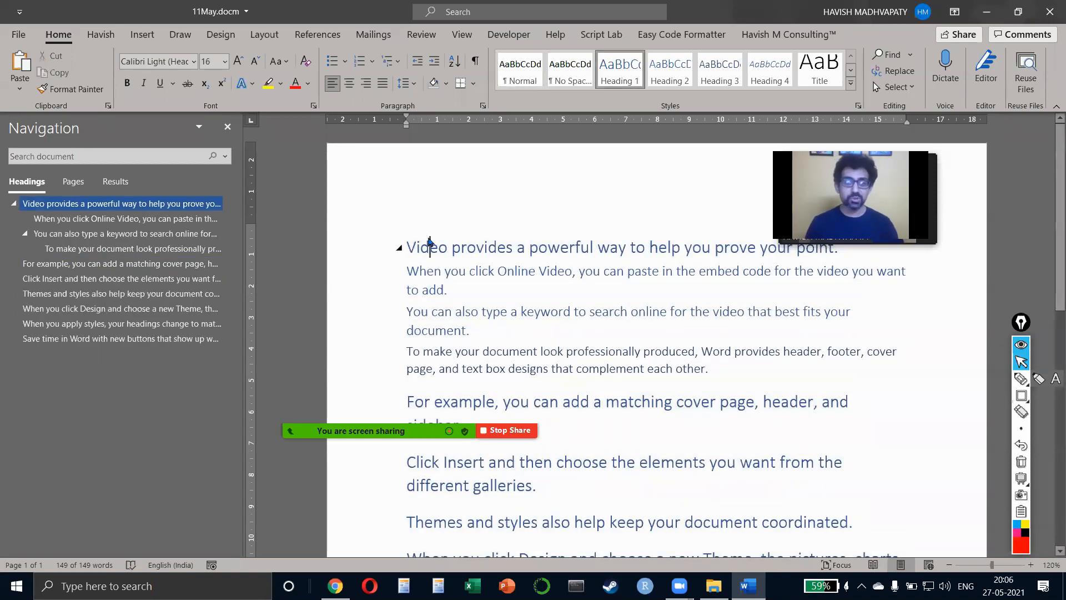
pyautogui.press('Return')
pyautogui.press('BackSpace')
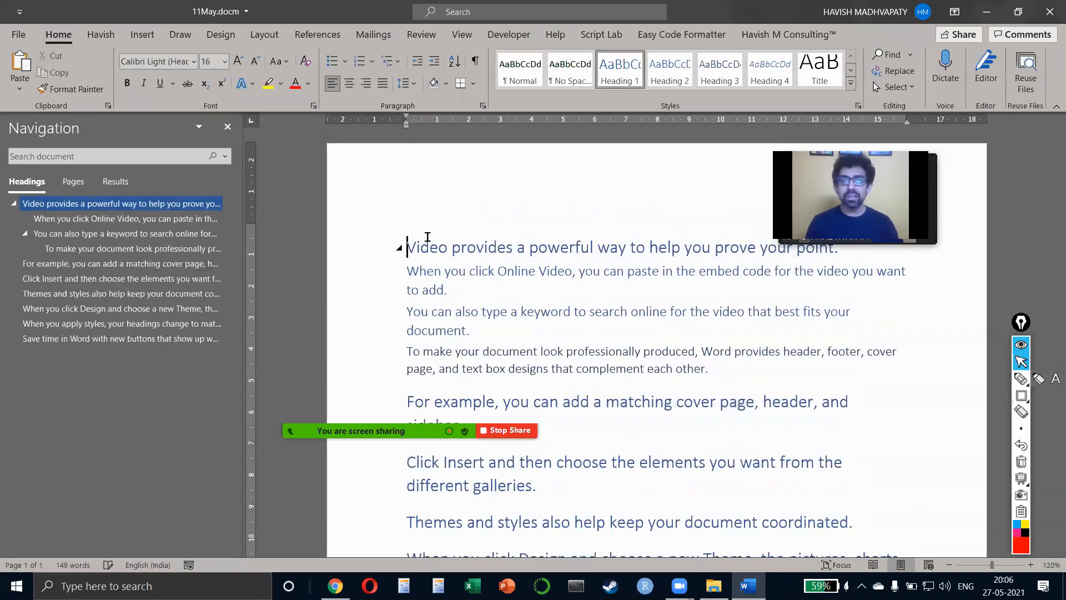
pyautogui.hotkey('ctrl', 'Return')
pyautogui.hotkey('ctrl', 'Home')
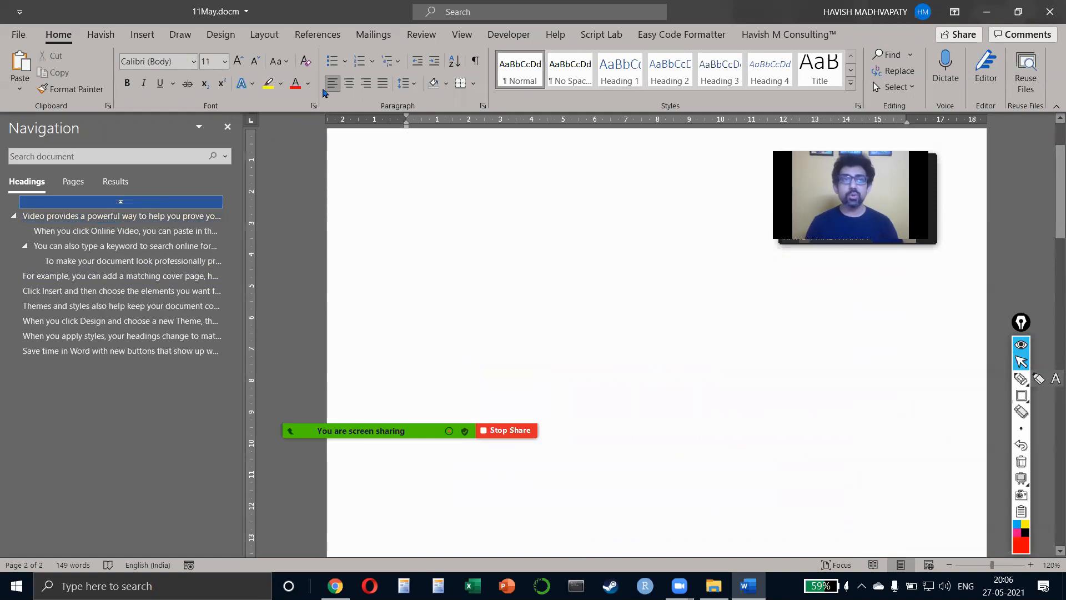
# - Insert the Automatic Table 1 table of contents on the blank first page, and place the cursor below it
pyautogui.click(144, 34)
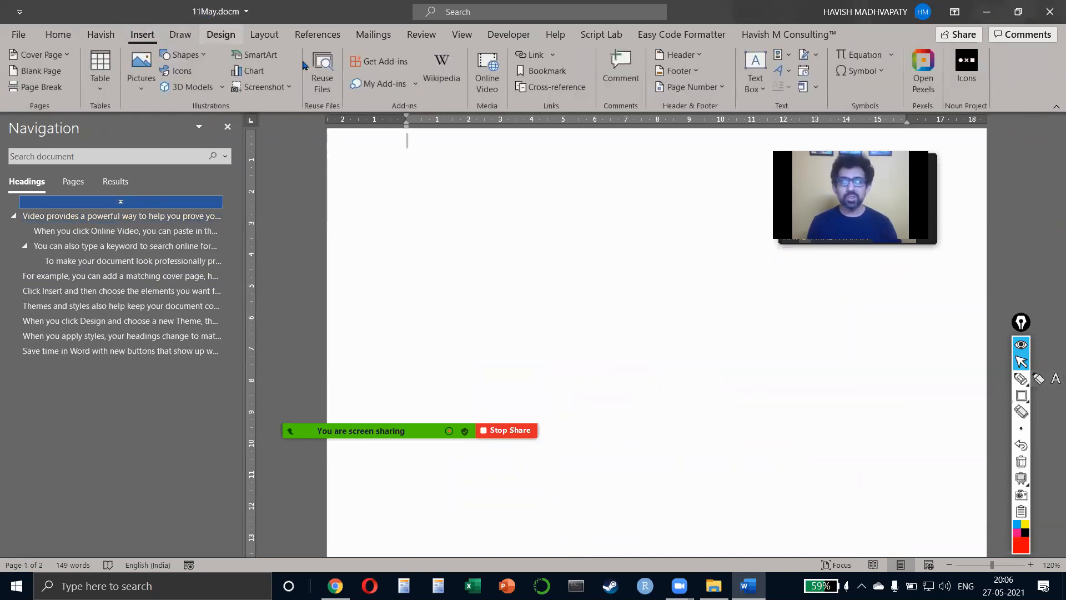
pyautogui.click(317, 35)
pyautogui.click(32, 86)
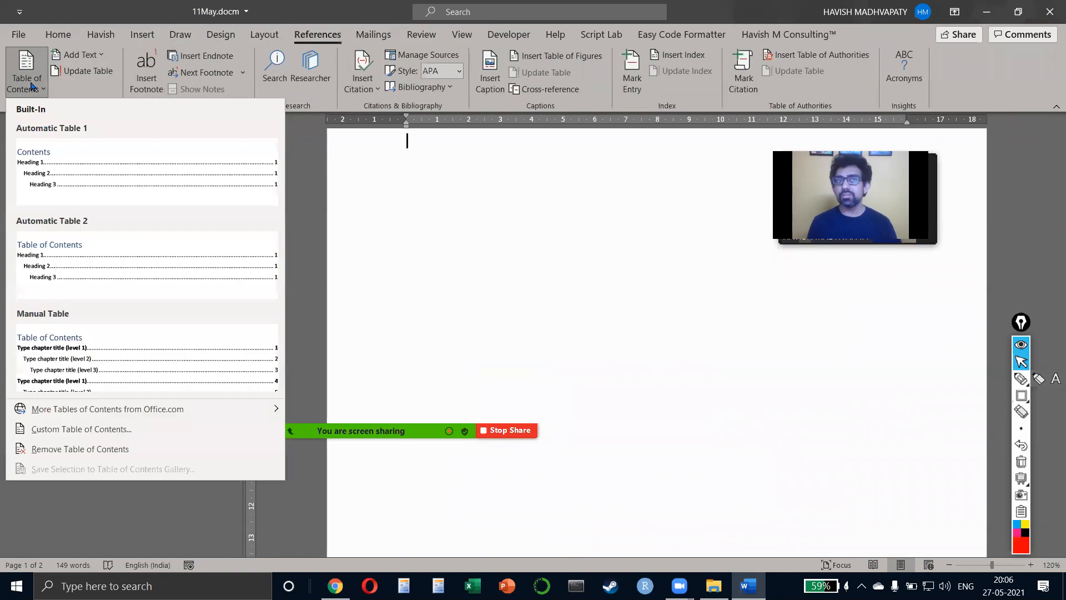
pyautogui.click(74, 161)
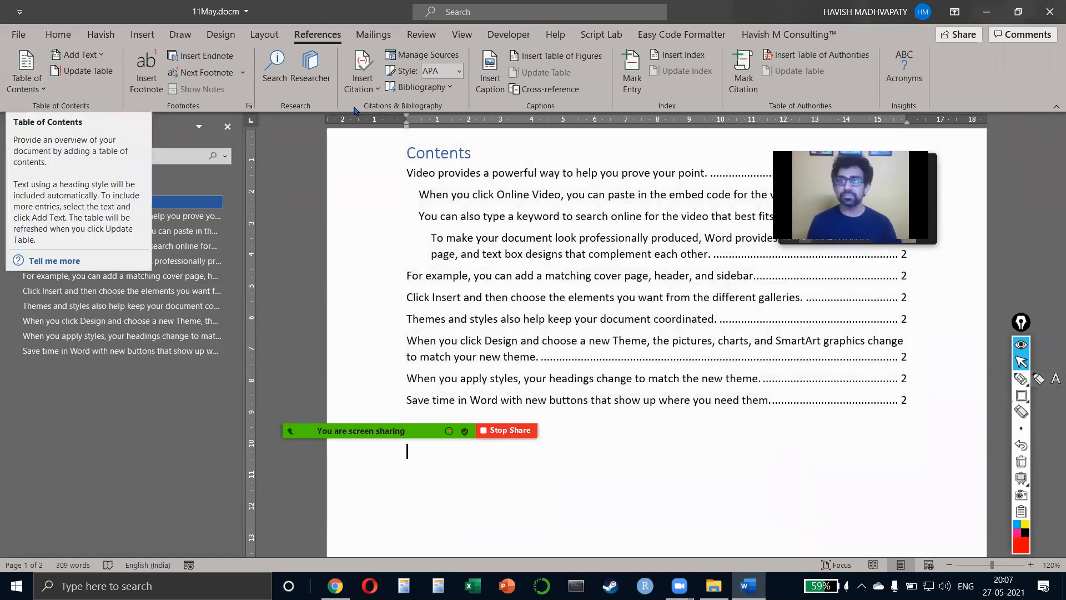
pyautogui.click(591, 172)
pyautogui.scroll(2, 481, 307)
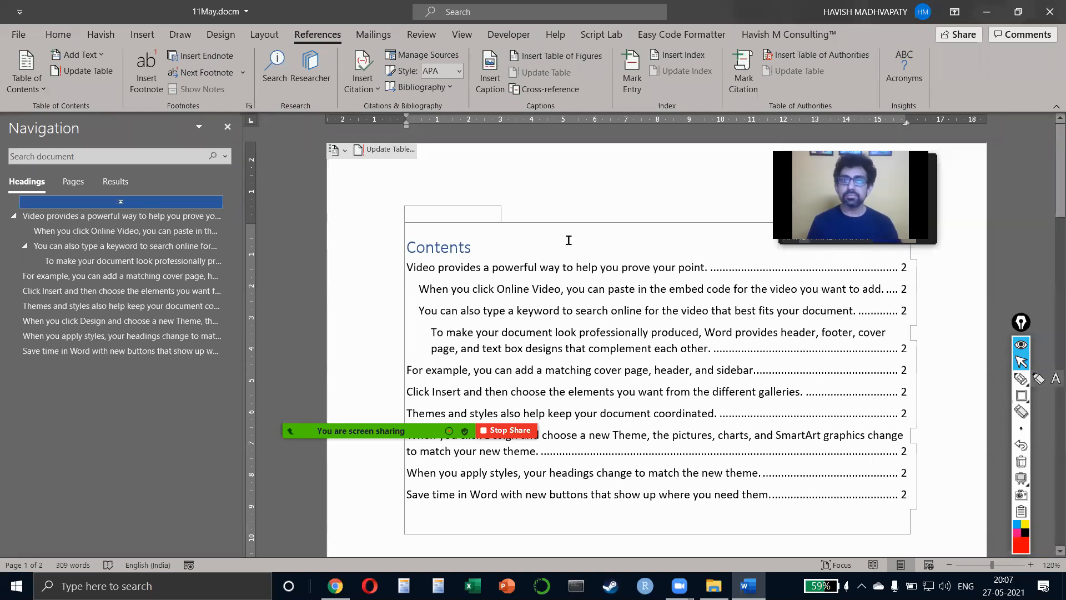
pyautogui.click(921, 296)
pyautogui.scroll(-4, 922, 296)
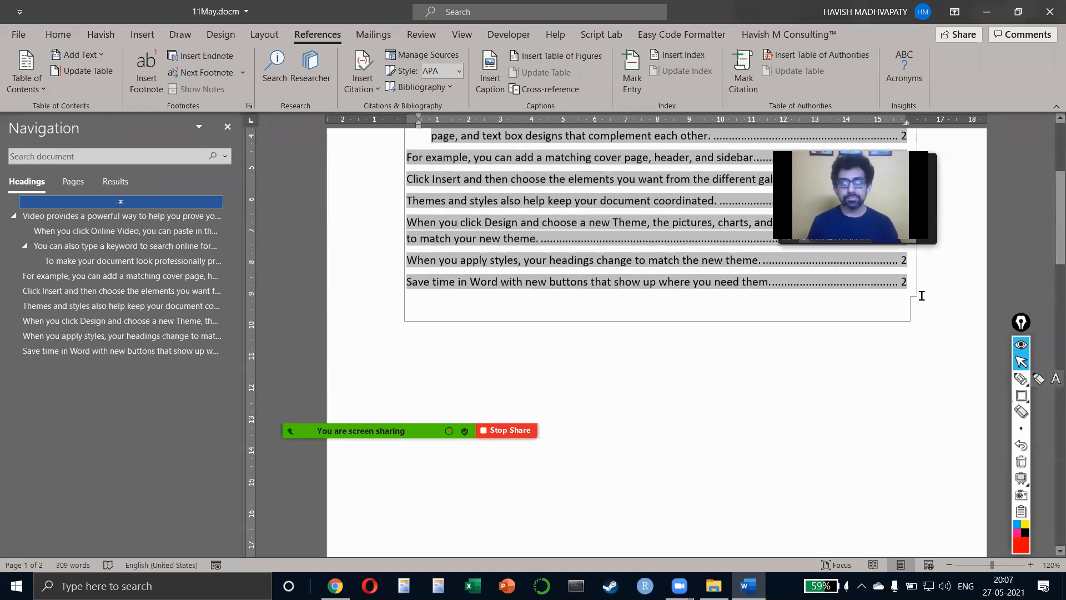
pyautogui.click(723, 412)
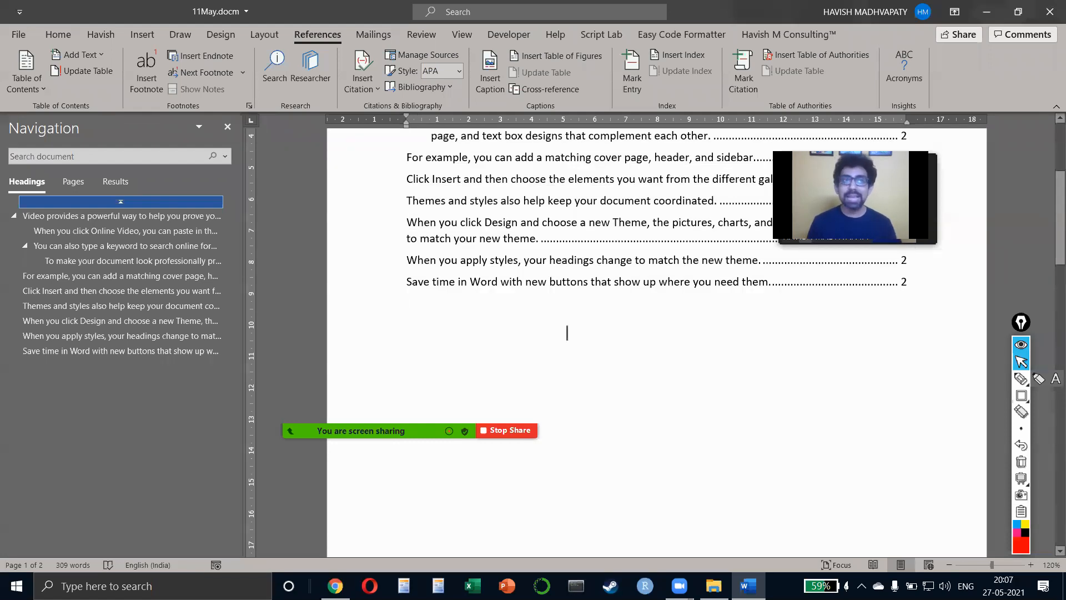
# - Open the Zoom meeting chat, send the message "Thanks everyone!" to Everyone, and close the chat window
pyautogui.moveTo(383, 427)
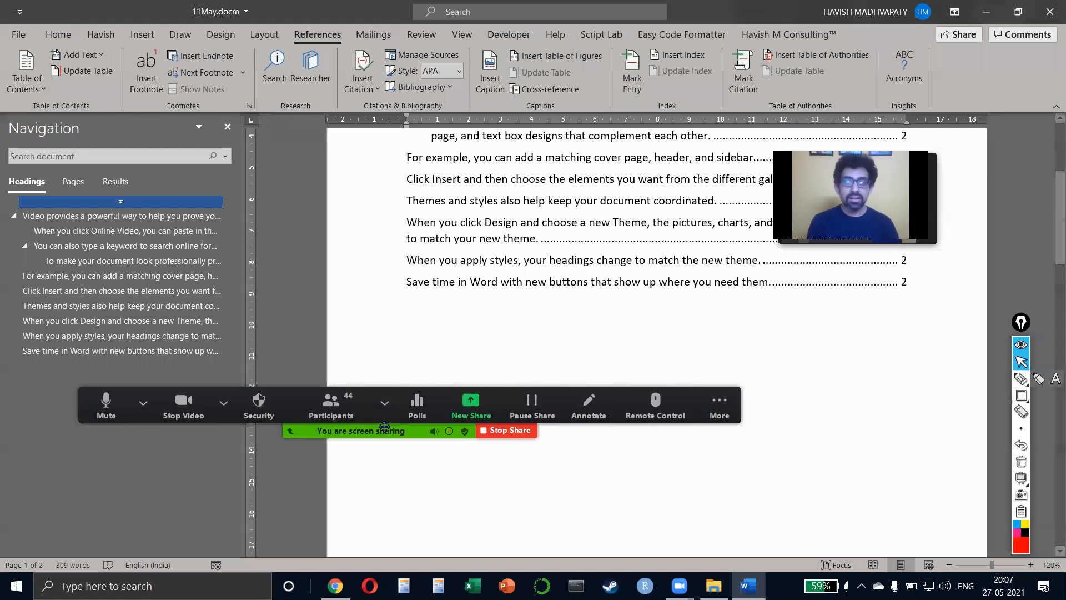
pyautogui.click(722, 409)
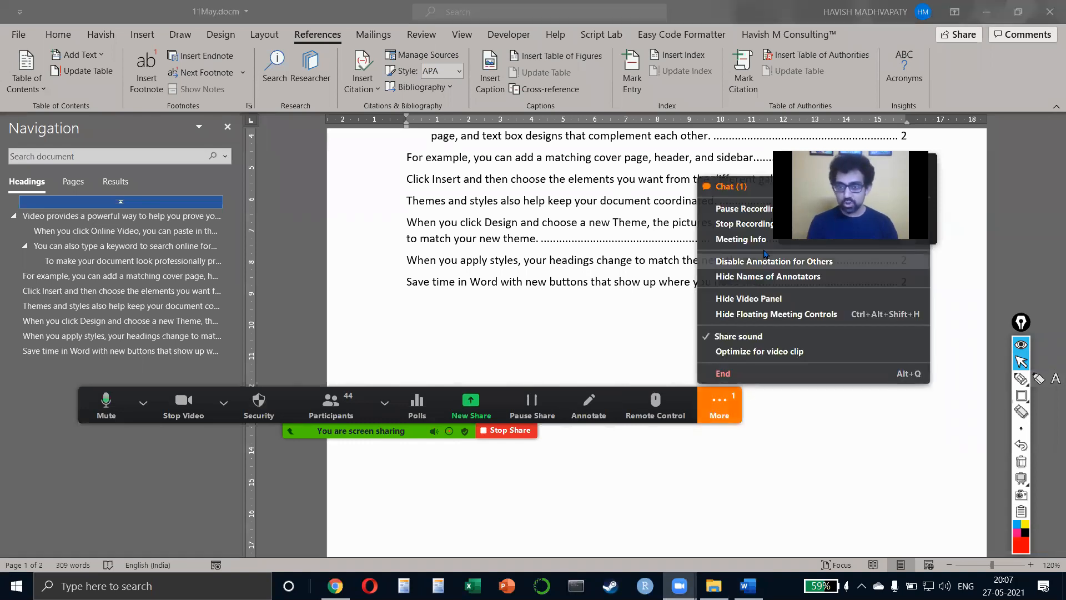
pyautogui.click(716, 188)
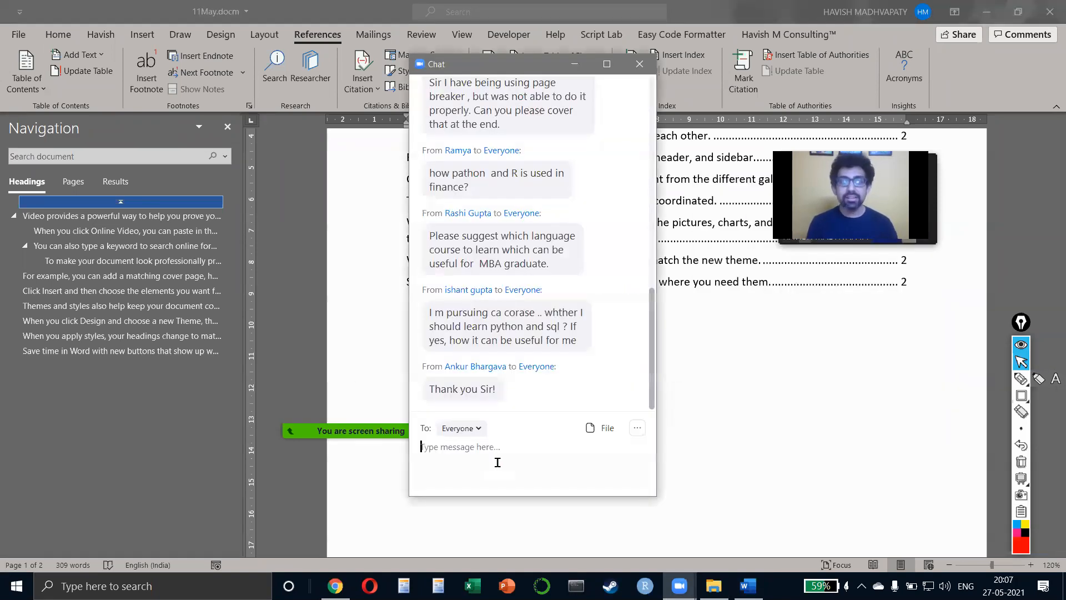
pyautogui.write('Thank')
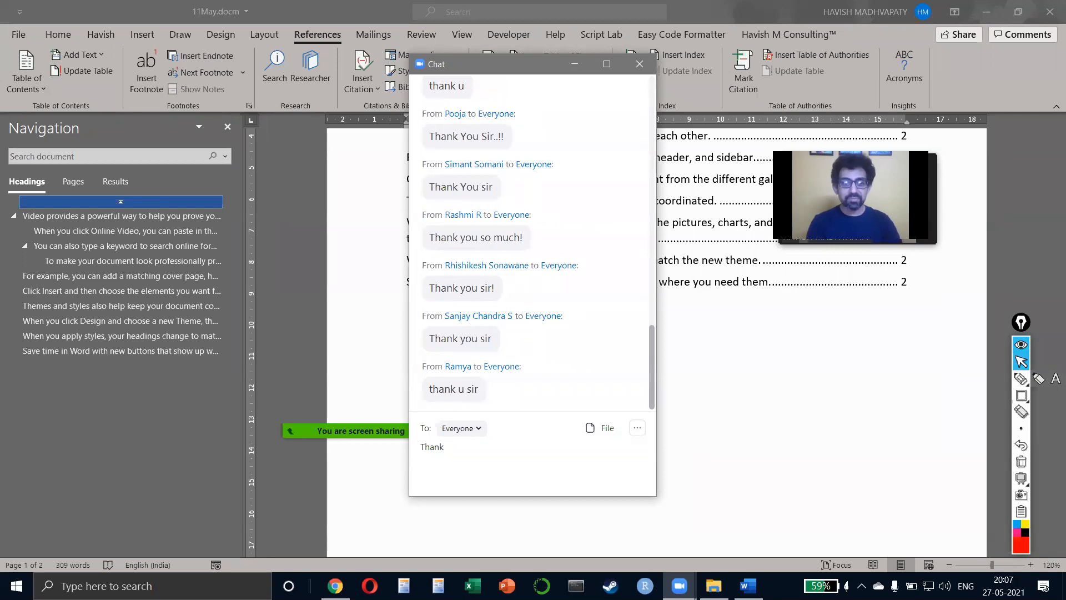
pyautogui.write('s every')
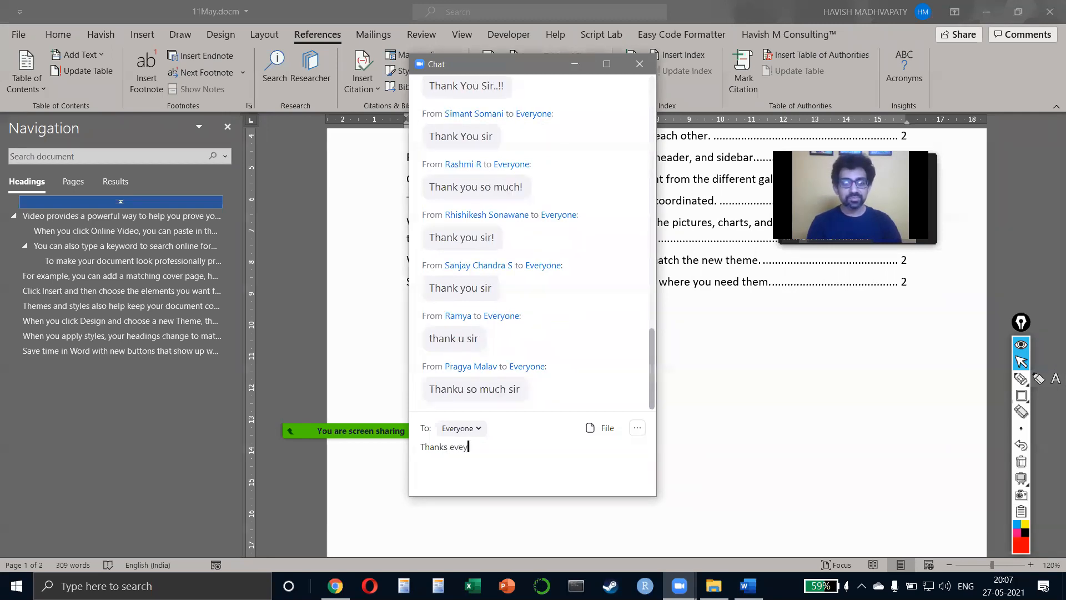
pyautogui.write('one!')
pyautogui.press('Return')
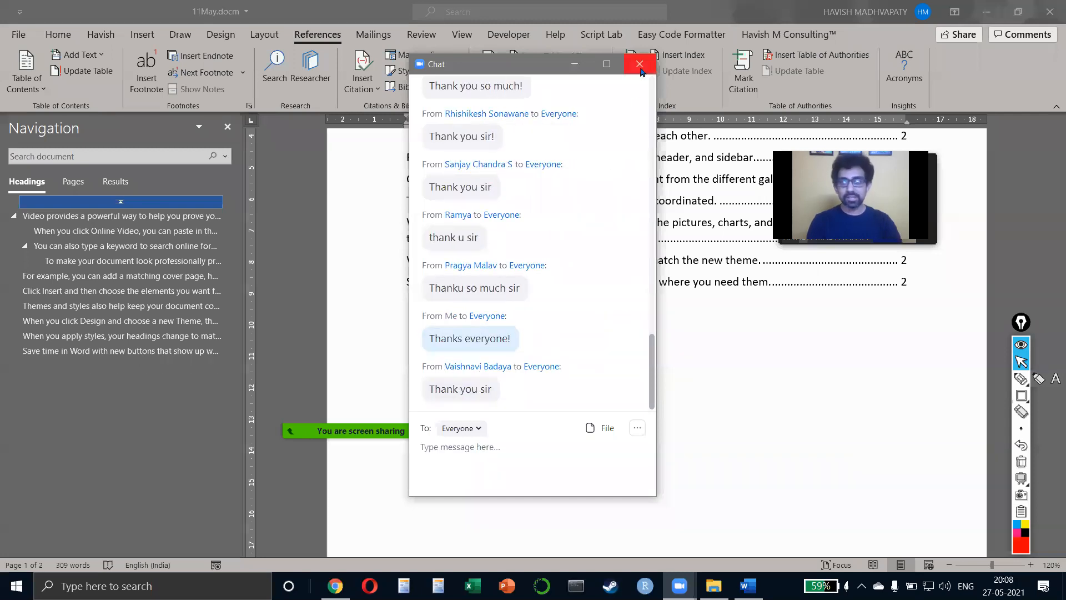
pyautogui.click(640, 65)
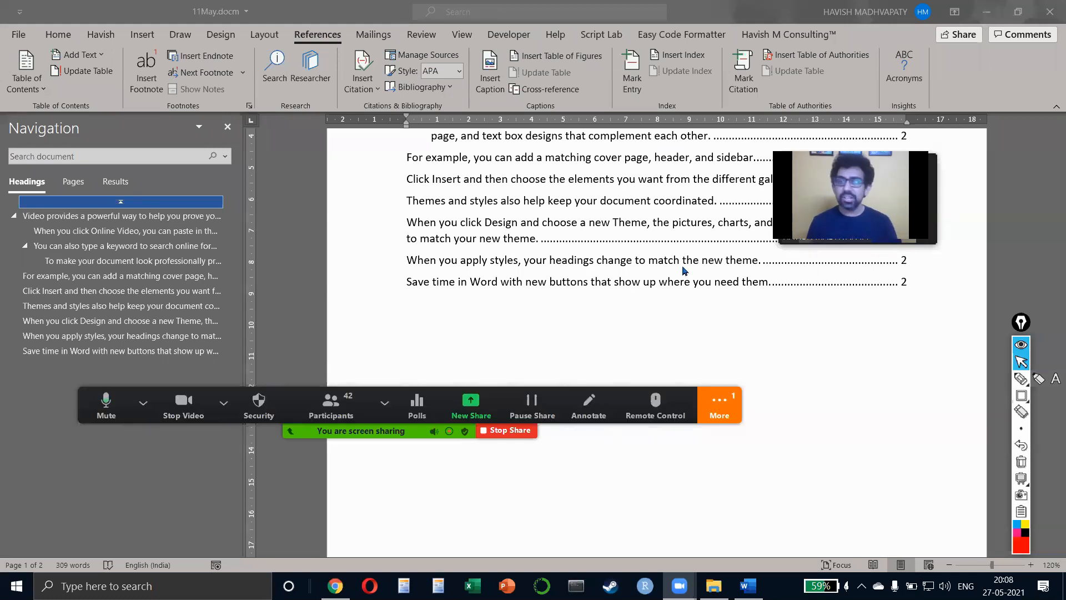
# - Stop sharing the screen in the Zoom meeting
pyautogui.click(731, 404)
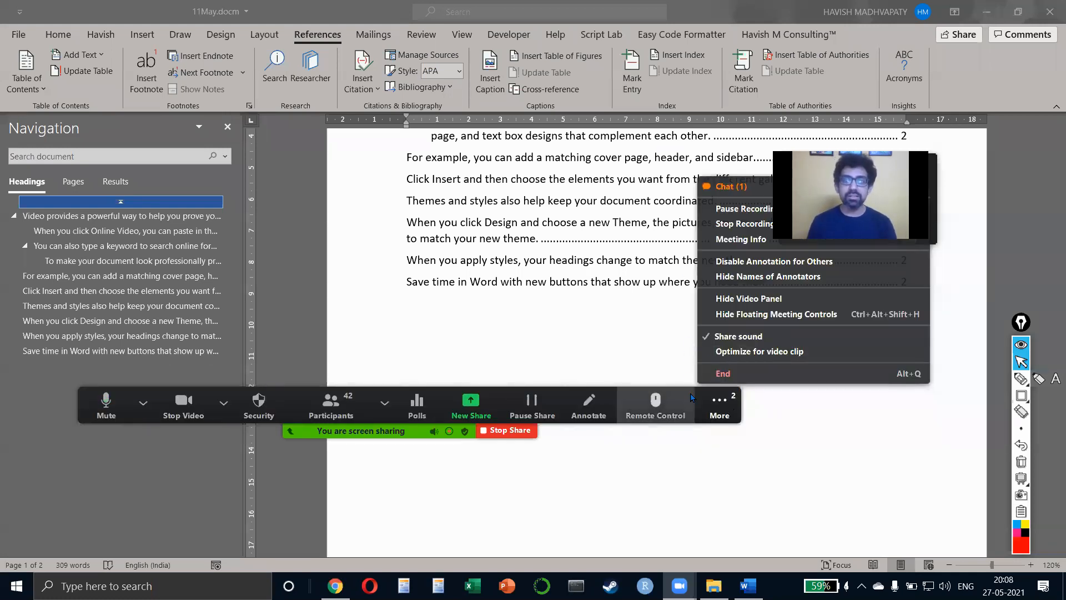
pyautogui.click(731, 404)
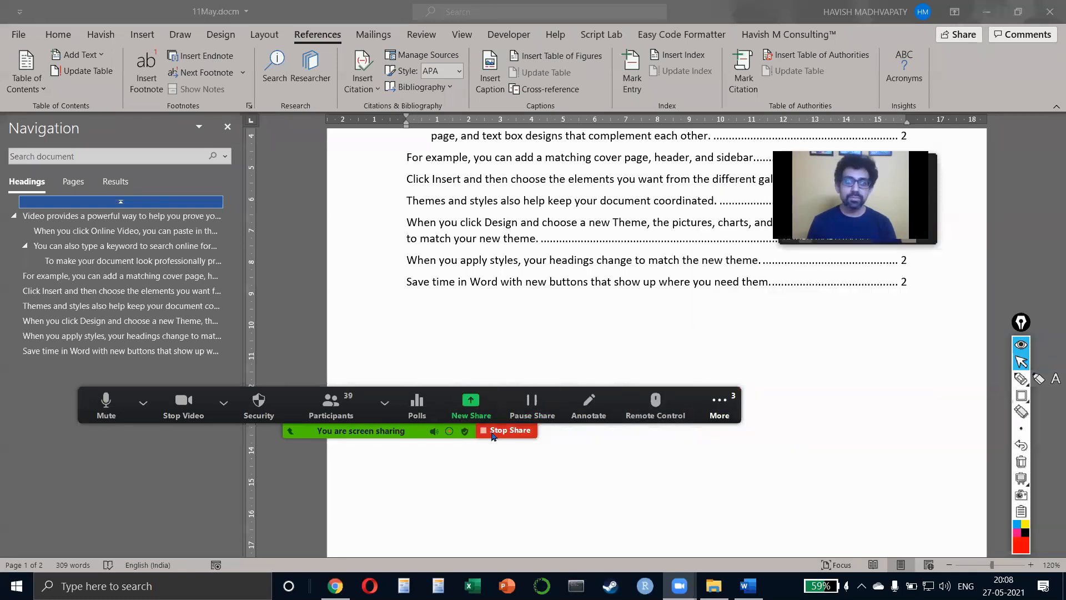
pyautogui.click(492, 436)
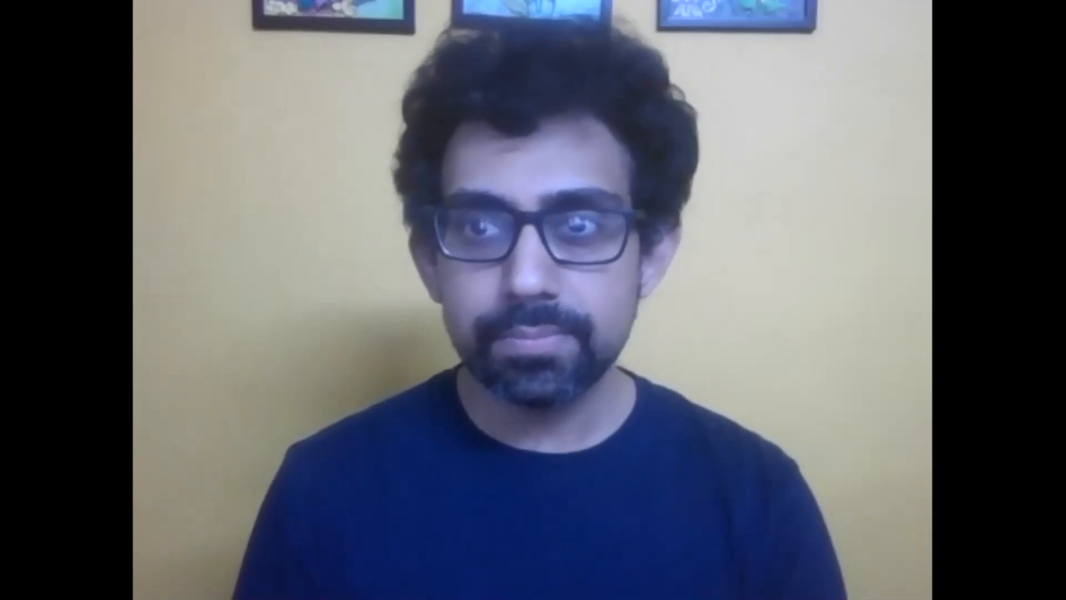